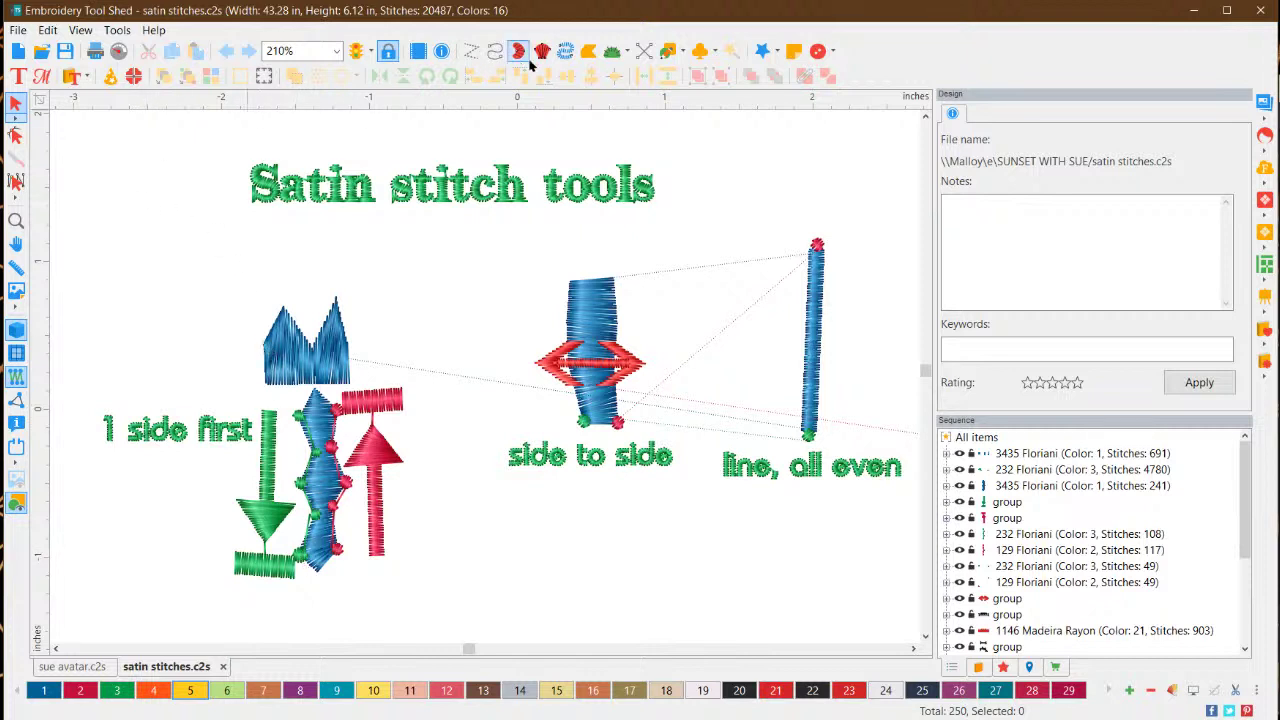
# Trace the top edge and lower corners of the blue two-peaked shape as a new satin object with the Satin tool
pyautogui.click(519, 57)
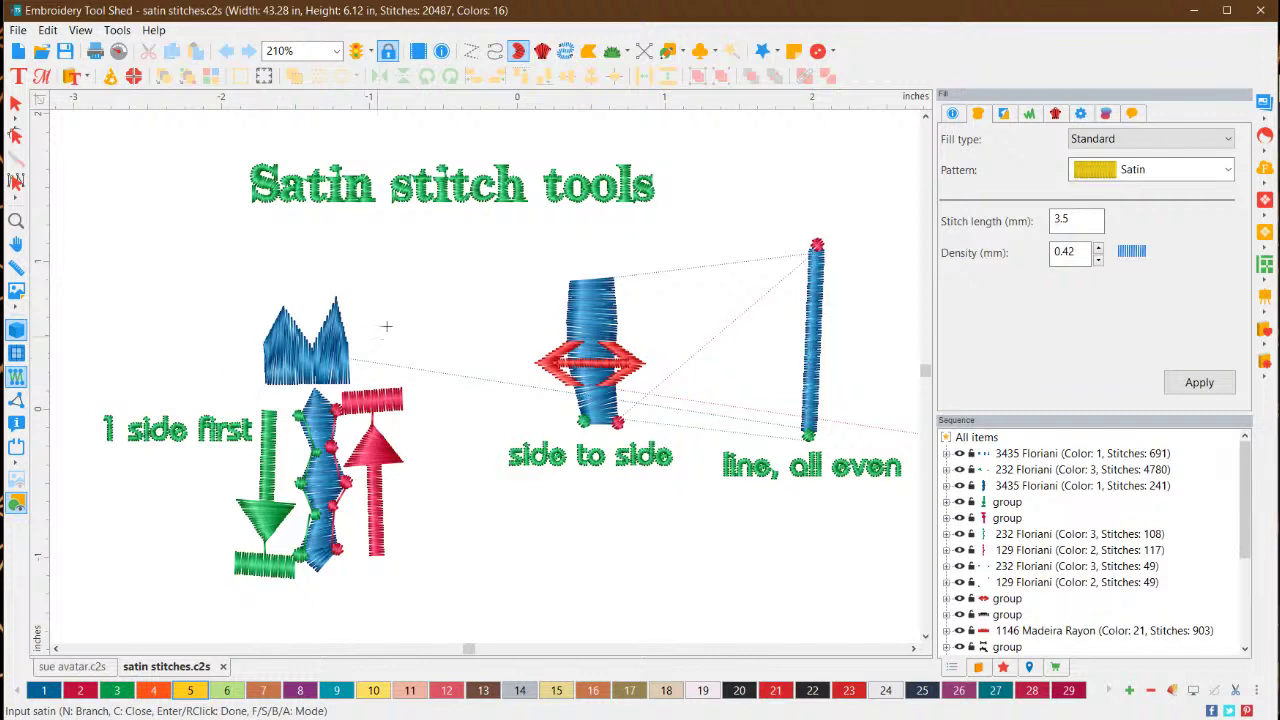
pyautogui.click(262, 342)
pyautogui.click(281, 304)
pyautogui.click(335, 295)
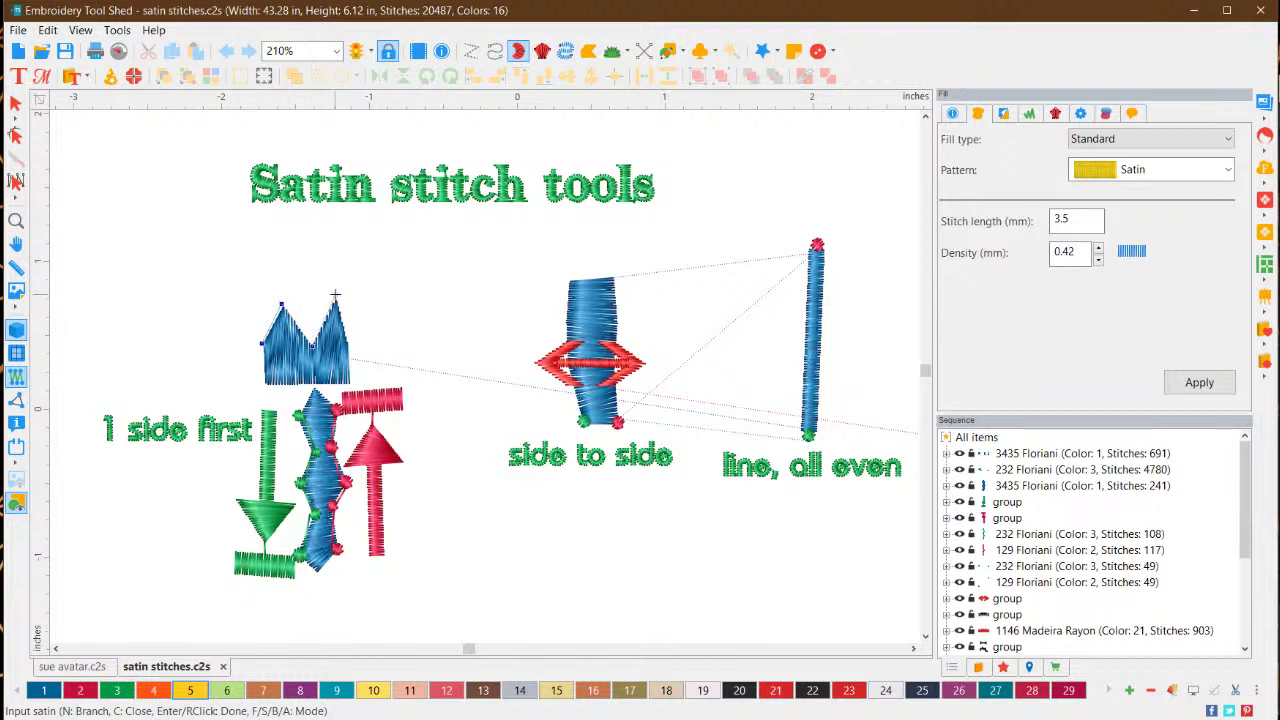
pyautogui.click(350, 380)
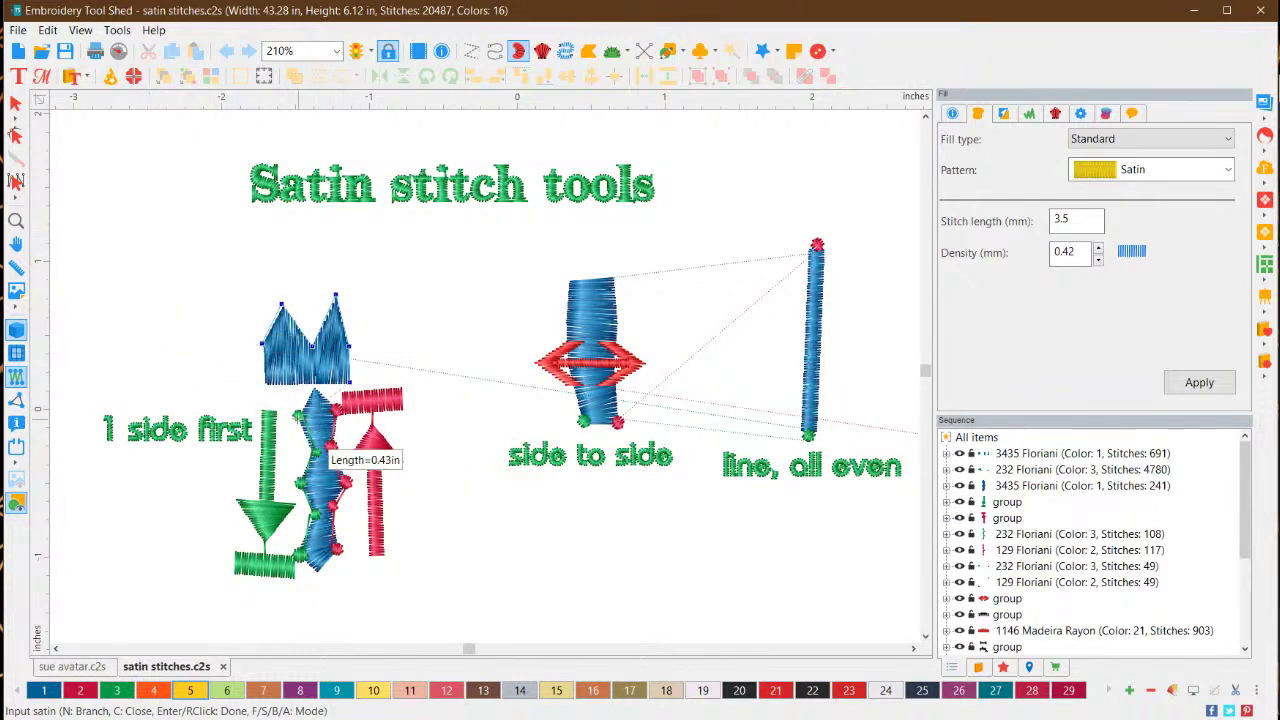
pyautogui.click(265, 386)
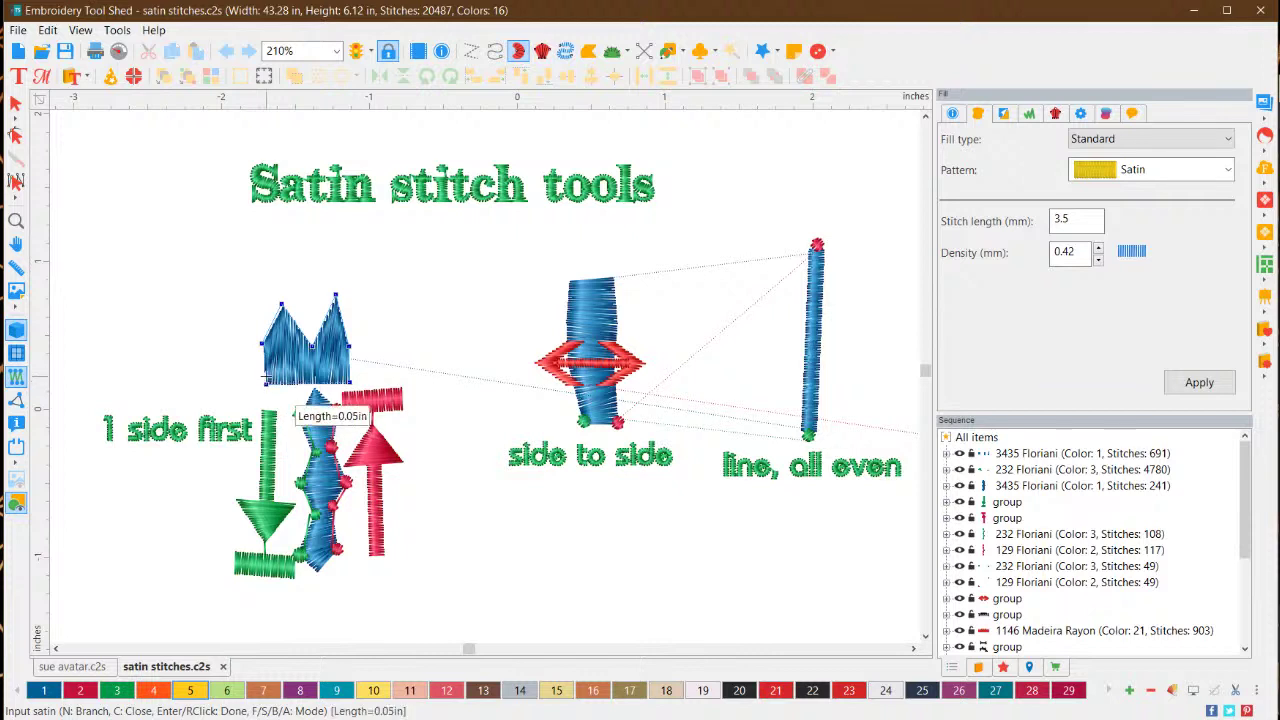
pyautogui.press('Return')
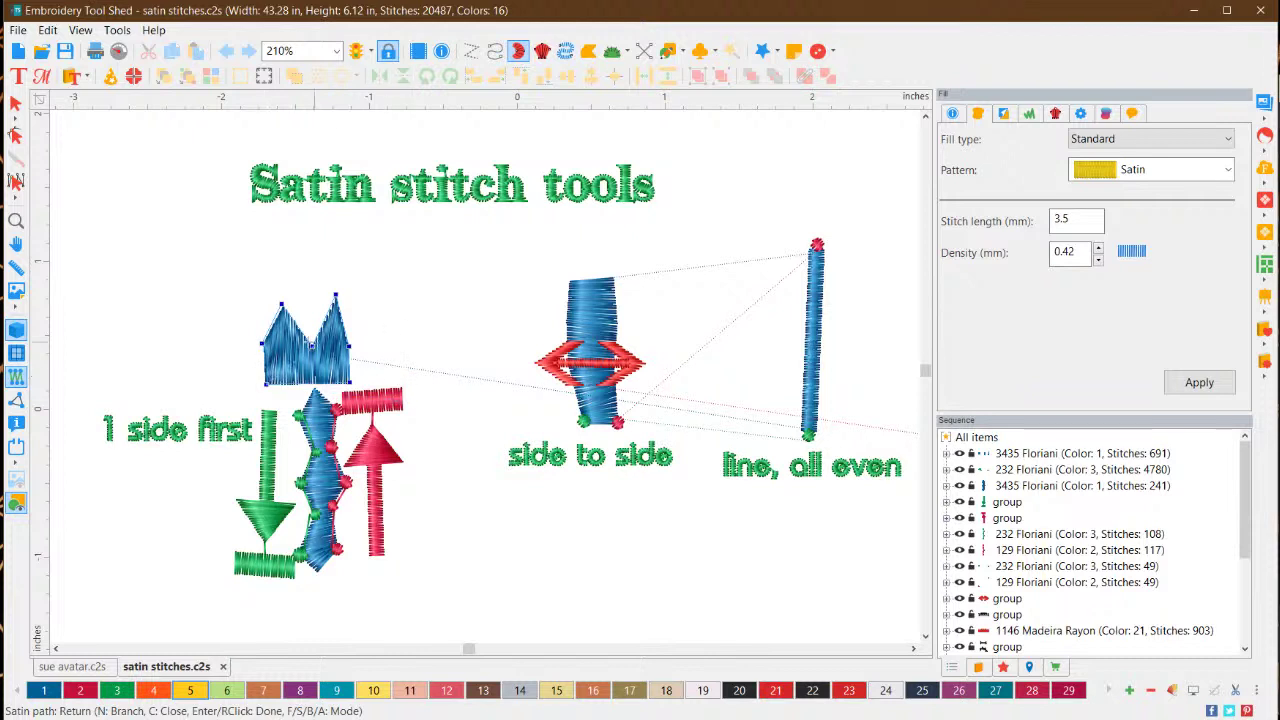
# Finish the satin's return path and set its angle lines, entry point and exit point to generate the stitches
pyautogui.click(262, 342)
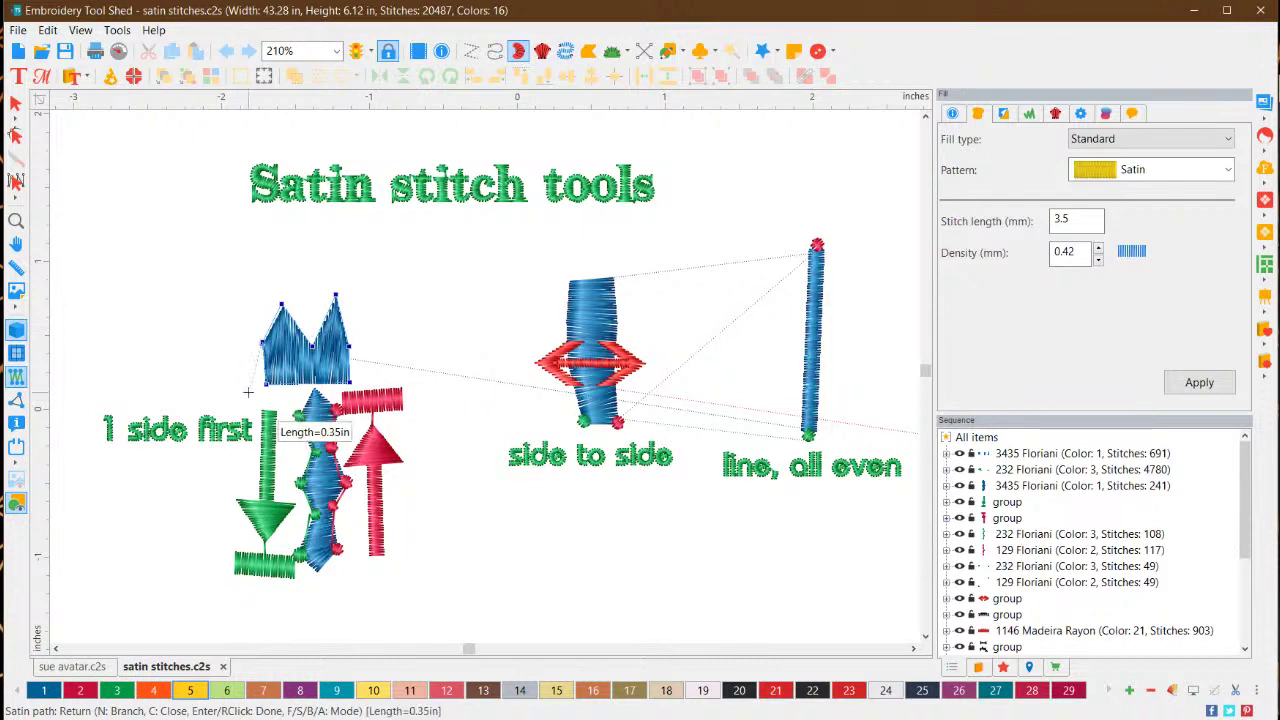
pyautogui.press('Return')
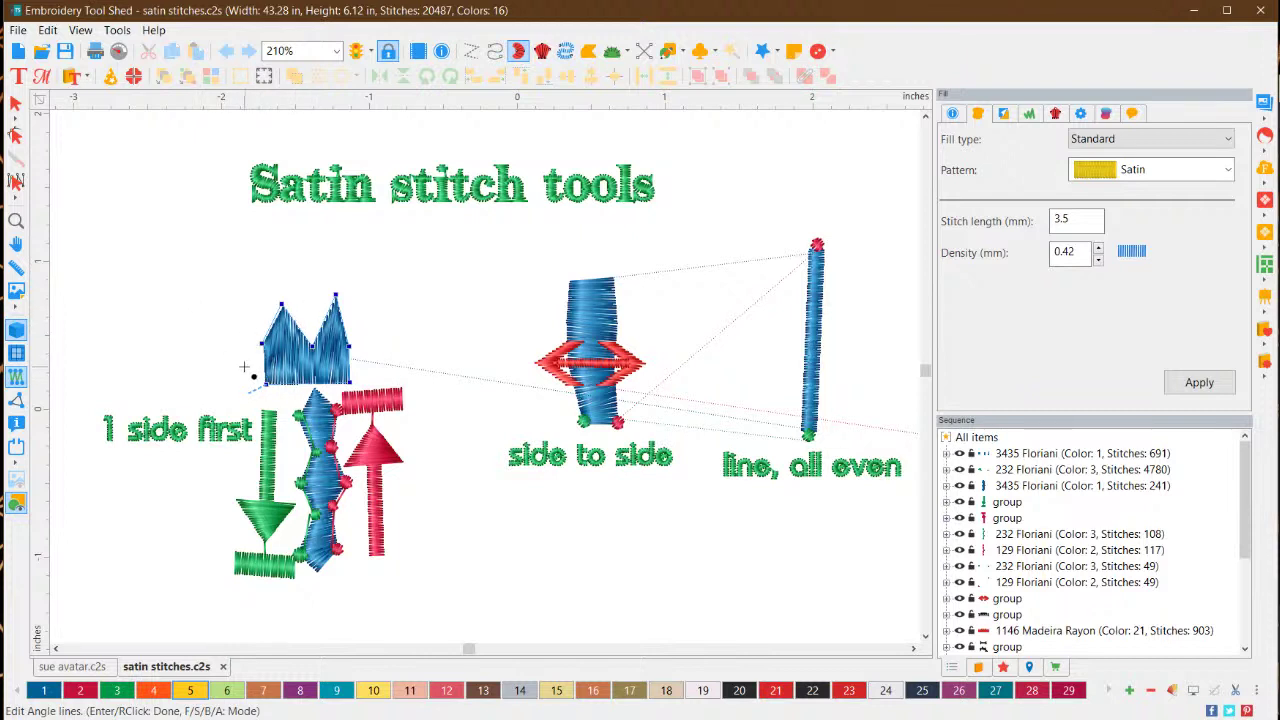
pyautogui.press('Return')
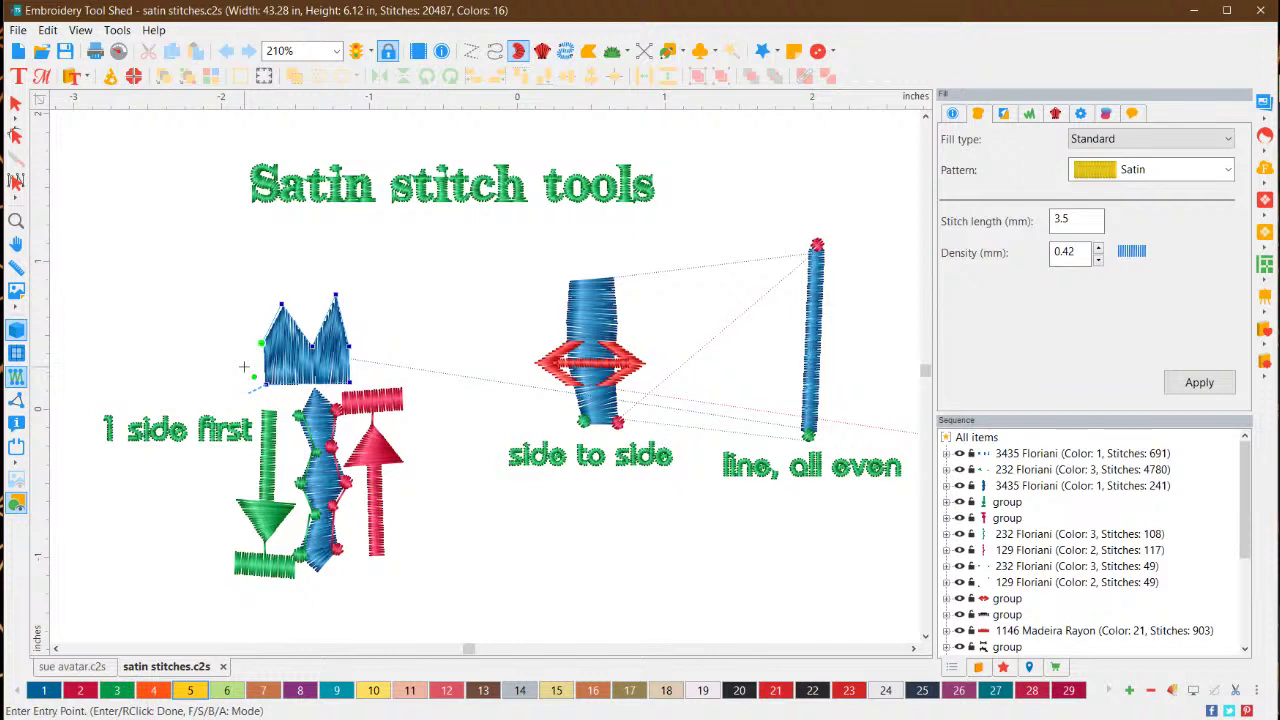
pyautogui.click(244, 367)
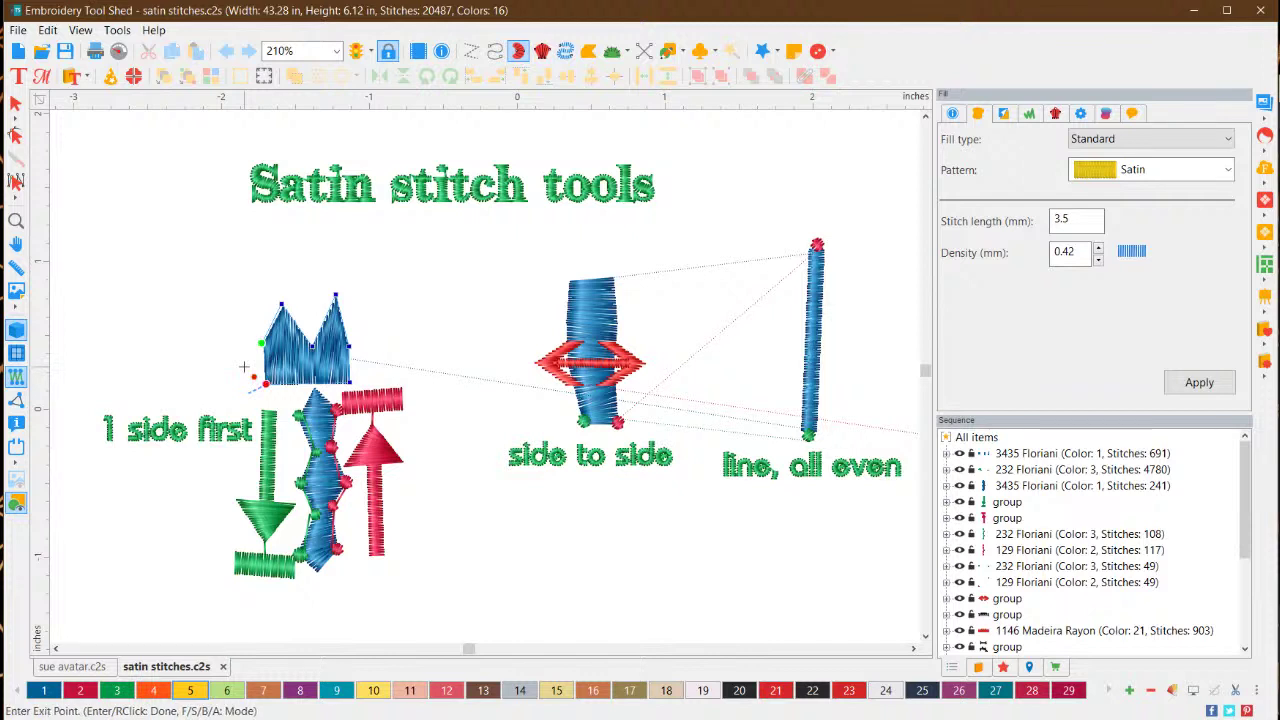
pyautogui.press('Return')
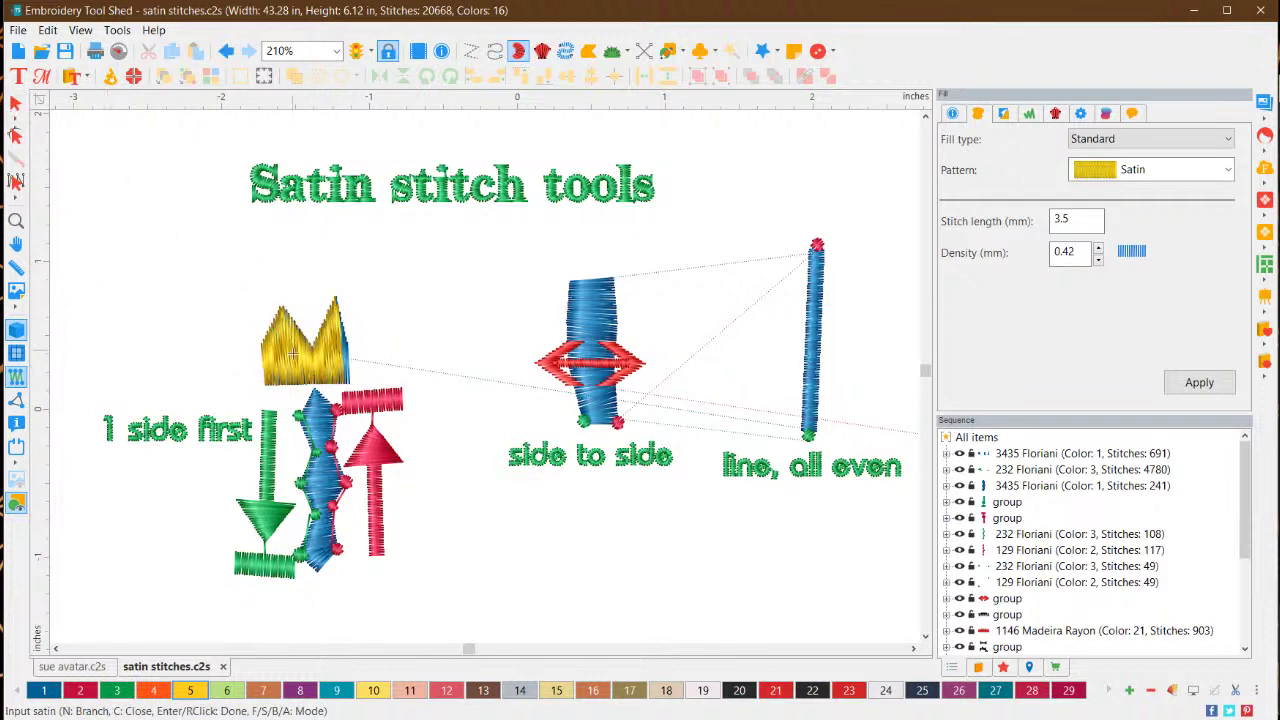
# Move the new yellow satin object away from the blue two-peaked shape and delete it
pyautogui.click(15, 103)
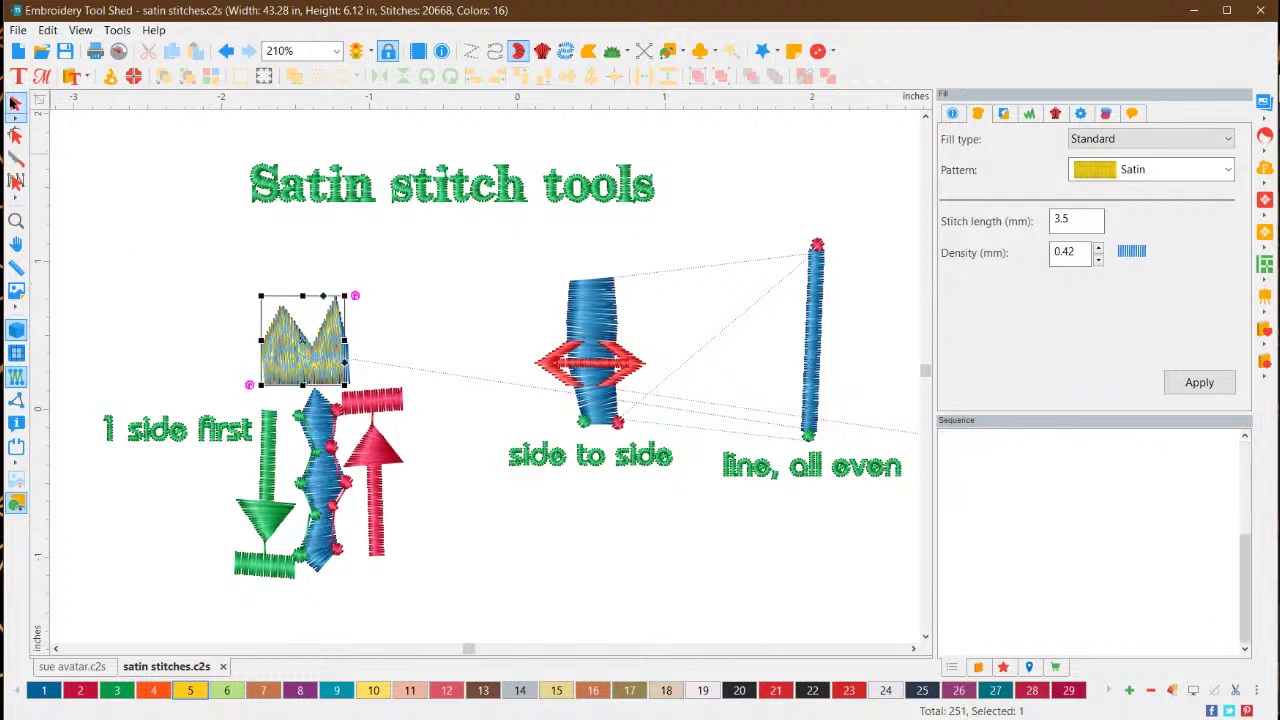
pyautogui.moveTo(293, 348); pyautogui.dragTo(160, 296)
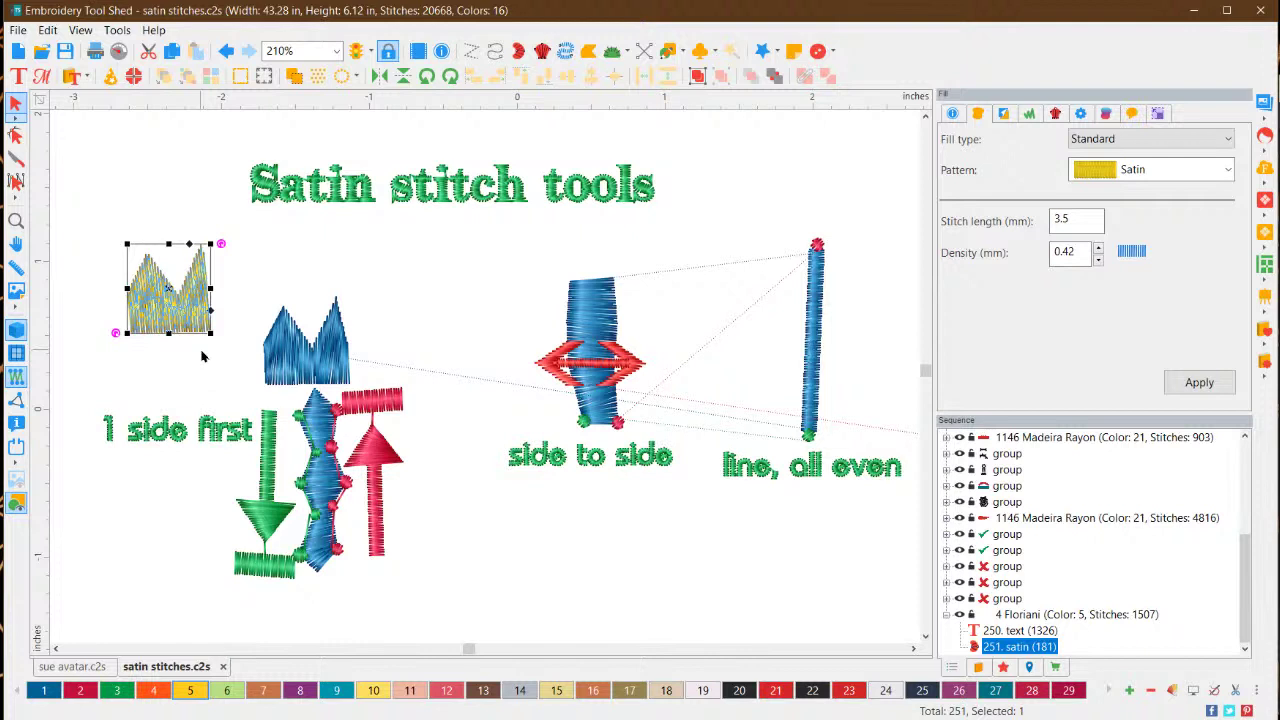
pyautogui.press('Delete')
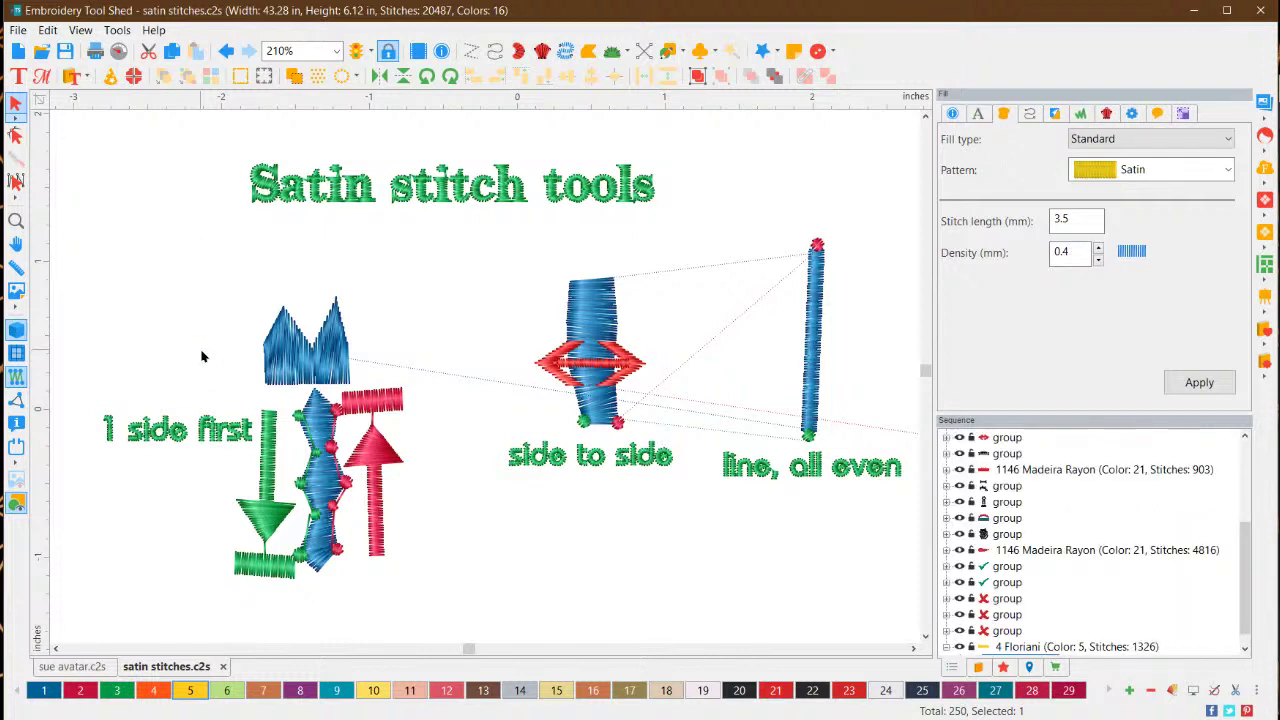
# Edit the blue two-peaked satin by moving the upper end of its first angle line partway down the outer slope, and regenerate the stitches
pyautogui.click(298, 335)
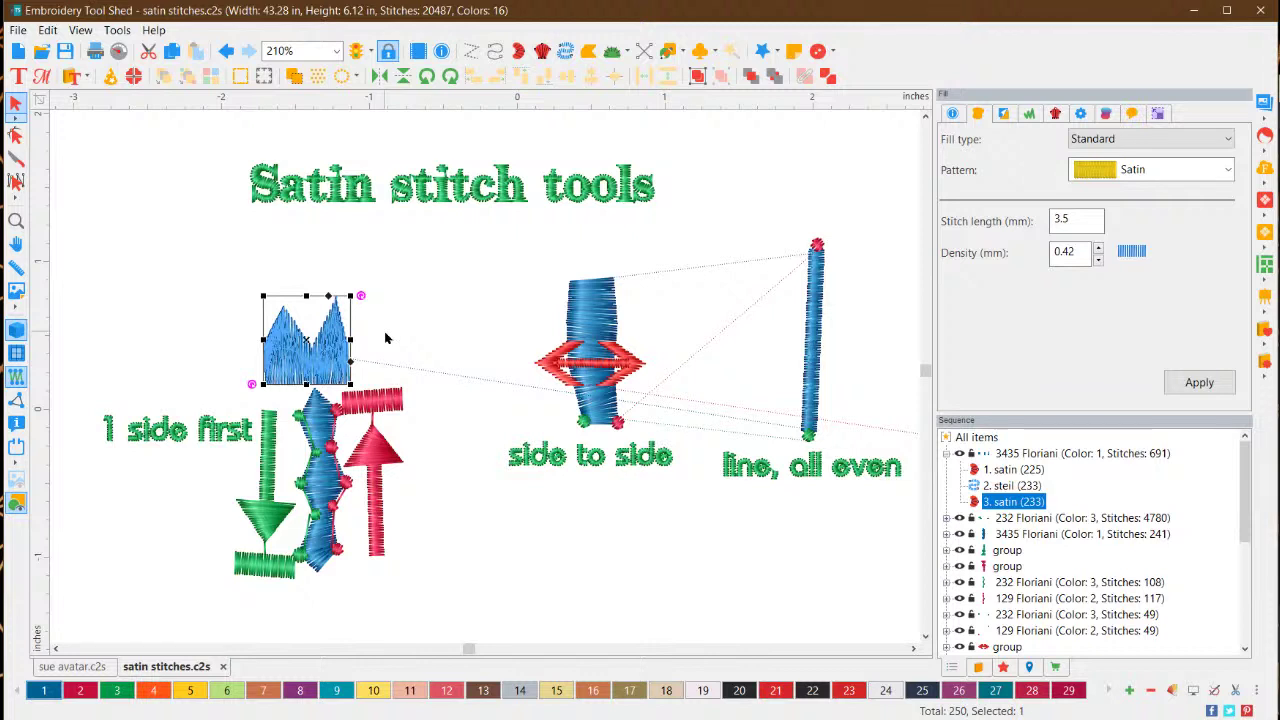
pyautogui.click(16, 134)
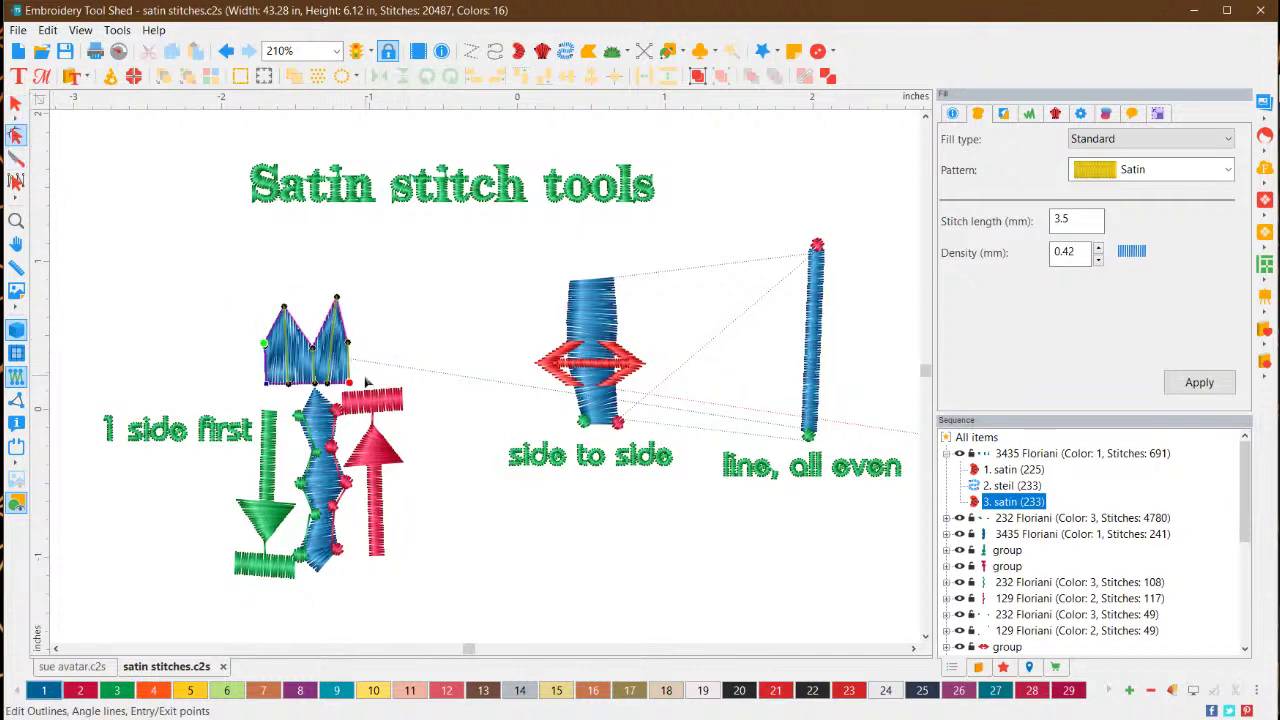
pyautogui.scroll(1, 303, 382)
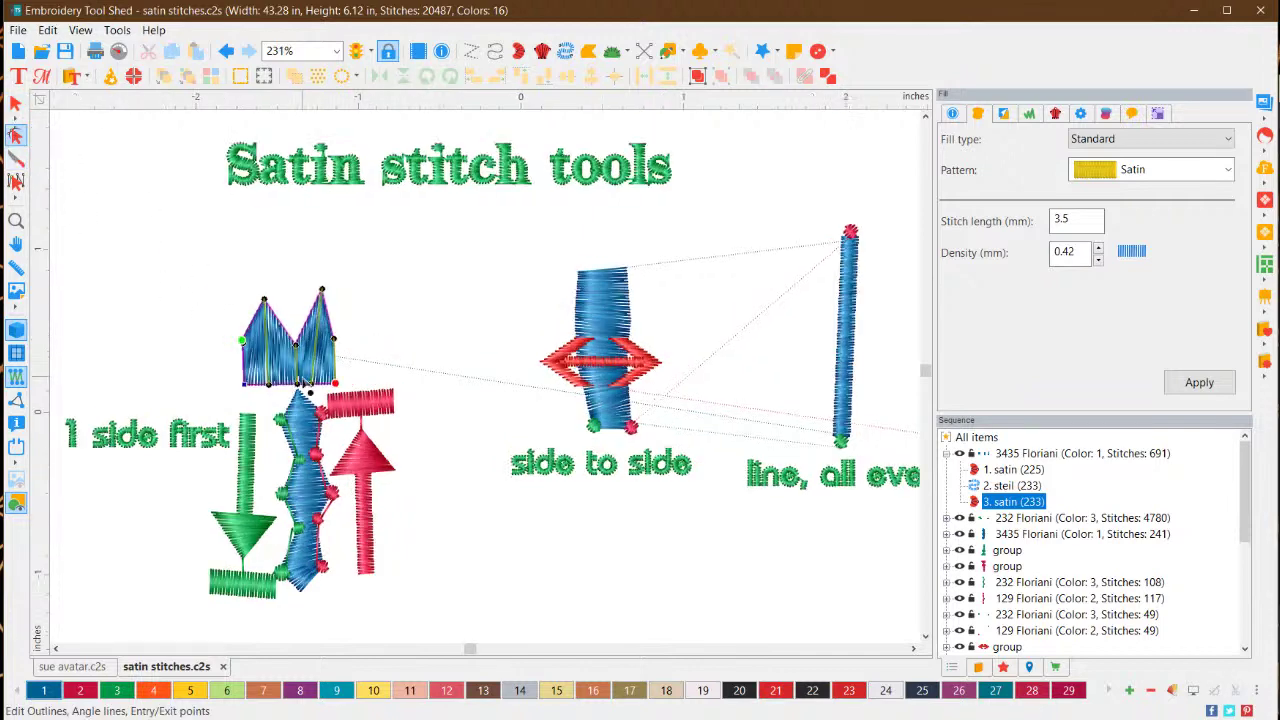
pyautogui.scroll(3, 303, 382)
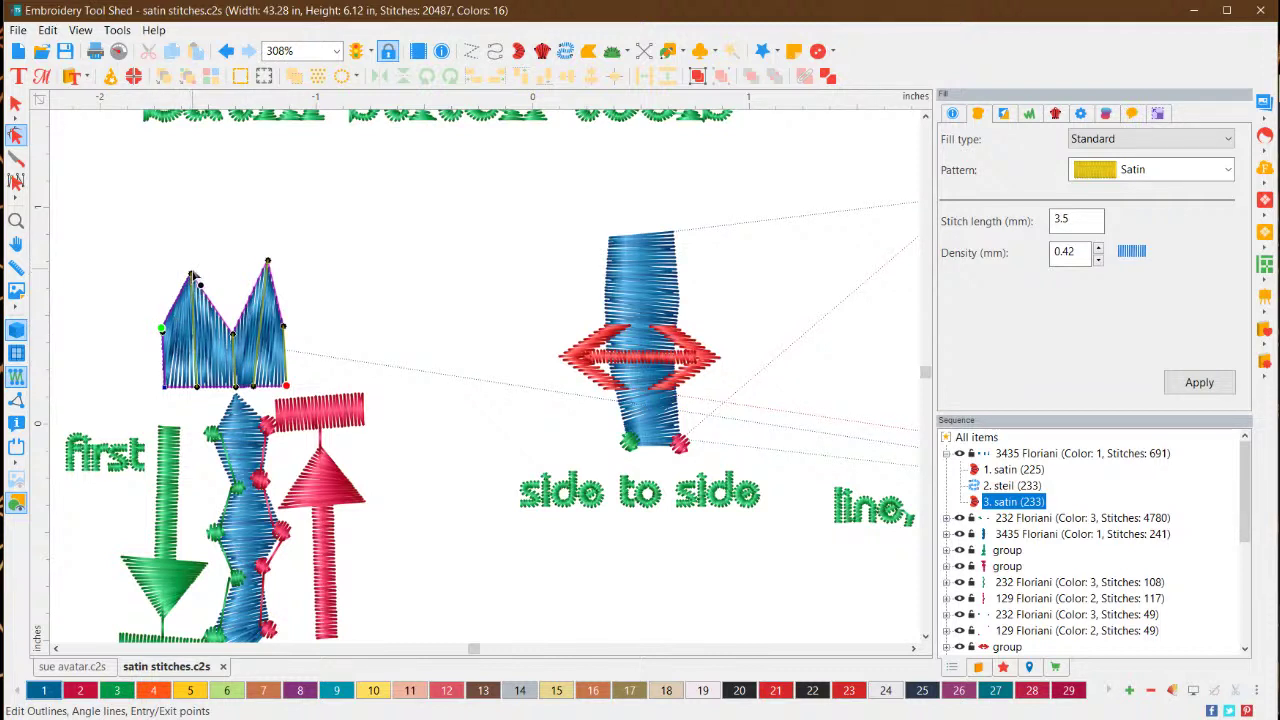
pyautogui.moveTo(194, 281); pyautogui.dragTo(171, 311)
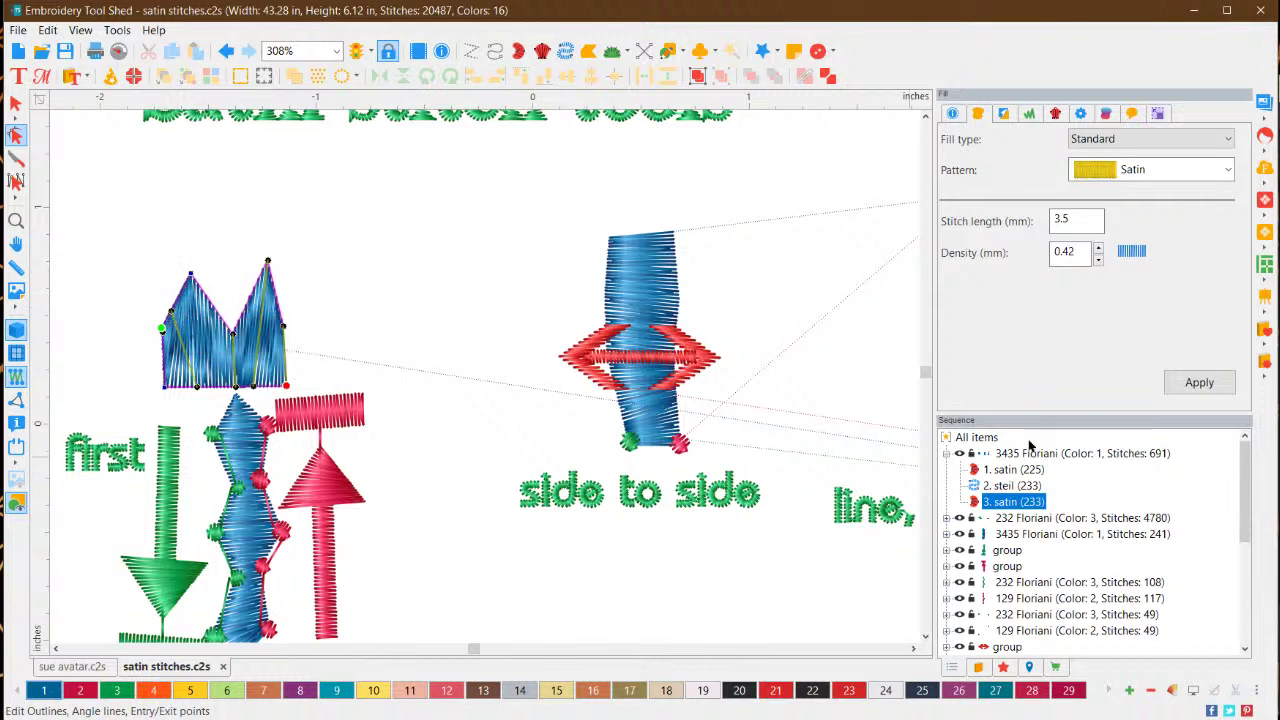
pyautogui.click(1192, 382)
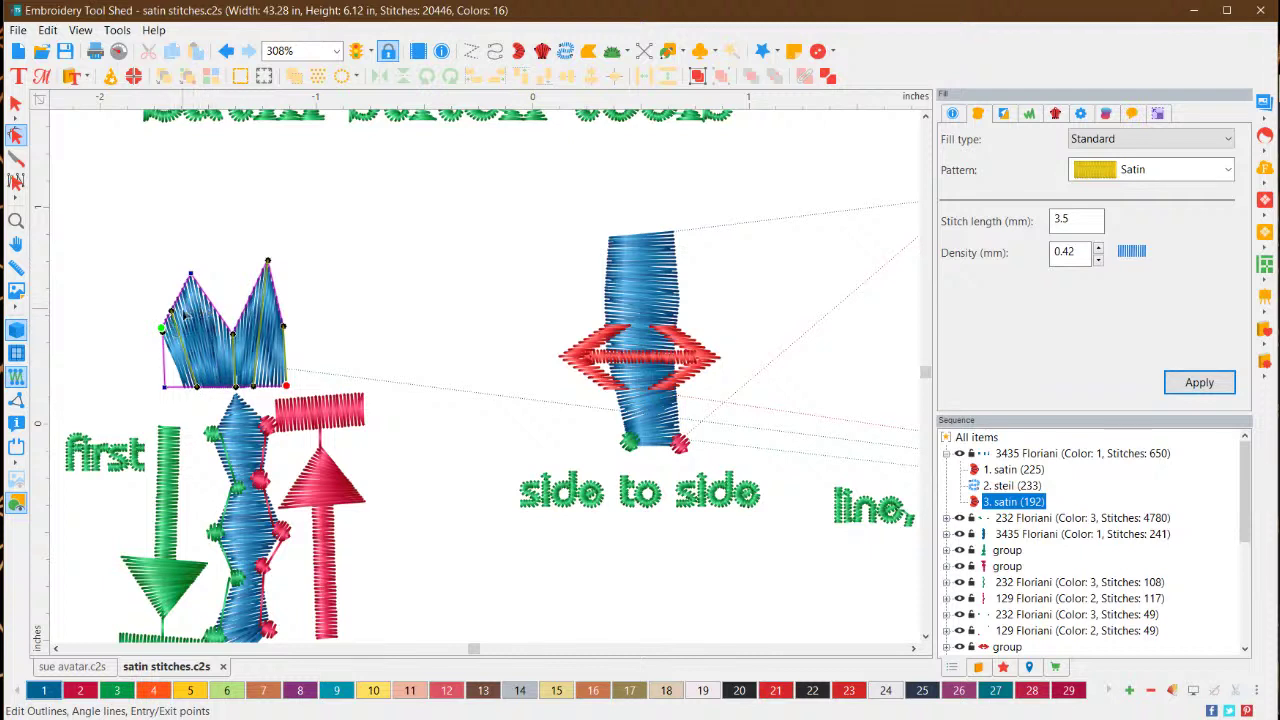
# Return the upper end of the first angle line to the tip of its peak, regenerate the stitches and deselect the shape
pyautogui.moveTo(178, 318); pyautogui.dragTo(191, 275)
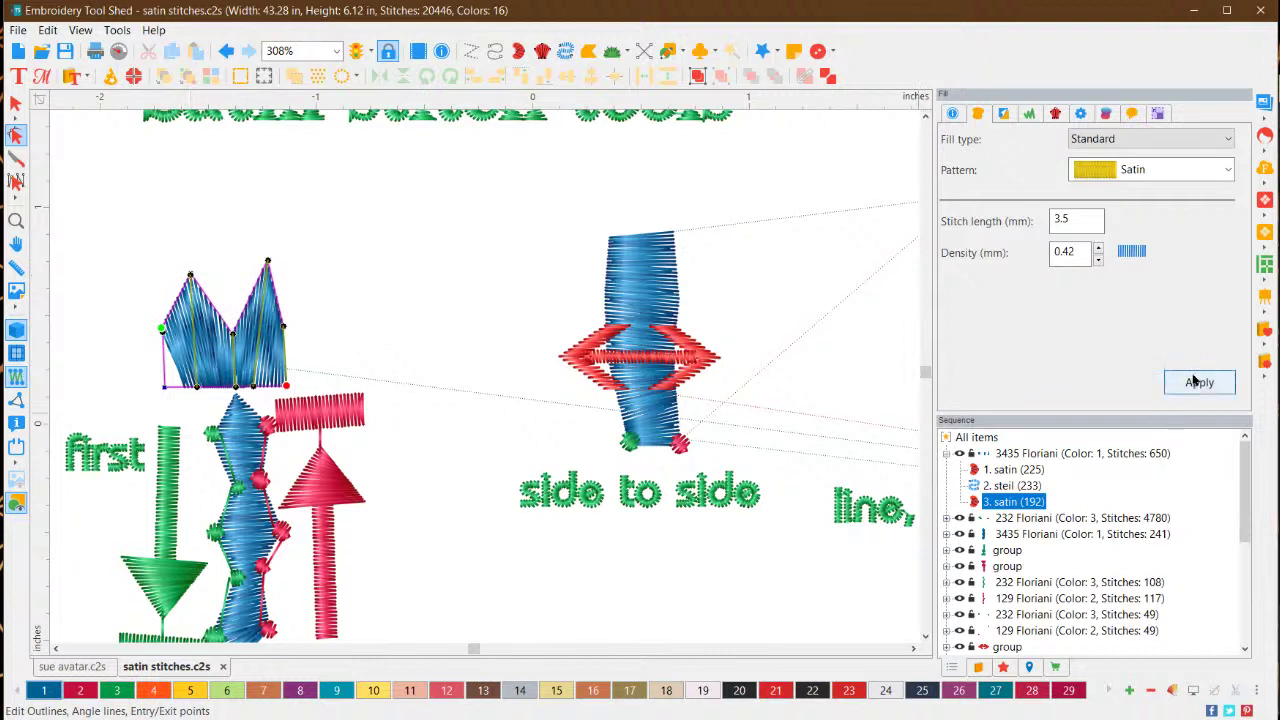
pyautogui.click(1199, 382)
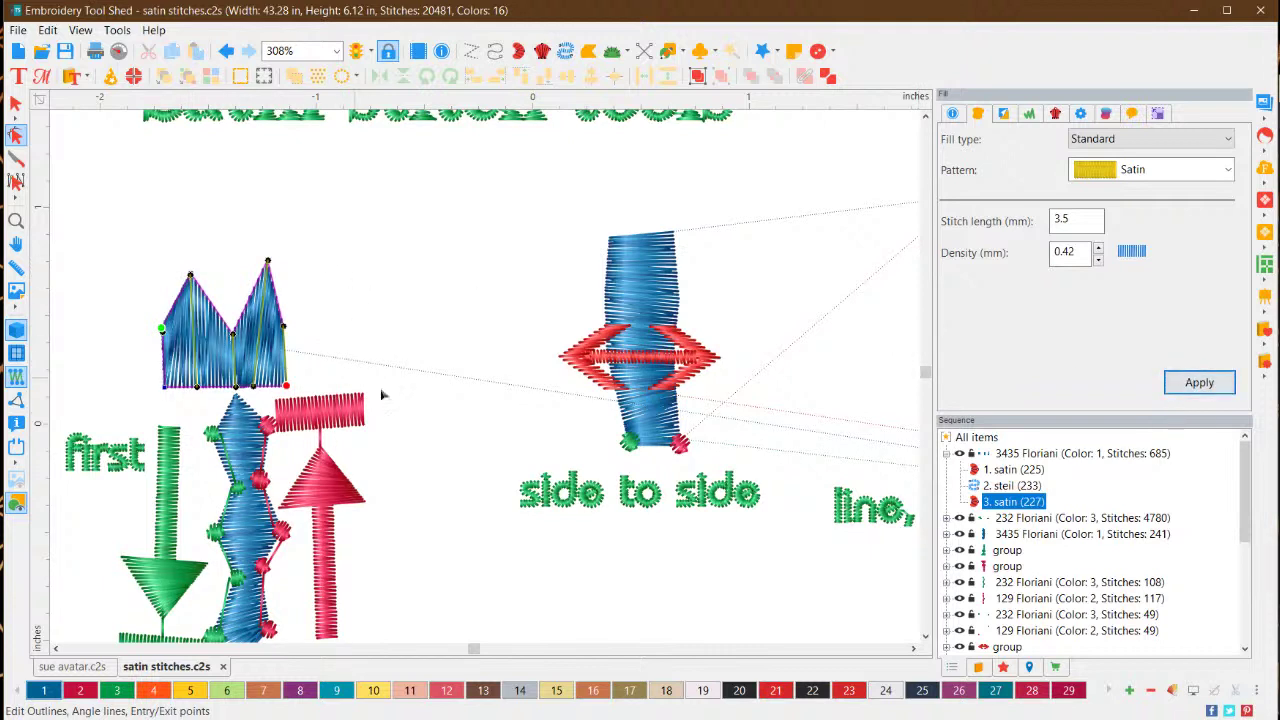
pyautogui.click(15, 103)
pyautogui.click(451, 257)
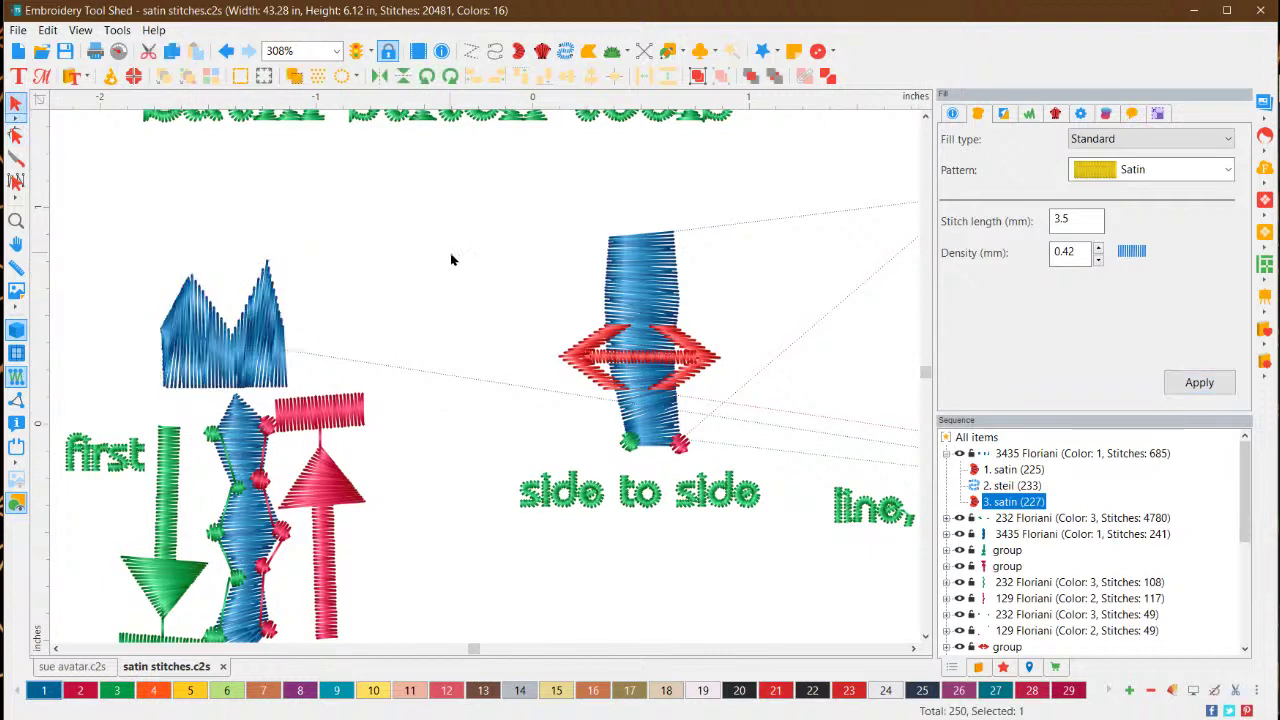
pyautogui.click(649, 292)
pyautogui.click(682, 523)
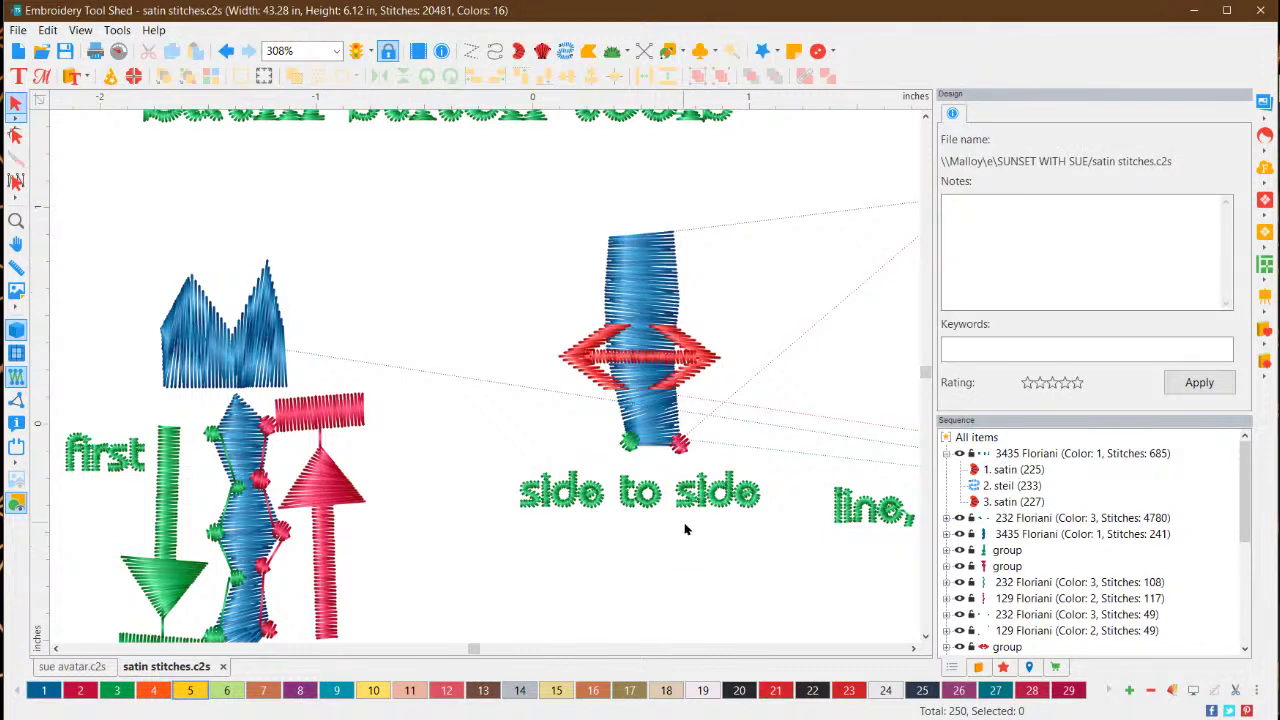
# Start a Classic Satin column below the "side to side" label with two point pairs about 0.38 in wide and 0.25 in apart
pyautogui.scroll(-3, 677, 514)
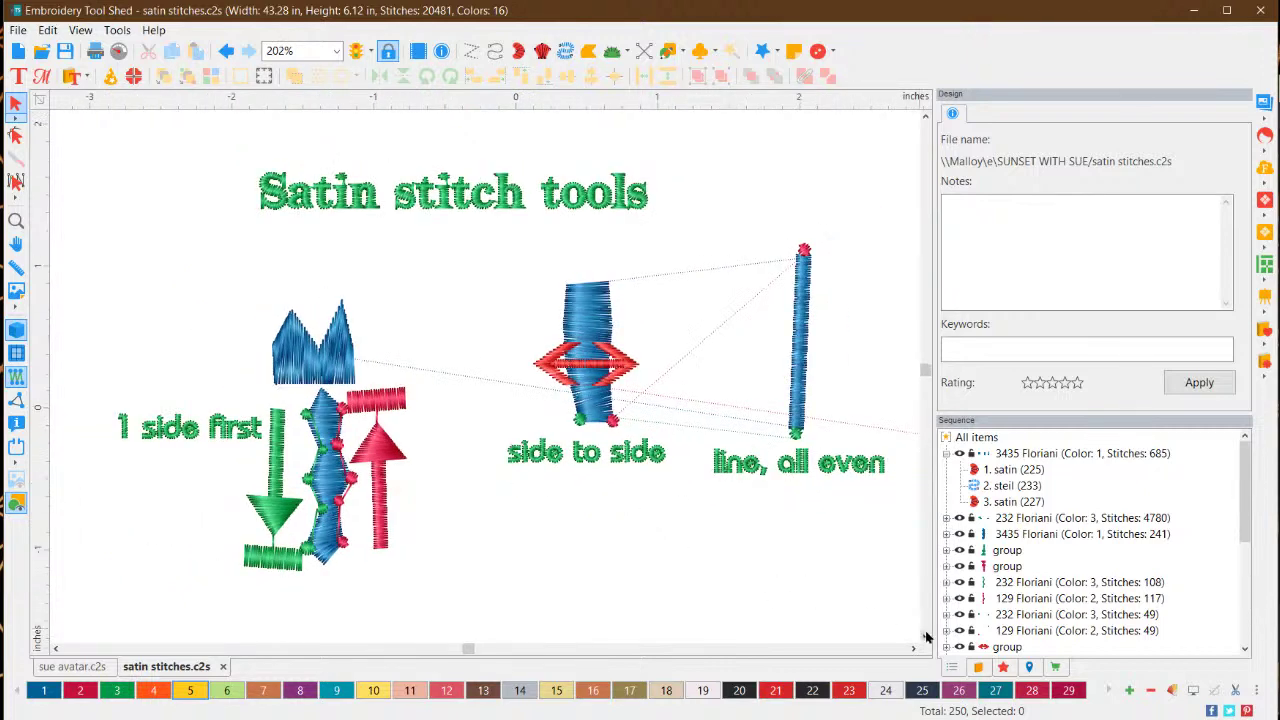
pyautogui.scroll(-3, 925, 640)
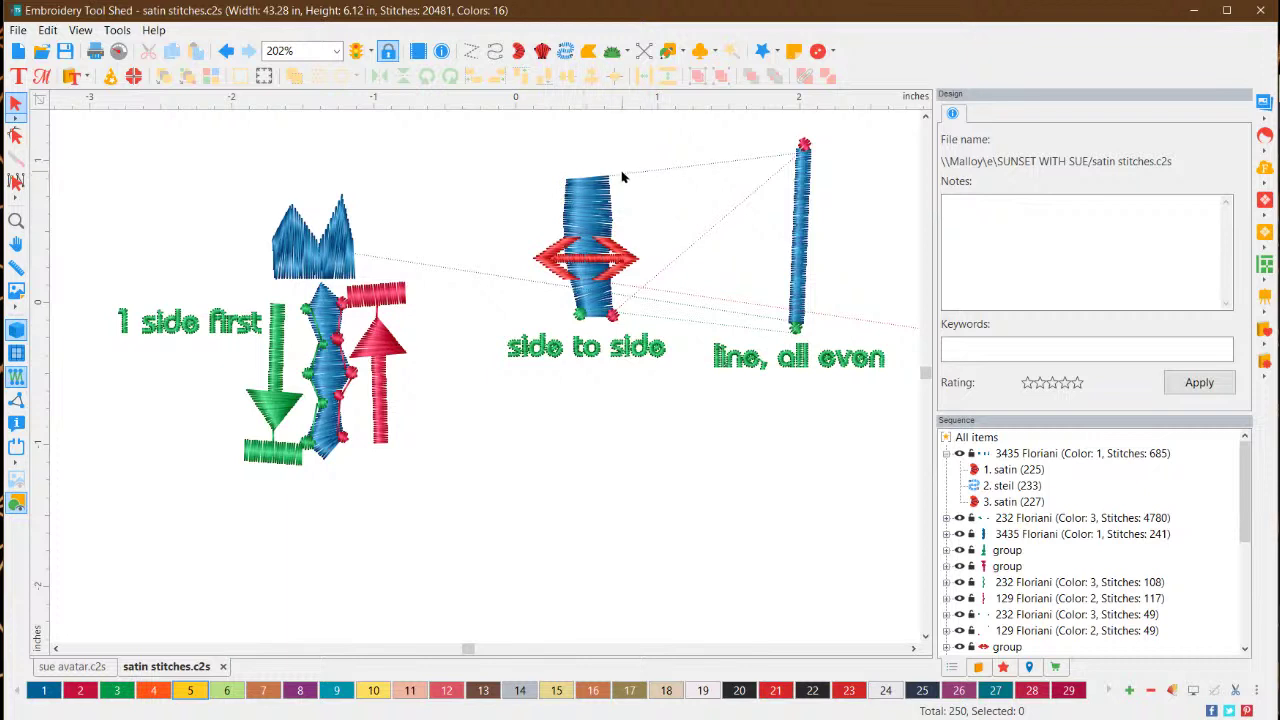
pyautogui.click(540, 52)
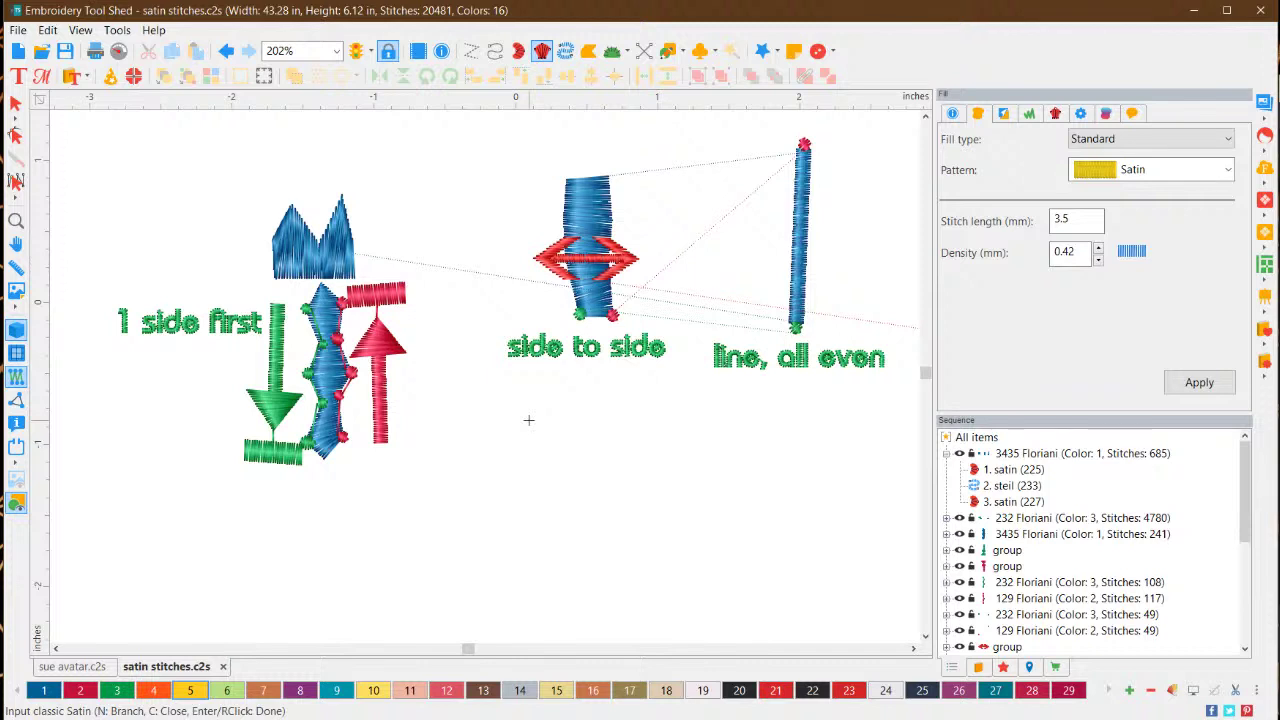
pyautogui.click(529, 420)
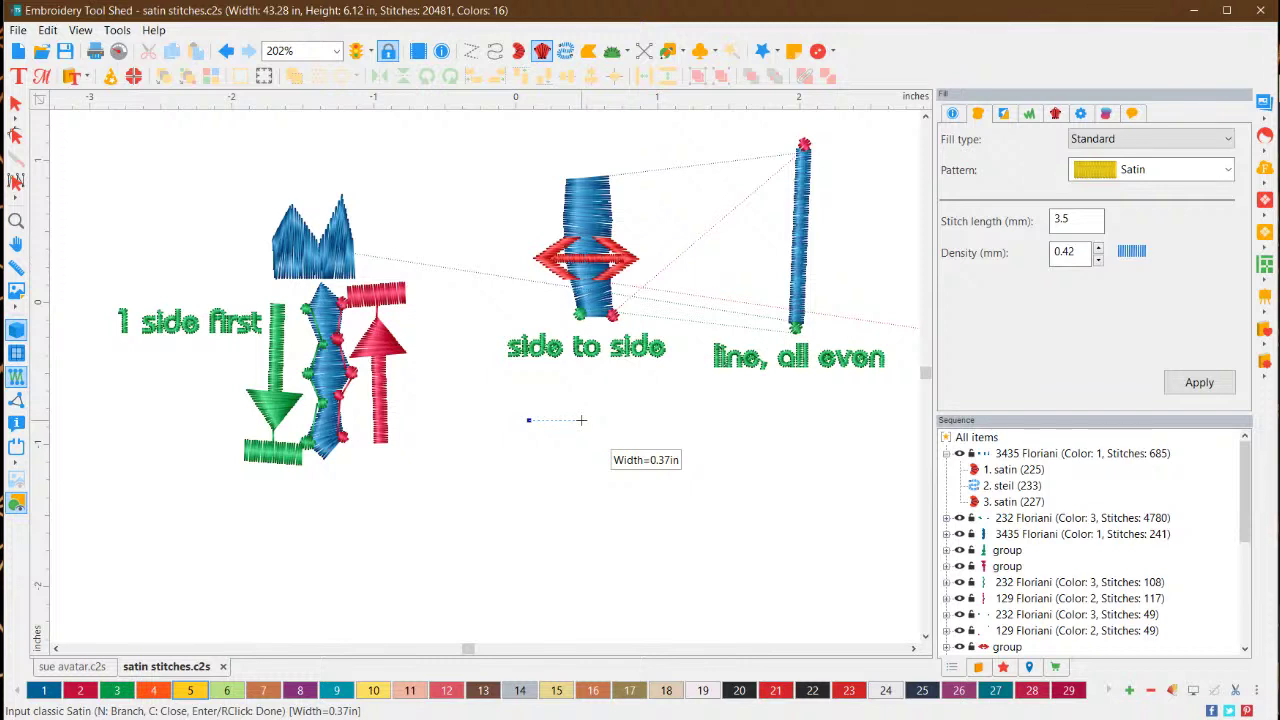
pyautogui.click(581, 420)
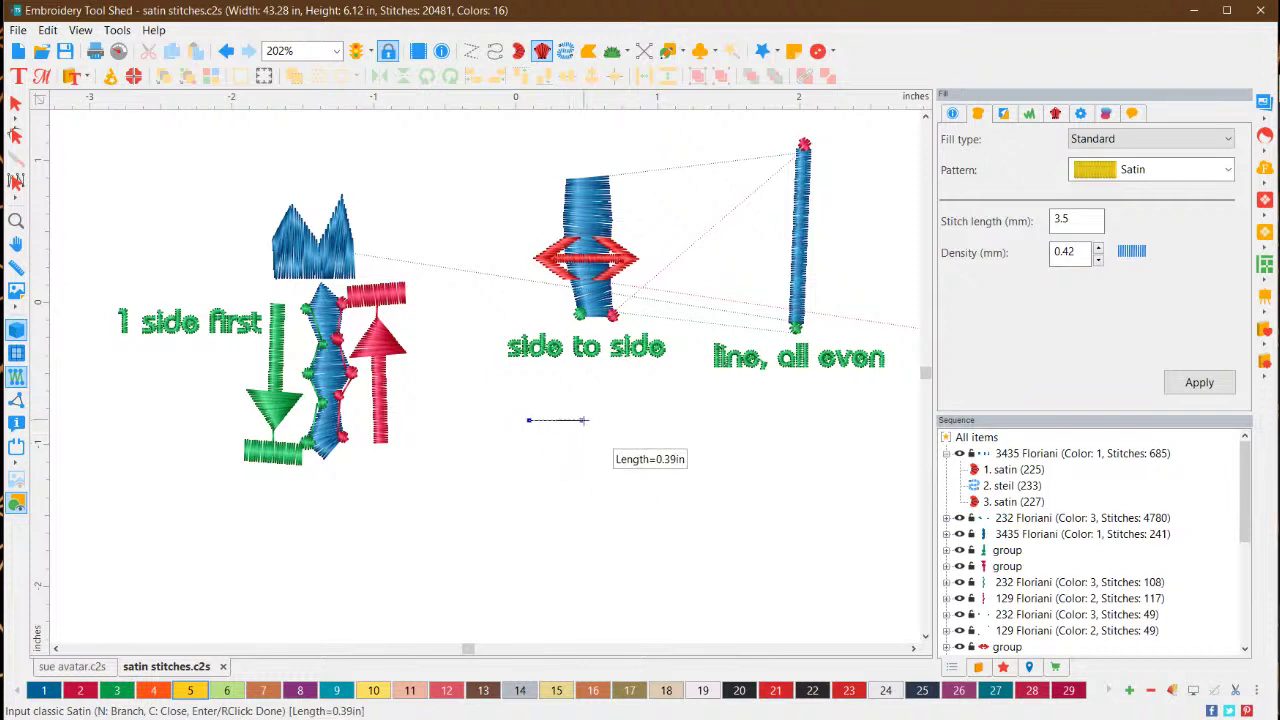
pyautogui.click(527, 454)
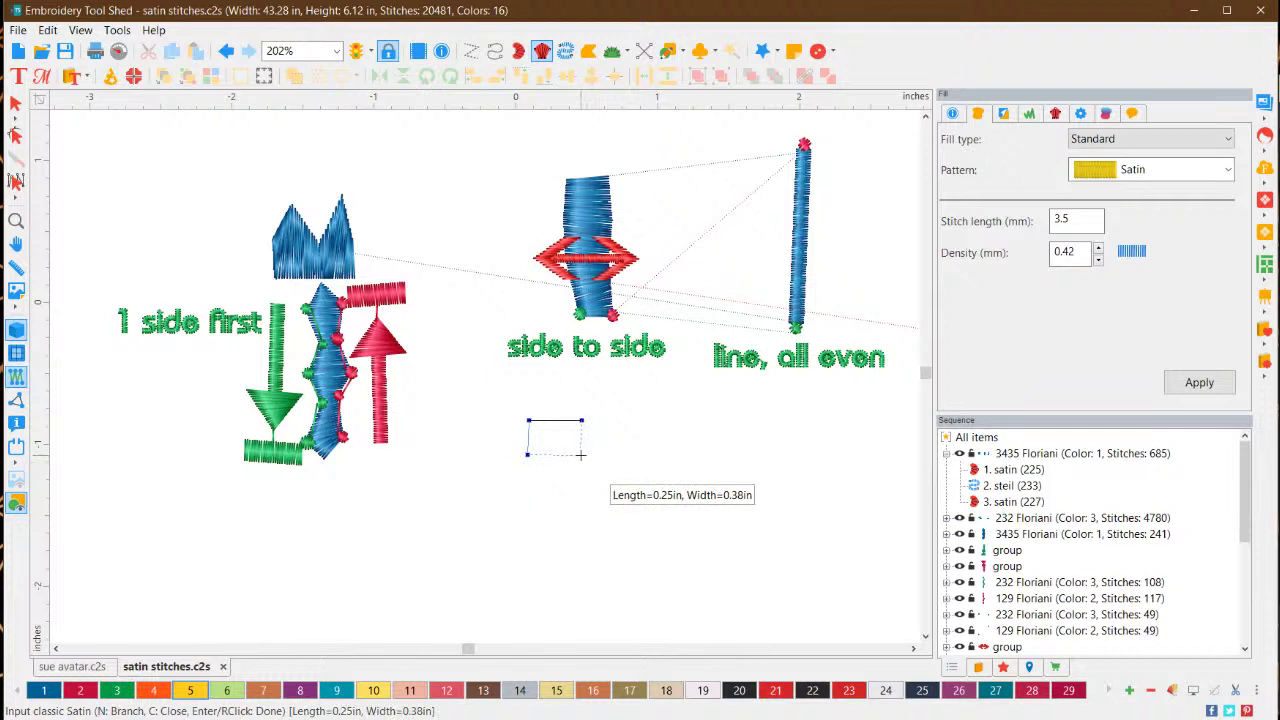
pyautogui.click(582, 454)
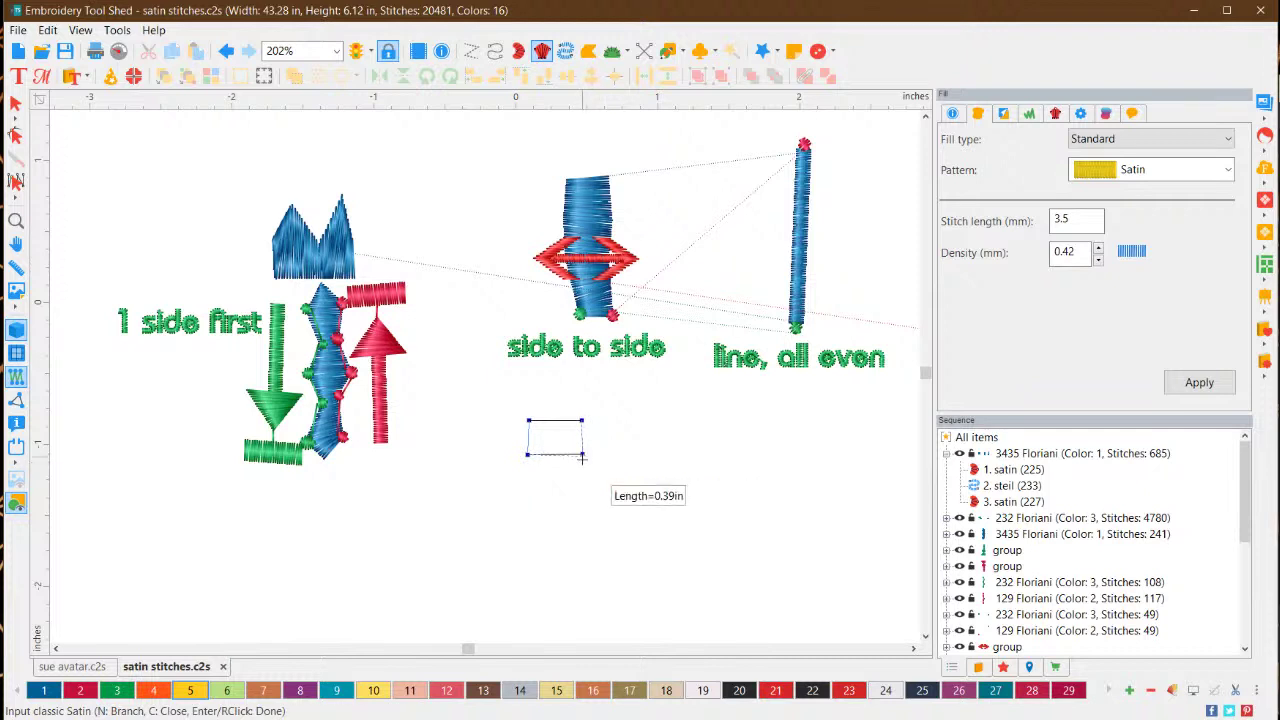
# Extend the Classic Satin column downward with two more point pairs, each about 0.41 in wide
pyautogui.click(525, 497)
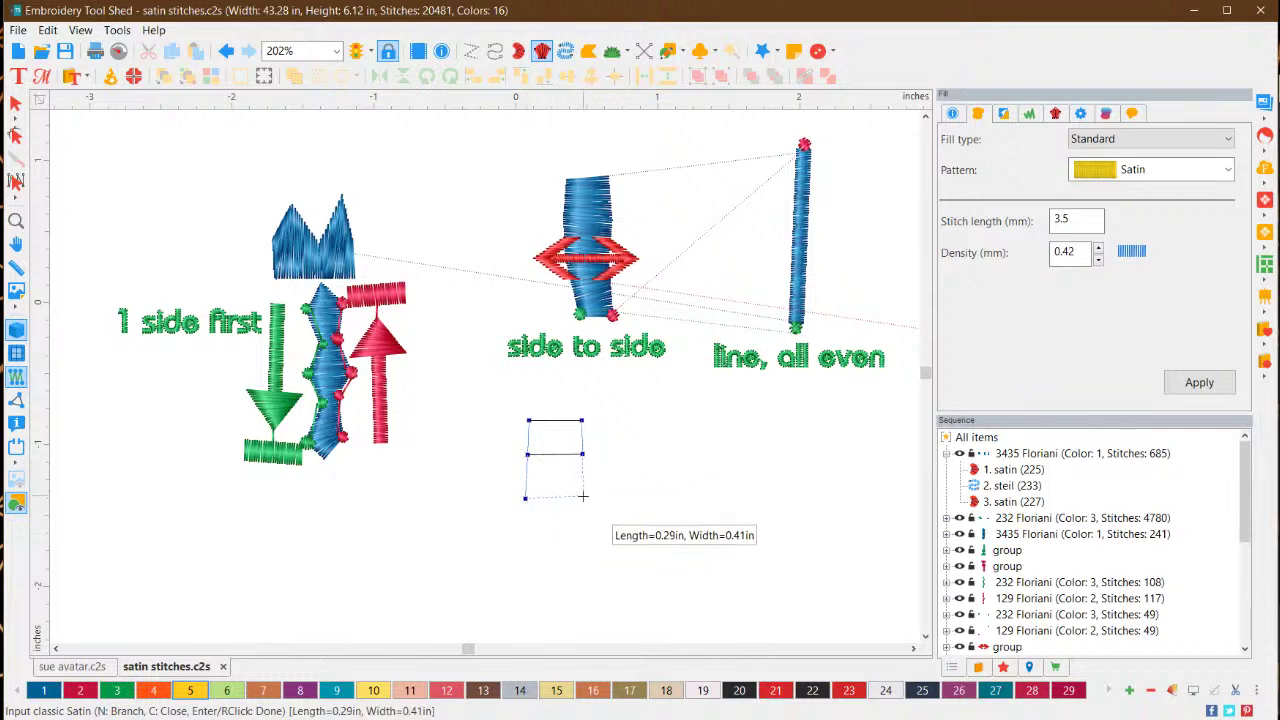
pyautogui.click(583, 496)
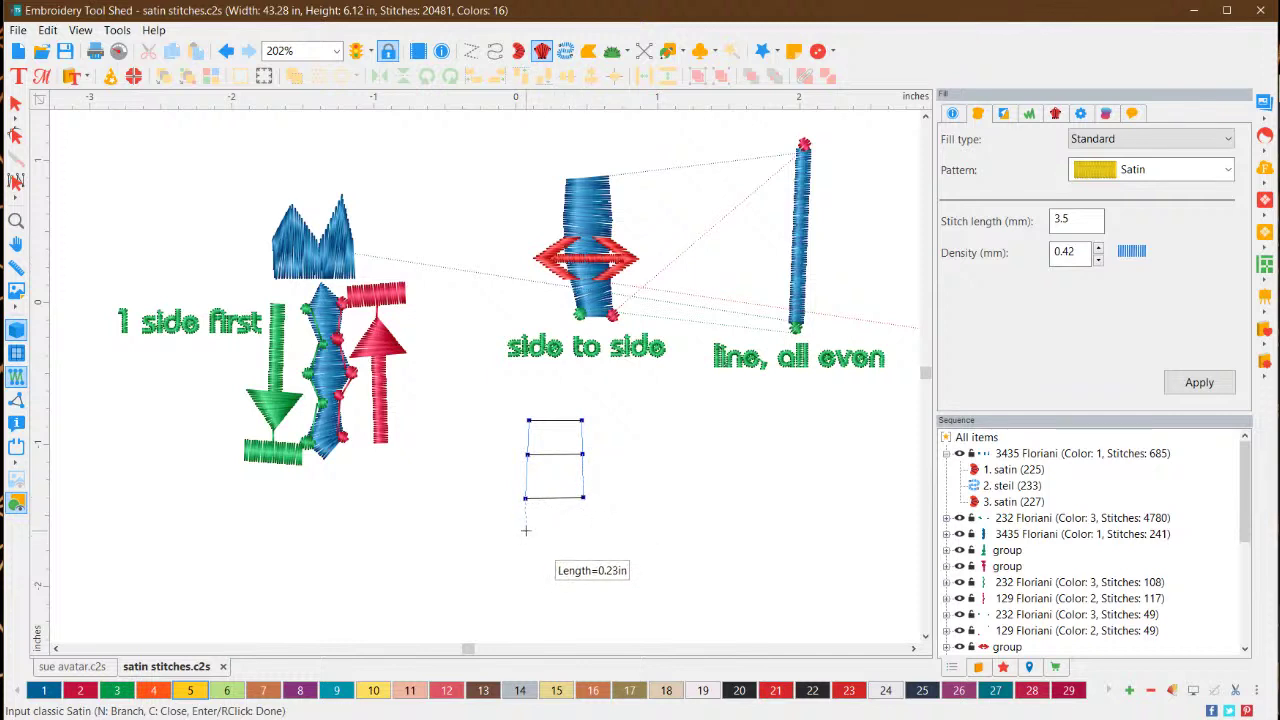
pyautogui.click(526, 531)
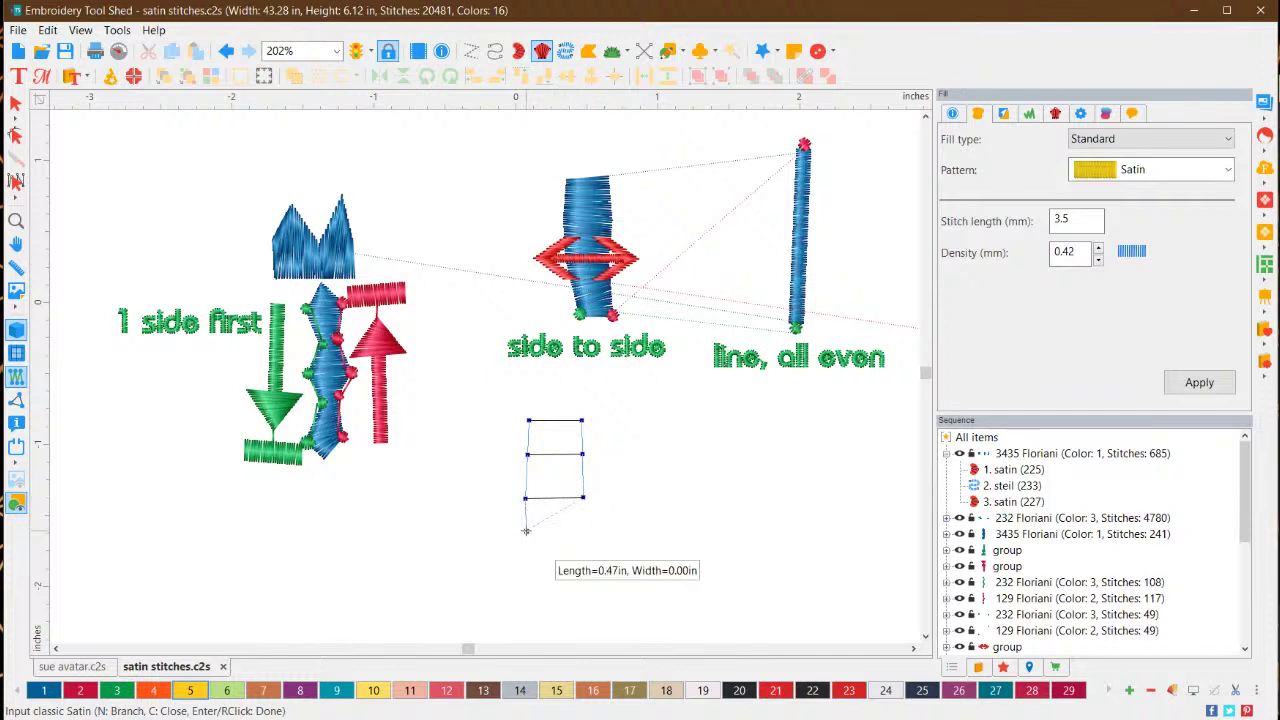
pyautogui.click(586, 532)
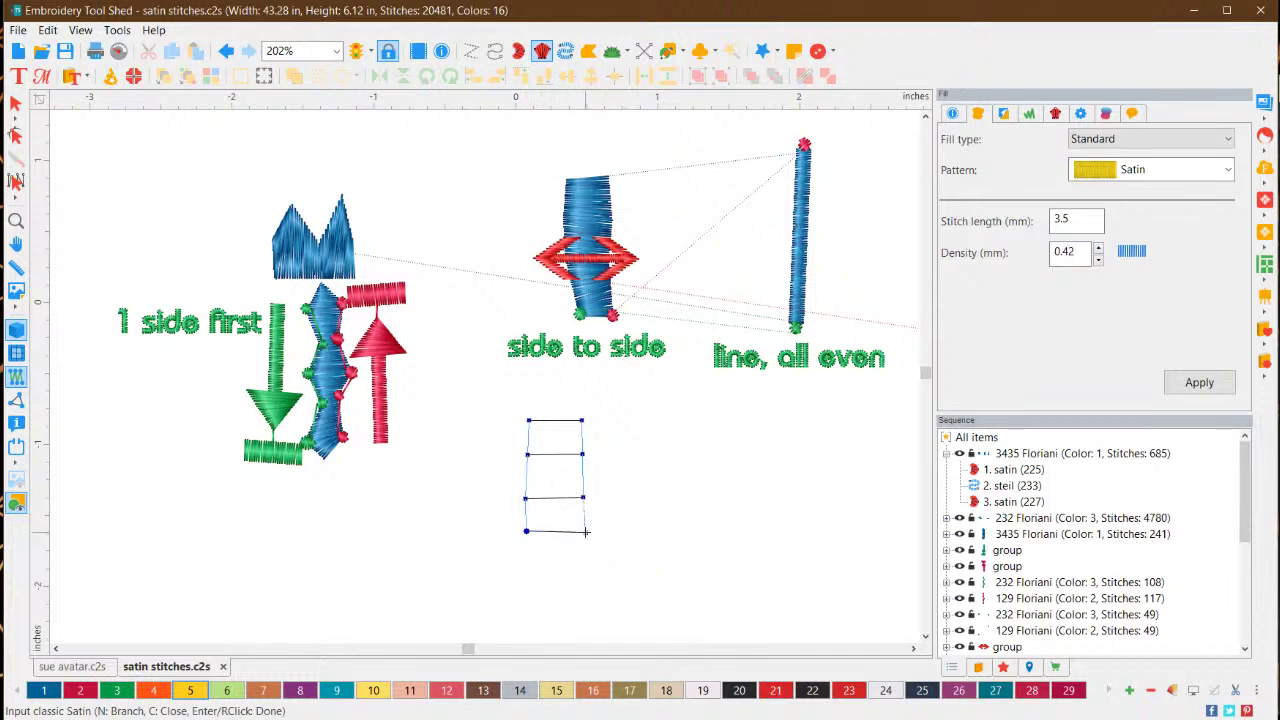
# Finish the Classic Satin column with a narrow pair about 0.2 in wide and a flared end pair about 0.55 in wide
pyautogui.click(542, 571)
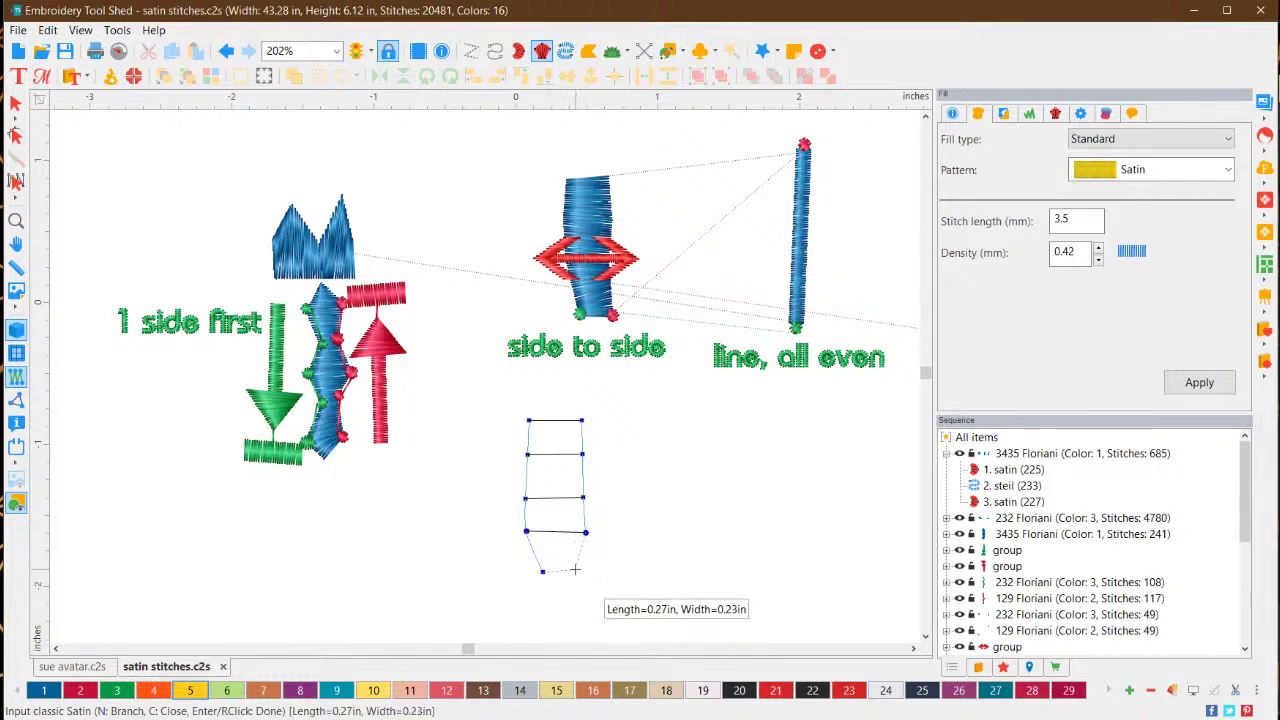
pyautogui.click(573, 571)
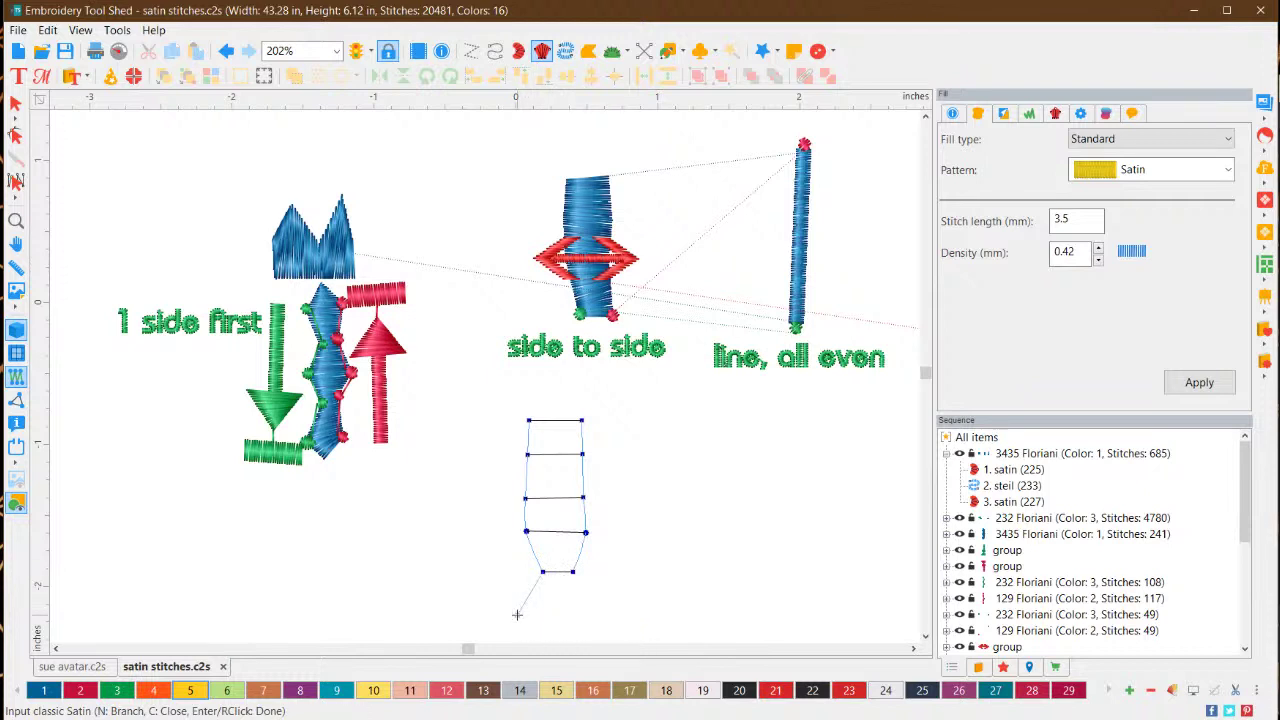
pyautogui.click(517, 614)
pyautogui.click(596, 614)
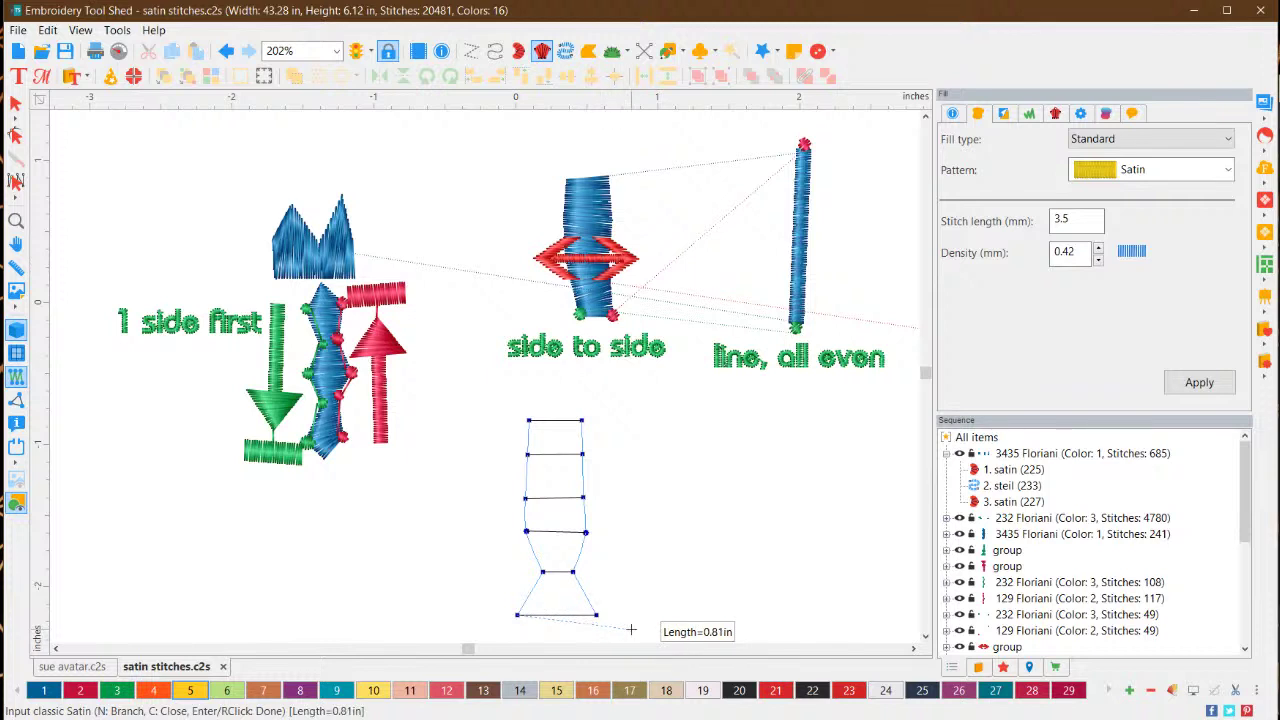
pyautogui.press('Return')
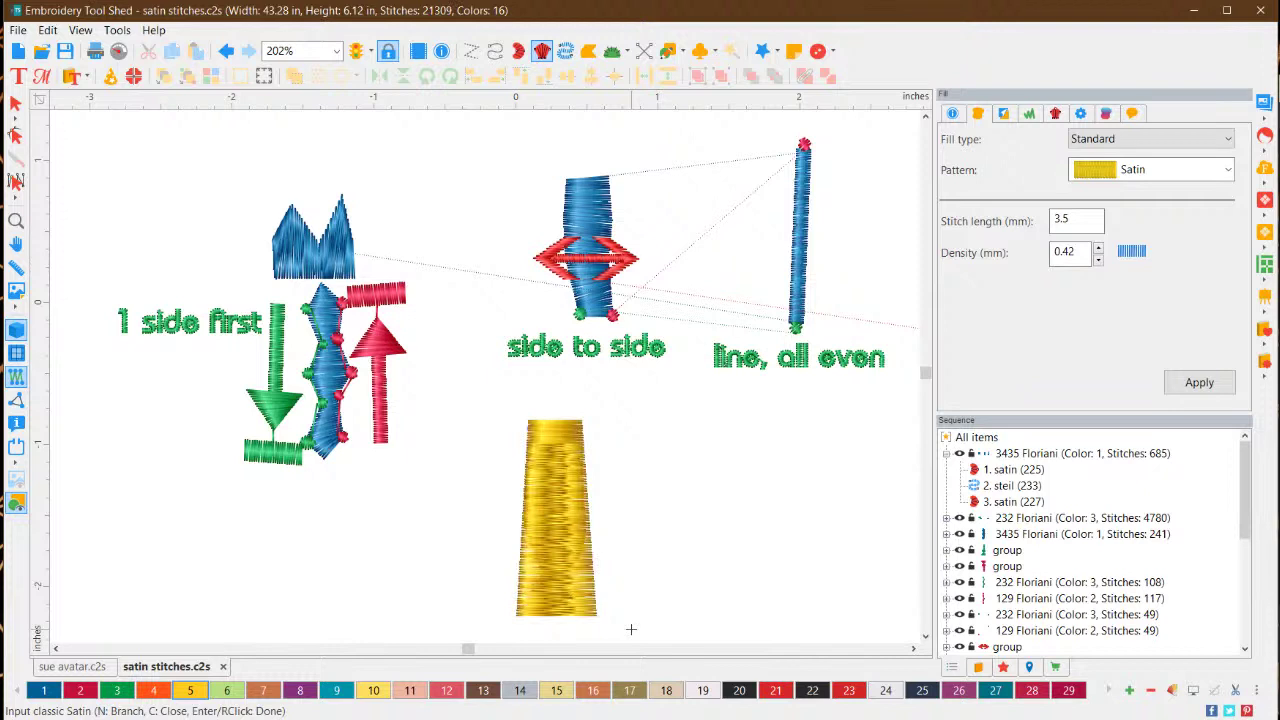
# Select the yellow Classic Satin column and scale it down to about 0.24 in wide by 0.60 in high
pyautogui.click(15, 103)
pyautogui.click(540, 472)
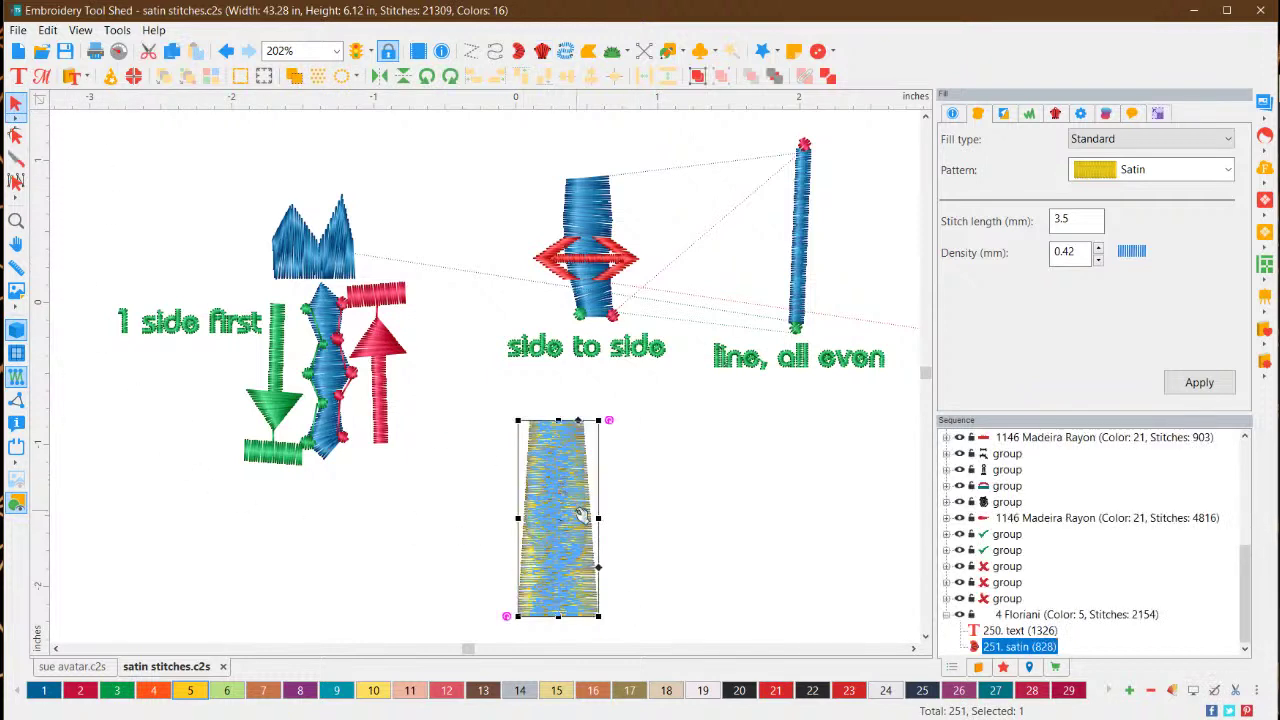
pyautogui.click(731, 537)
pyautogui.click(571, 510)
pyautogui.moveTo(571, 510); pyautogui.dragTo(550, 508)
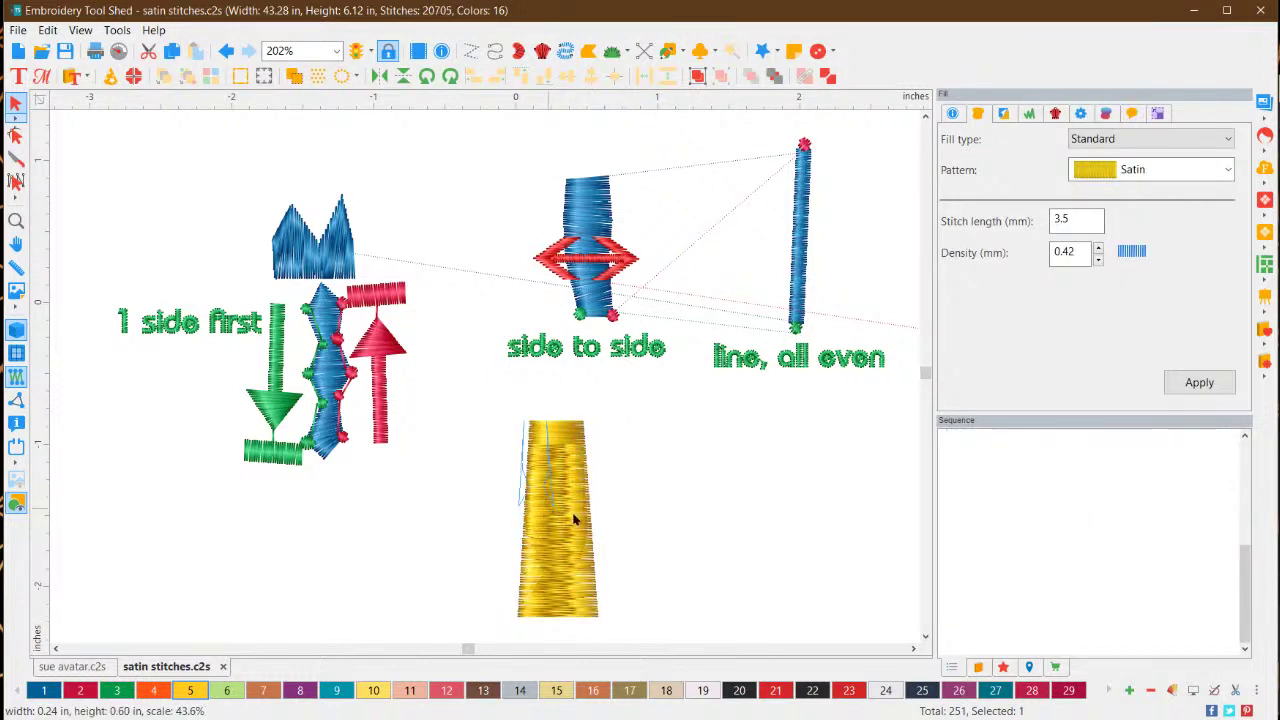
# Move the shrunken yellow column closer to the "side to side" label and delete it
pyautogui.click(645, 505)
pyautogui.moveTo(541, 457); pyautogui.dragTo(593, 431)
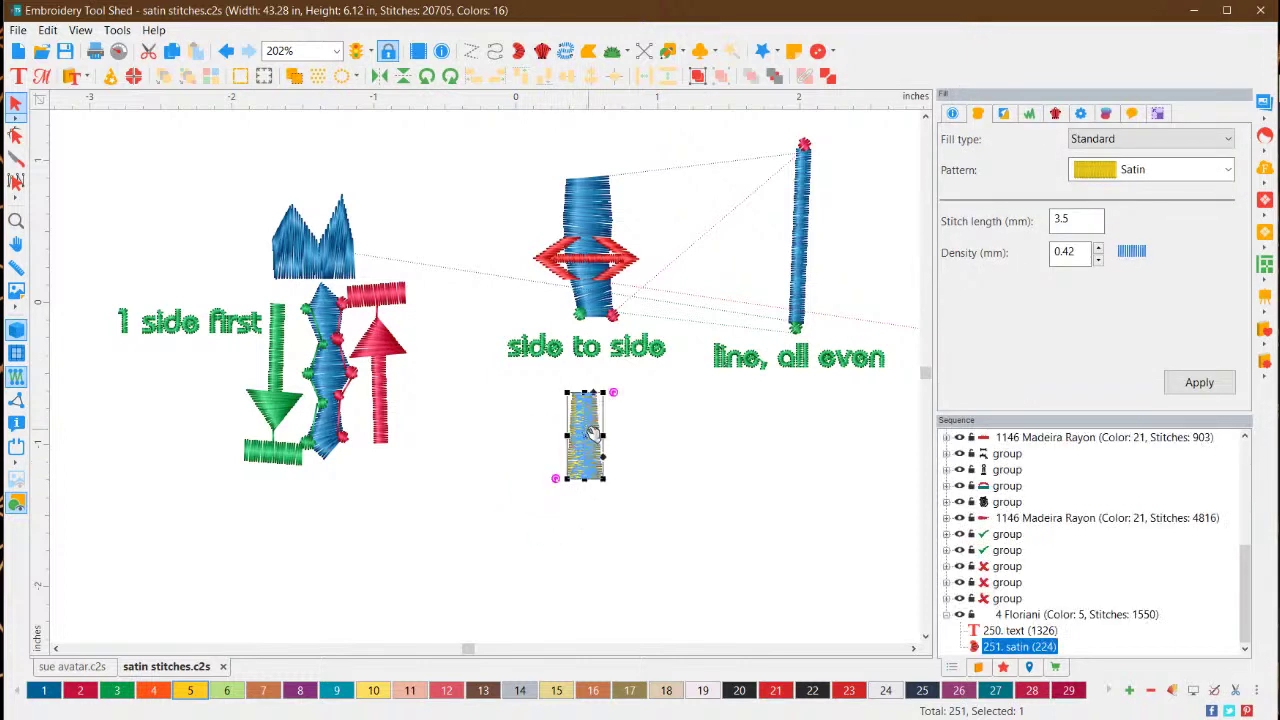
pyautogui.press('Delete')
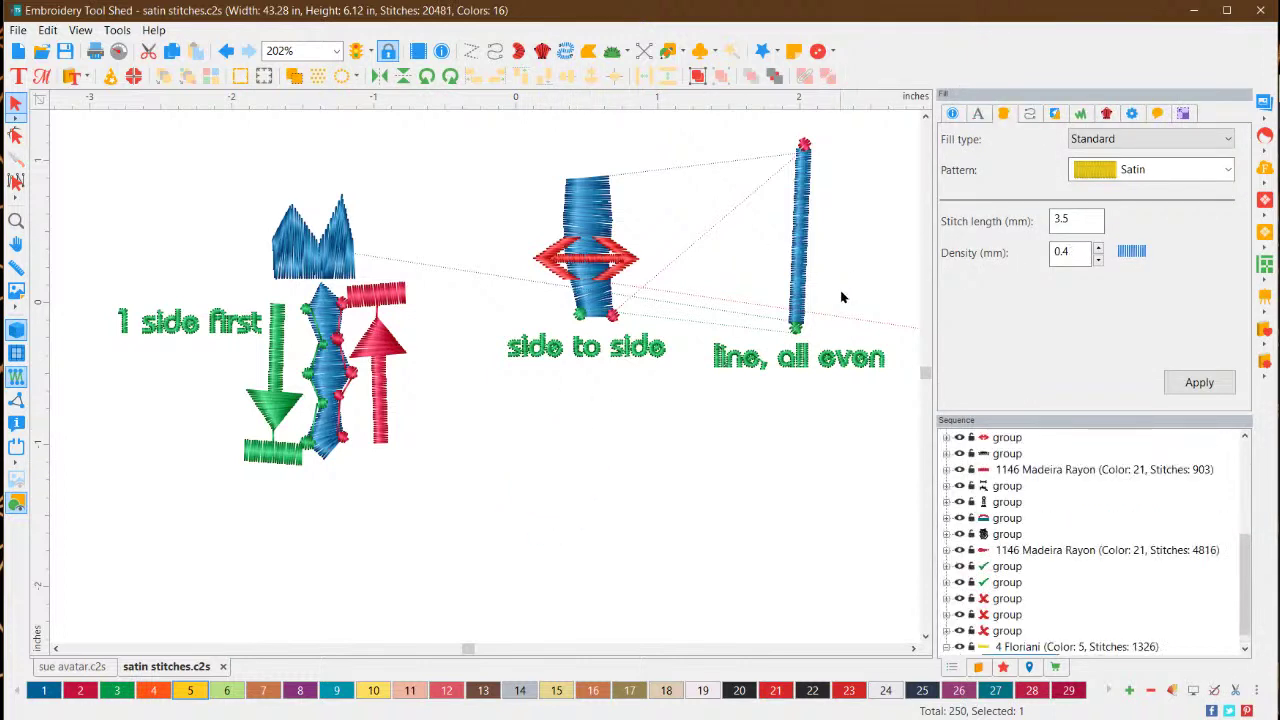
# Draw a straight diagonal Steil line about 1.1 in long below the "line, all even" label
pyautogui.click(913, 648)
pyautogui.click(913, 648)
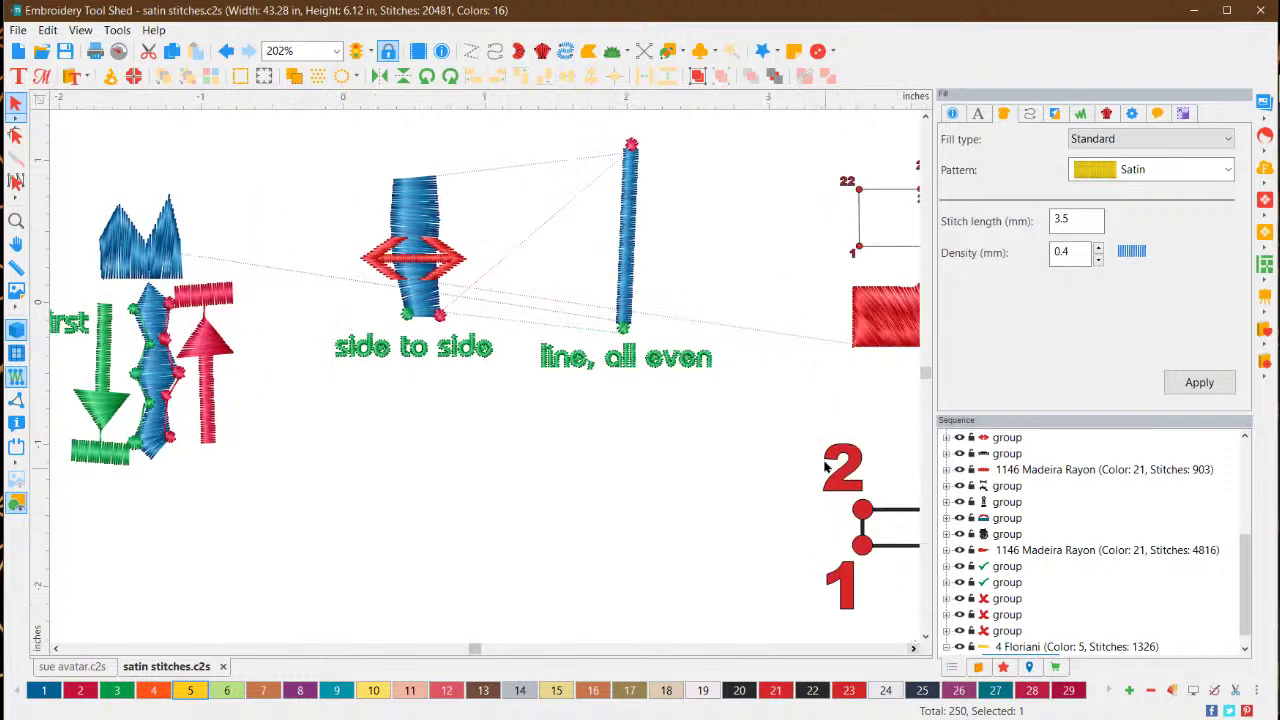
pyautogui.click(565, 52)
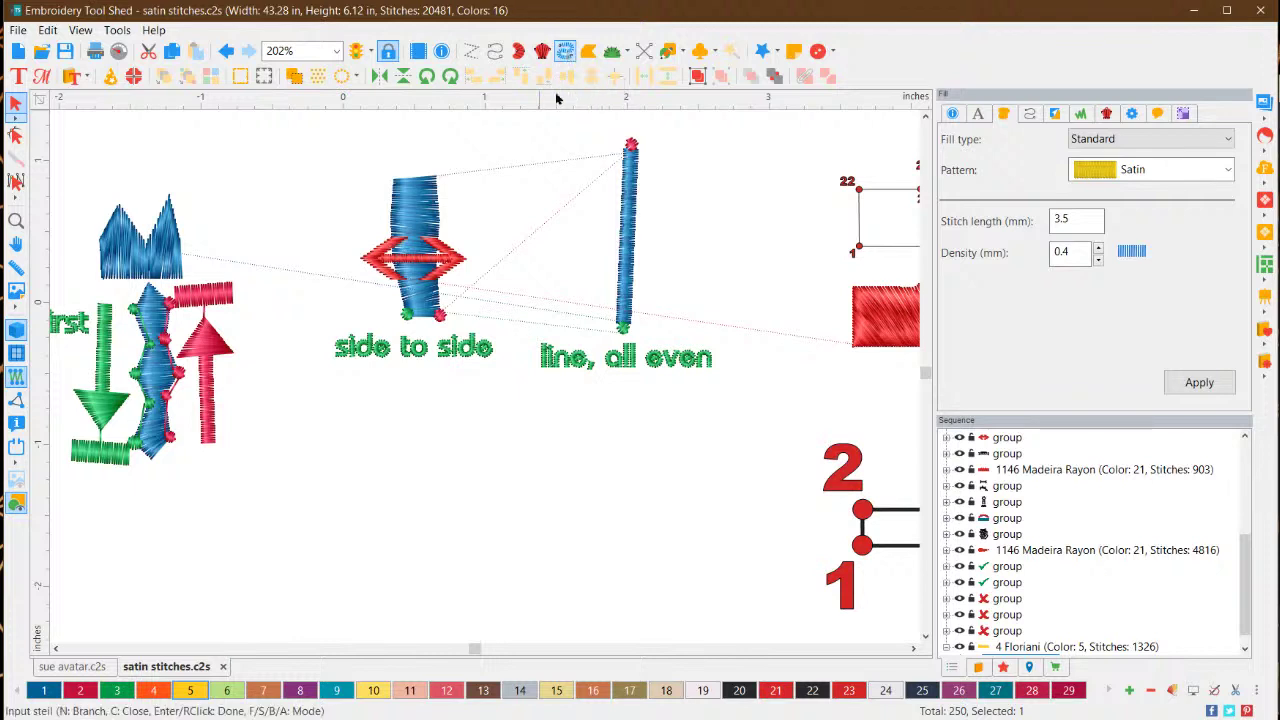
pyautogui.click(546, 568)
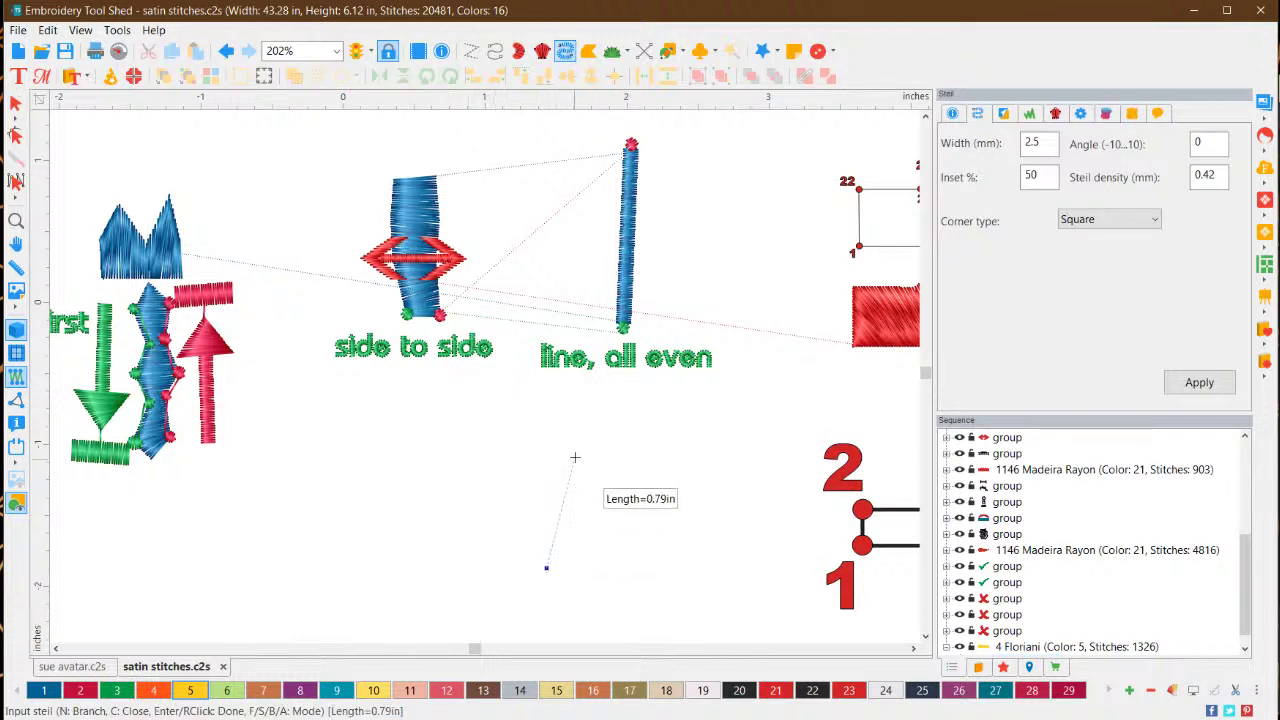
pyautogui.rightClick(608, 419)
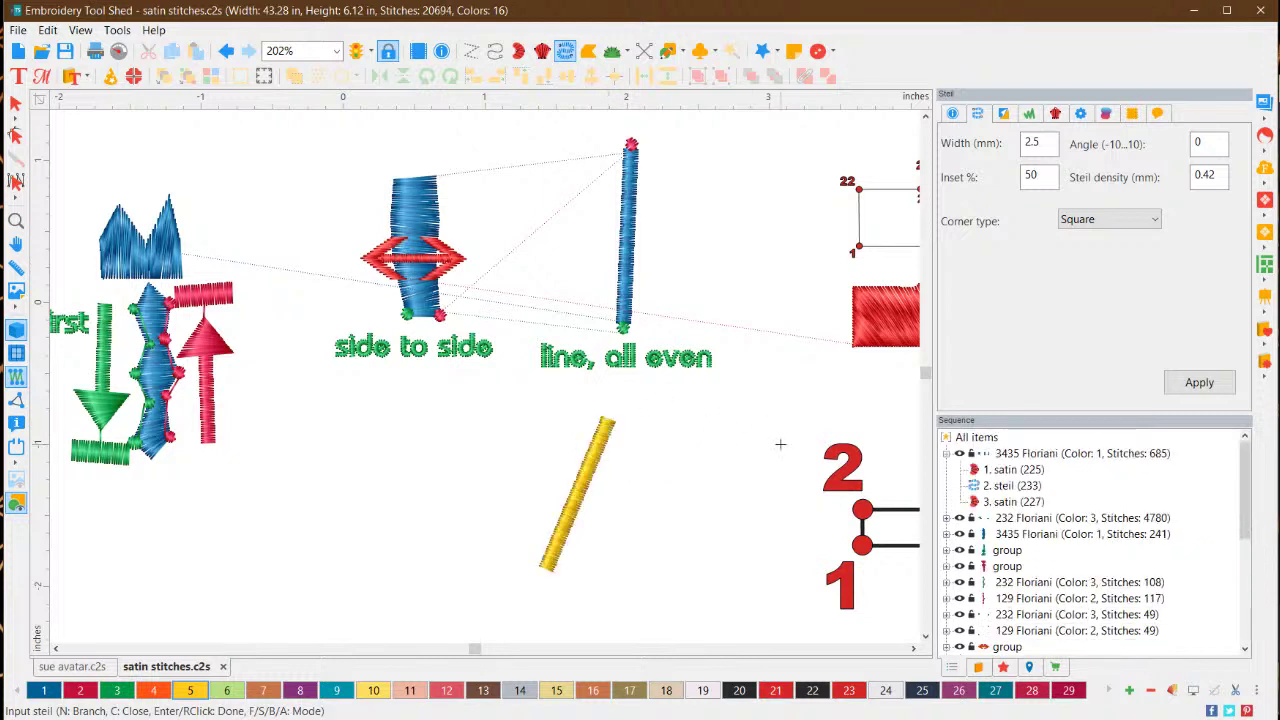
# Select the yellow Steil line to review its stitch properties, and deselect it
pyautogui.click(15, 103)
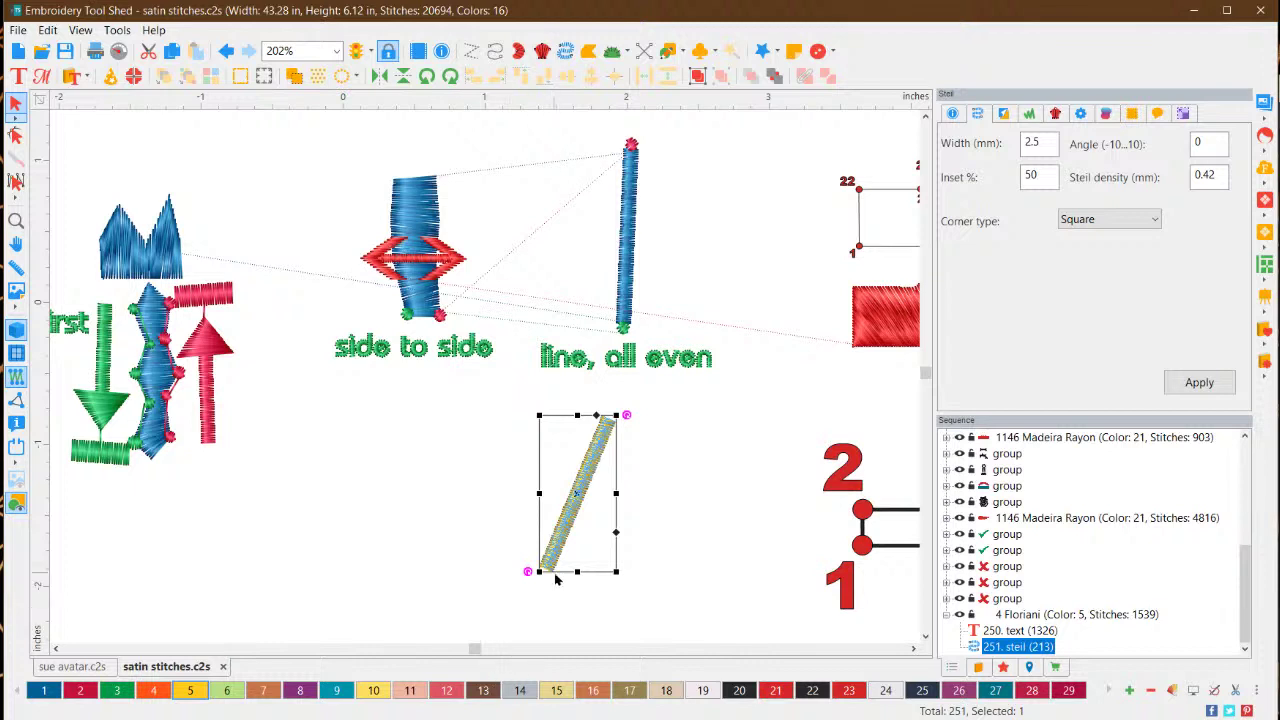
pyautogui.click(649, 466)
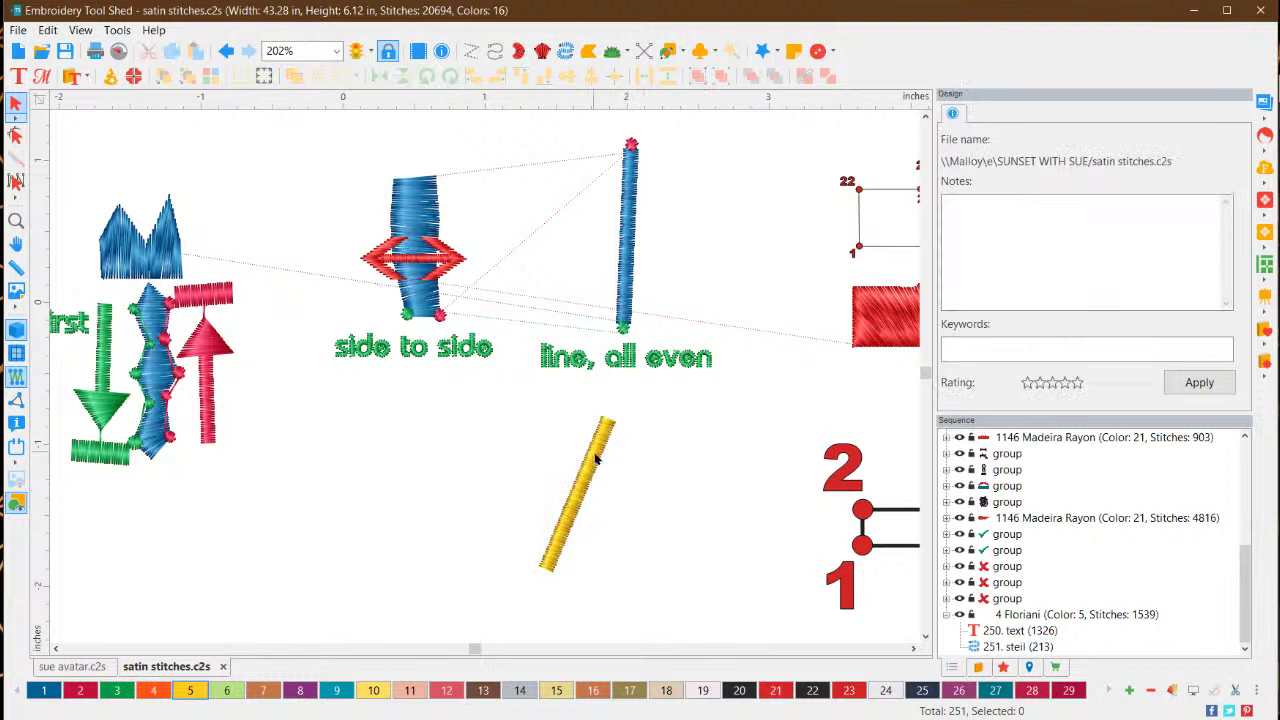
pyautogui.click(596, 458)
pyautogui.click(325, 463)
pyautogui.click(596, 460)
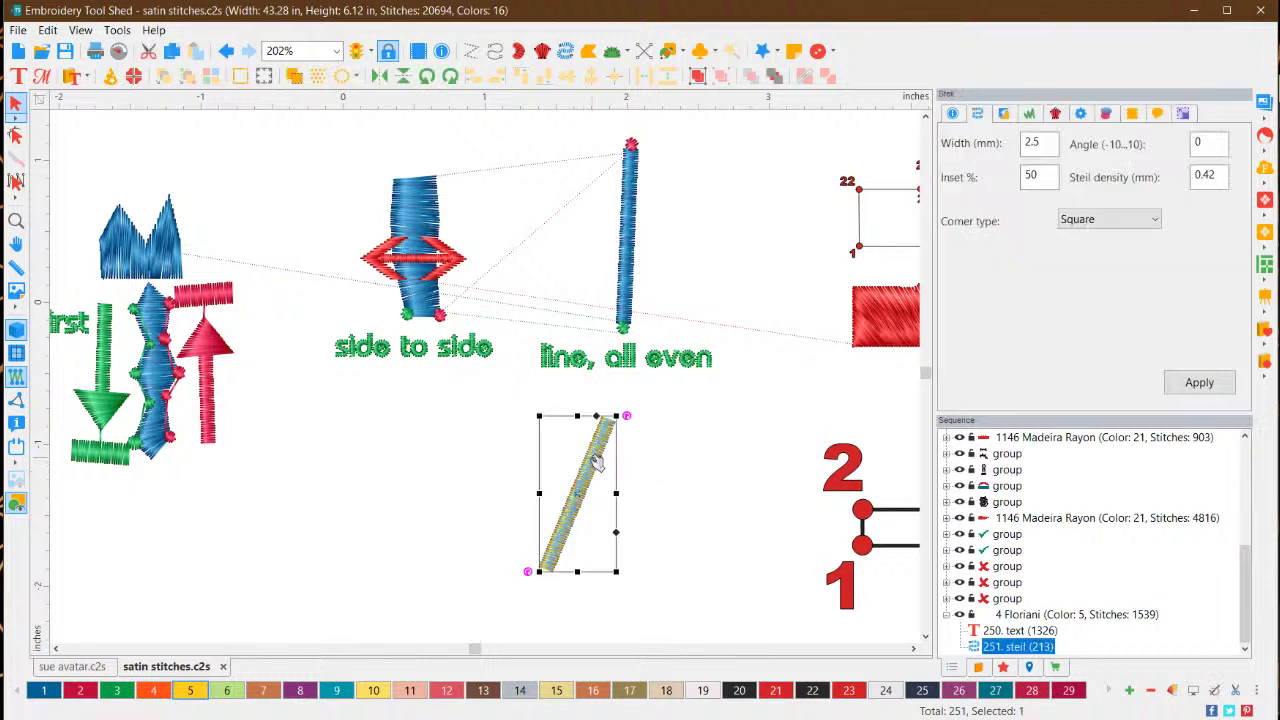
pyautogui.click(682, 518)
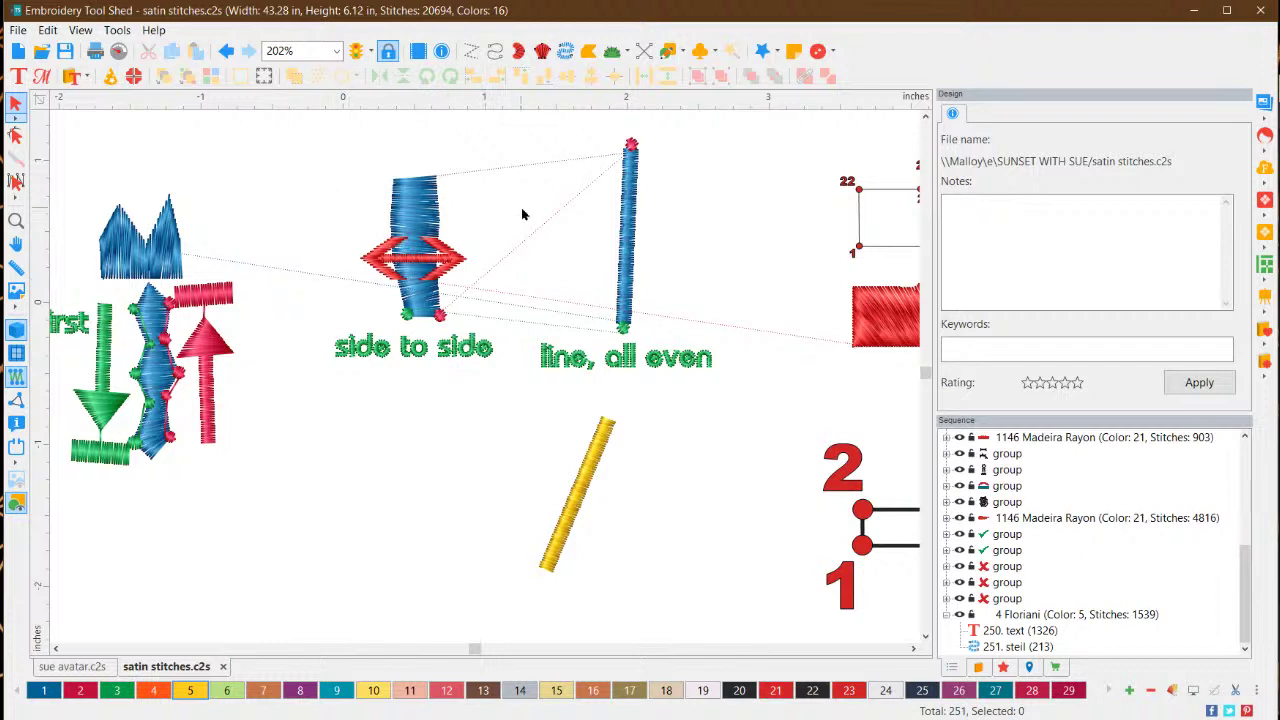
# View the numbered-point satin guides and browse the Designs library for the practice template files, from Artwork through Twill
pyautogui.click(912, 651)
pyautogui.click(912, 651)
pyautogui.click(912, 651)
pyautogui.click(912, 651)
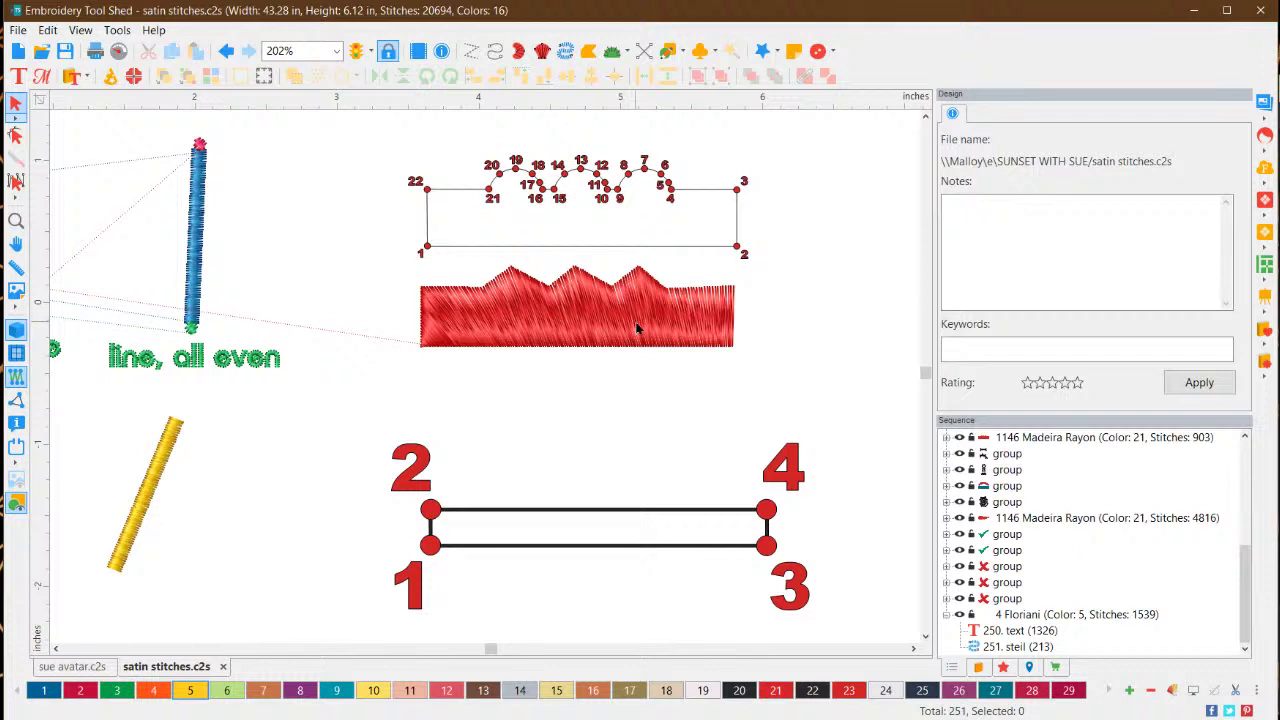
pyautogui.click(980, 666)
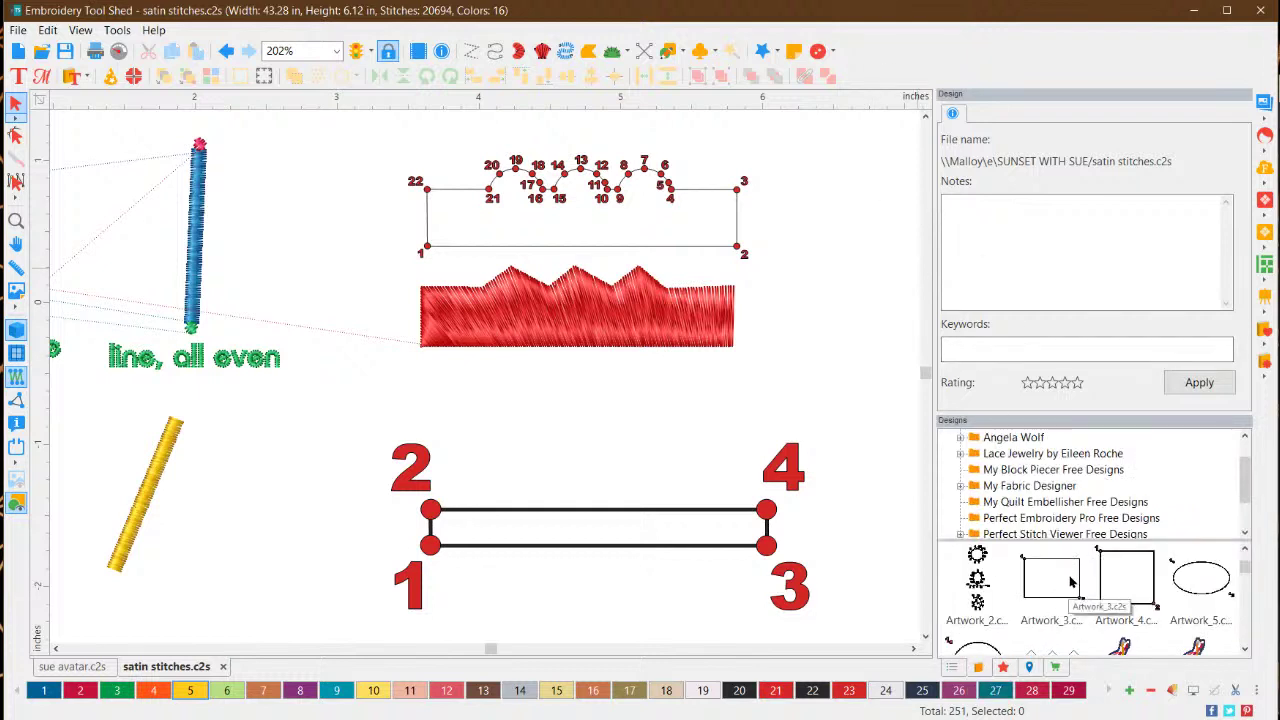
pyautogui.scroll(-2, 1068, 584)
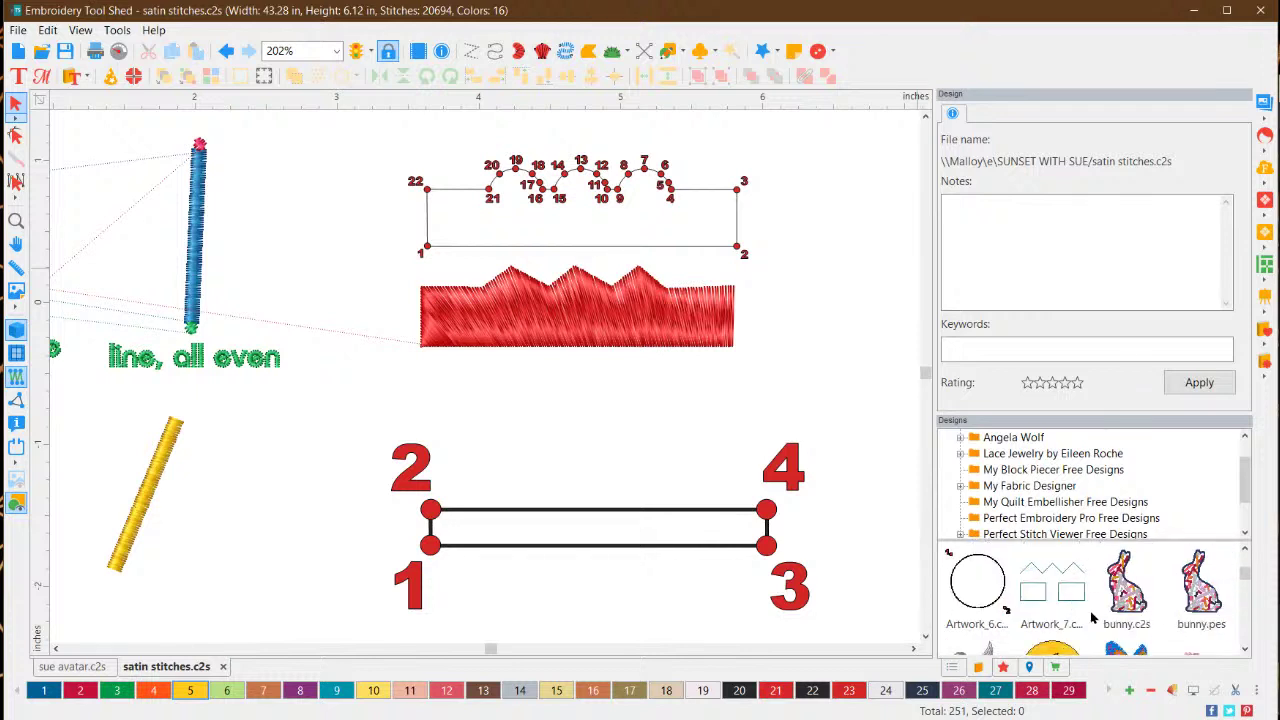
pyautogui.scroll(-5, 1046, 604)
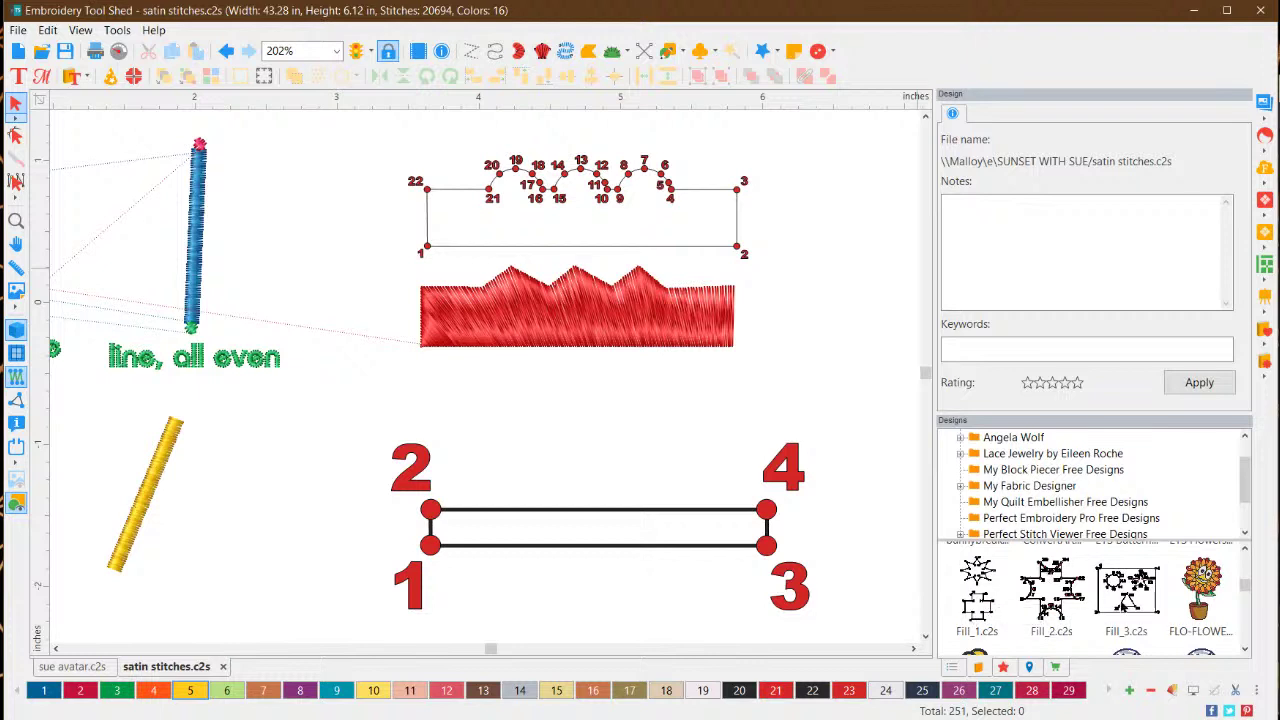
pyautogui.scroll(-2, 1101, 602)
pyautogui.scroll(-5, 1101, 602)
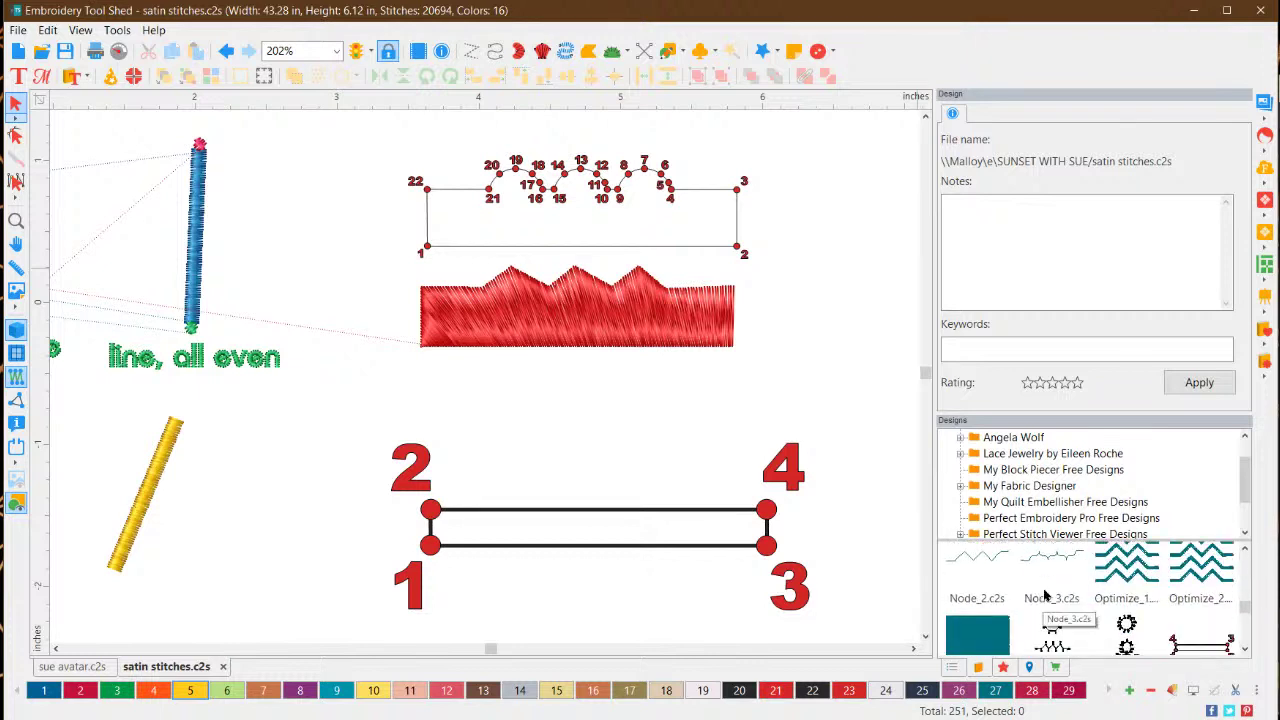
pyautogui.scroll(-2, 1087, 599)
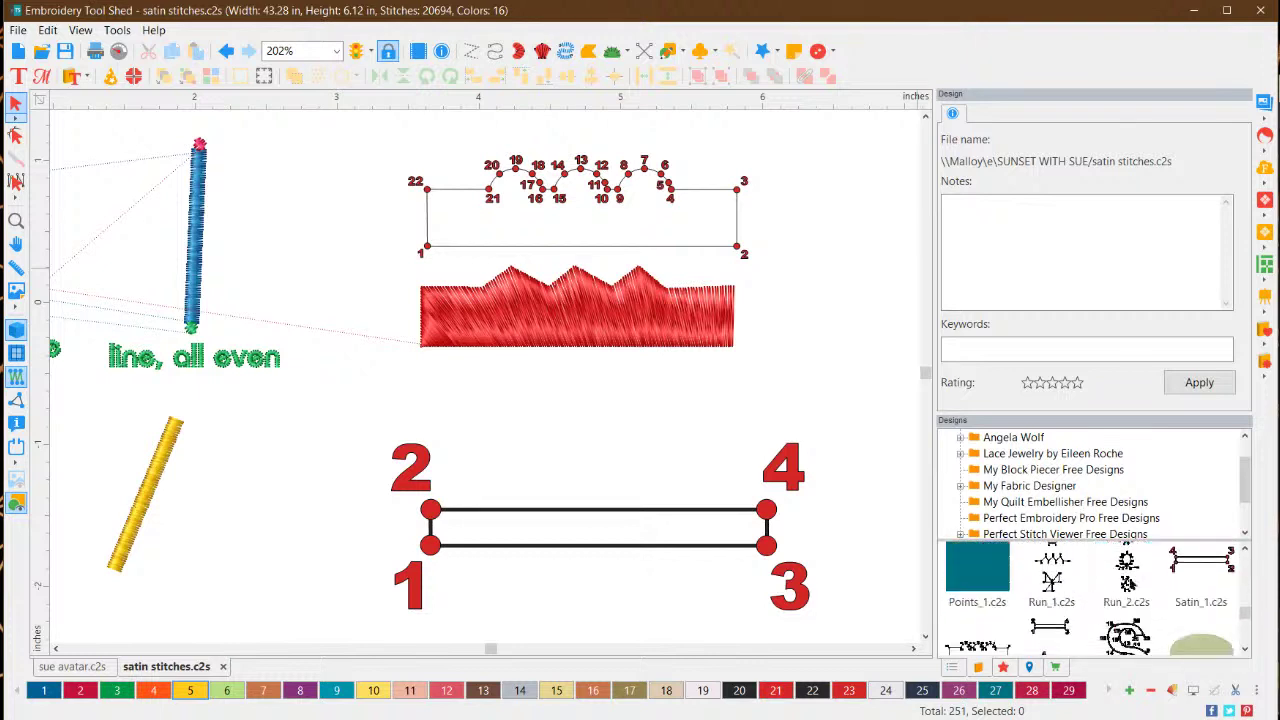
pyautogui.scroll(-3, 1094, 598)
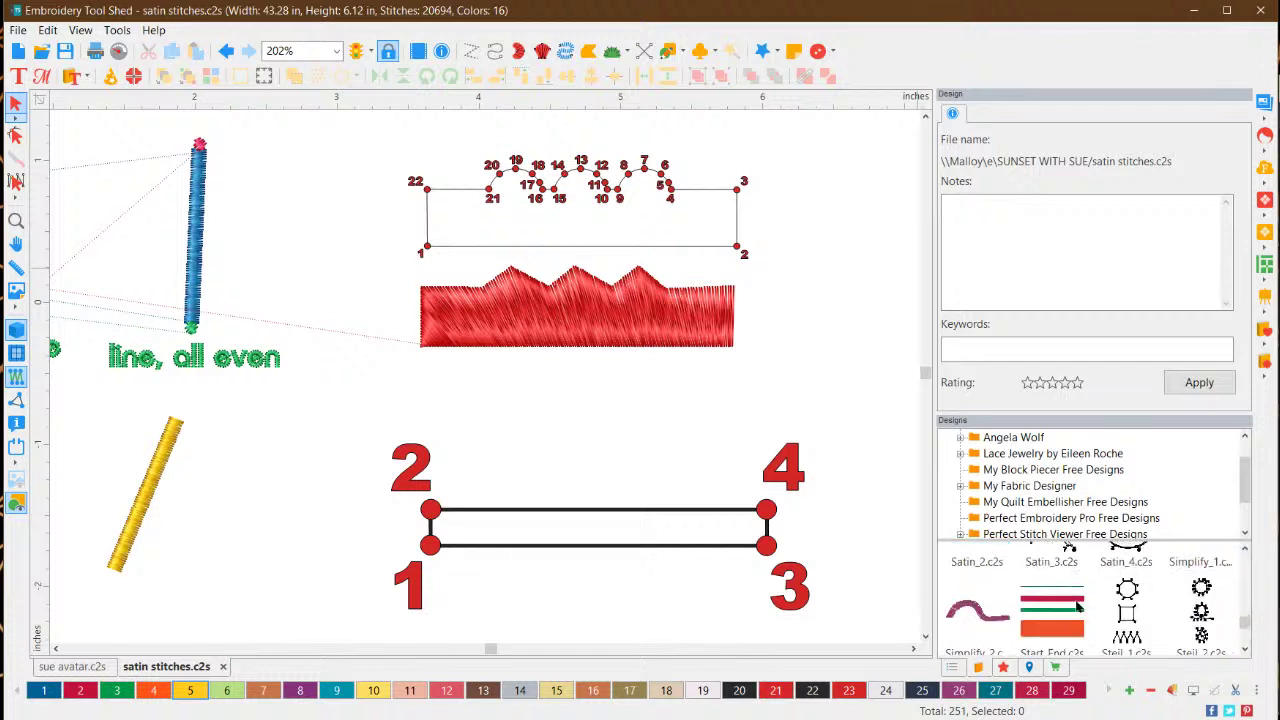
pyautogui.scroll(-3, 1080, 600)
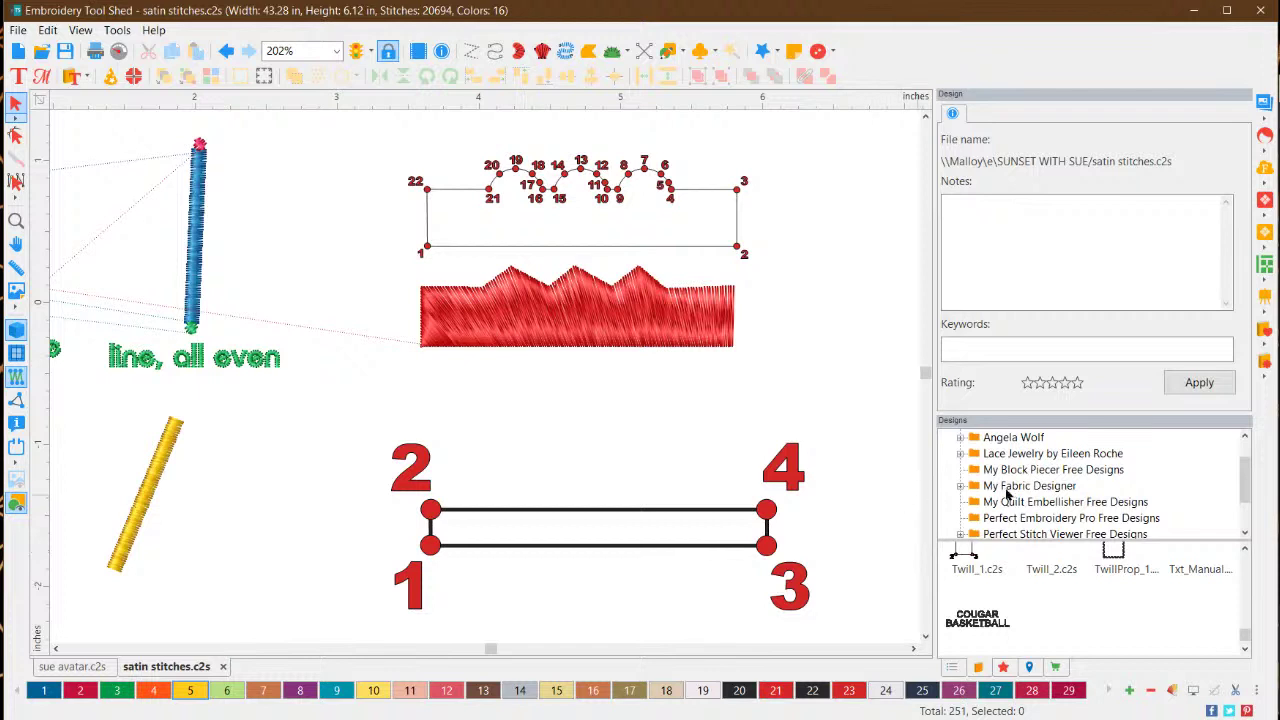
pyautogui.scroll(-1, 1008, 492)
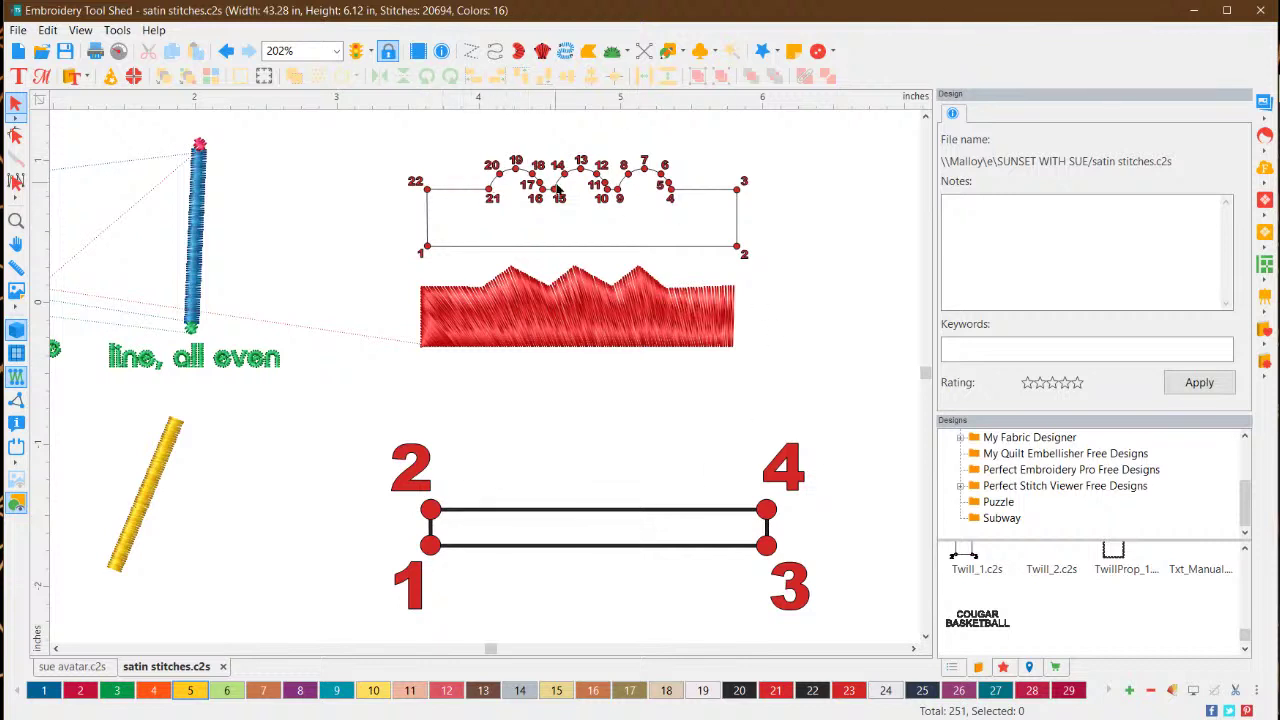
# Draw an outline artwork rectangle about 2.4 in wide and 0.4 in high above the 22-point numbered guide
pyautogui.scroll(-4, 706, 533)
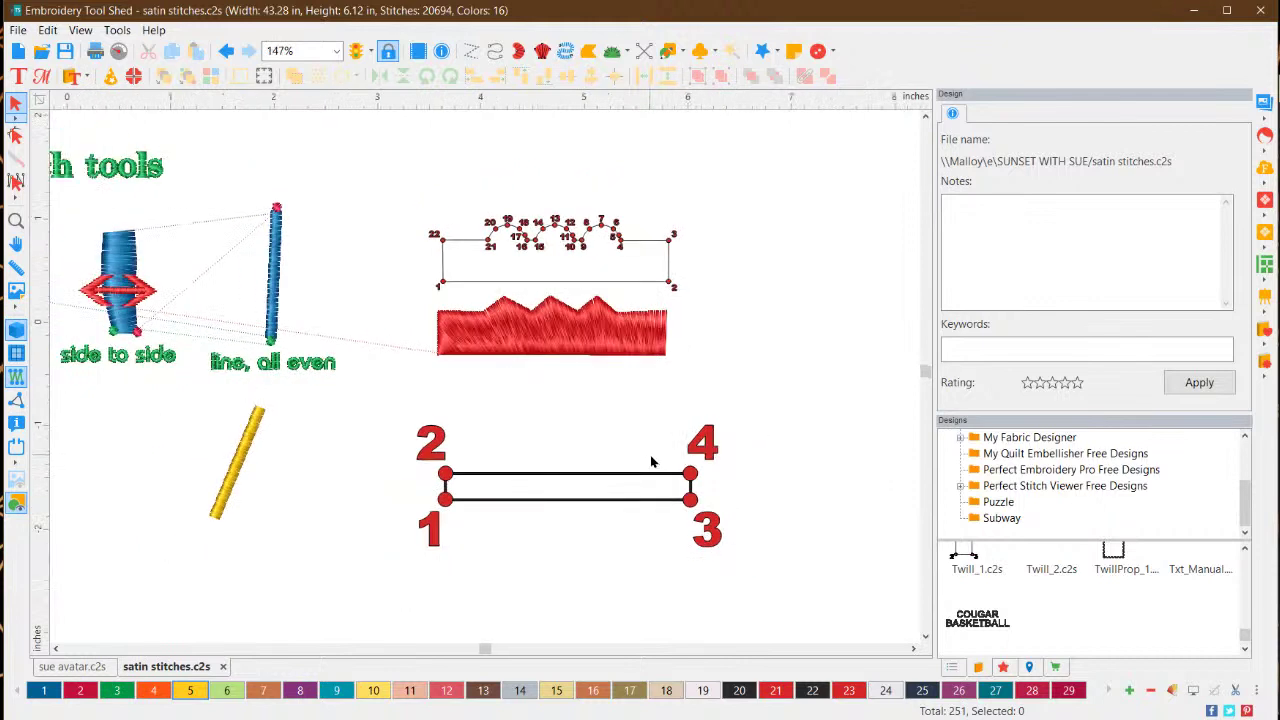
pyautogui.click(913, 649)
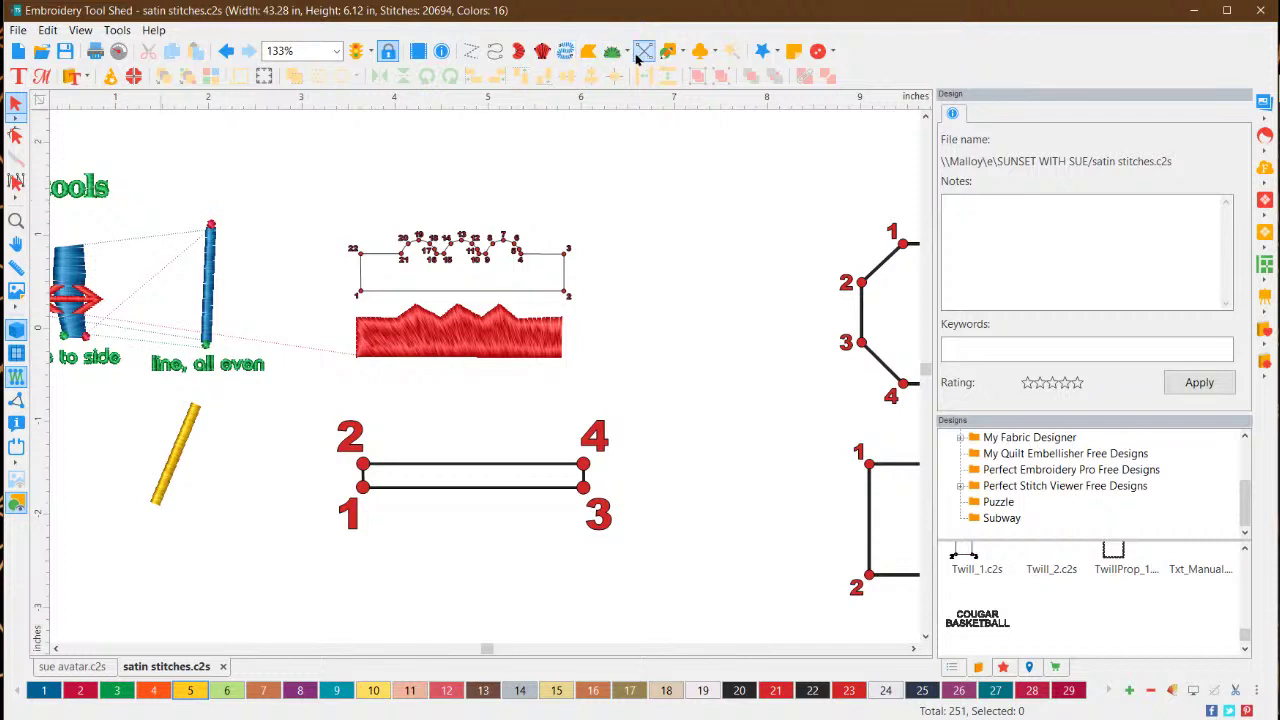
pyautogui.click(681, 51)
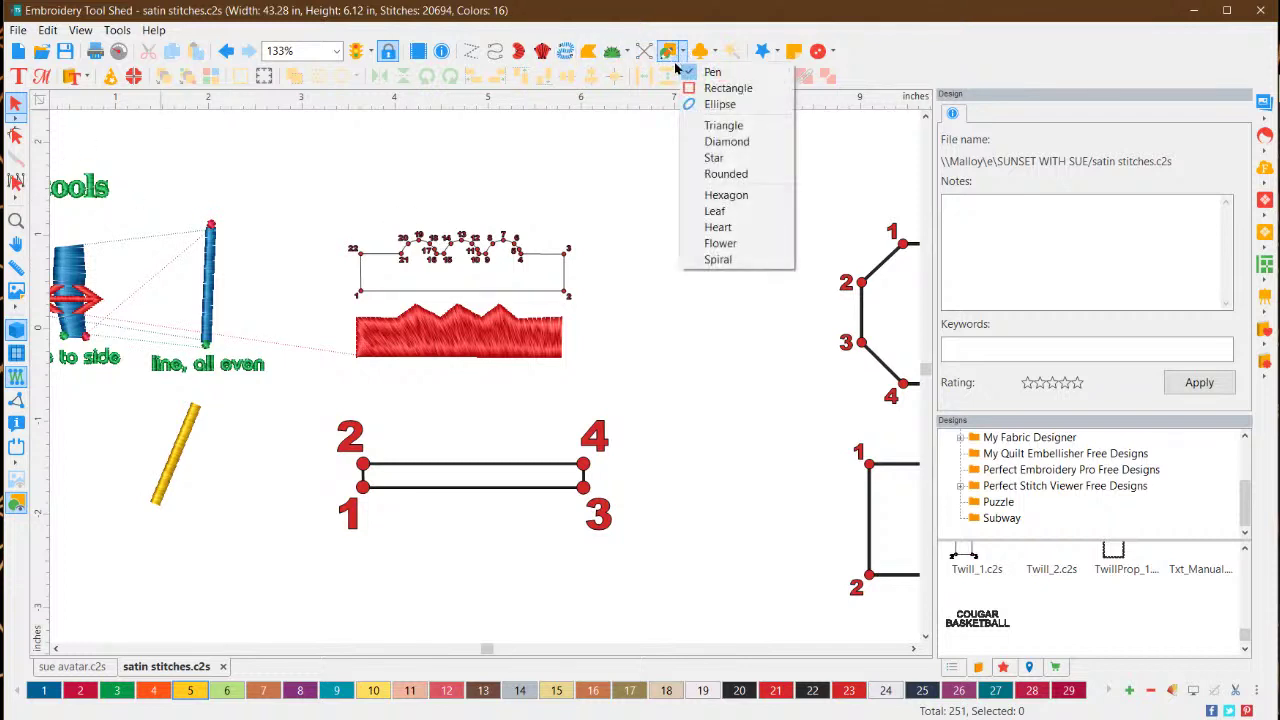
pyautogui.click(722, 88)
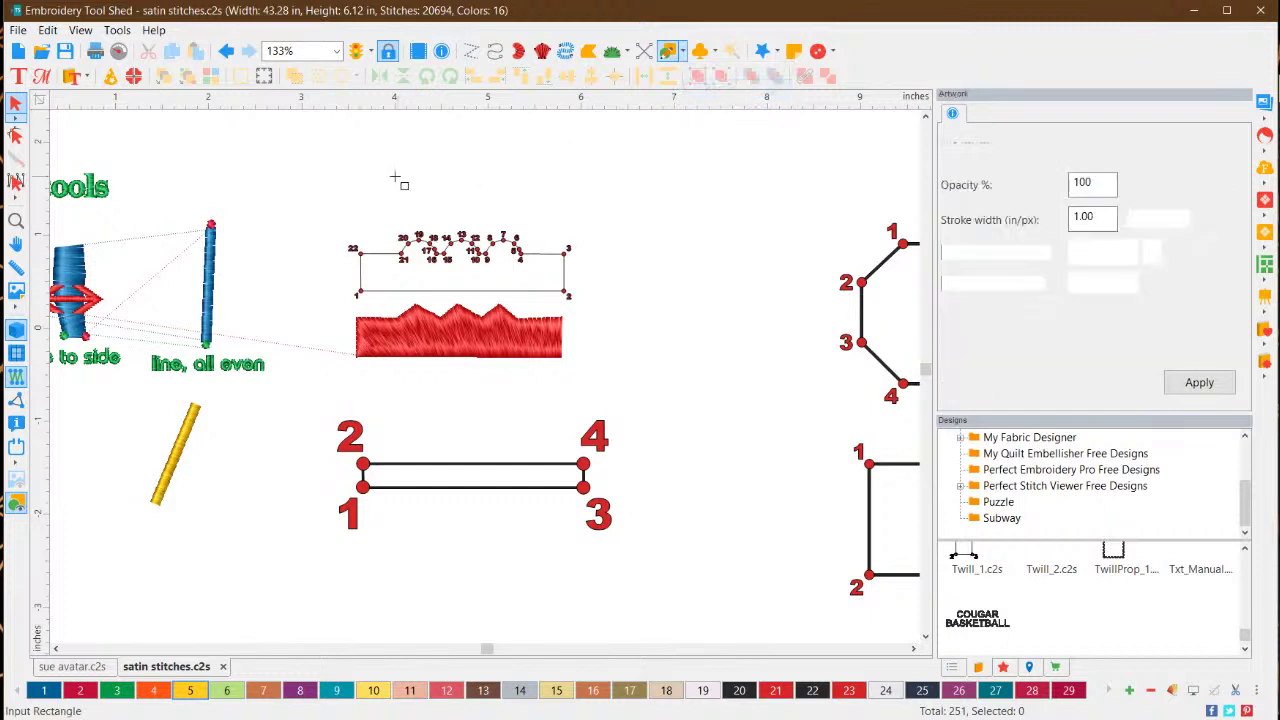
pyautogui.moveTo(353, 155); pyautogui.dragTo(578, 199)
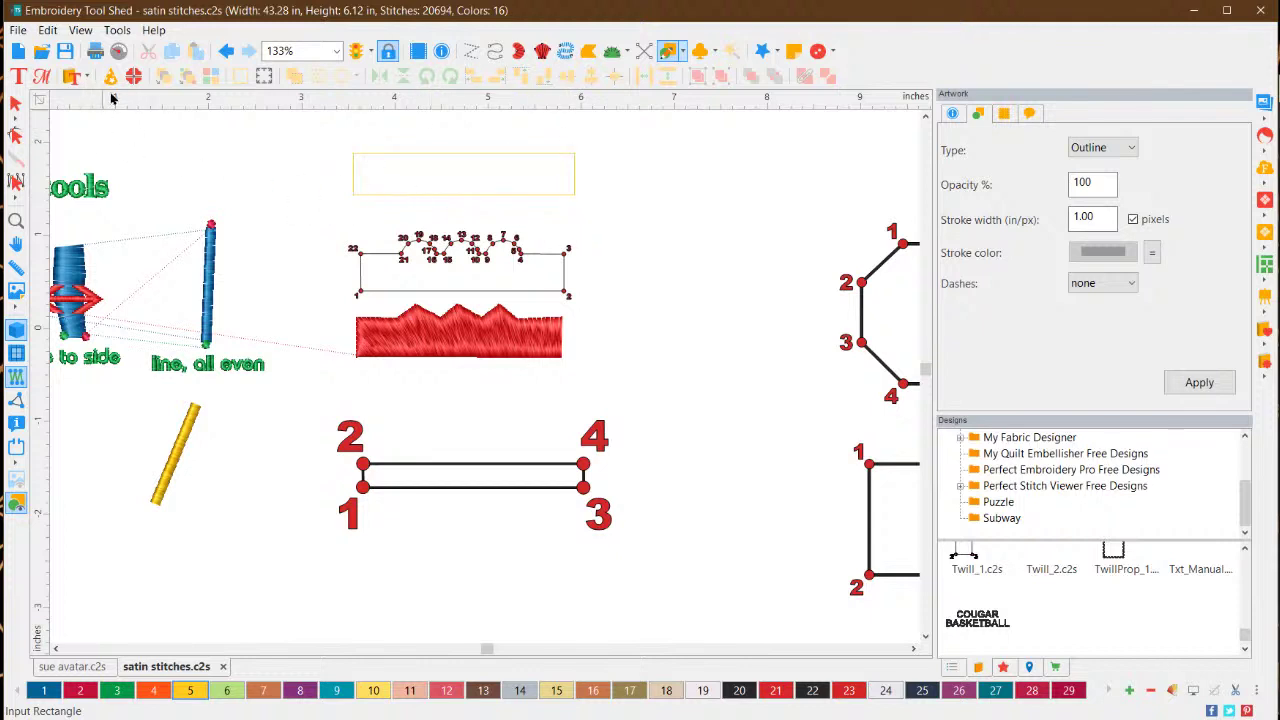
# Draw three outline artwork circles about 0.35 in across, spaced along the upper edge of the outline rectangle
pyautogui.click(683, 52)
pyautogui.click(710, 109)
pyautogui.click(398, 146)
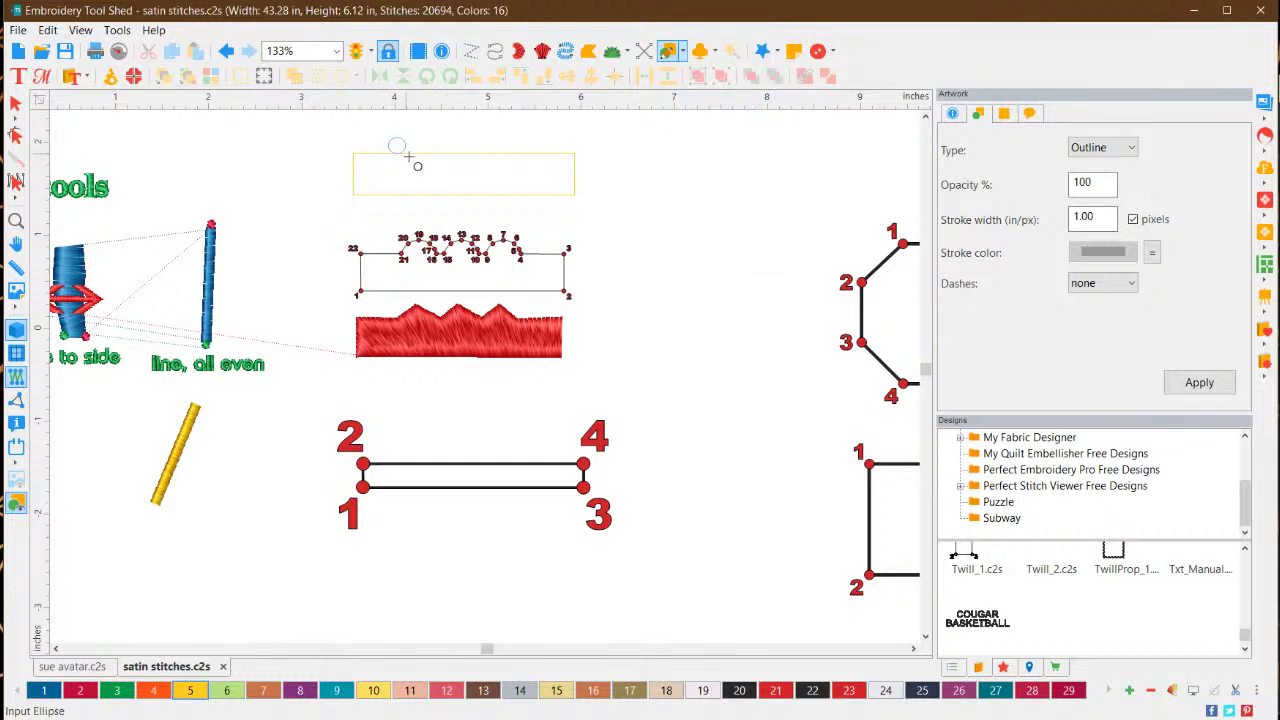
pyautogui.click(467, 153)
pyautogui.click(526, 157)
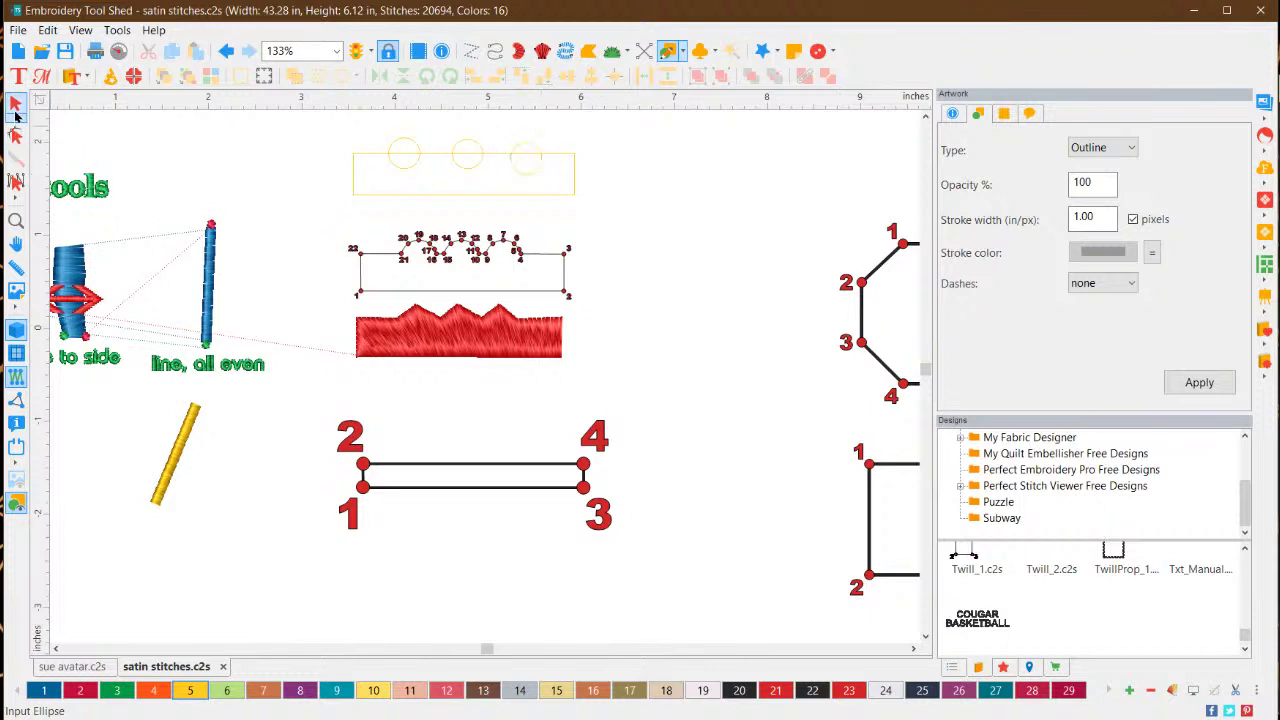
pyautogui.click(15, 103)
pyautogui.click(690, 186)
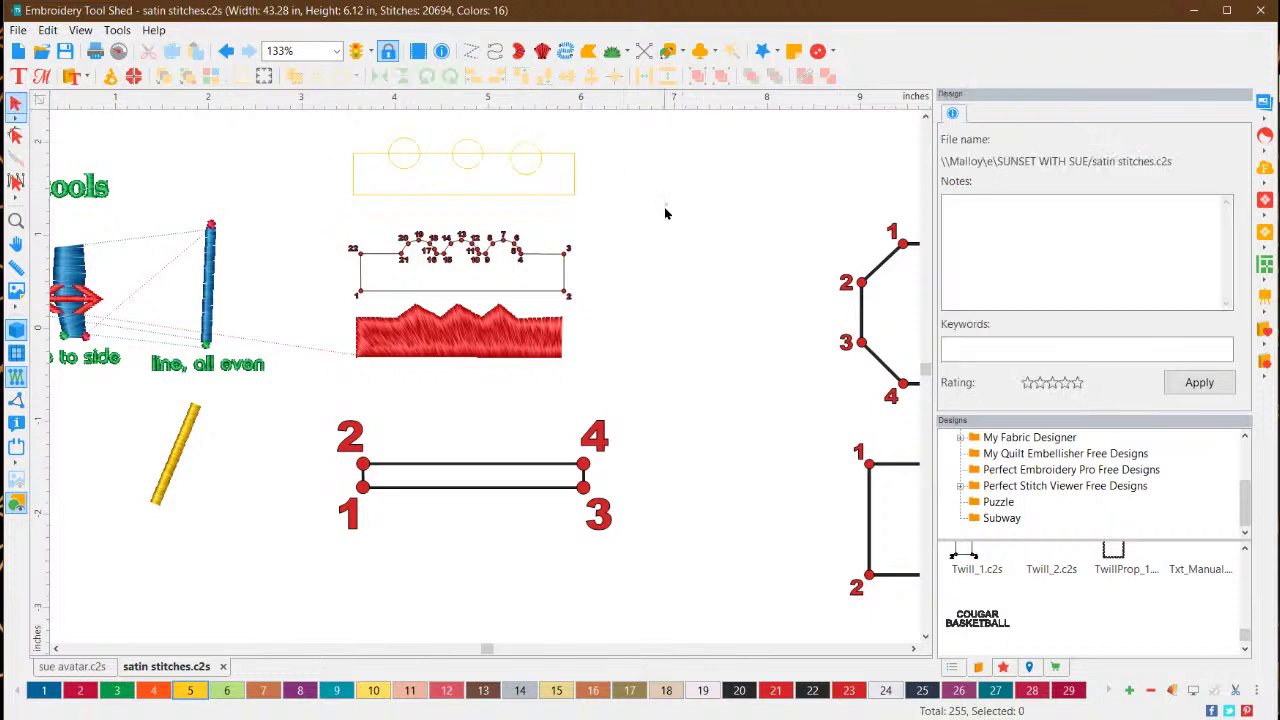
# Select the rectangle and its three circles together and weld them into a single outline
pyautogui.moveTo(667, 204); pyautogui.dragTo(319, 131)
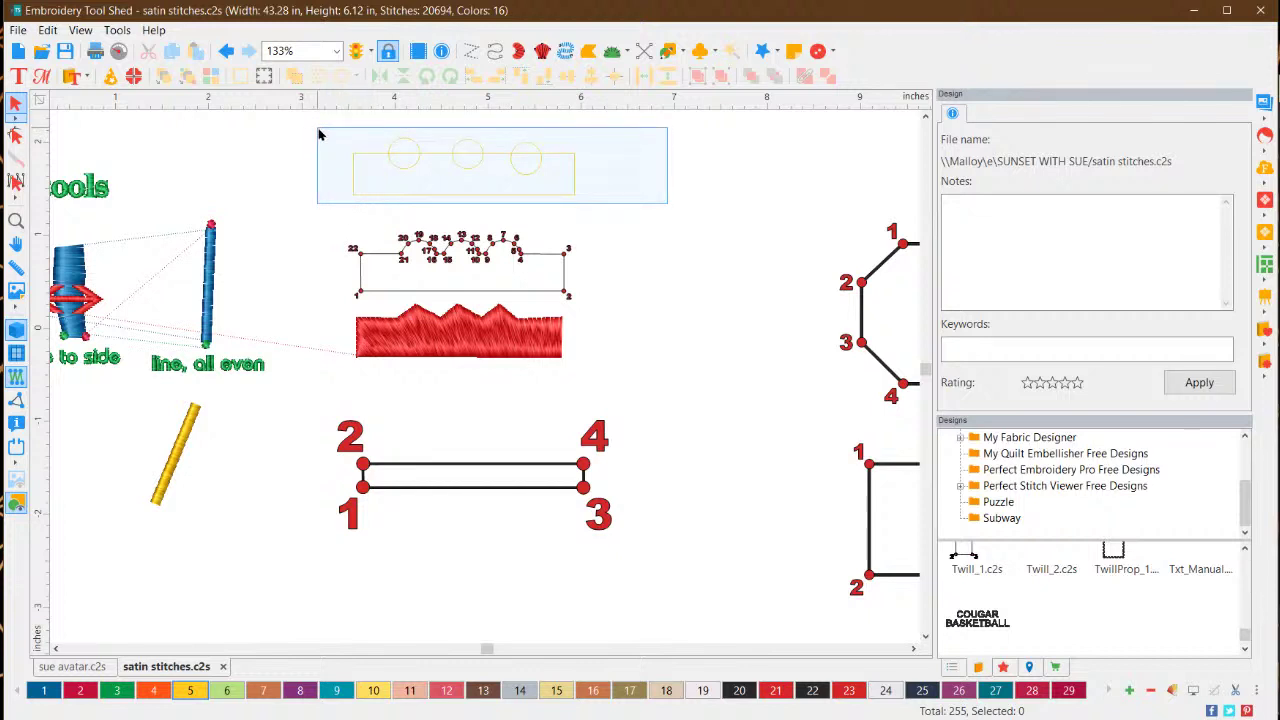
pyautogui.moveTo(319, 134); pyautogui.dragTo(320, 134)
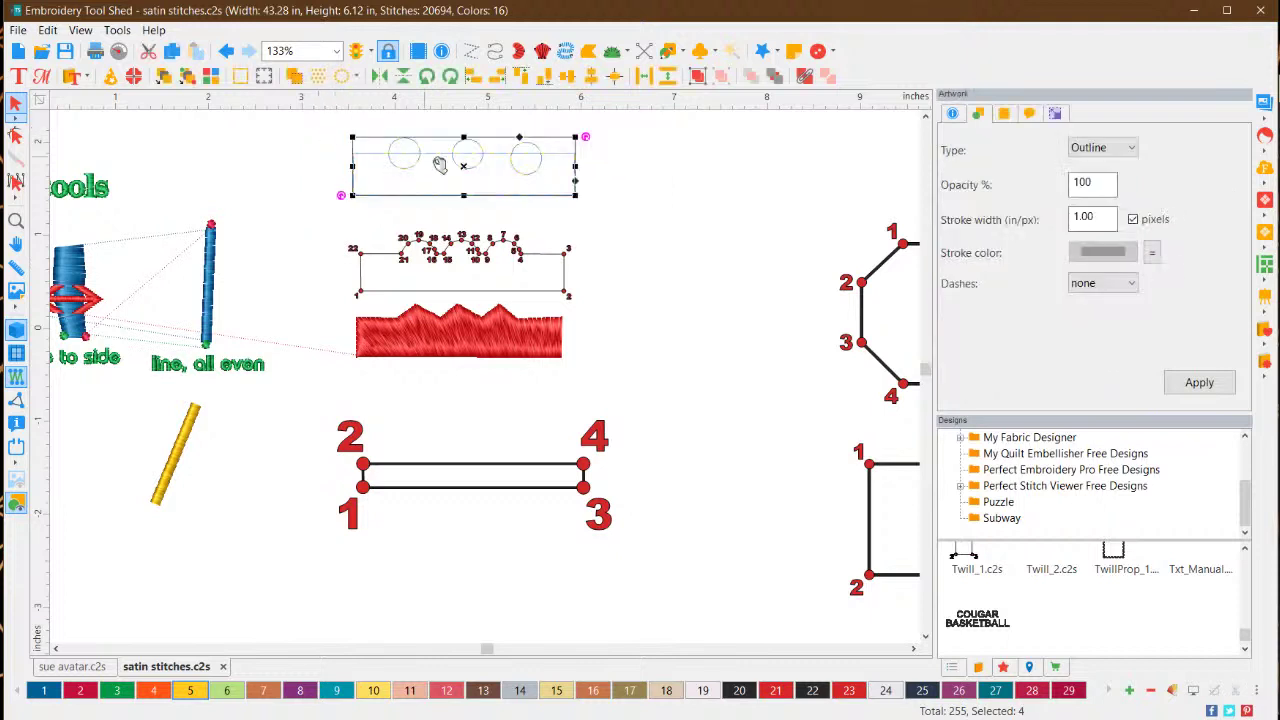
pyautogui.rightClick(564, 178)
pyautogui.moveTo(650, 304)
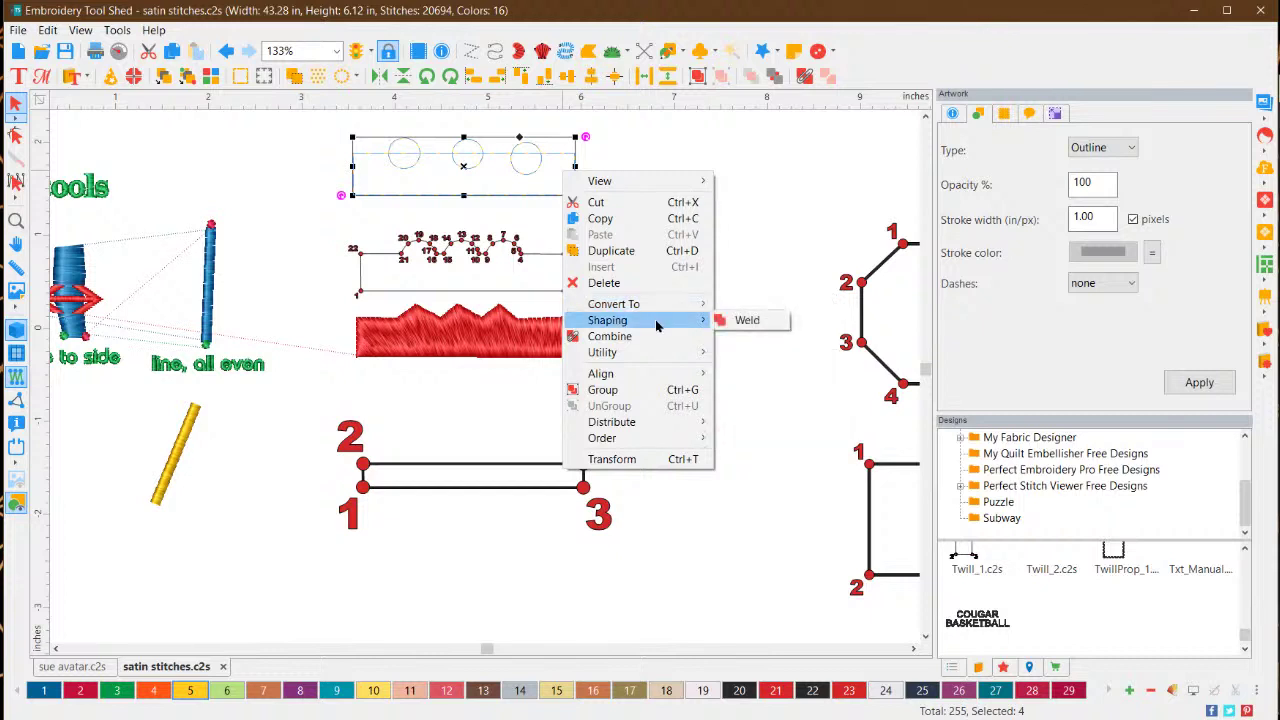
pyautogui.click(747, 320)
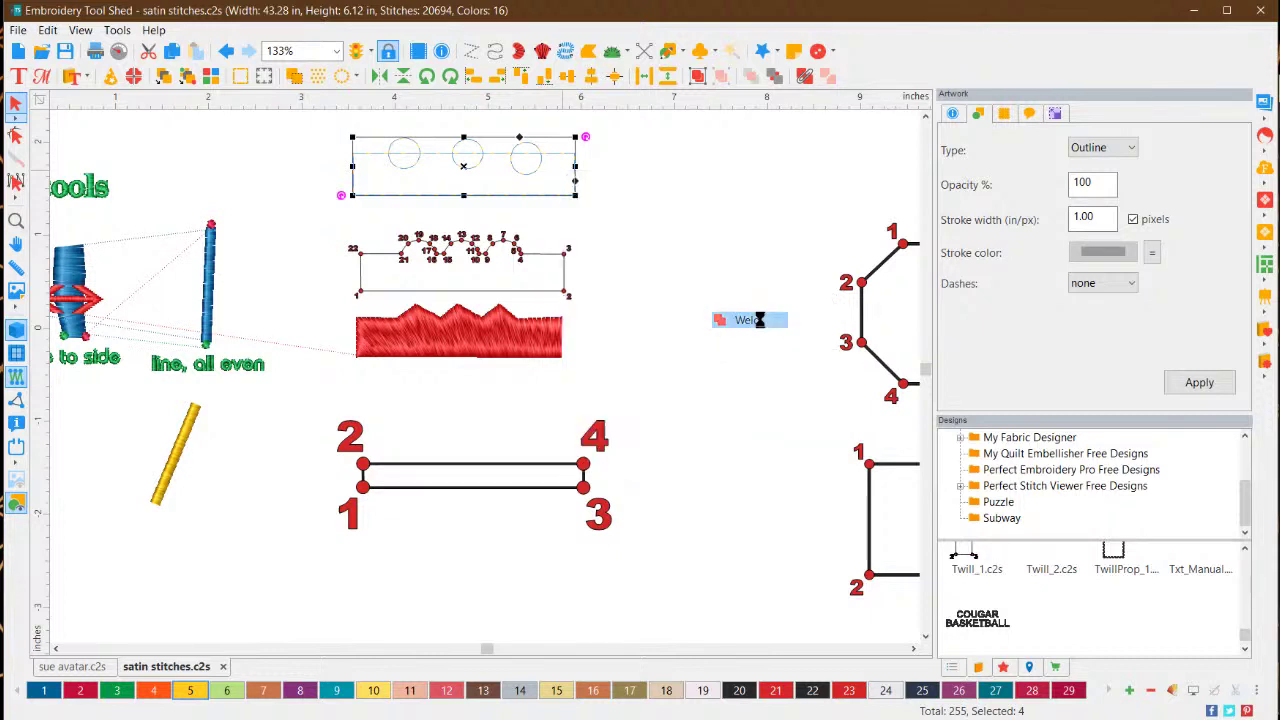
pyautogui.click(702, 238)
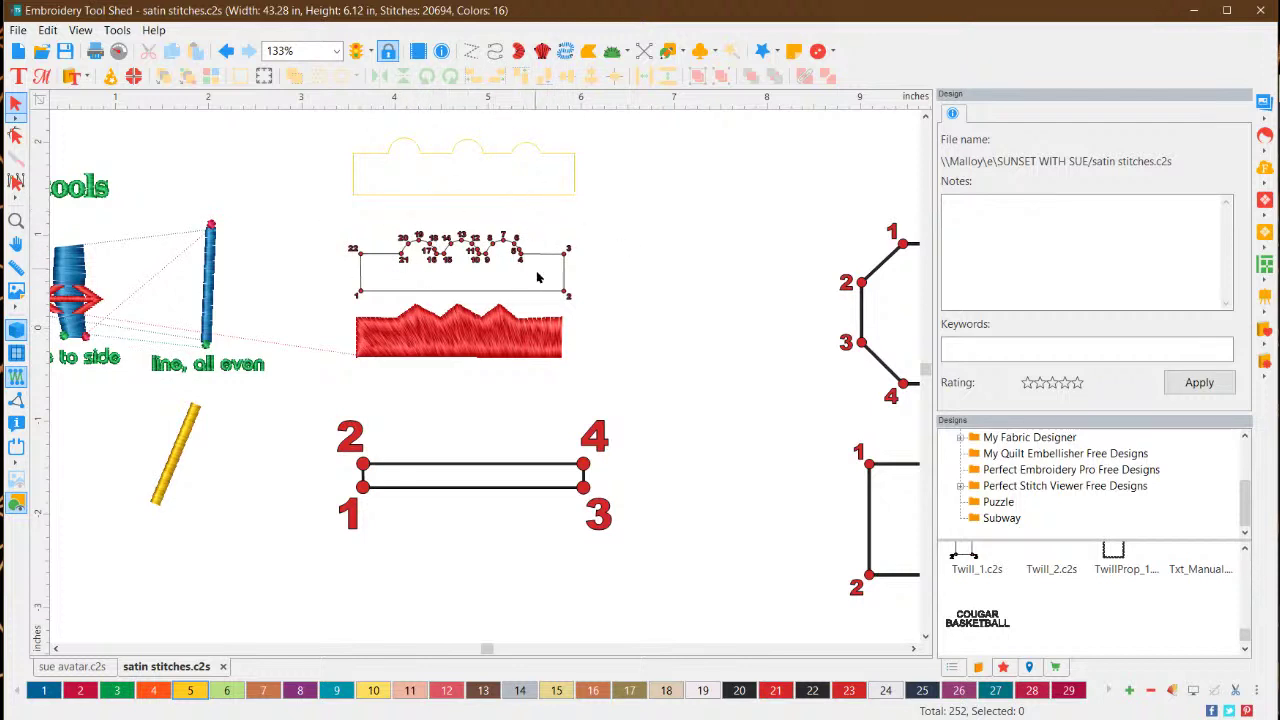
# Move the welded outline down about 0.25 in, closer to the 22-point numbered guide, and deselect it
pyautogui.click(491, 155)
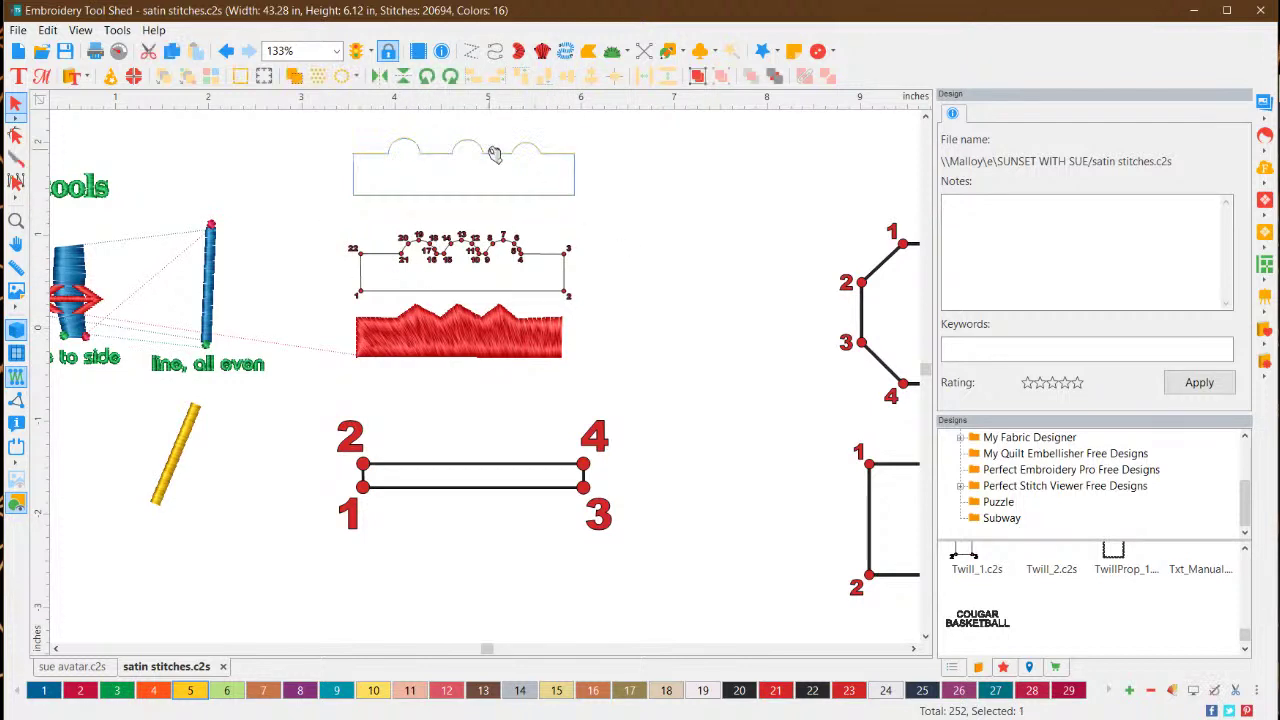
pyautogui.moveTo(494, 157)
pyautogui.mouseDown()
pyautogui.moveTo(525, 175)
pyautogui.moveTo(497, 168)
pyautogui.mouseUp()
pyautogui.click(613, 282)
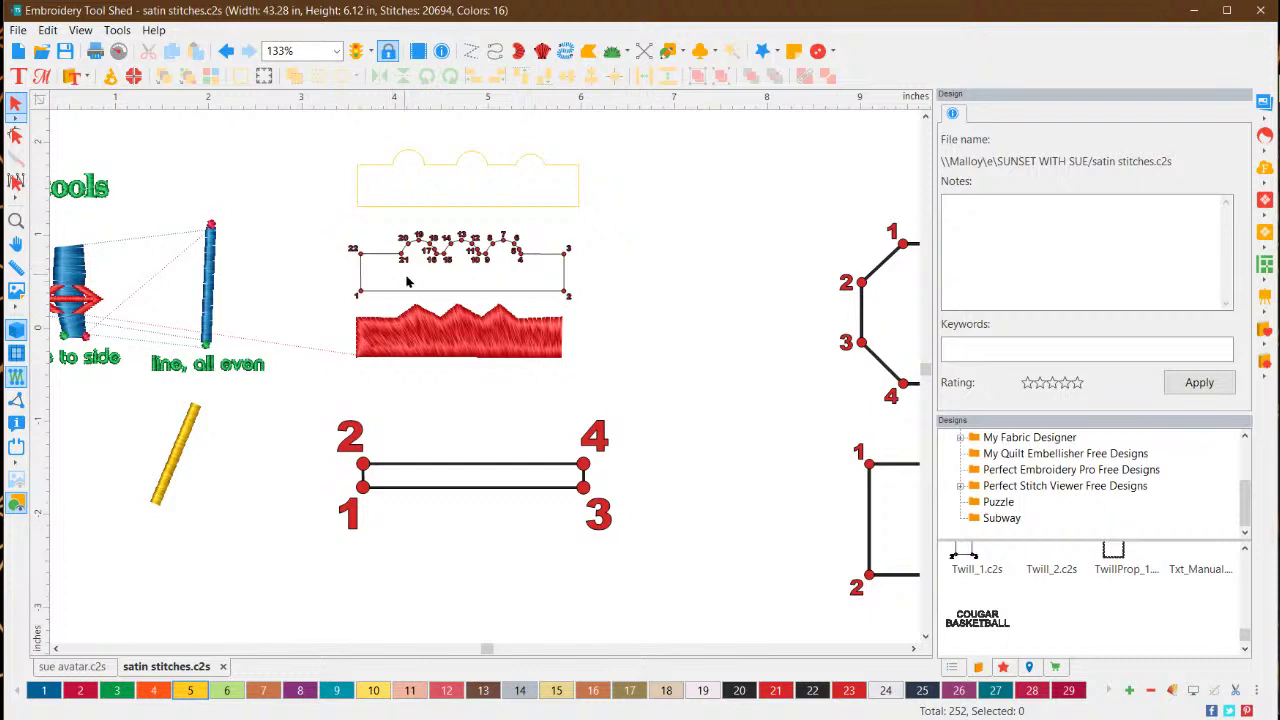
pyautogui.scroll(2, 477, 155)
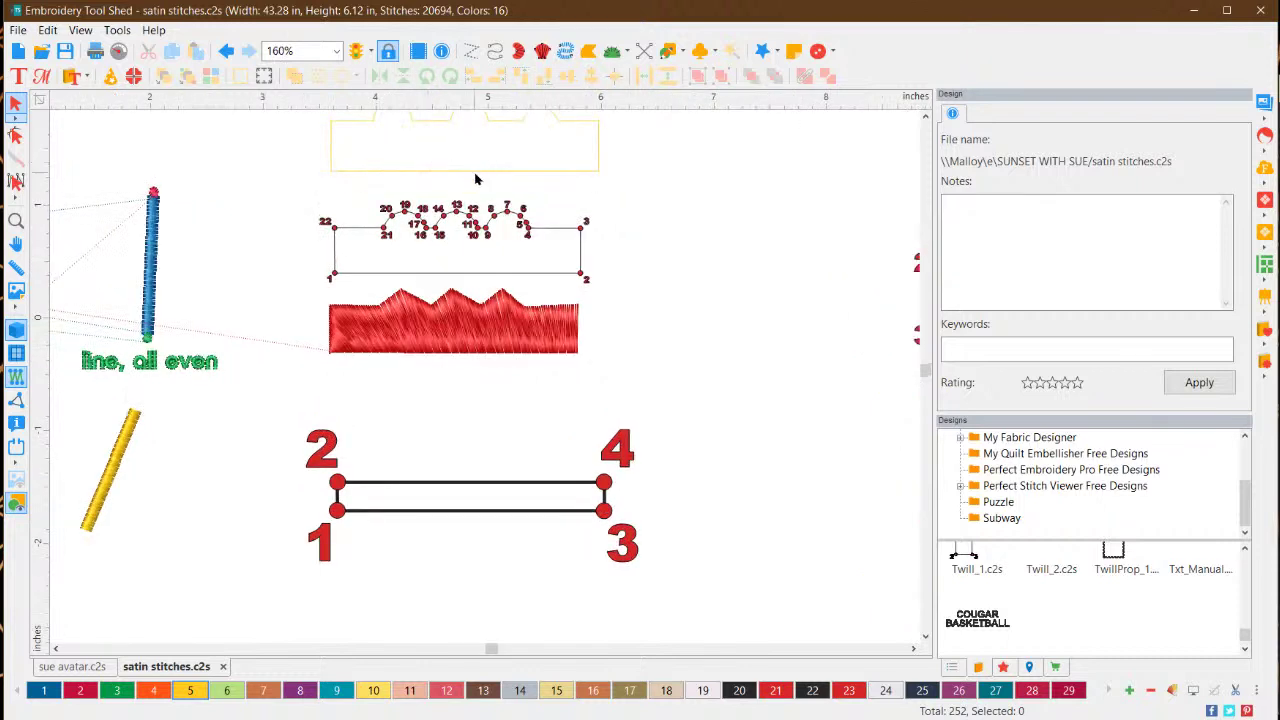
pyautogui.click(475, 178)
pyautogui.moveTo(480, 174); pyautogui.dragTo(478, 186)
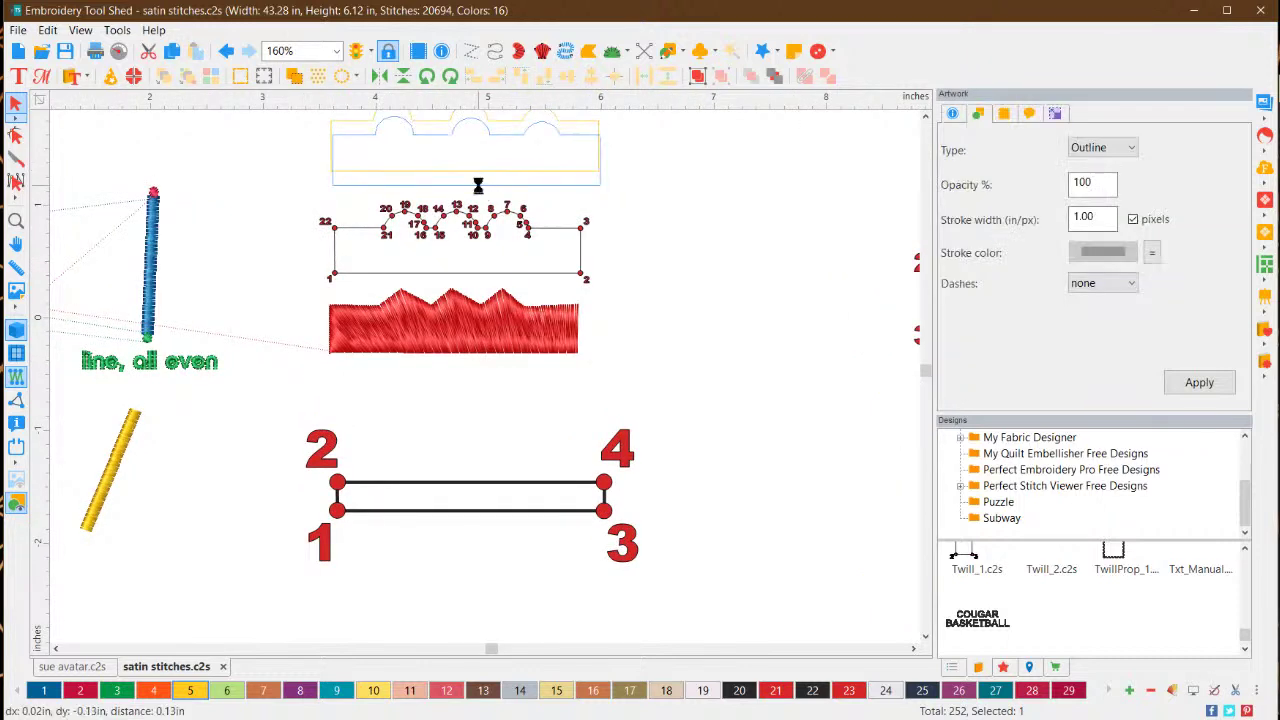
pyautogui.click(663, 193)
pyautogui.click(925, 117)
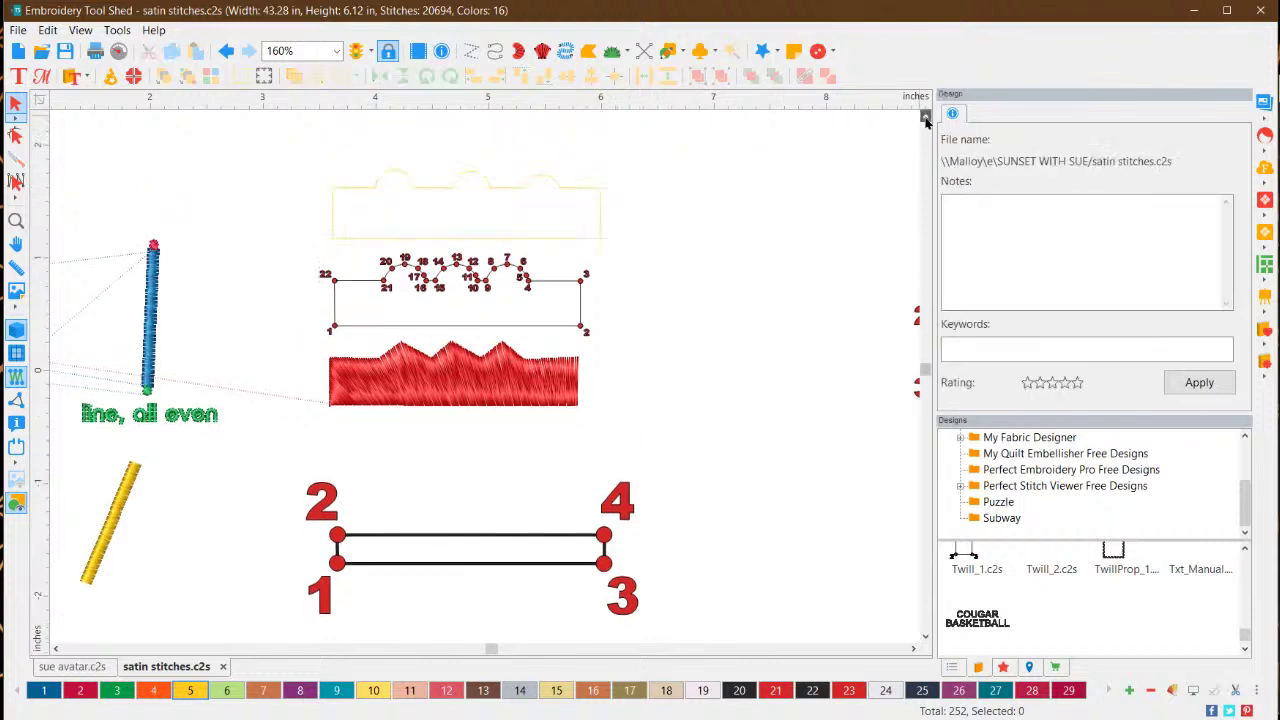
pyautogui.click(925, 117)
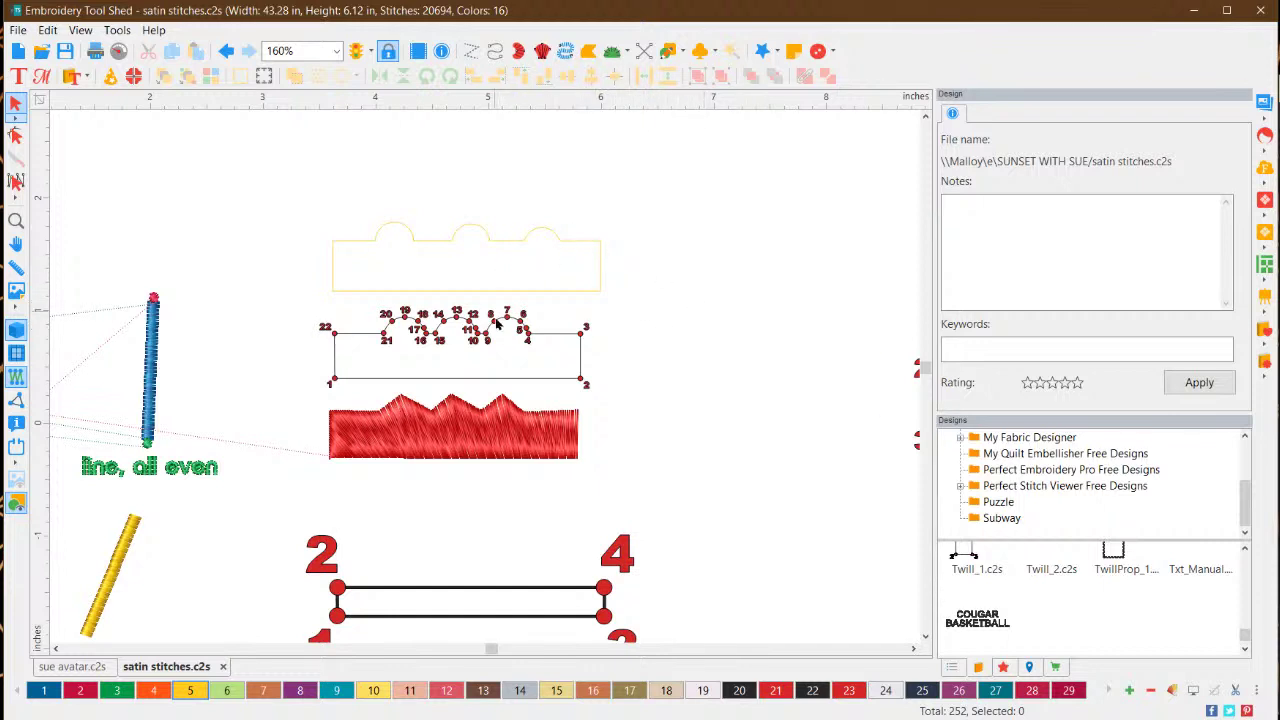
pyautogui.click(524, 249)
pyautogui.click(750, 278)
# Trace a closed yellow Satin shape over the 22-point guide starting from point 1, accepting the default angle lines, entry point and exit point
pyautogui.click(518, 50)
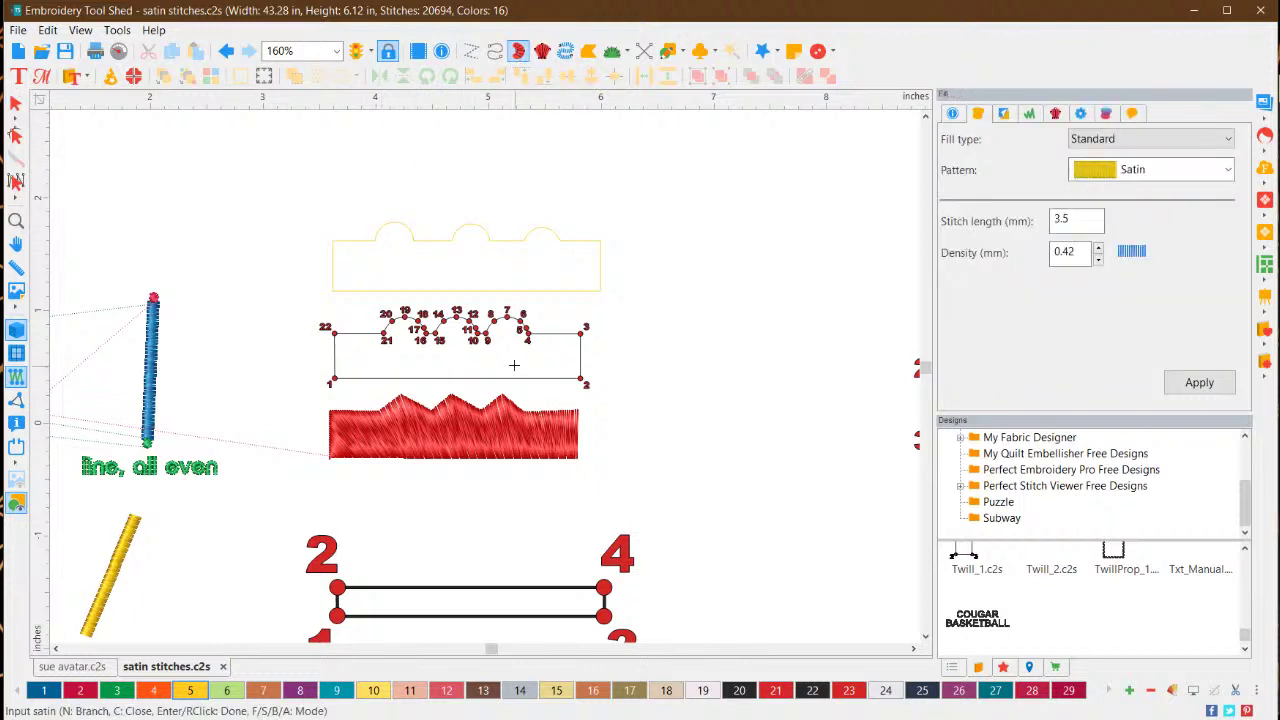
pyautogui.click(333, 379)
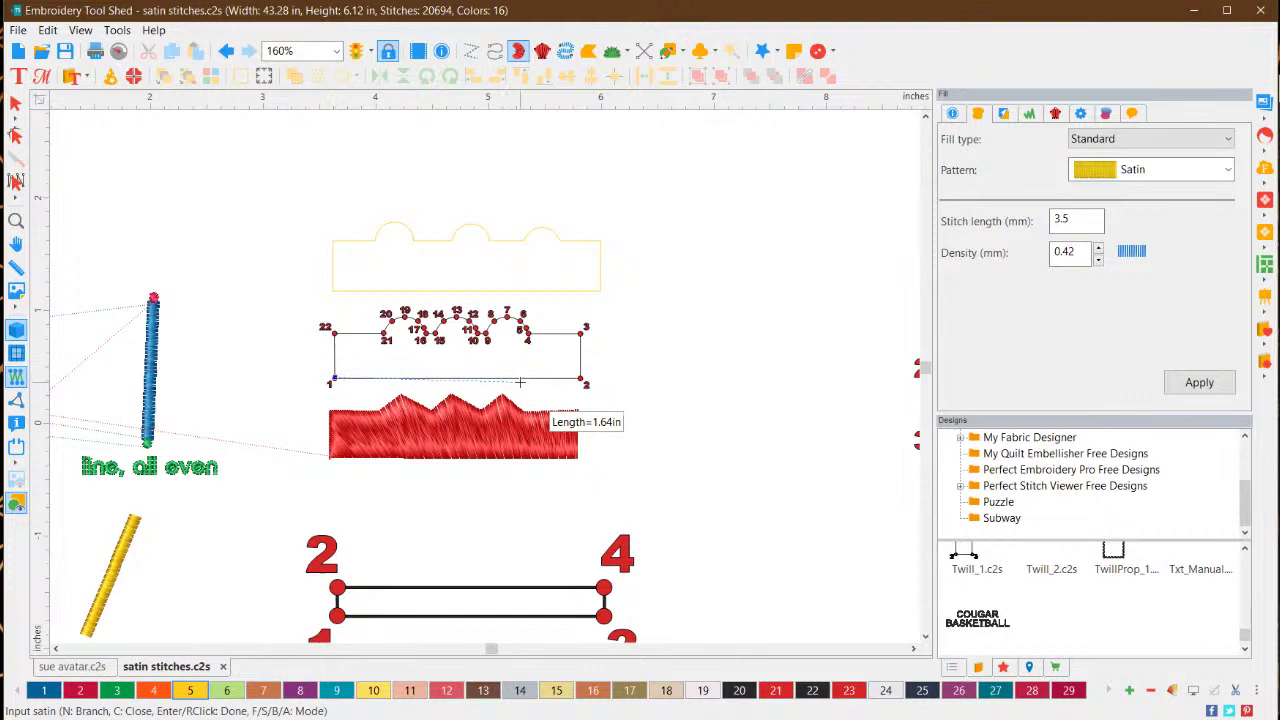
pyautogui.click(580, 379)
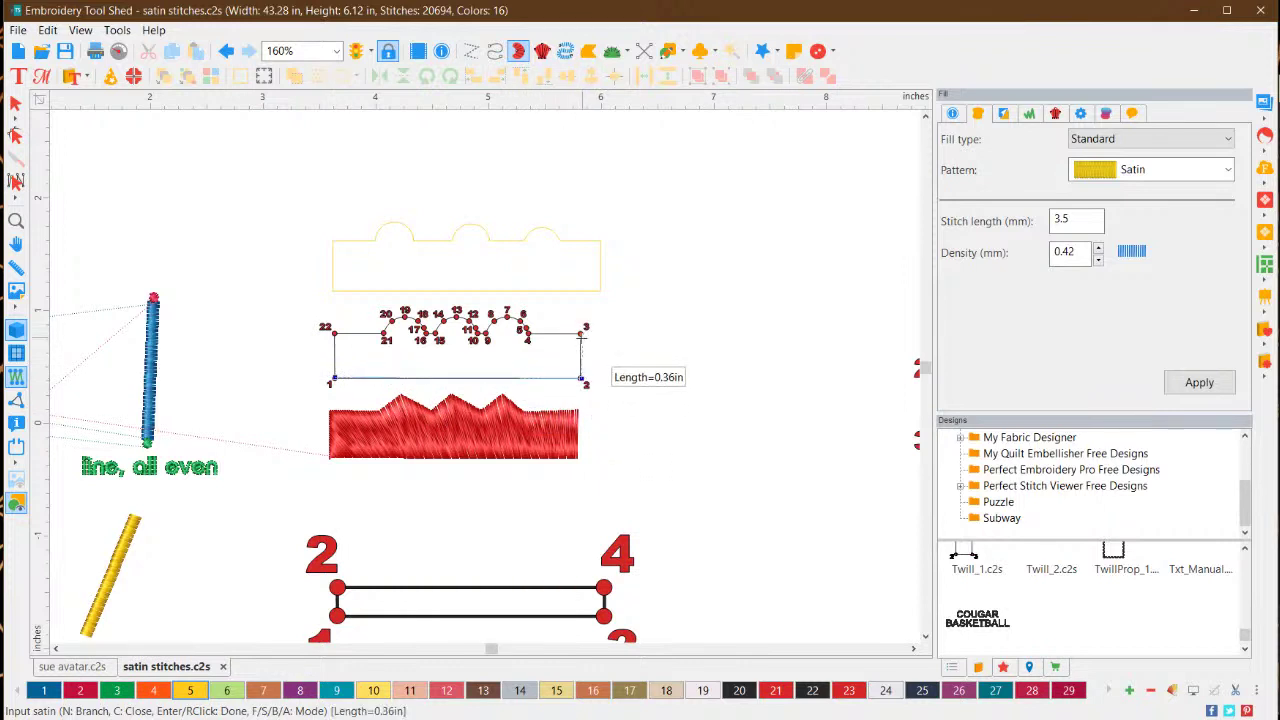
pyautogui.click(580, 332)
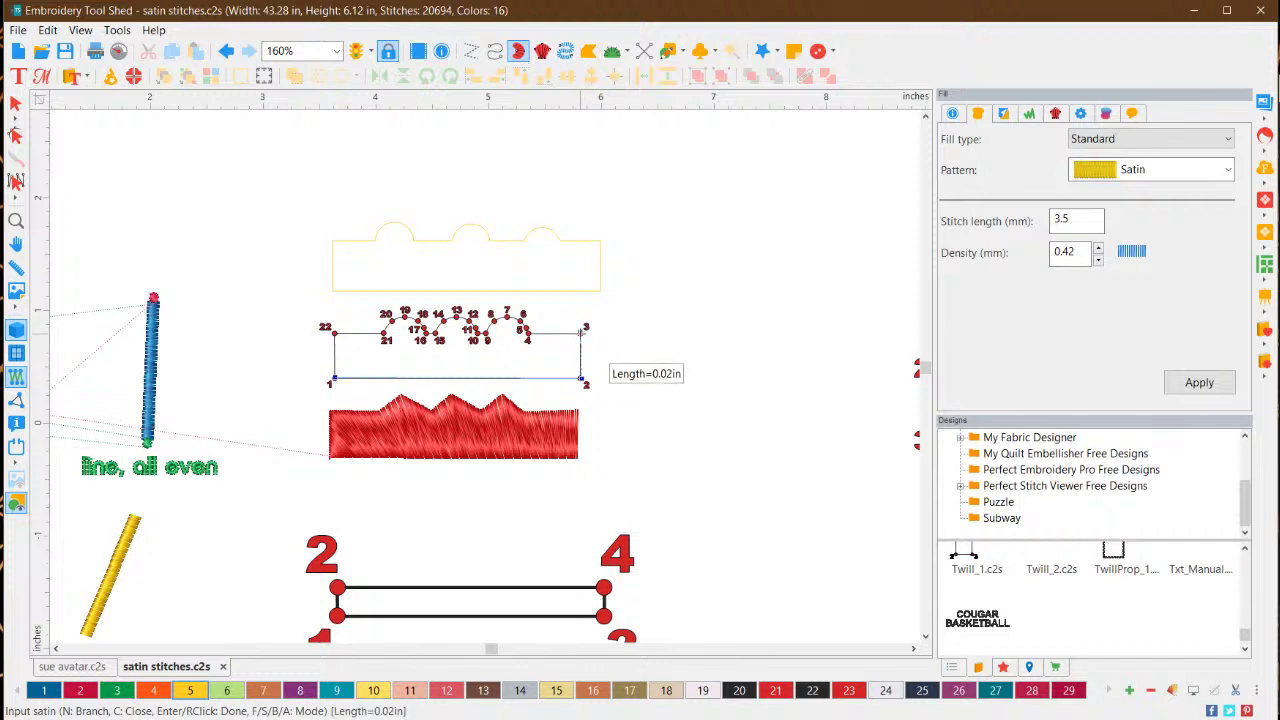
pyautogui.press('Return')
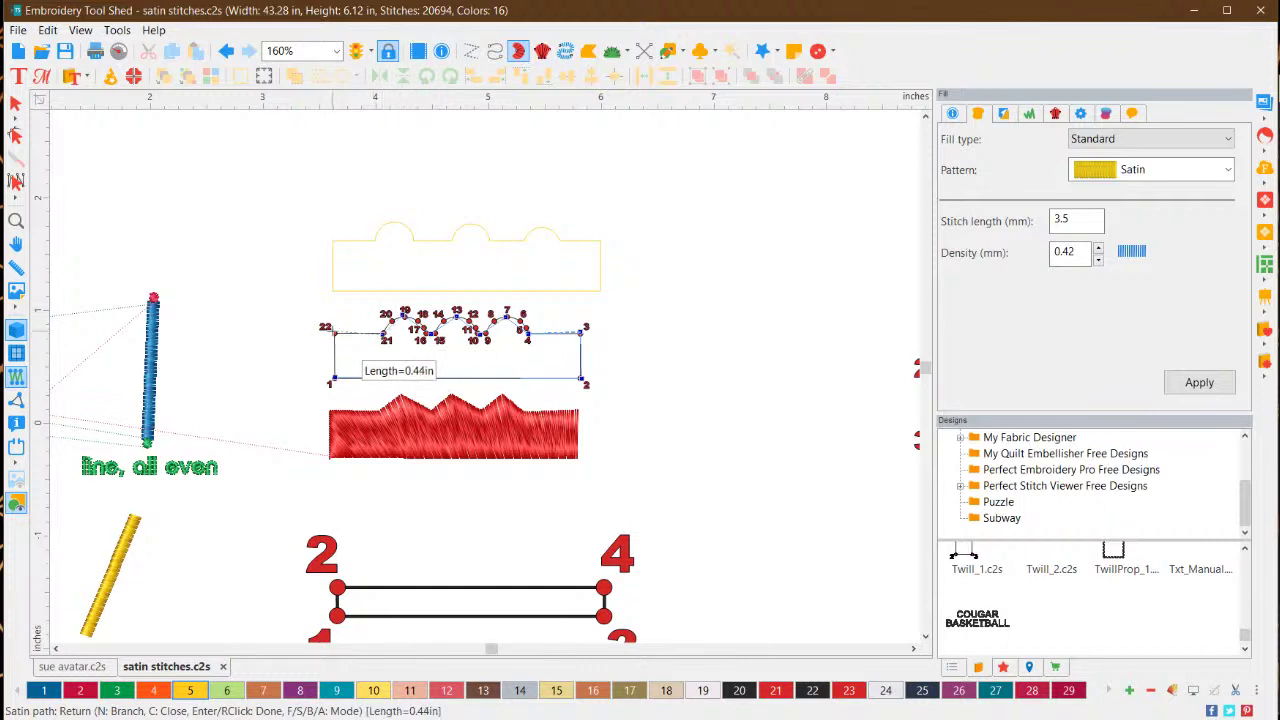
pyautogui.click(333, 381)
pyautogui.press('Return')
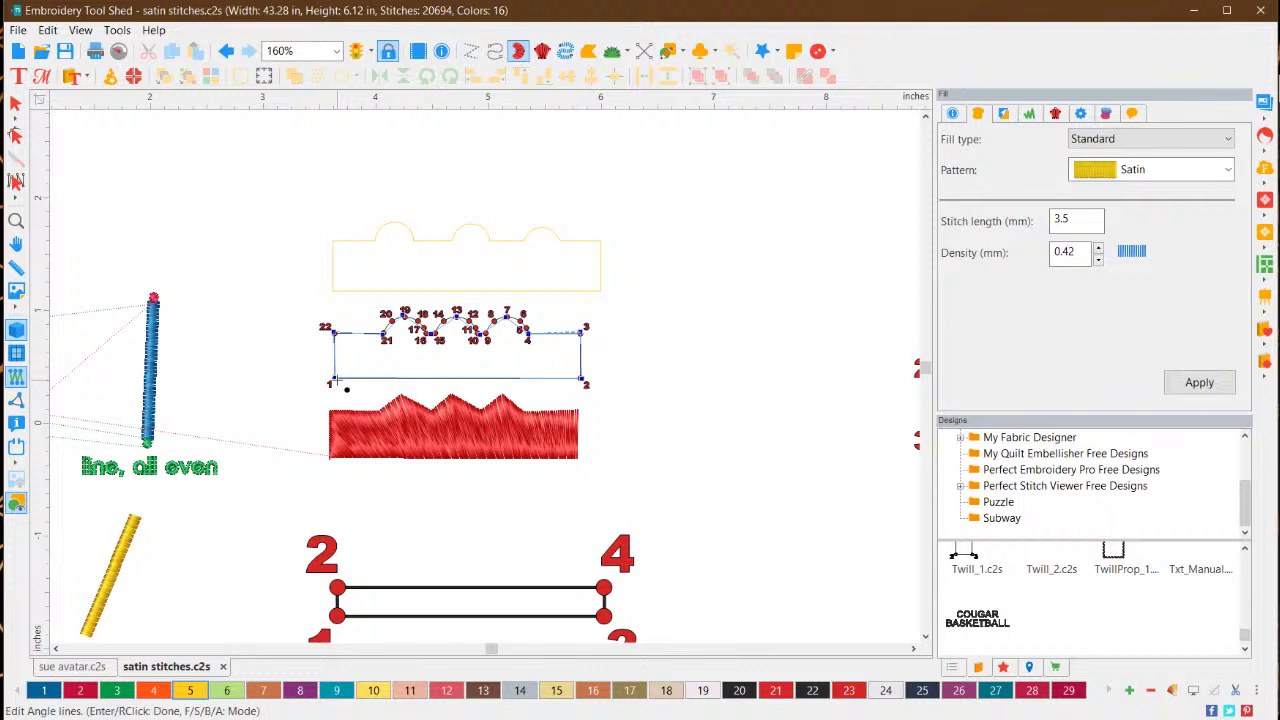
pyautogui.press('Return')
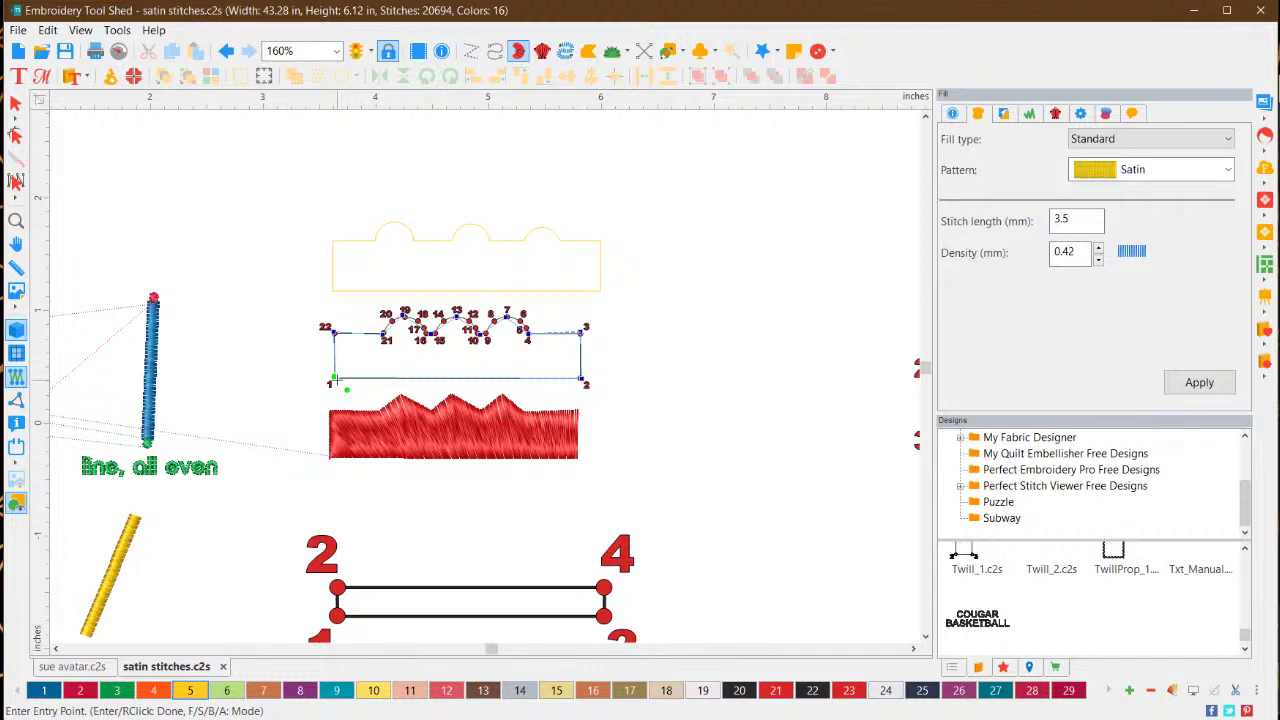
pyautogui.click(336, 381)
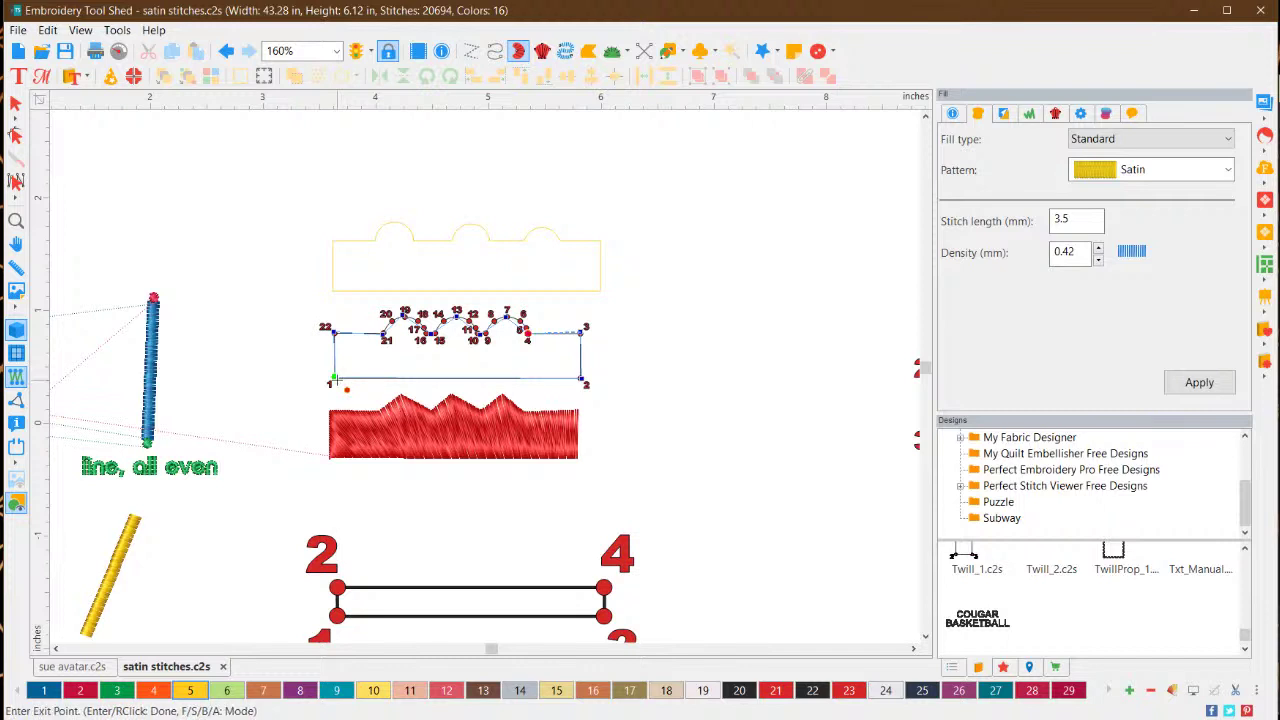
pyautogui.click(336, 381)
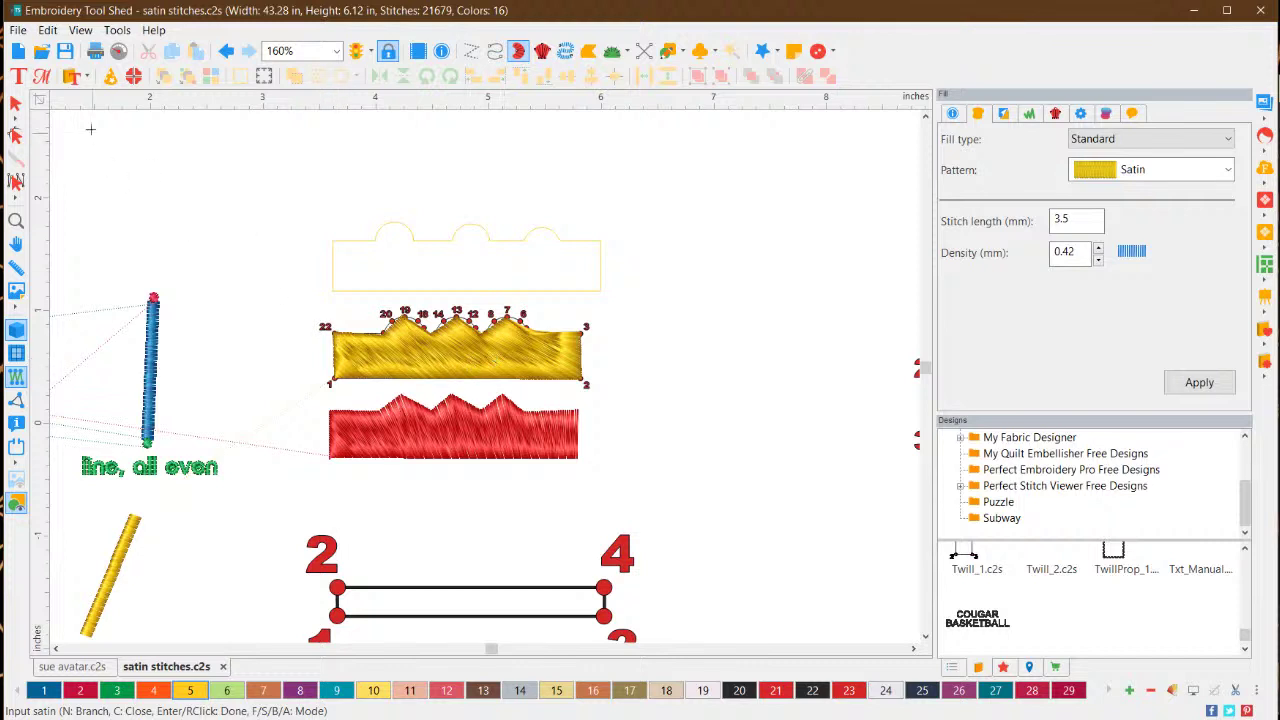
# Edit the yellow Satin shape's outline by nudging the node at point 21 slightly upward, and apply the change to its stitches
pyautogui.click(15, 103)
pyautogui.click(540, 350)
pyautogui.click(702, 374)
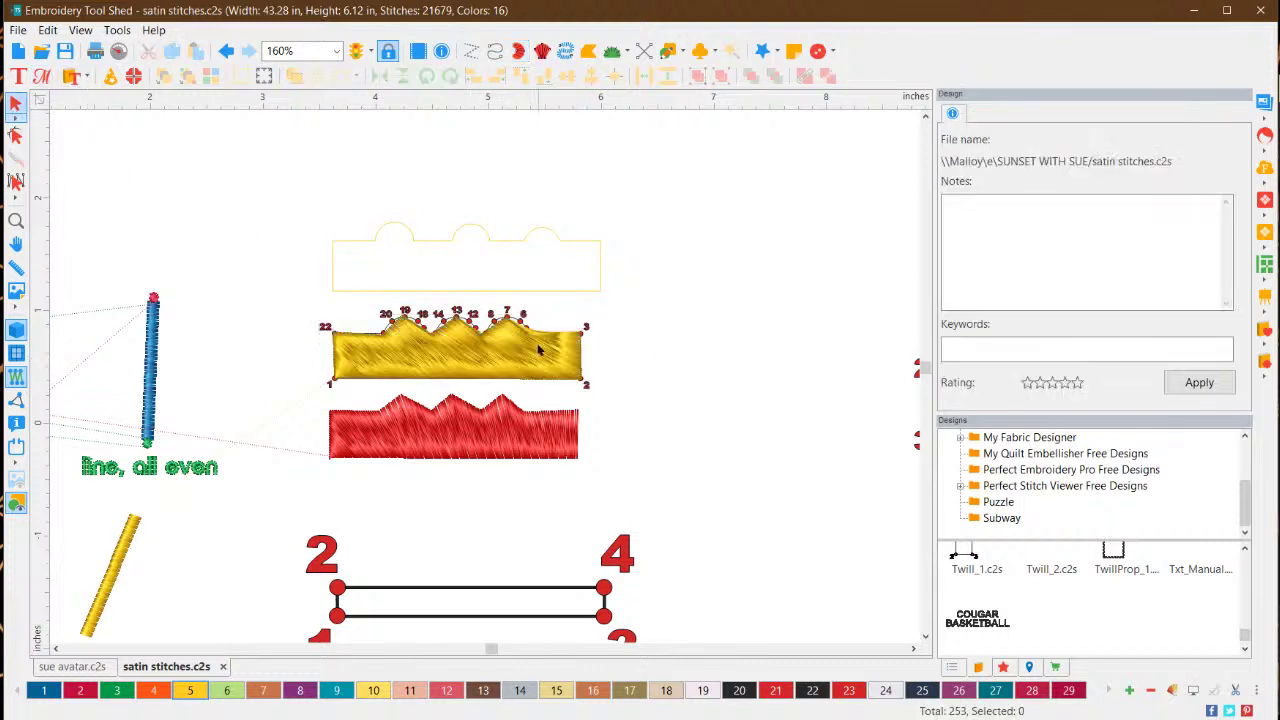
pyautogui.click(518, 348)
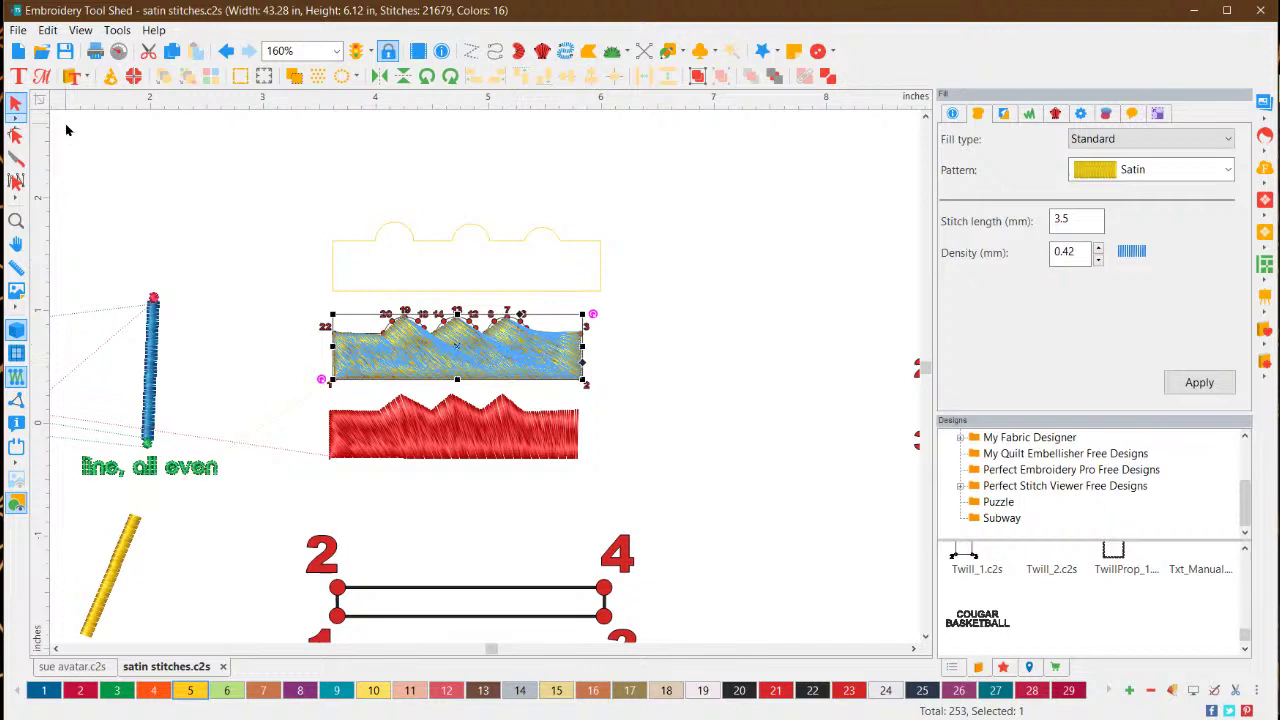
pyautogui.click(15, 134)
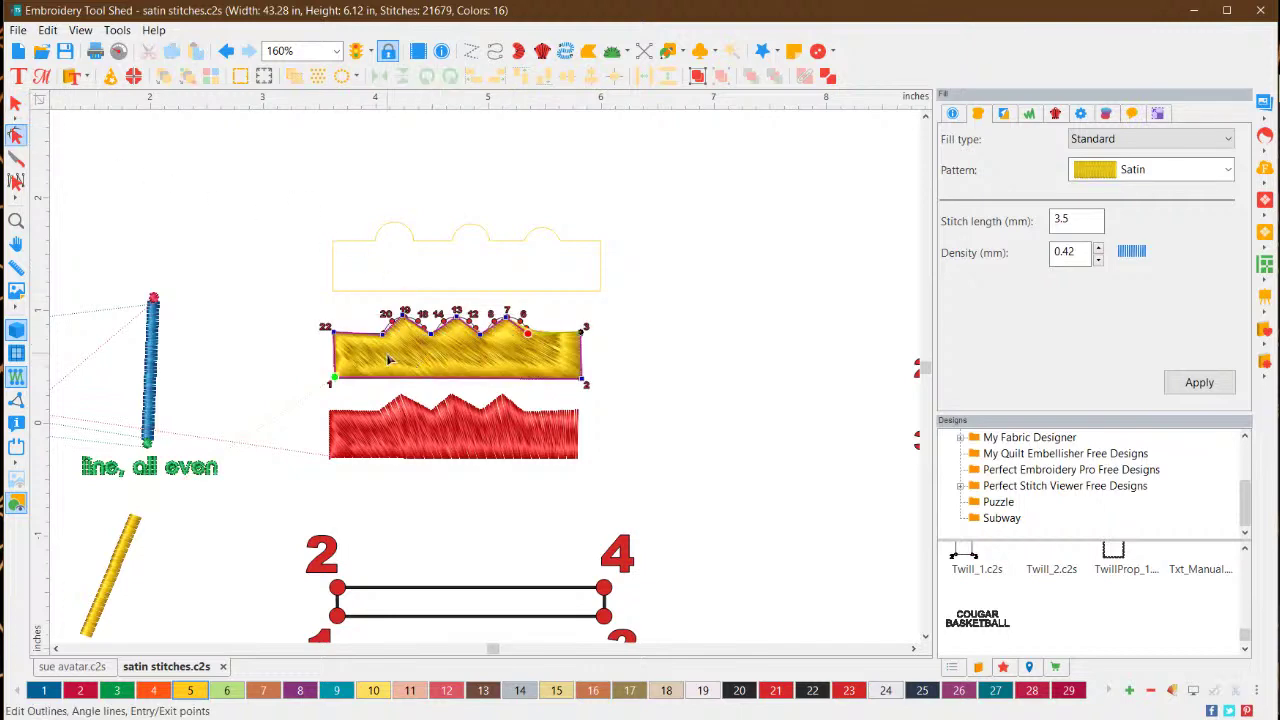
pyautogui.scroll(5, 388, 358)
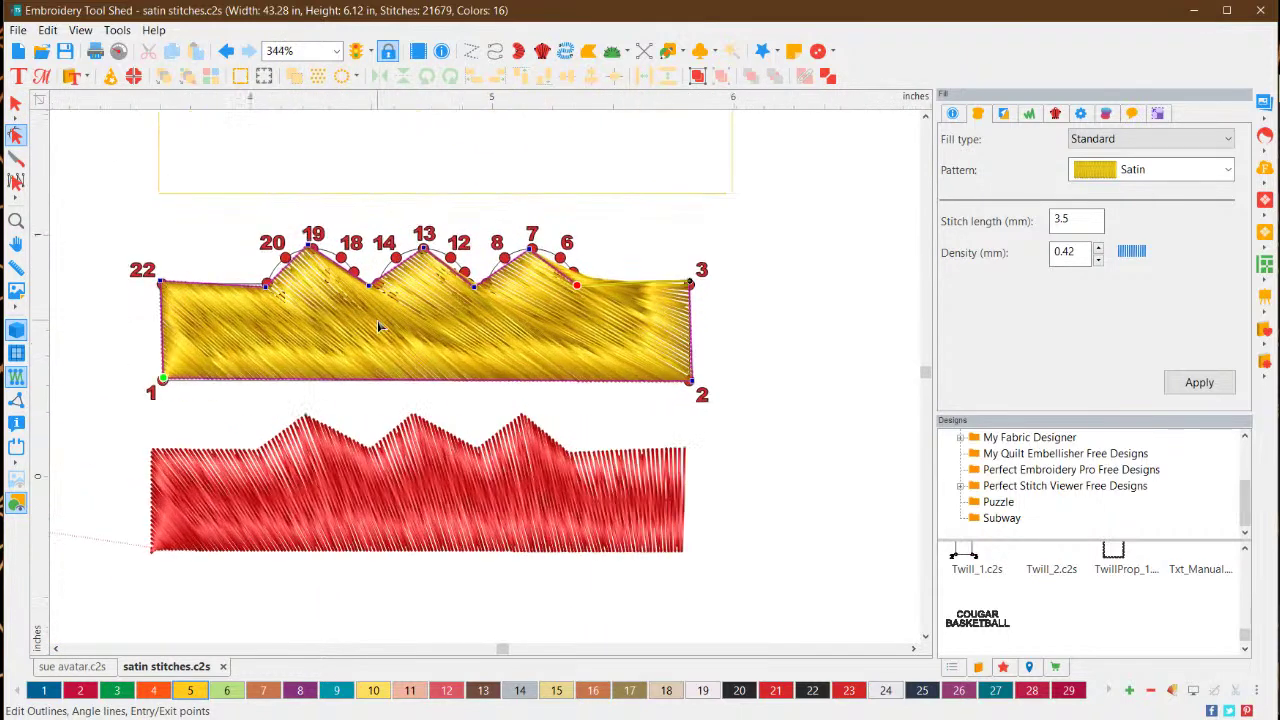
pyautogui.scroll(1, 379, 322)
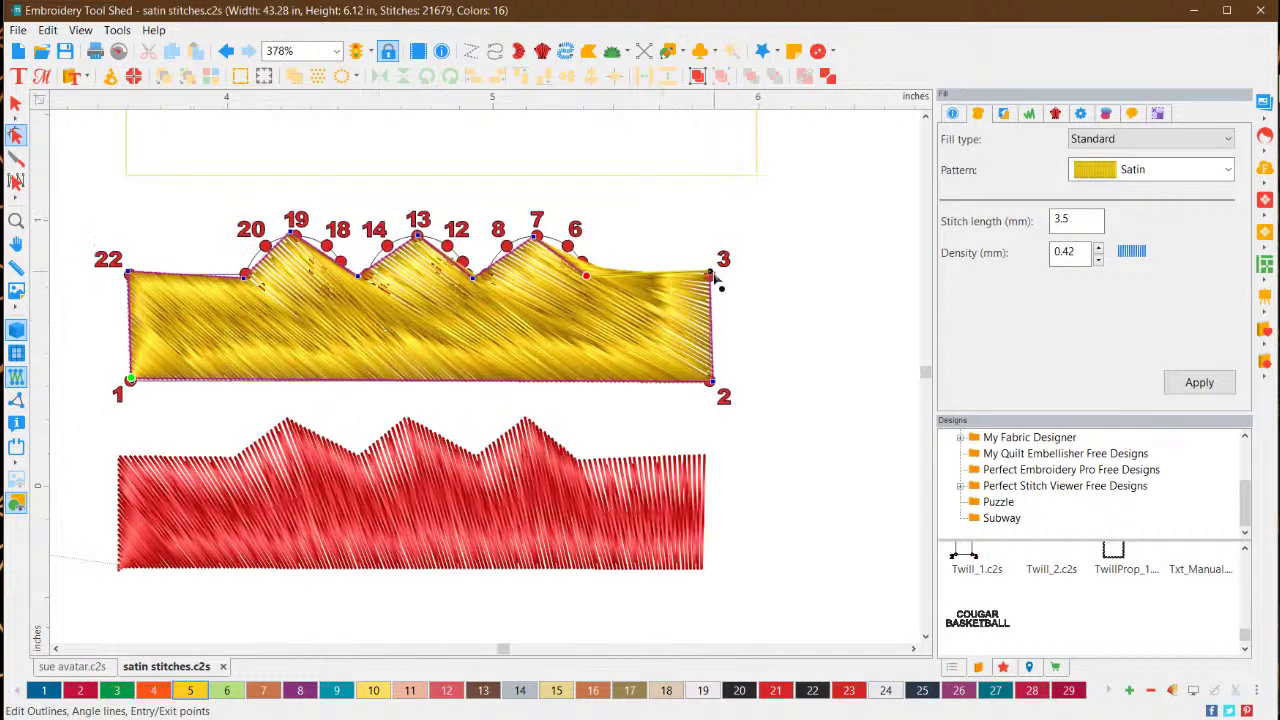
pyautogui.moveTo(710, 276)
pyautogui.moveTo(243, 281)
pyautogui.mouseDown()
pyautogui.moveTo(243, 260)
pyautogui.moveTo(245, 280)
pyautogui.mouseUp()
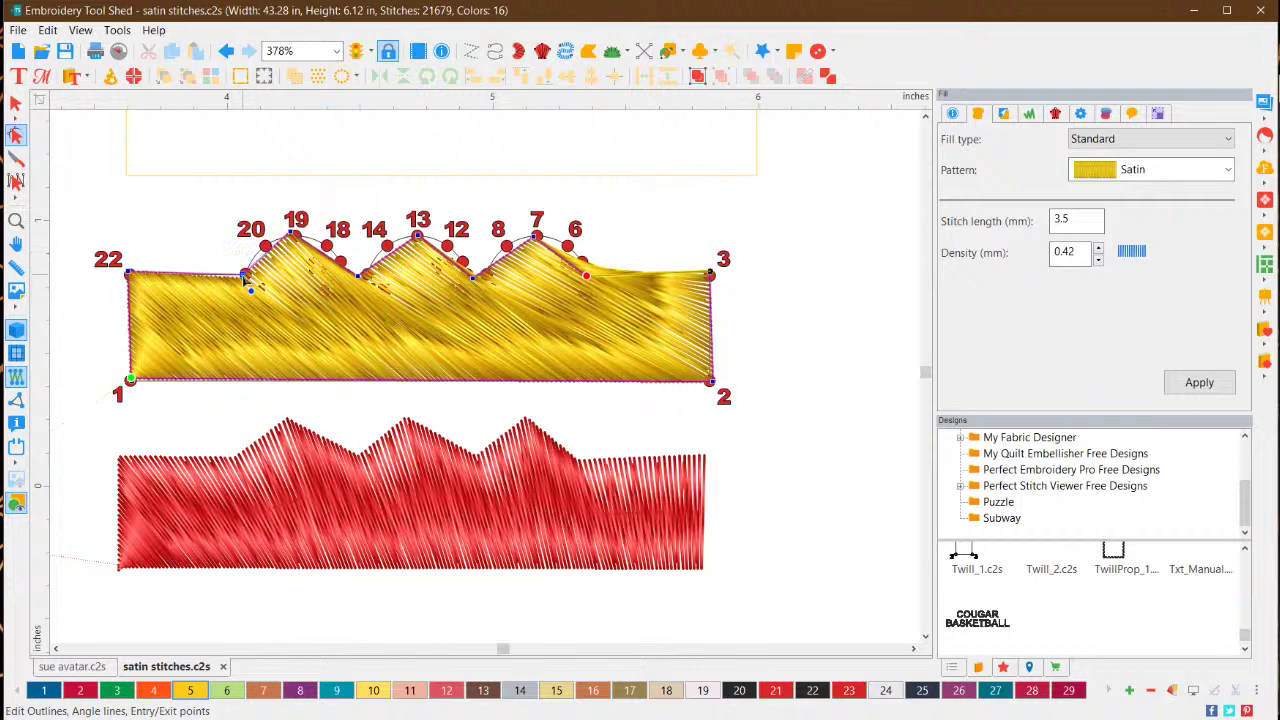
pyautogui.click(1199, 382)
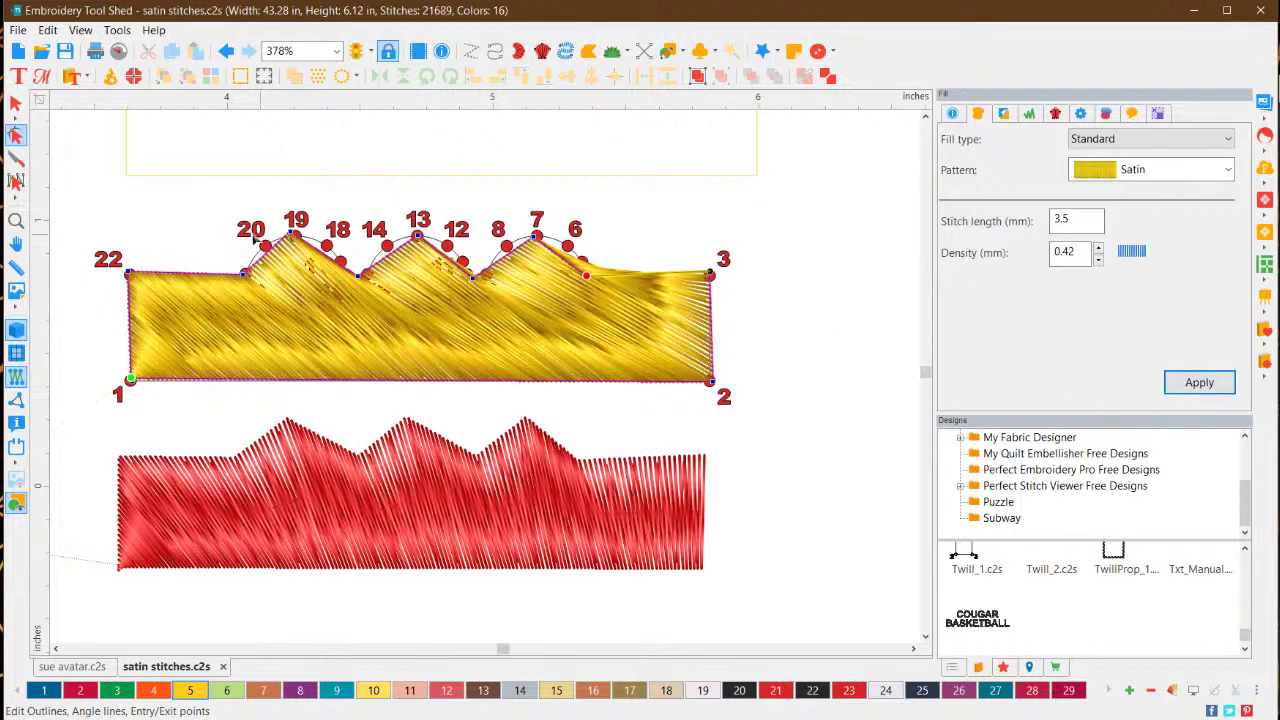
# Delete the yellow Satin shape from the 22-point numbered guide and clear the selection
pyautogui.click(15, 103)
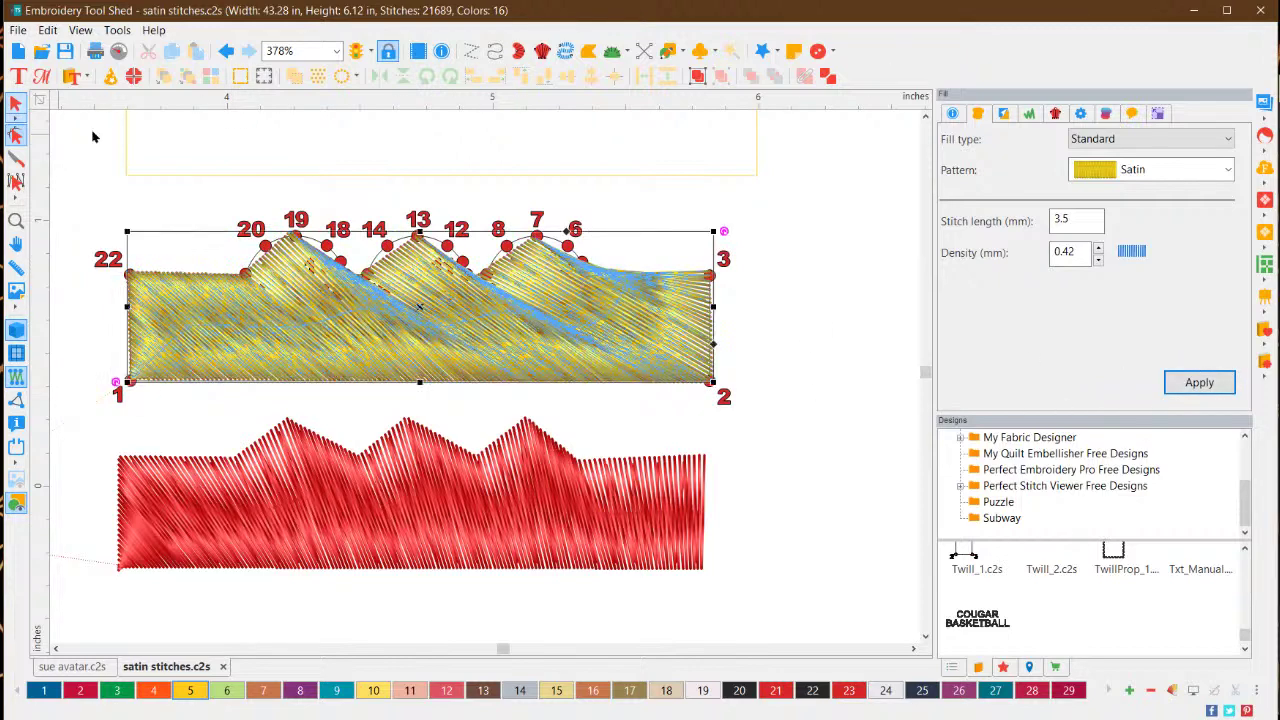
pyautogui.click(525, 325)
pyautogui.press('Delete')
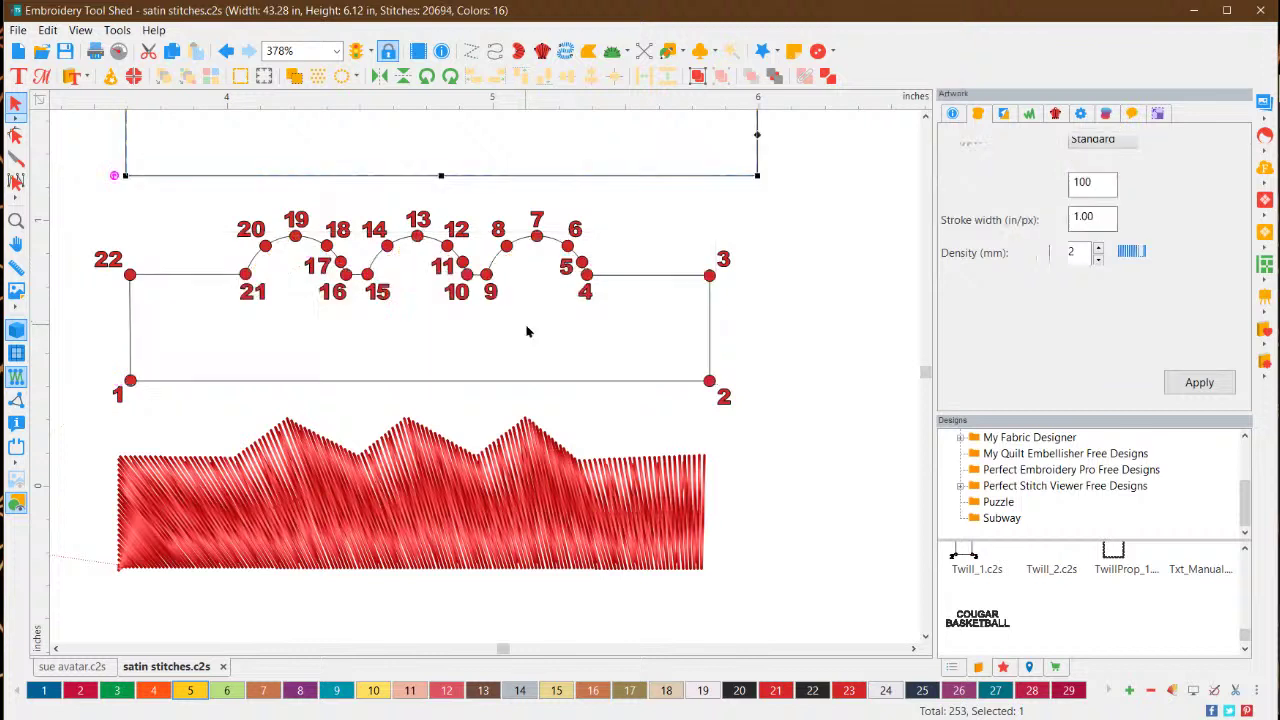
pyautogui.click(811, 300)
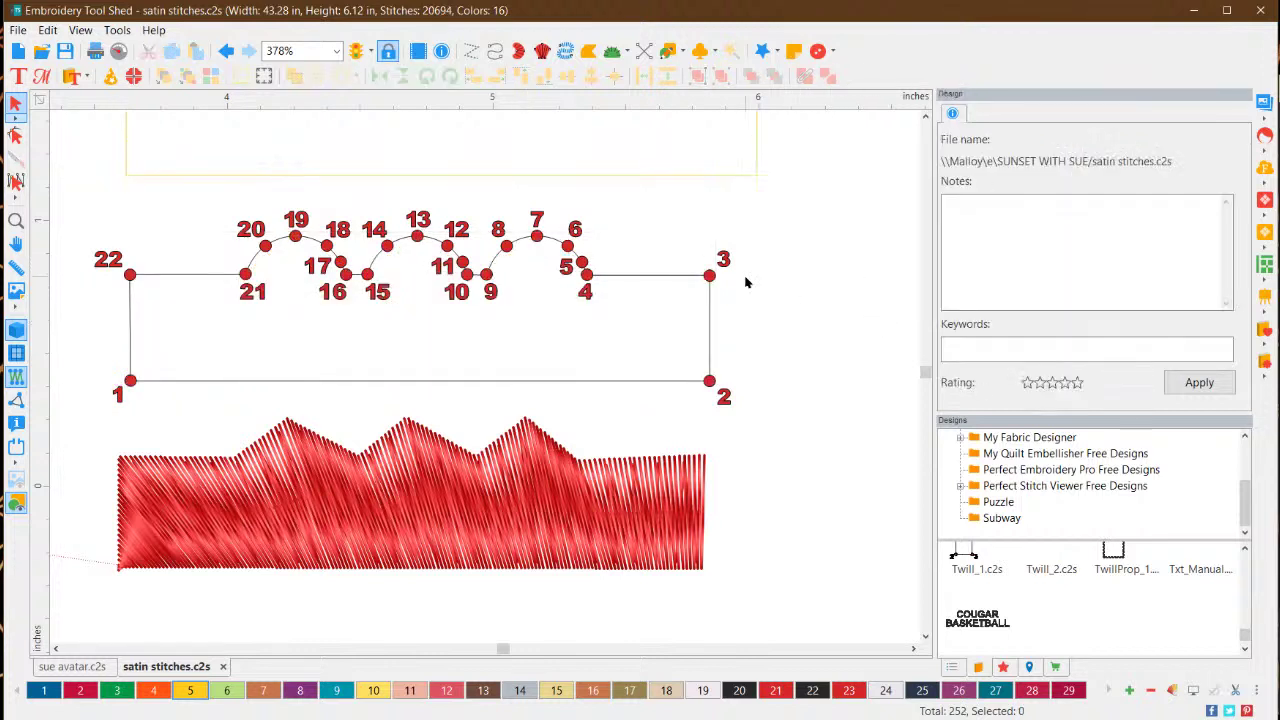
# Inspect the transform properties of the welded three-bump outline above the numbered guide, and clear the selection
pyautogui.click(925, 117)
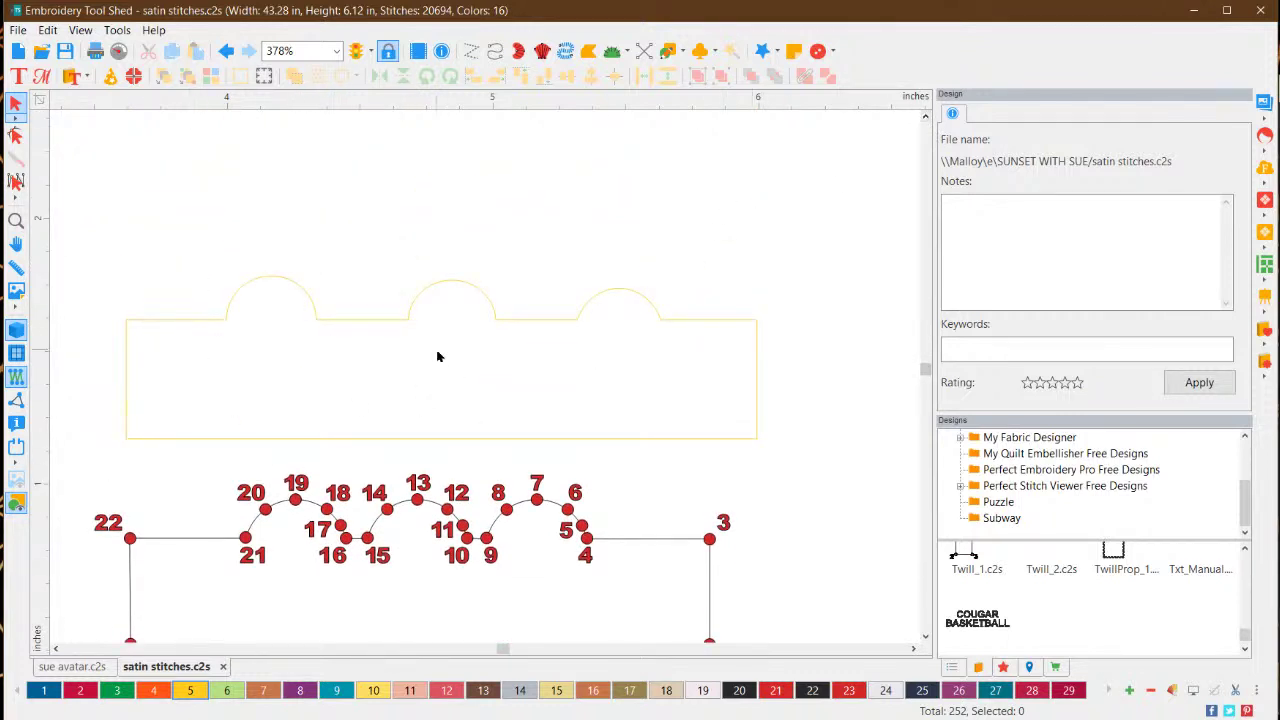
pyautogui.click(512, 320)
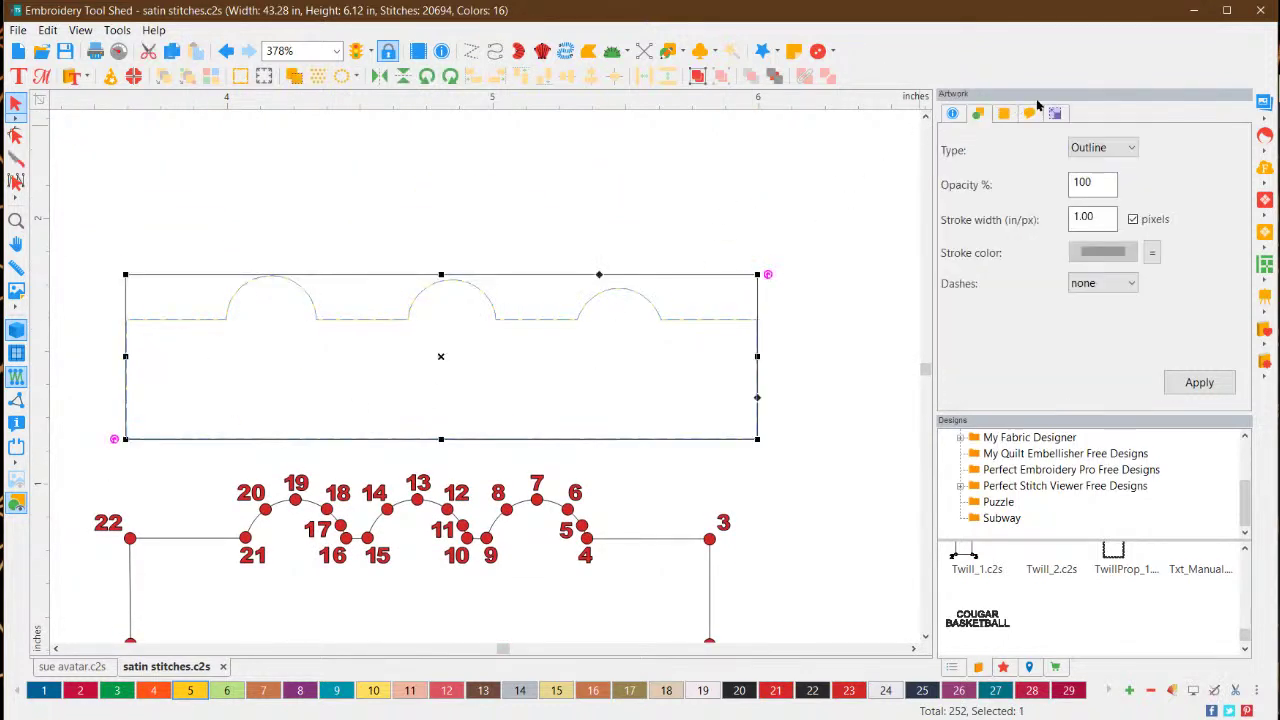
pyautogui.click(1054, 112)
pyautogui.click(730, 158)
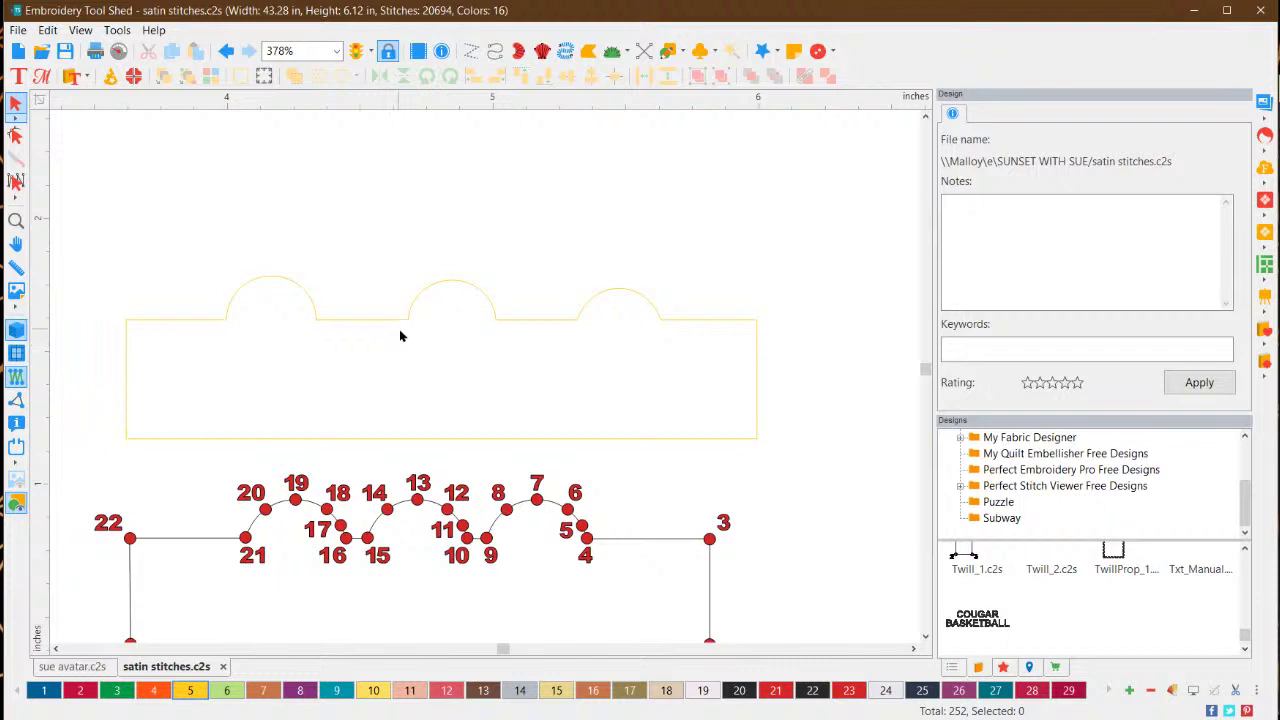
# Start a Classic Satin on the welded outline, placing bottom-to-top point pairs at its left edge and where the first bump begins
pyautogui.click(541, 51)
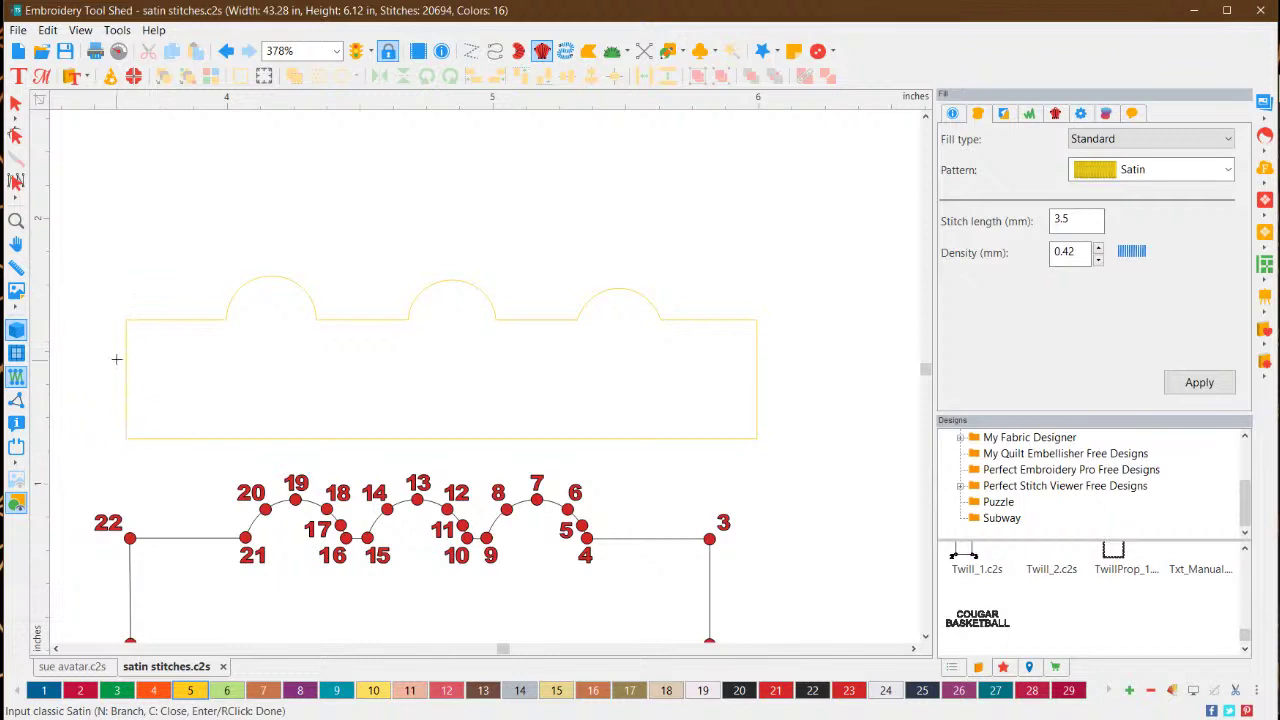
pyautogui.click(127, 437)
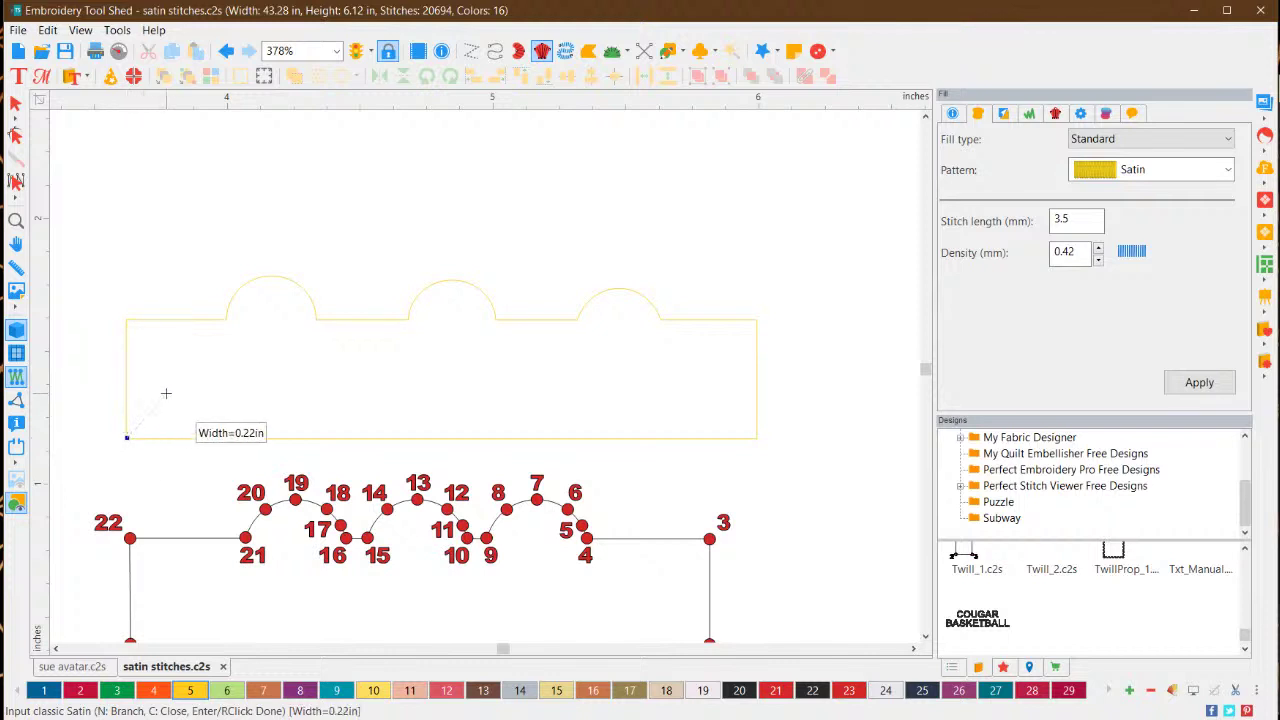
pyautogui.click(127, 318)
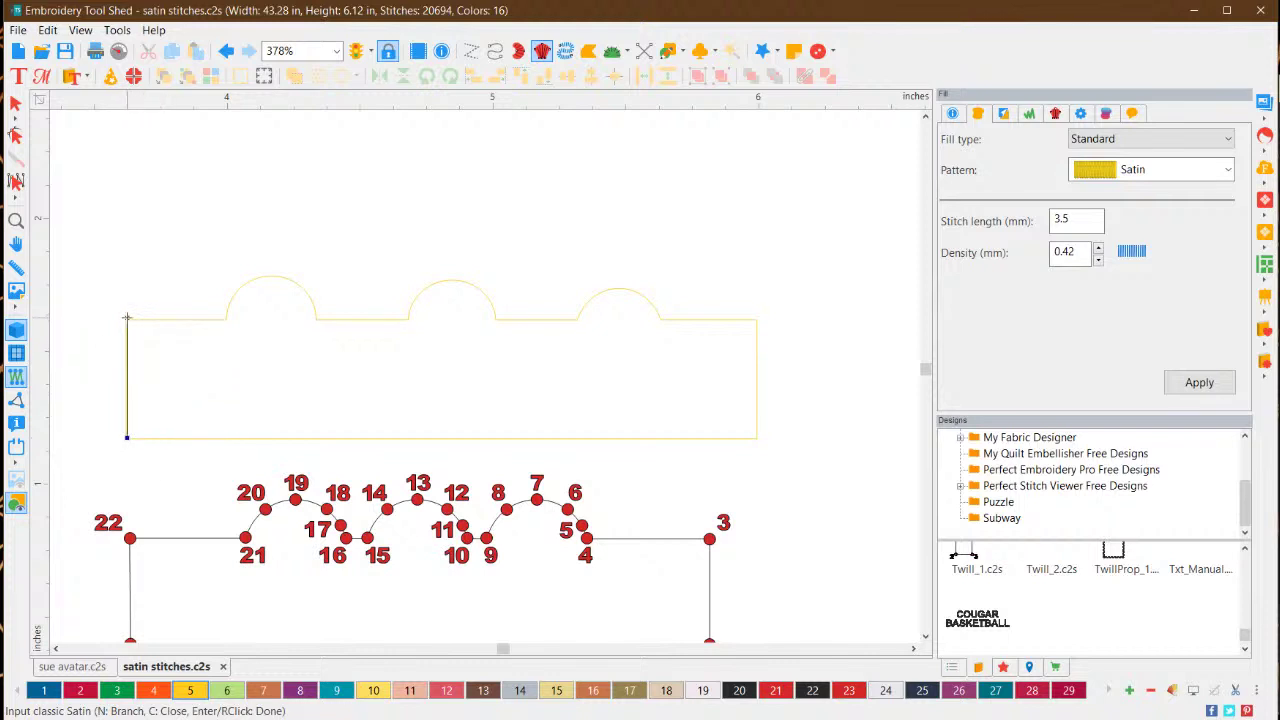
pyautogui.click(228, 438)
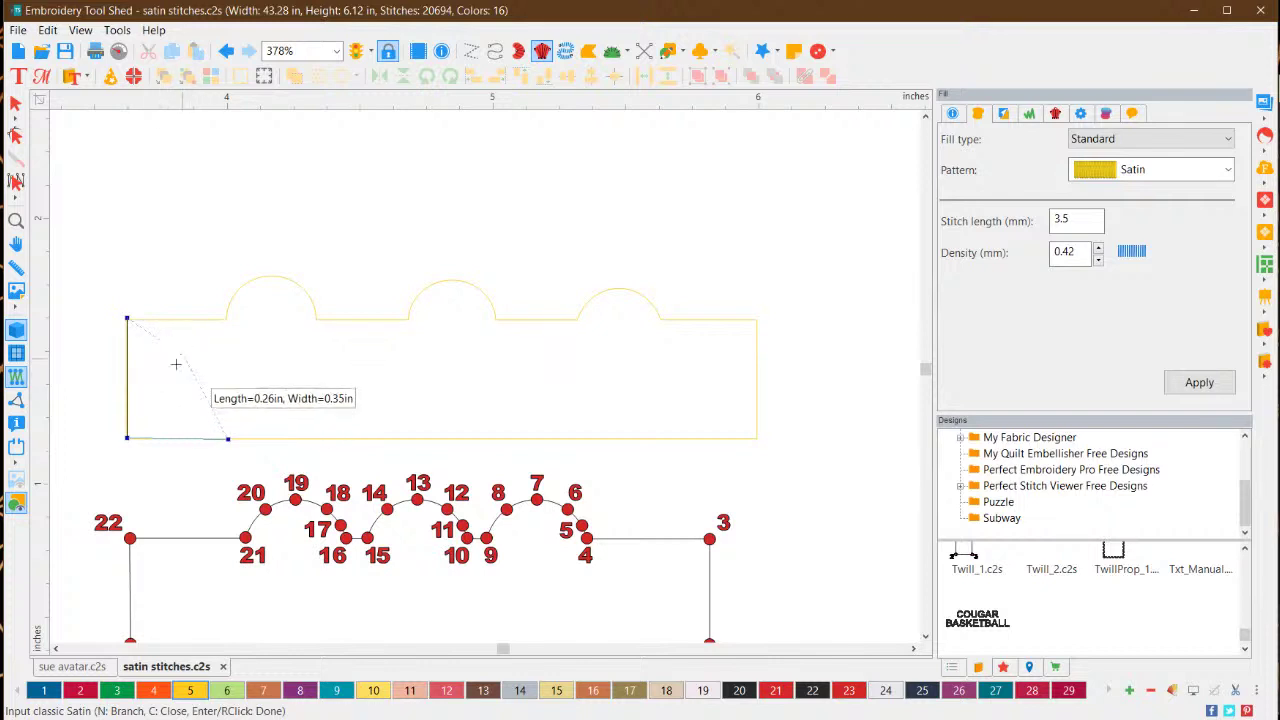
pyautogui.click(227, 319)
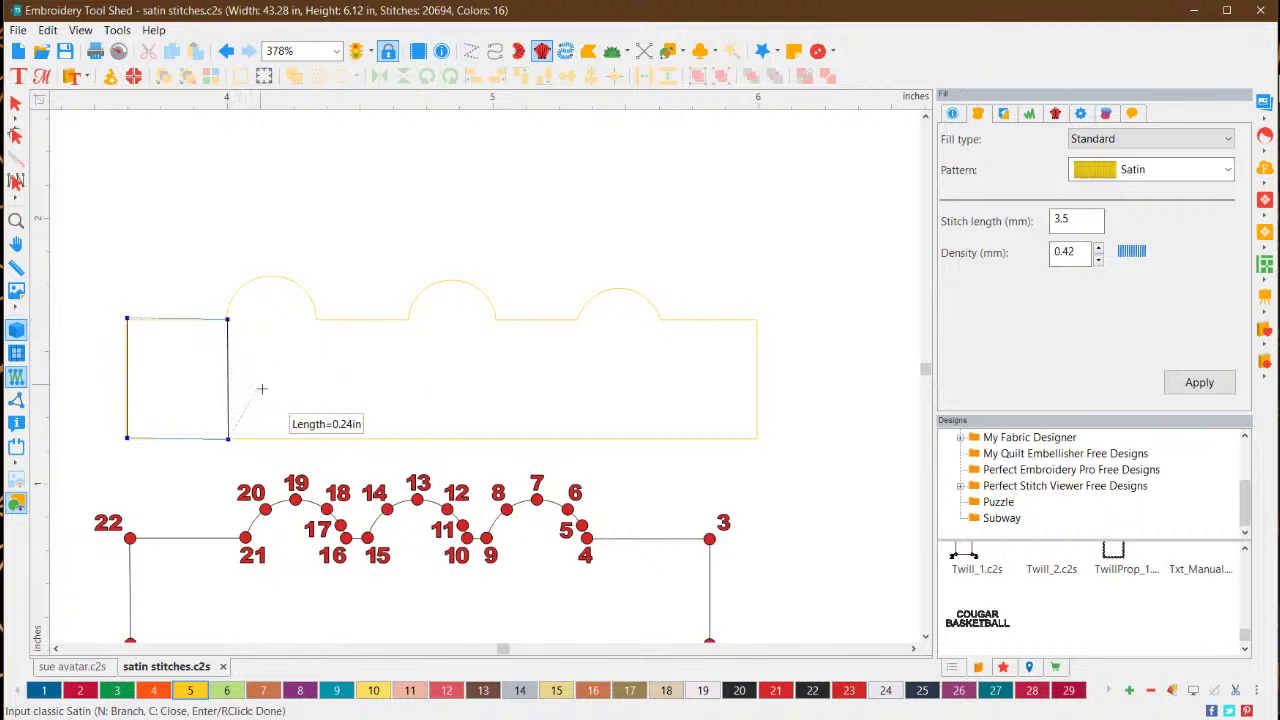
# Continue the Classic Satin over the first bump with four angled point pairs running from the bottom edge to the arc
pyautogui.click(280, 438)
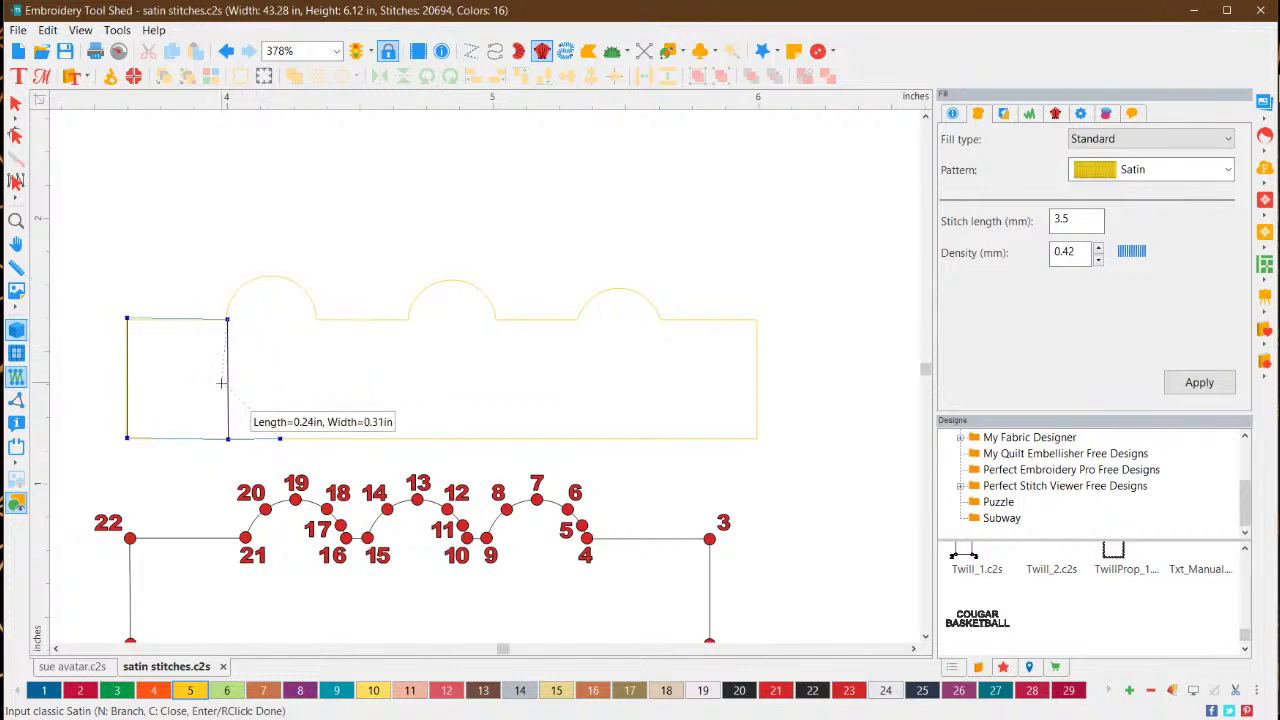
pyautogui.click(231, 302)
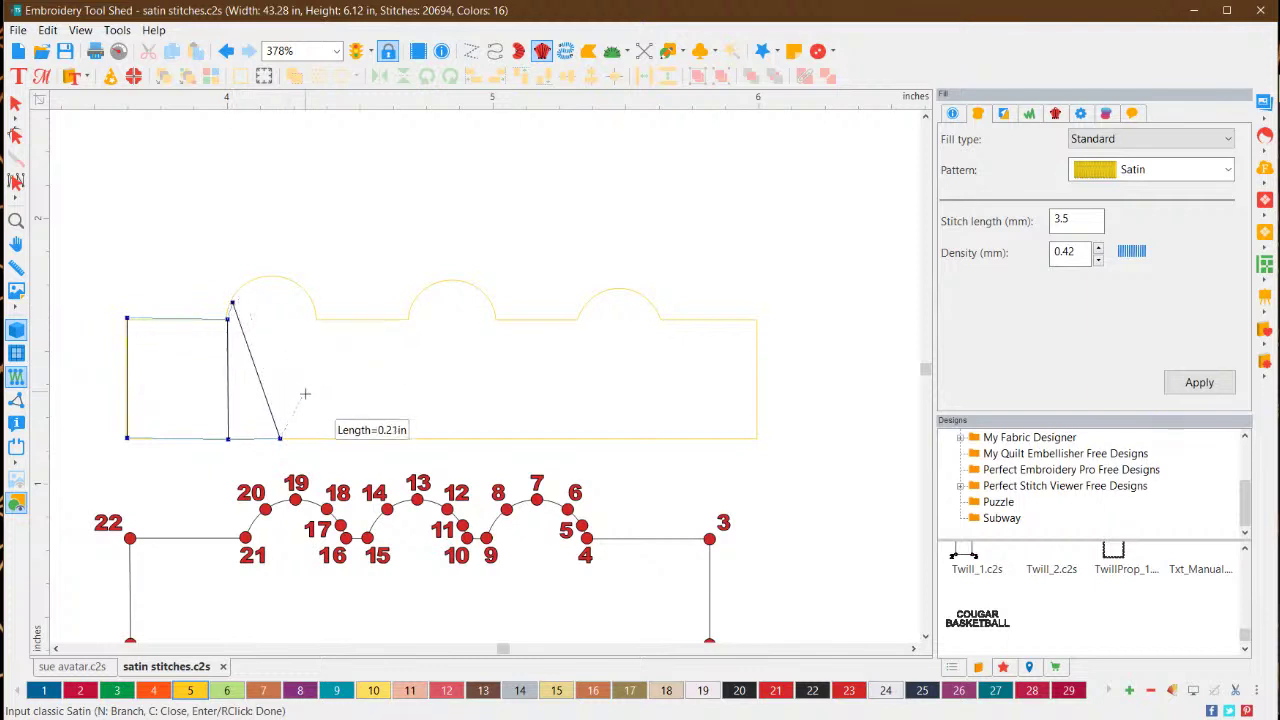
pyautogui.click(310, 437)
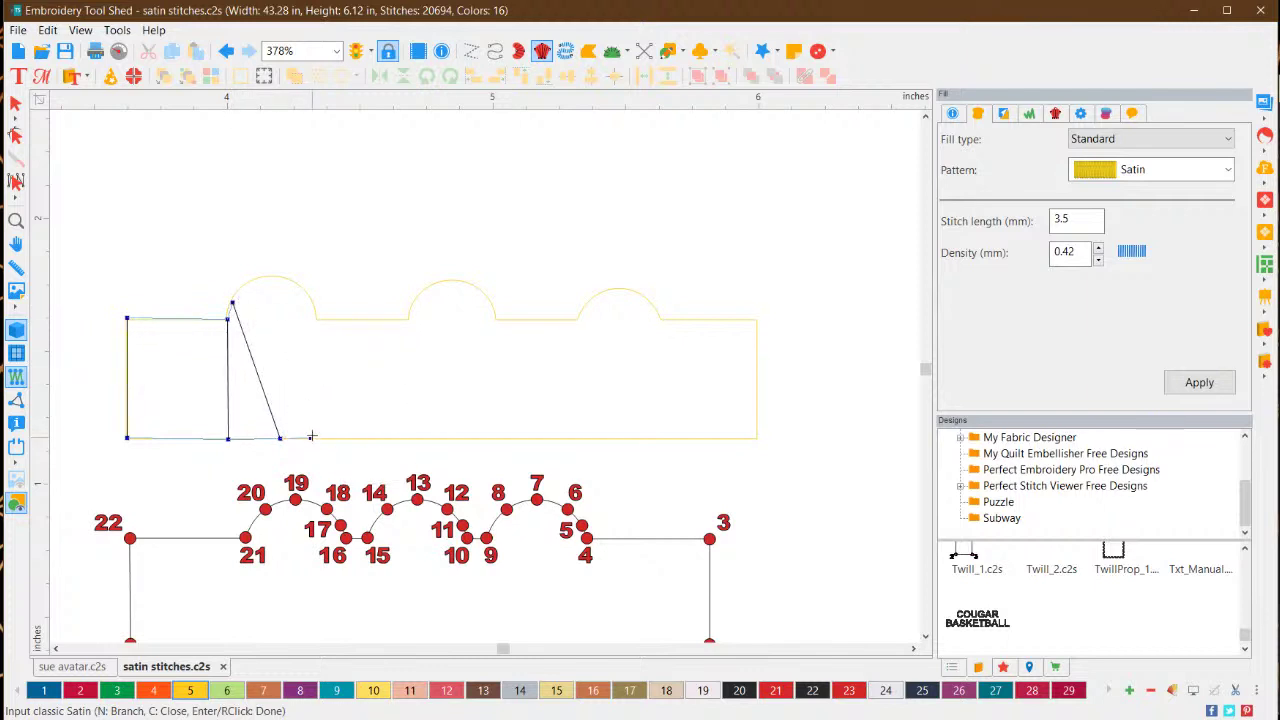
pyautogui.click(249, 280)
pyautogui.click(332, 438)
pyautogui.click(279, 278)
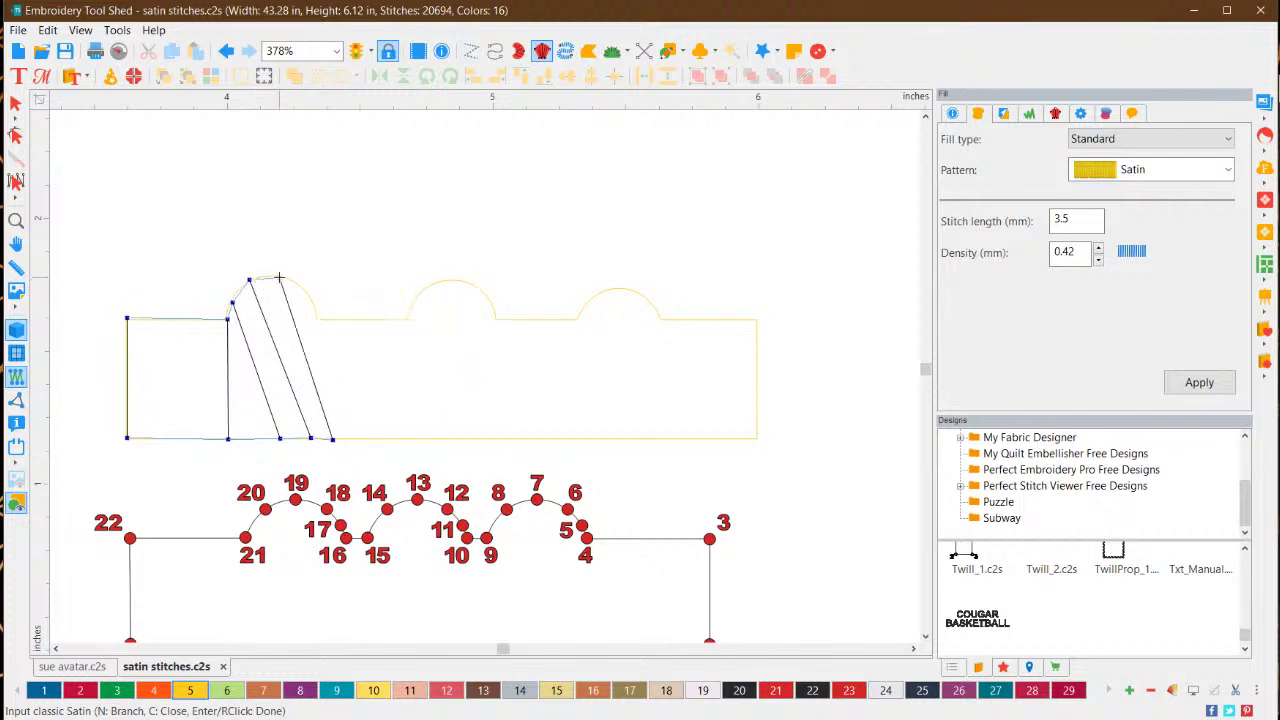
pyautogui.click(347, 439)
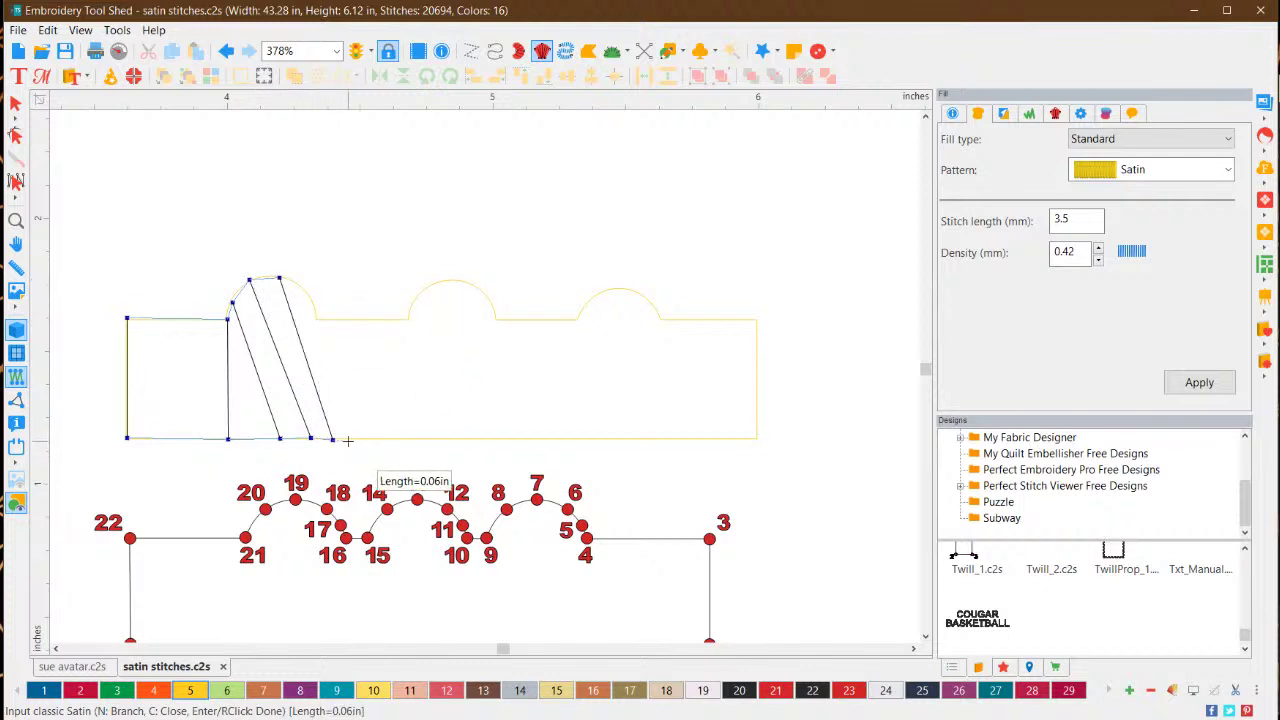
pyautogui.click(316, 319)
pyautogui.click(384, 438)
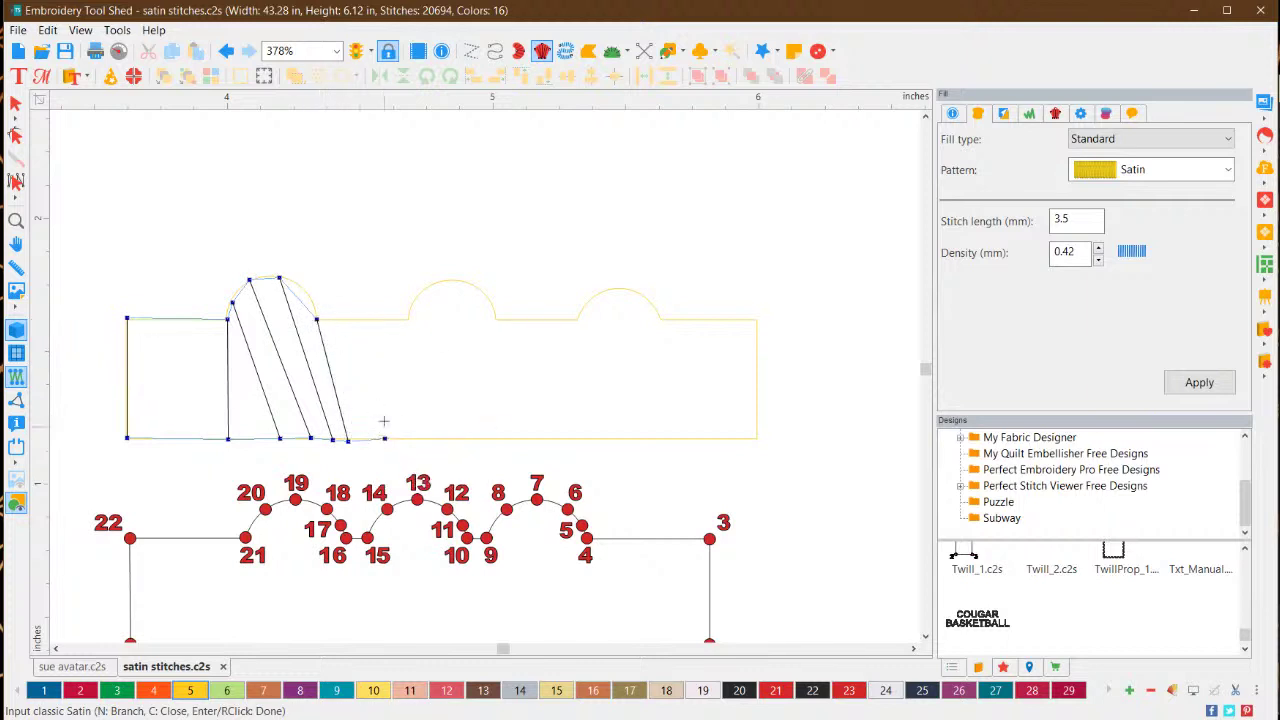
pyautogui.click(406, 321)
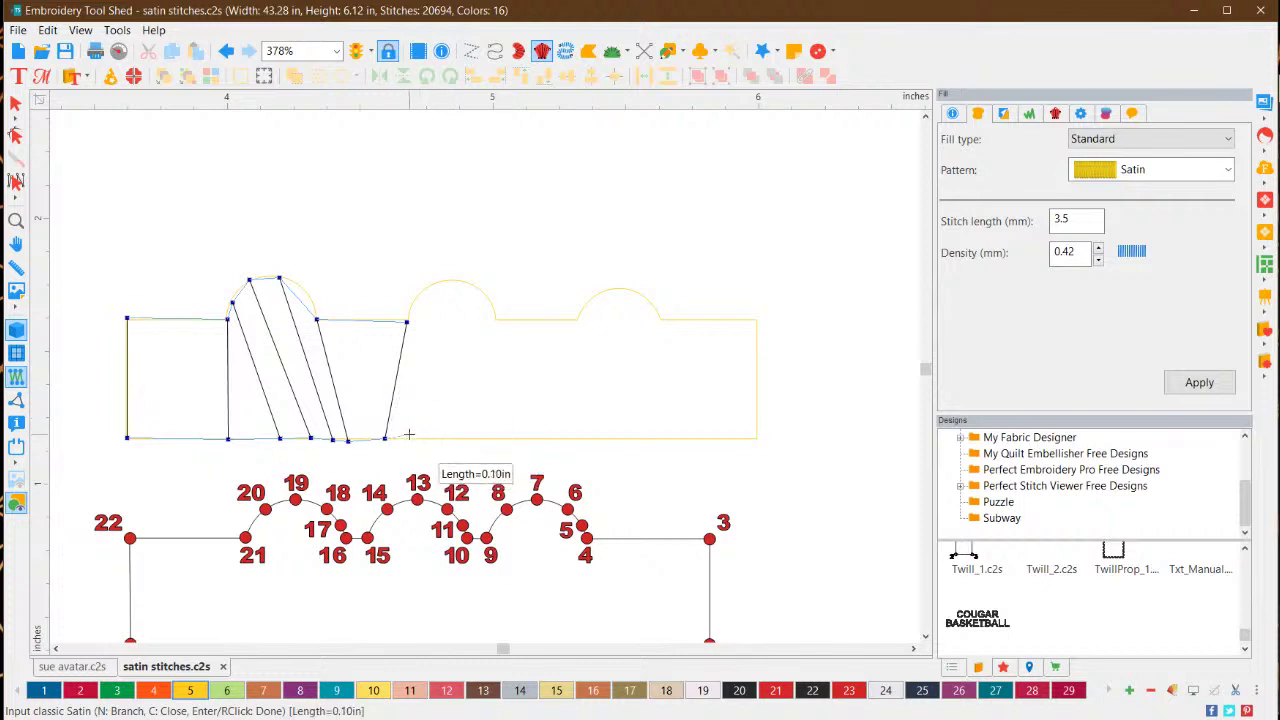
pyautogui.press('BackSpace')
pyautogui.press('BackSpace')
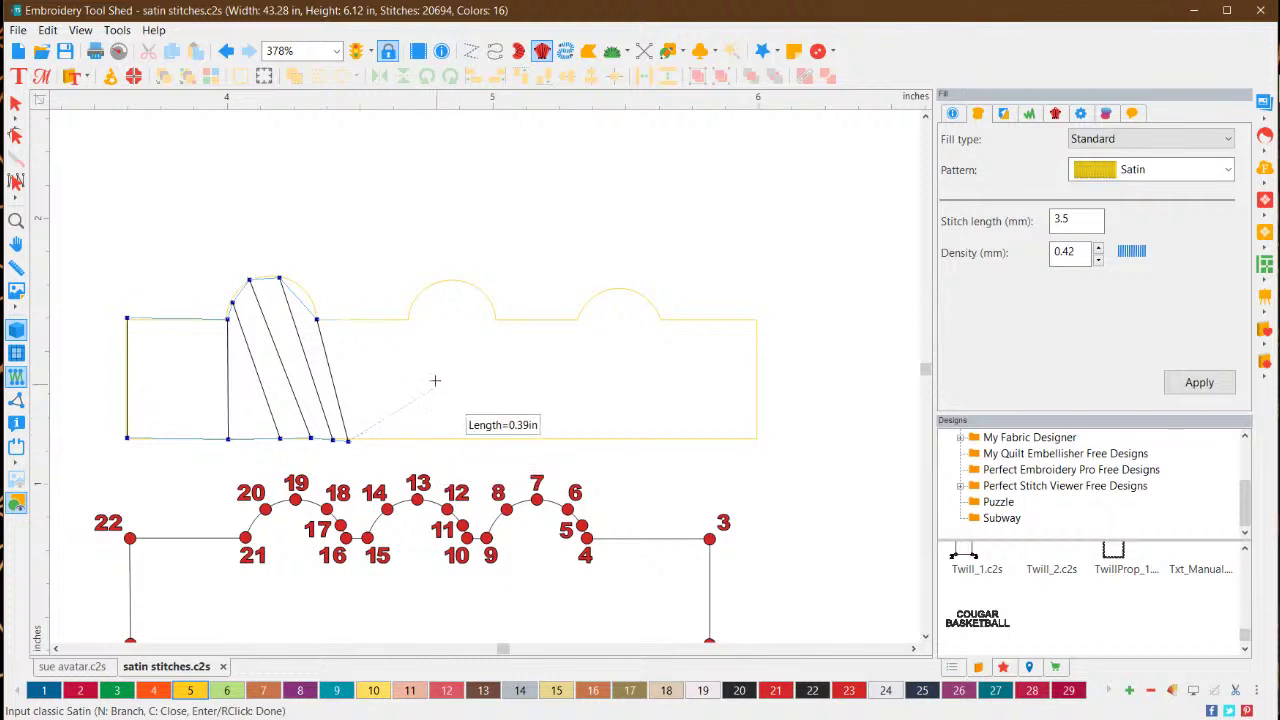
# Add three Classic Satin point pairs from the bottom edge to the start, peak and end of the second bump
pyautogui.click(416, 438)
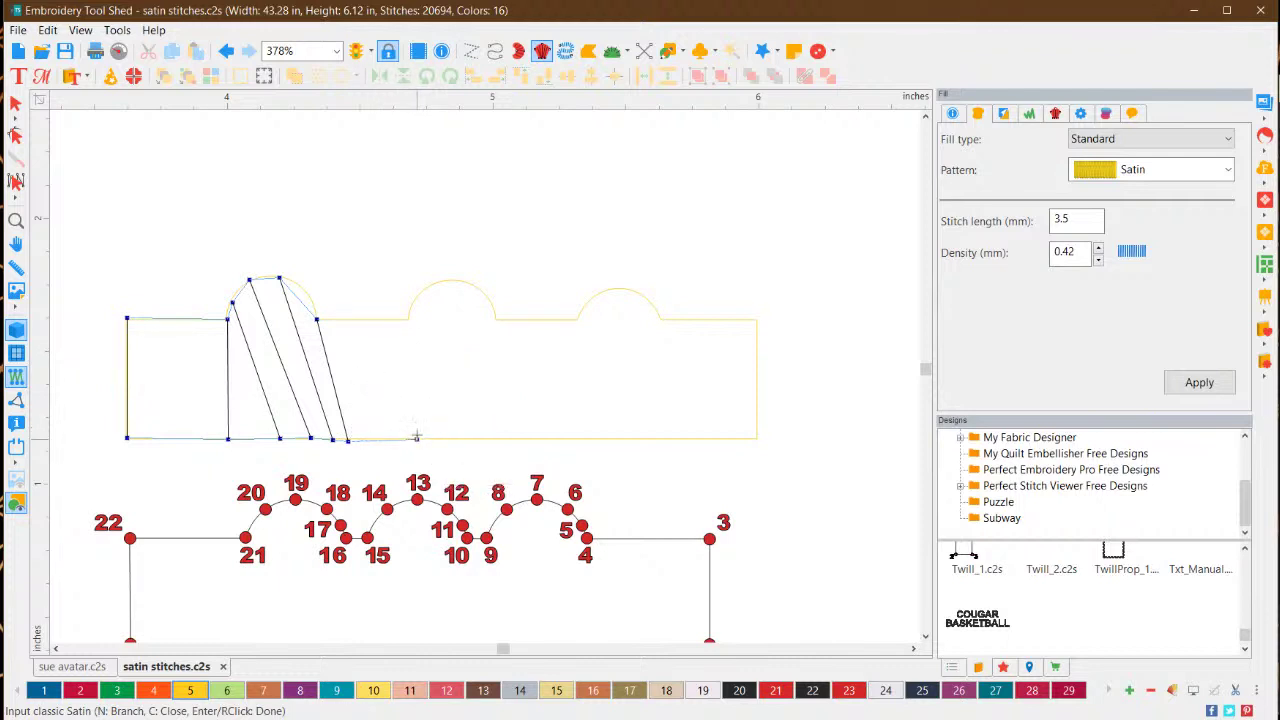
pyautogui.click(406, 318)
pyautogui.click(463, 438)
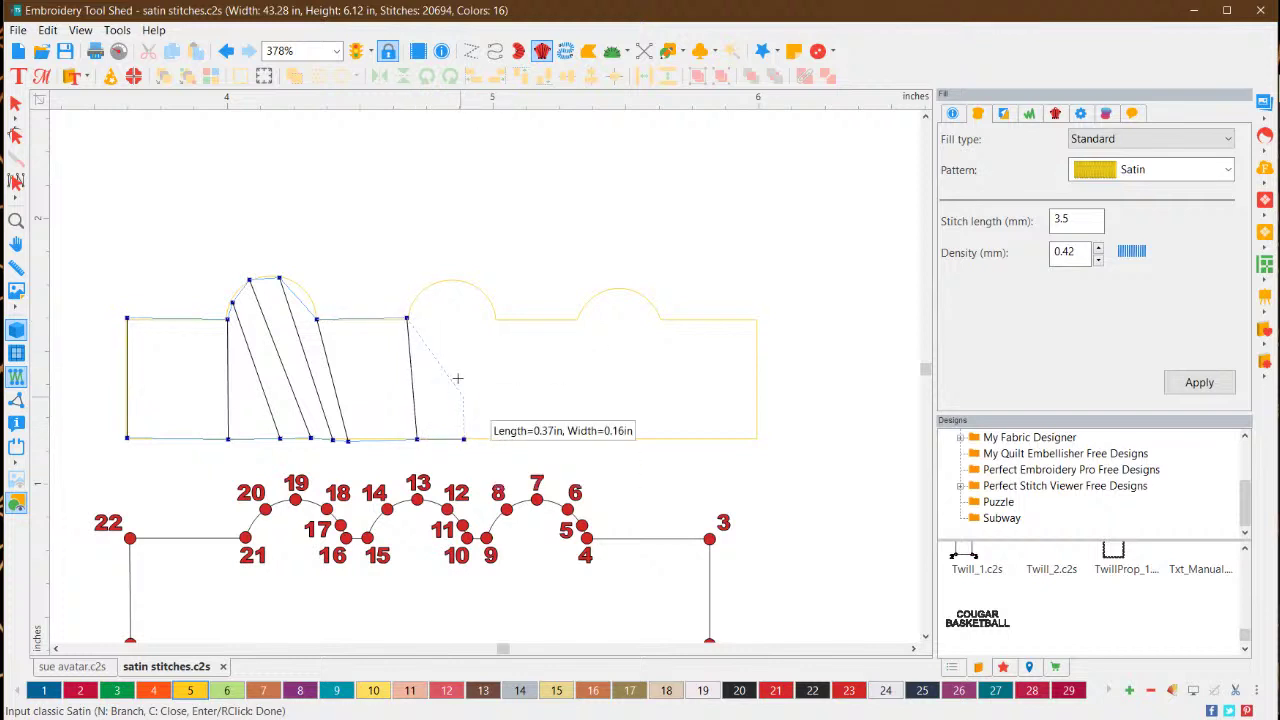
pyautogui.click(452, 278)
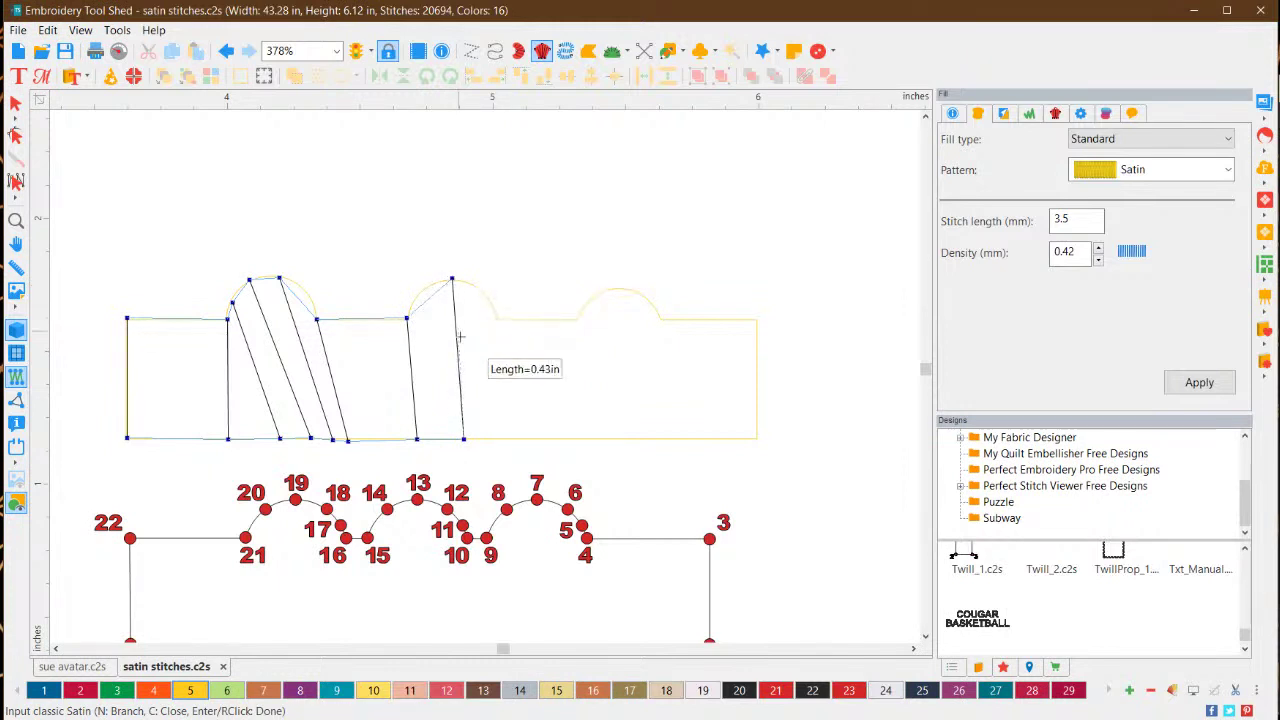
pyautogui.click(508, 438)
pyautogui.click(498, 317)
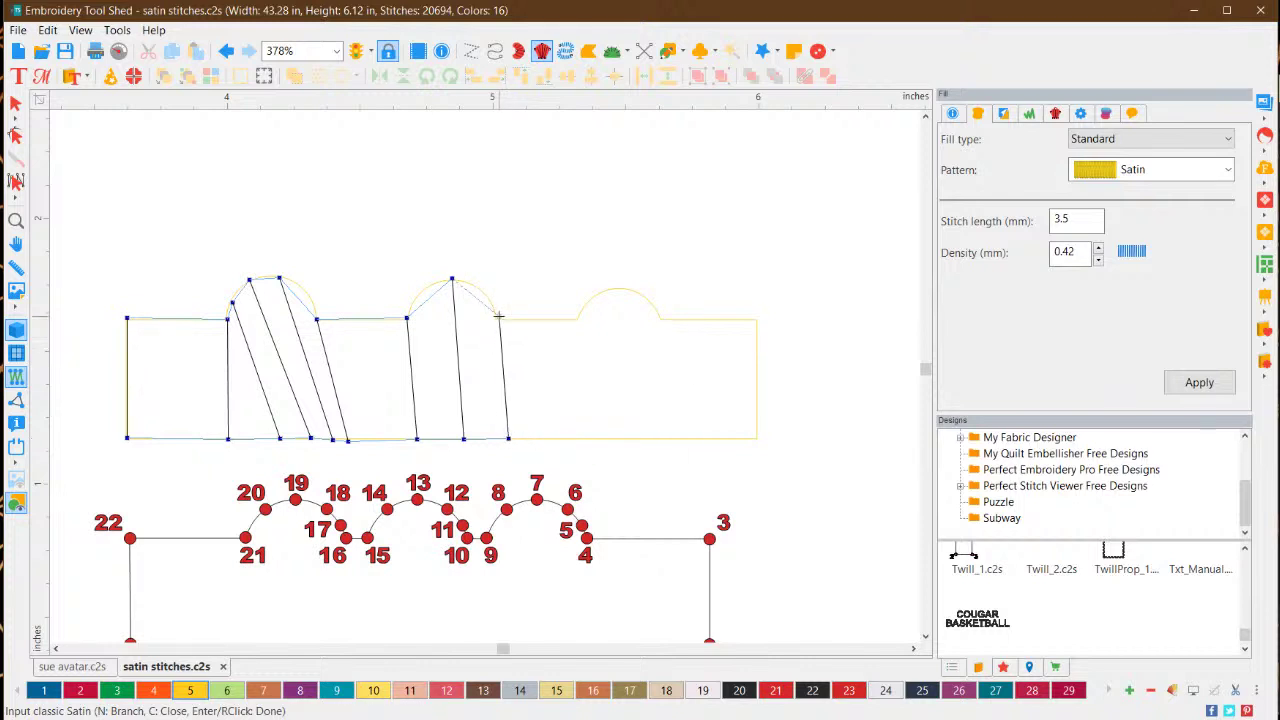
# Add four Classic Satin point pairs from the bottom edge across the third bump, from its start over the arc to its end
pyautogui.click(603, 438)
pyautogui.click(578, 320)
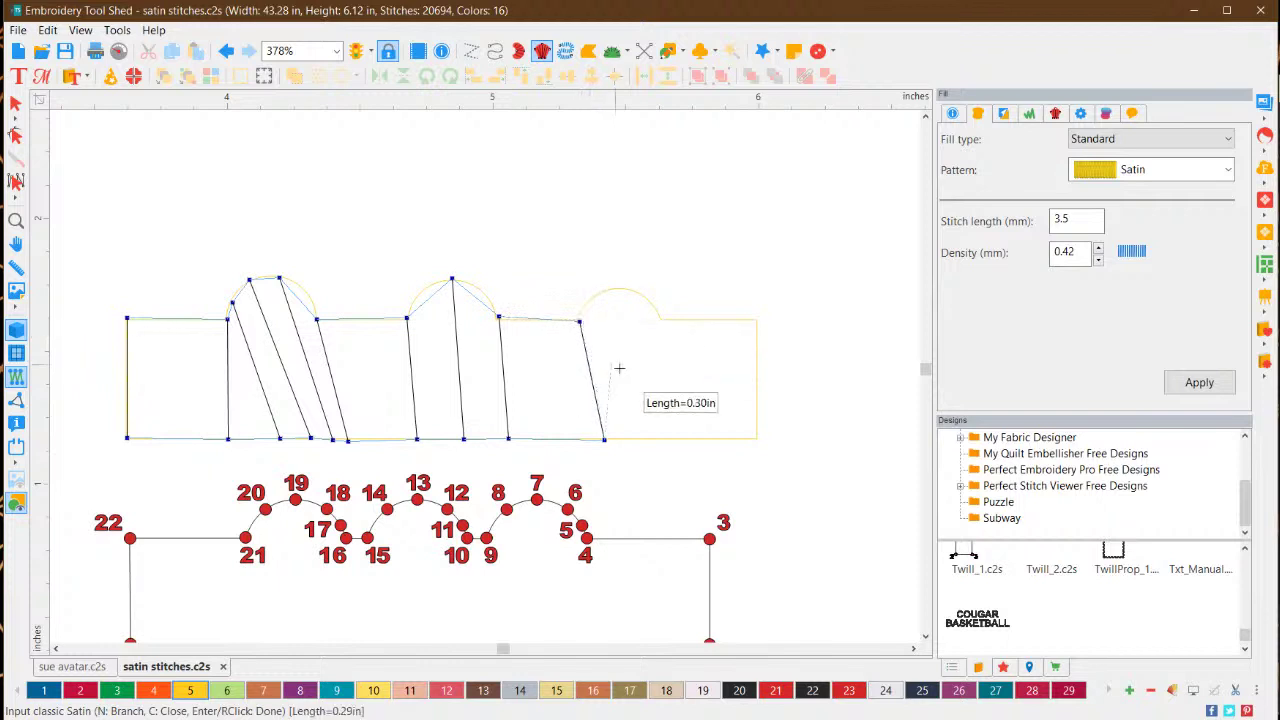
pyautogui.click(638, 439)
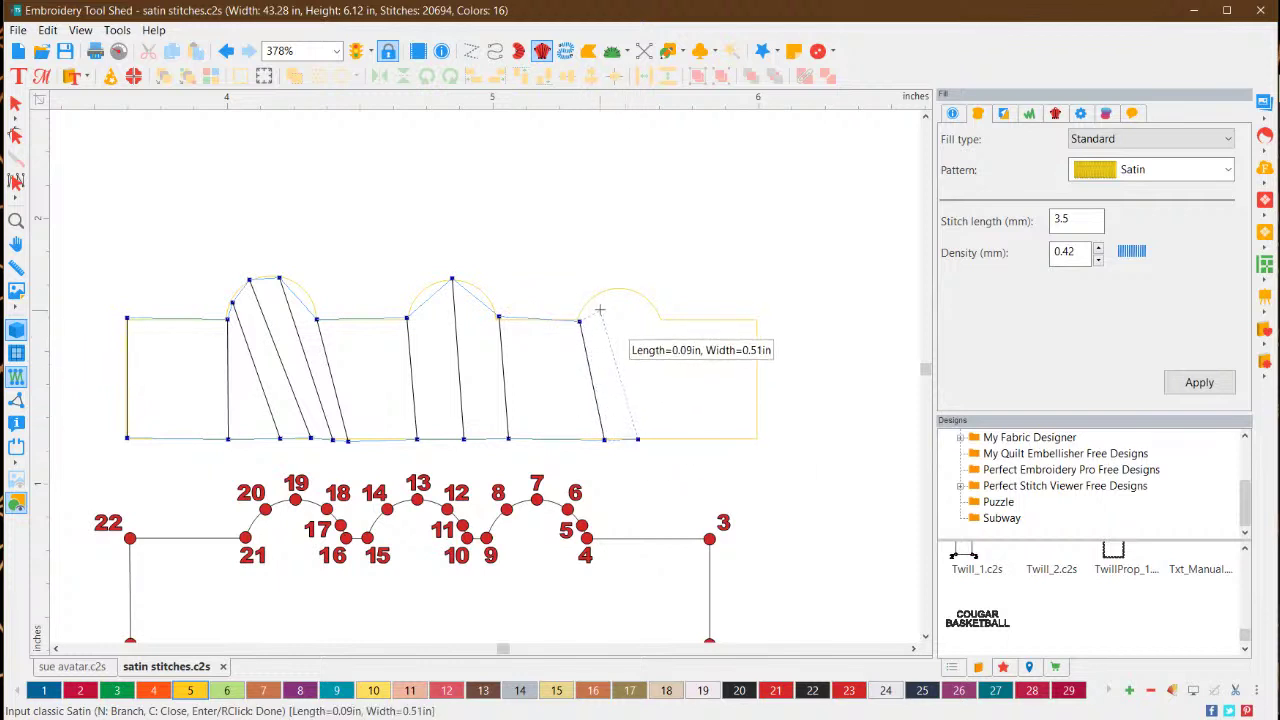
pyautogui.click(593, 296)
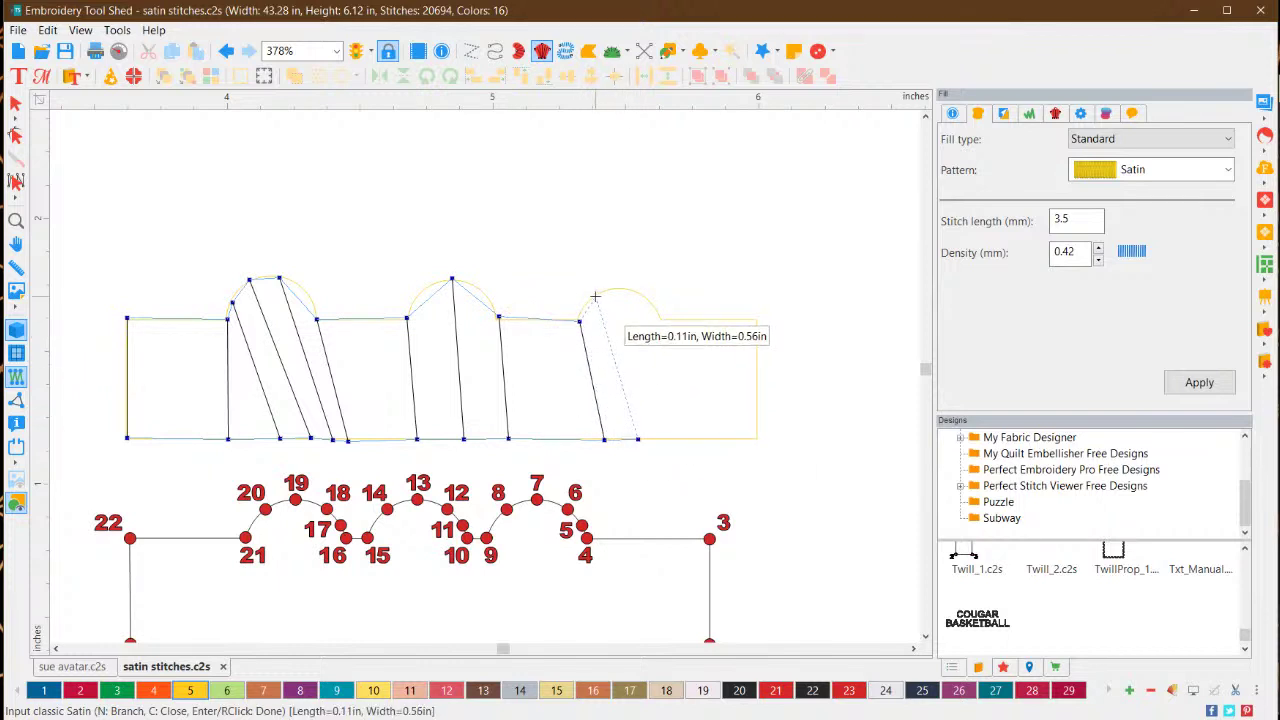
pyautogui.click(641, 438)
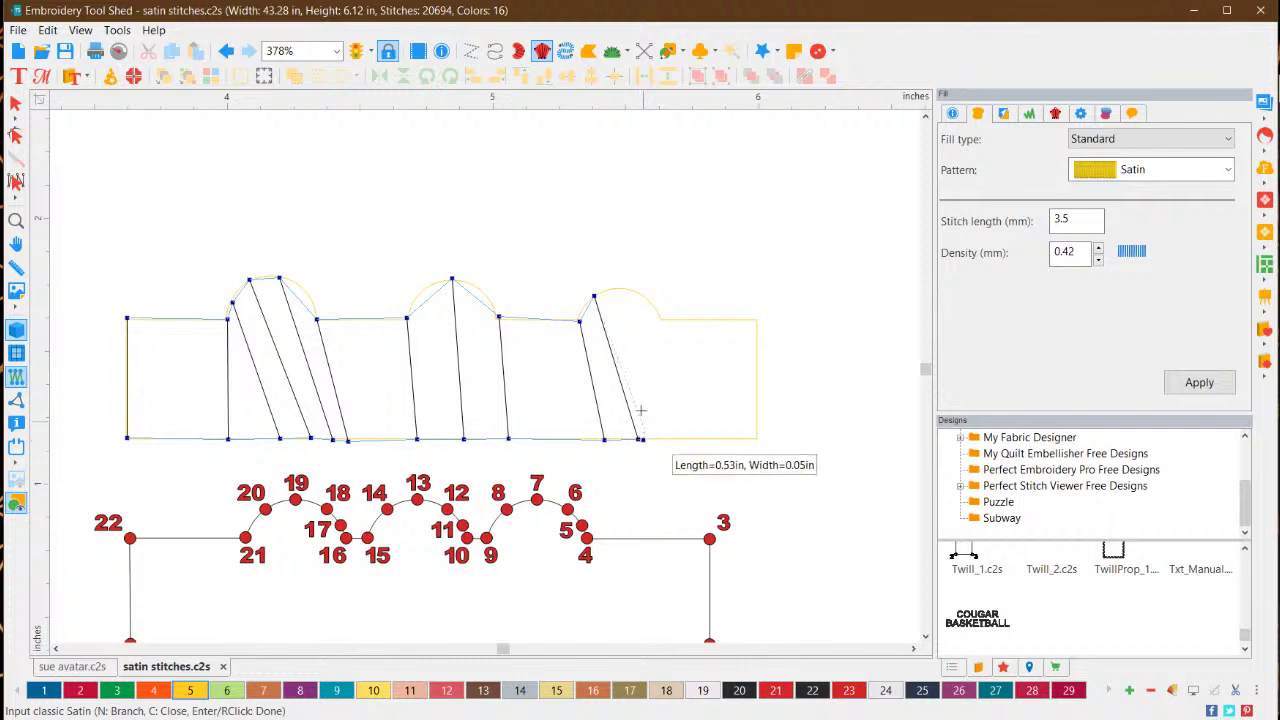
pyautogui.click(627, 287)
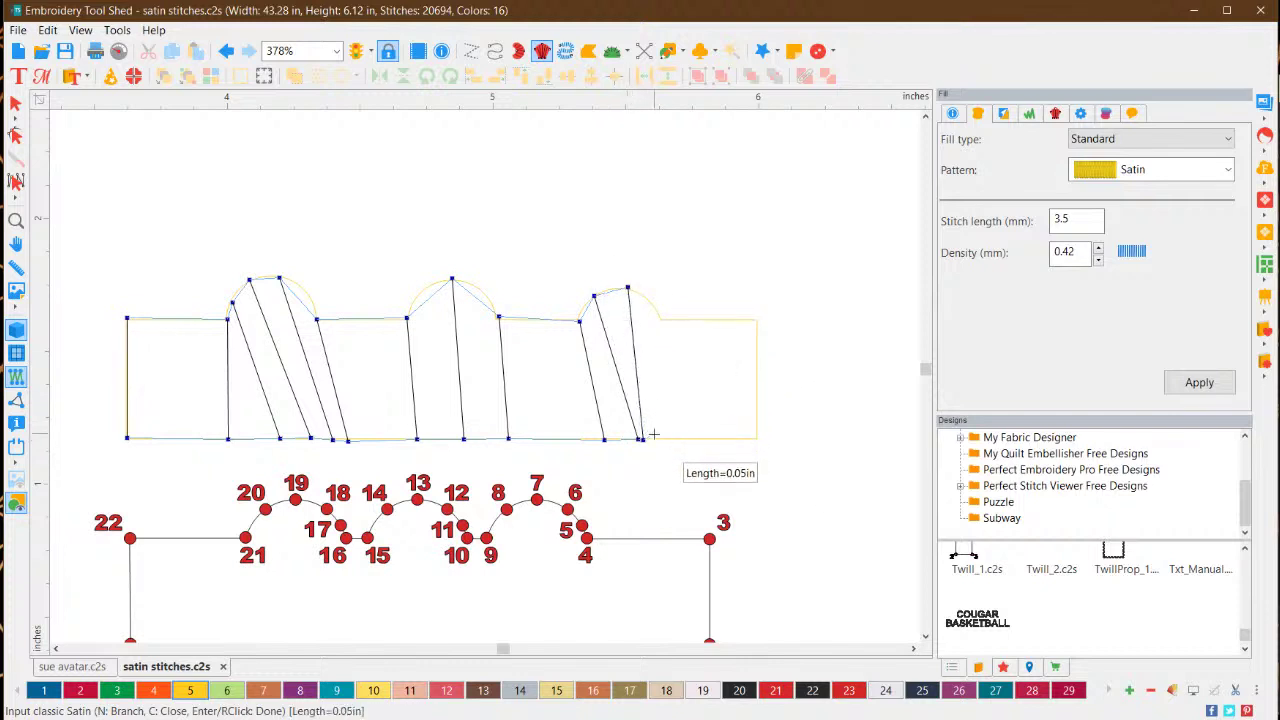
pyautogui.click(653, 439)
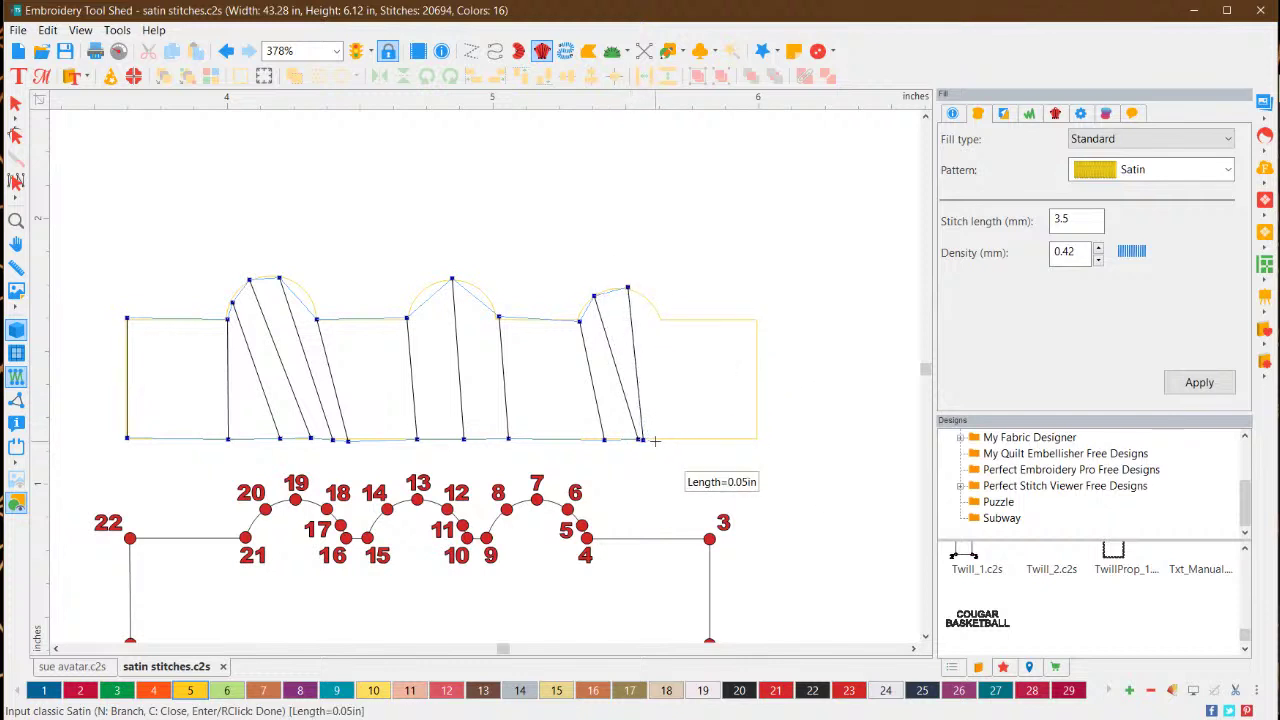
pyautogui.click(659, 317)
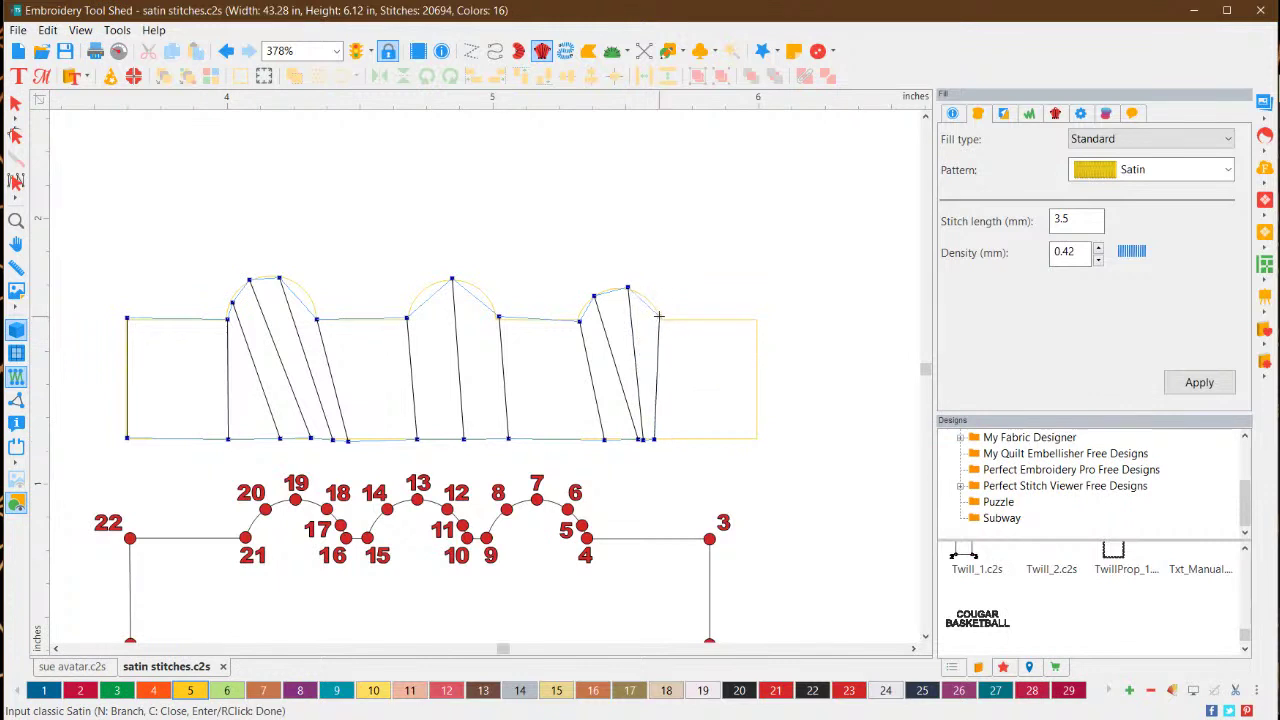
# Finish the Classic Satin with a pair at the upper right corner and one slightly beyond the right edge, accepting the default entry and exit points
pyautogui.click(686, 436)
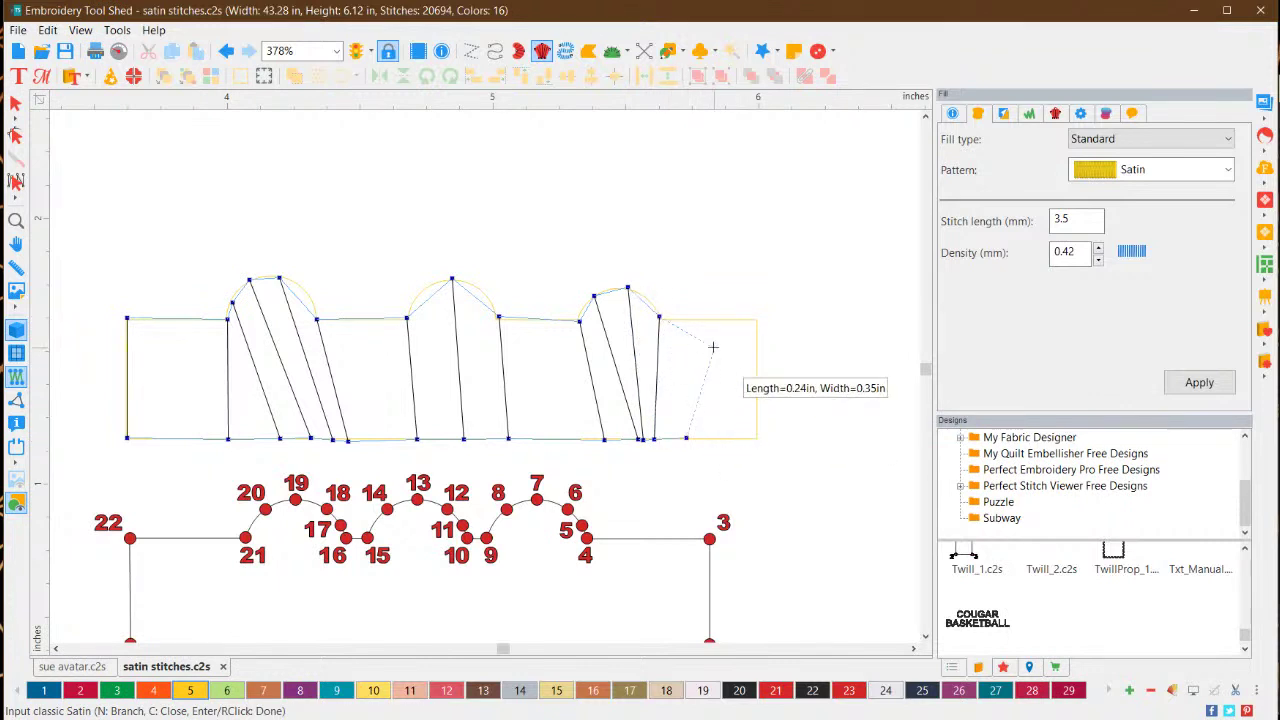
pyautogui.click(755, 318)
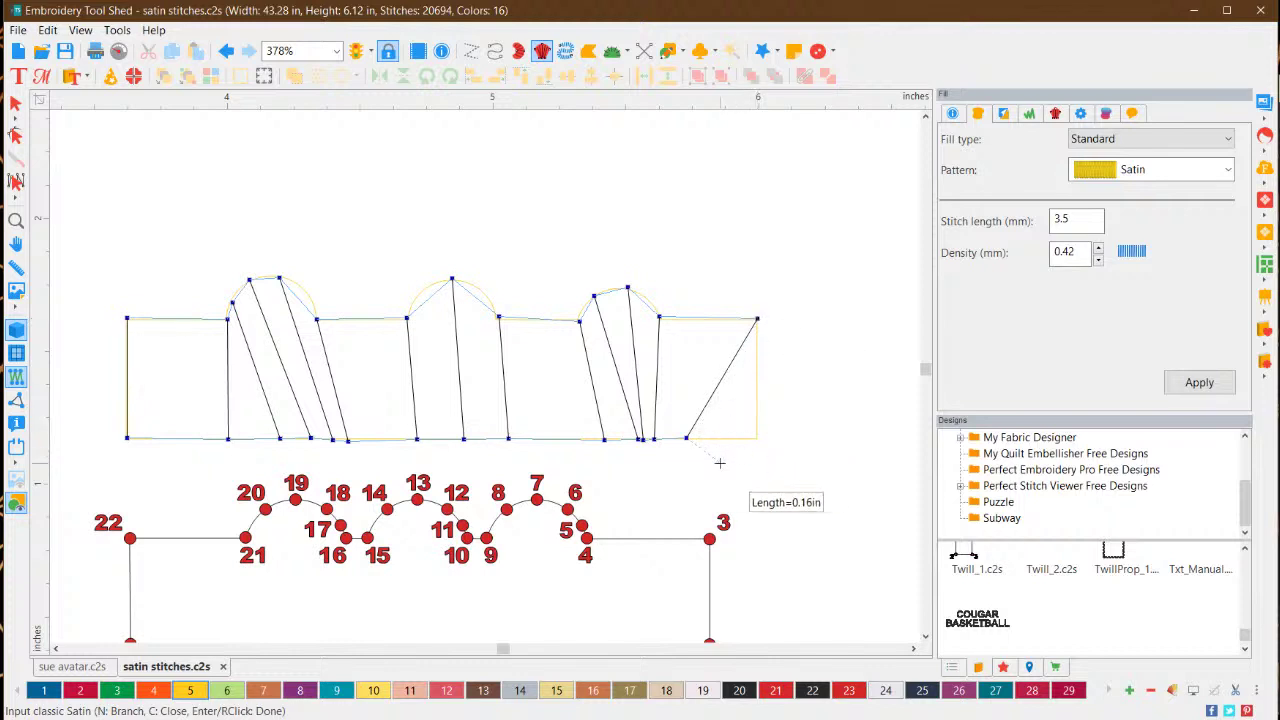
pyautogui.click(759, 437)
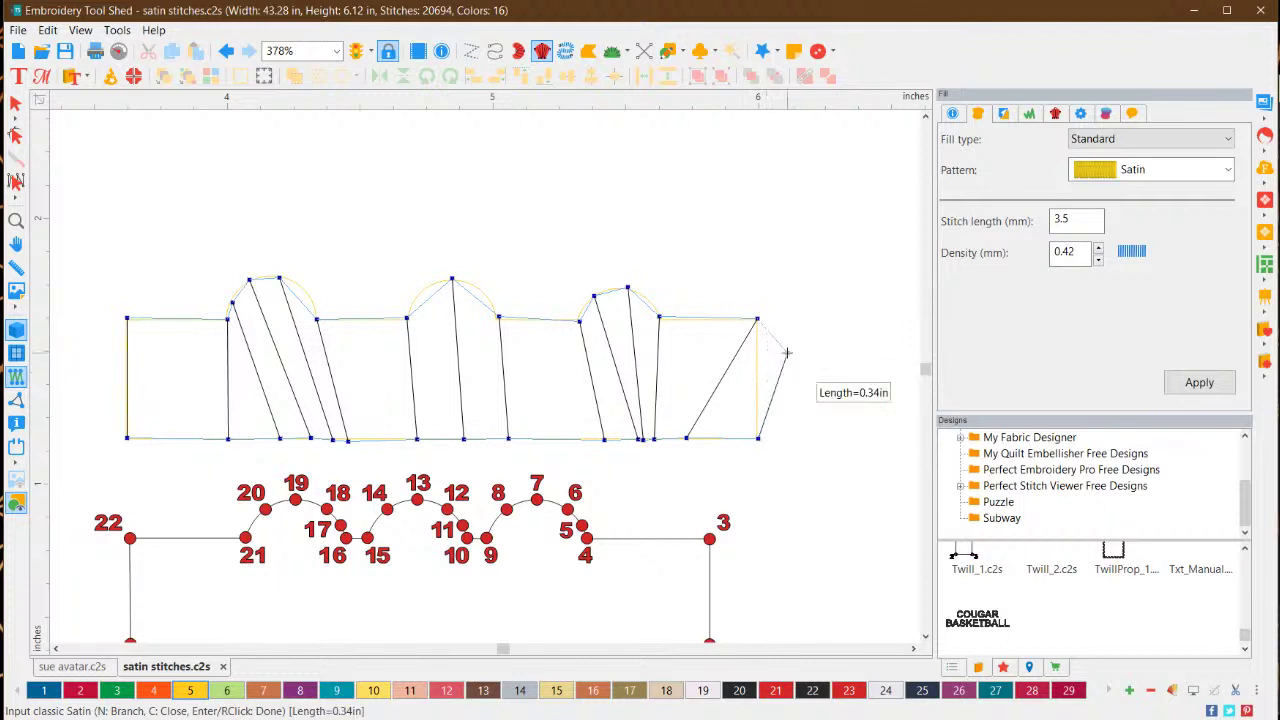
pyautogui.click(787, 353)
pyautogui.rightClick(787, 367)
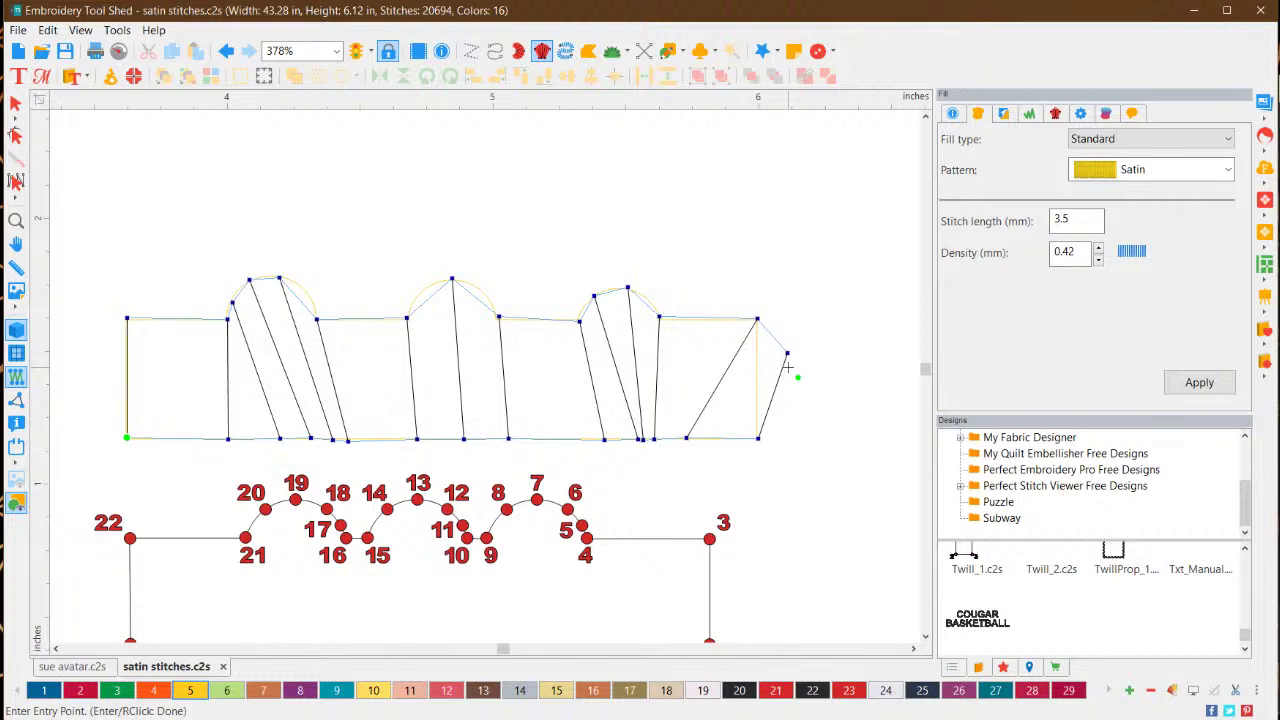
pyautogui.click(788, 367)
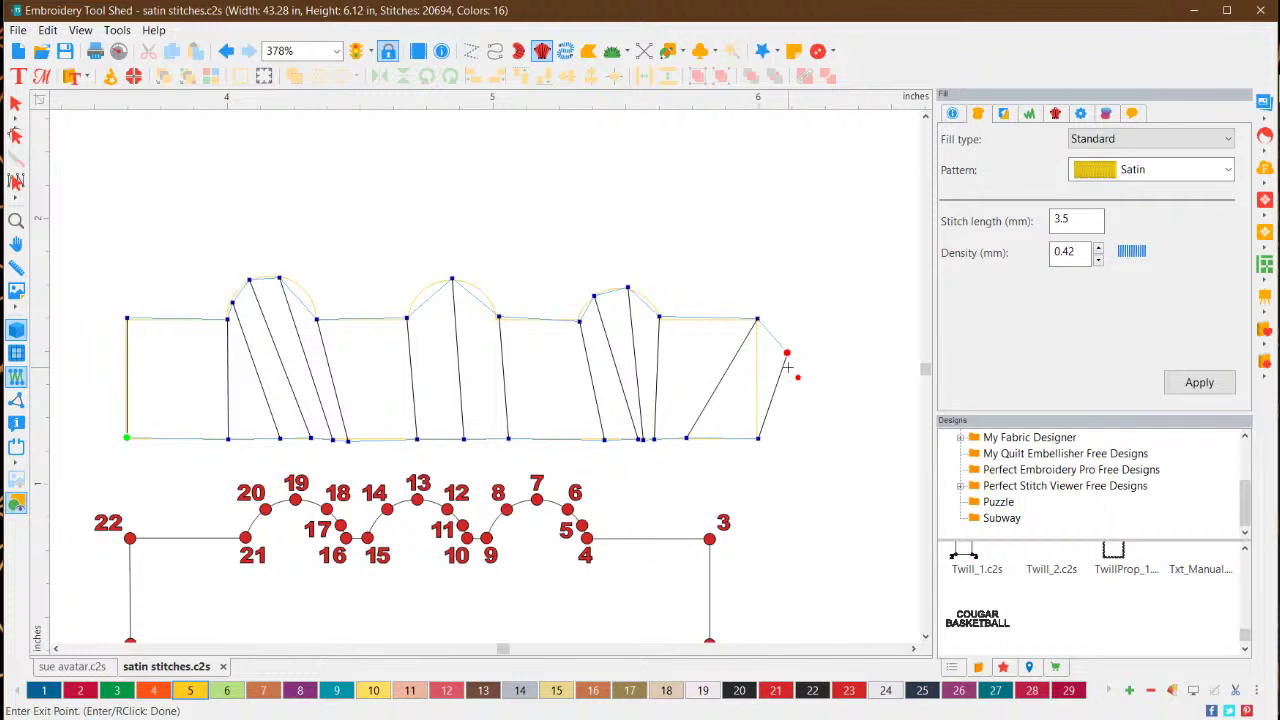
pyautogui.click(788, 367)
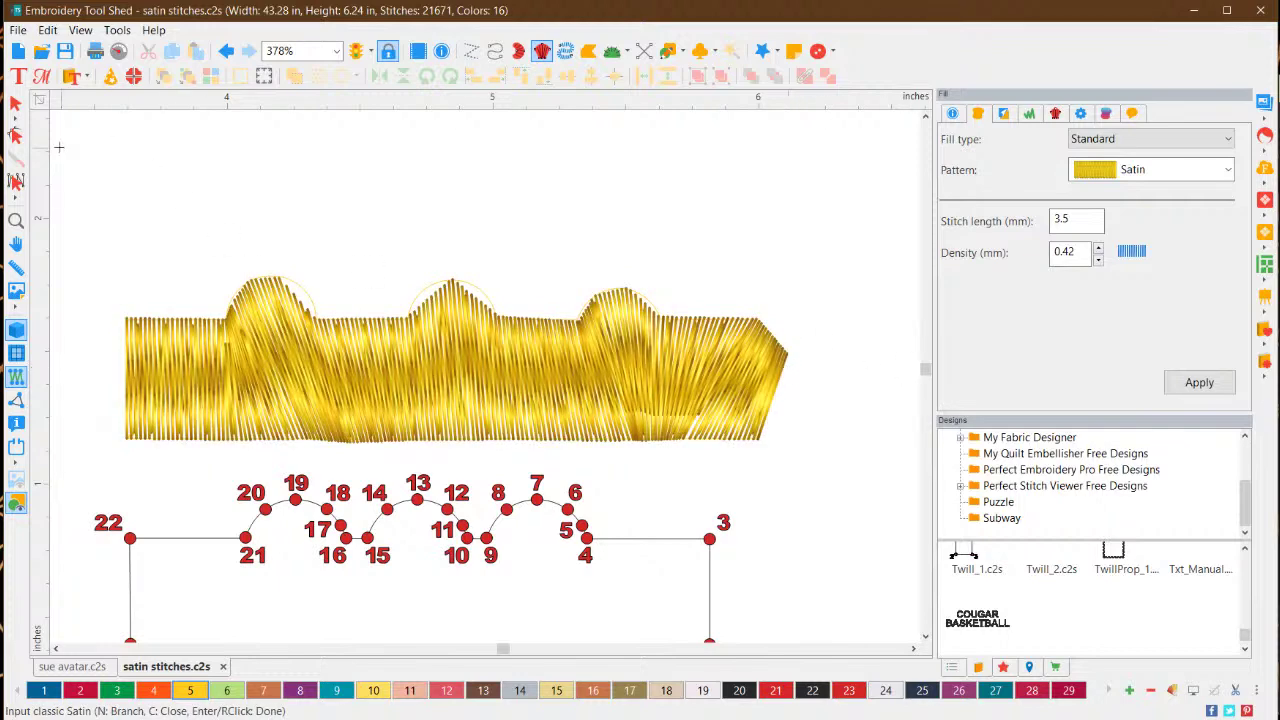
# Select the yellow Classic Satin shape to inspect its stitches, and clear the selection
pyautogui.click(15, 103)
pyautogui.click(270, 322)
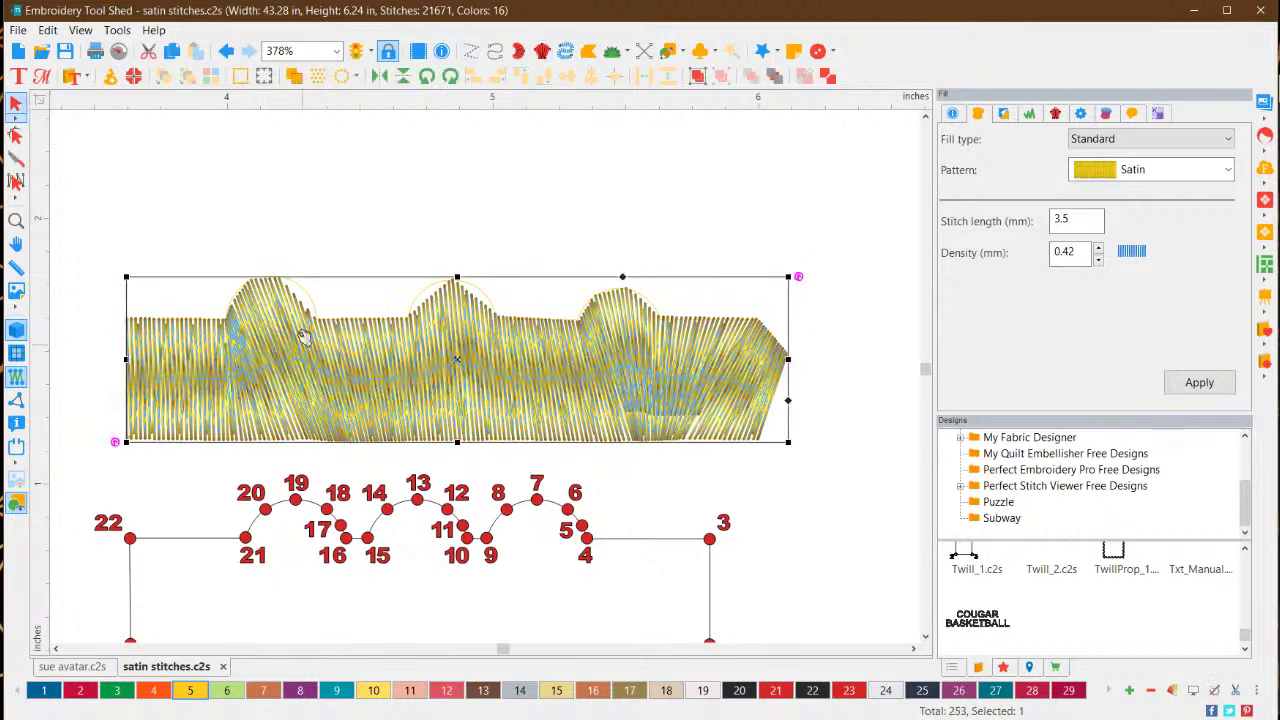
pyautogui.click(240, 150)
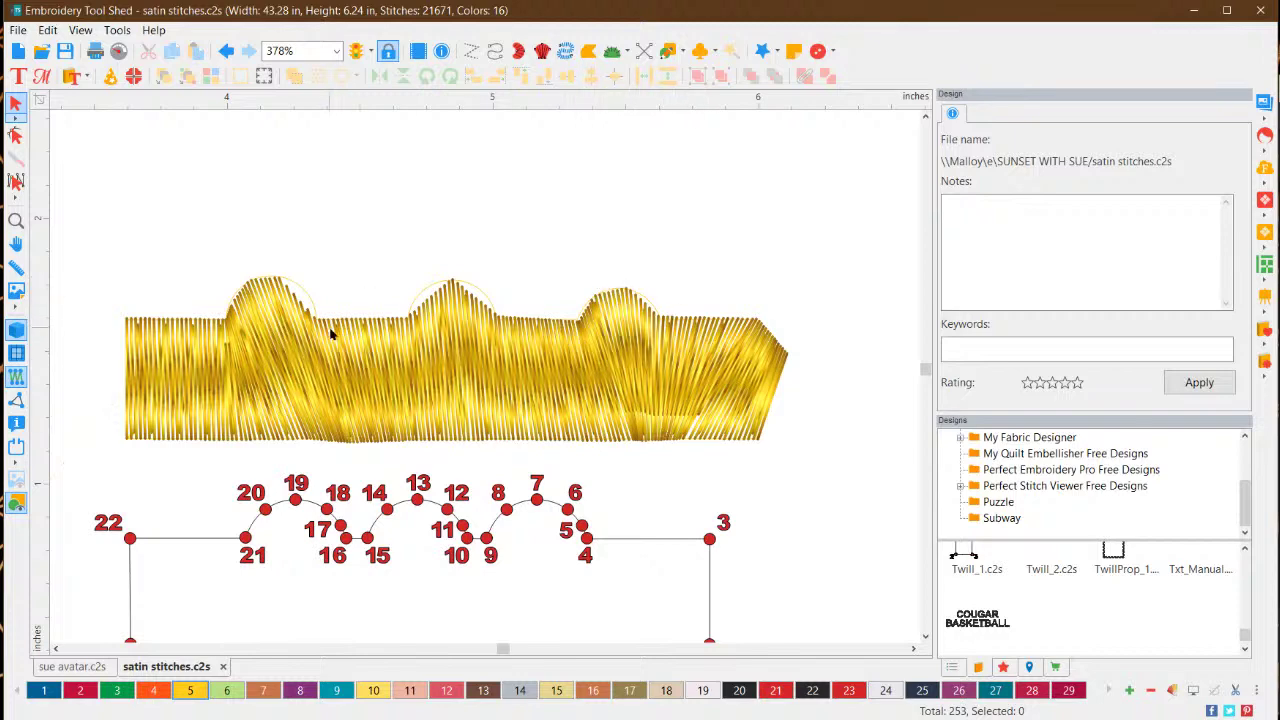
# Move the yellow Classic Satin shape up into the empty space above its three-bump outline
pyautogui.scroll(-5, 330, 335)
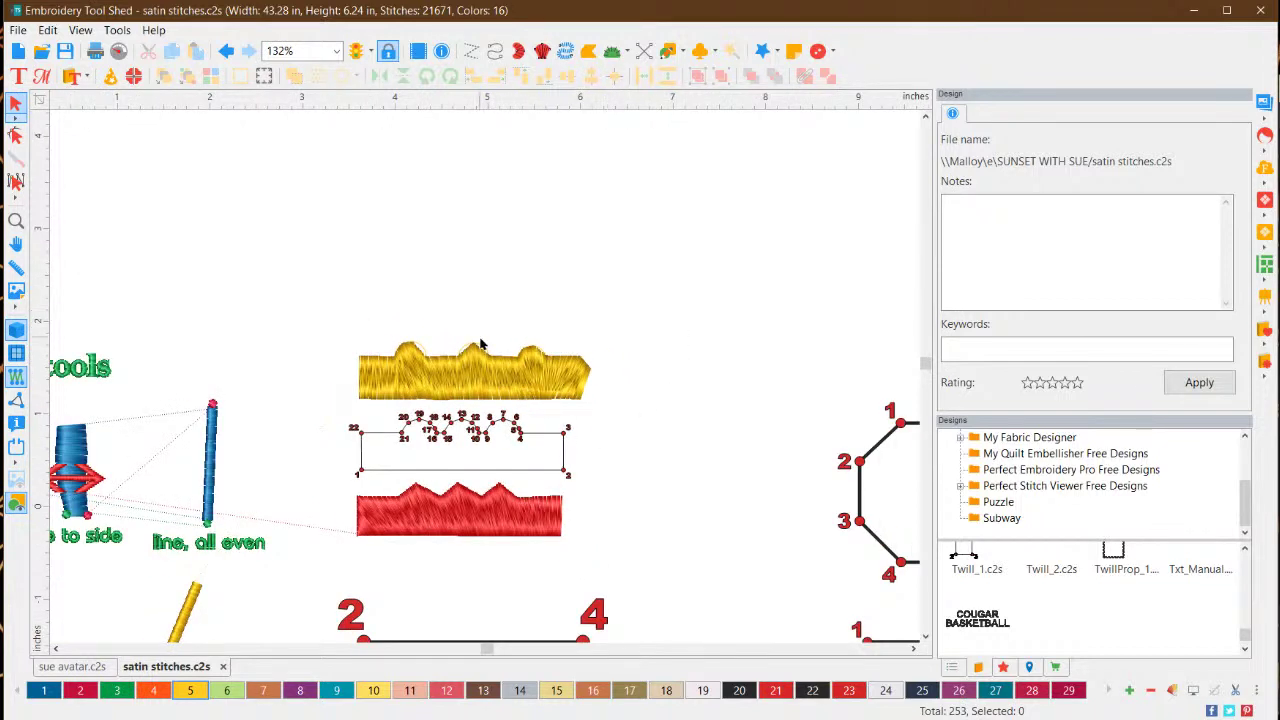
pyautogui.moveTo(490, 378); pyautogui.dragTo(500, 273)
pyautogui.click(646, 322)
pyautogui.click(537, 263)
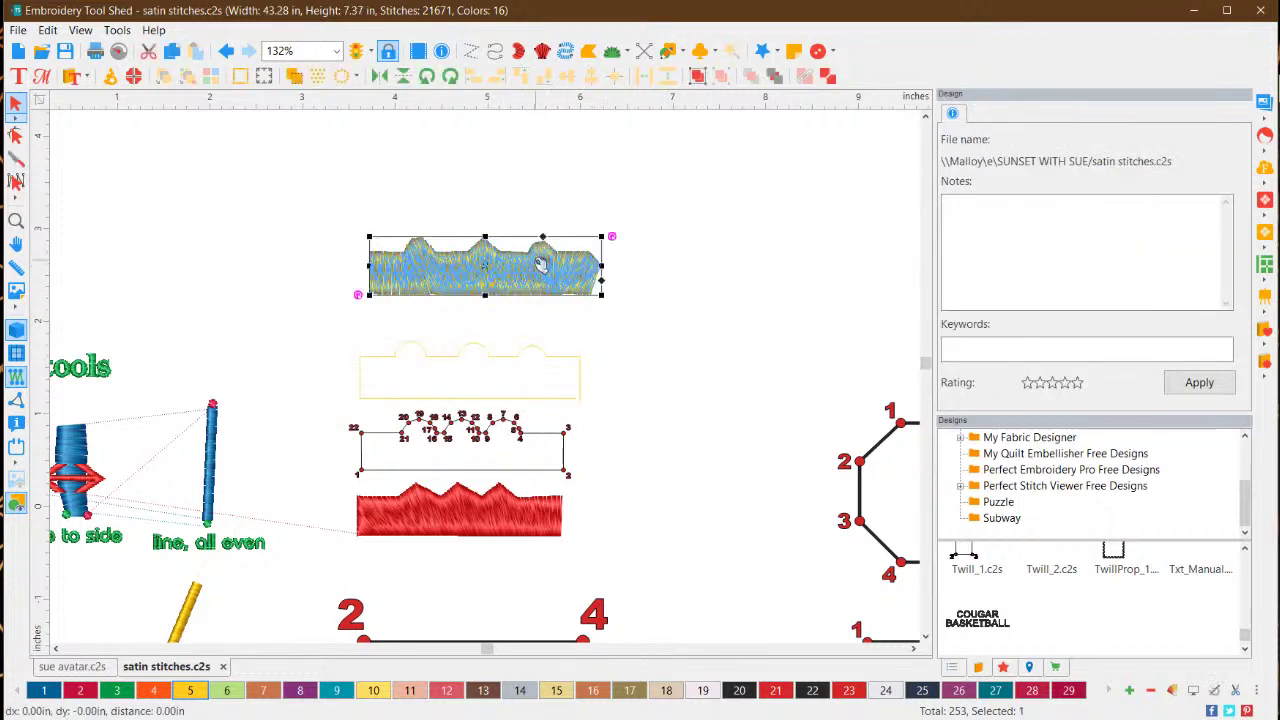
# Shrink the yellow satin shape proportionally to about 1 in wide and move it closer to the top of its outline
pyautogui.moveTo(603, 296); pyautogui.dragTo(467, 260)
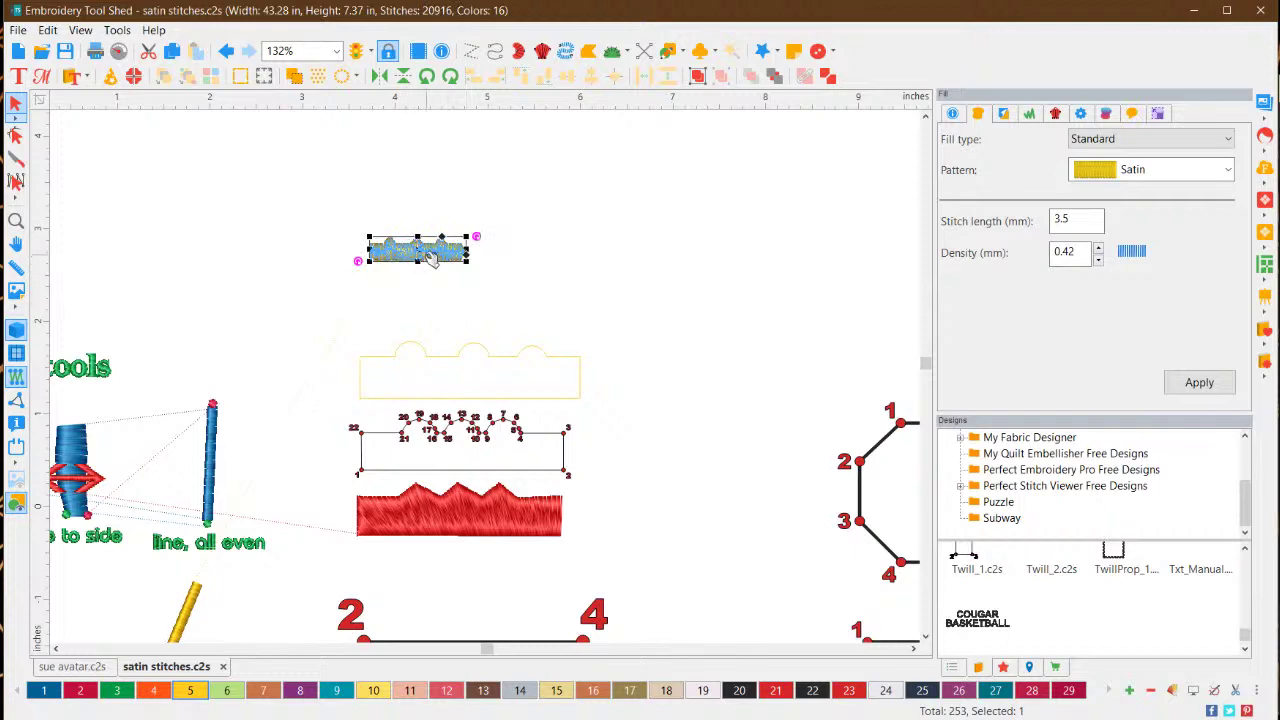
pyautogui.moveTo(411, 246); pyautogui.dragTo(471, 291)
pyautogui.scroll(4, 510, 344)
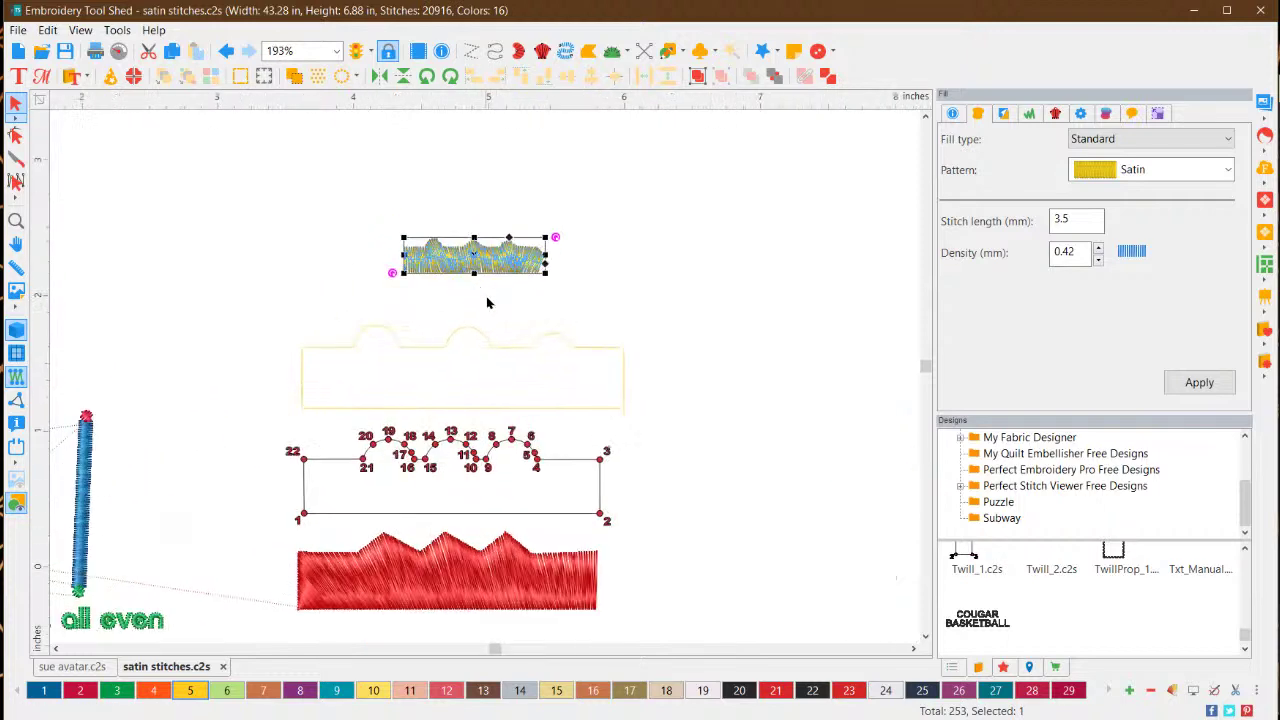
pyautogui.click(665, 192)
pyautogui.moveTo(498, 205); pyautogui.dragTo(494, 240)
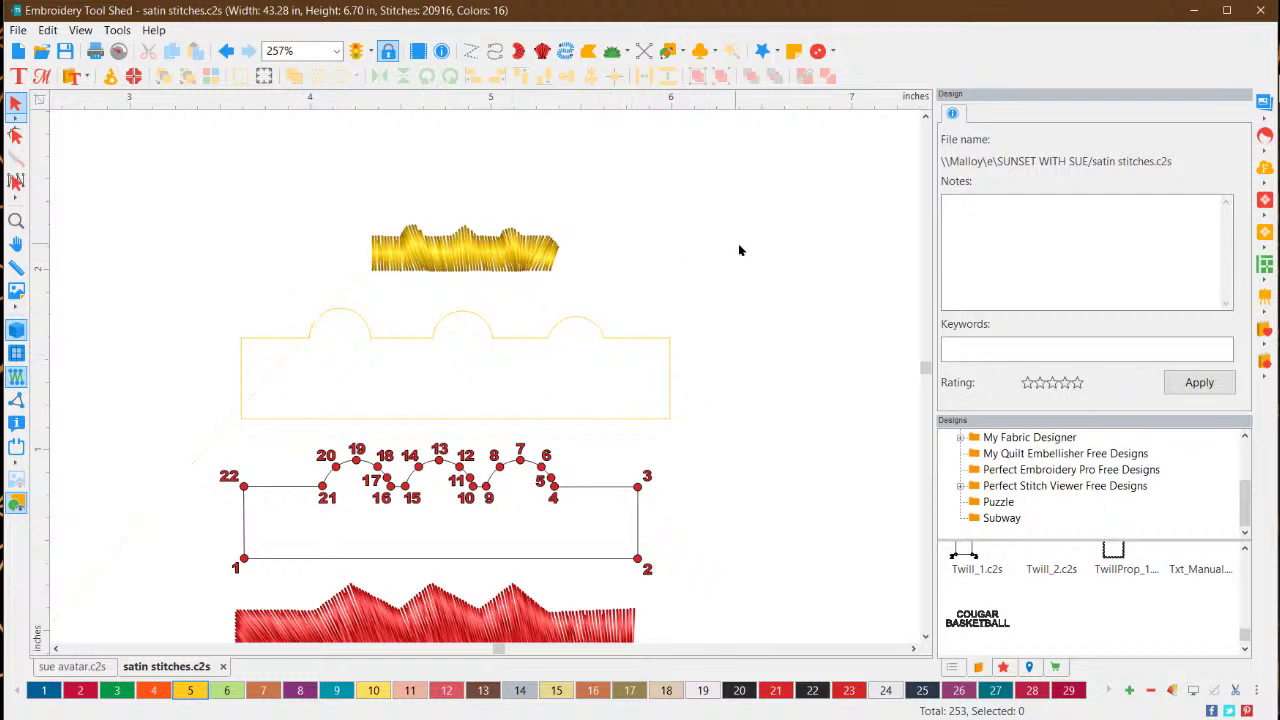
# Select the blue line column to view its Steil settings, and clear the selection
pyautogui.scroll(-2, 77, 357)
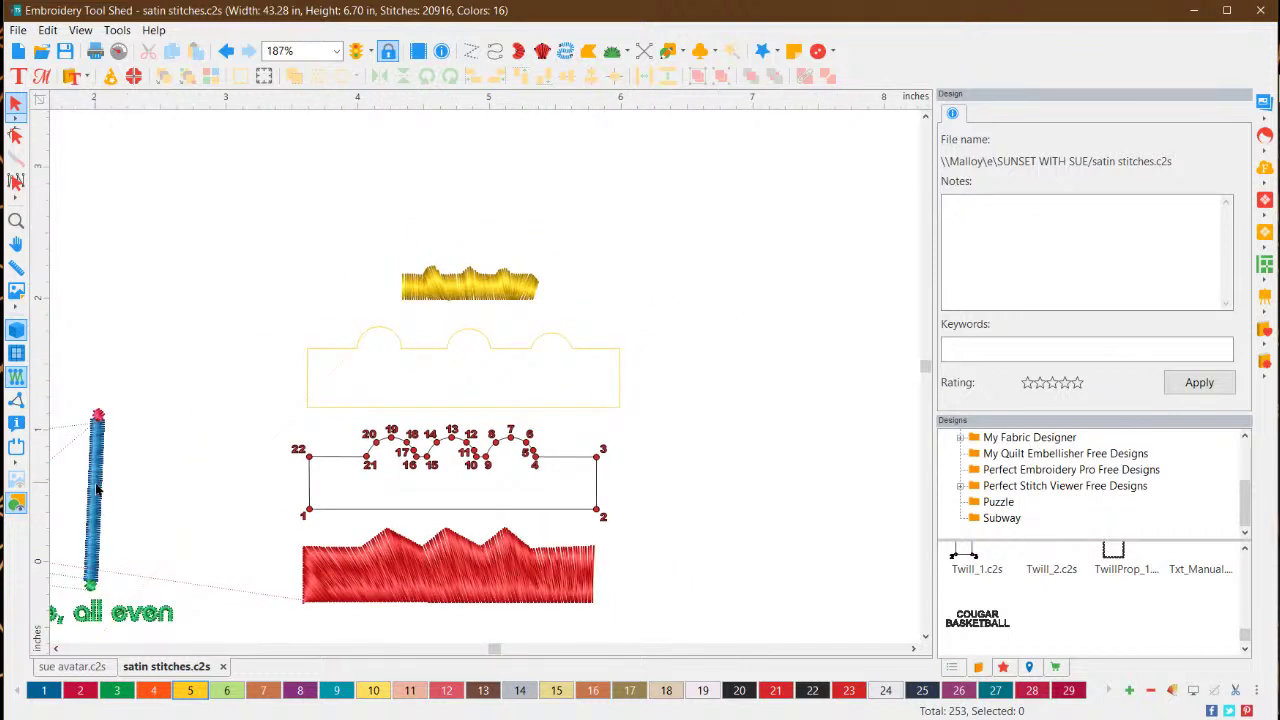
pyautogui.click(97, 489)
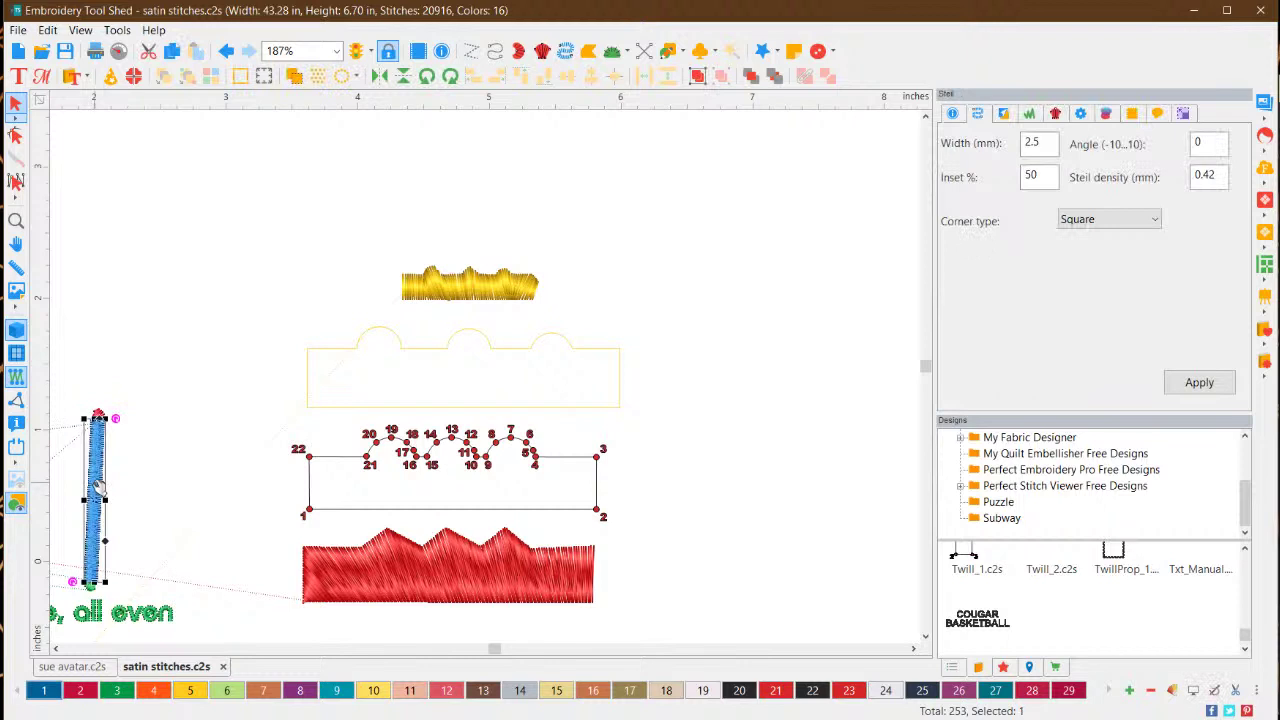
pyautogui.moveTo(97, 487)
pyautogui.mouseDown()
pyautogui.moveTo(139, 411)
pyautogui.moveTo(100, 451)
pyautogui.mouseUp()
pyautogui.click(187, 350)
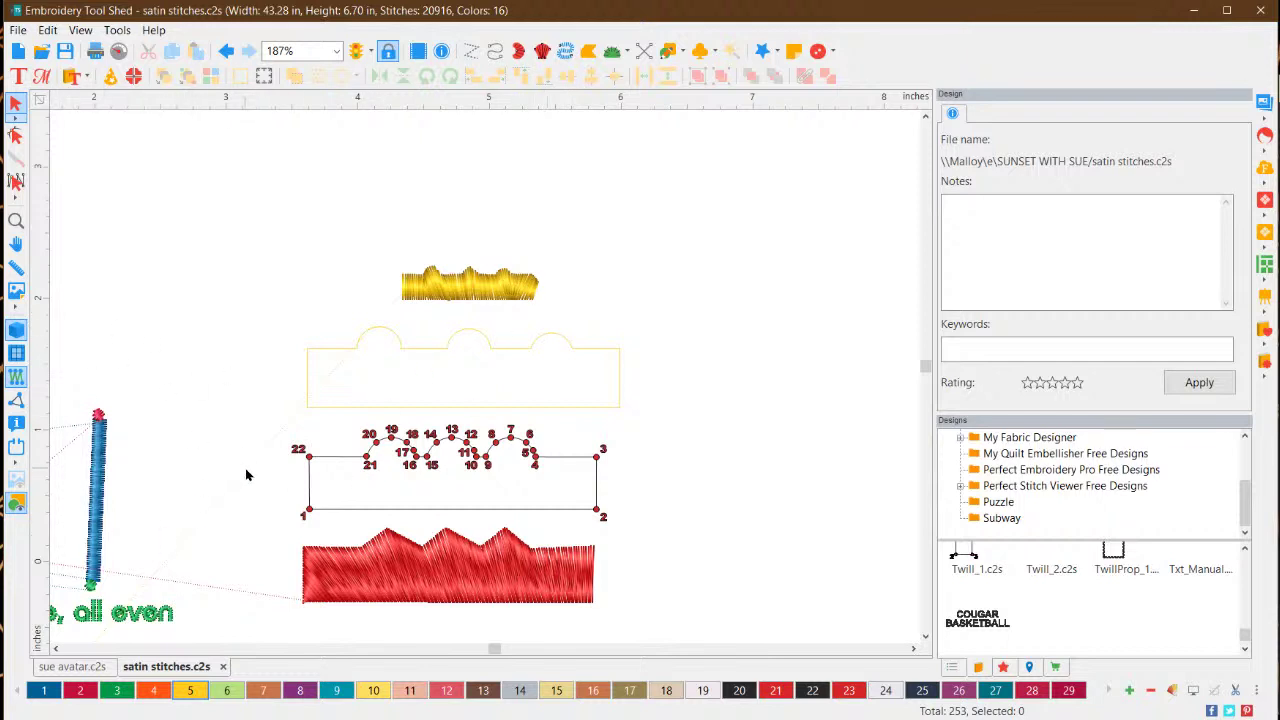
# Select the small yellow satin shape and the red satin shape in turn to compare their stitches and fill settings
pyautogui.click(489, 290)
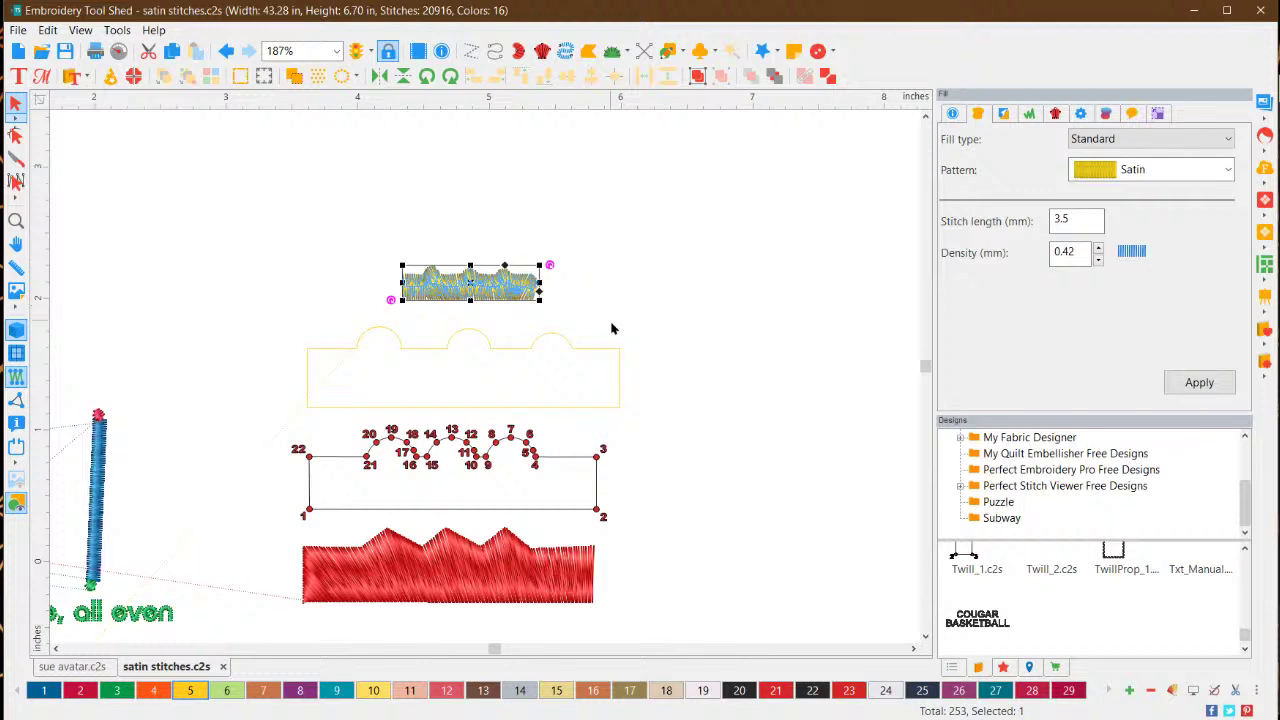
pyautogui.click(675, 351)
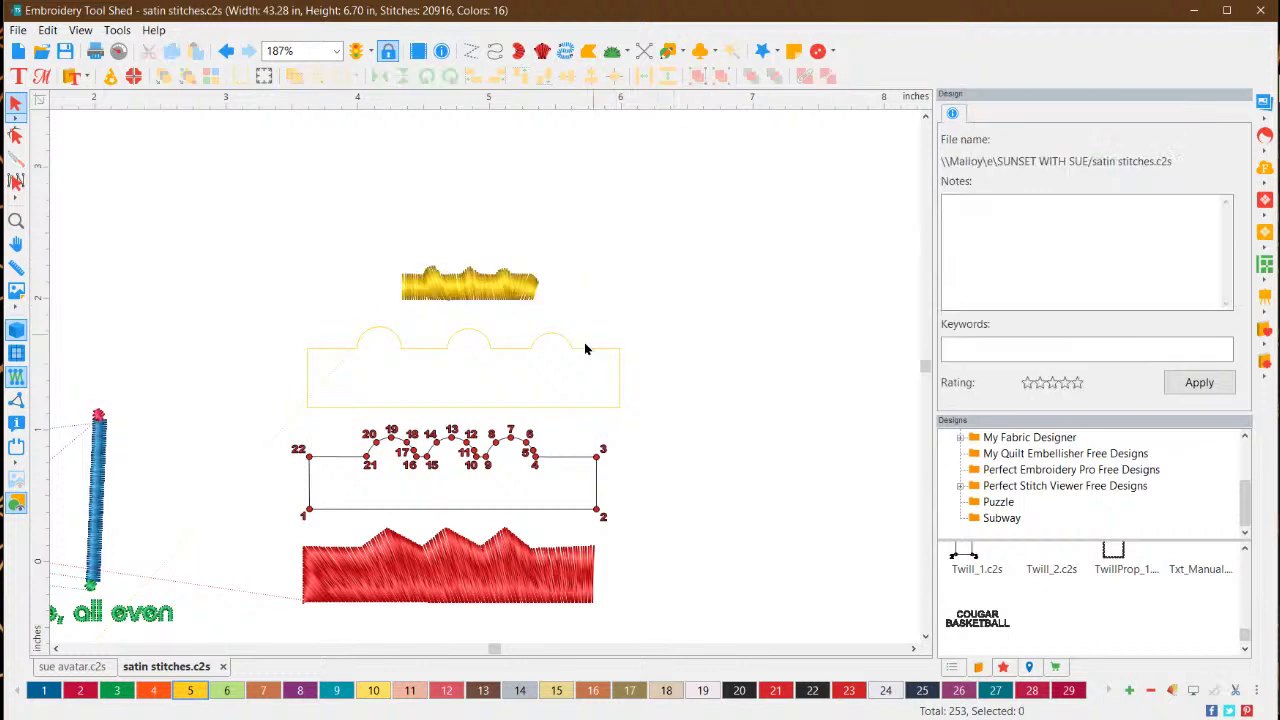
pyautogui.click(463, 290)
pyautogui.click(655, 338)
pyautogui.click(421, 585)
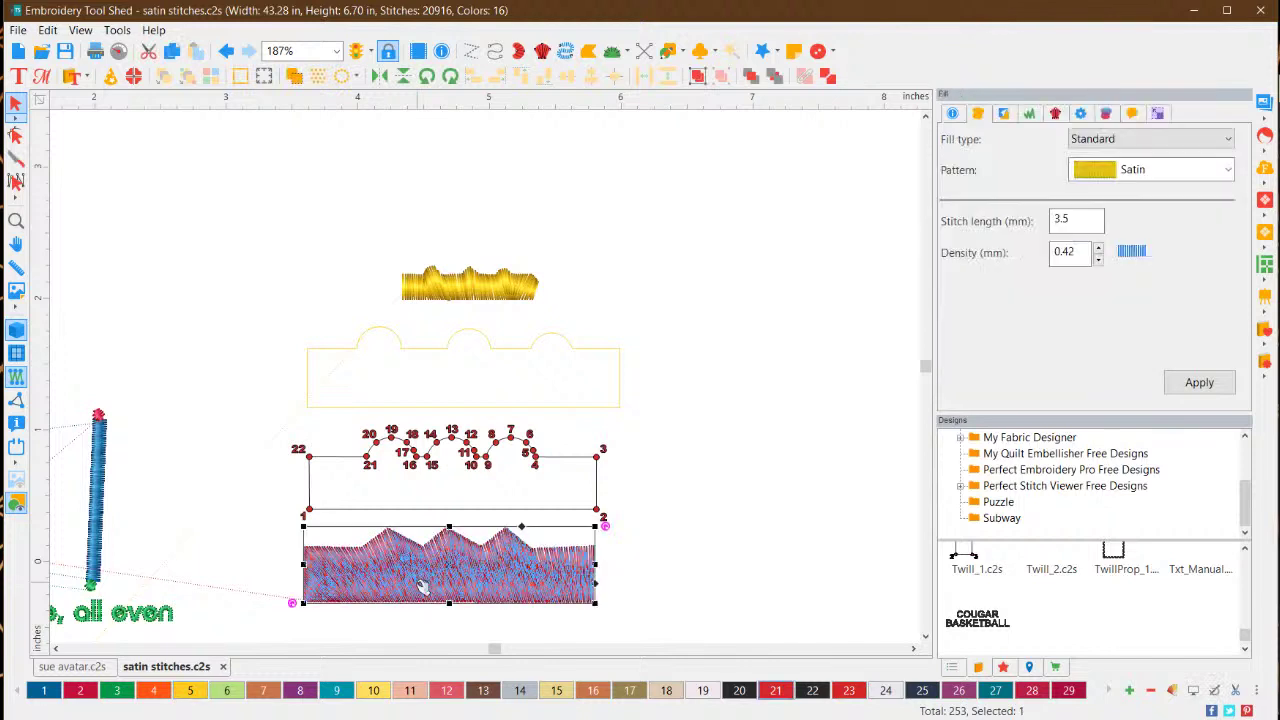
pyautogui.click(702, 564)
pyautogui.click(484, 576)
# Add the text "A" in the Bauhaus Small font to the upper right of the satin shapes
pyautogui.click(20, 77)
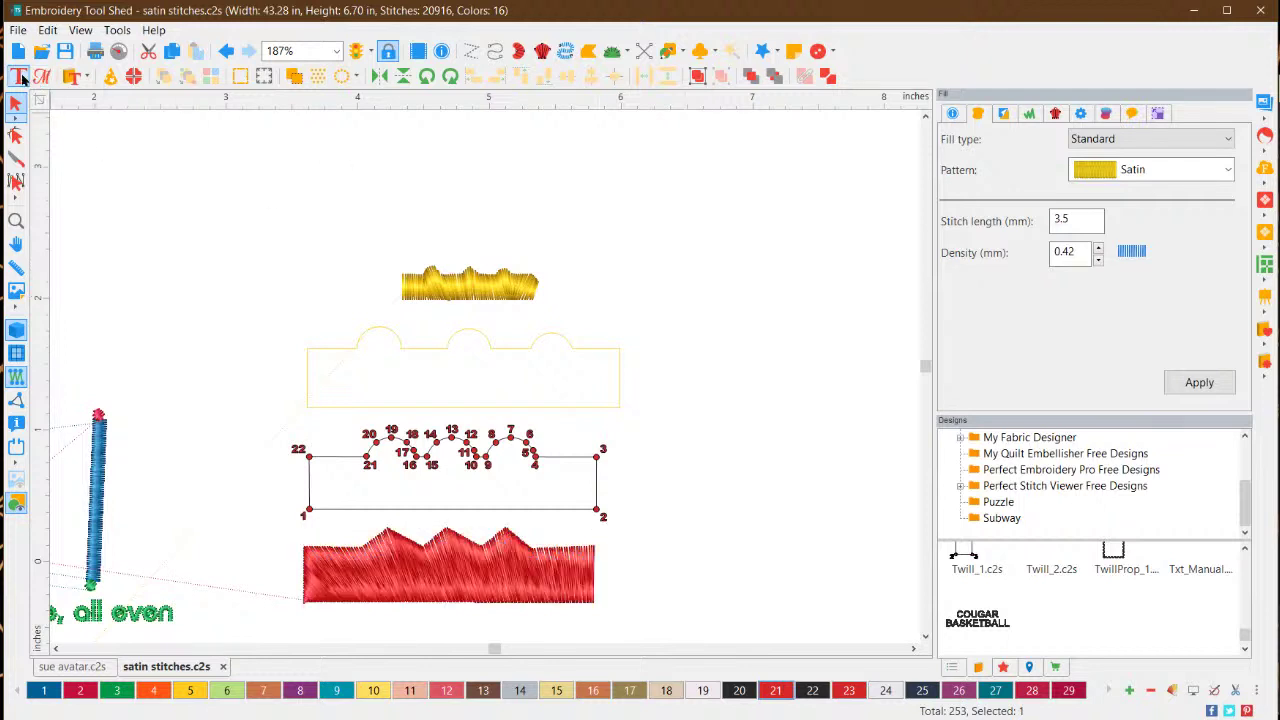
pyautogui.click(608, 209)
pyautogui.write('A')
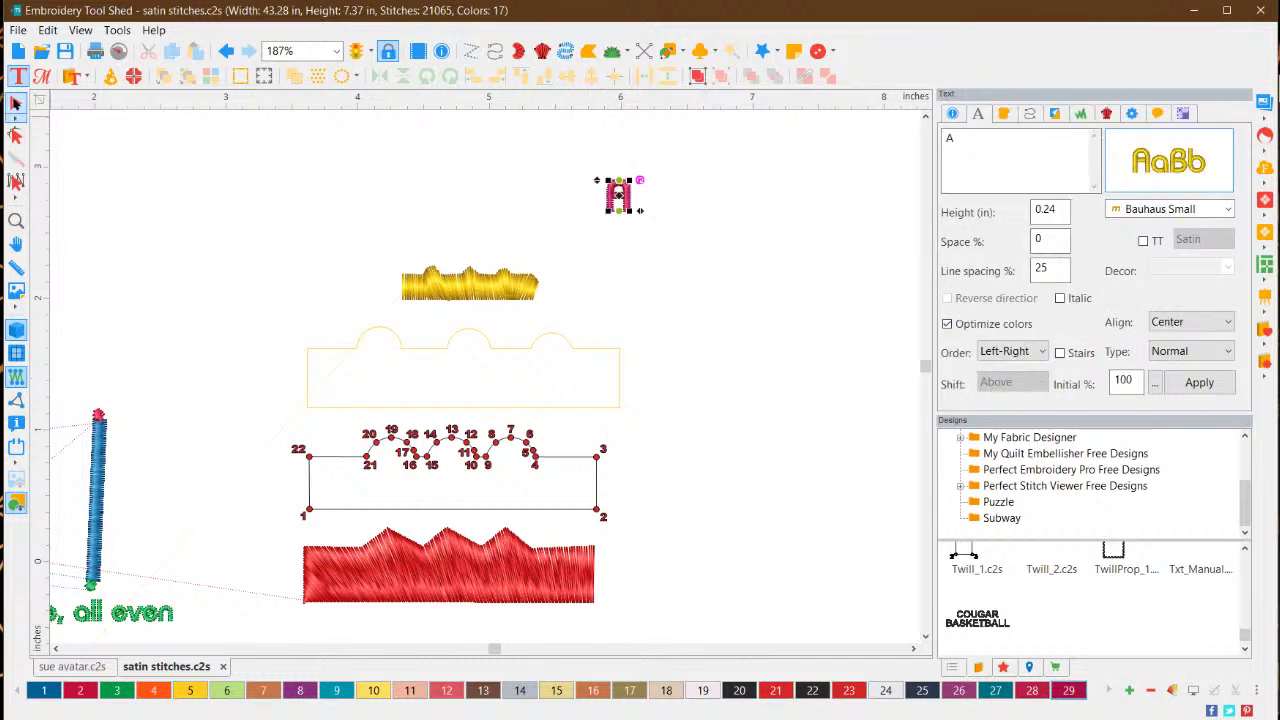
# Enlarge the letter A proportionally to about 1.15 in tall and check the recommended size of its font
pyautogui.click(15, 103)
pyautogui.moveTo(640, 211); pyautogui.dragTo(757, 297)
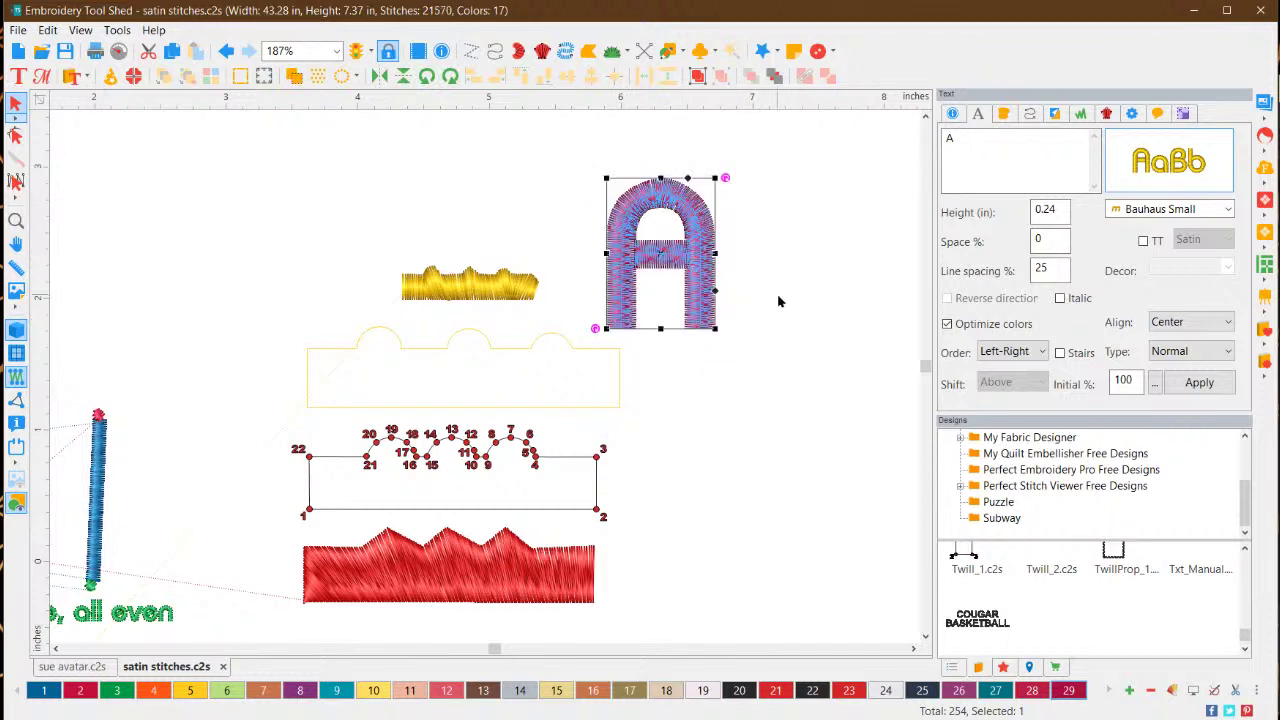
pyautogui.click(779, 301)
pyautogui.click(712, 266)
pyautogui.moveTo(1163, 167)
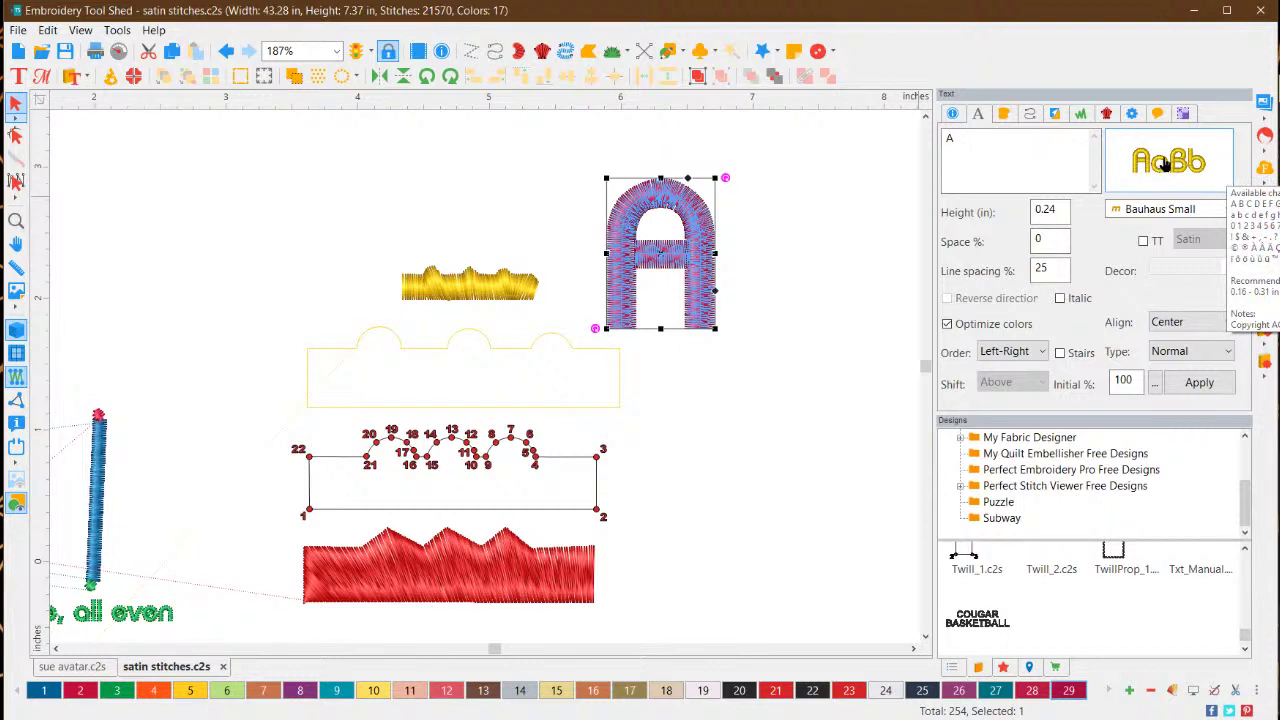
# Move the letter A up and enlarge it proportionally to about 1.28 in wide and 1.8 in tall
pyautogui.moveTo(716, 328); pyautogui.dragTo(741, 363)
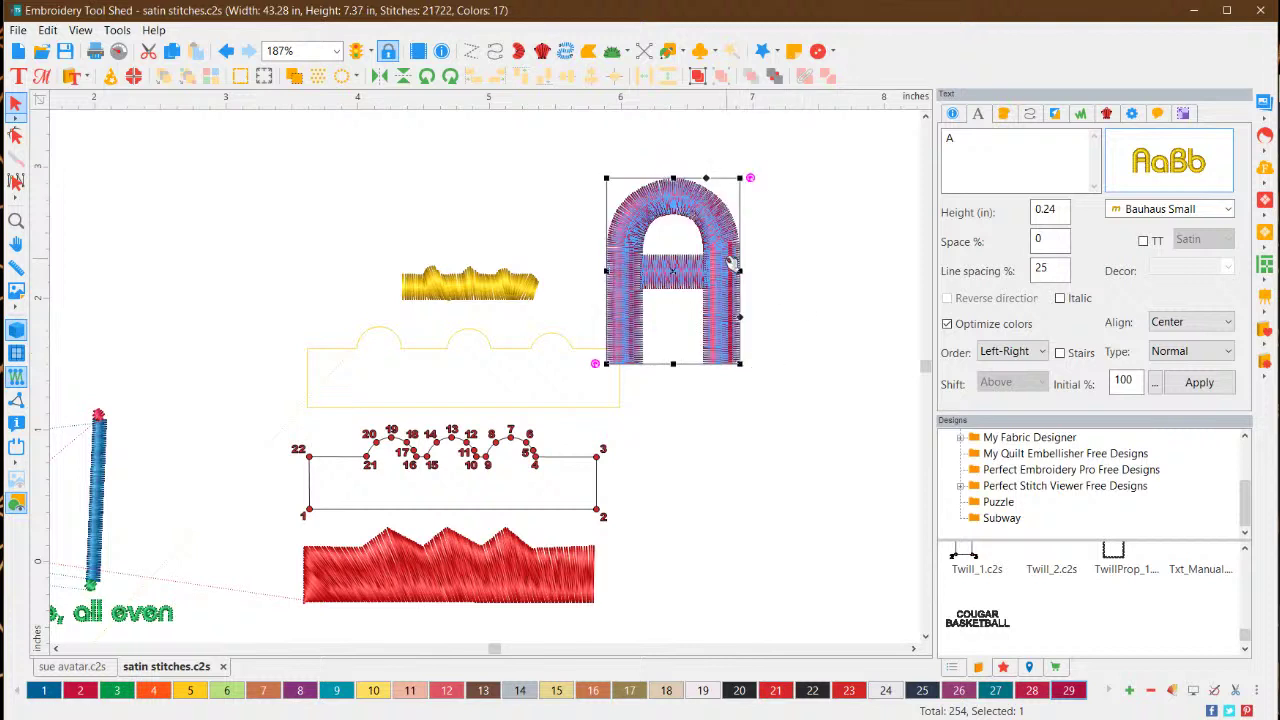
pyautogui.moveTo(738, 268); pyautogui.dragTo(728, 214)
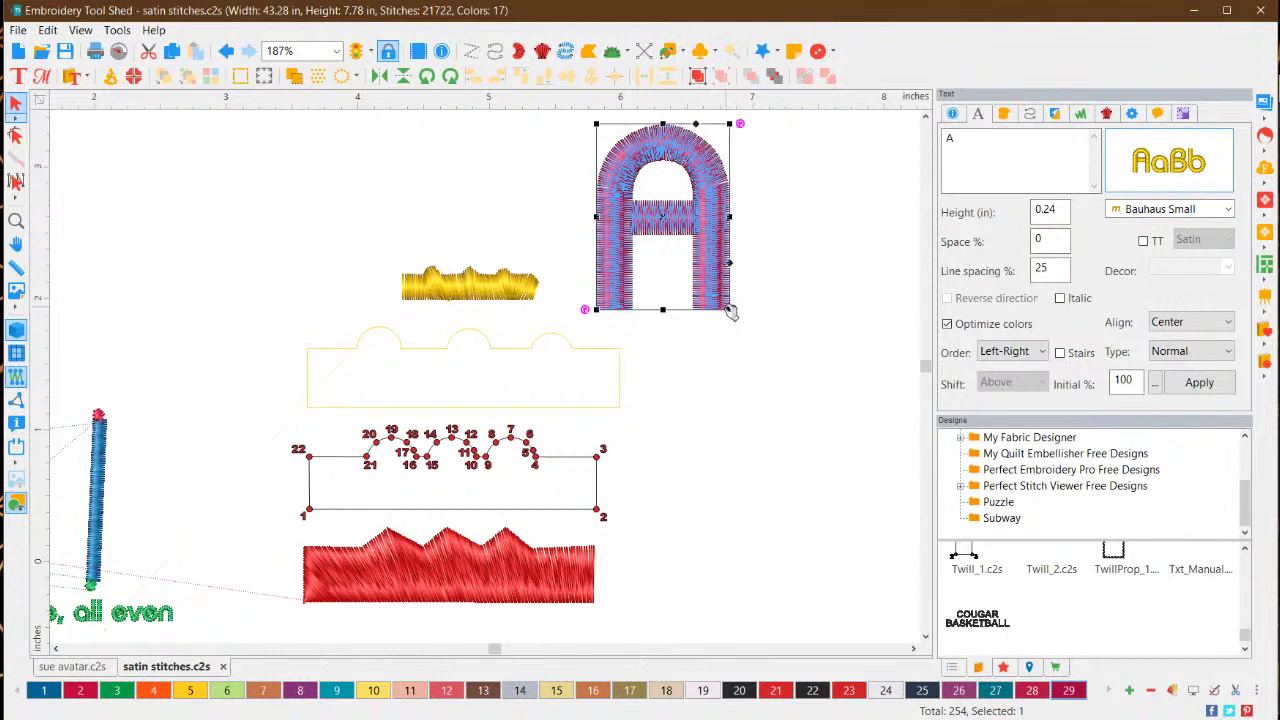
pyautogui.moveTo(729, 309); pyautogui.dragTo(765, 361)
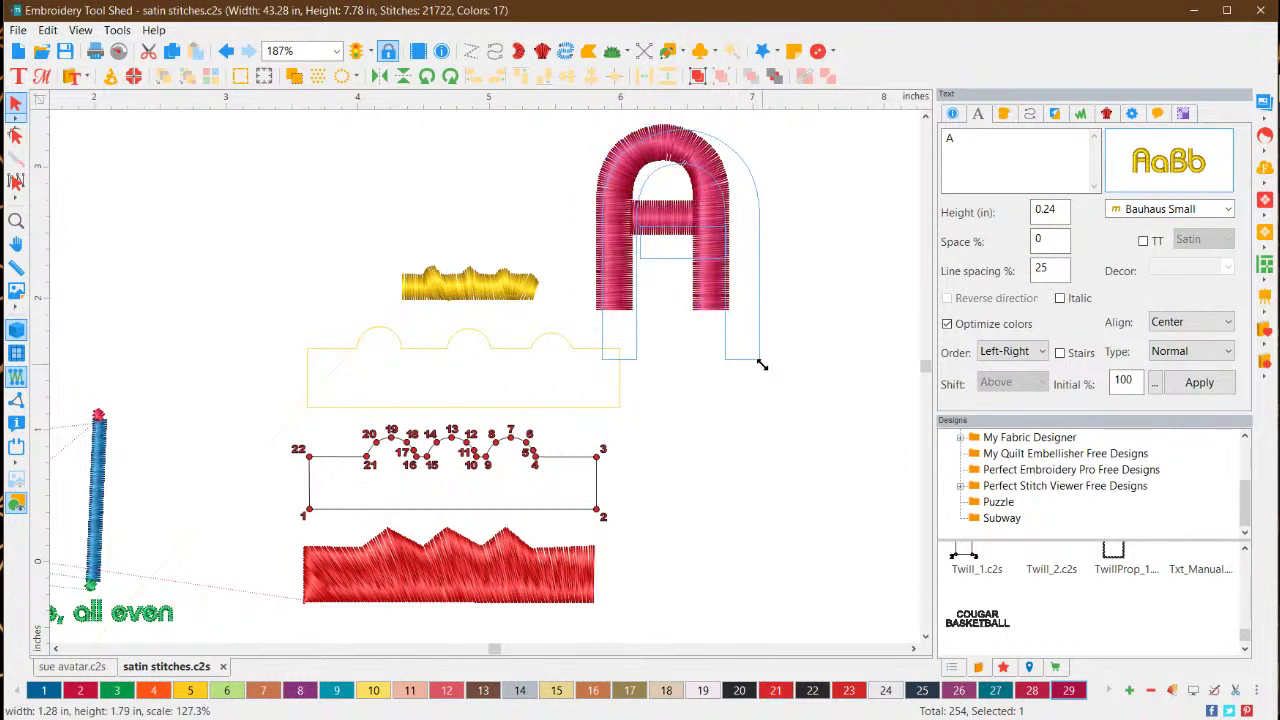
pyautogui.click(787, 277)
pyautogui.click(741, 280)
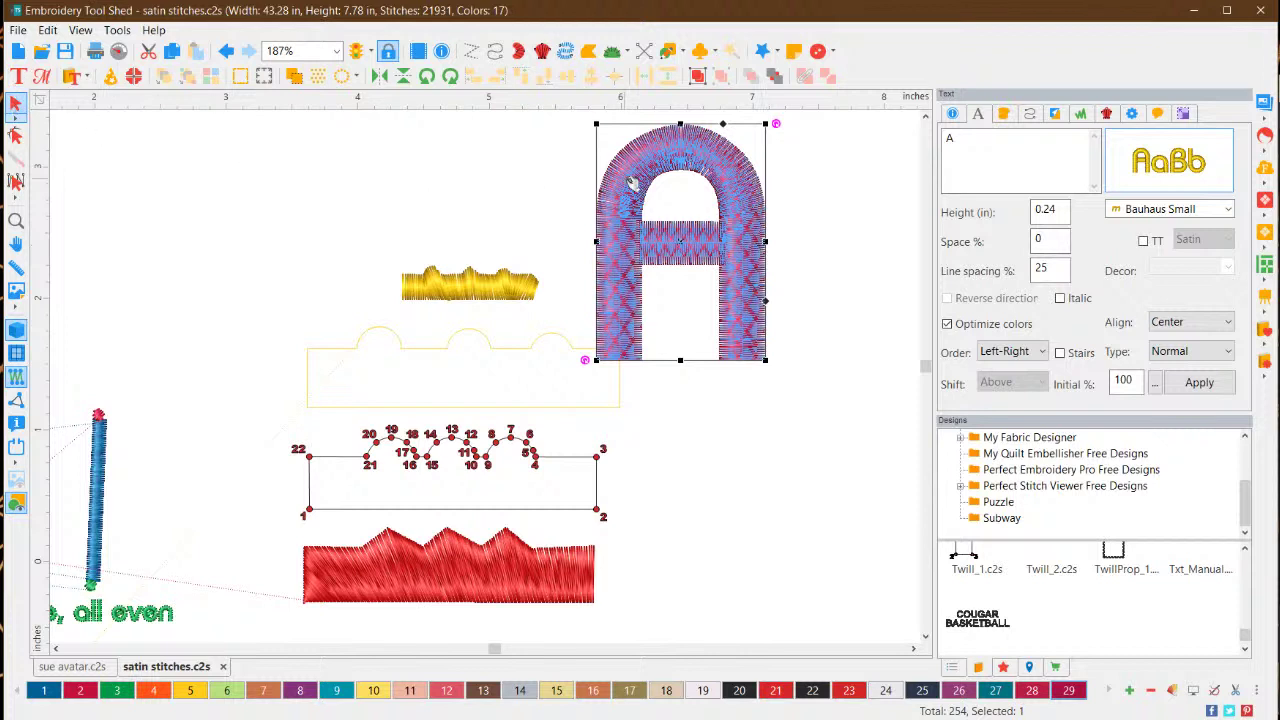
pyautogui.click(666, 177)
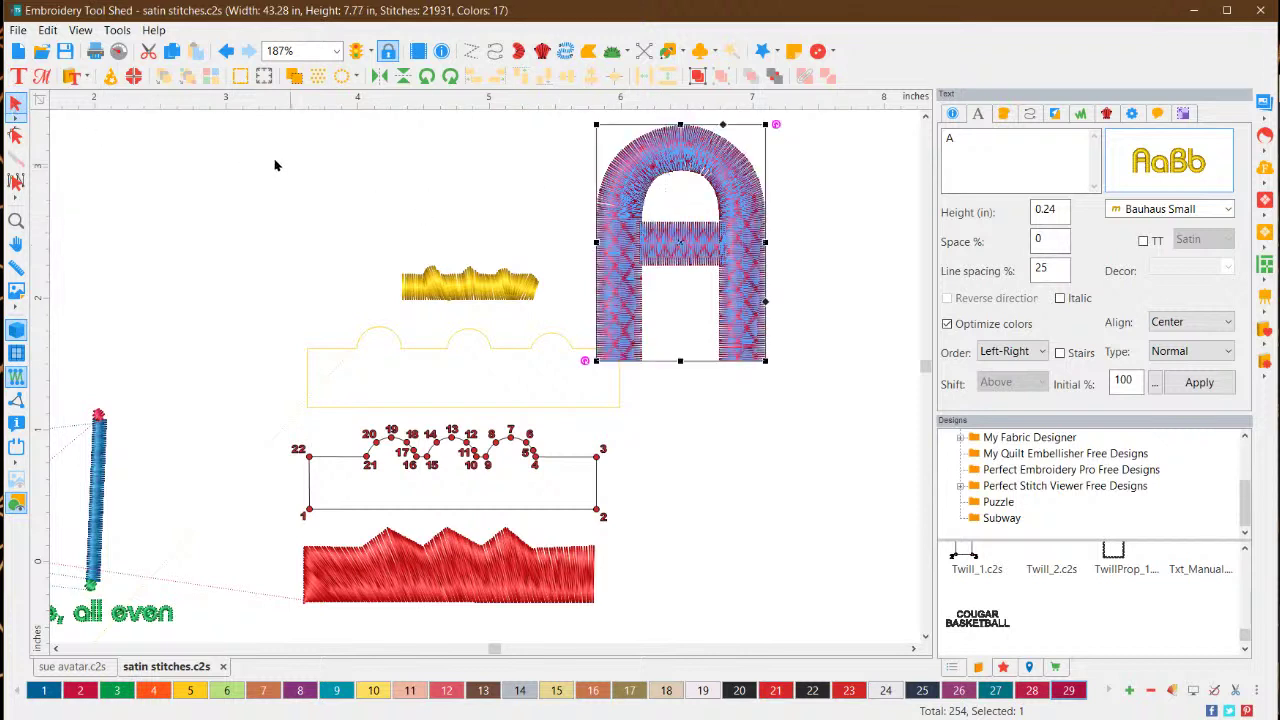
# Stretch the letter A horizontally with the Text tool to about 2.3 in wide, keeping its height, and deselect it
pyautogui.click(21, 77)
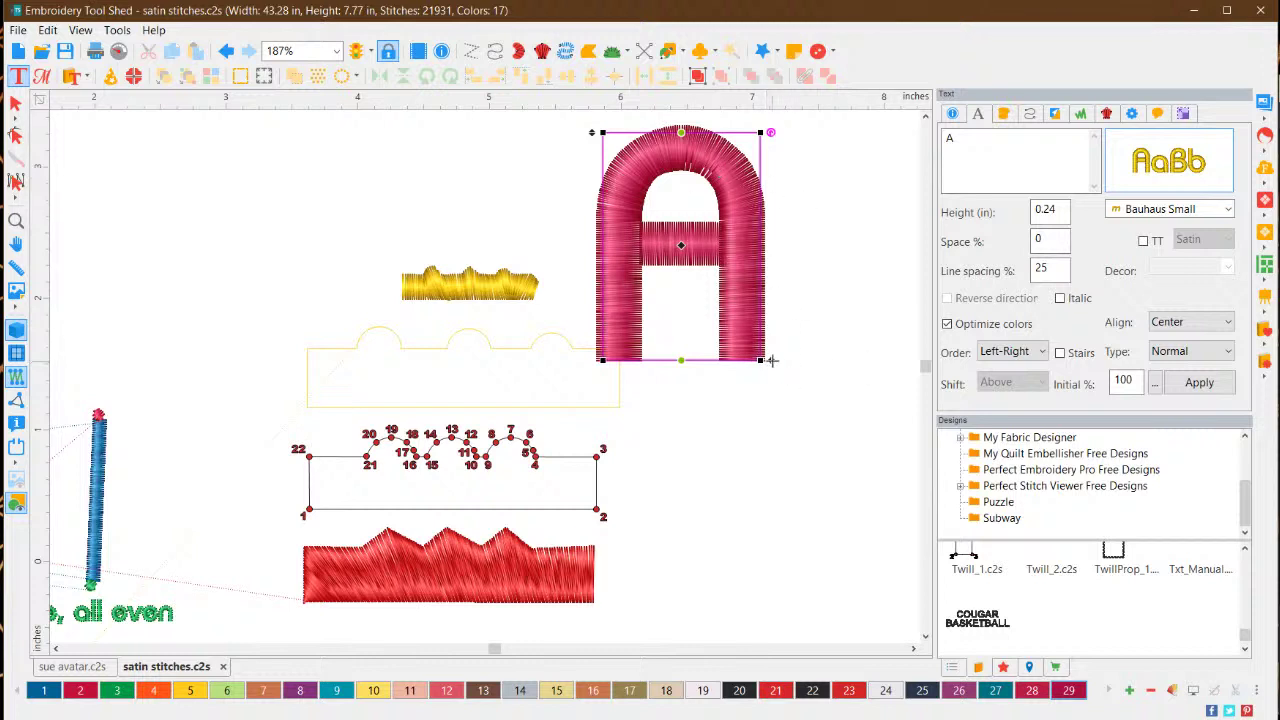
pyautogui.moveTo(771, 360); pyautogui.dragTo(893, 360)
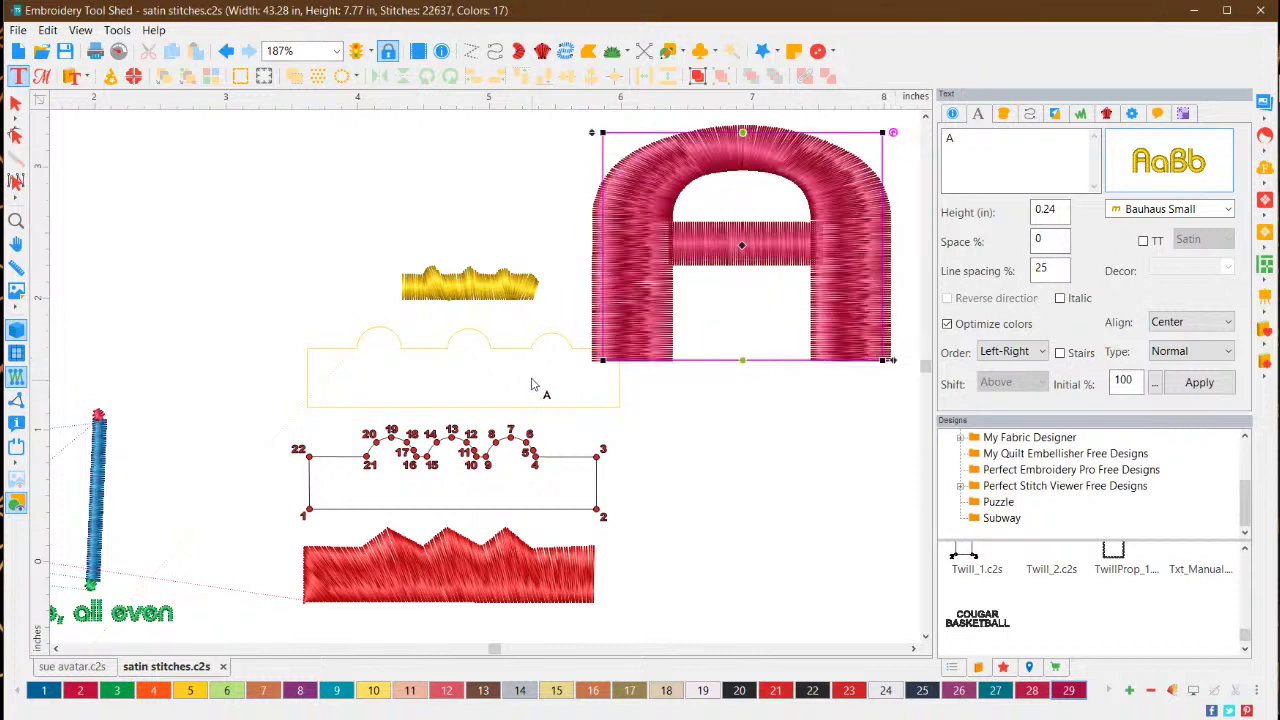
pyautogui.click(15, 103)
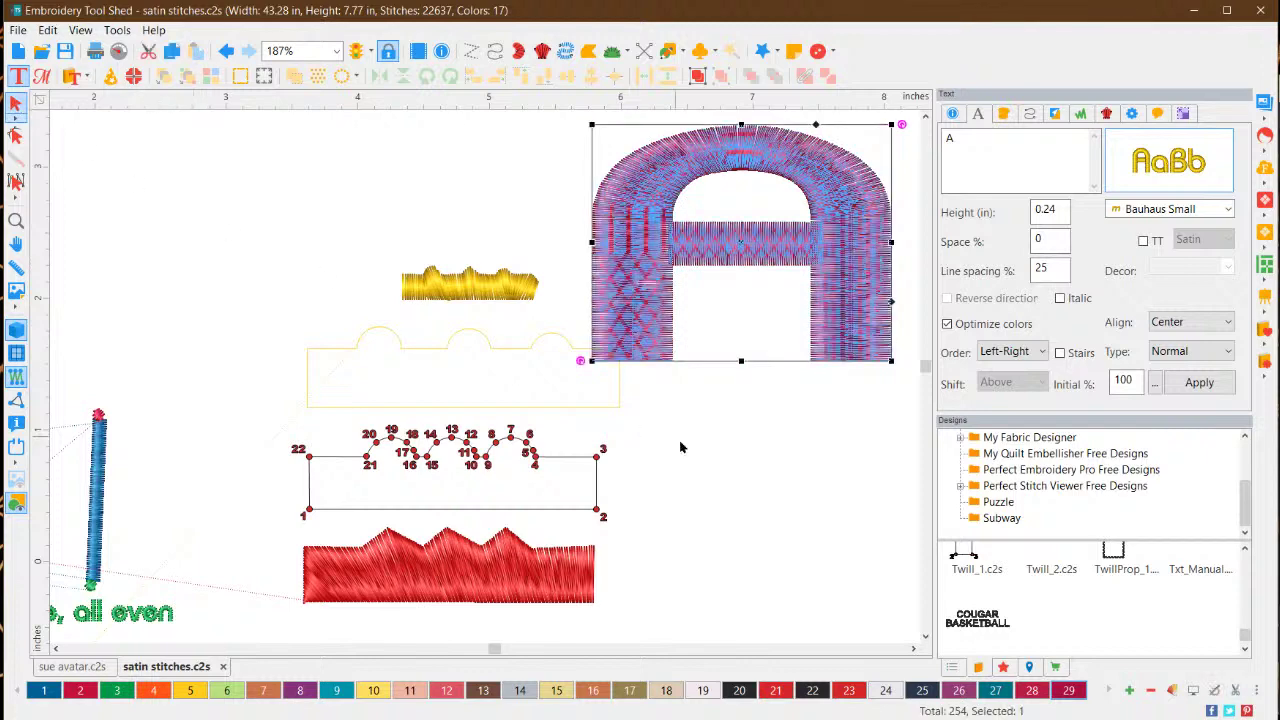
pyautogui.click(710, 449)
# Select and deselect the widened letter A to examine the satin stitches in its legs and arch
pyautogui.click(638, 291)
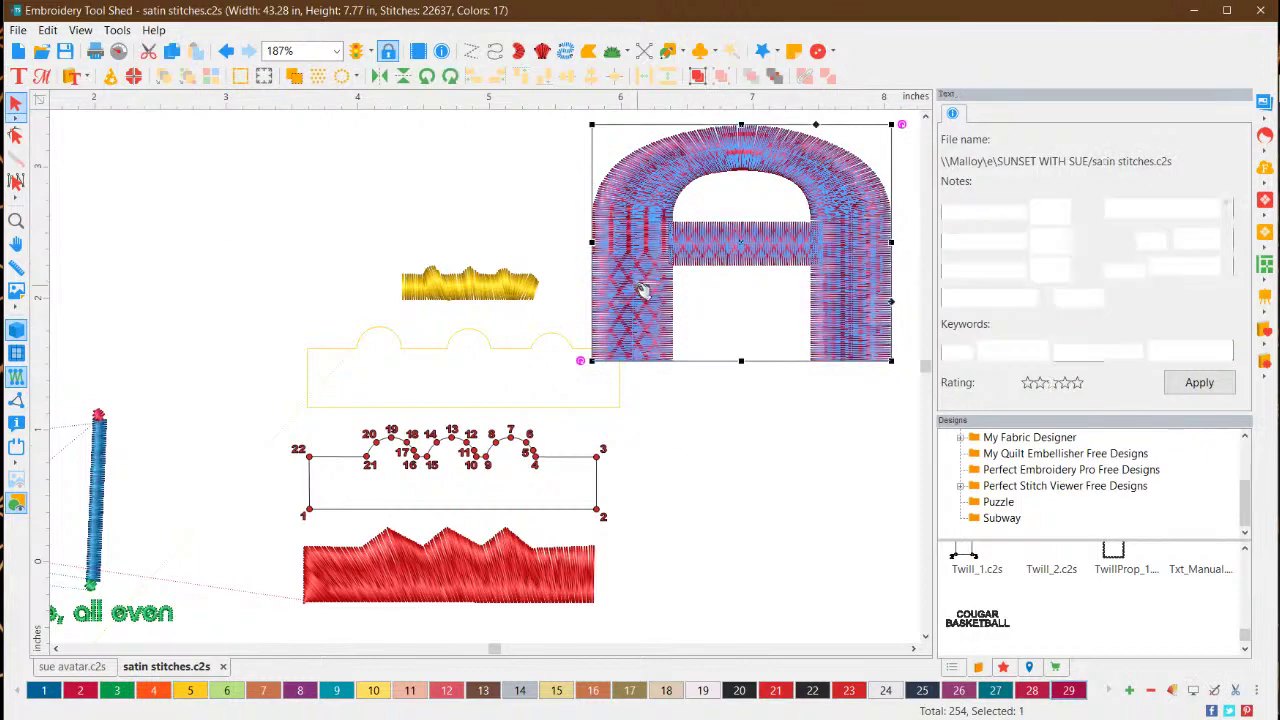
pyautogui.click(801, 441)
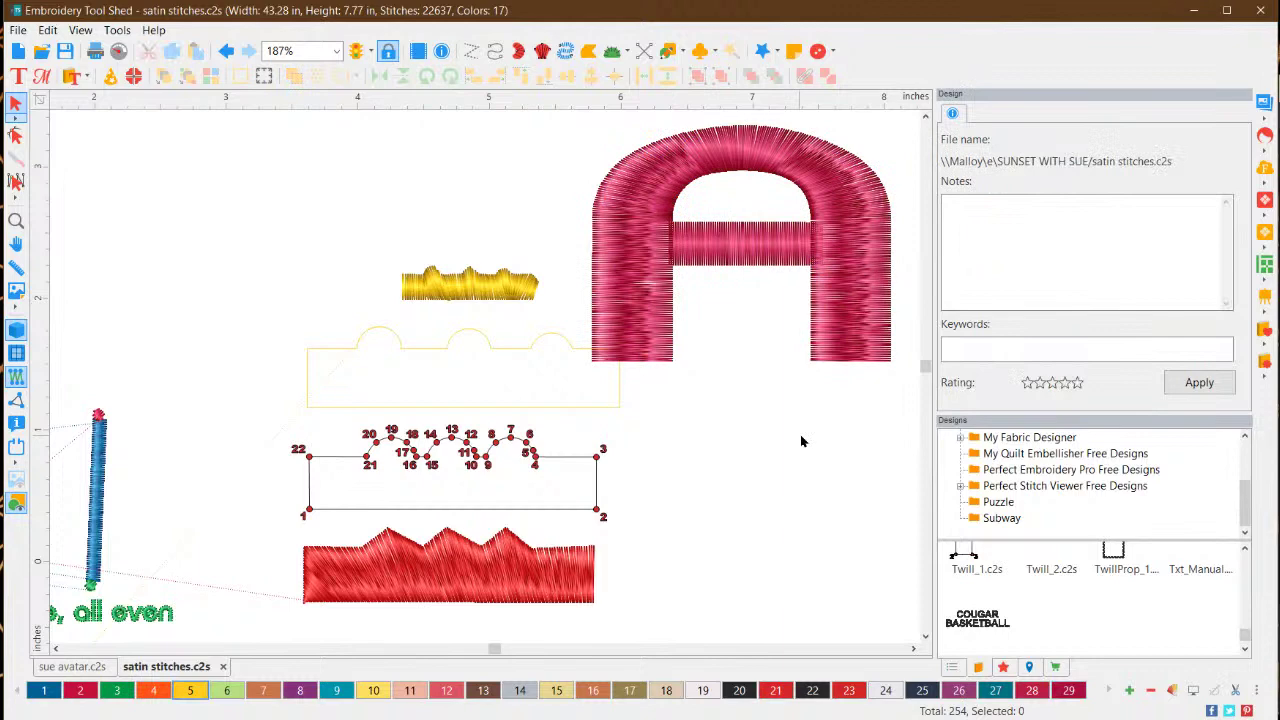
pyautogui.click(860, 282)
pyautogui.click(825, 487)
pyautogui.click(645, 317)
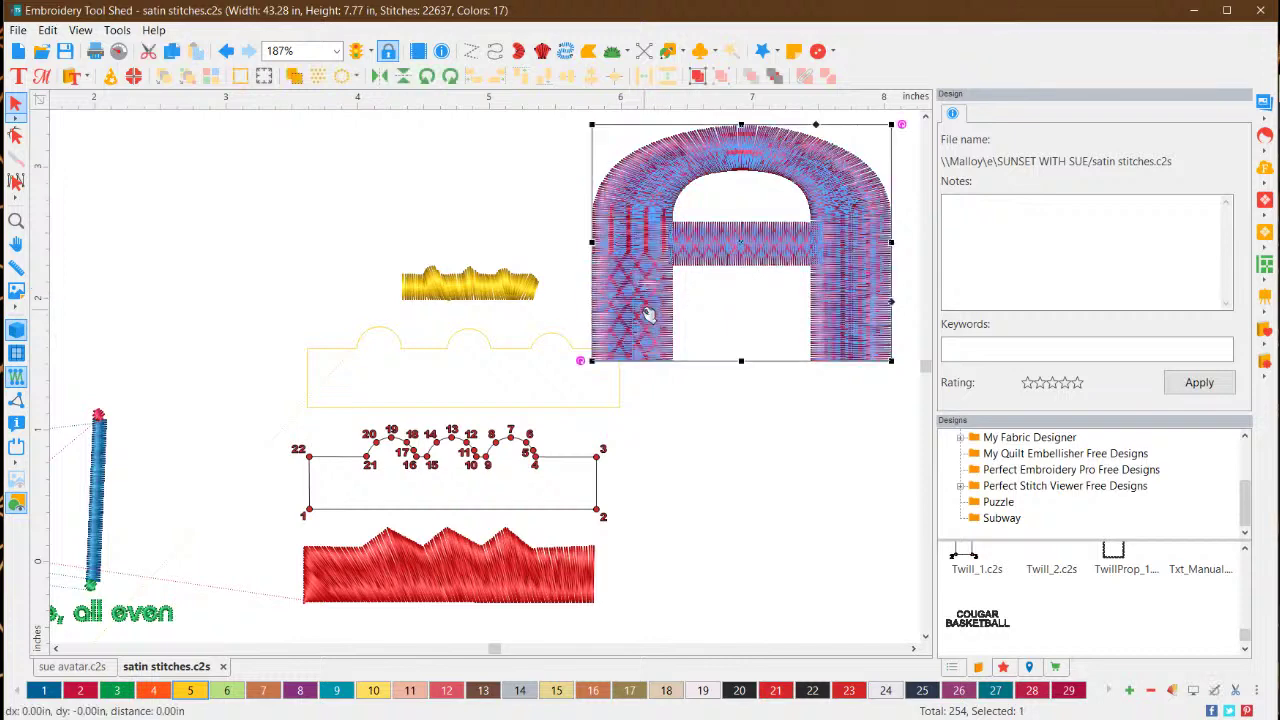
pyautogui.click(698, 452)
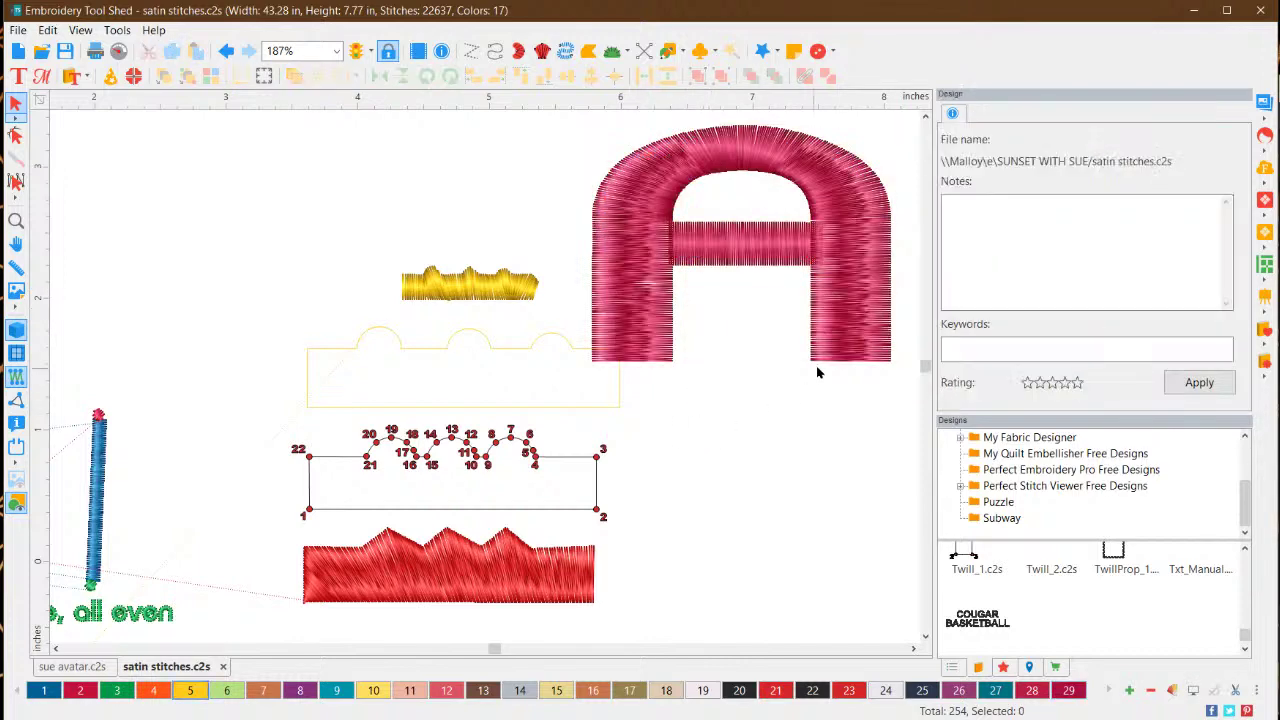
# Change the letter A's font from the small lettering to Playbill and clear the selection
pyautogui.click(872, 329)
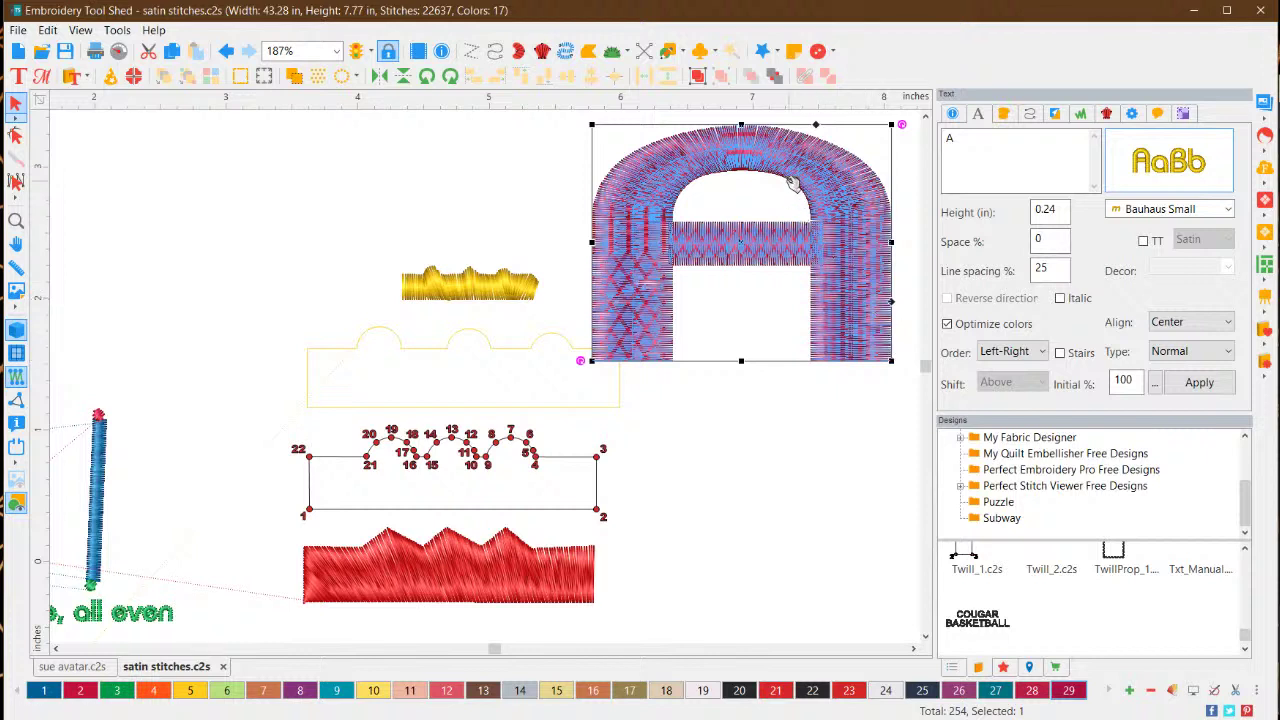
pyautogui.click(1200, 208)
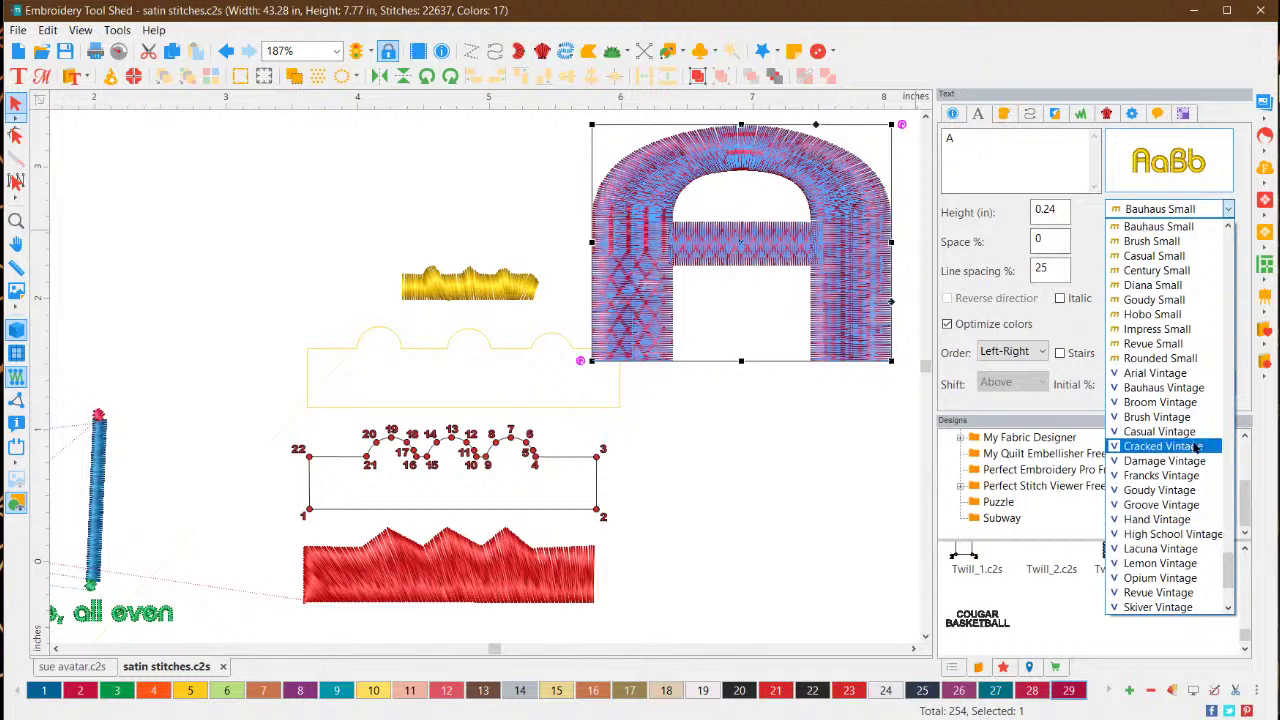
pyautogui.scroll(8, 1203, 385)
pyautogui.scroll(15, 1203, 385)
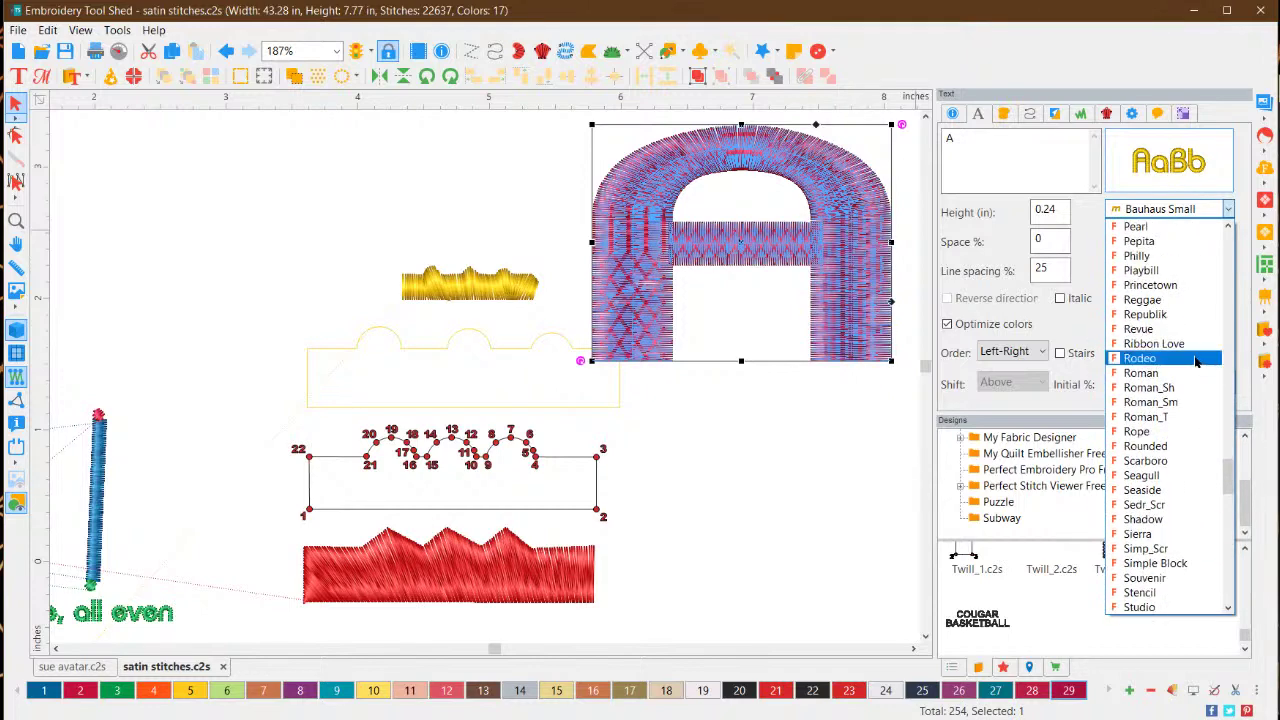
pyautogui.click(1140, 270)
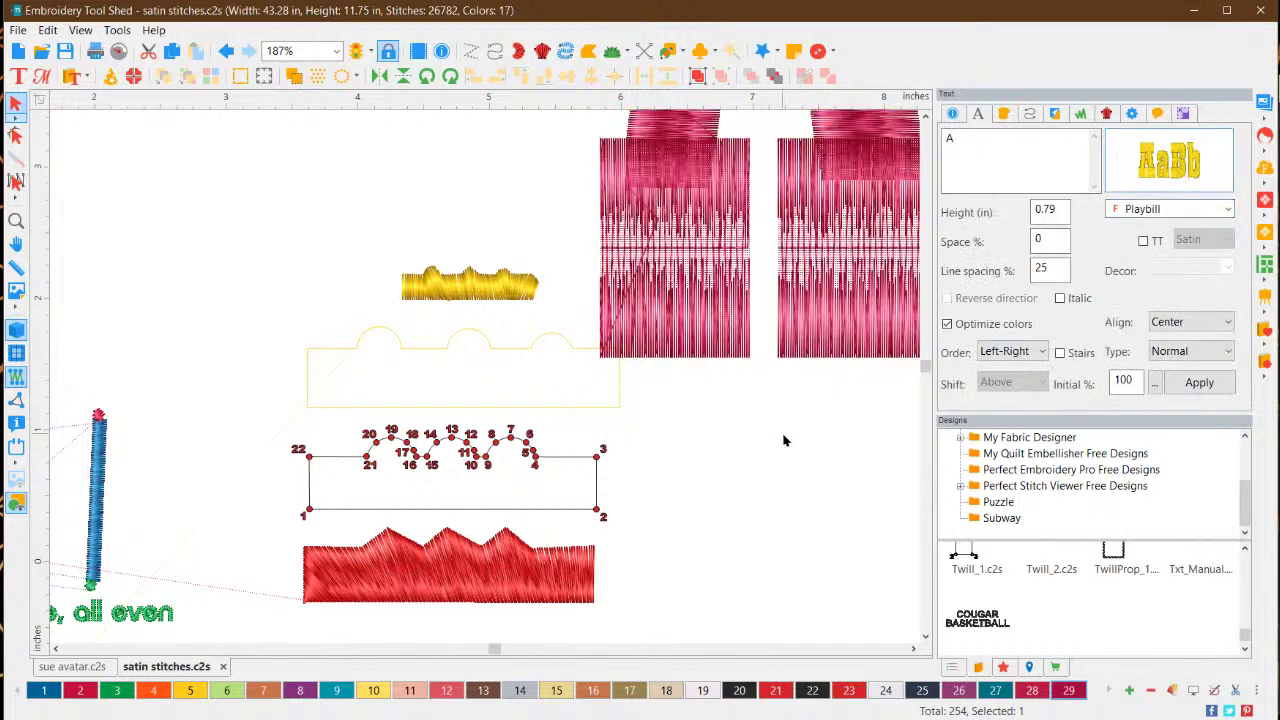
pyautogui.click(784, 440)
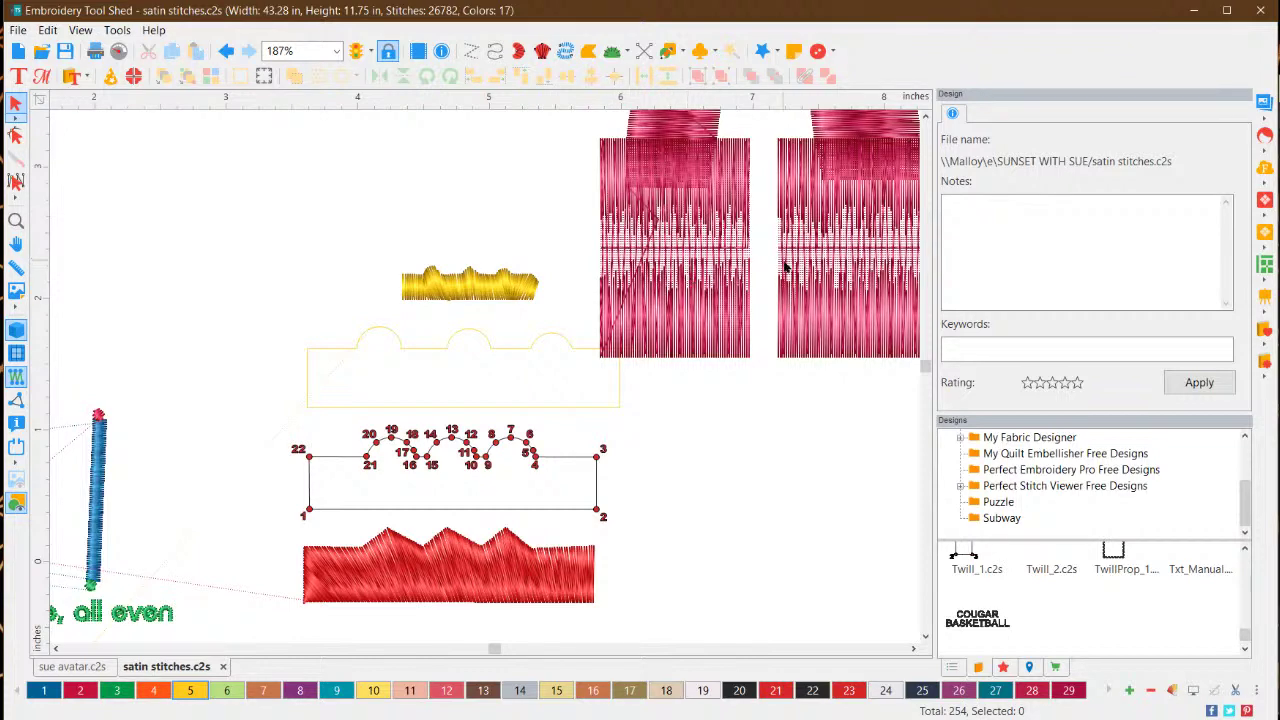
# Move the letter A horizontally to the right by about 0.8 in and deselect it
pyautogui.click(688, 262)
pyautogui.scroll(-2, 743, 265)
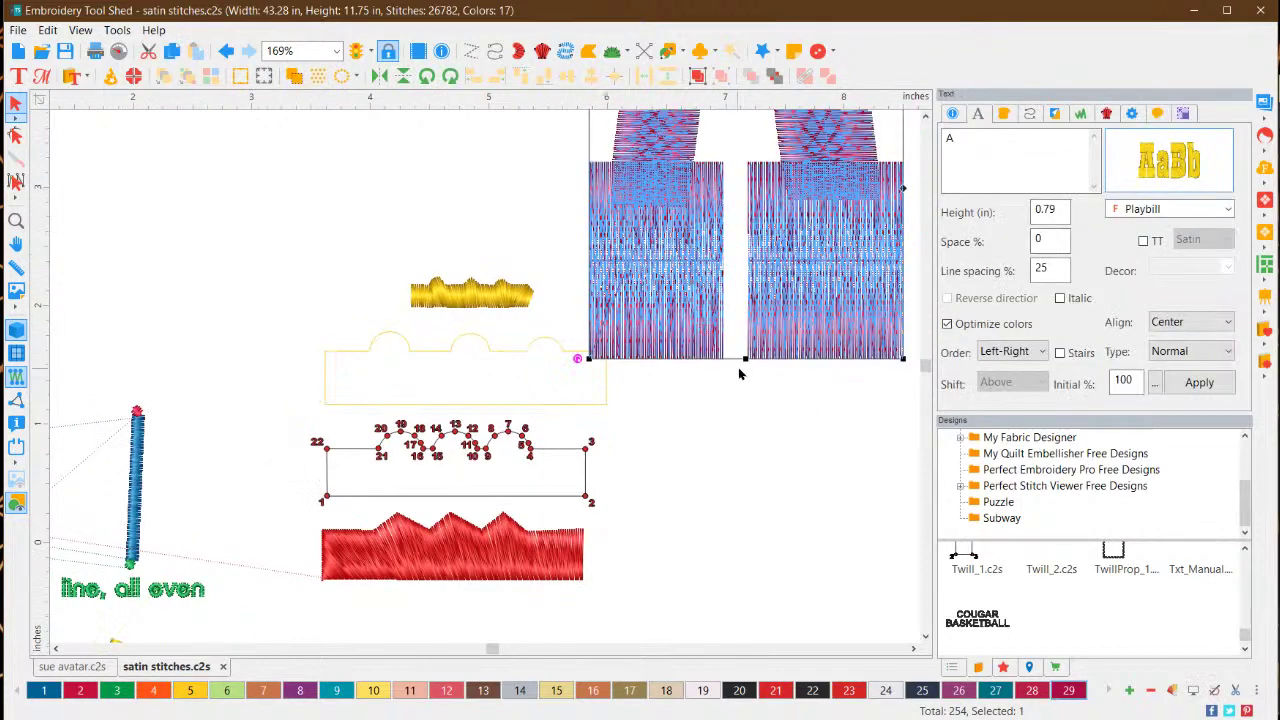
pyautogui.scroll(-4, 743, 265)
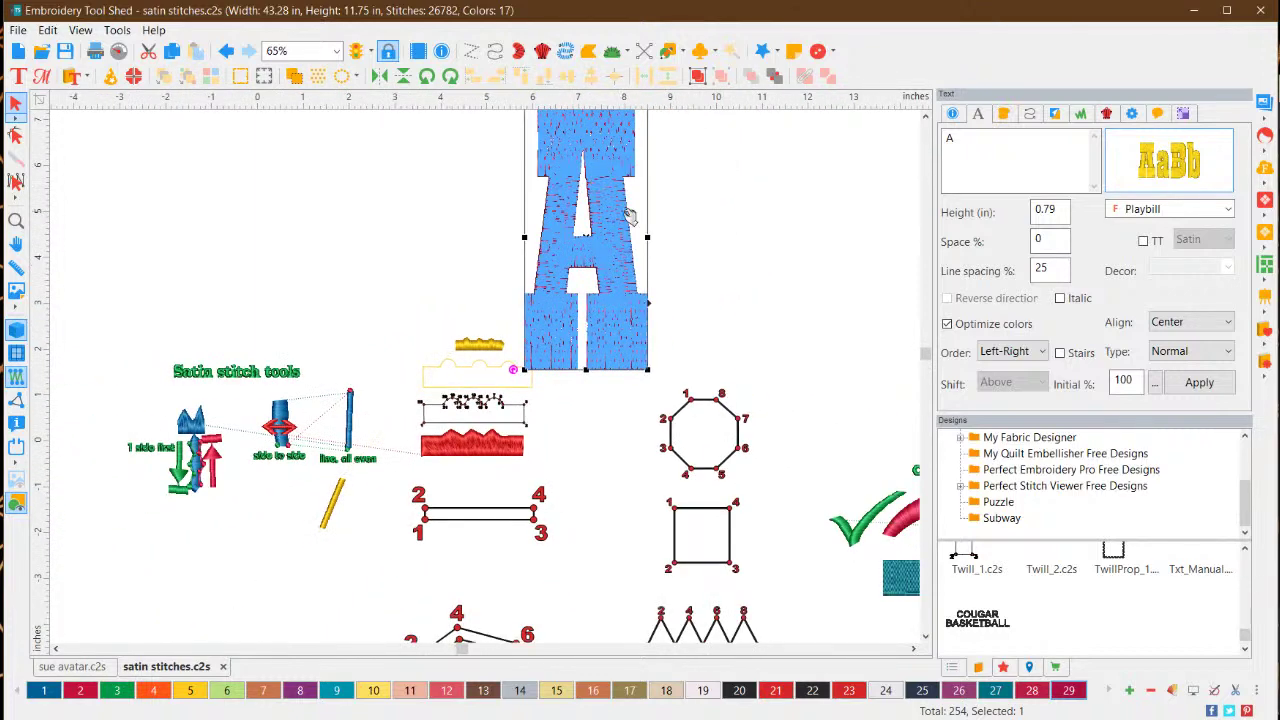
pyautogui.moveTo(620, 225); pyautogui.dragTo(657, 225)
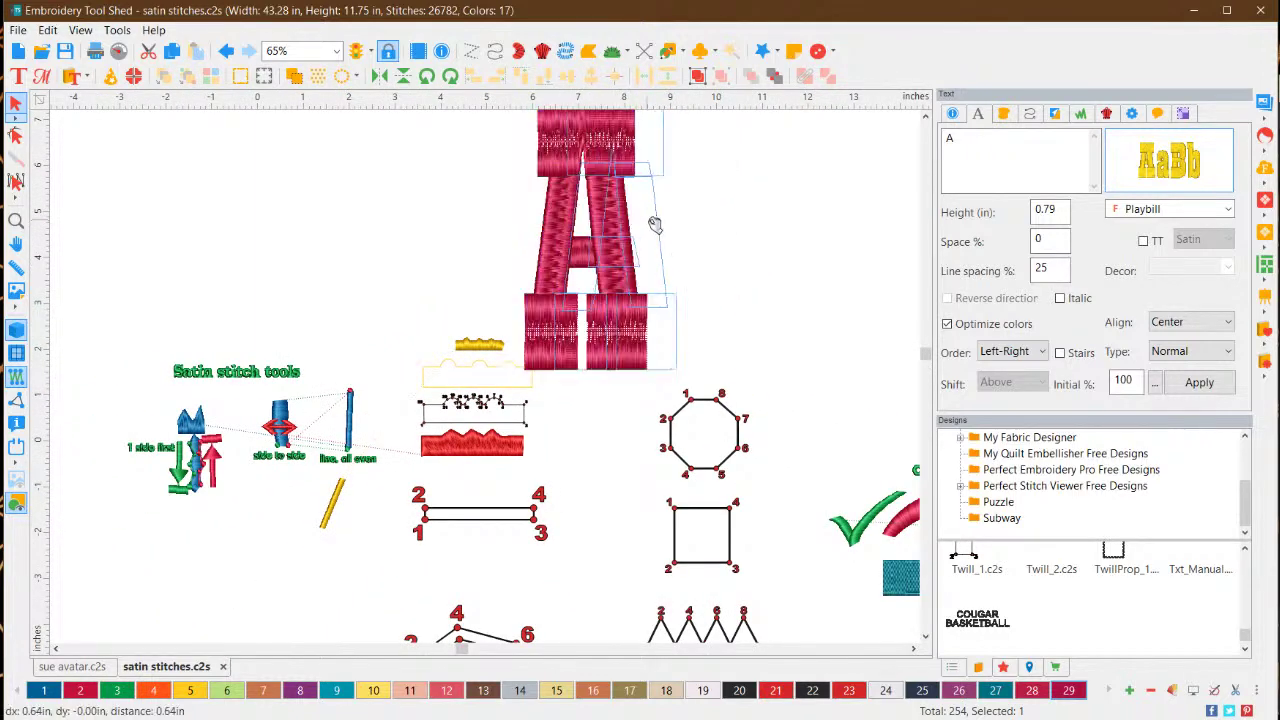
pyautogui.click(764, 241)
pyautogui.scroll(1, 736, 271)
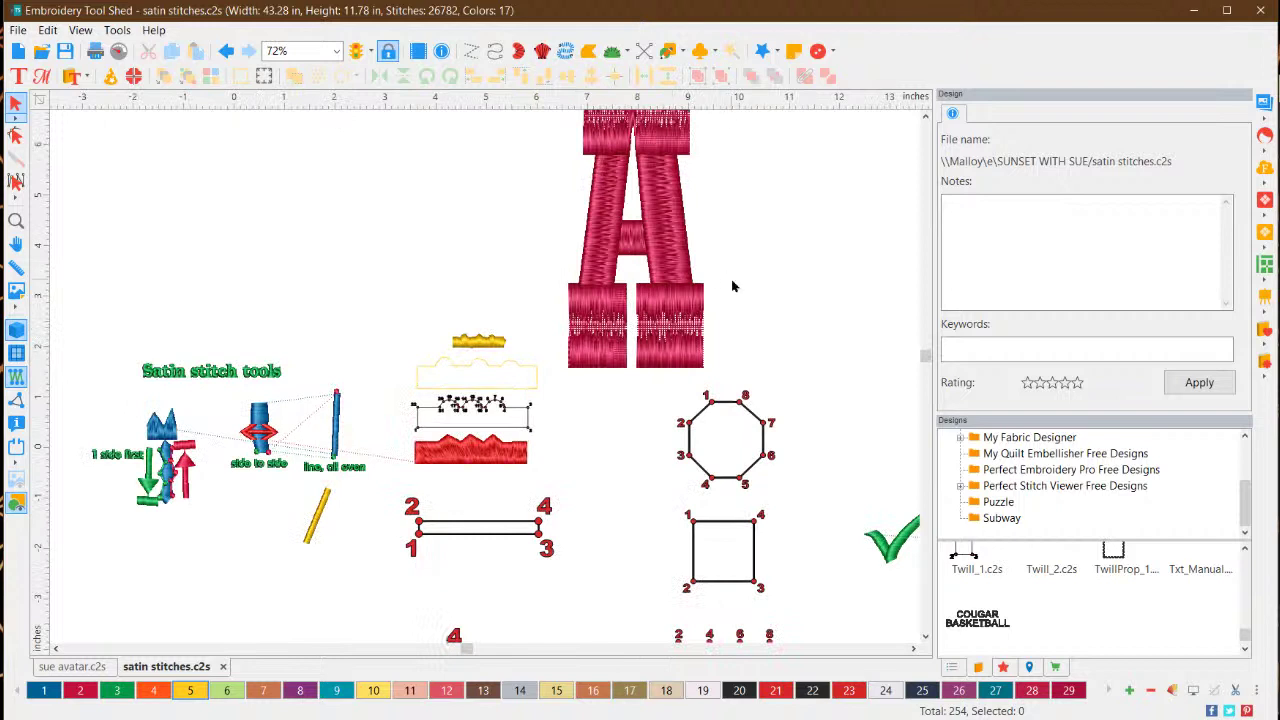
pyautogui.scroll(-1, 732, 287)
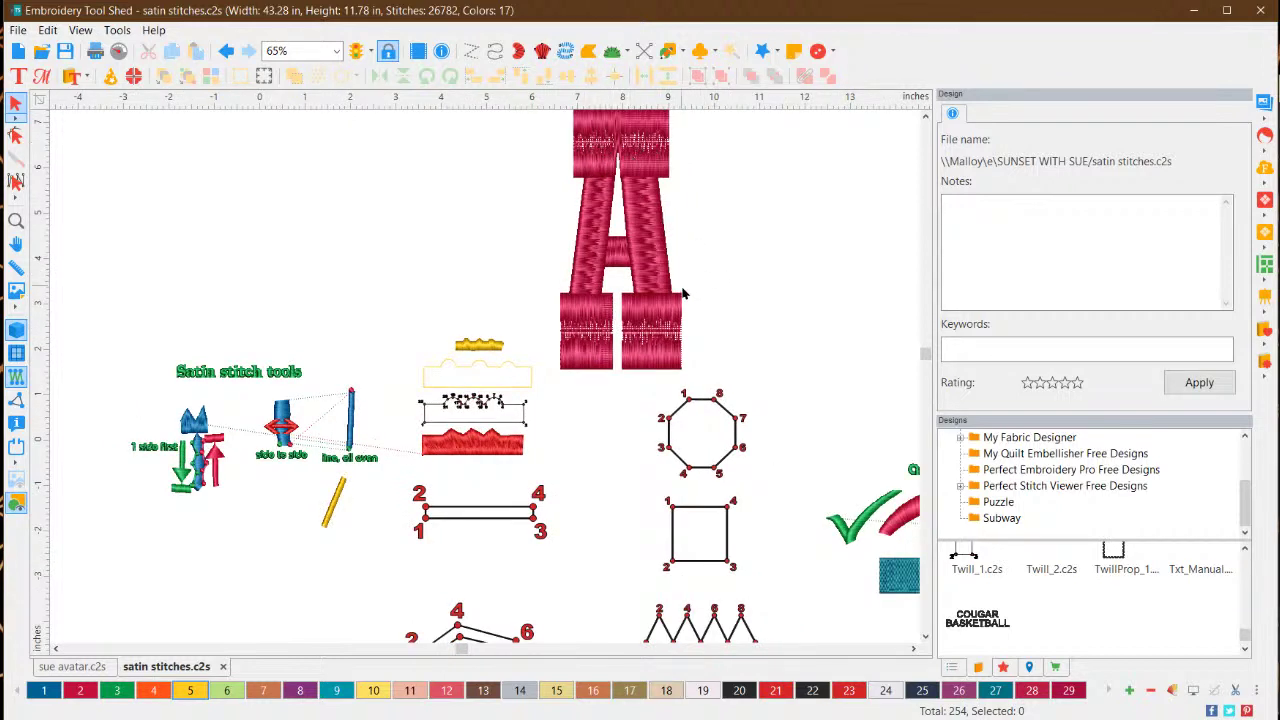
# Inspect the letter A's width and height in its transform properties, then clear the selection
pyautogui.click(663, 322)
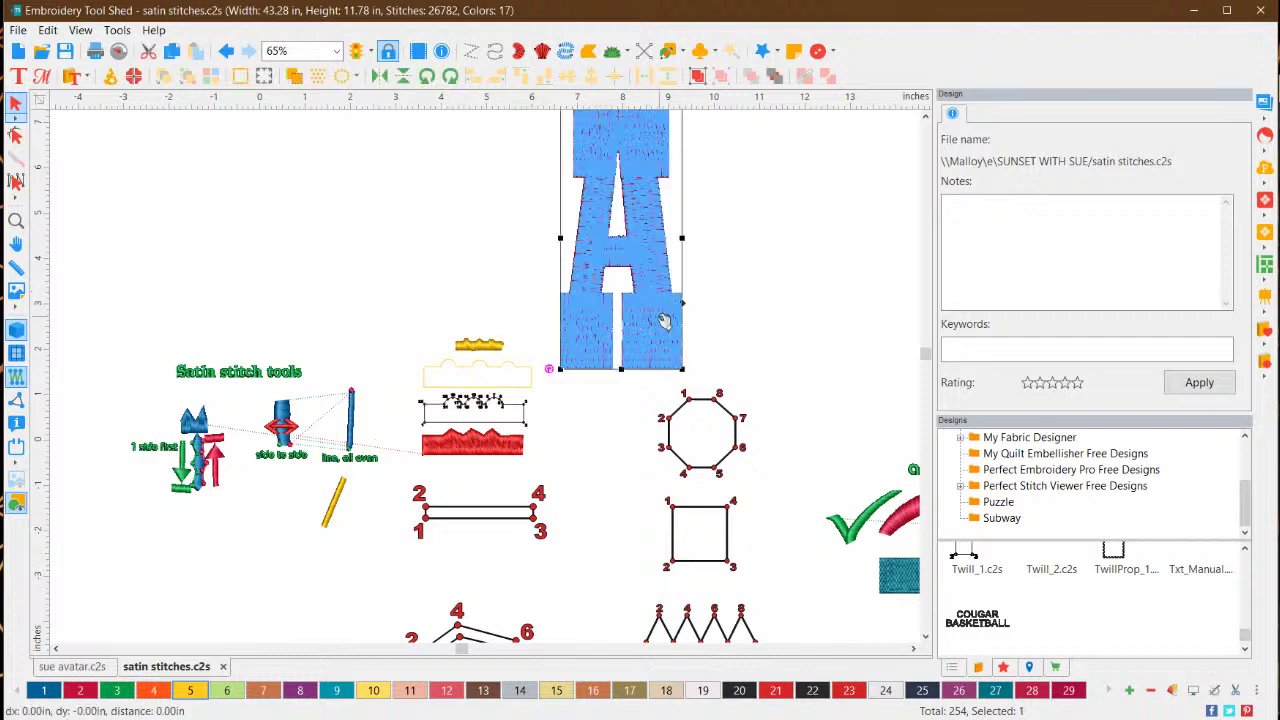
pyautogui.click(1185, 114)
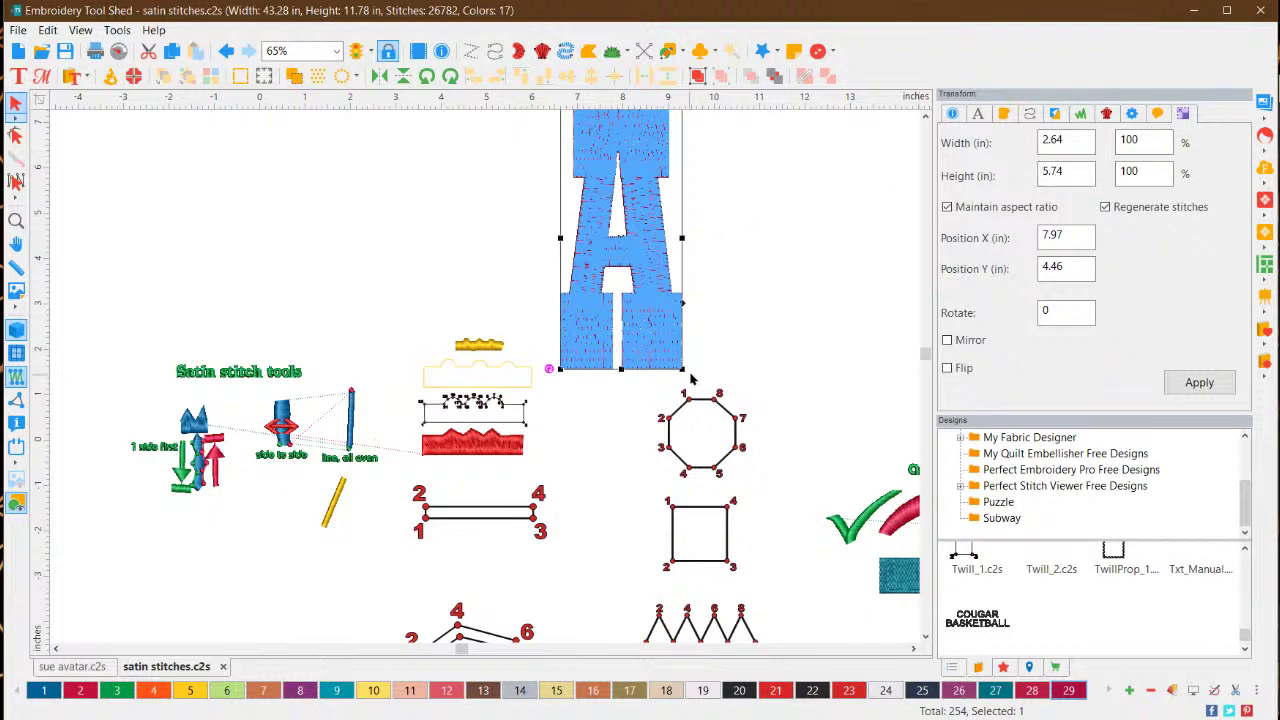
pyautogui.click(731, 314)
pyautogui.click(665, 320)
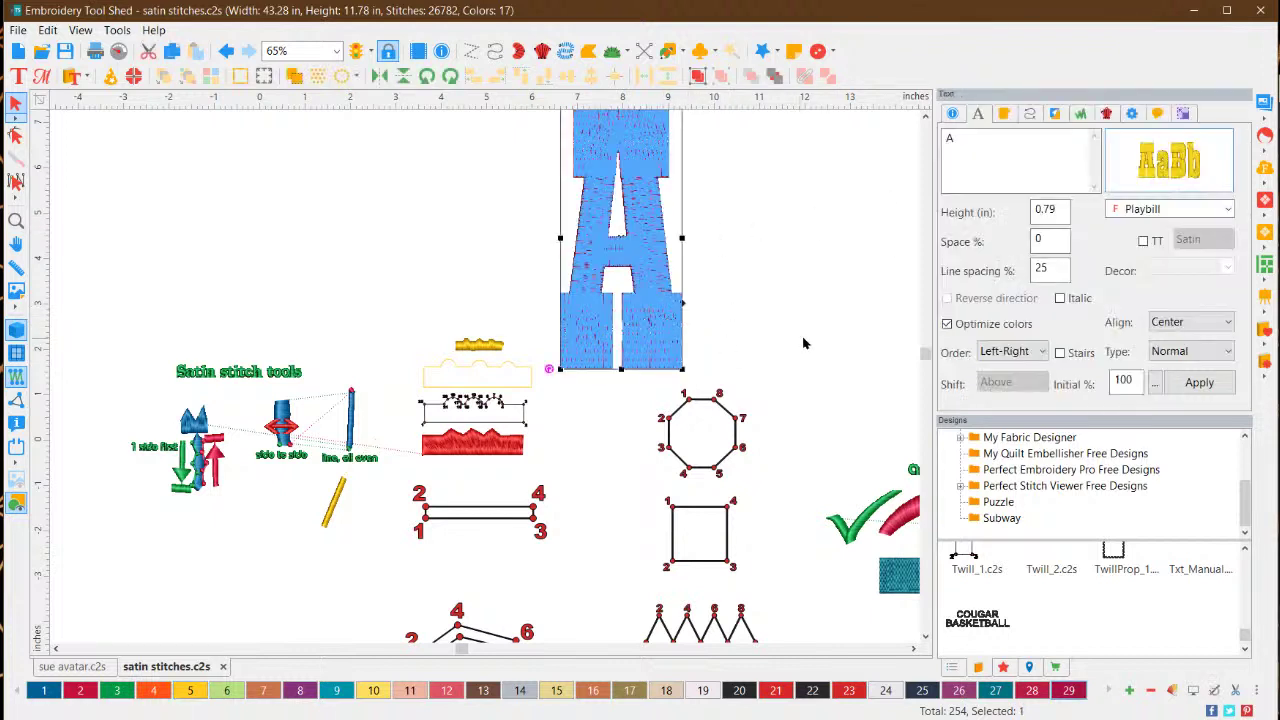
pyautogui.press('Escape')
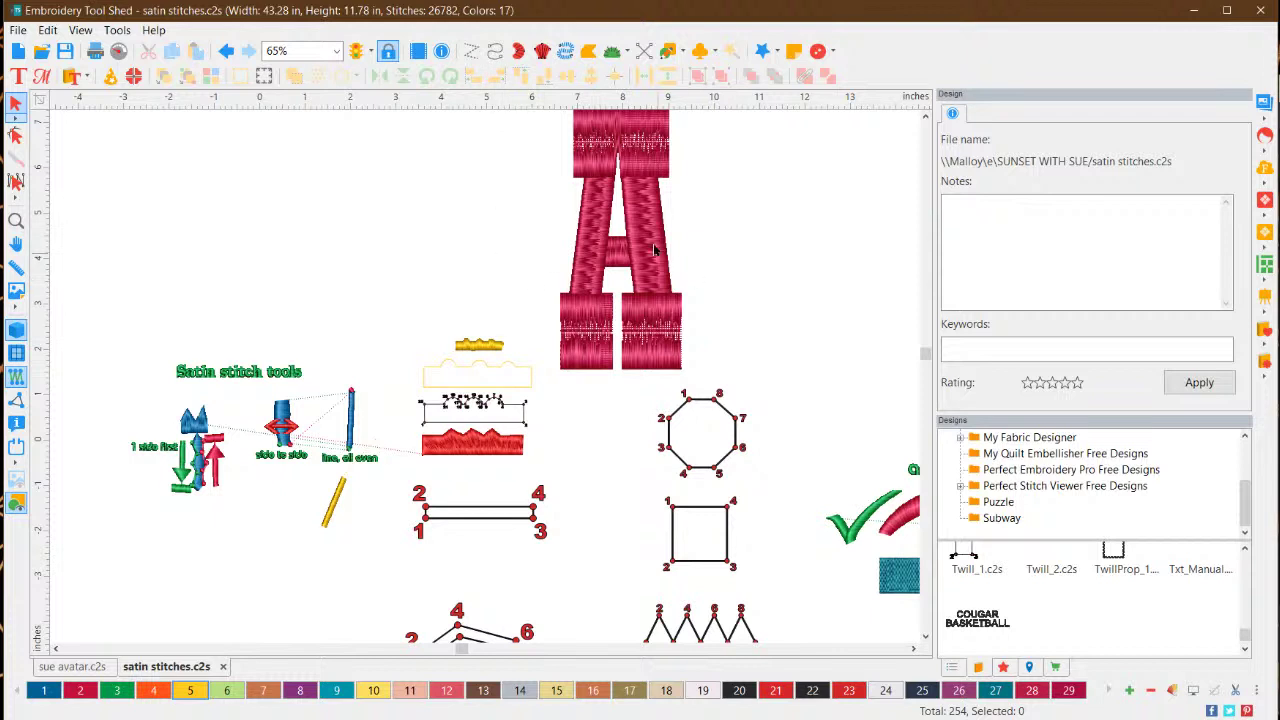
# Reduce only the letter A's height to about 4.3 in, keeping its width, and deselect it
pyautogui.click(676, 344)
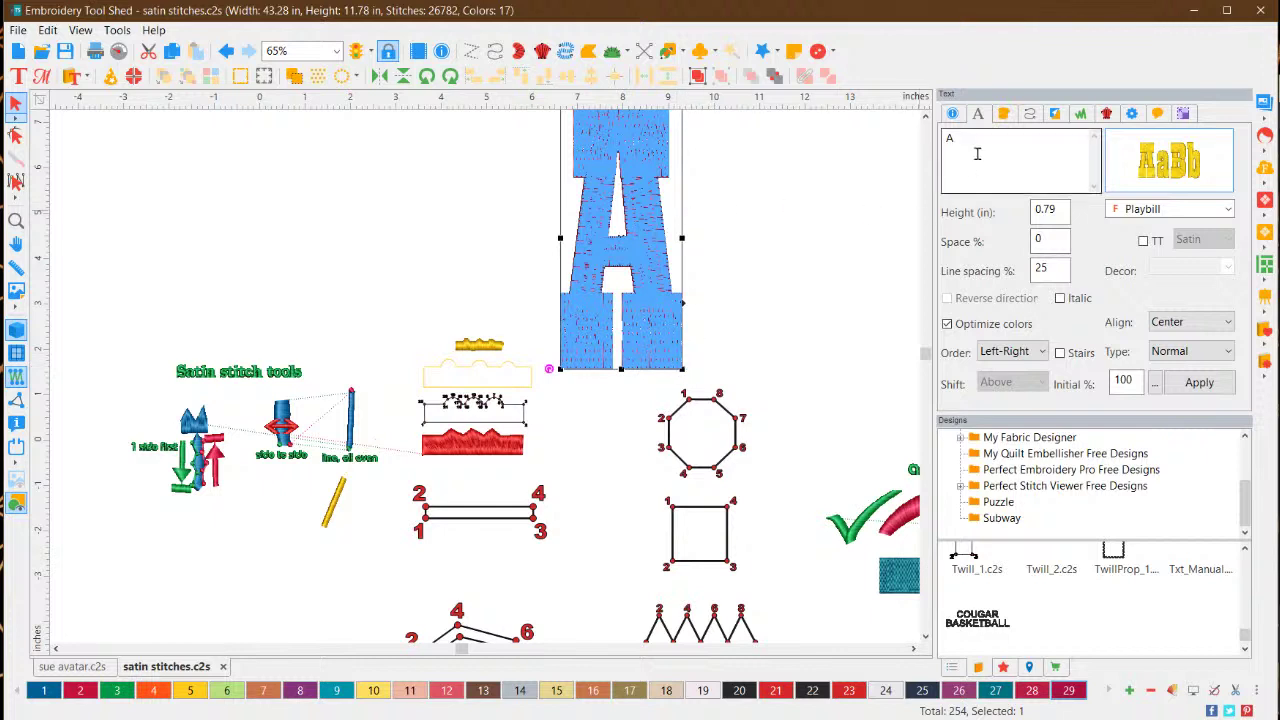
pyautogui.click(925, 116)
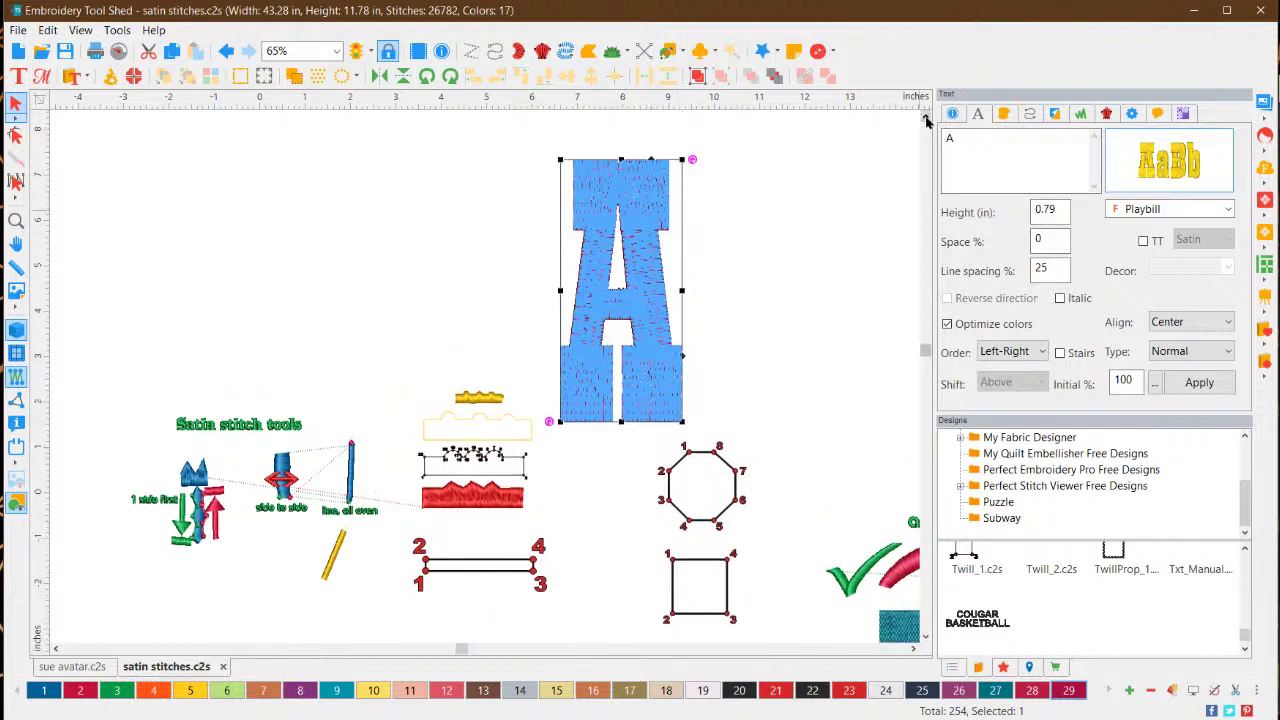
pyautogui.click(627, 160)
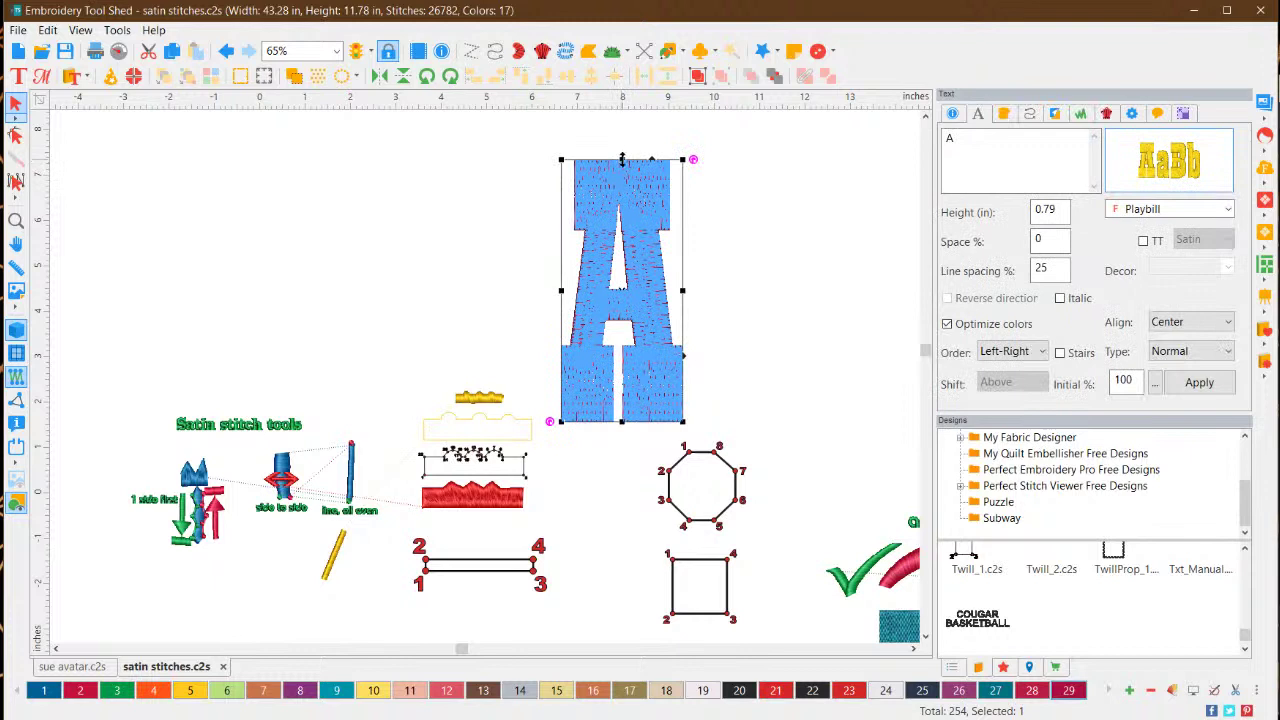
pyautogui.moveTo(622, 161); pyautogui.dragTo(625, 228)
pyautogui.click(763, 294)
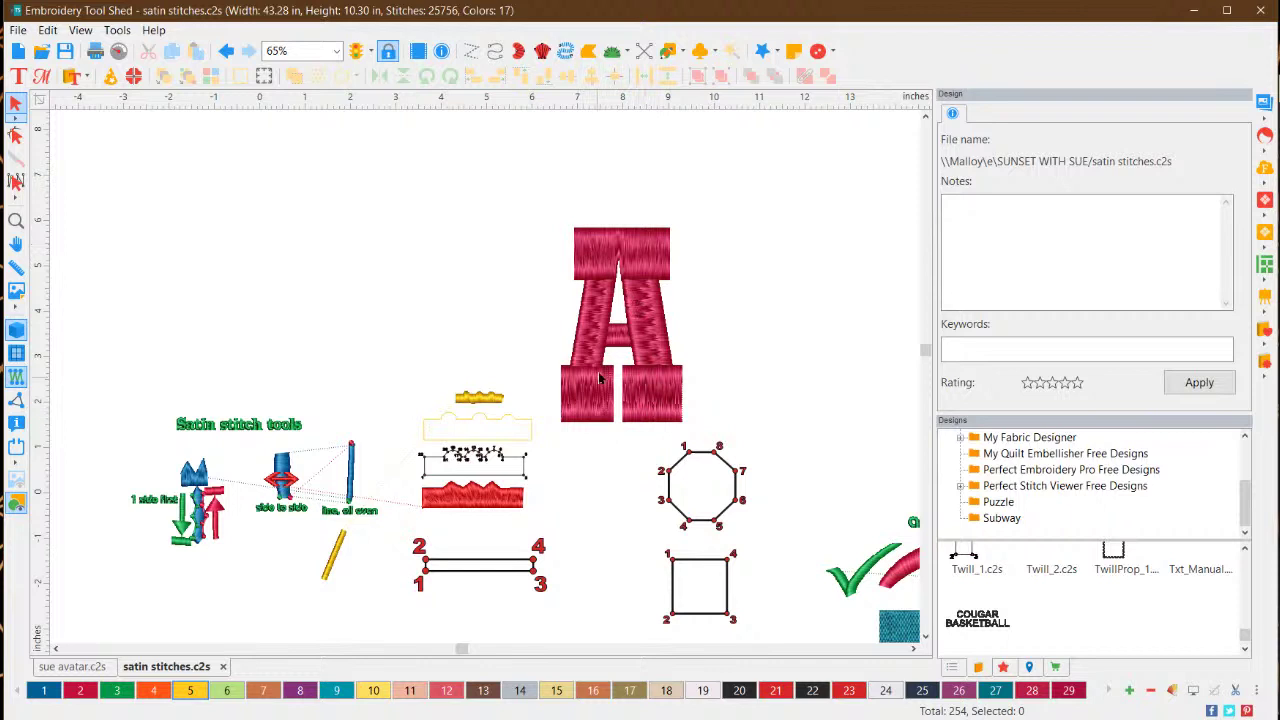
# Squash the letter A further to about 2.7 in tall without changing its width, and clear the selection
pyautogui.click(630, 270)
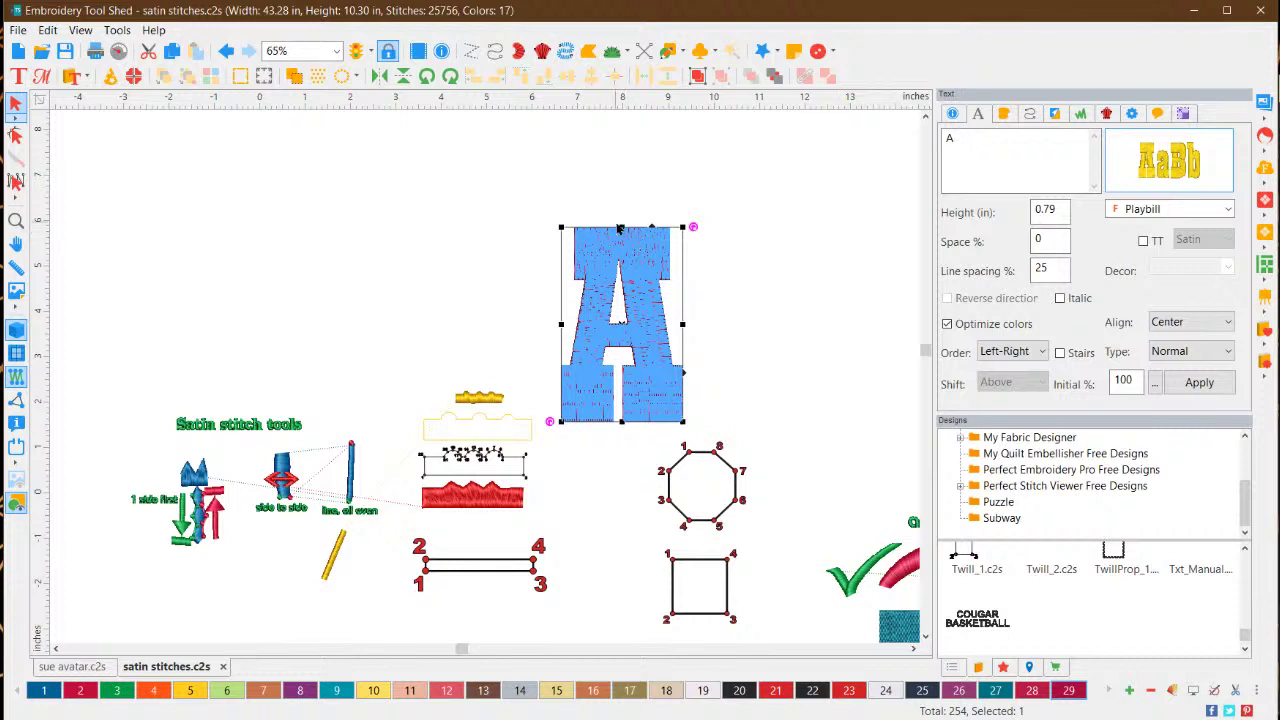
pyautogui.moveTo(622, 226); pyautogui.dragTo(622, 298)
pyautogui.click(757, 299)
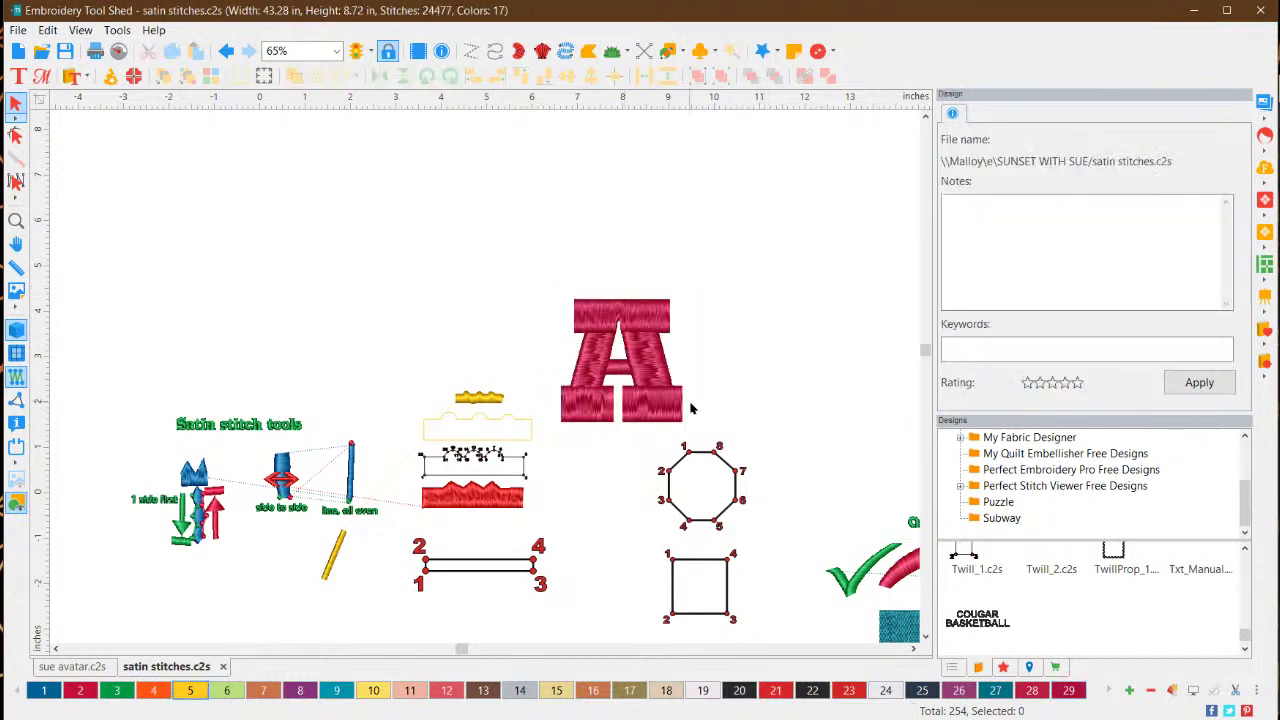
# Move the letter A up about 0.9 in and shrink it proportionally to about 1.8 in wide
pyautogui.click(643, 378)
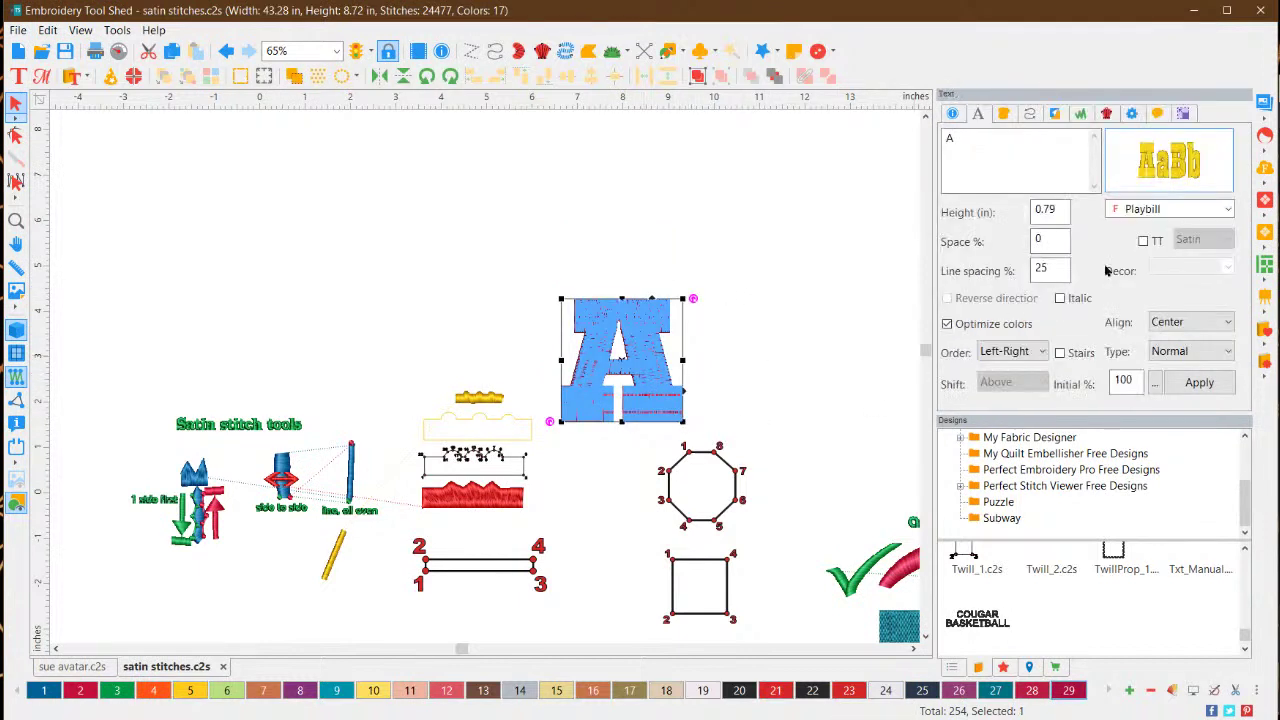
pyautogui.moveTo(1147, 158)
pyautogui.moveTo(650, 365); pyautogui.dragTo(655, 328)
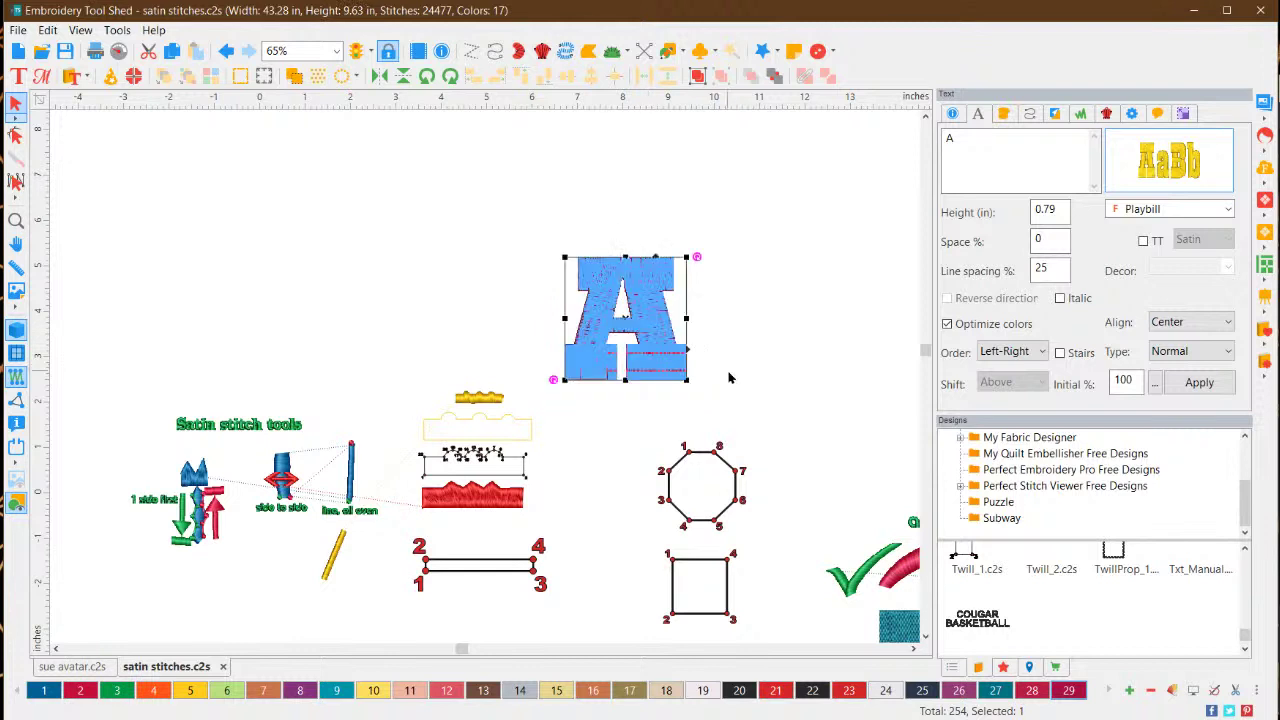
pyautogui.click(727, 374)
pyautogui.click(672, 362)
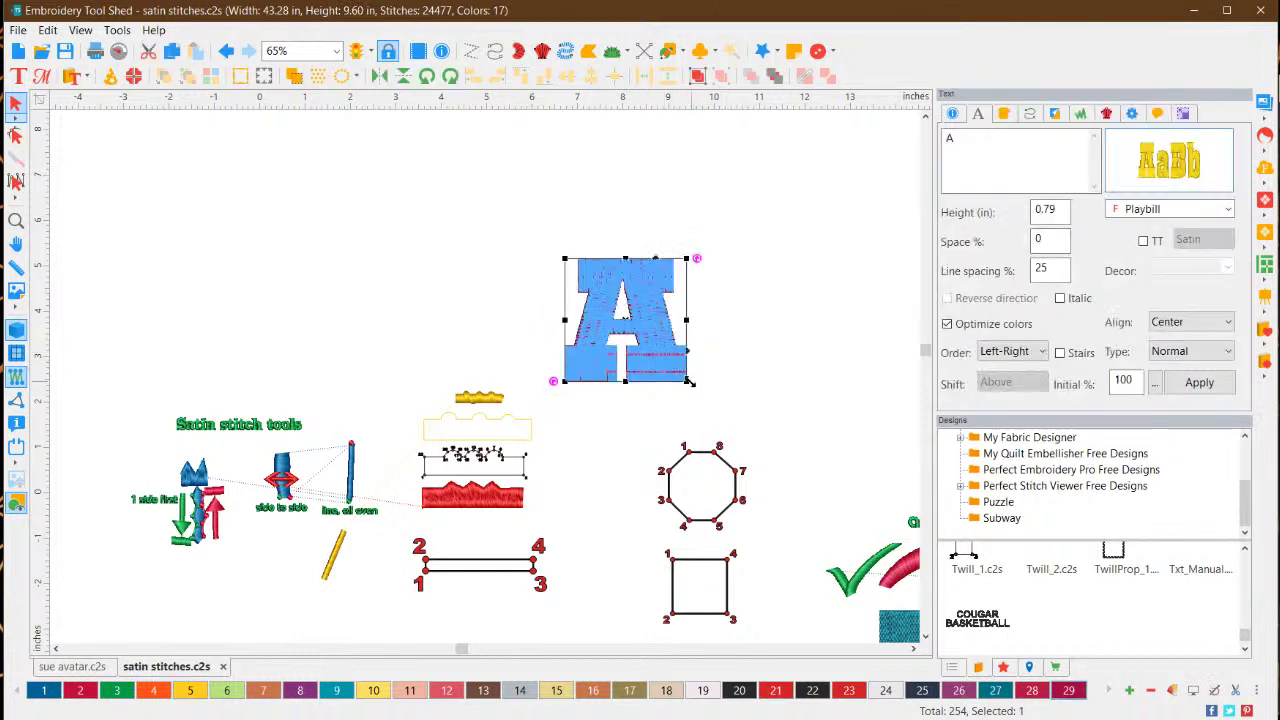
pyautogui.moveTo(687, 381); pyautogui.dragTo(647, 341)
pyautogui.click(701, 354)
# Check the Playbill font's recommended height range and shrink the letter A proportionally to about 0.95 in wide
pyautogui.click(625, 318)
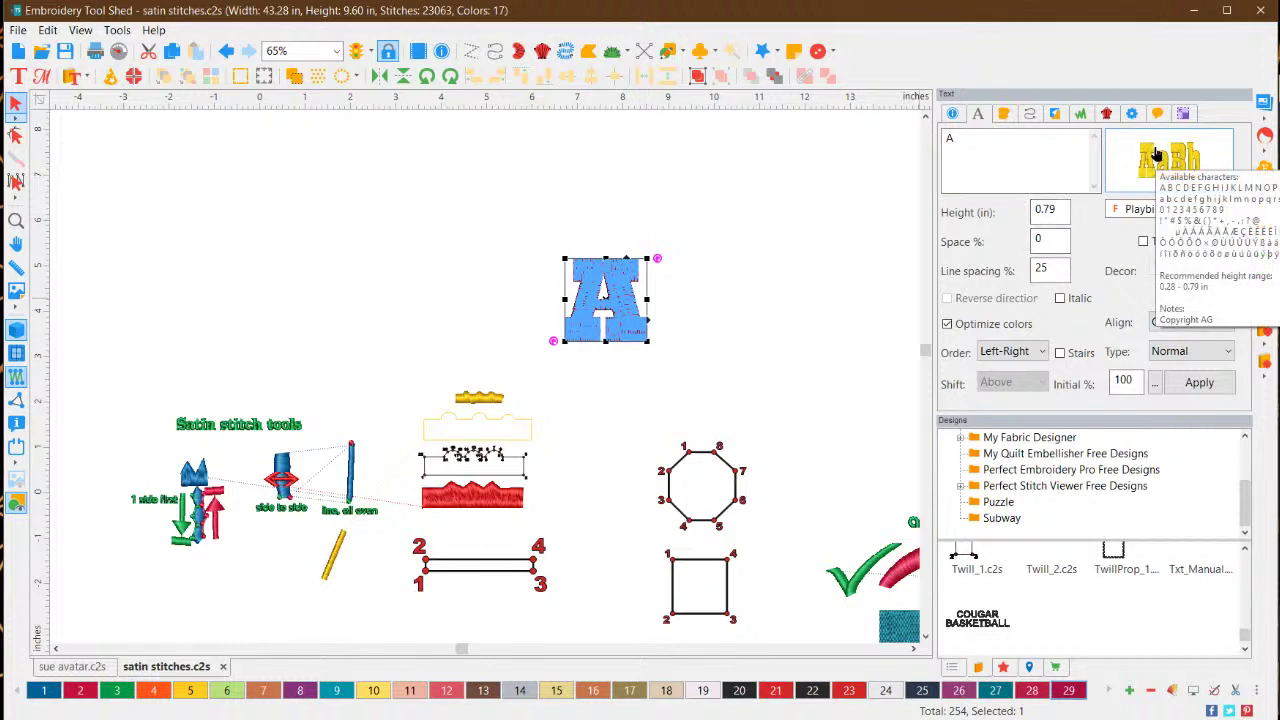
pyautogui.click(718, 357)
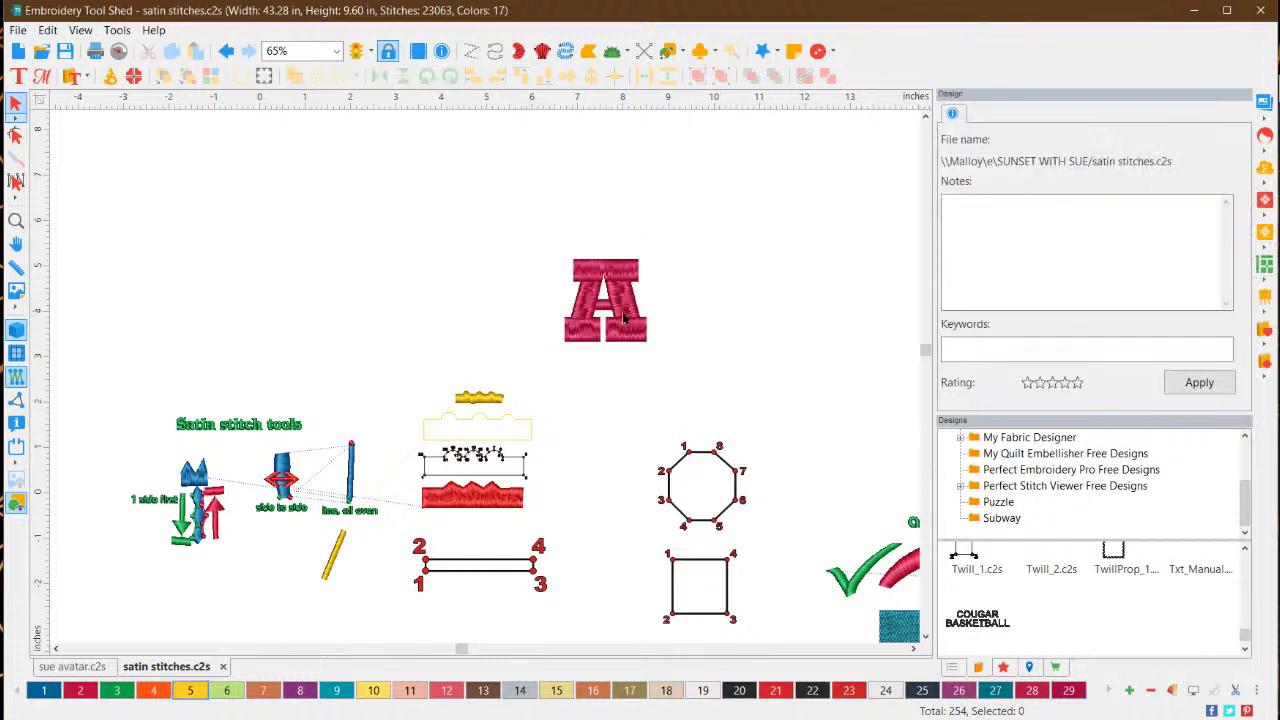
pyautogui.click(624, 318)
pyautogui.click(683, 380)
pyautogui.click(634, 330)
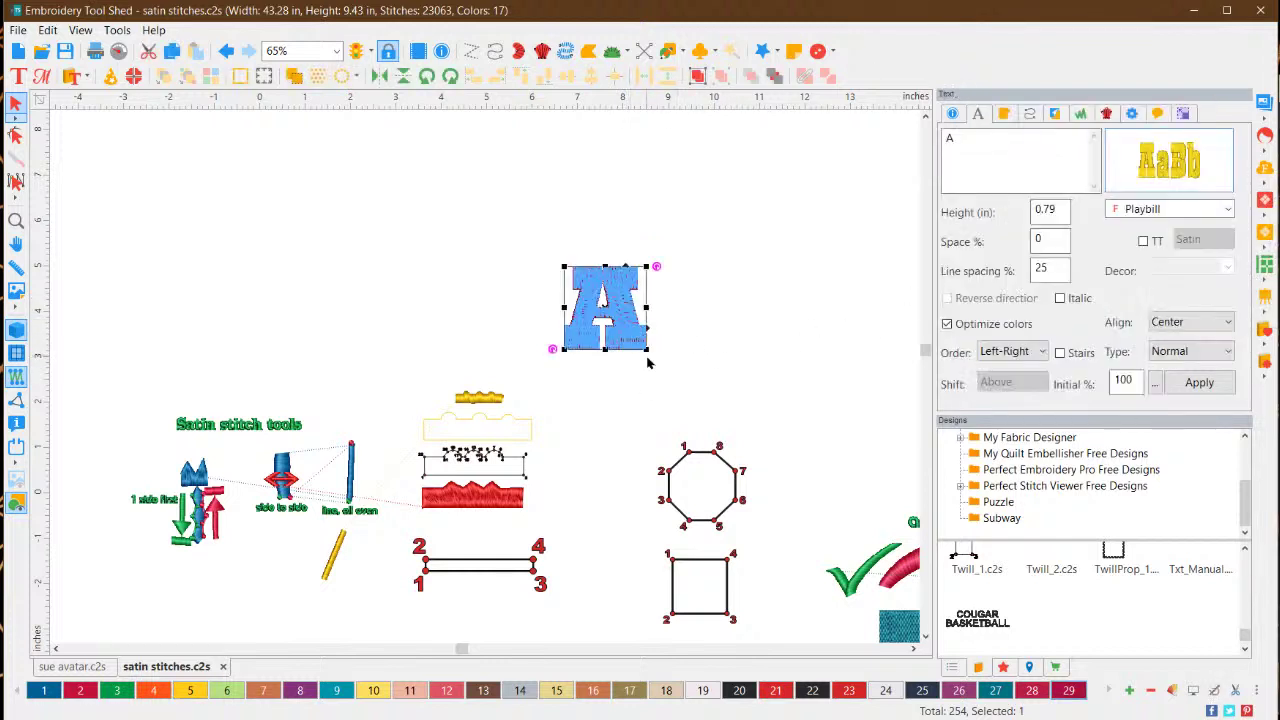
pyautogui.moveTo(647, 349); pyautogui.dragTo(592, 335)
pyautogui.click(731, 349)
pyautogui.scroll(1, 583, 290)
pyautogui.scroll(1, 583, 290)
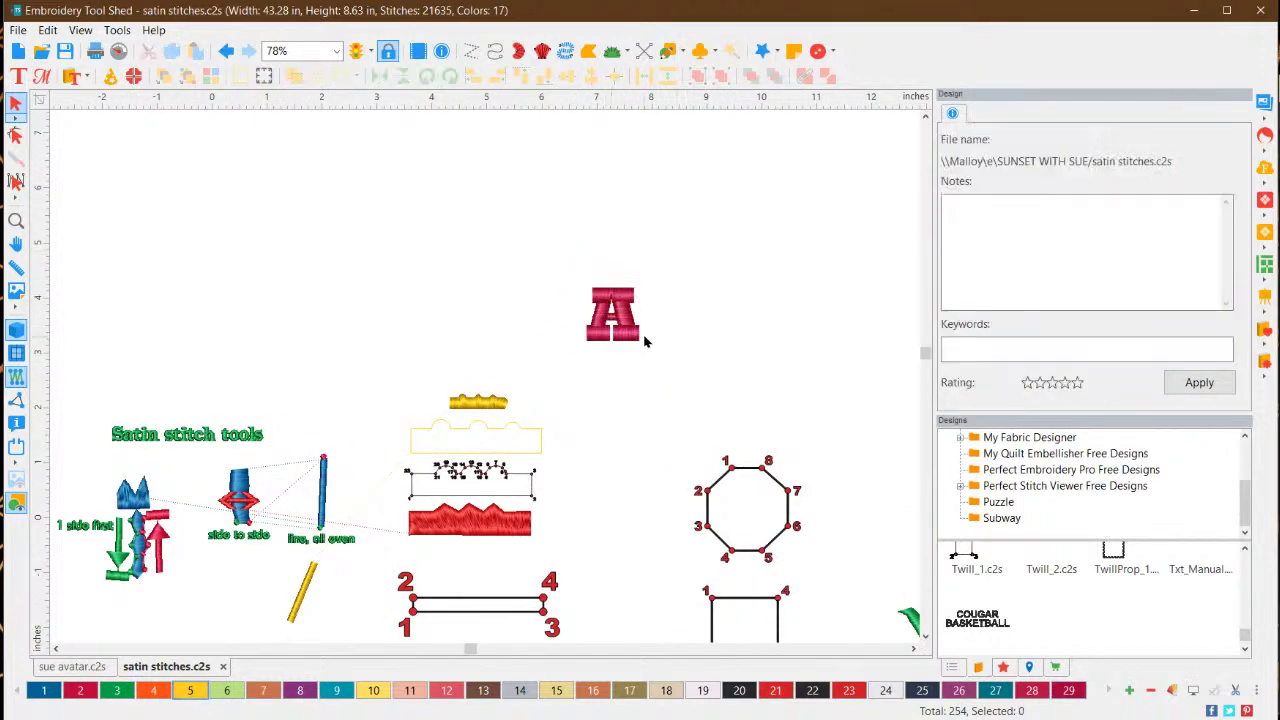
# Move the letter A down and to the left, and shrink it proportionally to about 0.16 in wide and 0.17 in tall
pyautogui.scroll(6, 640, 340)
pyautogui.moveTo(740, 248); pyautogui.dragTo(700, 306)
pyautogui.scroll(2, 700, 306)
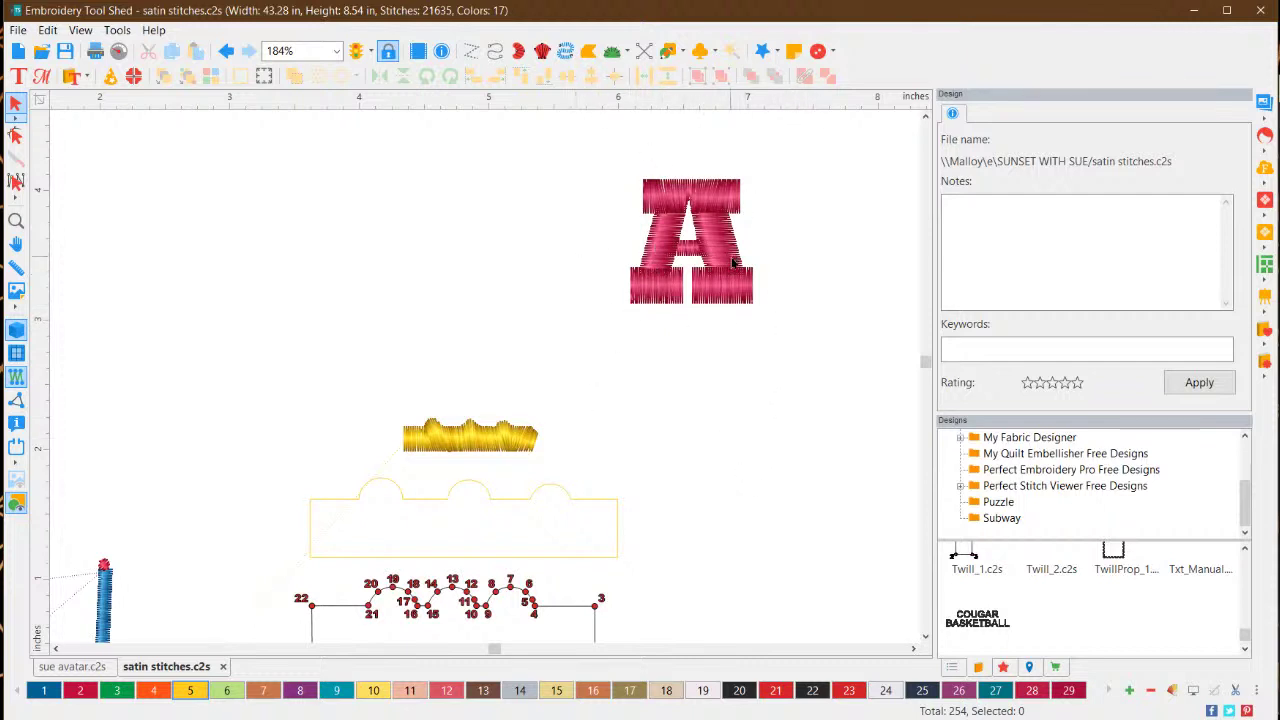
pyautogui.moveTo(735, 262); pyautogui.dragTo(737, 336)
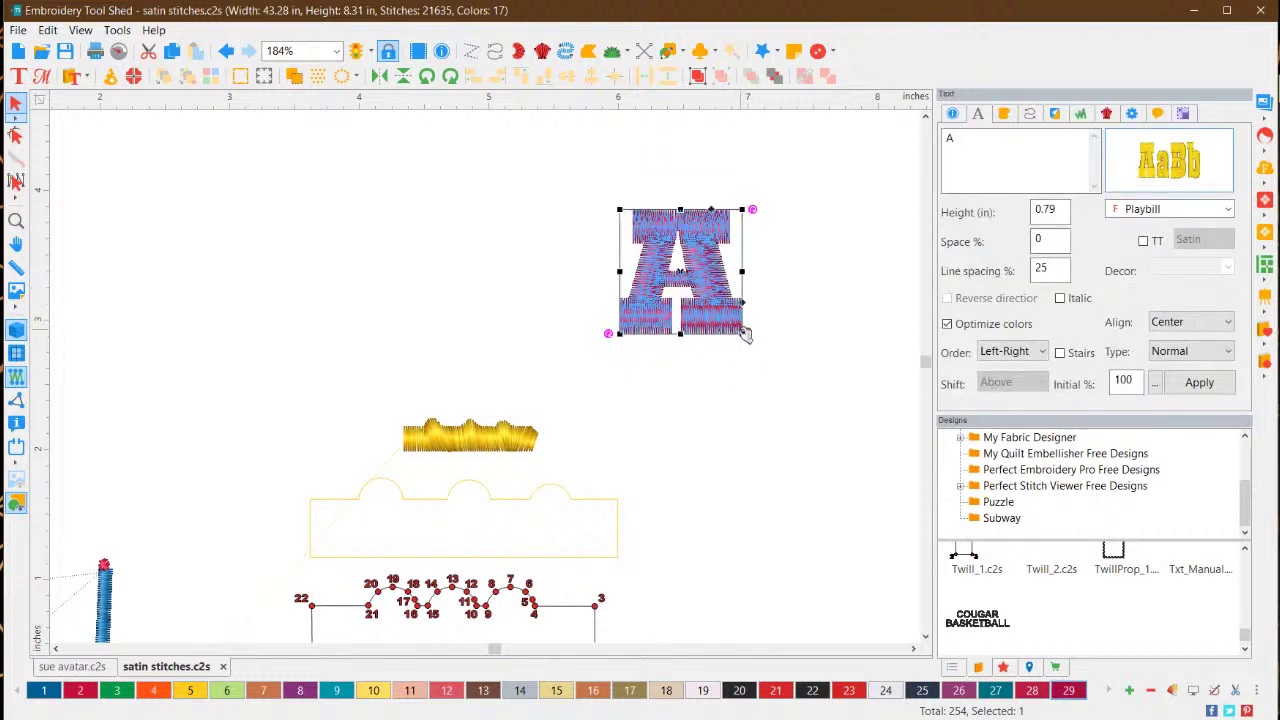
pyautogui.moveTo(745, 335); pyautogui.dragTo(646, 288)
pyautogui.click(675, 358)
pyautogui.click(677, 349)
pyautogui.scroll(2, 707, 292)
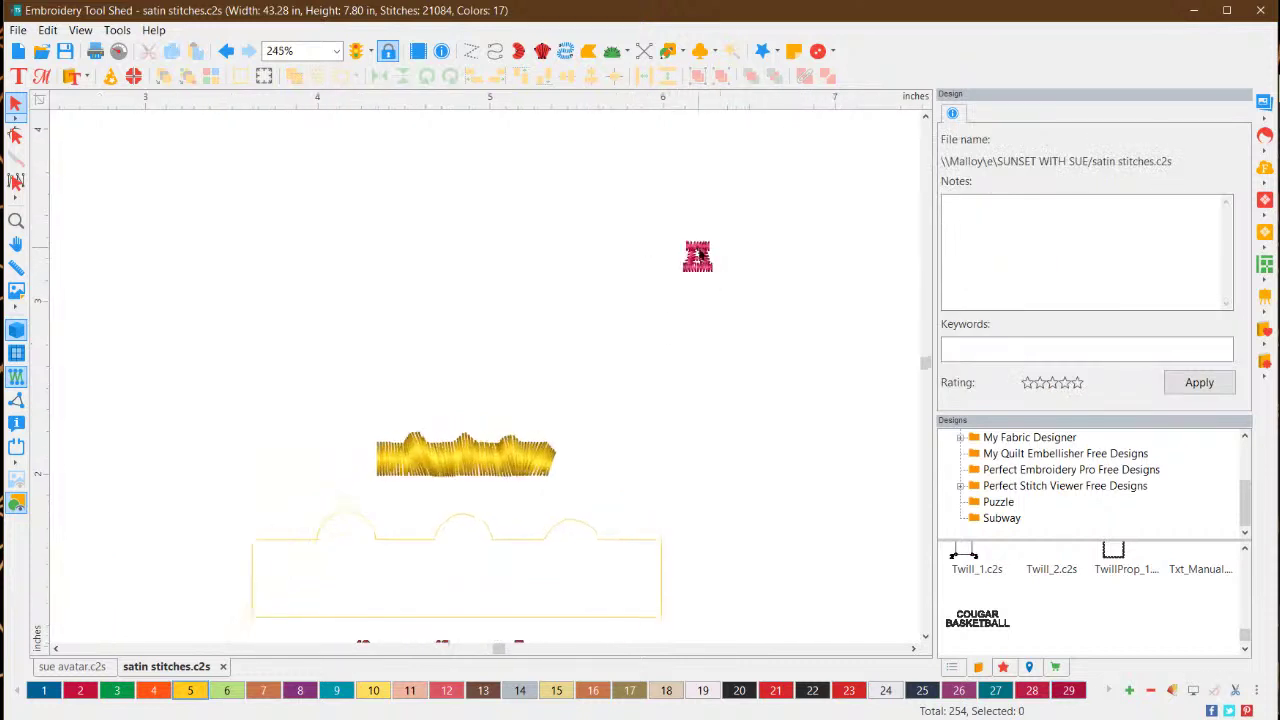
# Move the tiny letter A down about 0.25 in and display its dimensions in the transform properties
pyautogui.moveTo(698, 256); pyautogui.dragTo(710, 326)
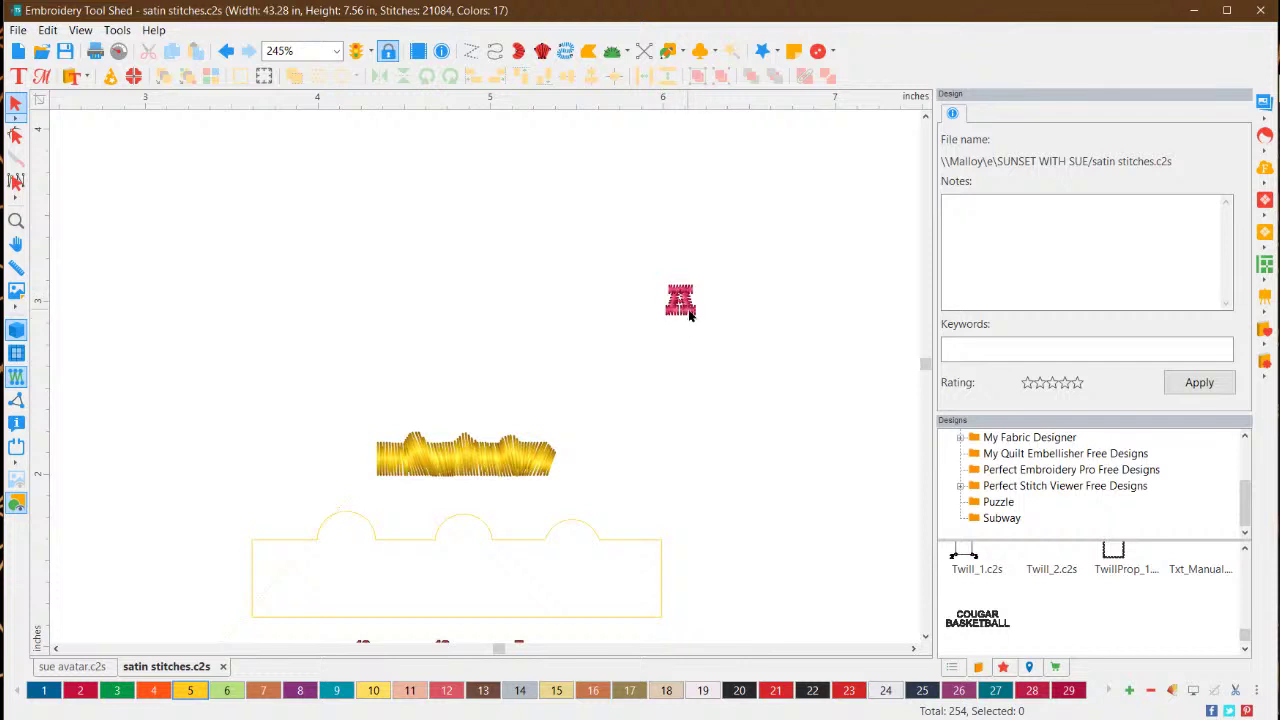
pyautogui.click(688, 314)
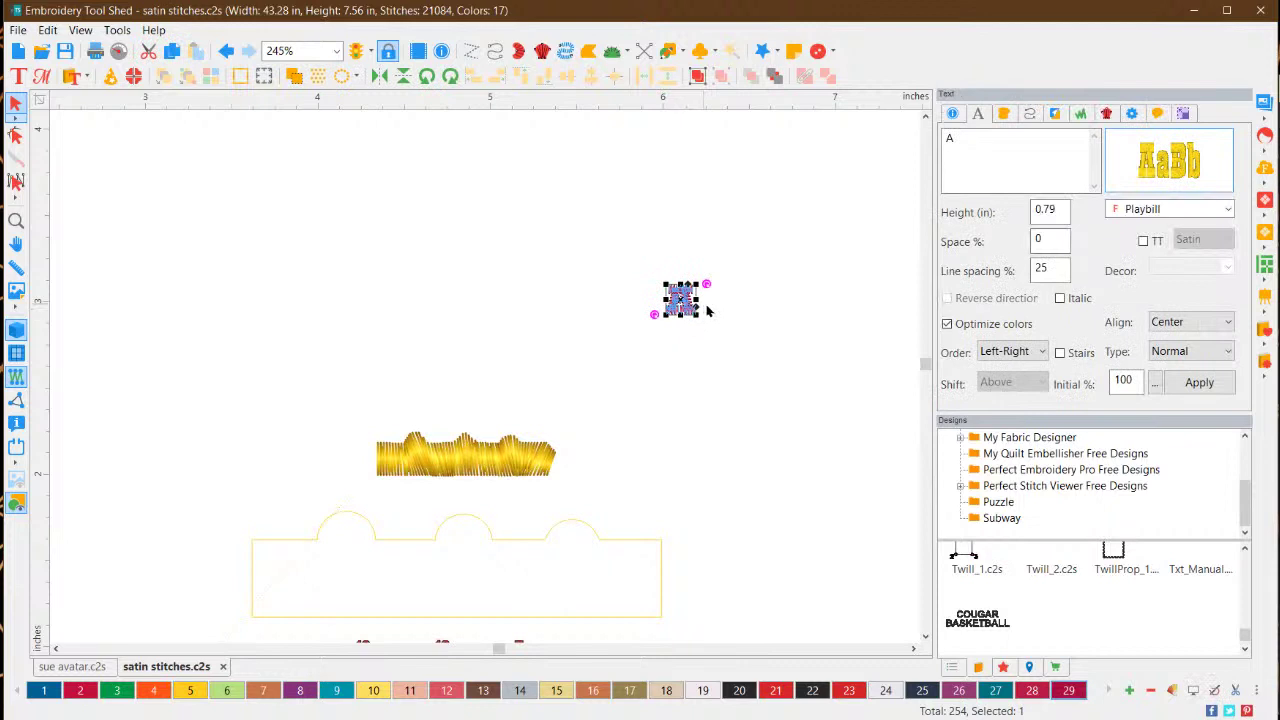
pyautogui.click(757, 312)
pyautogui.click(683, 298)
pyautogui.click(1185, 114)
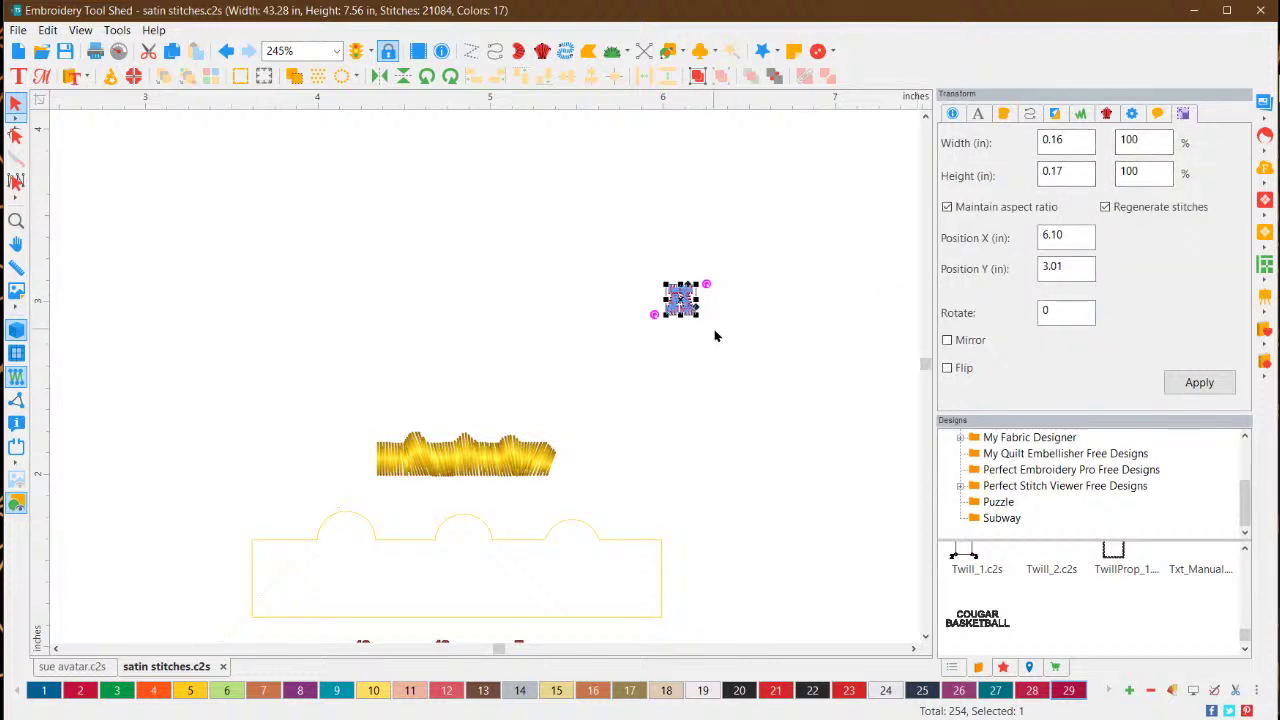
# Enlarge the tiny letter A proportionally in two passes to about 0.84 in wide and 0.87 in tall, and deselect it
pyautogui.moveTo(698, 319); pyautogui.dragTo(731, 368)
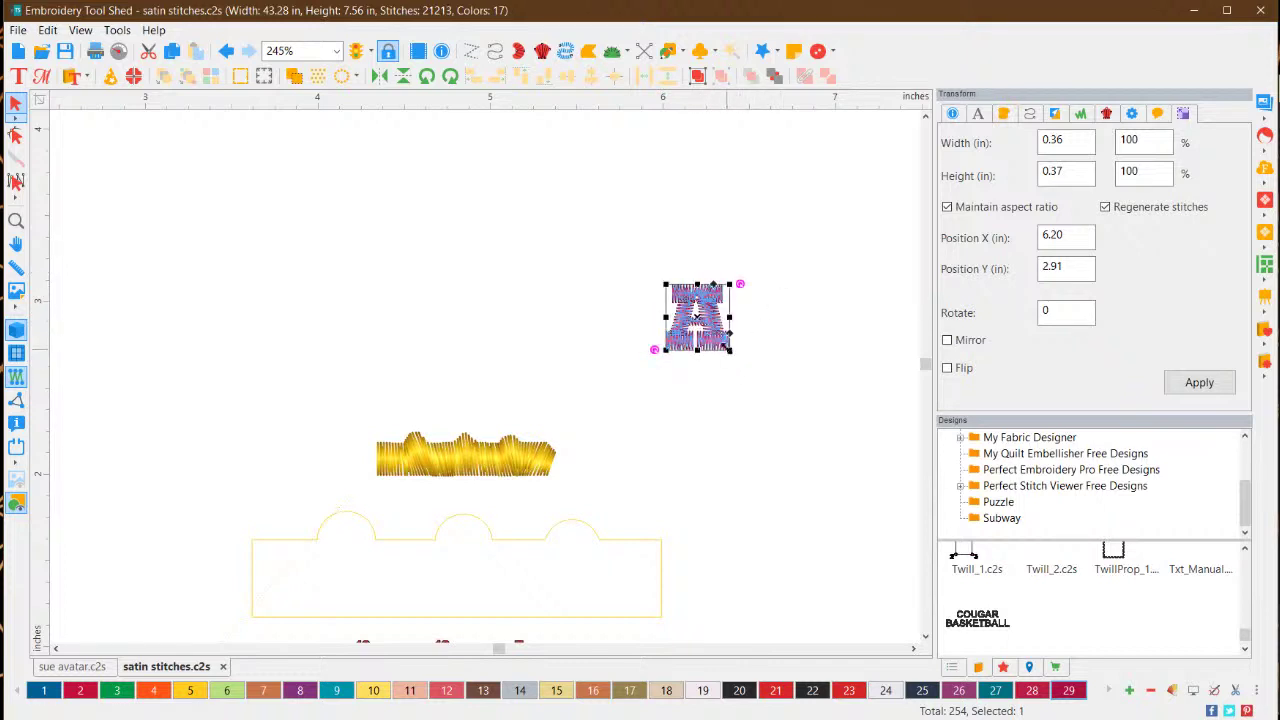
pyautogui.moveTo(731, 350); pyautogui.dragTo(786, 449)
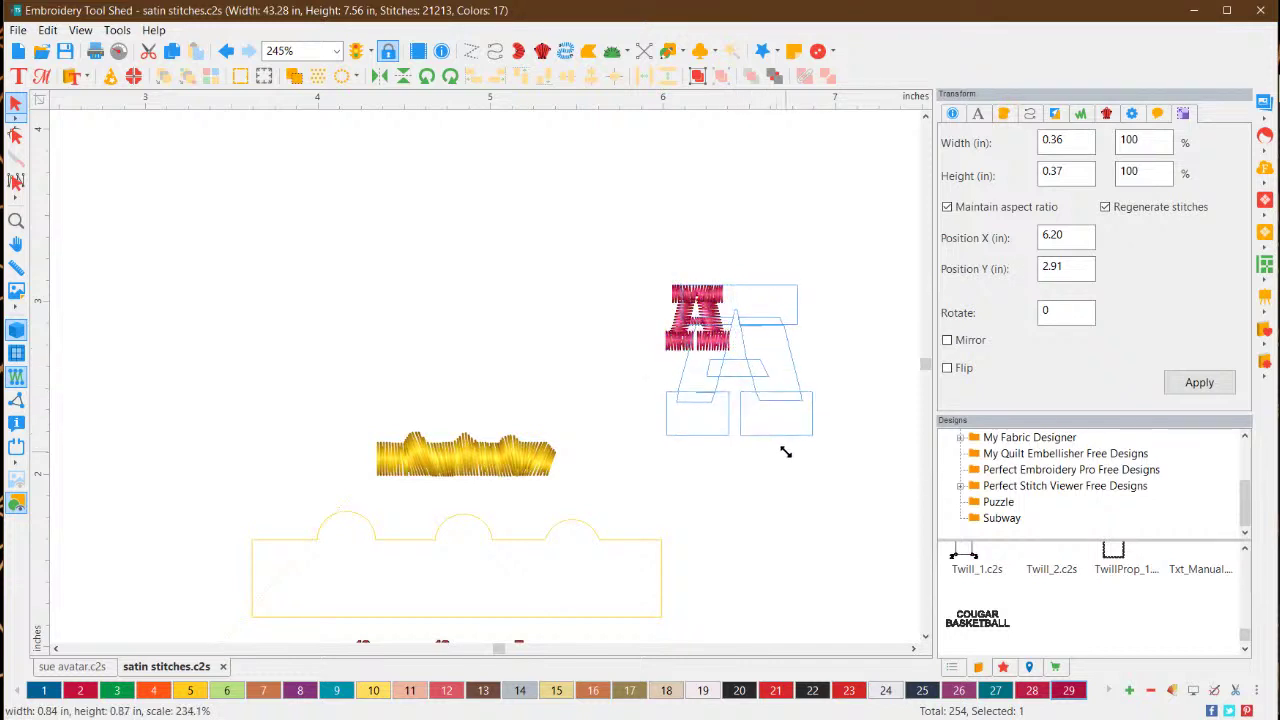
pyautogui.click(775, 506)
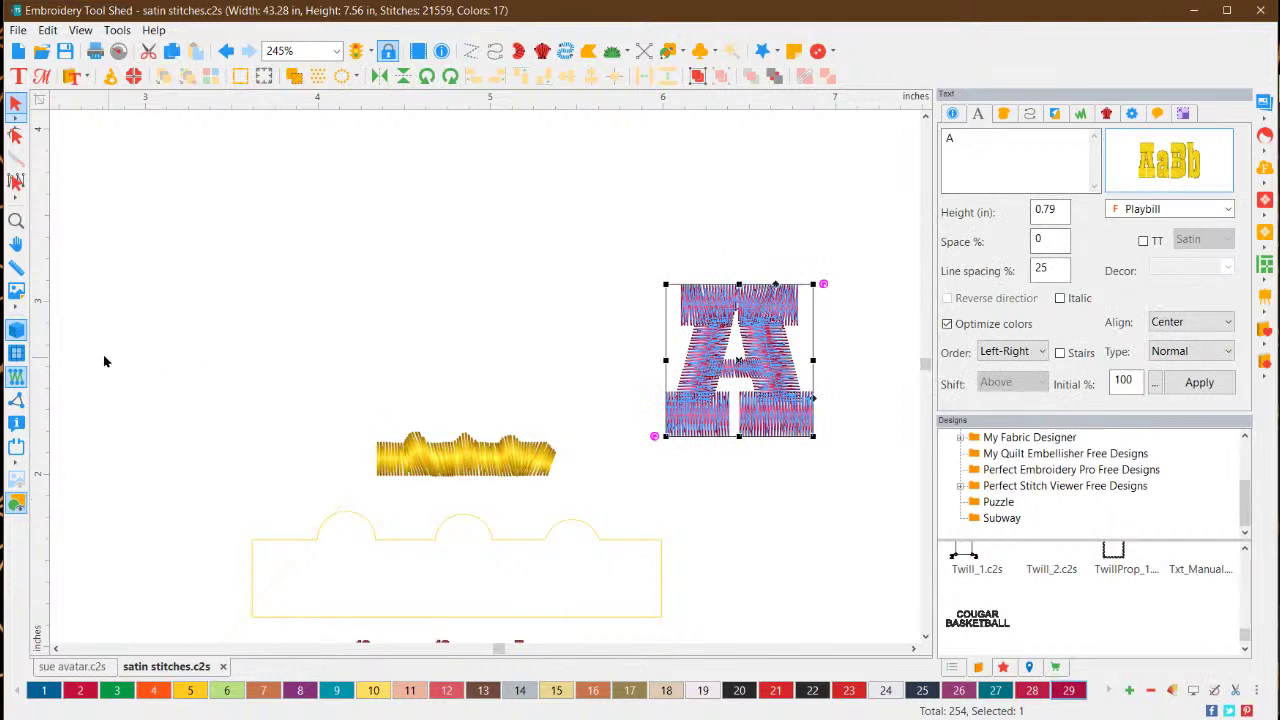
pyautogui.click(300, 321)
# Examine the satin stitches of the enlarged letter A beside the neighboring shapes and select the letter
pyautogui.scroll(-5, 752, 362)
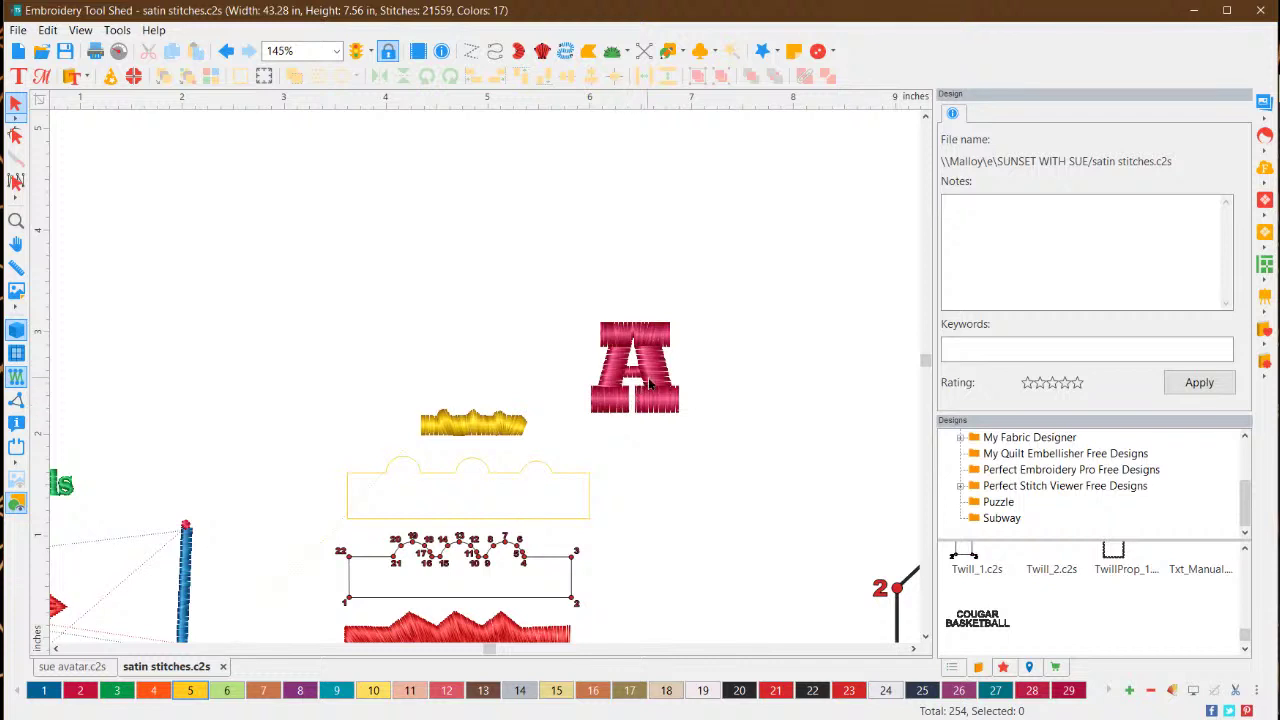
pyautogui.scroll(-1, 644, 445)
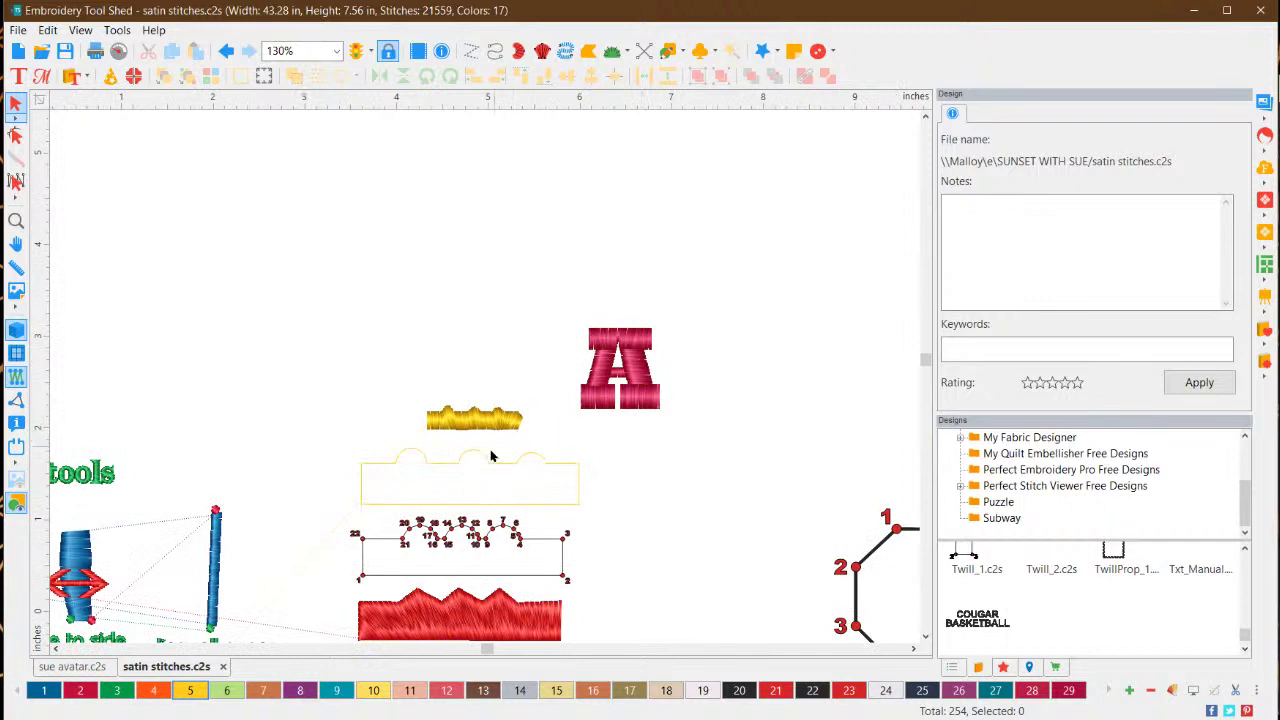
pyautogui.scroll(2, 460, 452)
pyautogui.scroll(1, 380, 452)
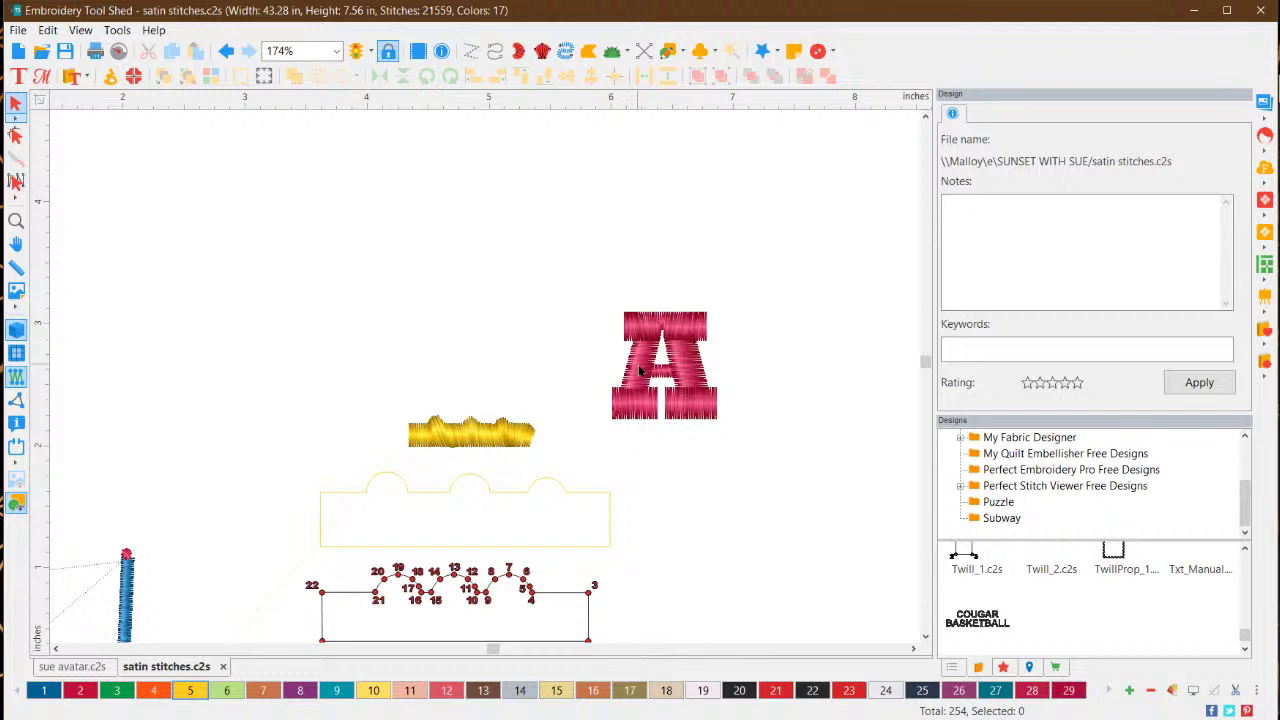
pyautogui.click(695, 362)
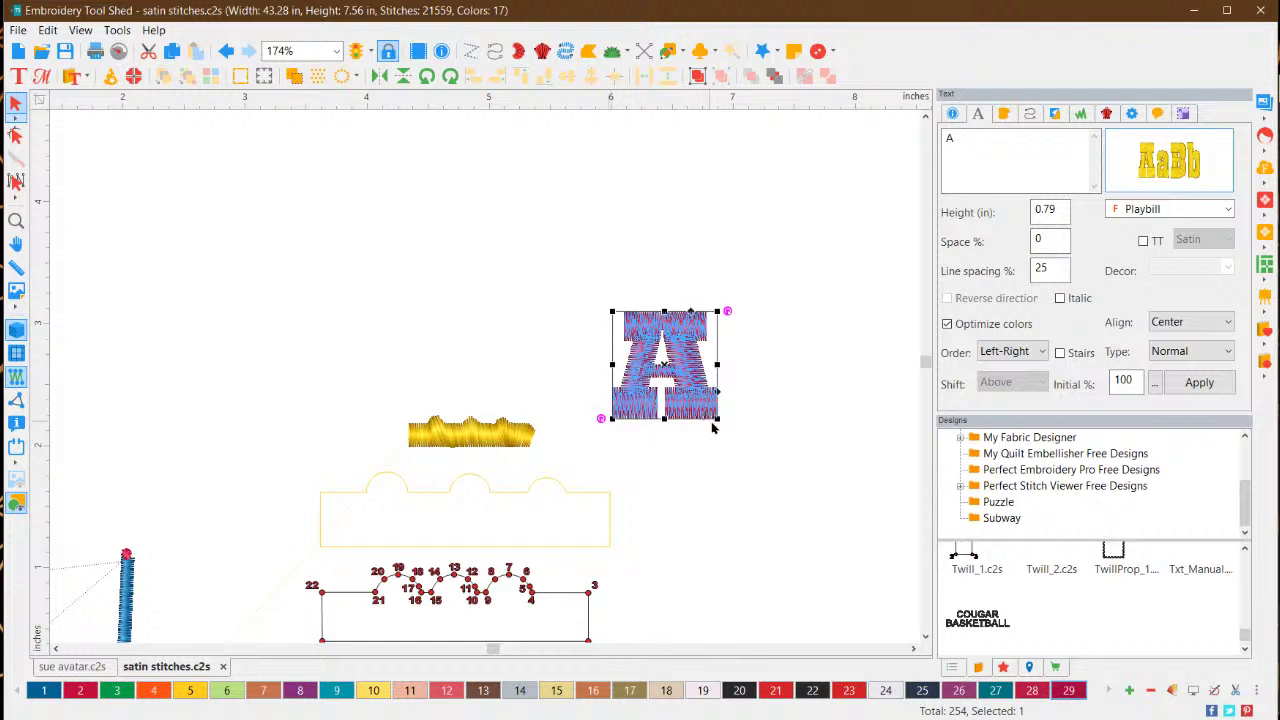
# Shrink the letter A proportionally to about 0.22 in square, and enlarge it again to about 0.78 in wide and 0.80 in tall
pyautogui.moveTo(714, 415); pyautogui.dragTo(640, 340)
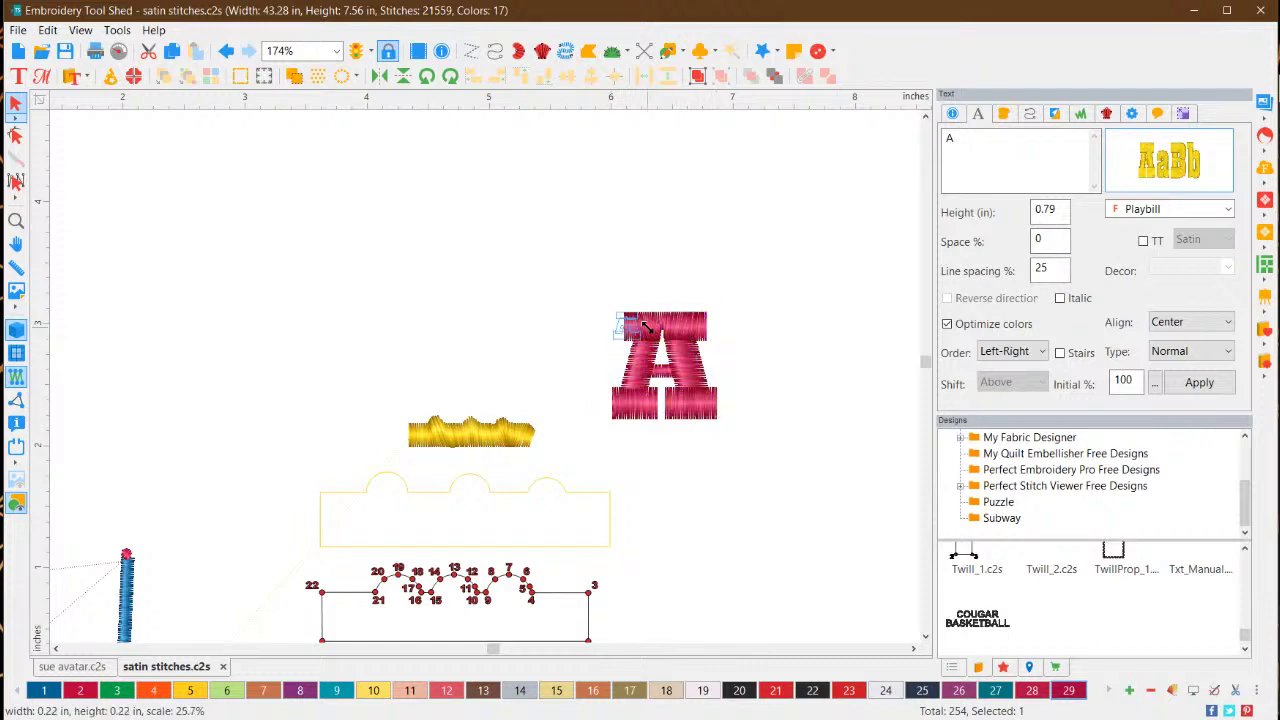
pyautogui.click(683, 407)
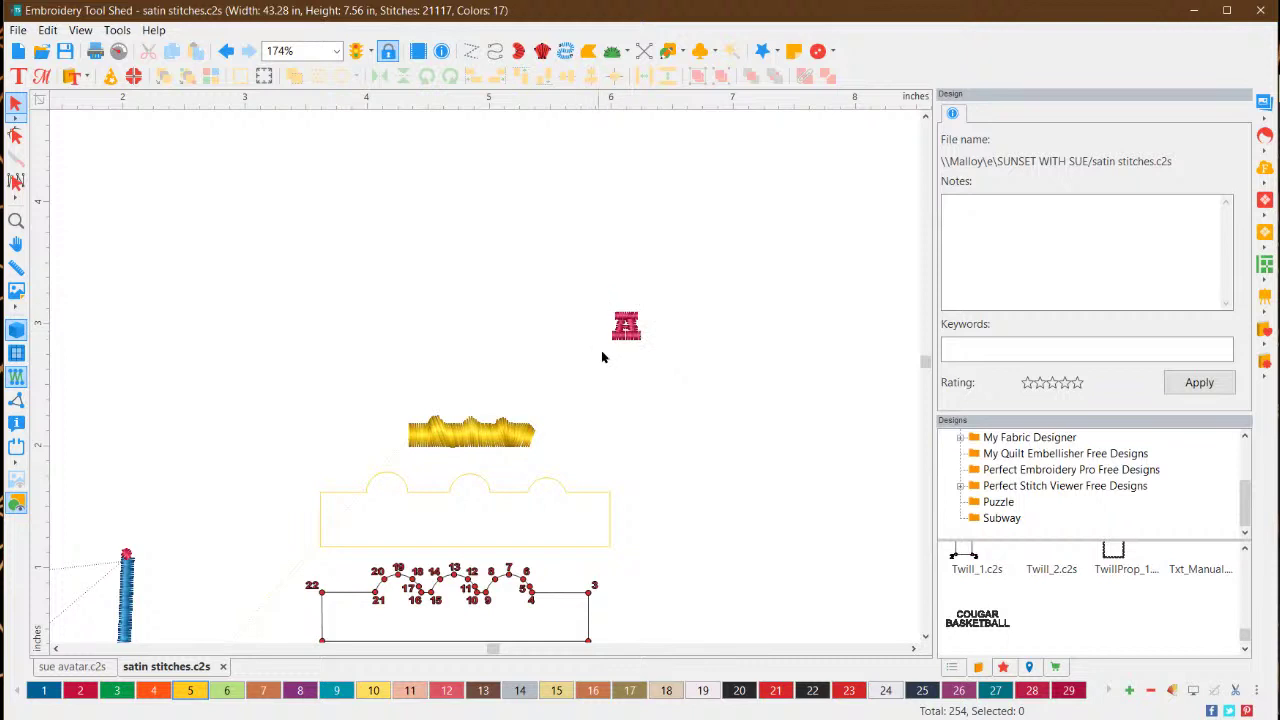
pyautogui.click(627, 336)
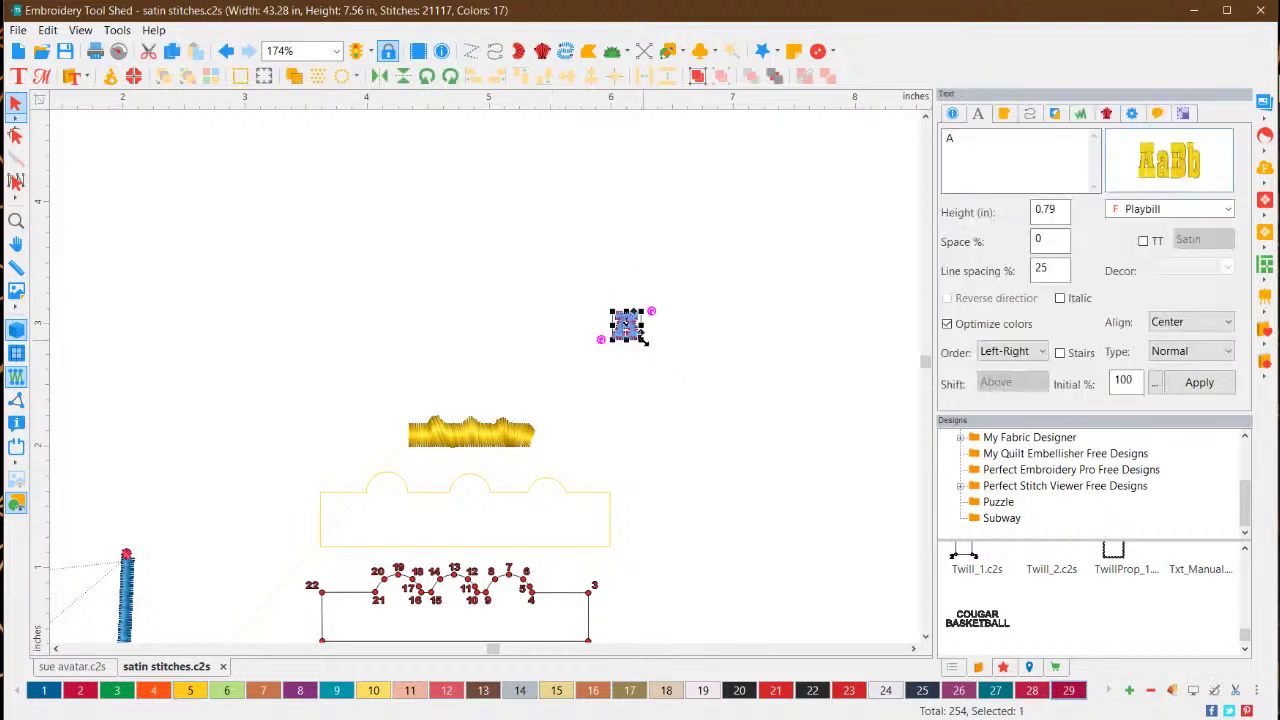
pyautogui.moveTo(645, 344); pyautogui.dragTo(708, 417)
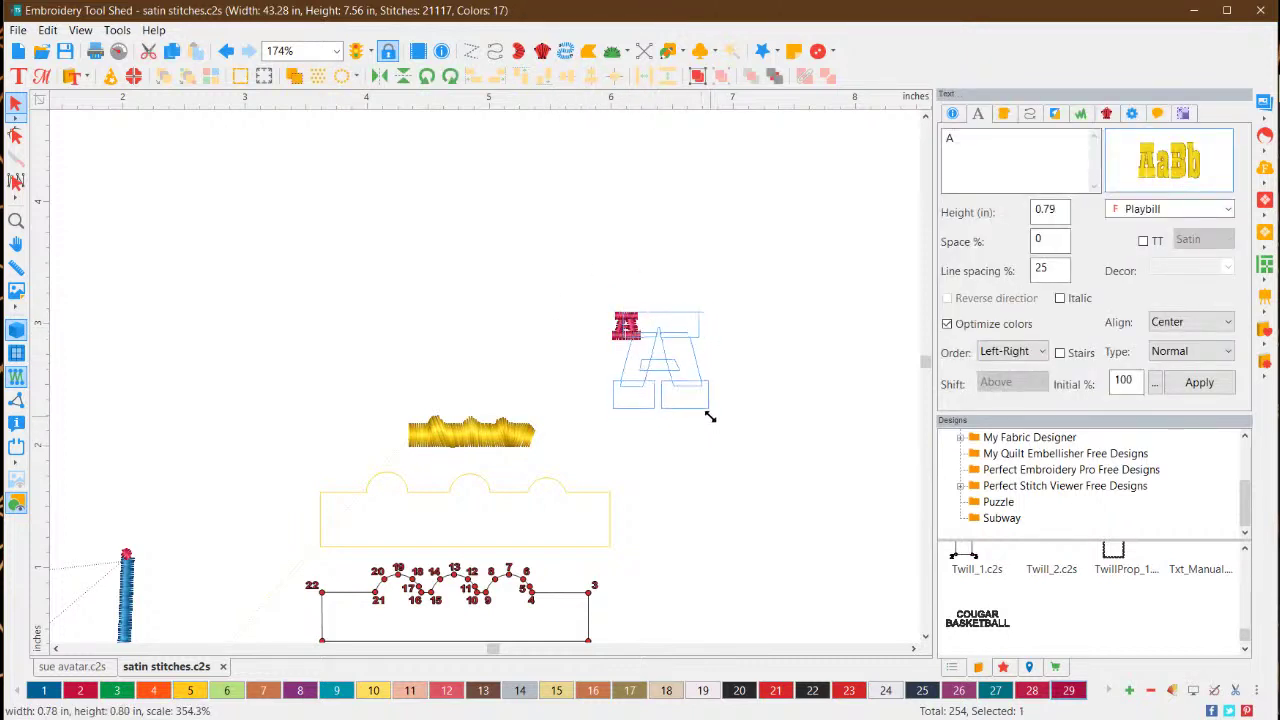
pyautogui.click(776, 410)
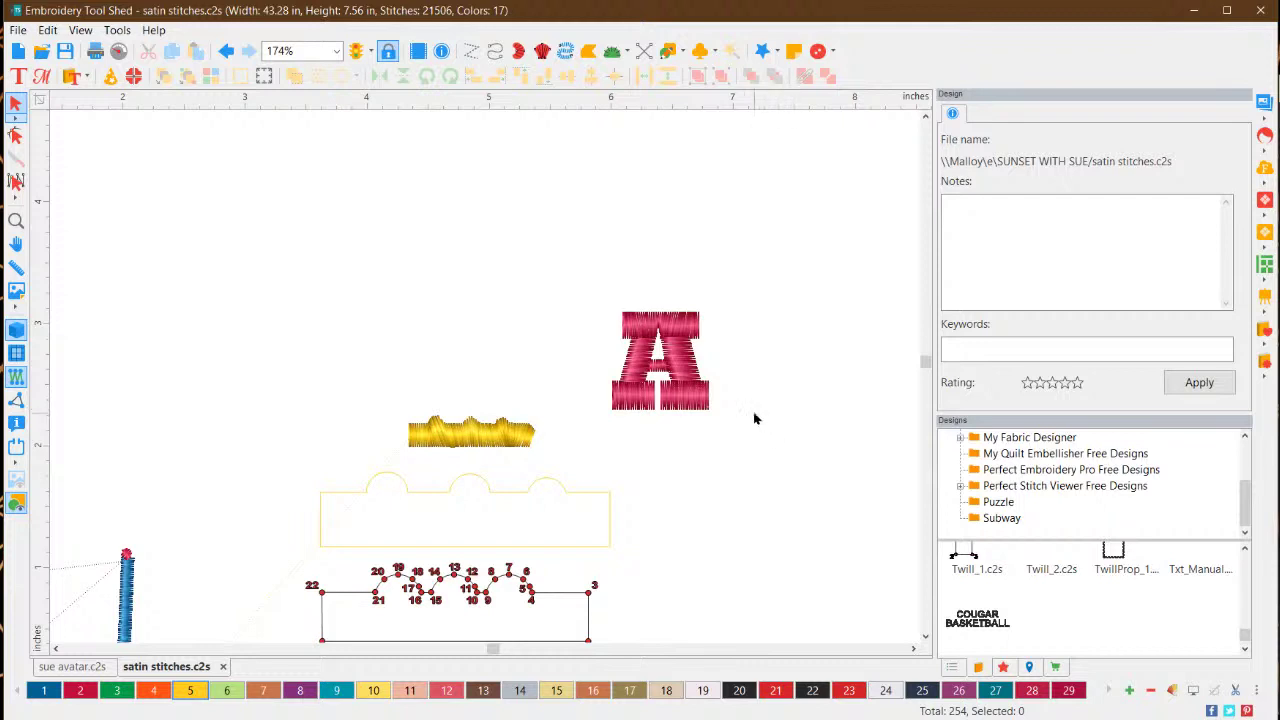
pyautogui.click(680, 370)
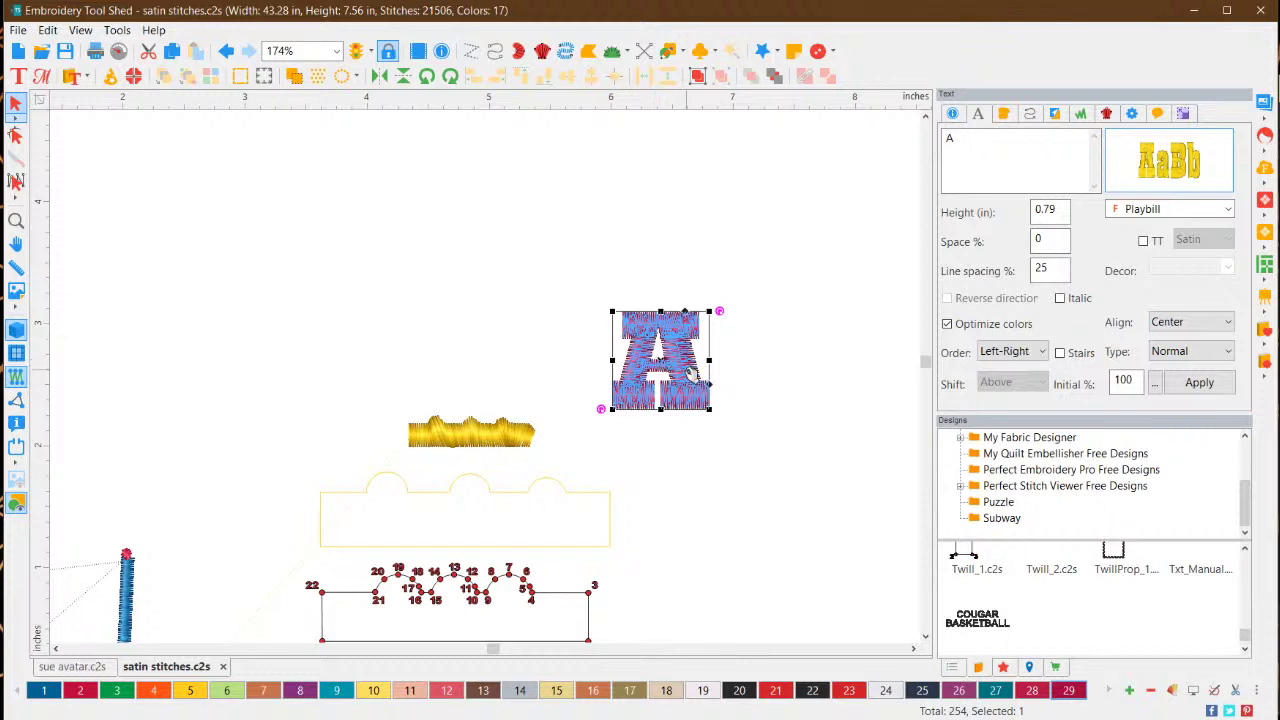
pyautogui.click(740, 375)
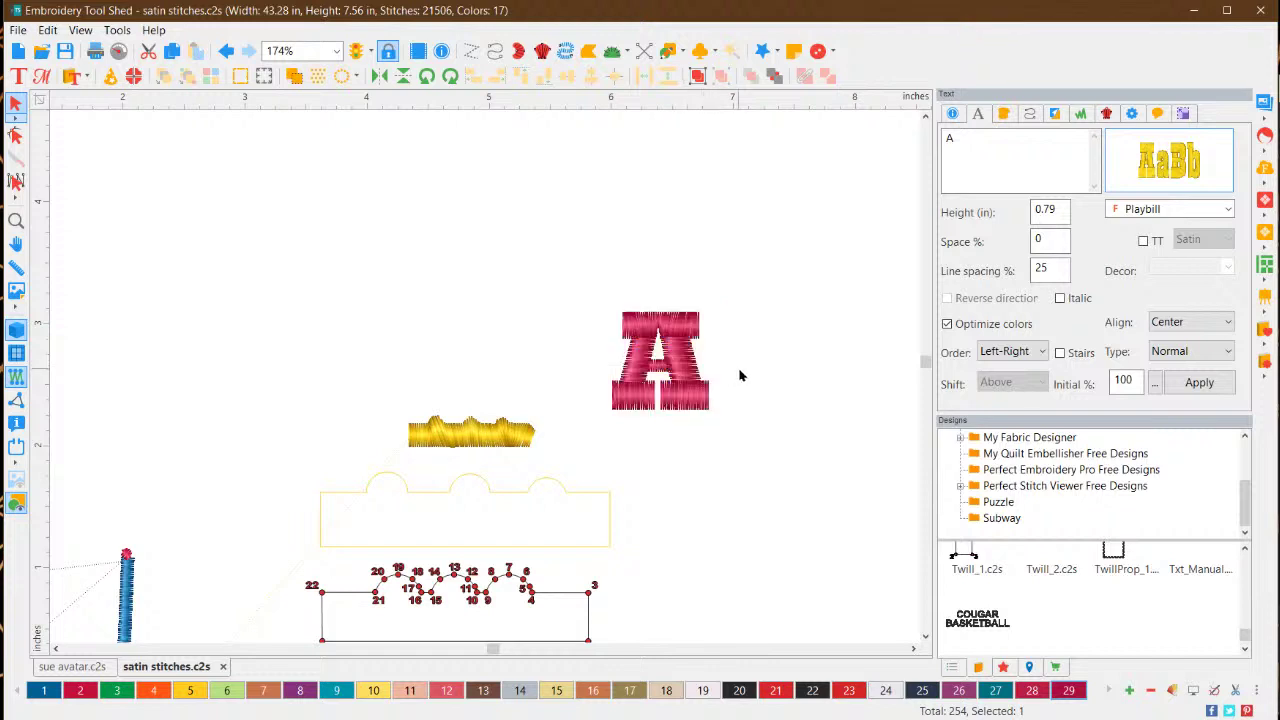
# Enlarge the letter A proportionally from its upper-left corner to about 1.6 in wide and tall, and deselect it
pyautogui.click(684, 368)
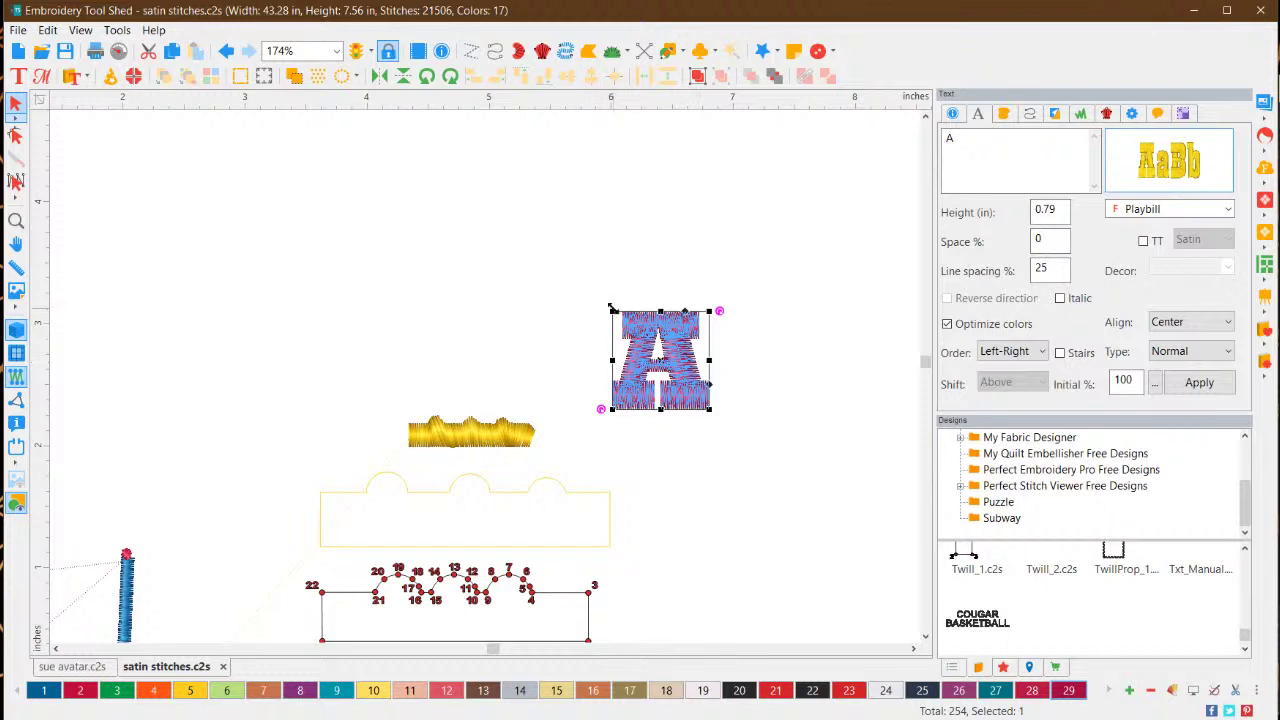
pyautogui.moveTo(612, 310); pyautogui.dragTo(548, 181)
pyautogui.click(749, 269)
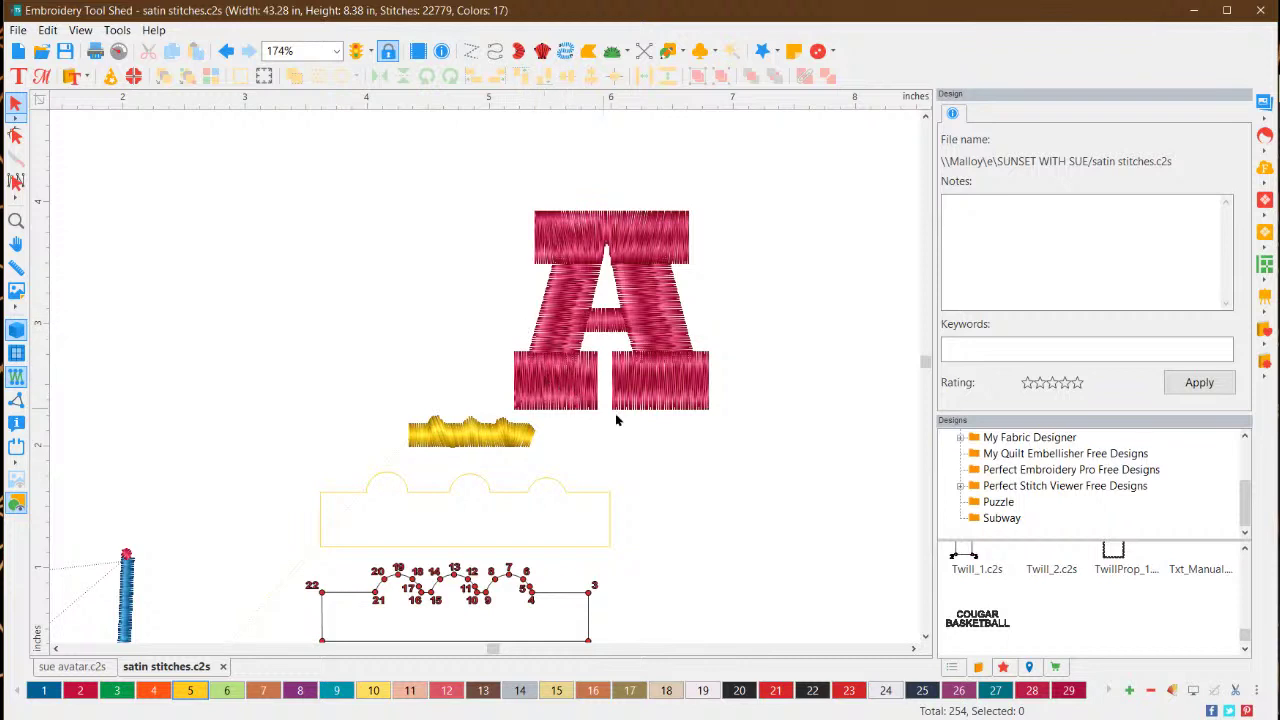
# Examine how the satin stitches fill the enlarged letter A, both selected and deselected
pyautogui.click(680, 318)
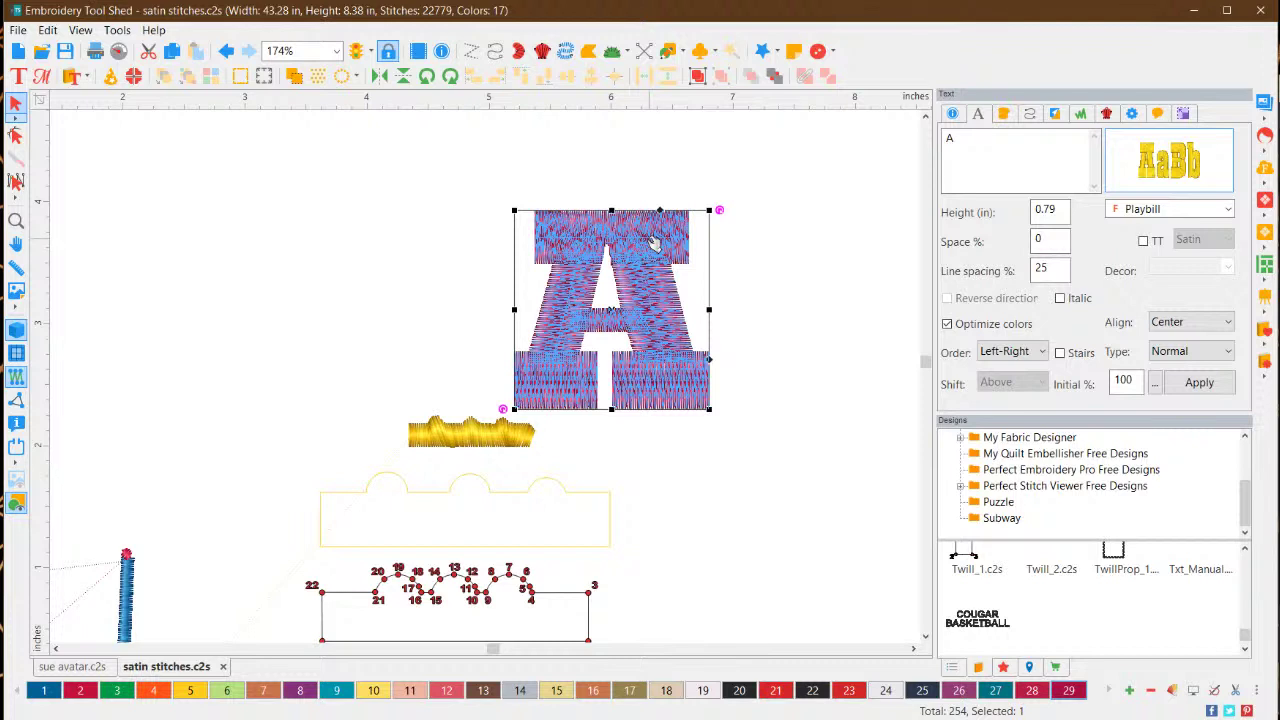
pyautogui.rightClick(656, 289)
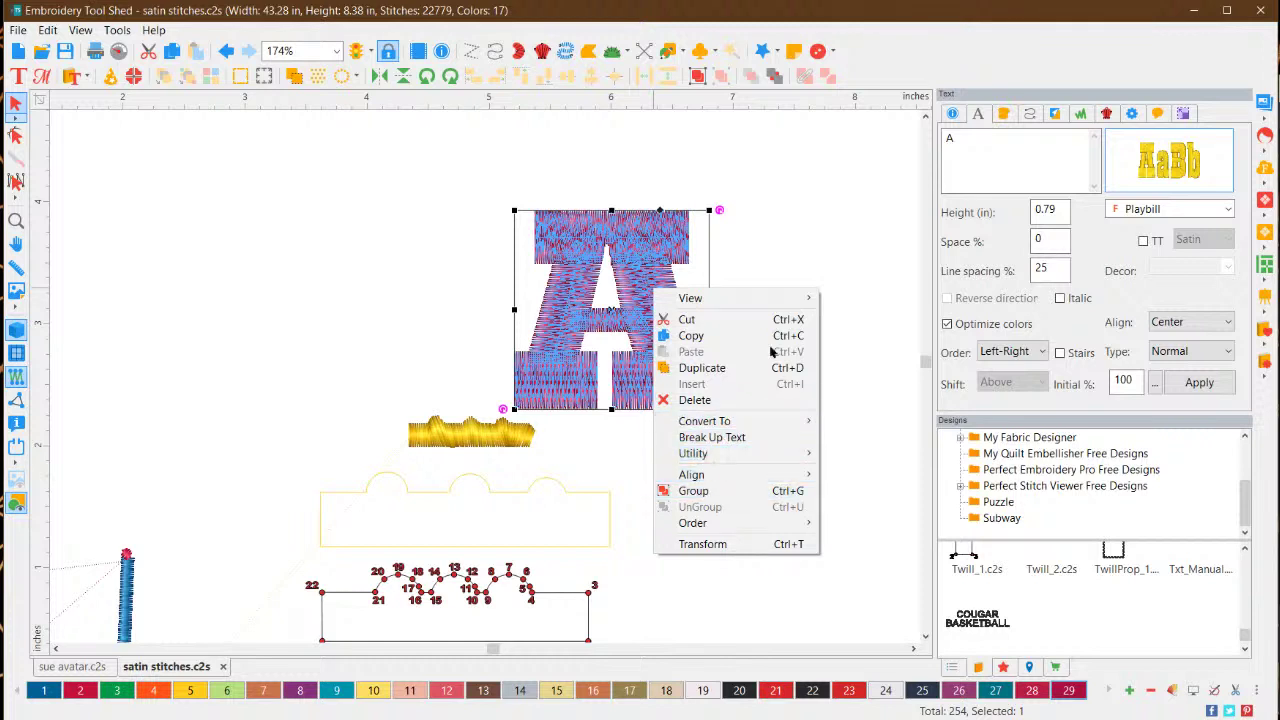
pyautogui.click(795, 168)
pyautogui.click(679, 220)
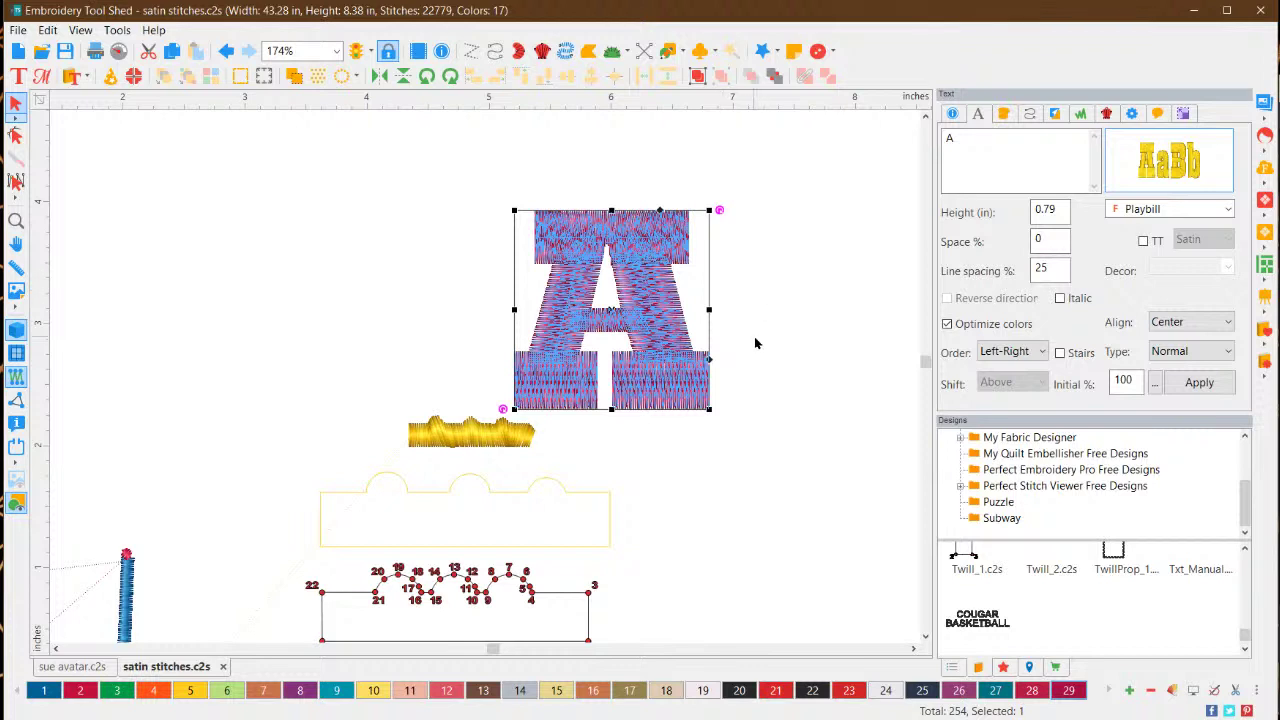
pyautogui.click(753, 420)
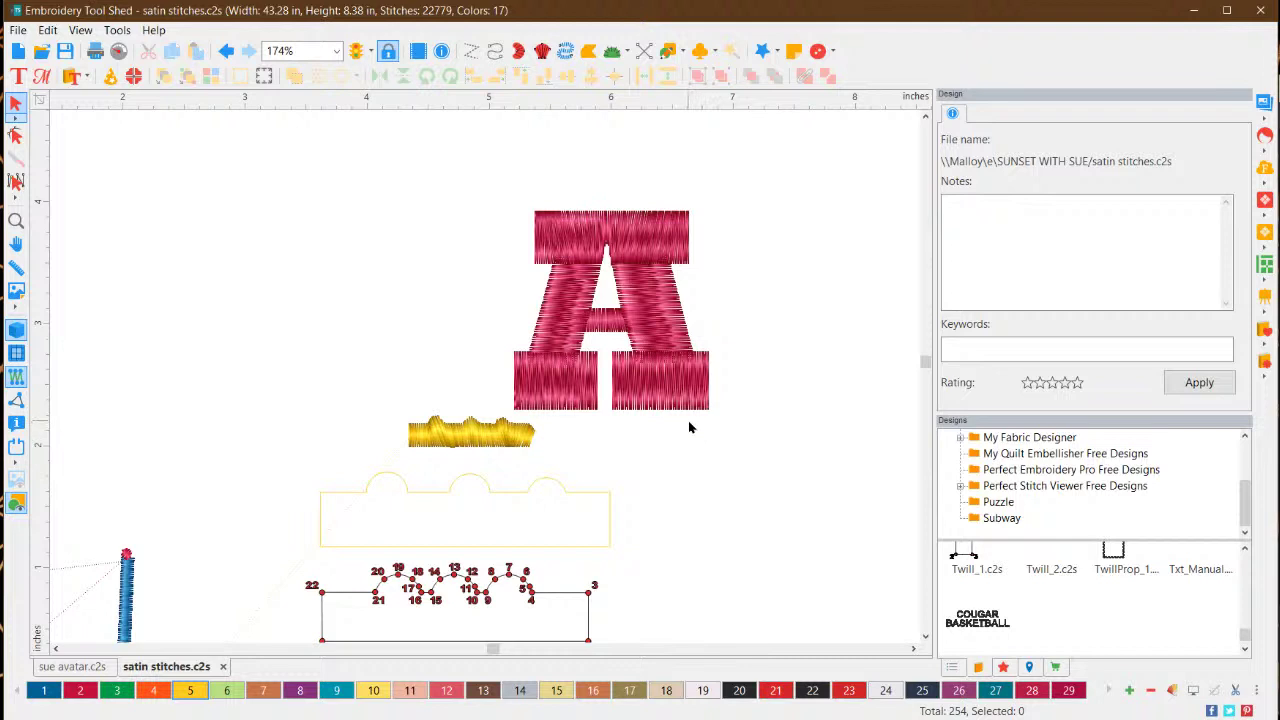
pyautogui.click(660, 320)
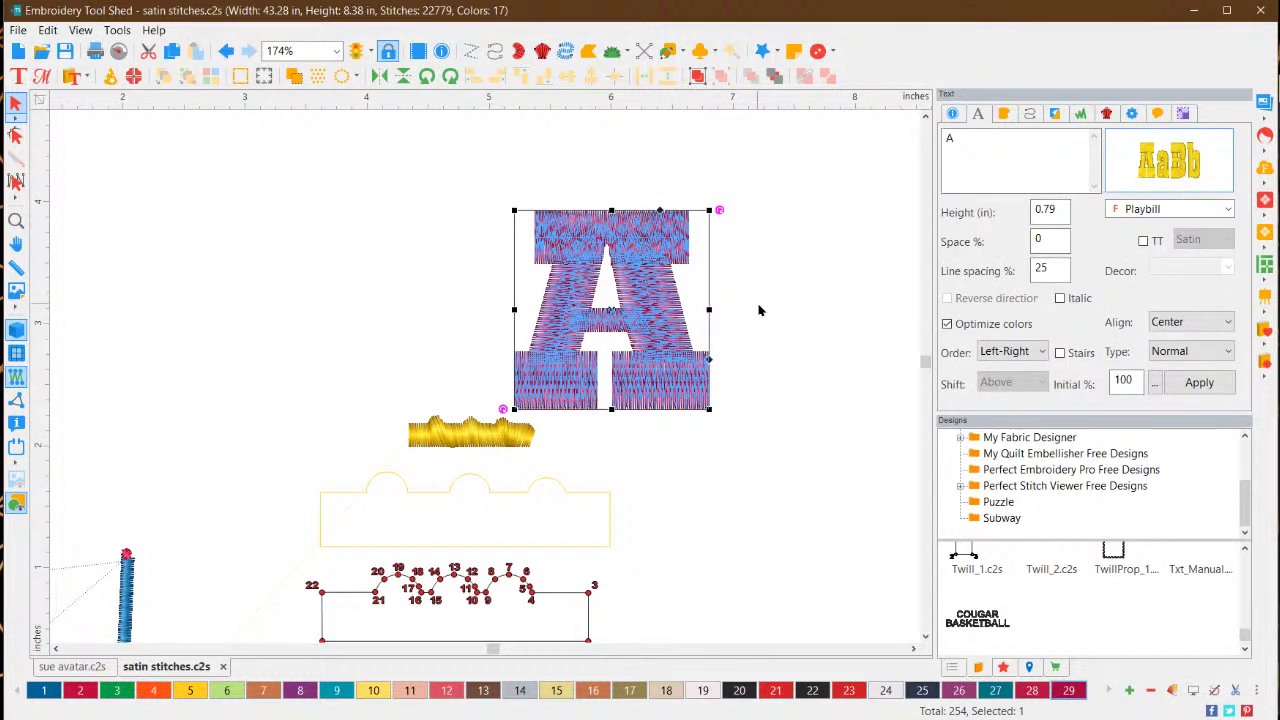
pyautogui.click(825, 244)
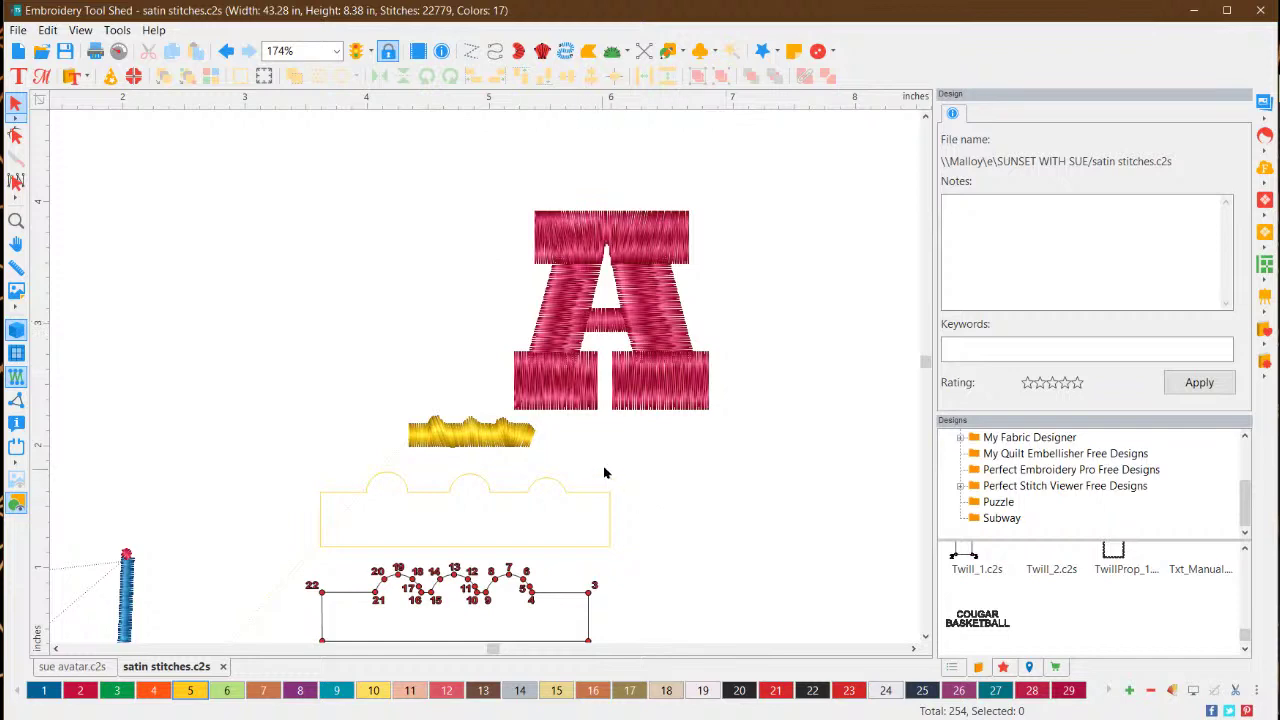
# Examine the red wavy satin shape and the numbered four-point rectangle guide below it
pyautogui.scroll(-1, 686, 414)
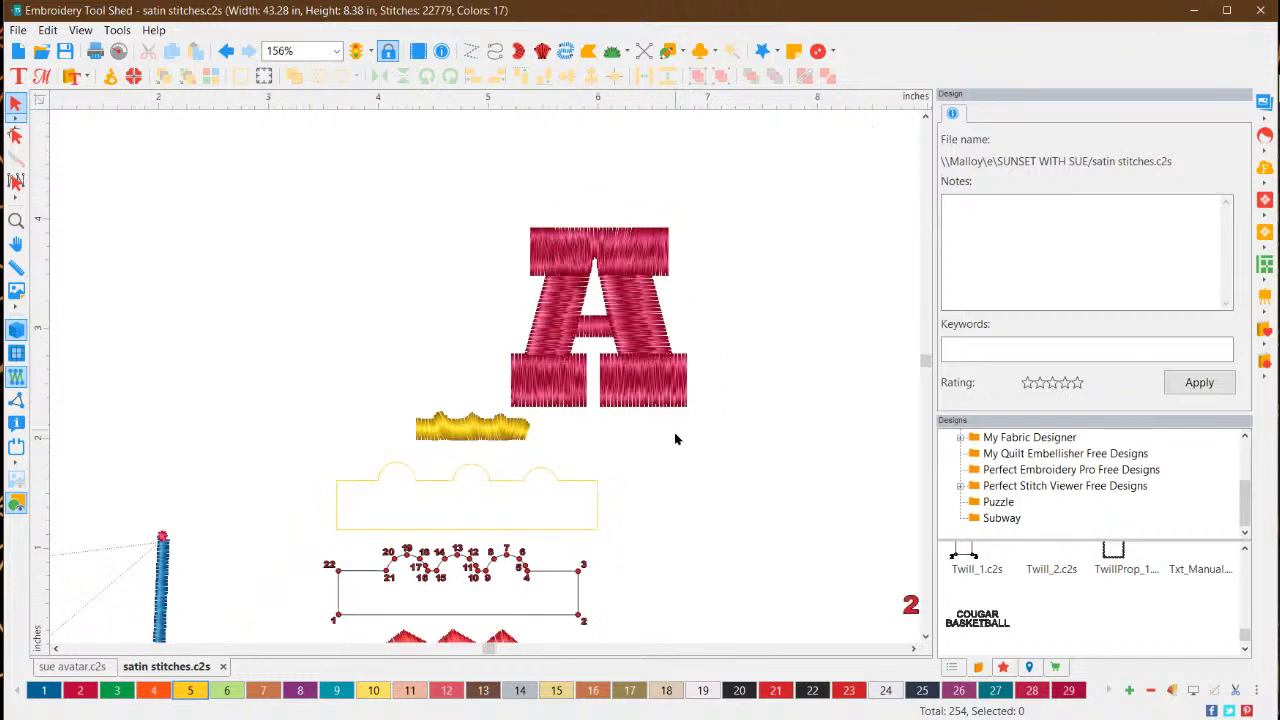
pyautogui.scroll(-3, 668, 455)
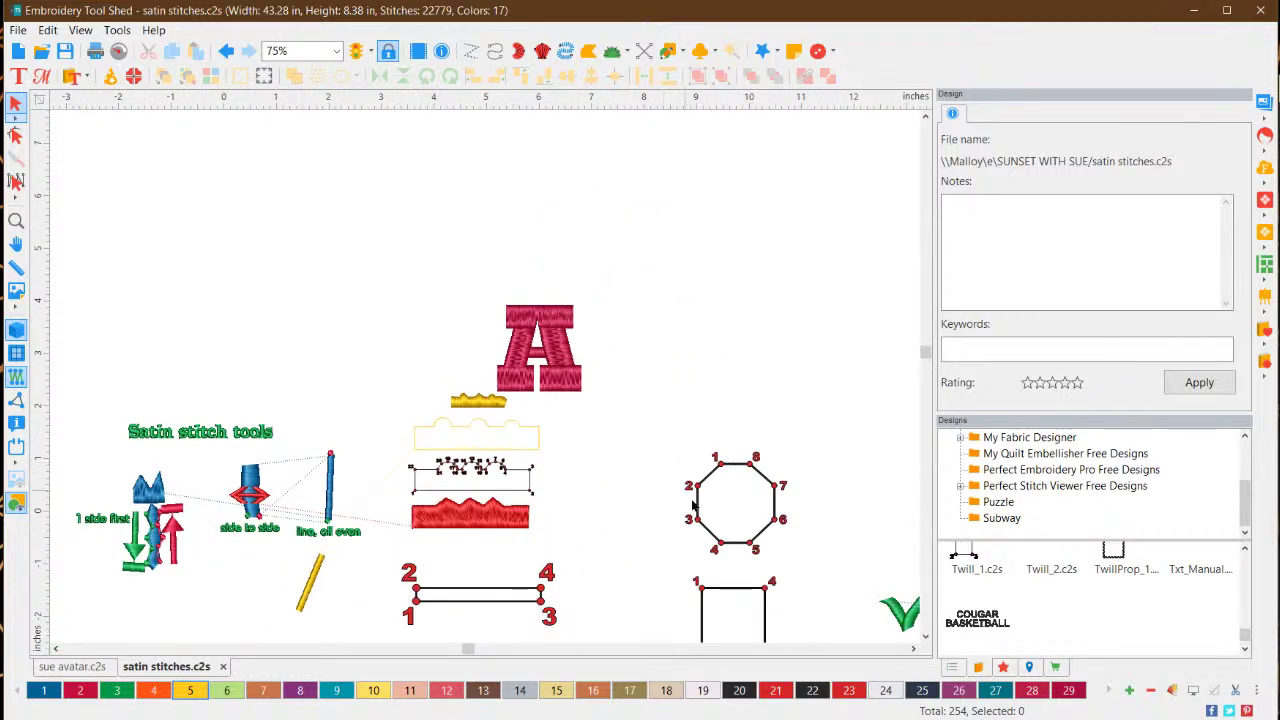
pyautogui.scroll(-4, 900, 643)
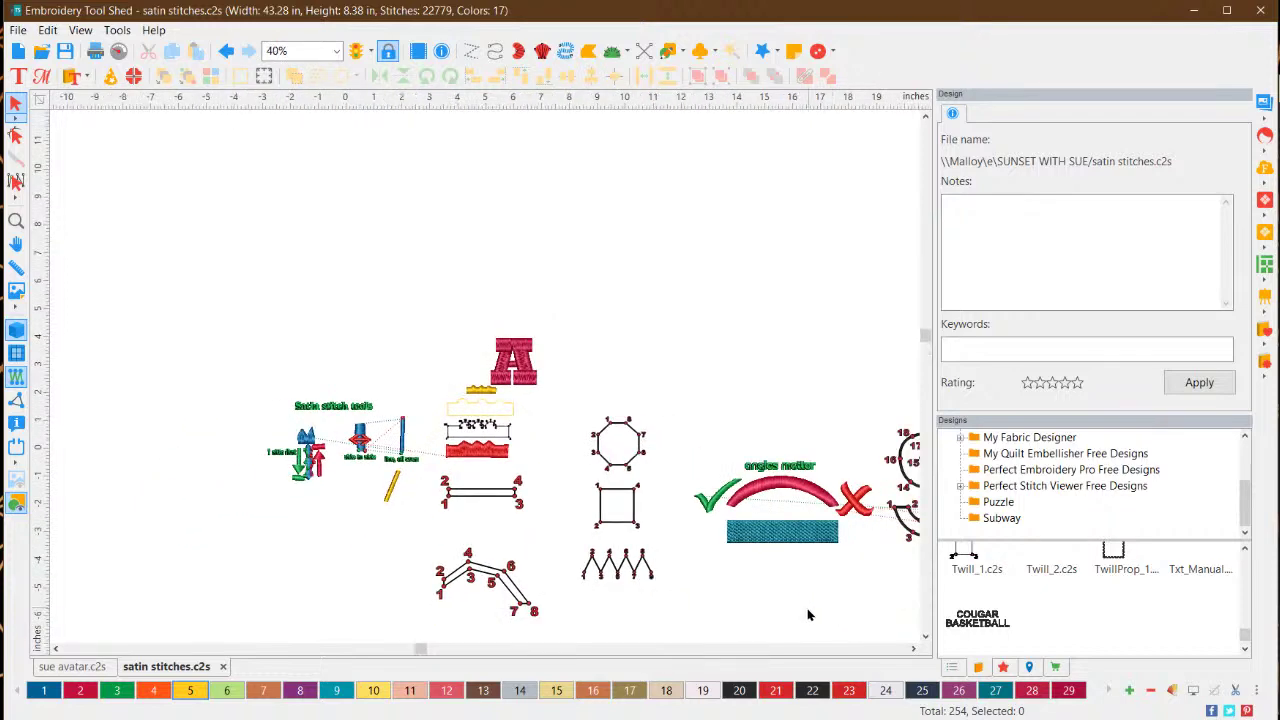
pyautogui.scroll(3, 760, 618)
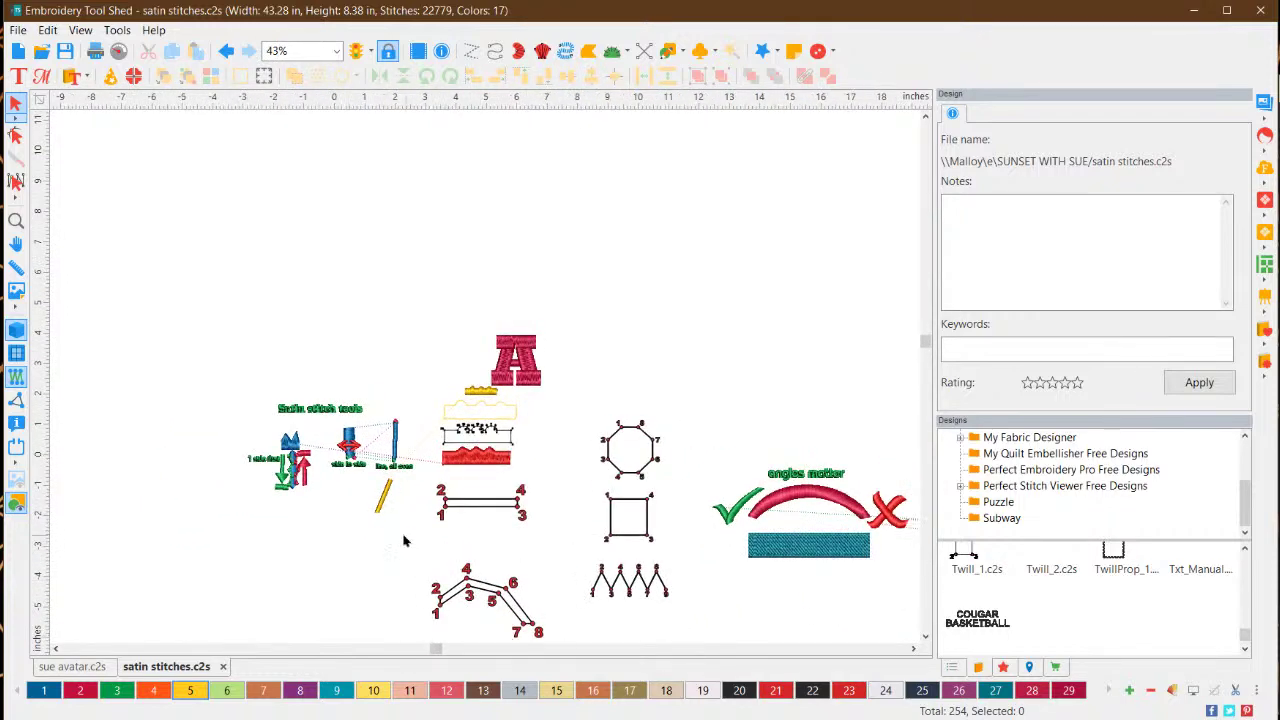
pyautogui.scroll(3, 398, 532)
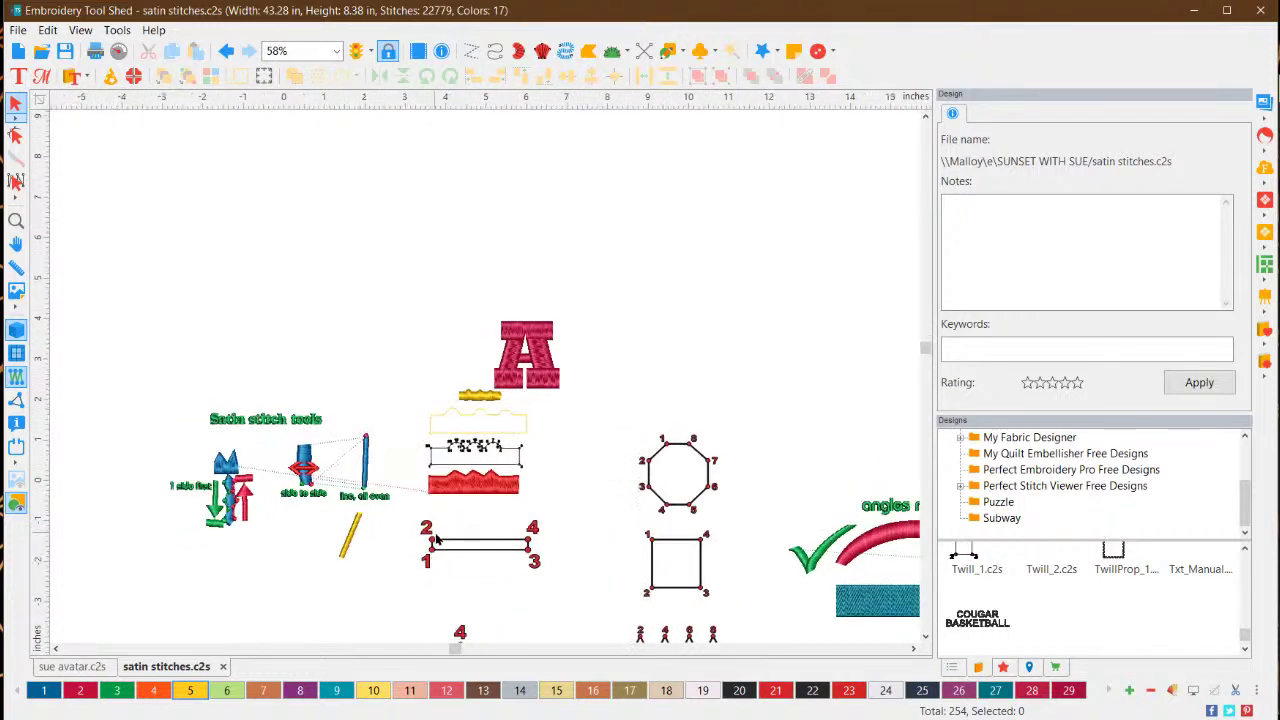
pyautogui.click(925, 640)
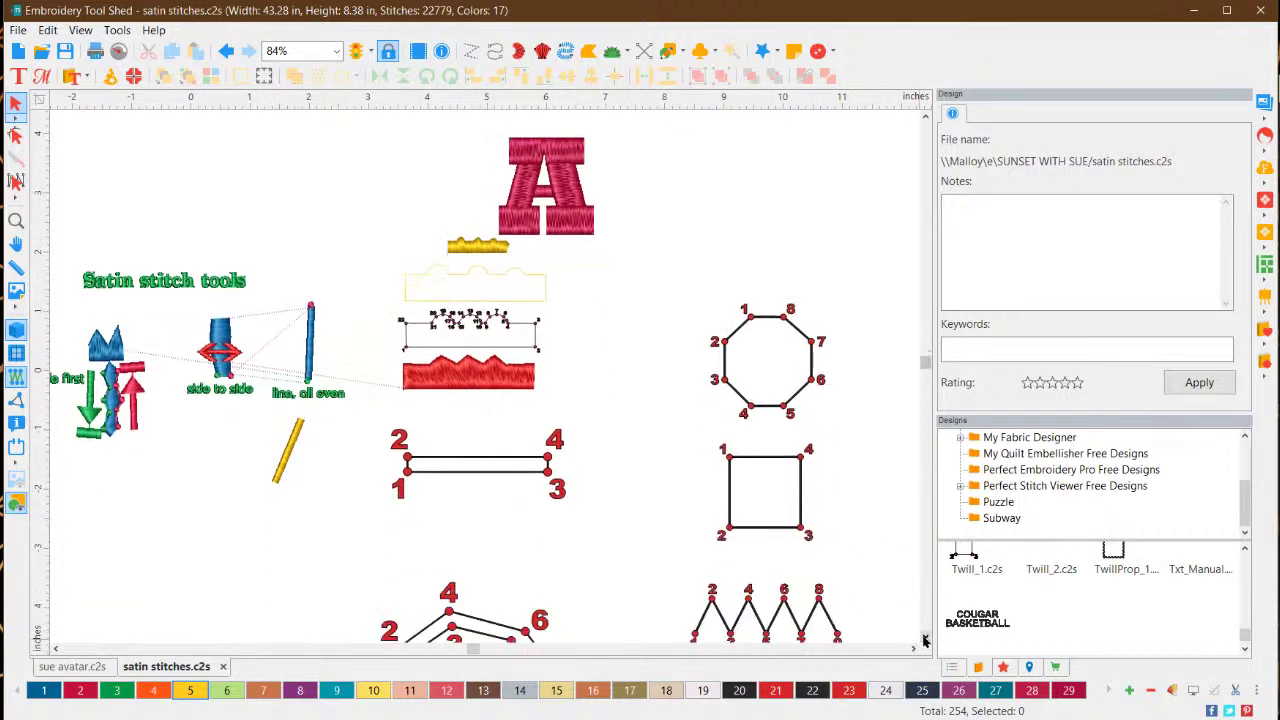
pyautogui.scroll(3, 419, 454)
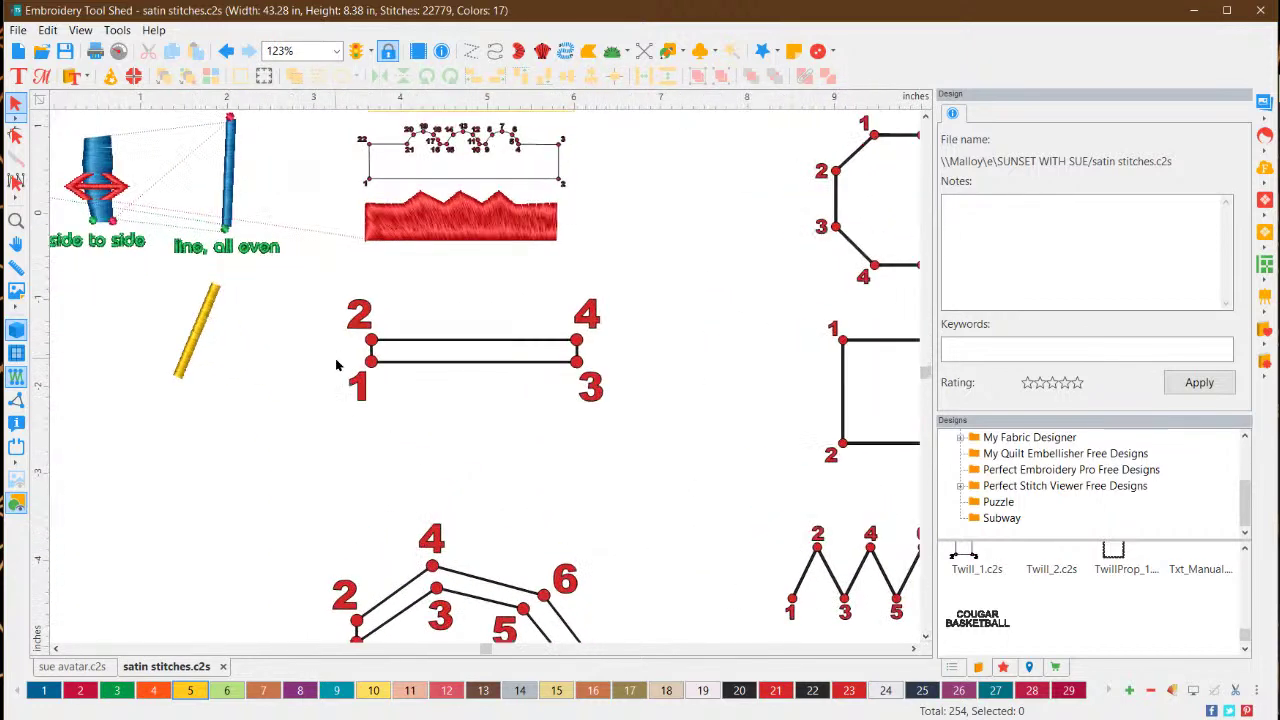
pyautogui.scroll(2, 336, 365)
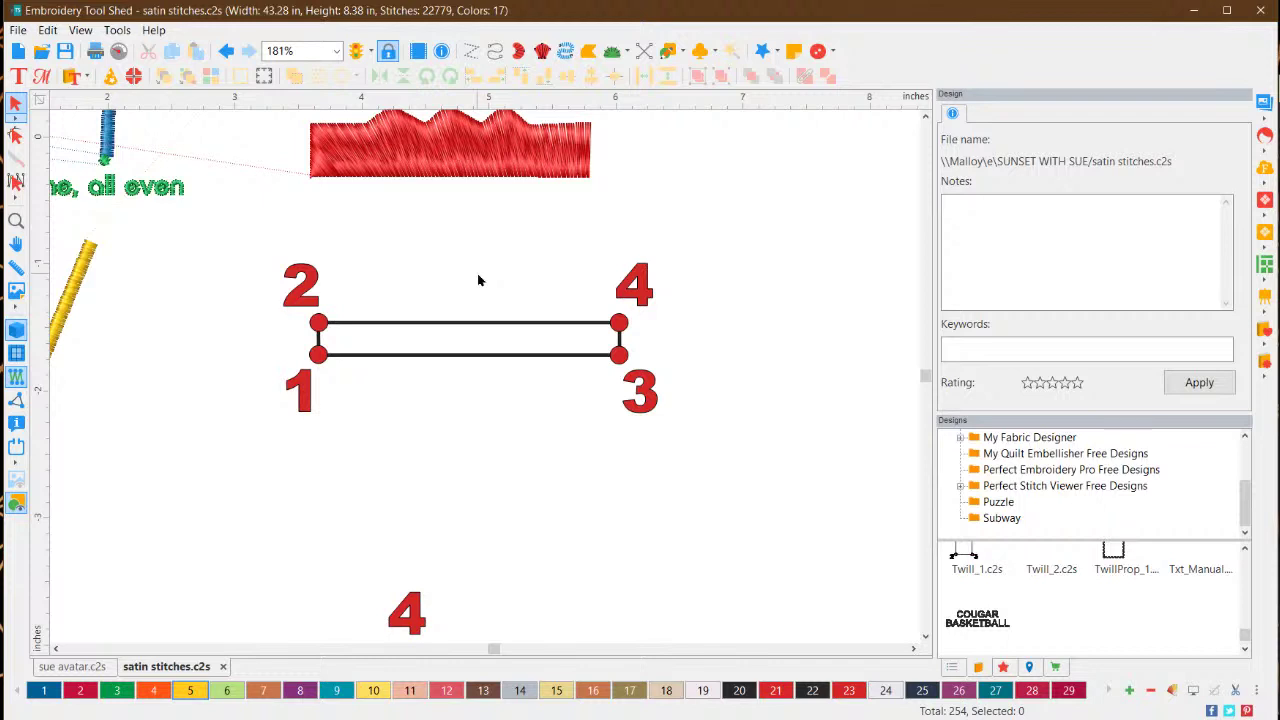
pyautogui.click(410, 131)
pyautogui.click(393, 215)
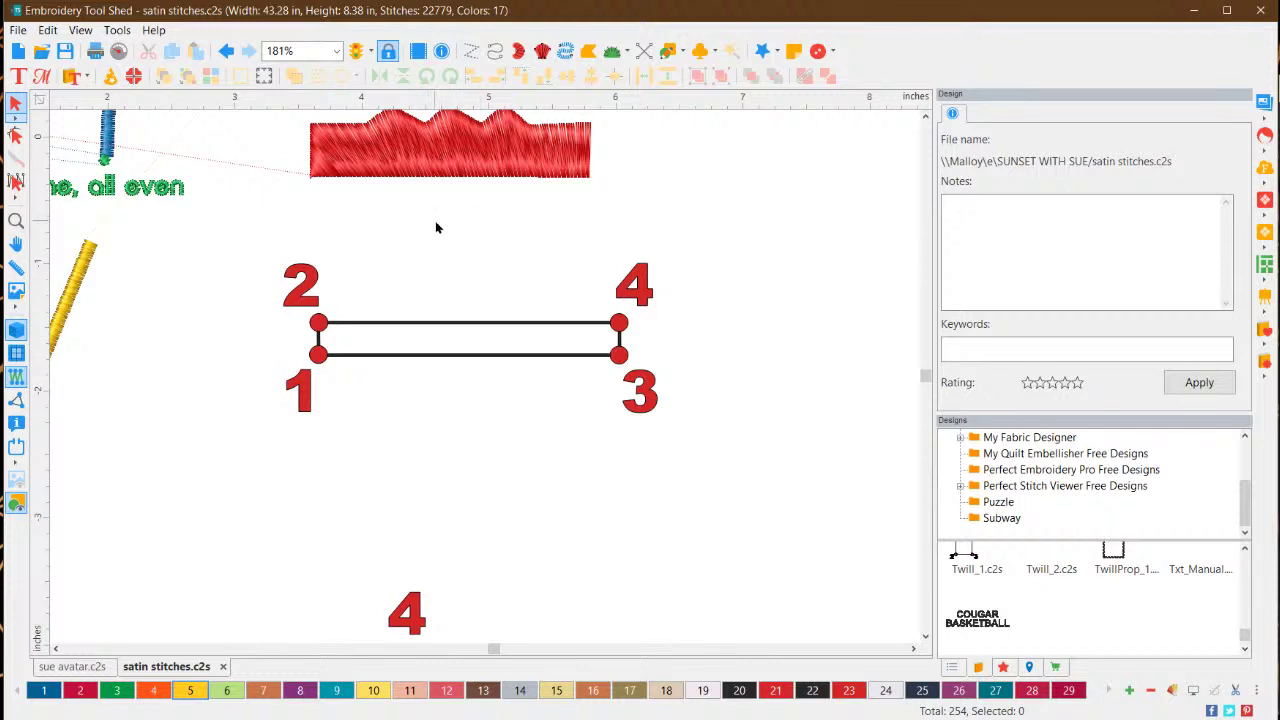
pyautogui.click(365, 158)
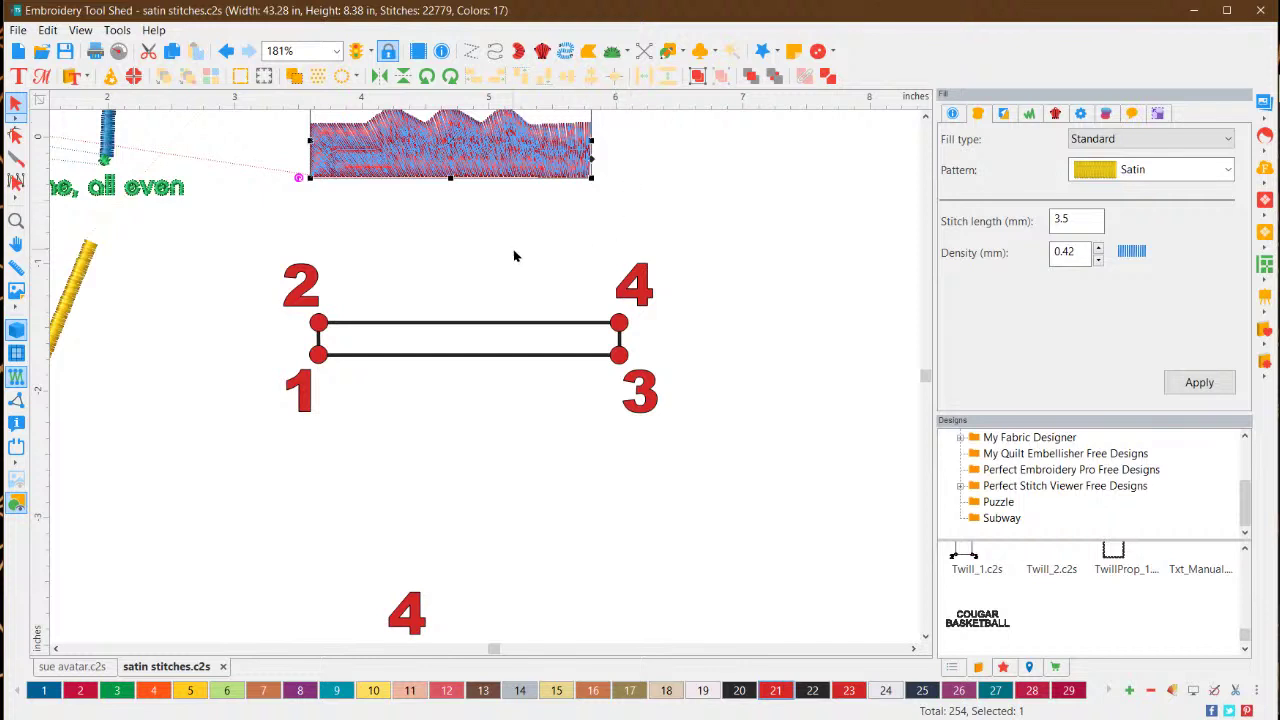
pyautogui.click(479, 202)
pyautogui.click(453, 160)
pyautogui.click(456, 225)
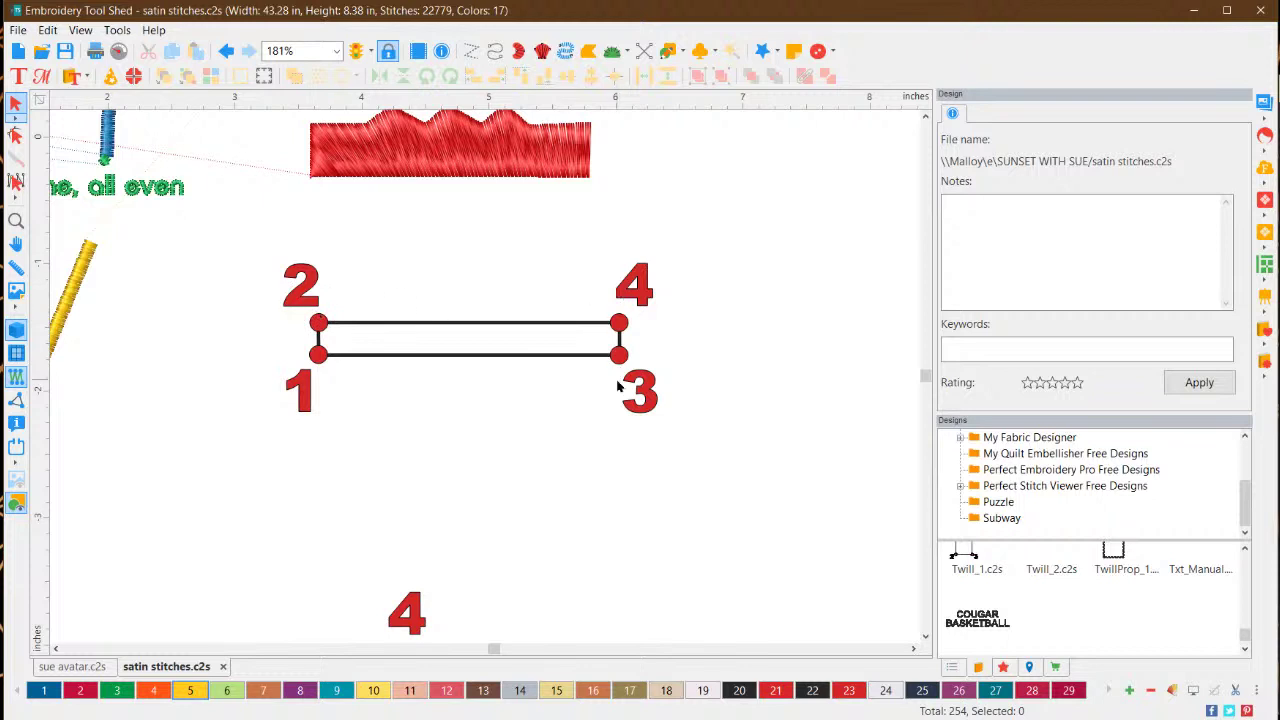
# Draw a Classic Satin column through guide points 1 to 4, about 2.35 in long and 0.29 in wide, with its entry and exit points
pyautogui.click(542, 52)
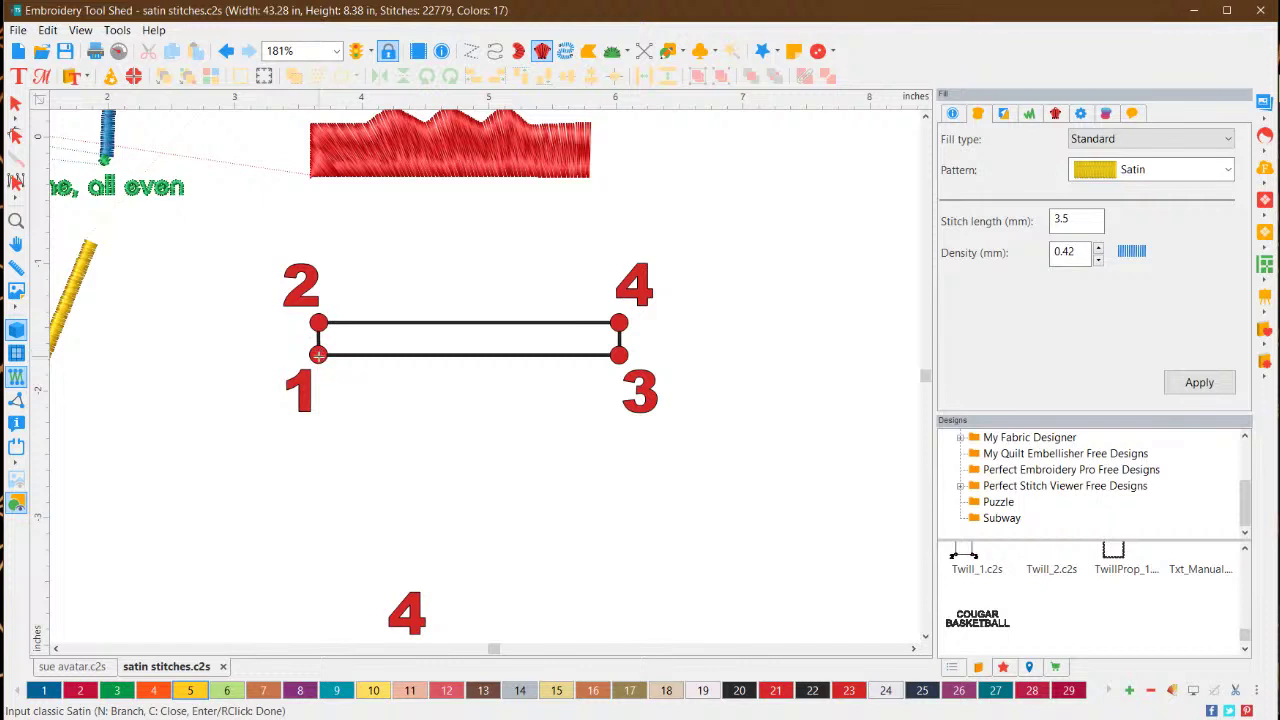
pyautogui.click(318, 354)
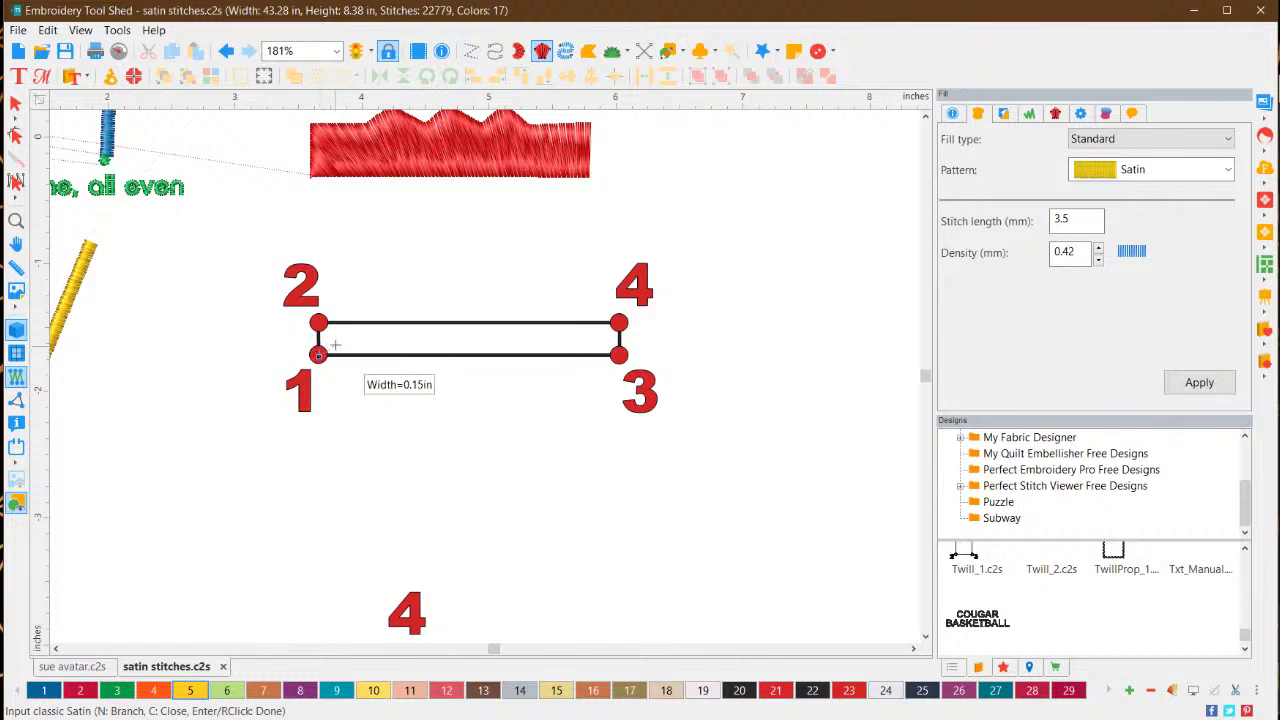
pyautogui.click(318, 321)
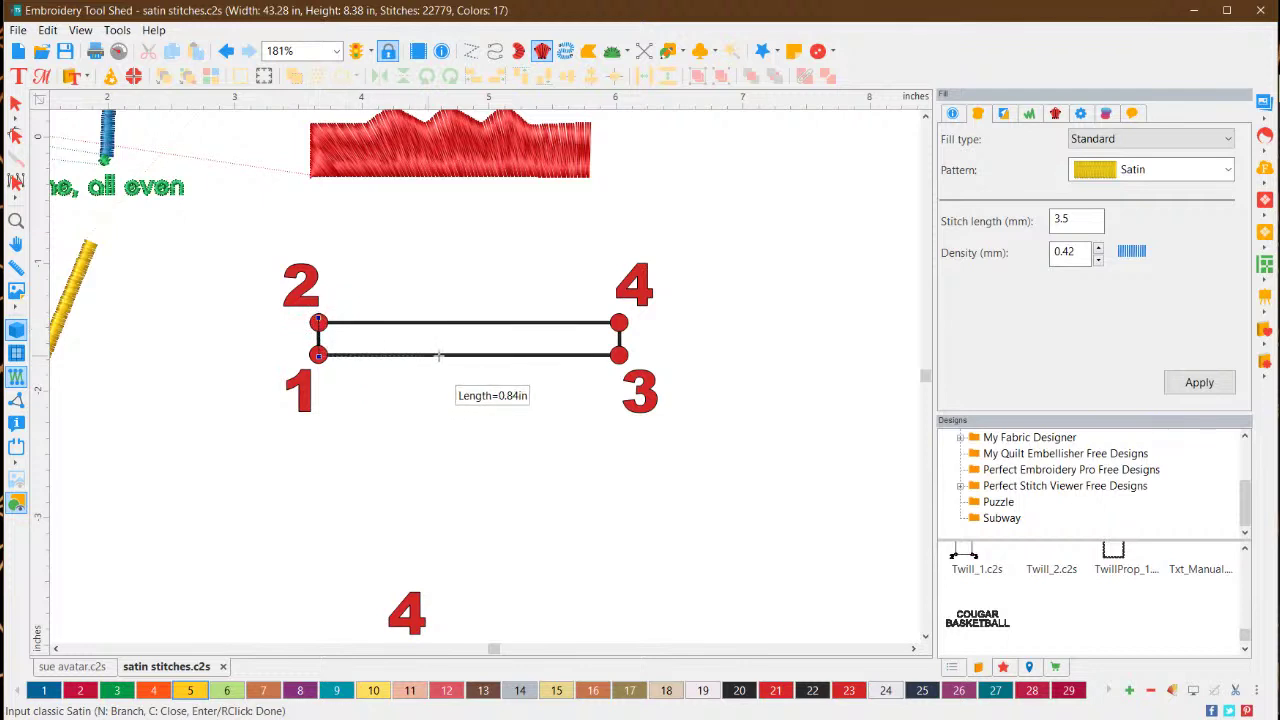
pyautogui.click(619, 354)
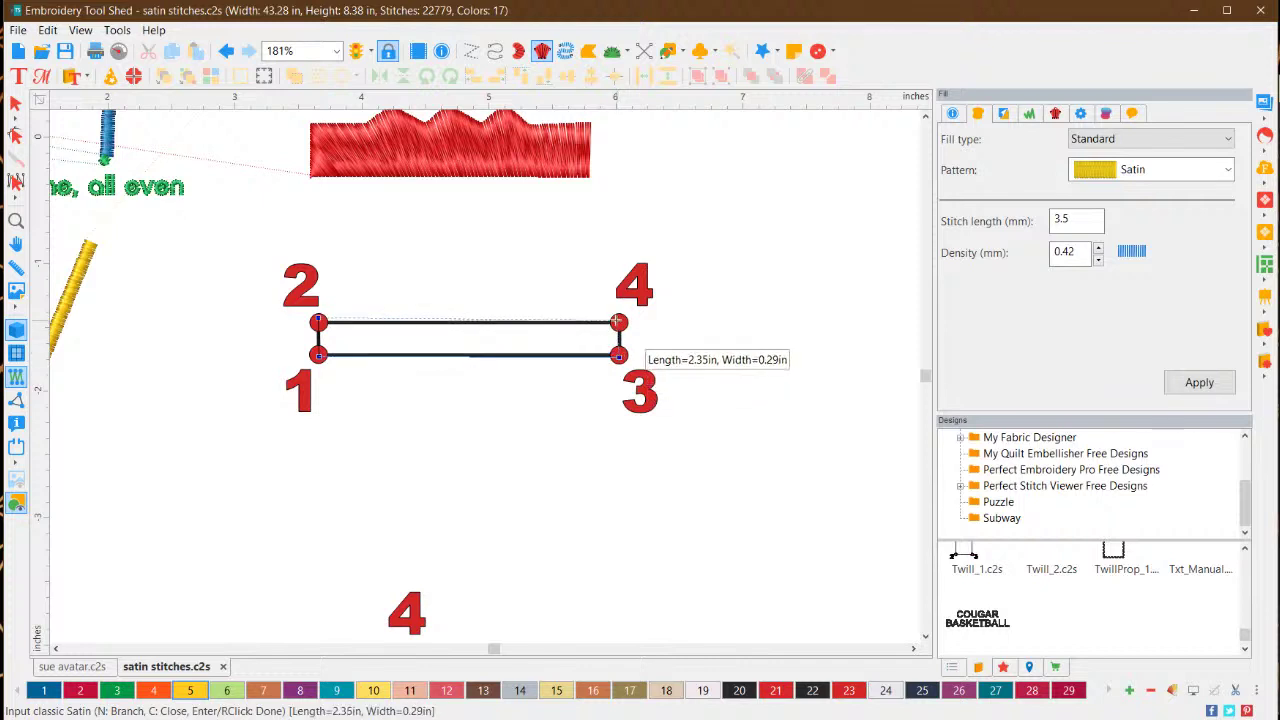
pyautogui.click(618, 321)
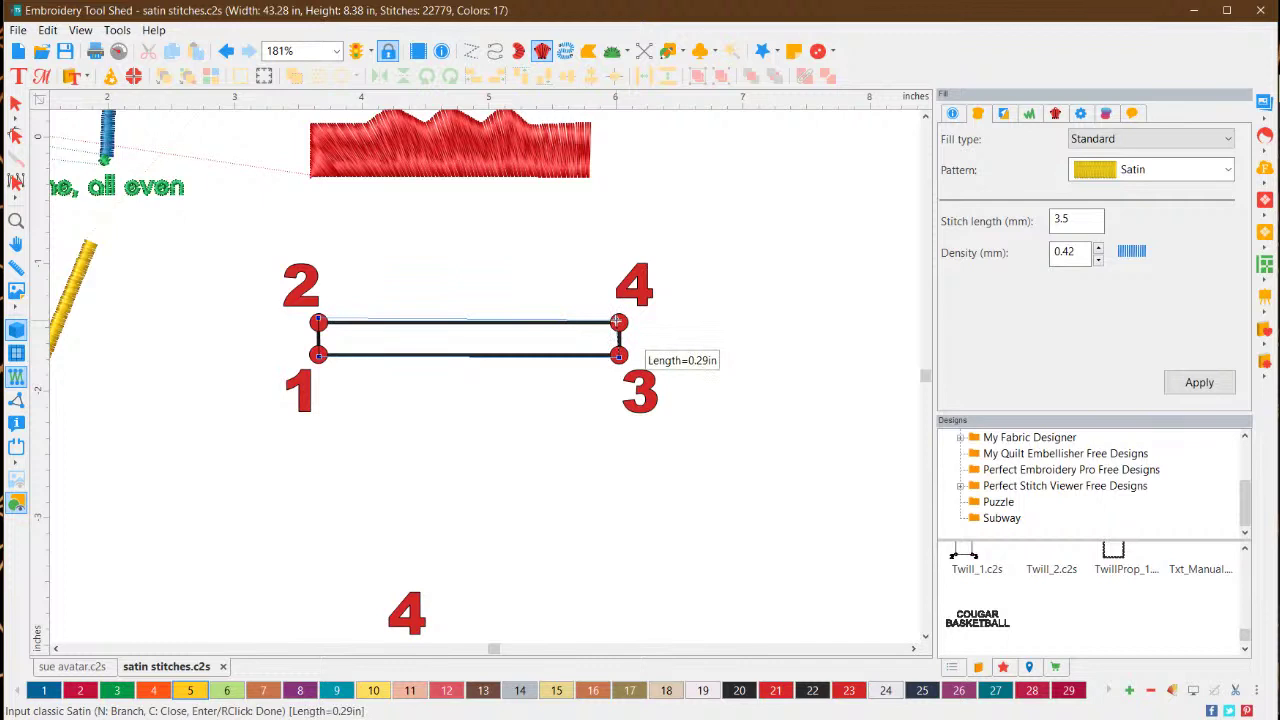
pyautogui.press('Return')
pyautogui.click(618, 321)
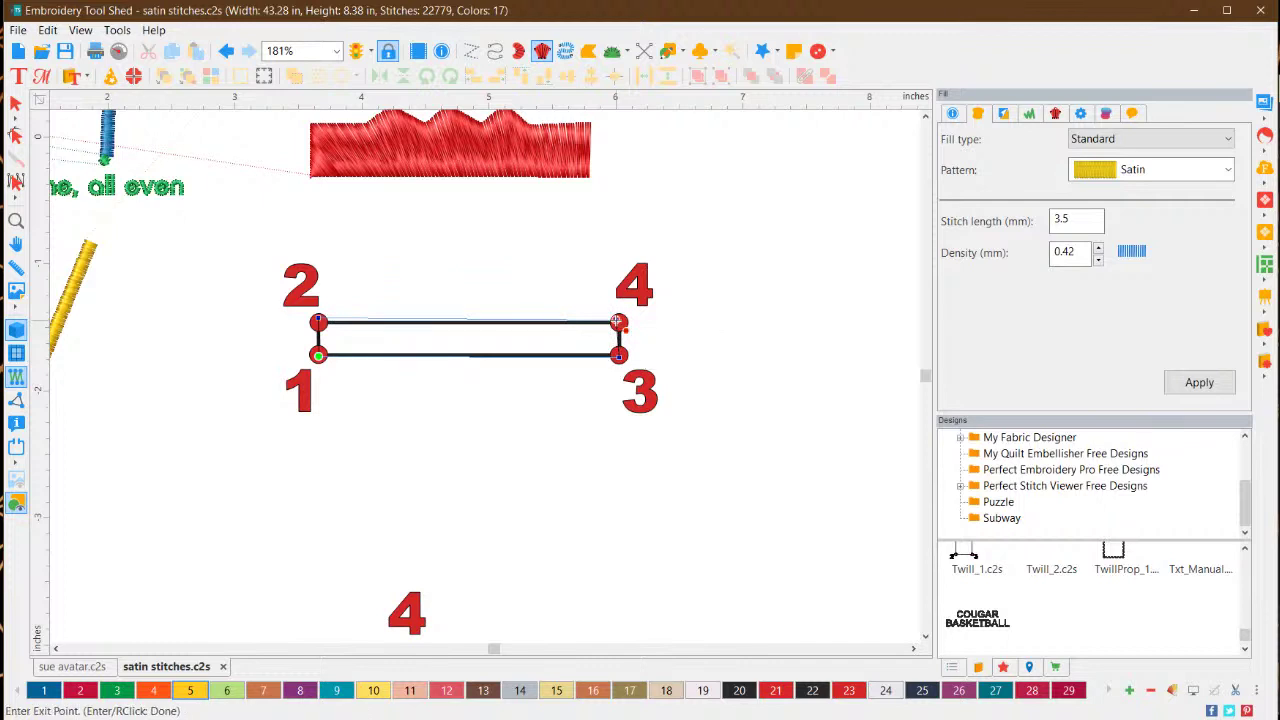
pyautogui.click(618, 321)
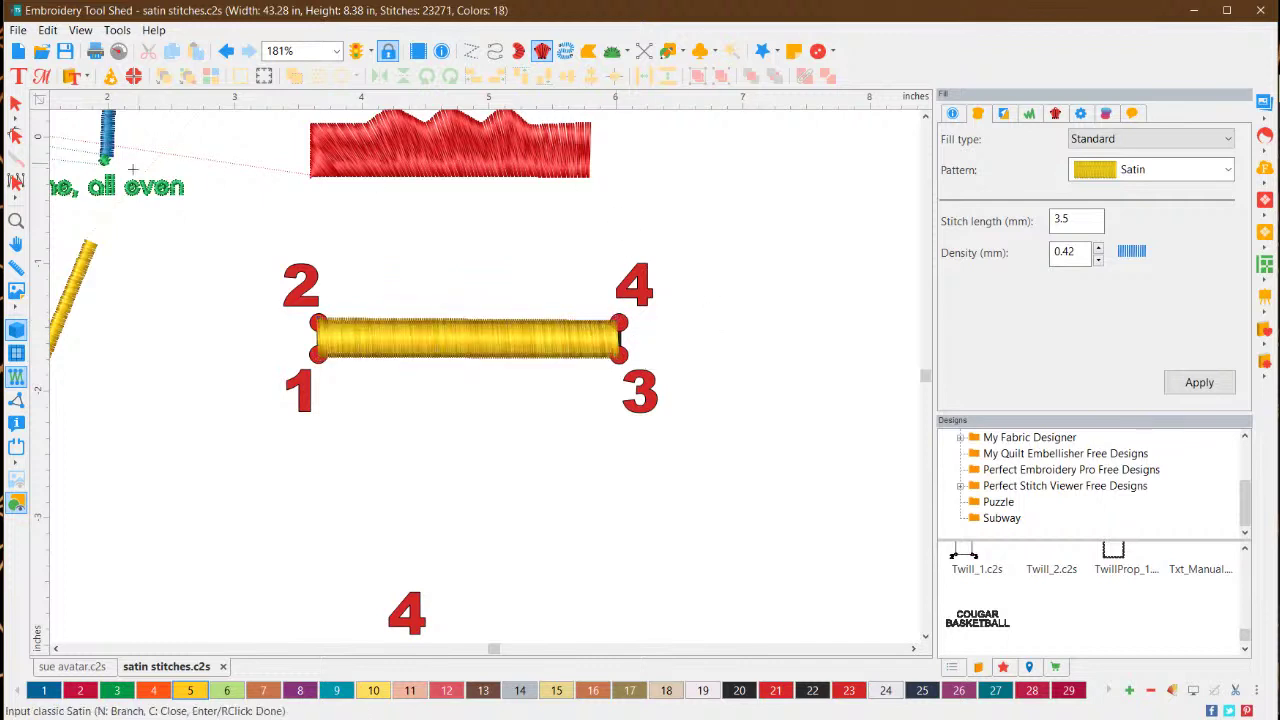
# Move the new yellow satin column about 1 in down, clear of the numbered rectangle guide
pyautogui.click(15, 103)
pyautogui.click(463, 339)
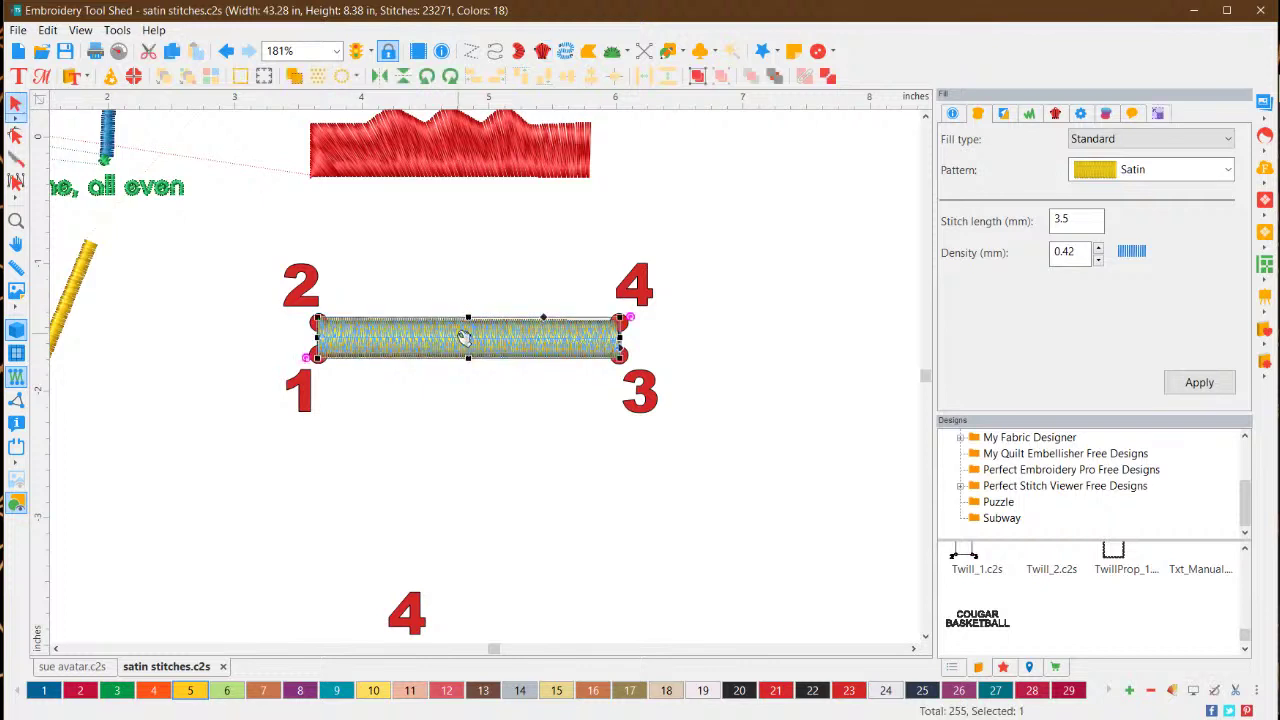
pyautogui.moveTo(463, 339); pyautogui.dragTo(475, 459)
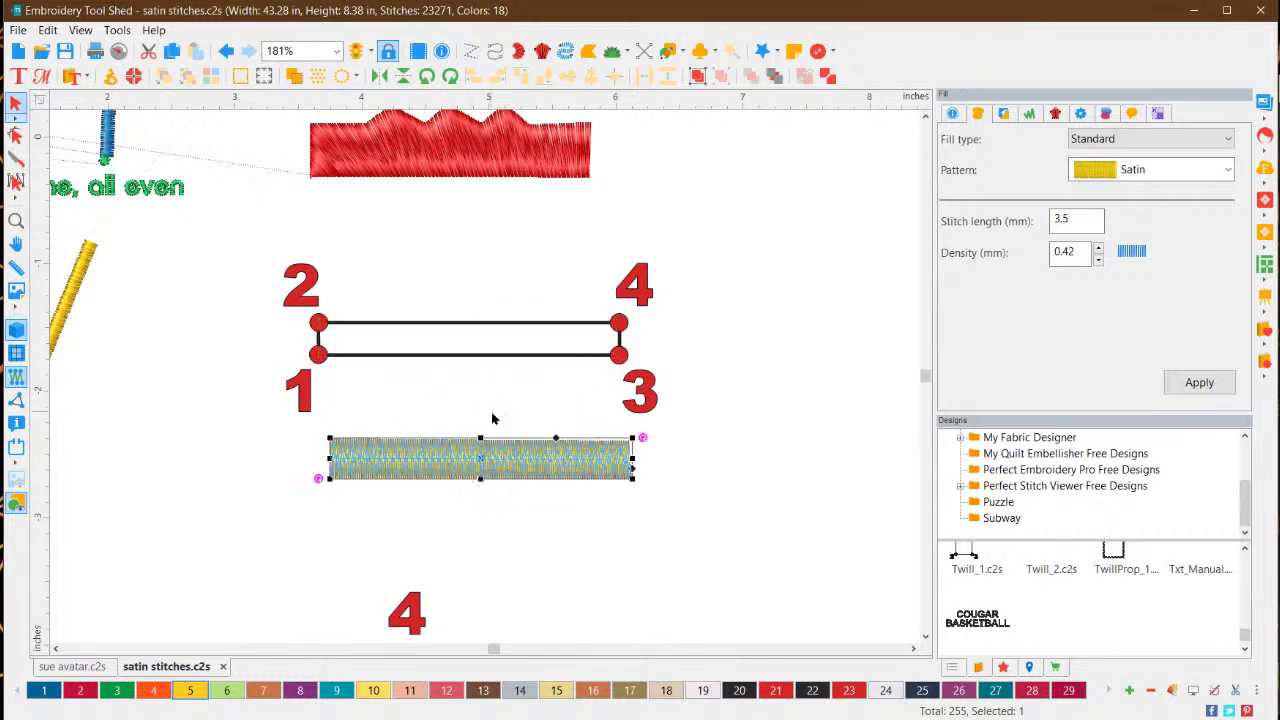
# Start a second Classic Satin column at guide points 1 and 2, adding a slanted point pair about 0.29 in wide near that end of the rectangle
pyautogui.click(389, 332)
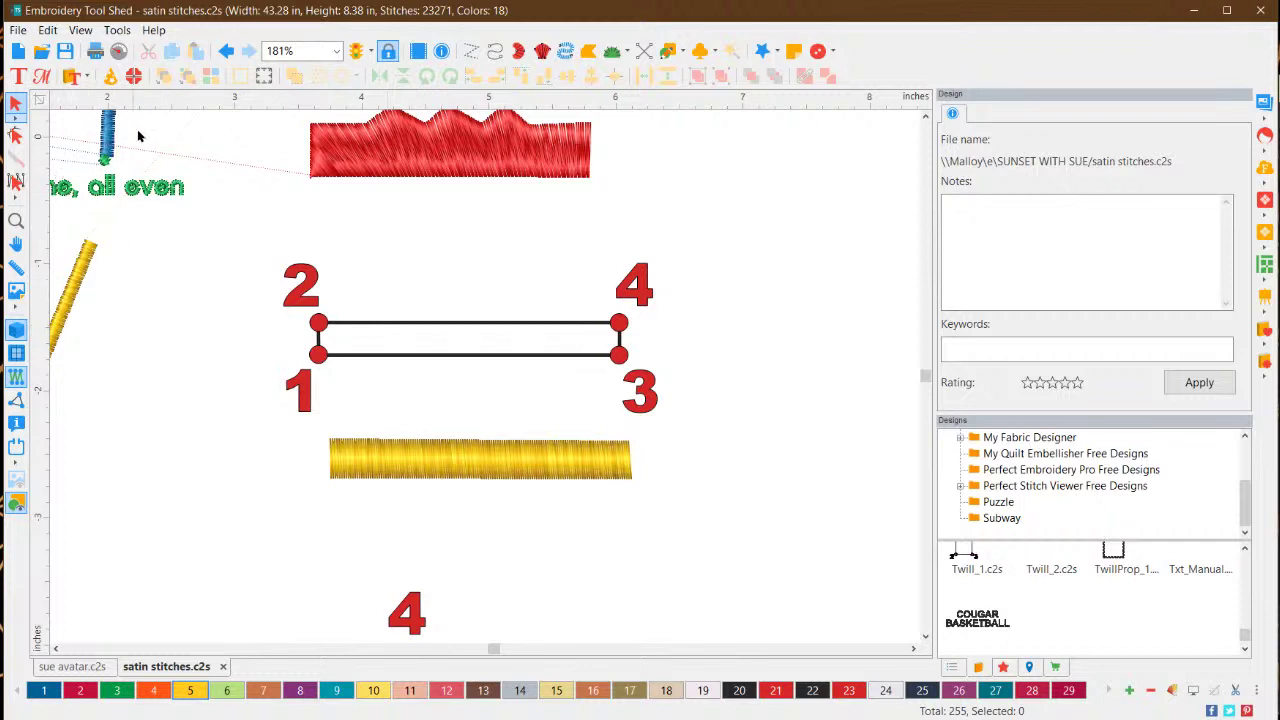
pyautogui.click(542, 51)
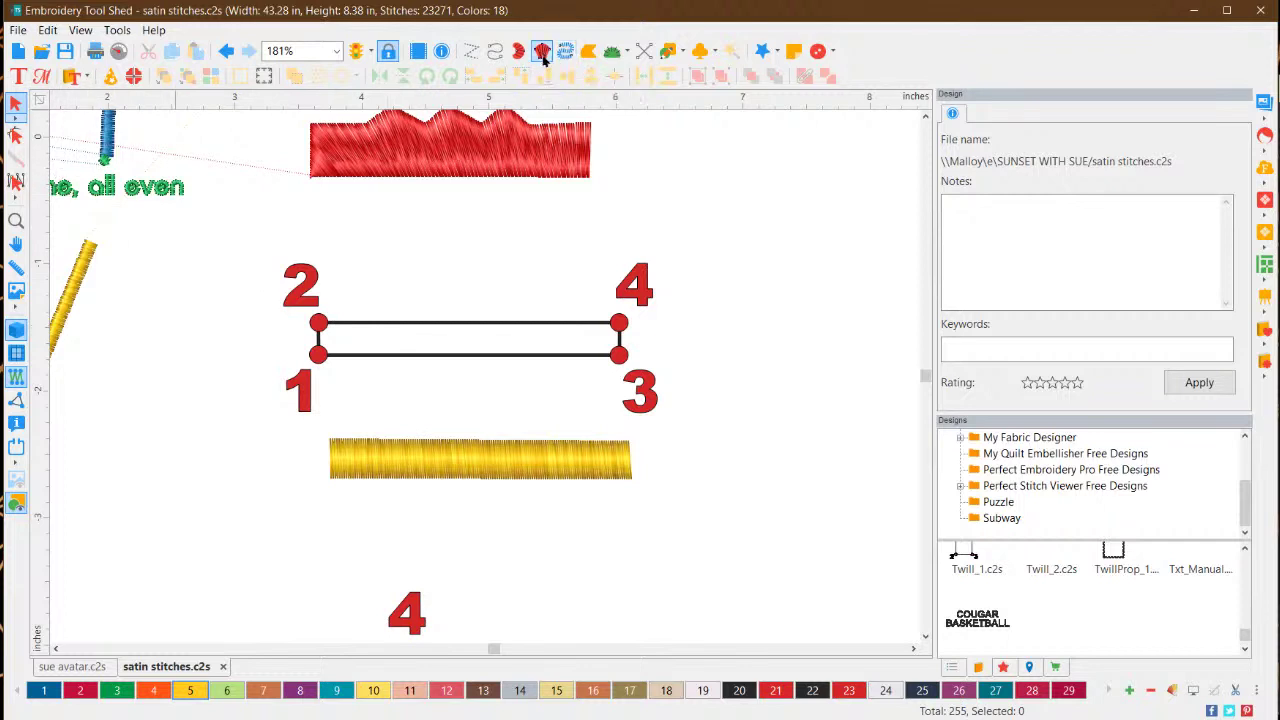
pyautogui.click(318, 354)
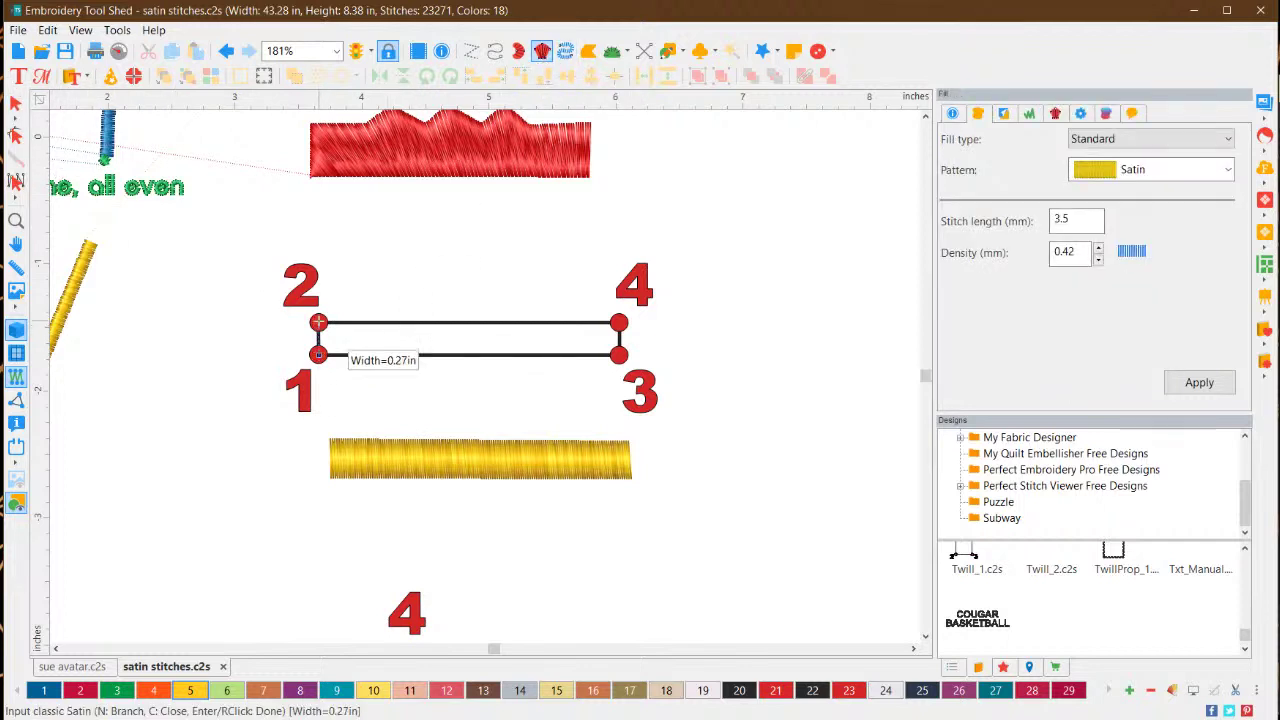
pyautogui.click(318, 322)
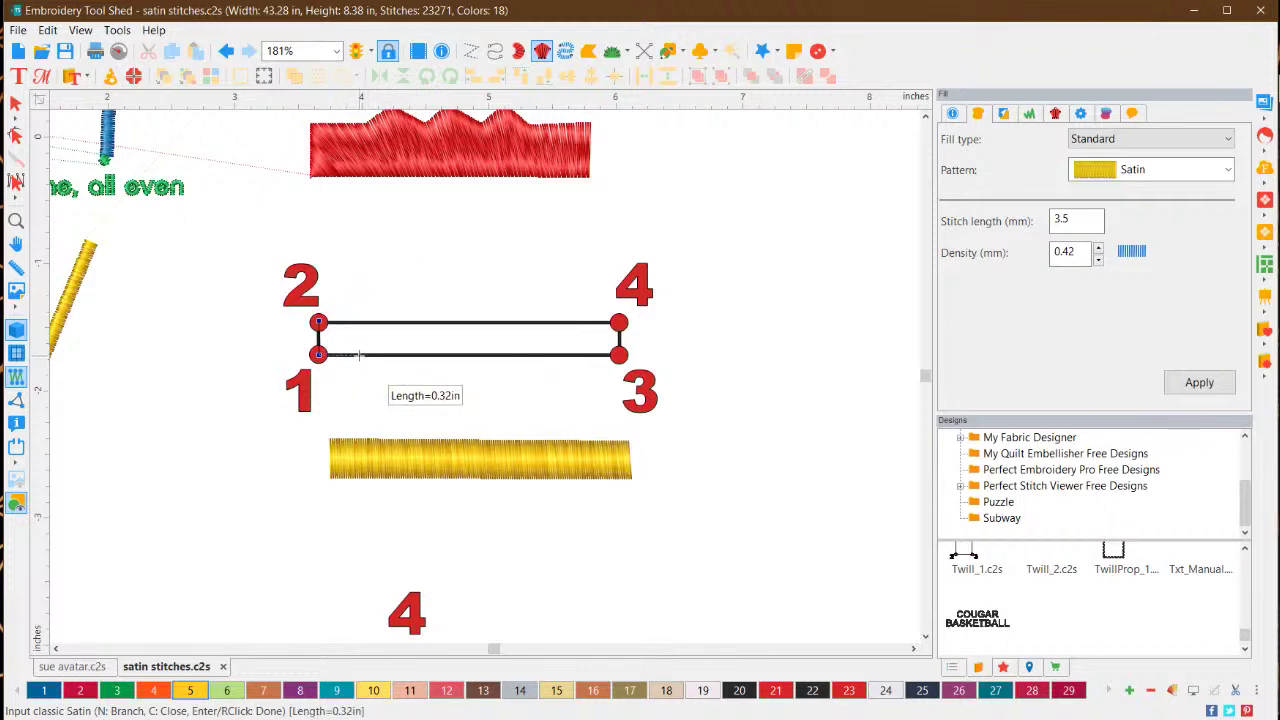
pyautogui.click(354, 356)
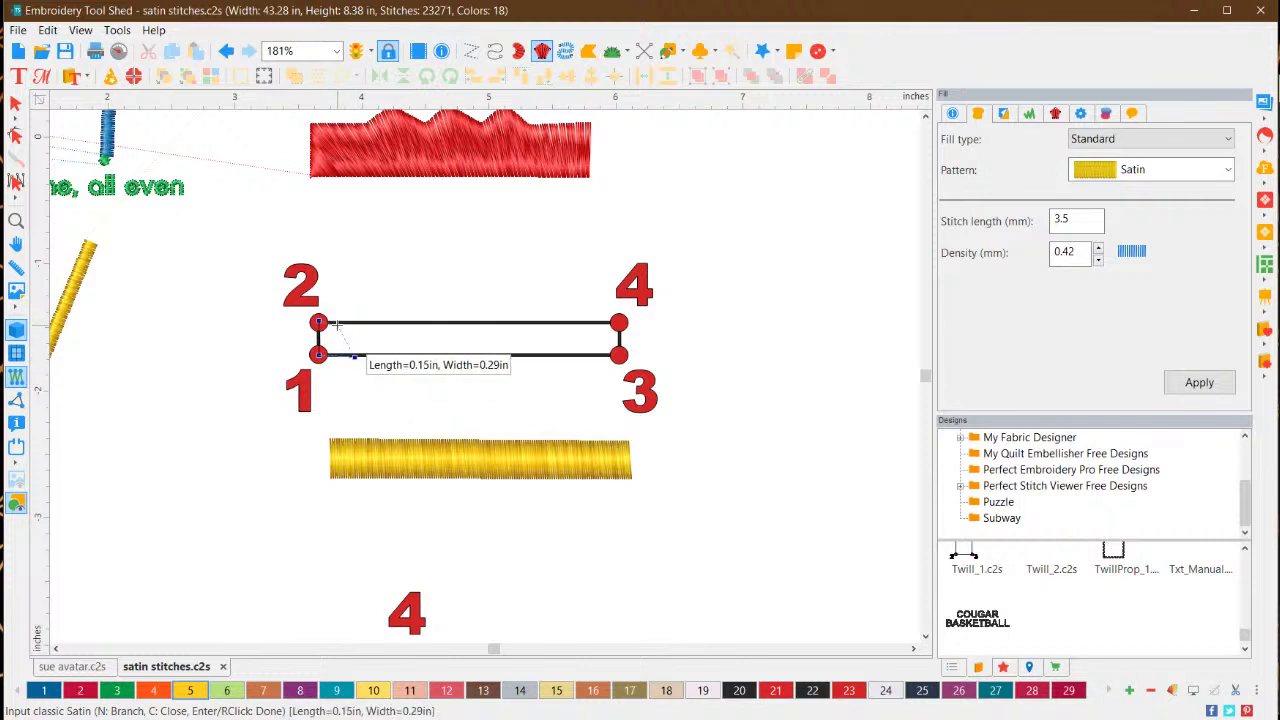
pyautogui.click(337, 324)
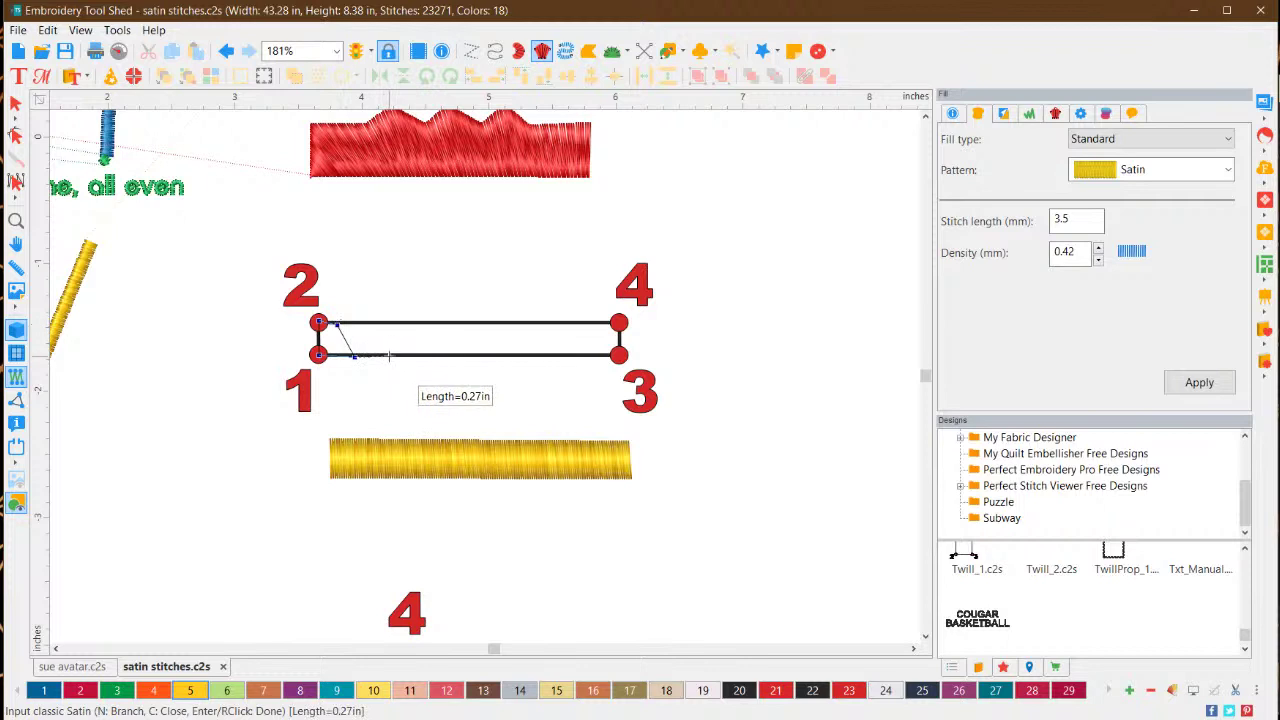
# Place closely spaced classic satin points alternately along the lower and upper edges near the 1–2 end of the straight bar
pyautogui.click(364, 356)
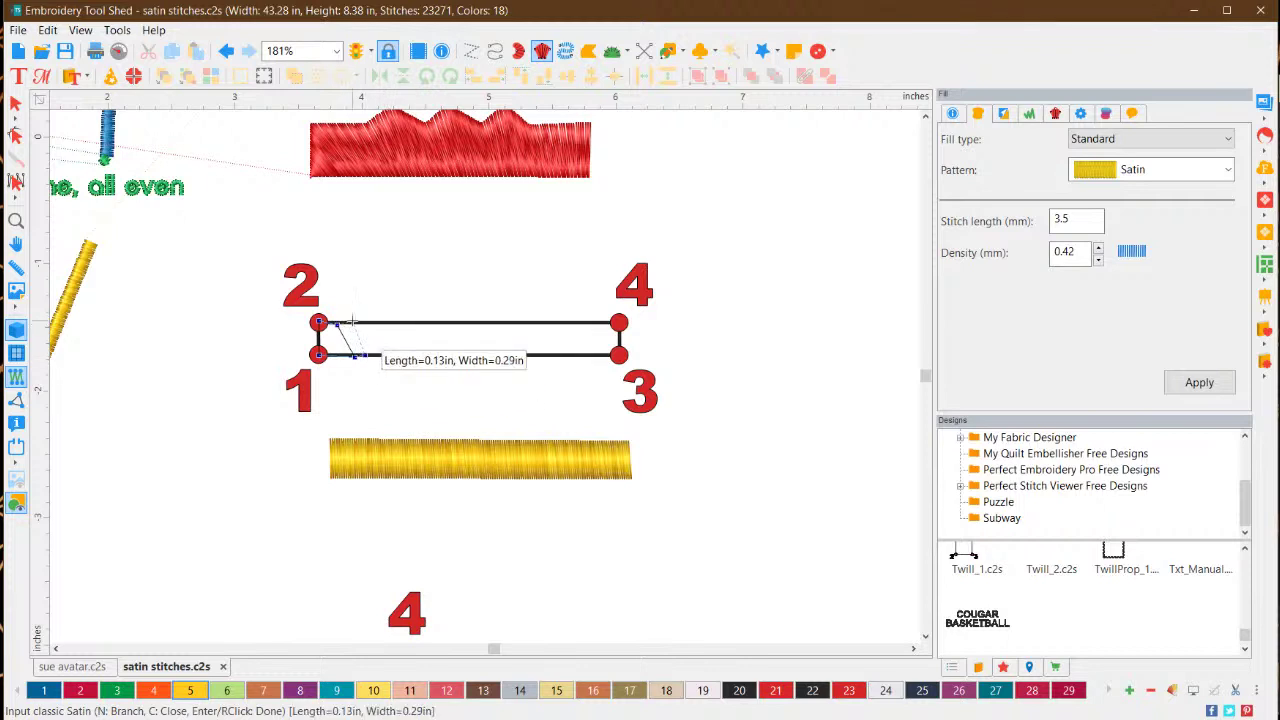
pyautogui.click(354, 323)
pyautogui.click(366, 356)
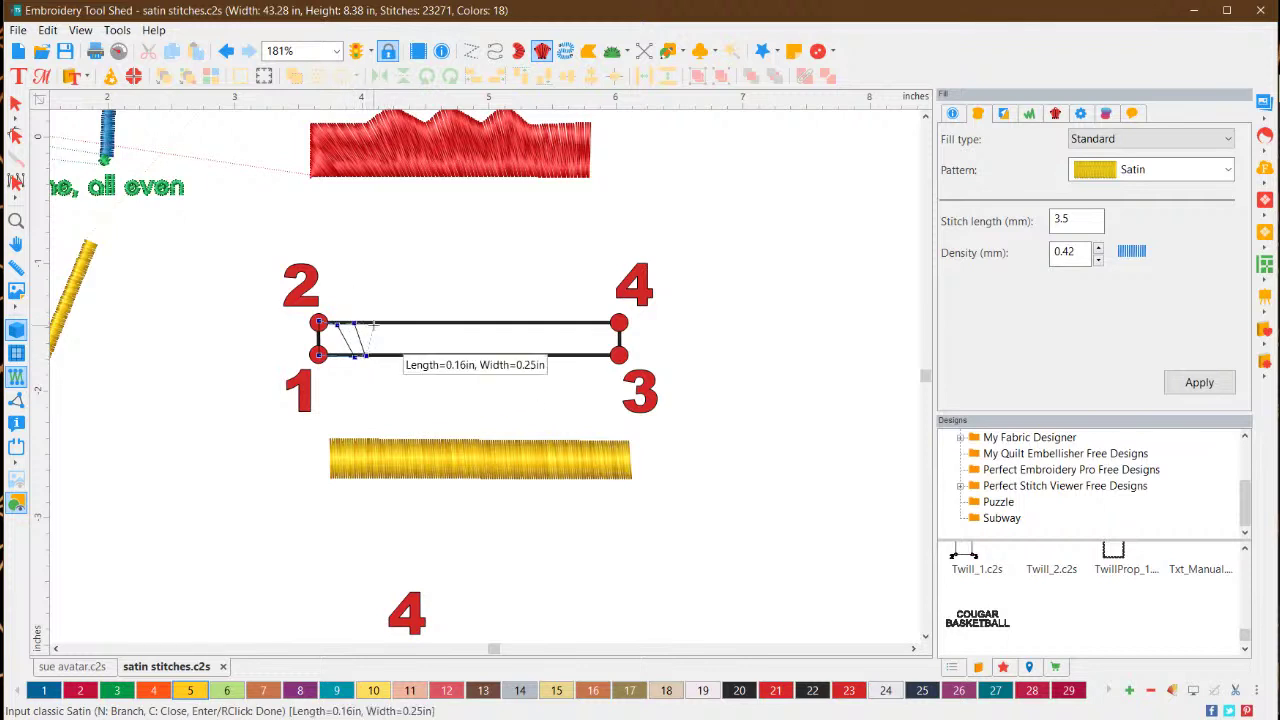
pyautogui.click(376, 322)
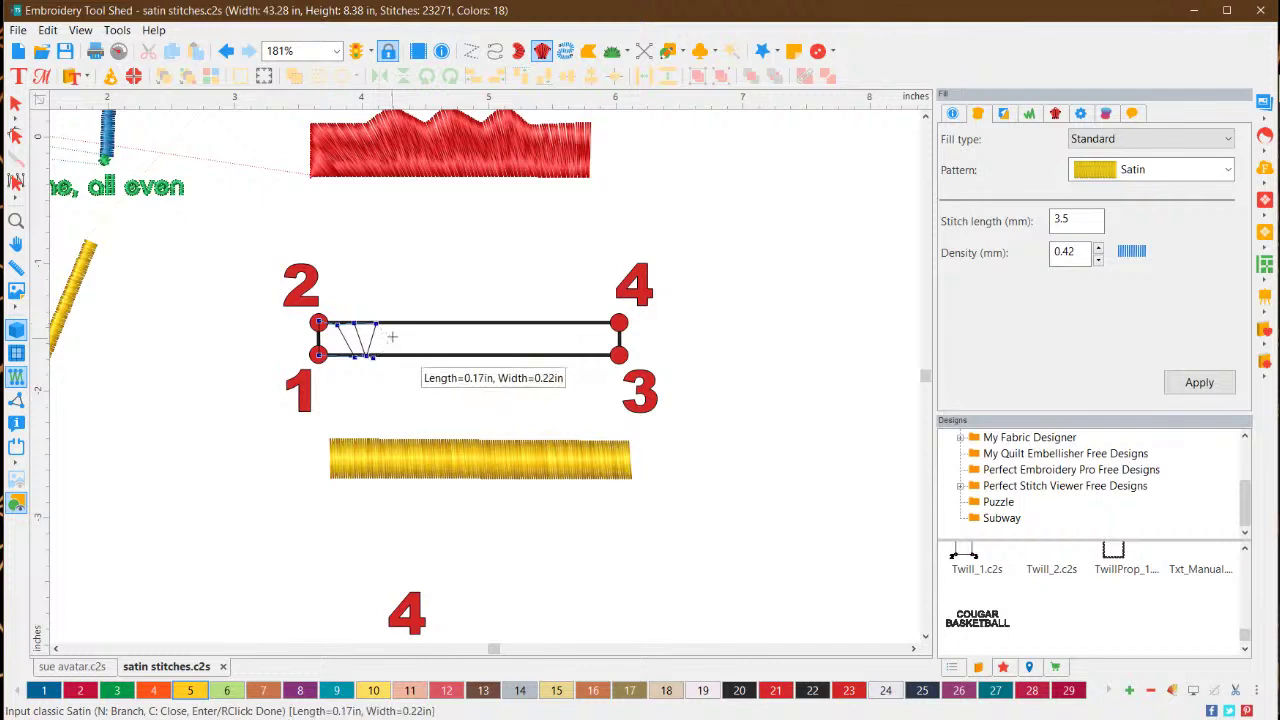
pyautogui.click(399, 325)
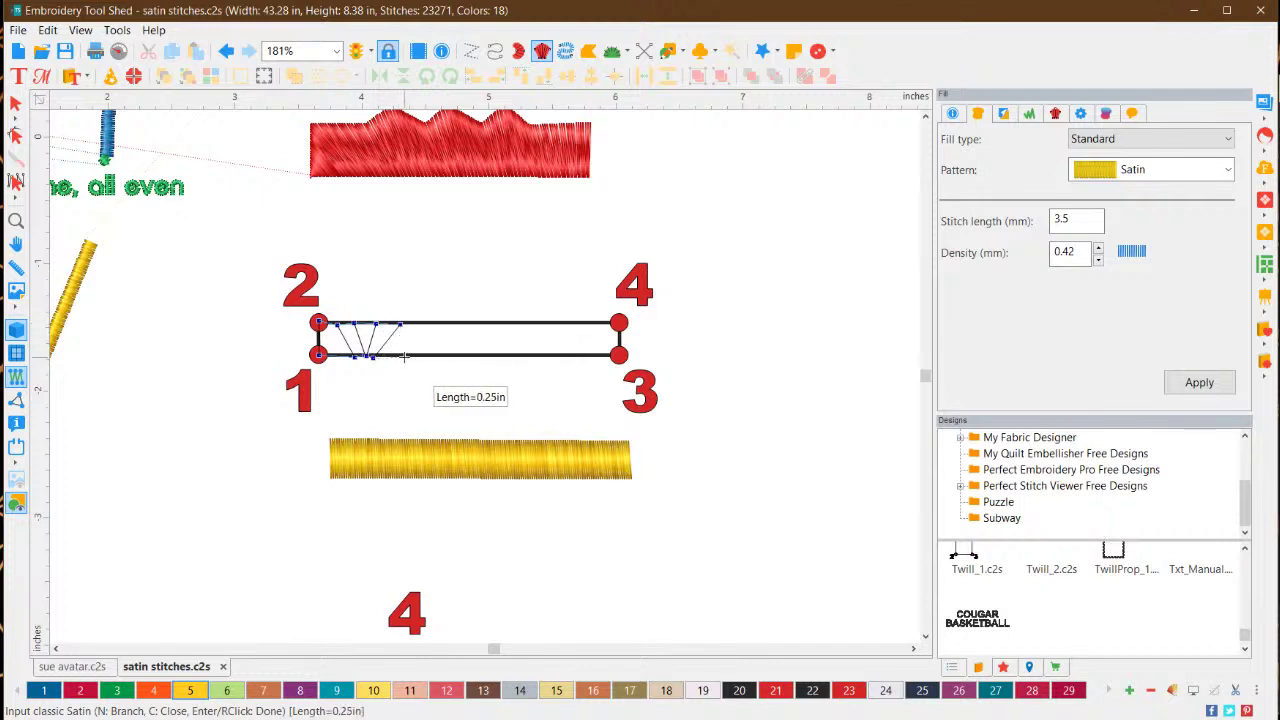
pyautogui.click(404, 356)
# Continue the satin column with widely spaced, slanted point pairs along the bar, ending at markers 3 and 4
pyautogui.click(470, 323)
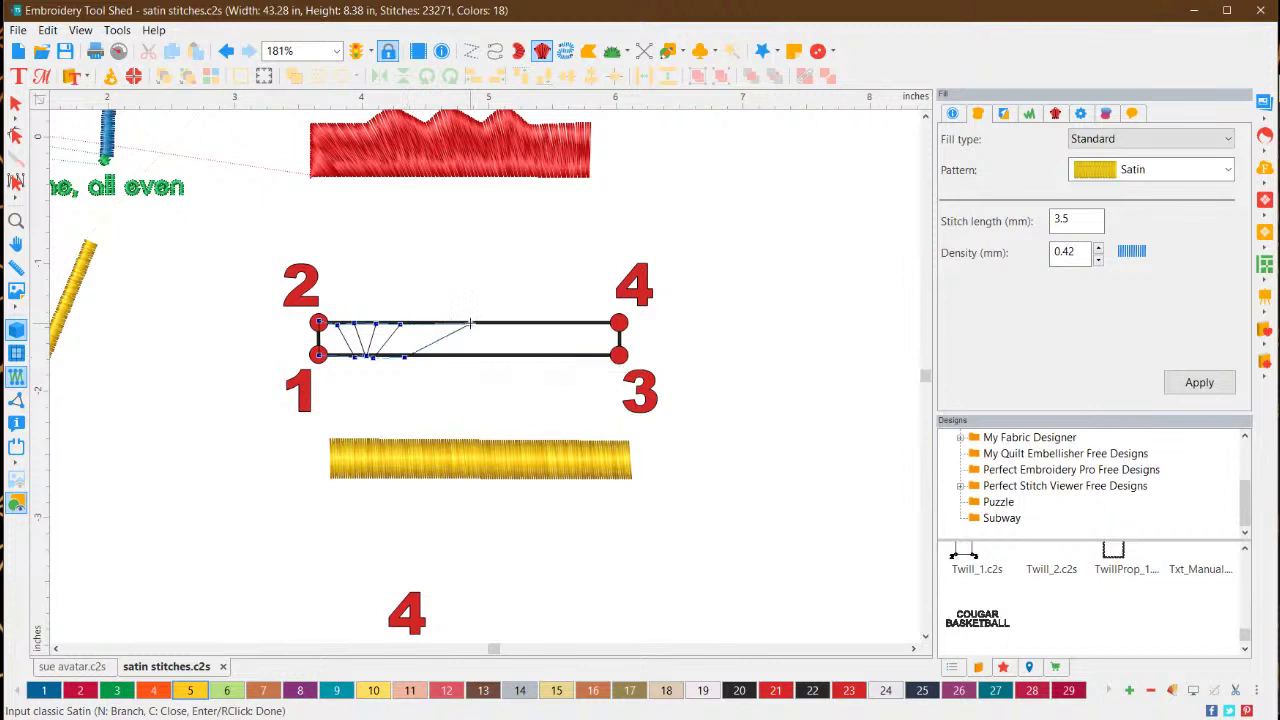
pyautogui.click(481, 356)
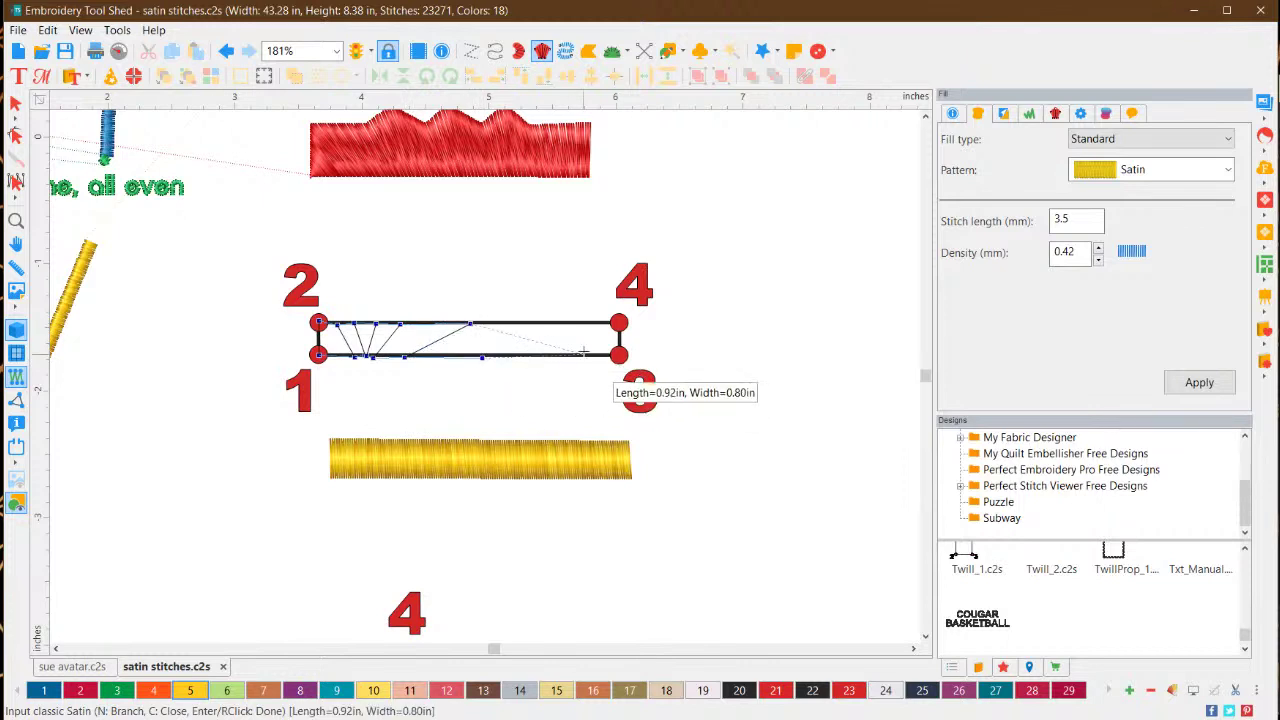
pyautogui.click(531, 324)
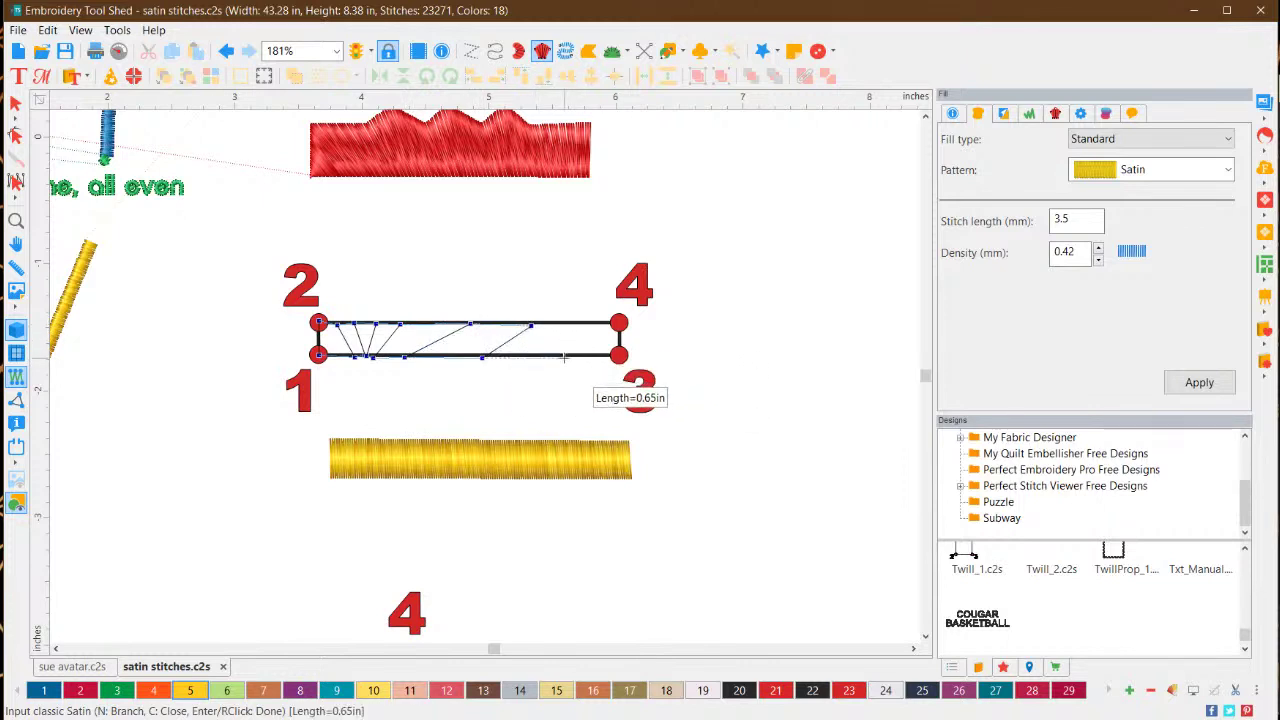
pyautogui.click(565, 356)
pyautogui.click(582, 325)
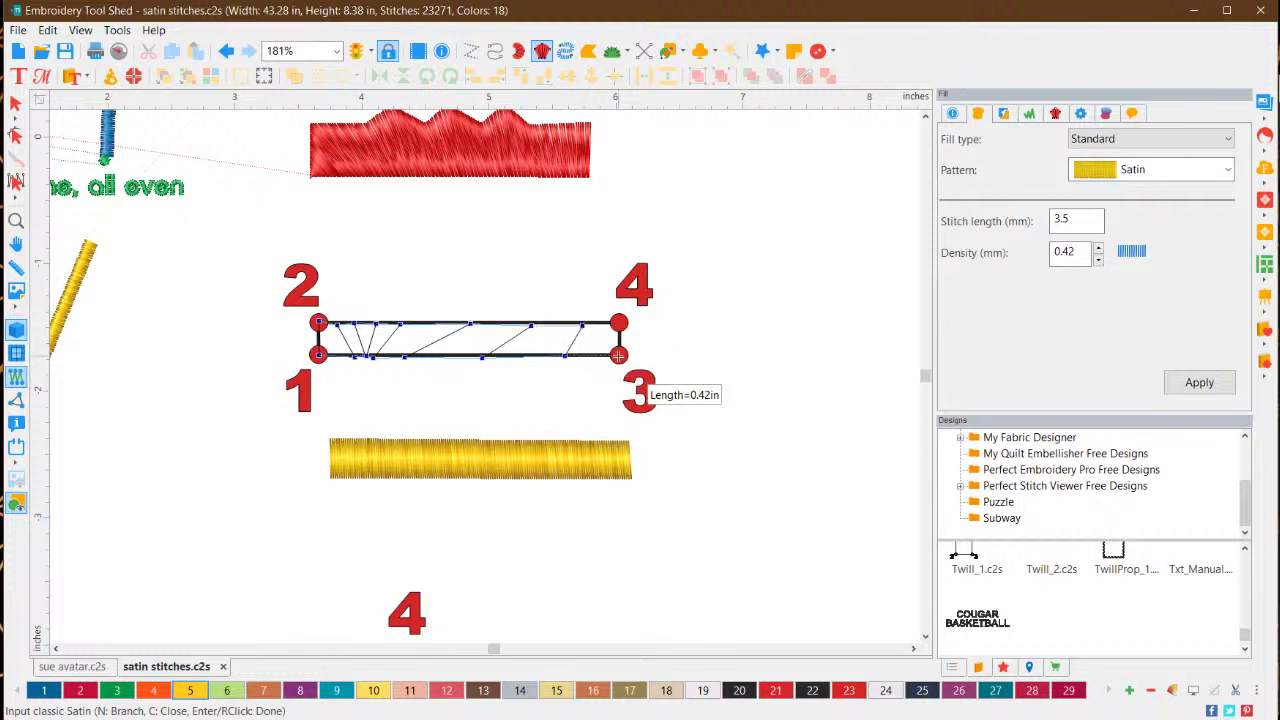
pyautogui.click(613, 356)
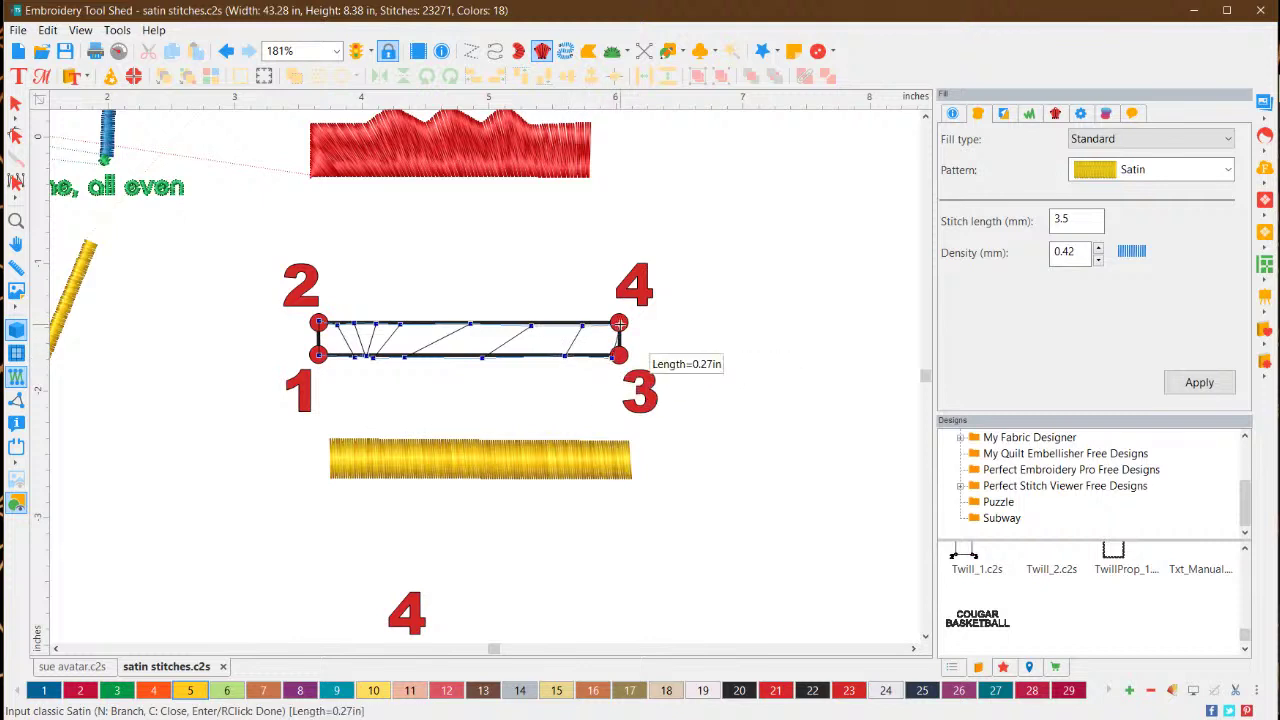
pyautogui.click(619, 323)
# Finish the satin column with its entry point at marker 1 and its exit point at marker 4
pyautogui.rightClick(619, 323)
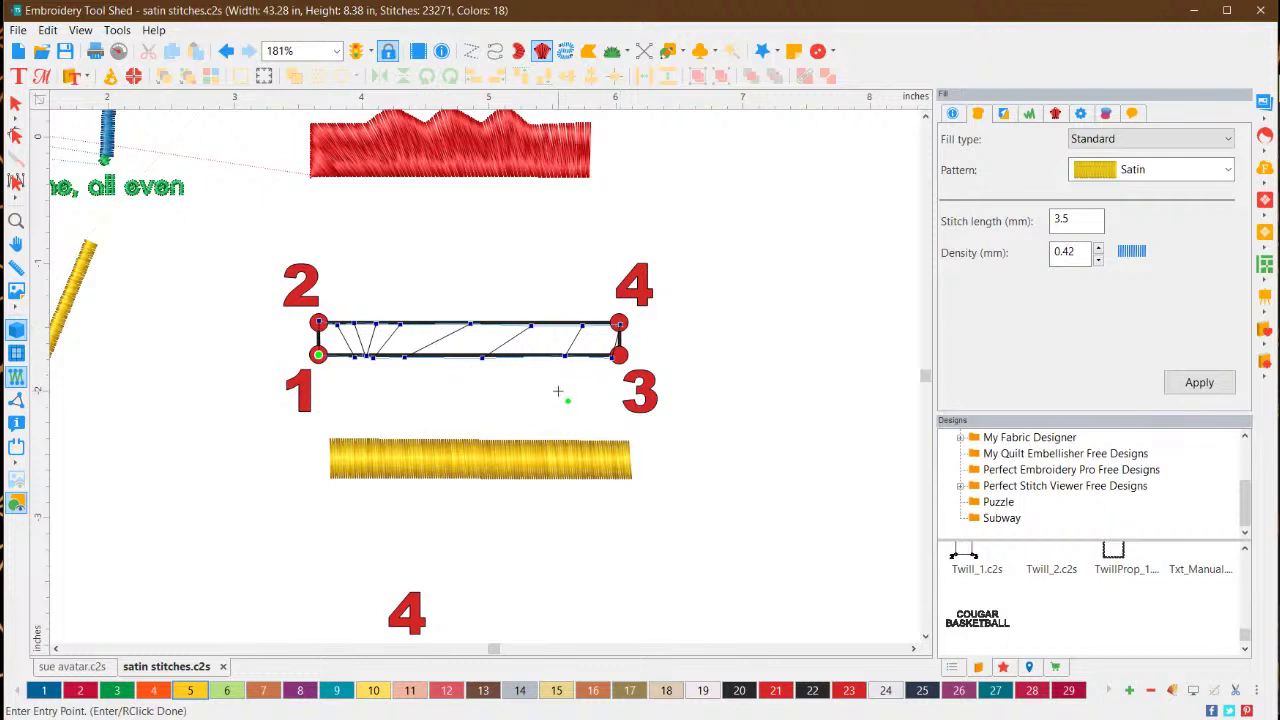
pyautogui.click(608, 395)
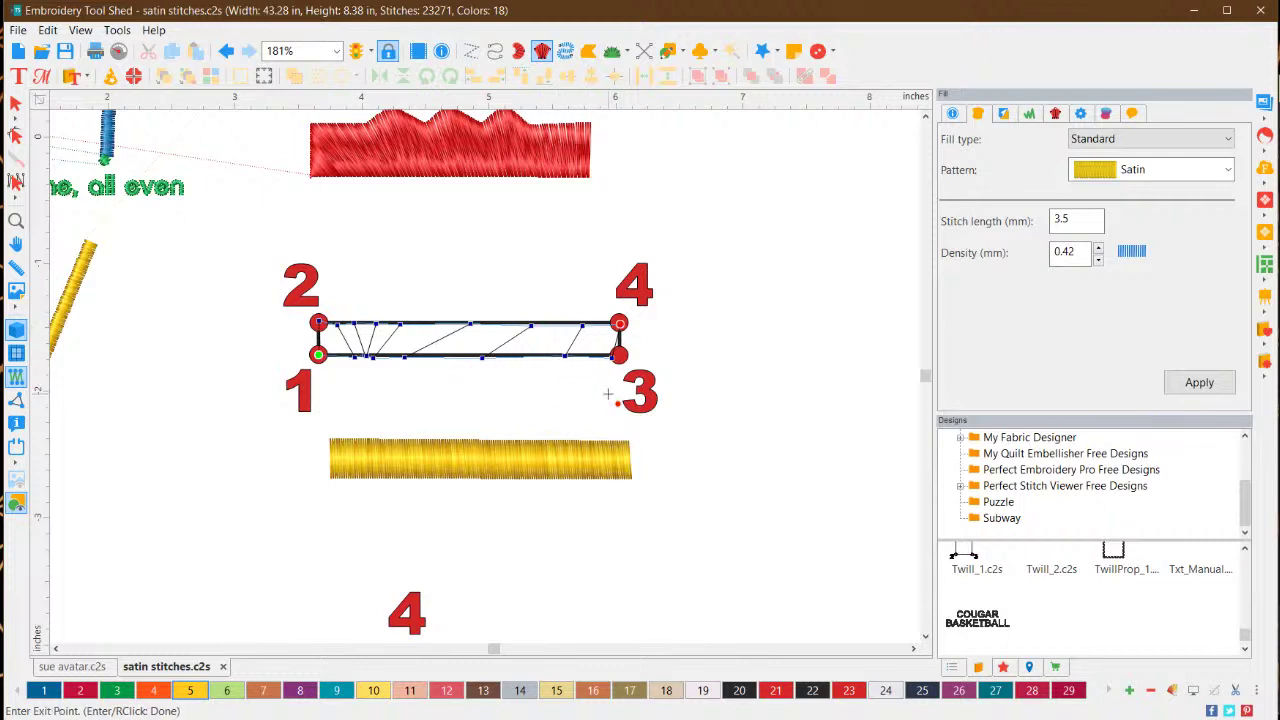
pyautogui.click(607, 394)
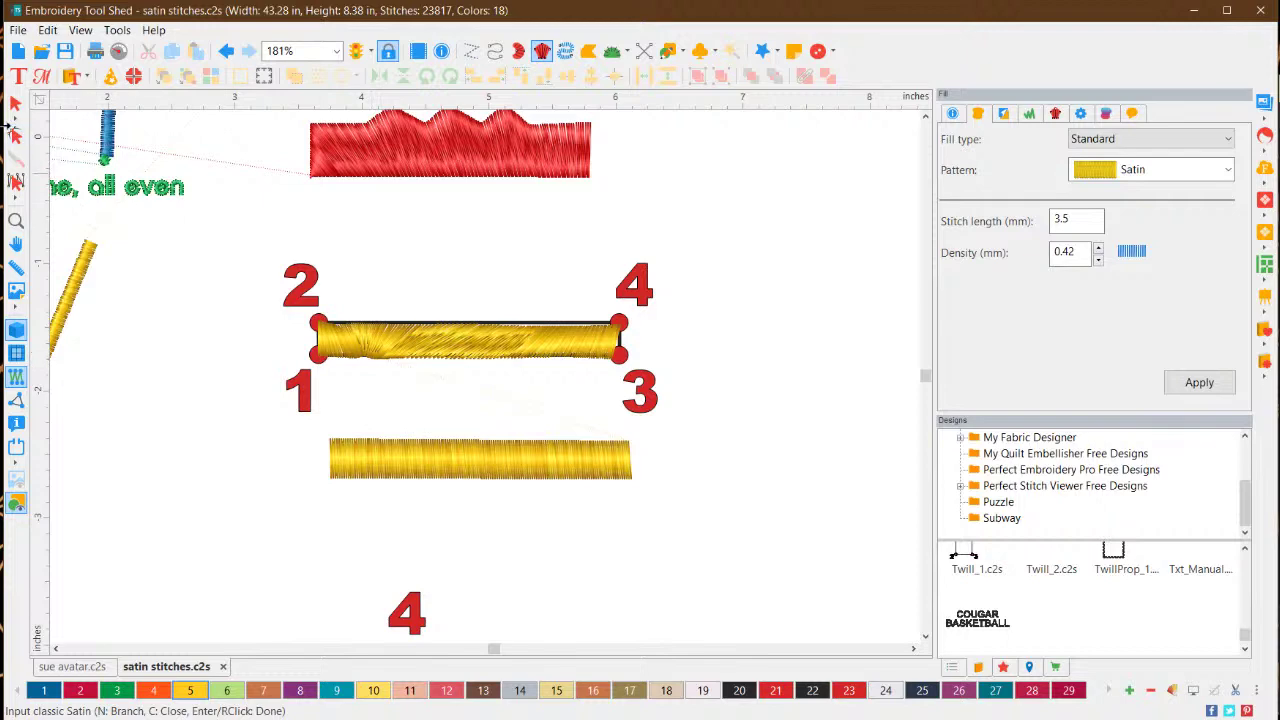
# Straighten the new satin column's slanted angle lines toward vertical, regenerate its stitches and deselect it
pyautogui.click(15, 133)
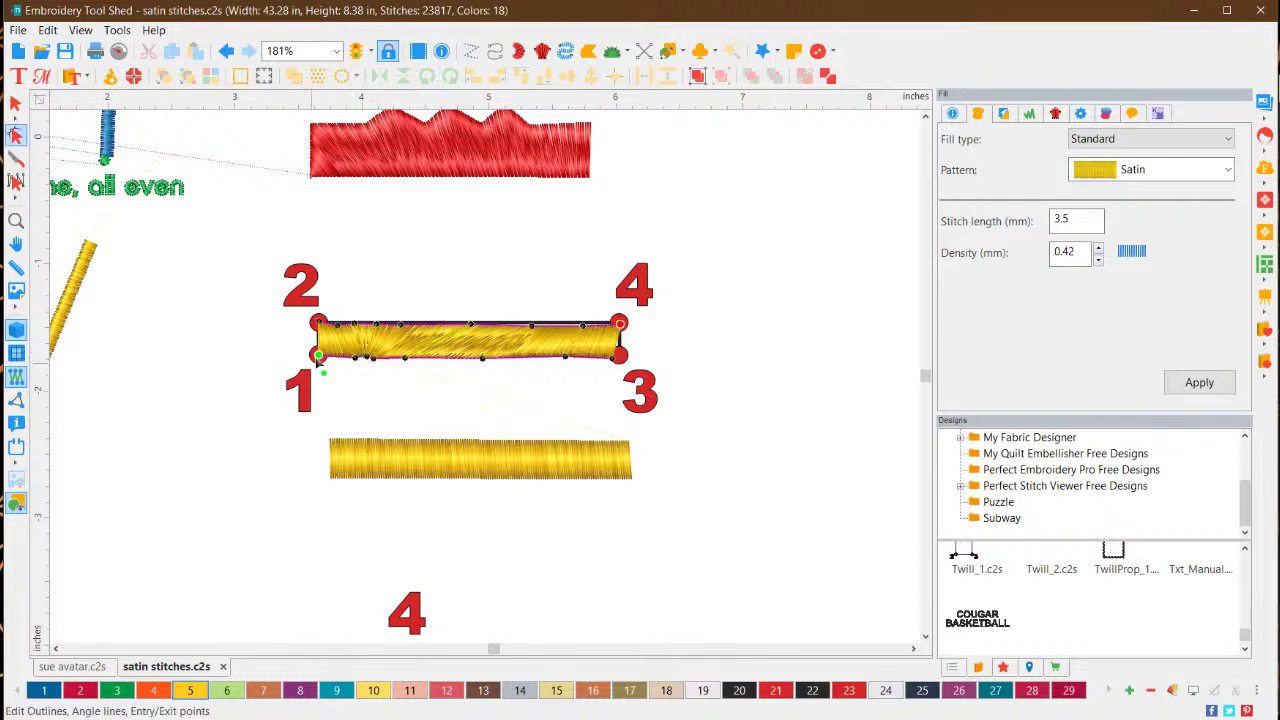
pyautogui.scroll(5, 358, 335)
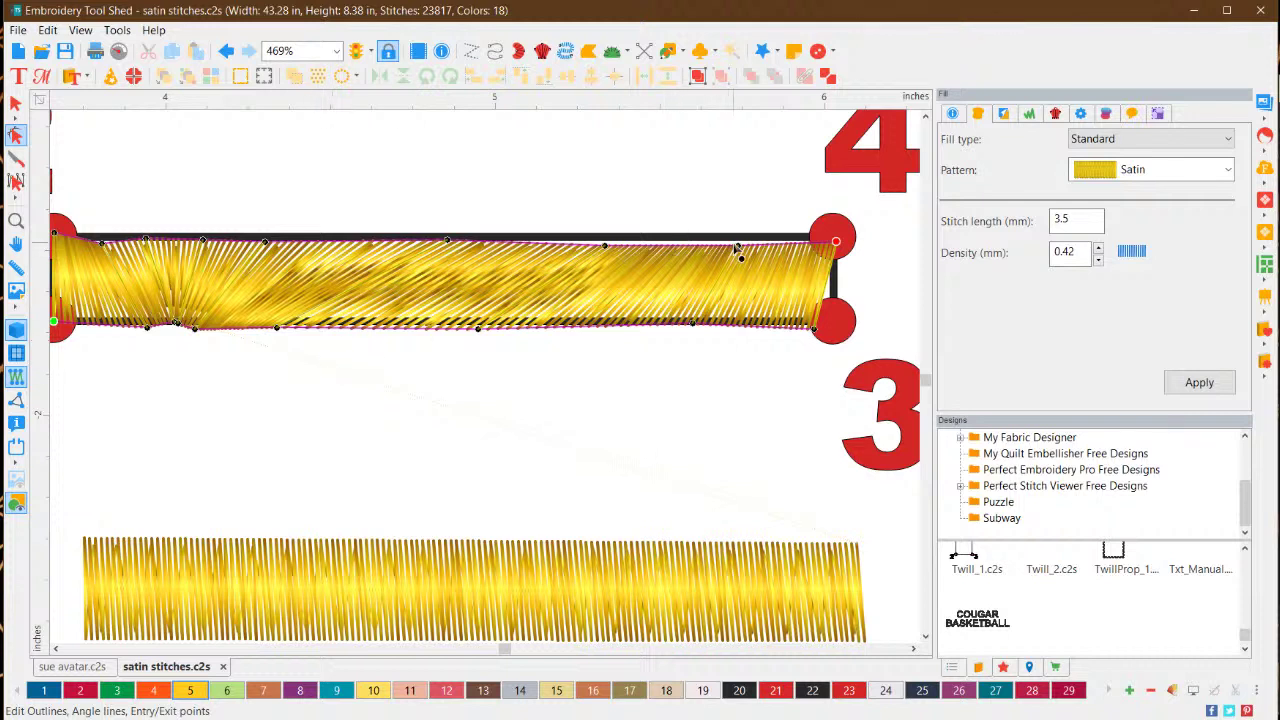
pyautogui.moveTo(737, 248); pyautogui.dragTo(704, 251)
pyautogui.moveTo(605, 247); pyautogui.dragTo(228, 255)
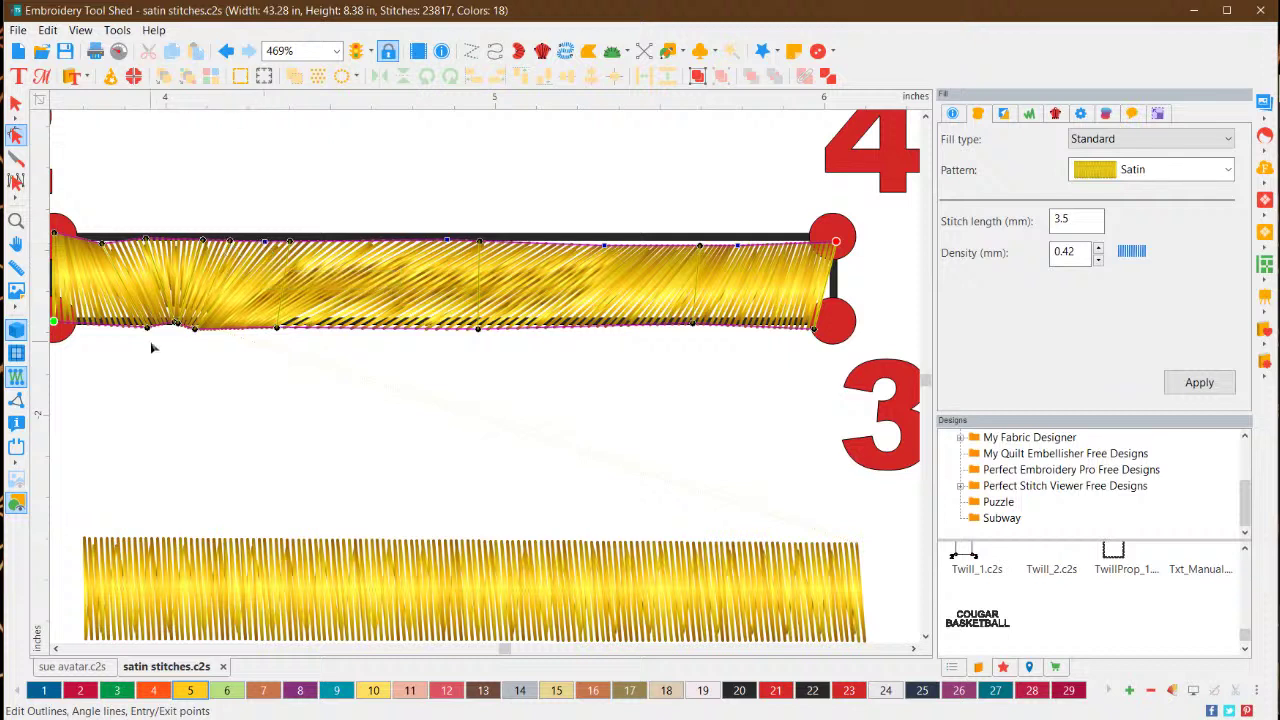
pyautogui.moveTo(197, 337)
pyautogui.mouseDown()
pyautogui.moveTo(235, 347)
pyautogui.moveTo(146, 332)
pyautogui.moveTo(176, 325)
pyautogui.mouseUp()
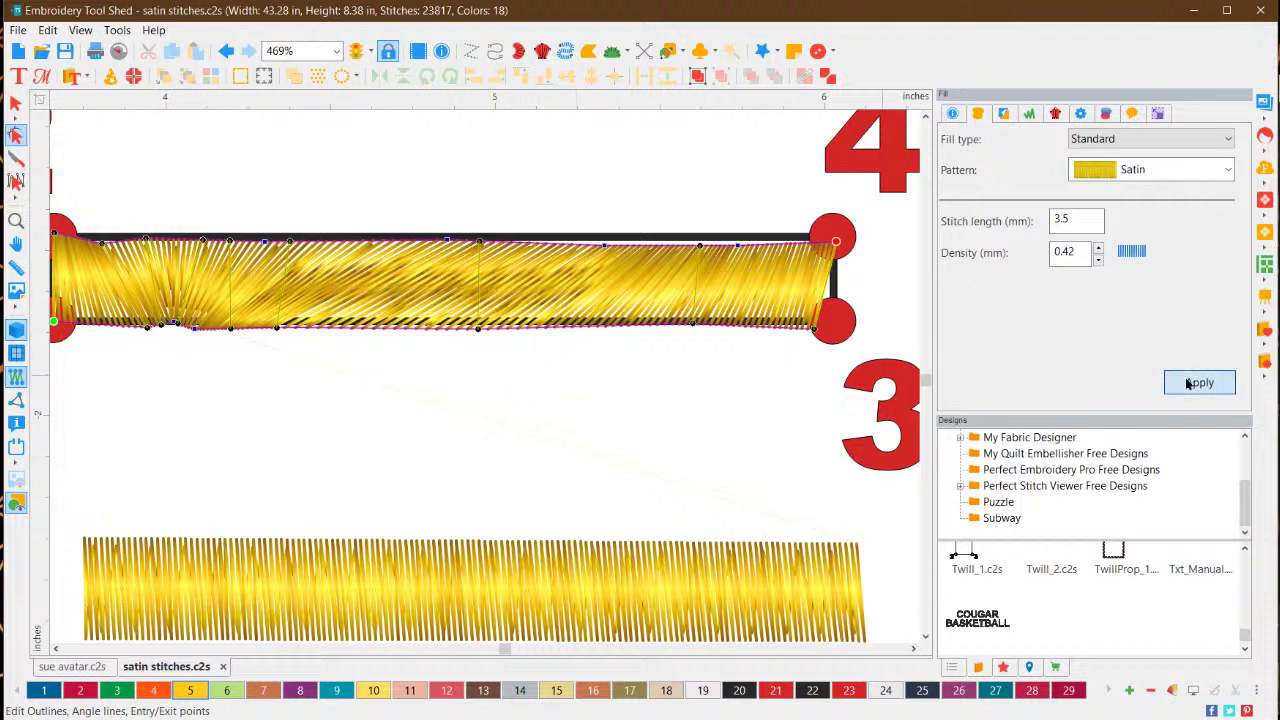
pyautogui.click(1188, 384)
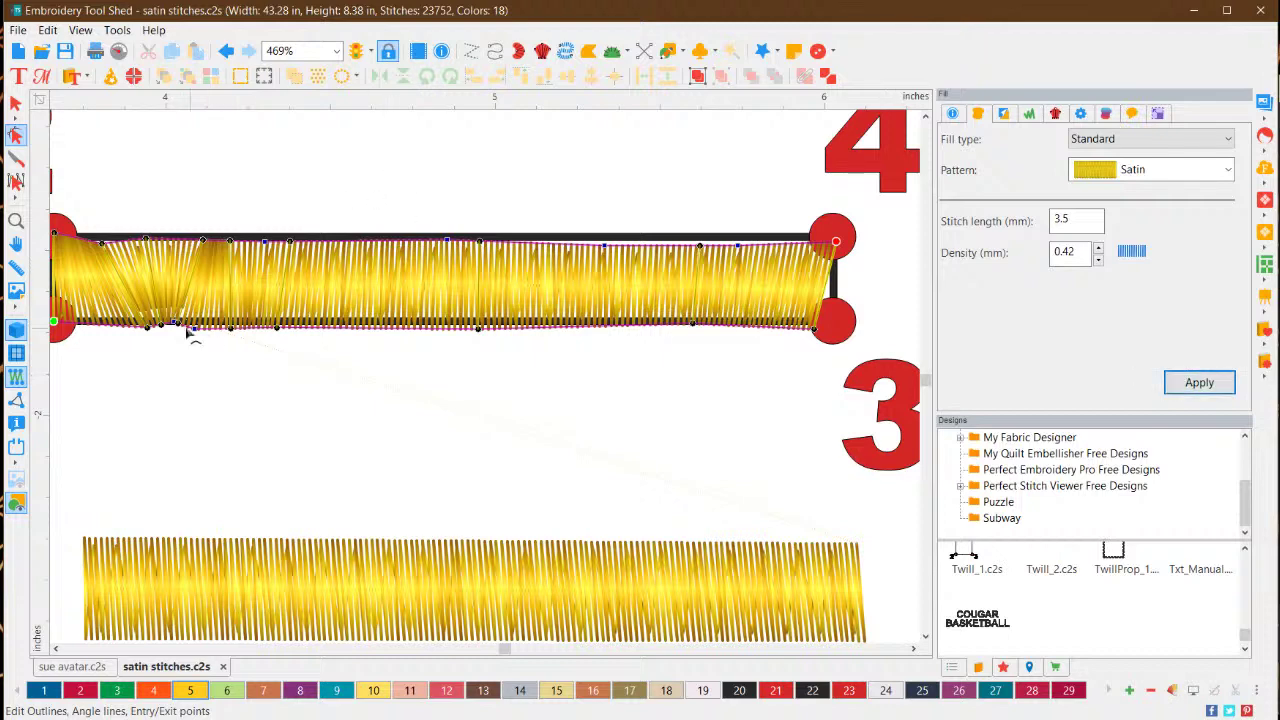
pyautogui.click(18, 107)
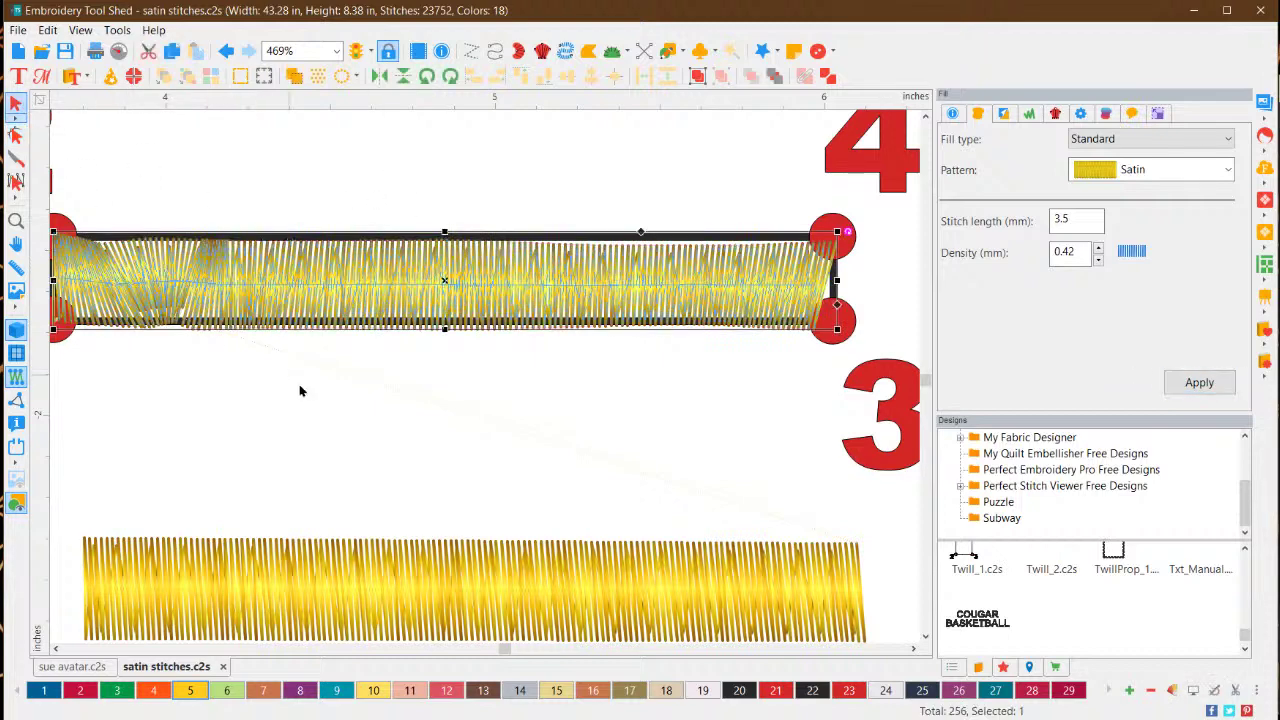
pyautogui.click(349, 409)
pyautogui.scroll(-1, 453, 321)
pyautogui.scroll(-1, 453, 321)
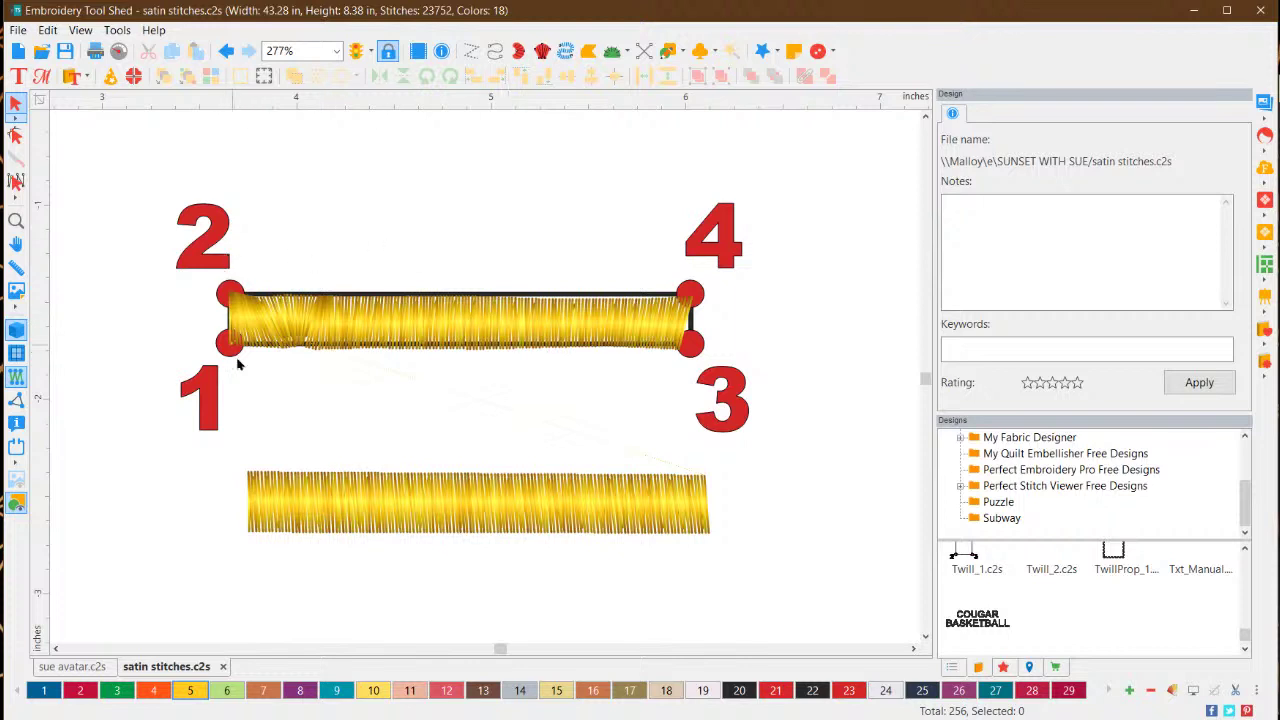
# Edit the outline of the lower yellow satin bar at its exit-point corner
pyautogui.click(551, 486)
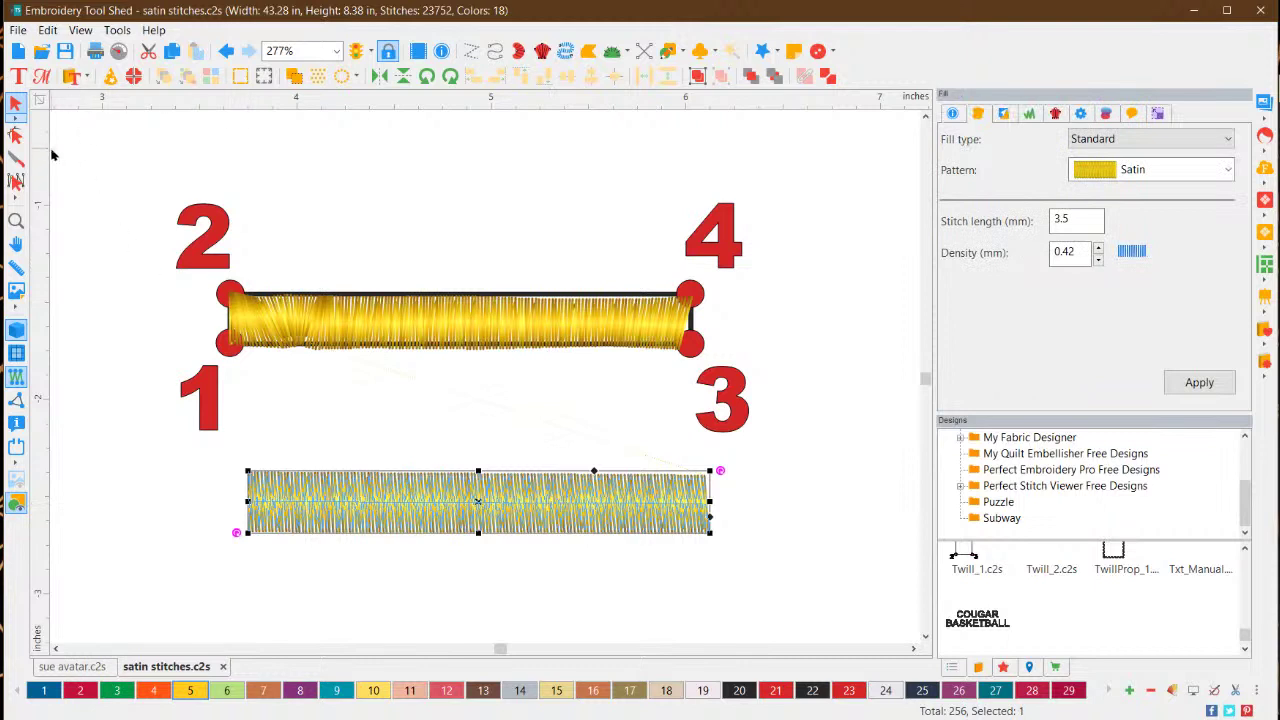
pyautogui.click(15, 135)
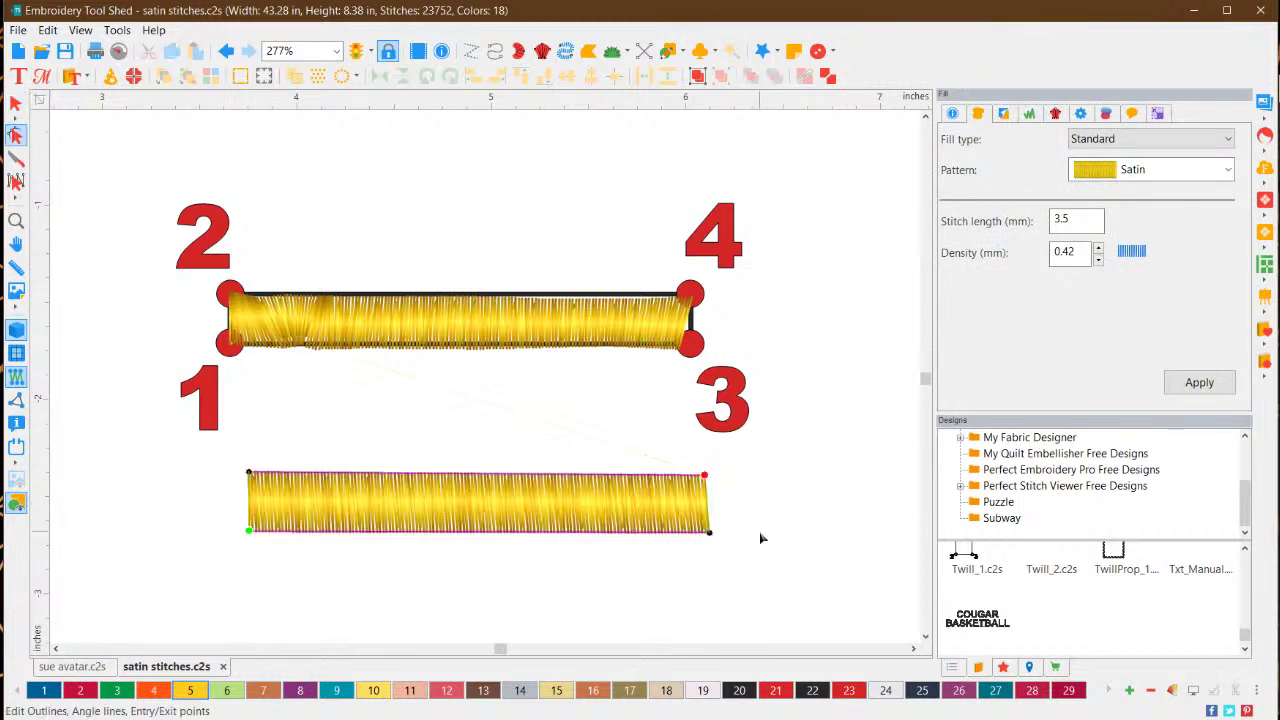
pyautogui.scroll(1, 760, 538)
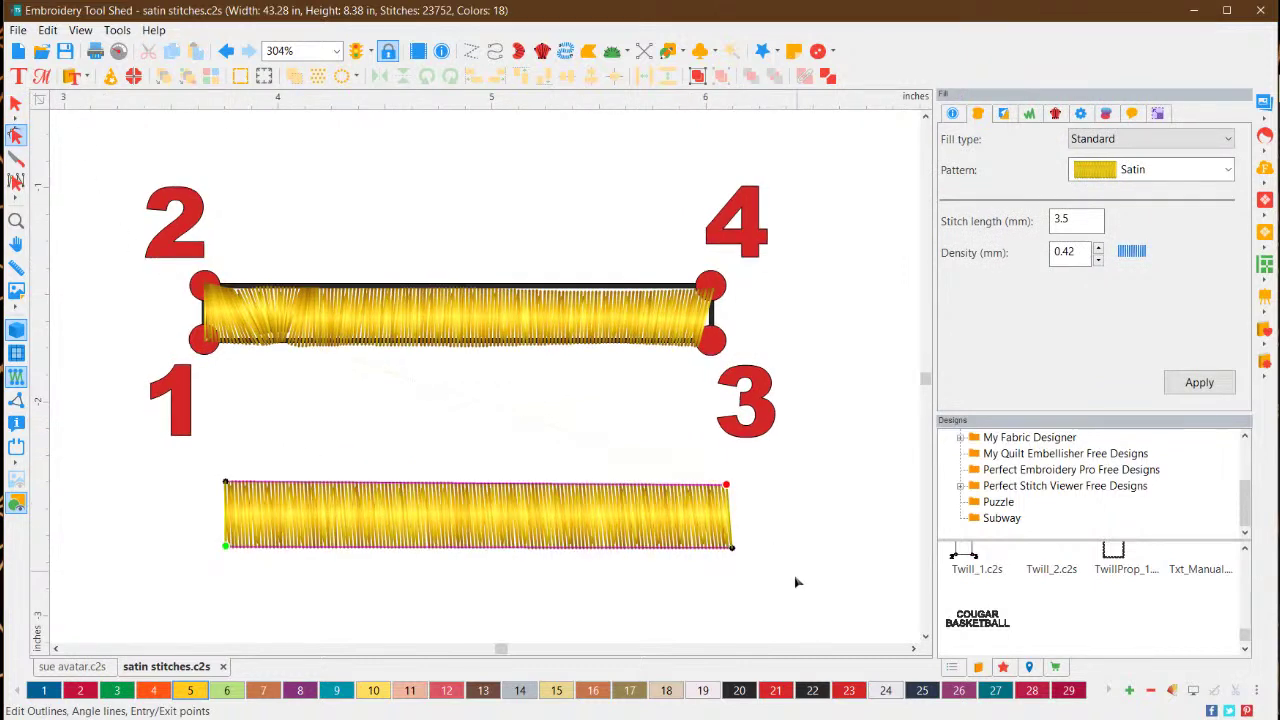
pyautogui.click(722, 485)
pyautogui.click(700, 486)
pyautogui.click(16, 103)
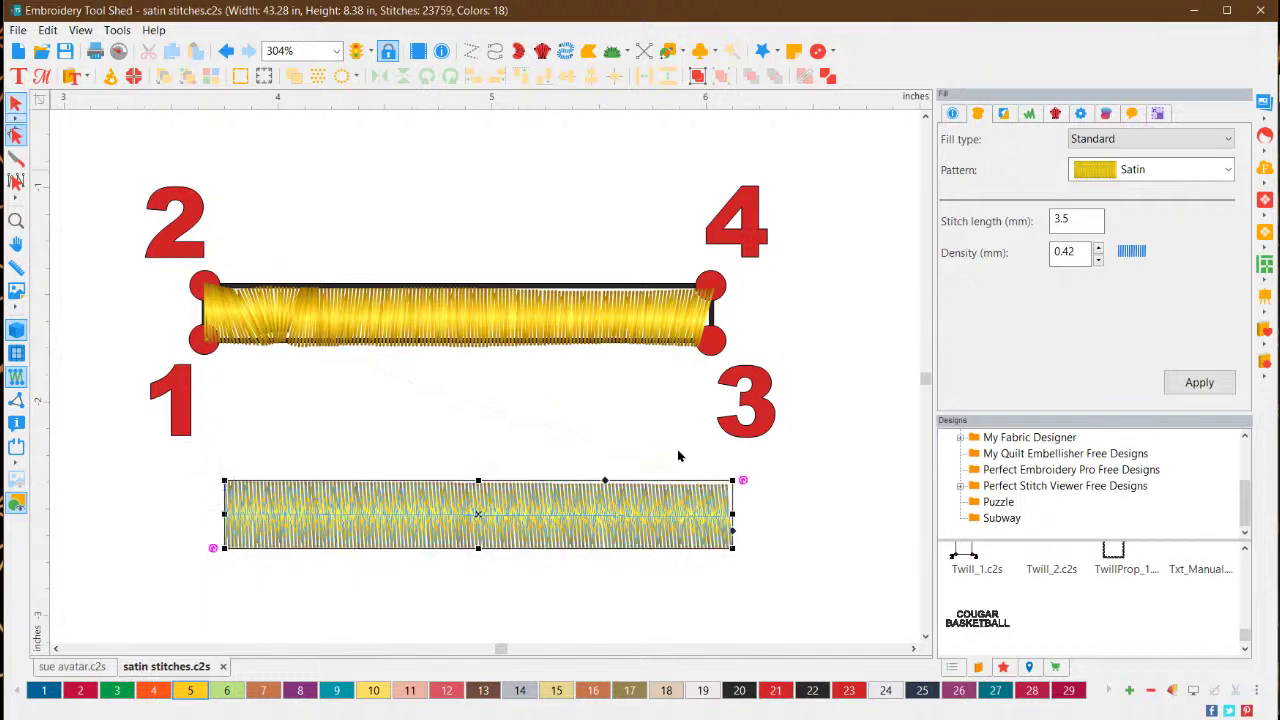
pyautogui.click(678, 456)
pyautogui.click(632, 514)
# Start a classic satin column on the bent eight-point template with point pairs at markers 1–2 and 3–4
pyautogui.scroll(-1, 513, 524)
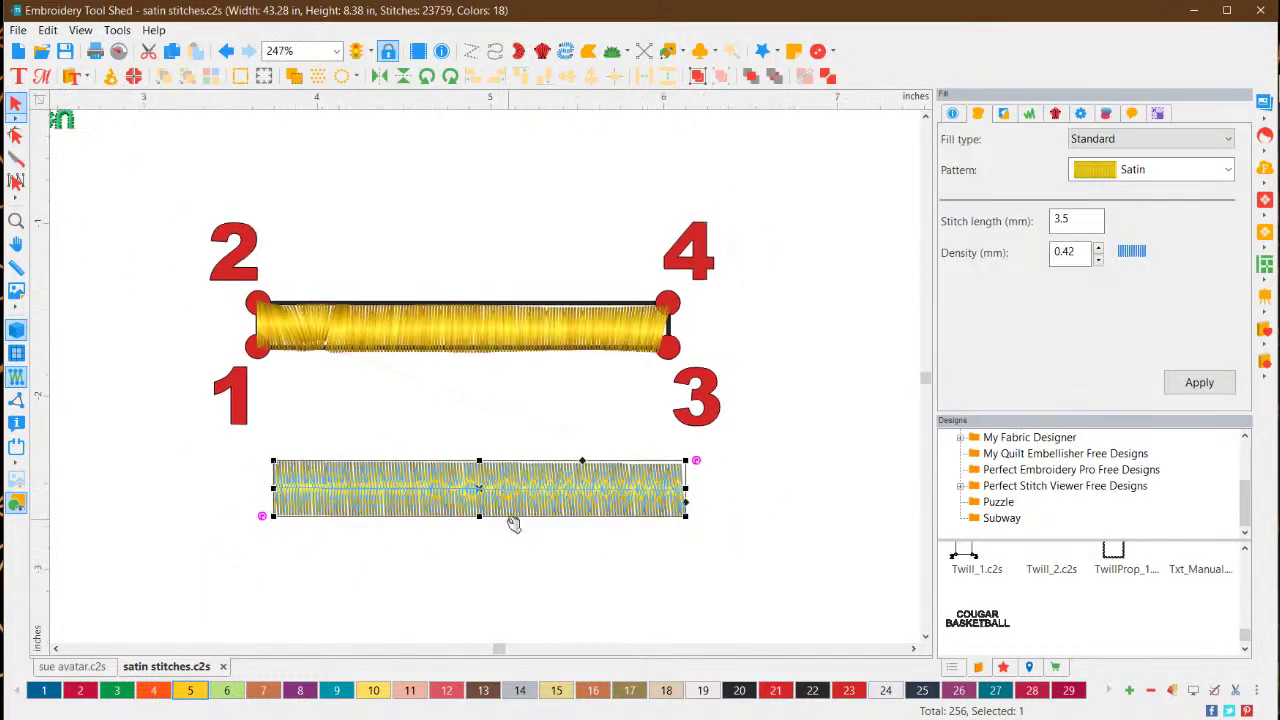
pyautogui.scroll(-2, 513, 524)
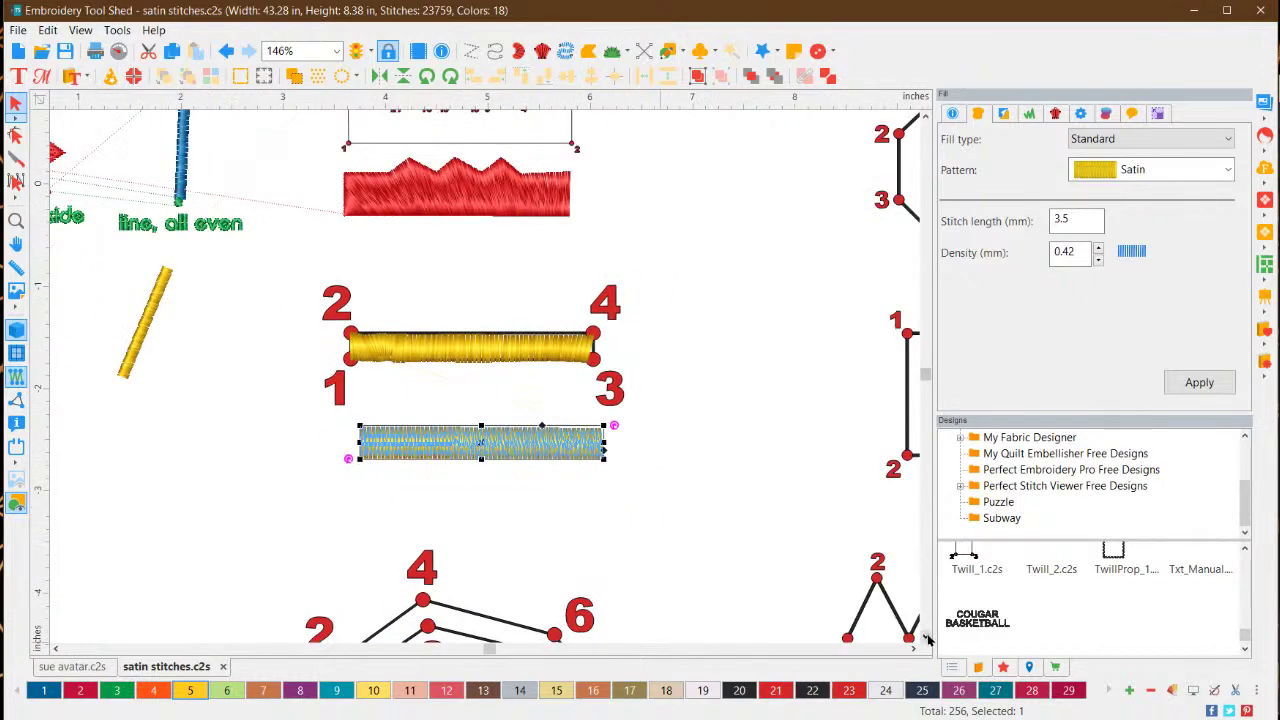
pyautogui.scroll(-5, 927, 638)
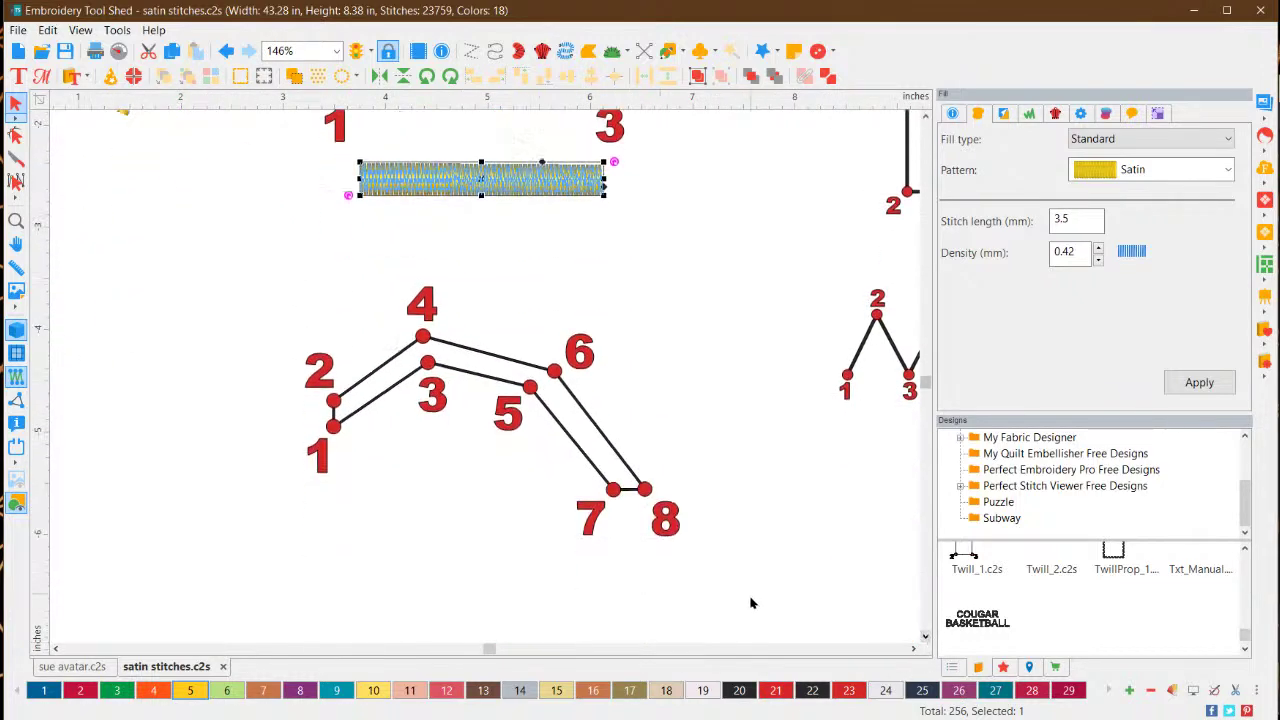
pyautogui.click(752, 603)
pyautogui.scroll(2, 390, 400)
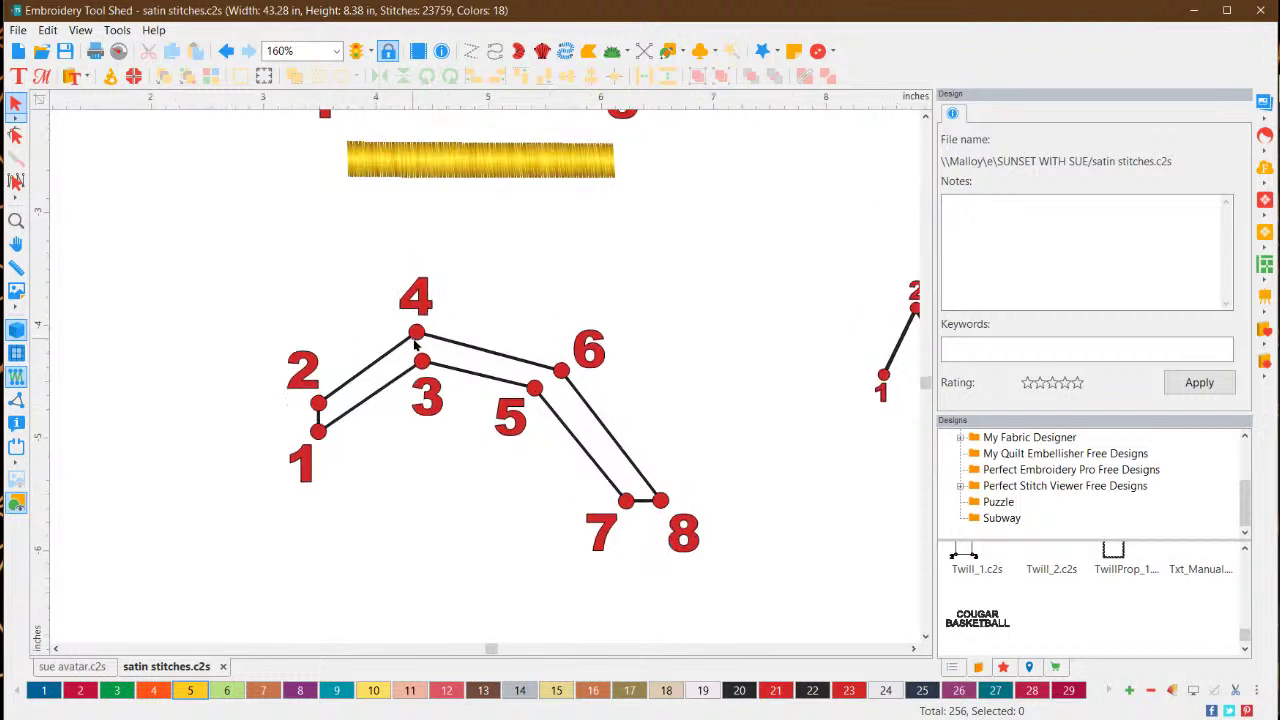
pyautogui.scroll(1, 405, 343)
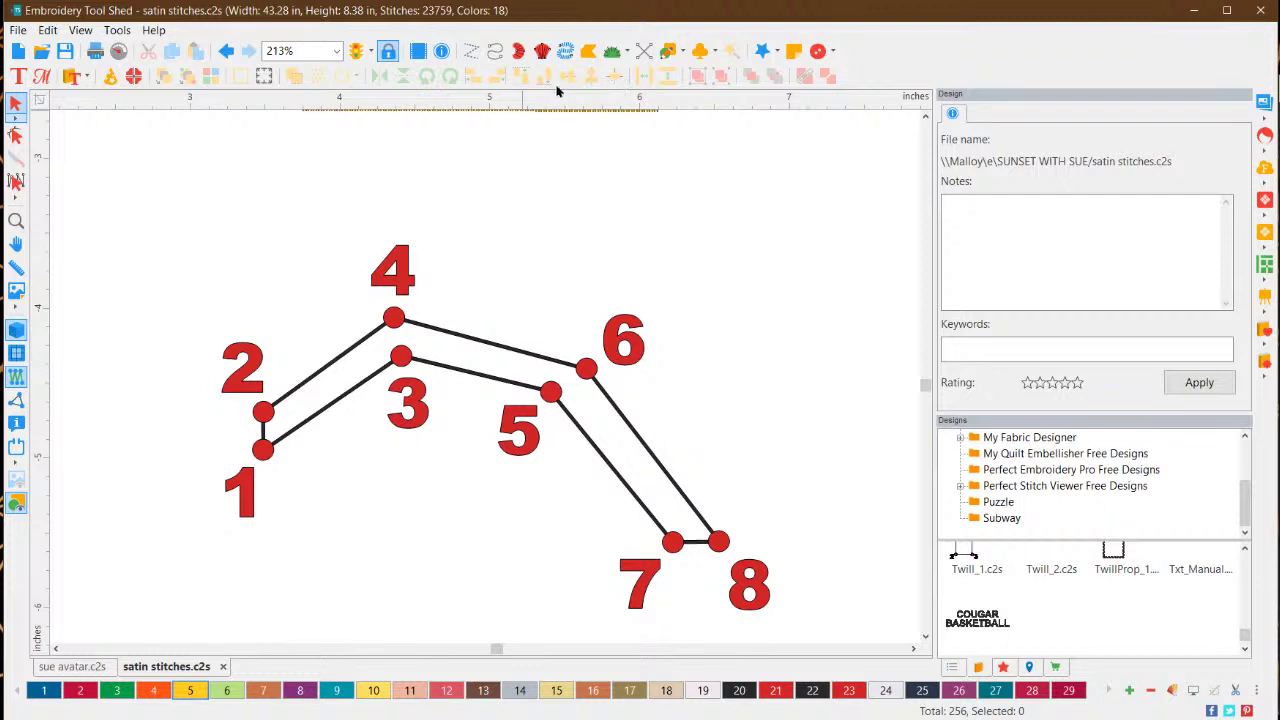
pyautogui.click(541, 51)
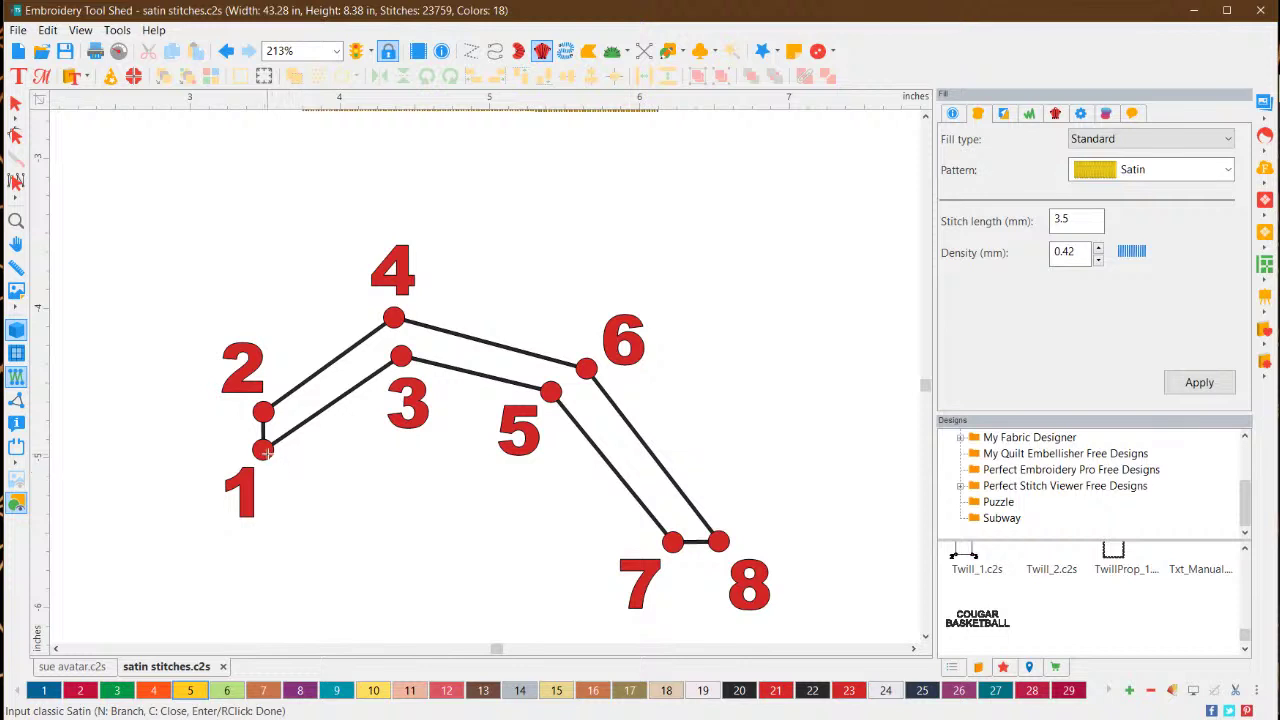
pyautogui.click(266, 453)
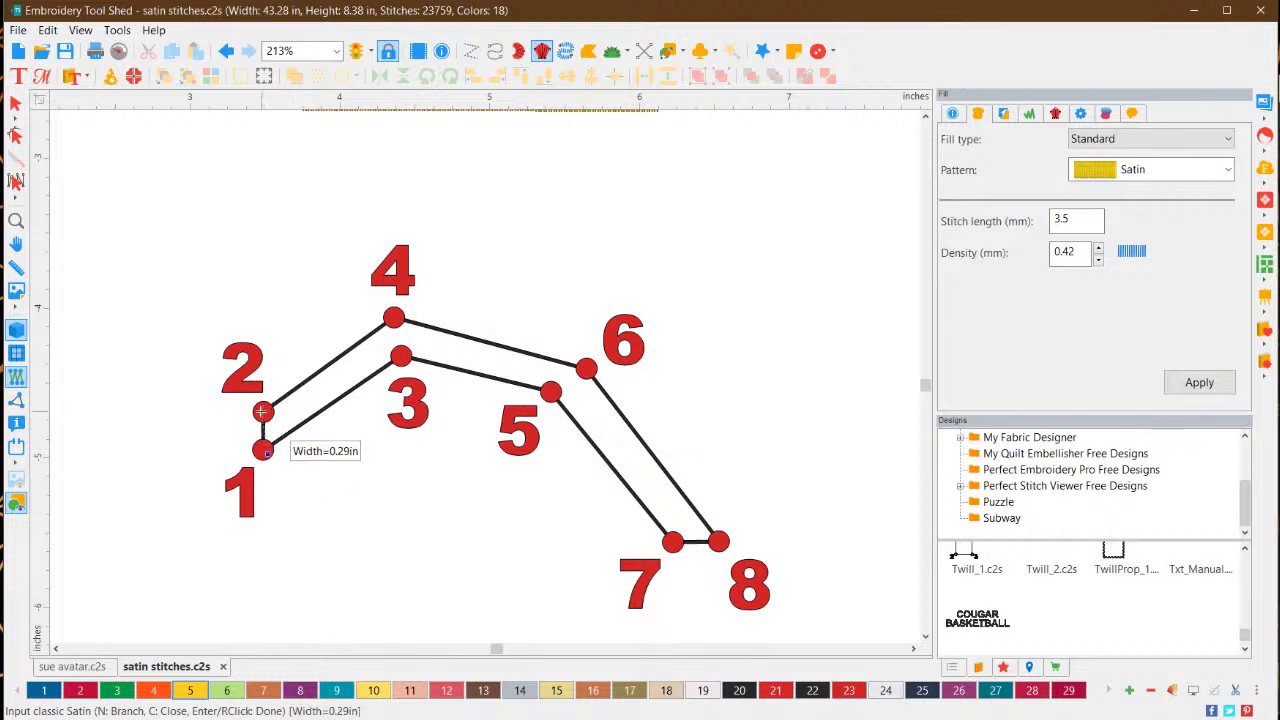
pyautogui.click(261, 411)
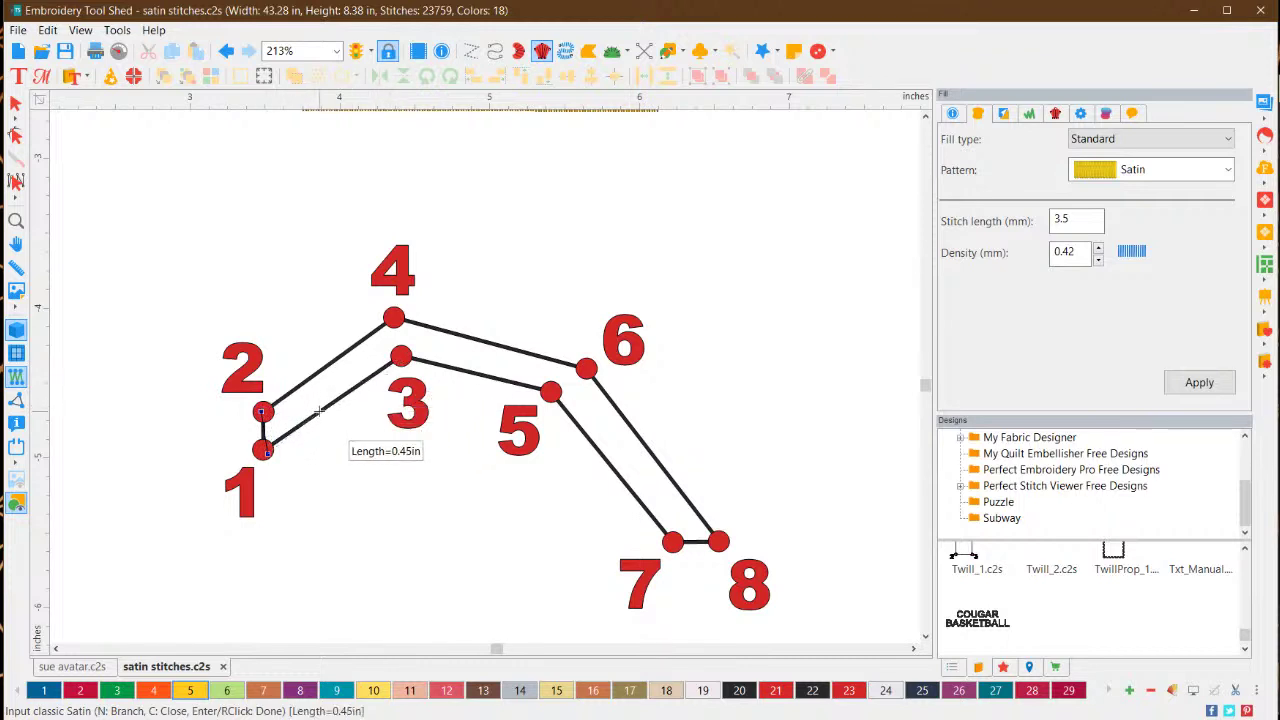
pyautogui.click(400, 356)
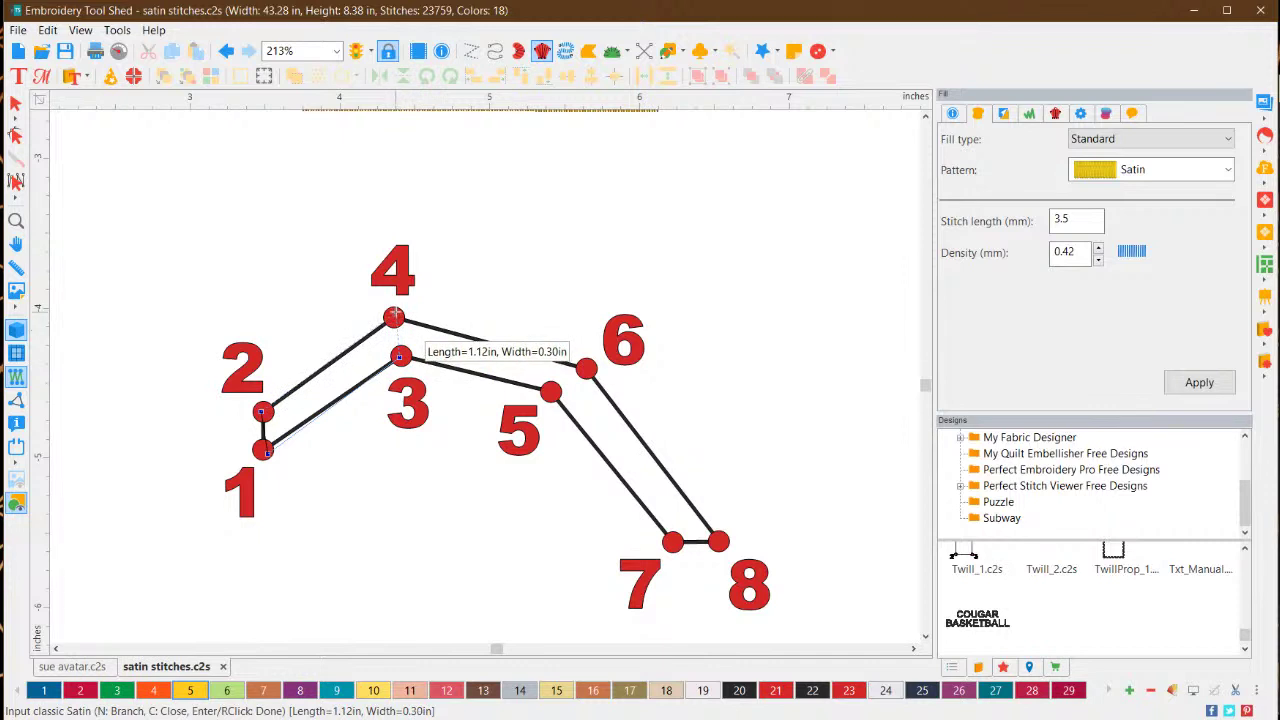
pyautogui.click(394, 316)
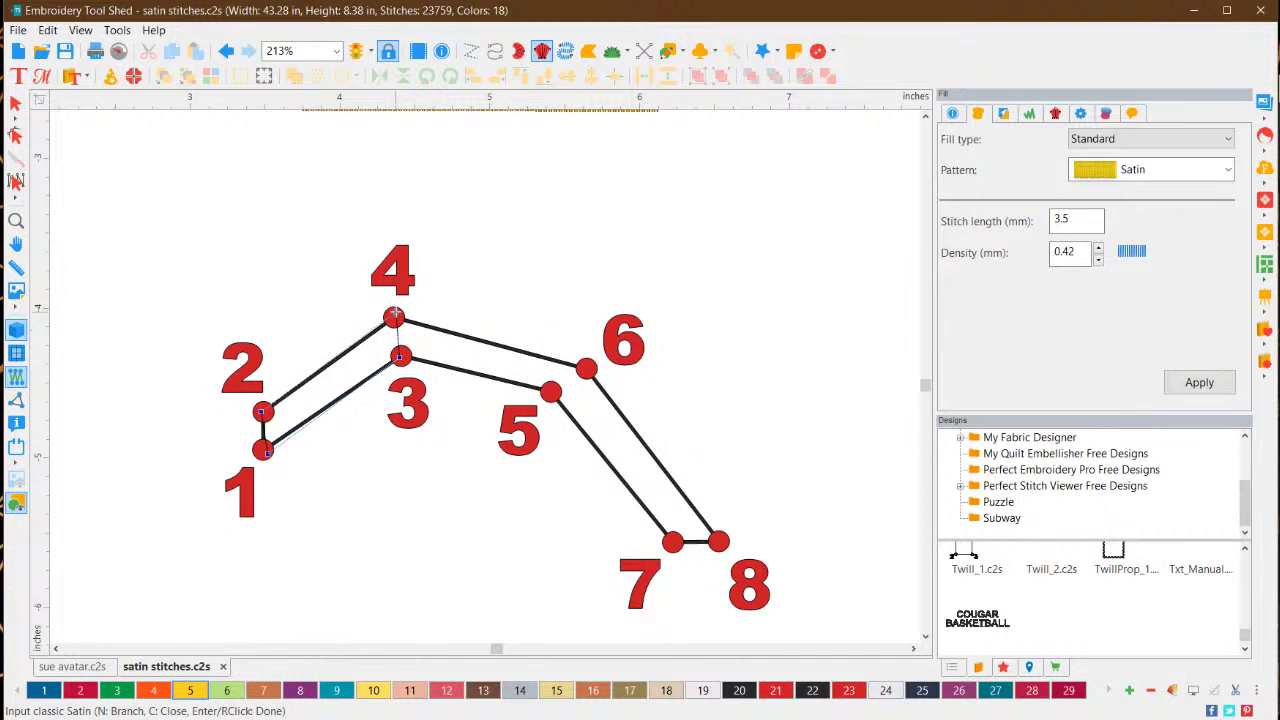
# Complete the satin column with point pairs at markers 5–6 and 7–8, accepting the default entry and exit points
pyautogui.click(552, 391)
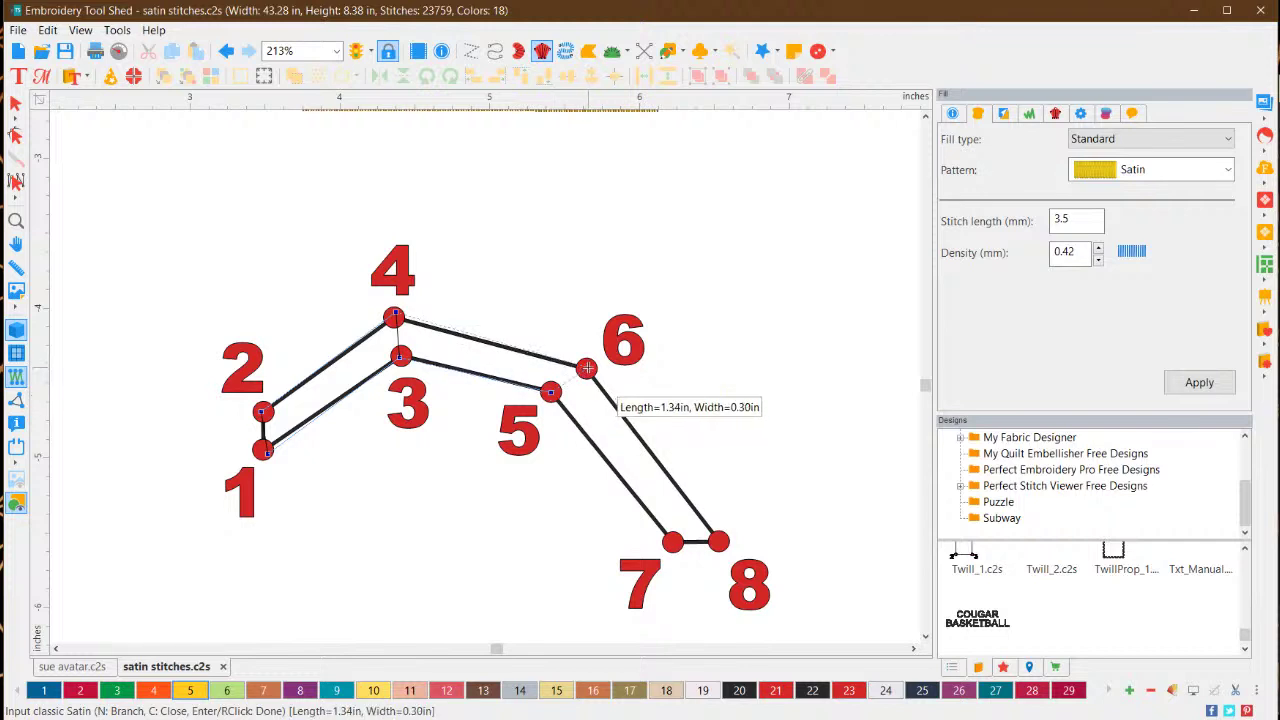
pyautogui.click(587, 368)
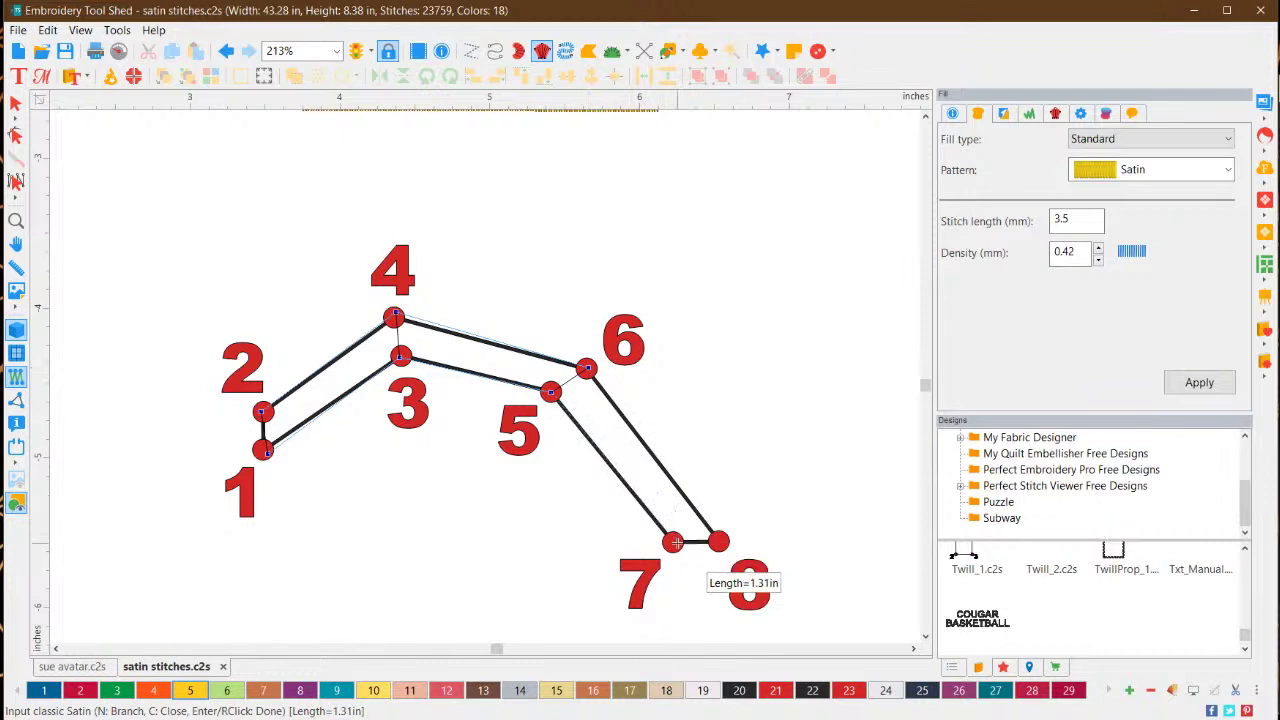
pyautogui.click(674, 543)
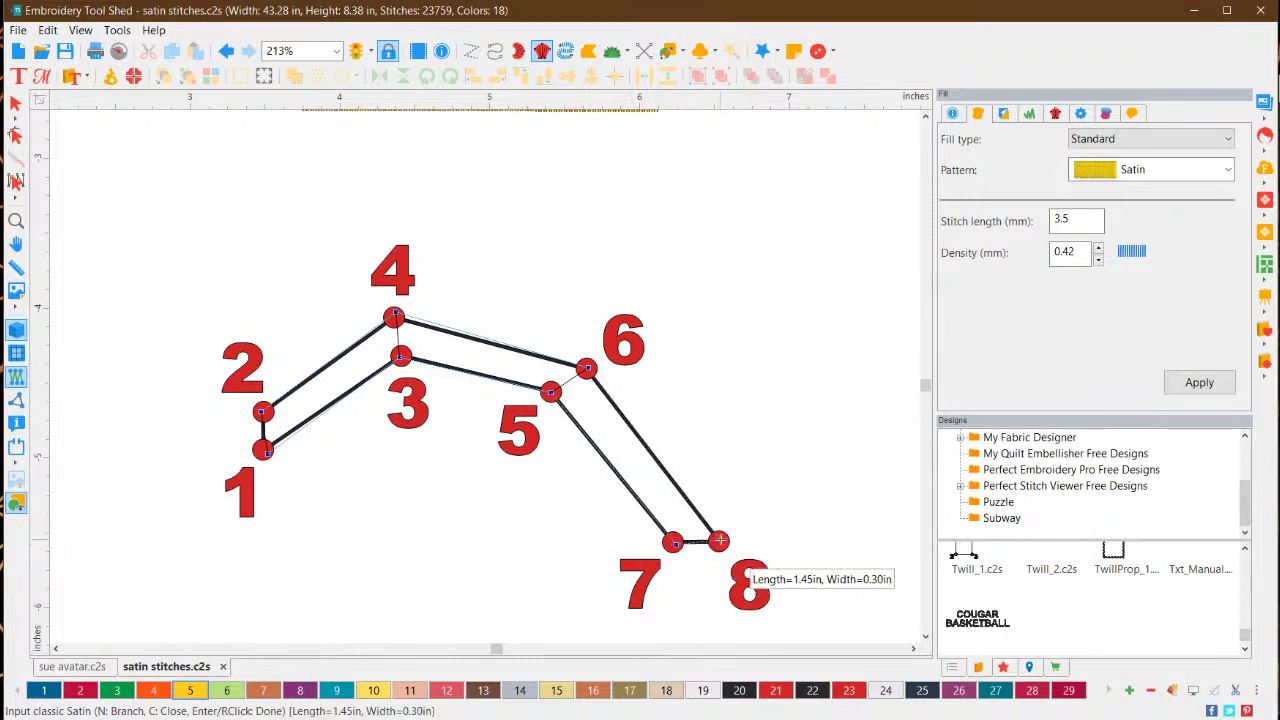
pyautogui.click(720, 540)
pyautogui.press('Return')
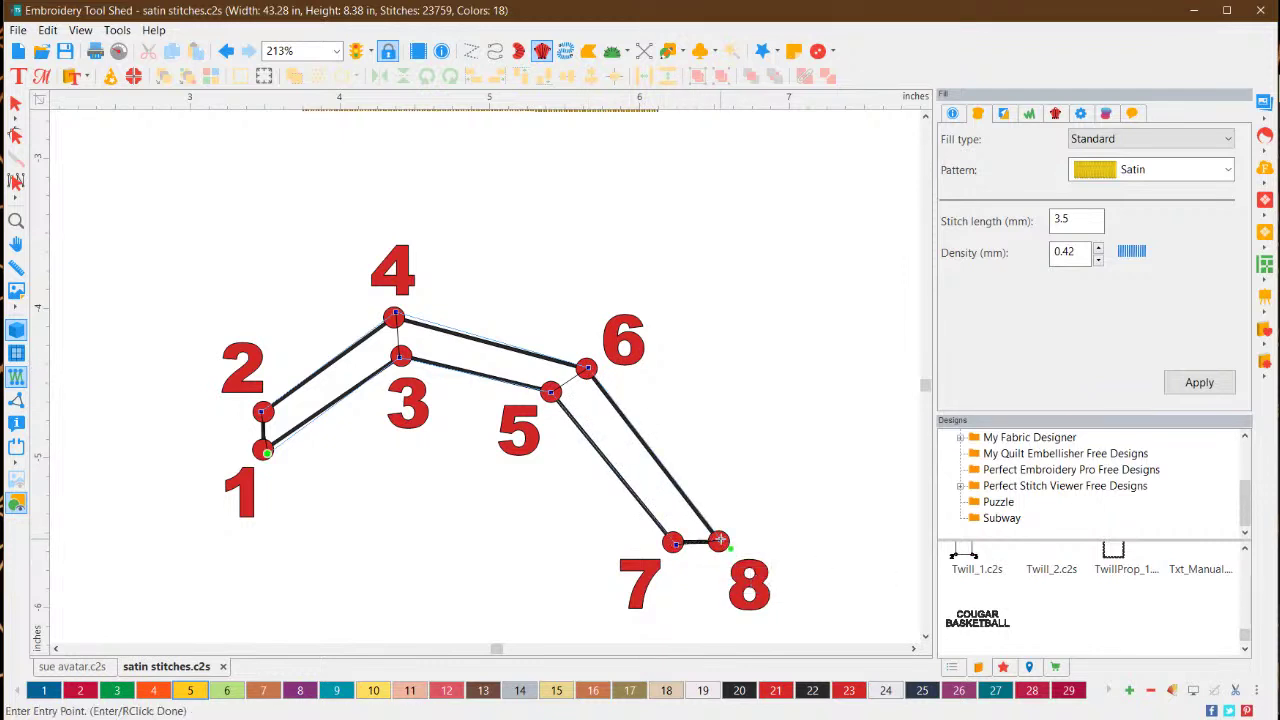
pyautogui.press('Return')
pyautogui.press('Return')
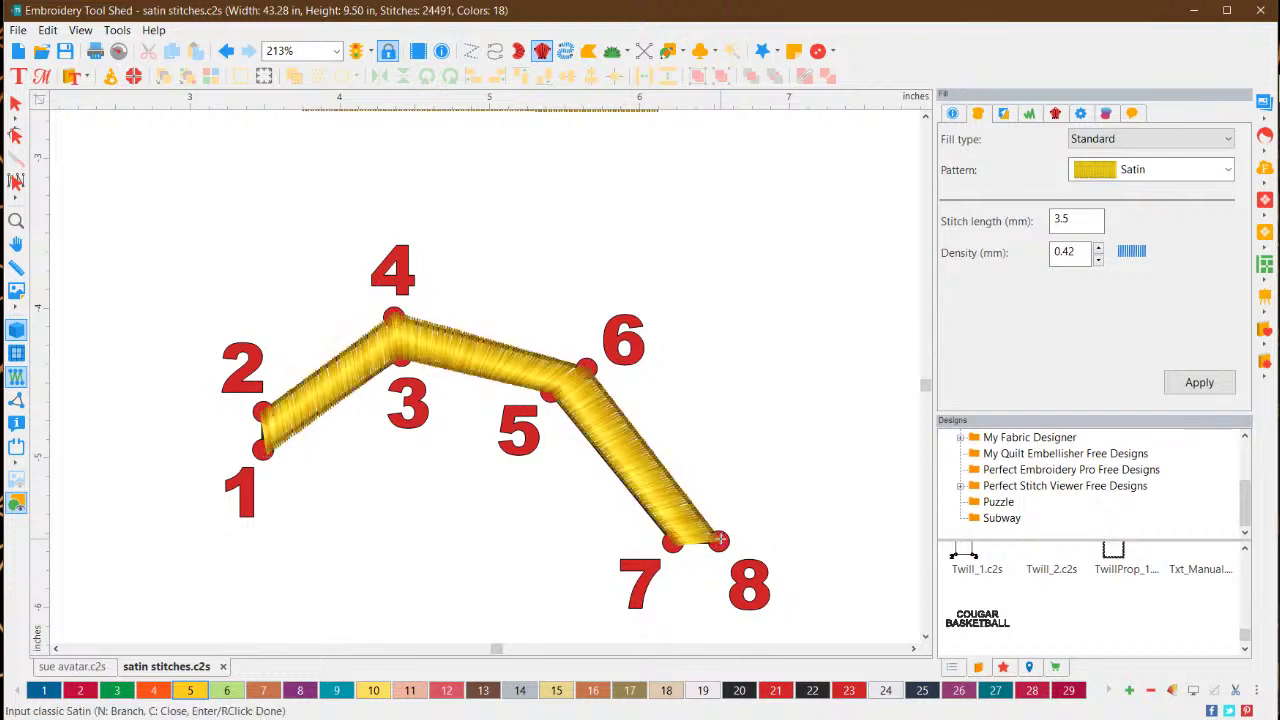
# Move the finished bent satin column straight up, clear of its template's outline, and deselect it
pyautogui.click(16, 107)
pyautogui.click(451, 602)
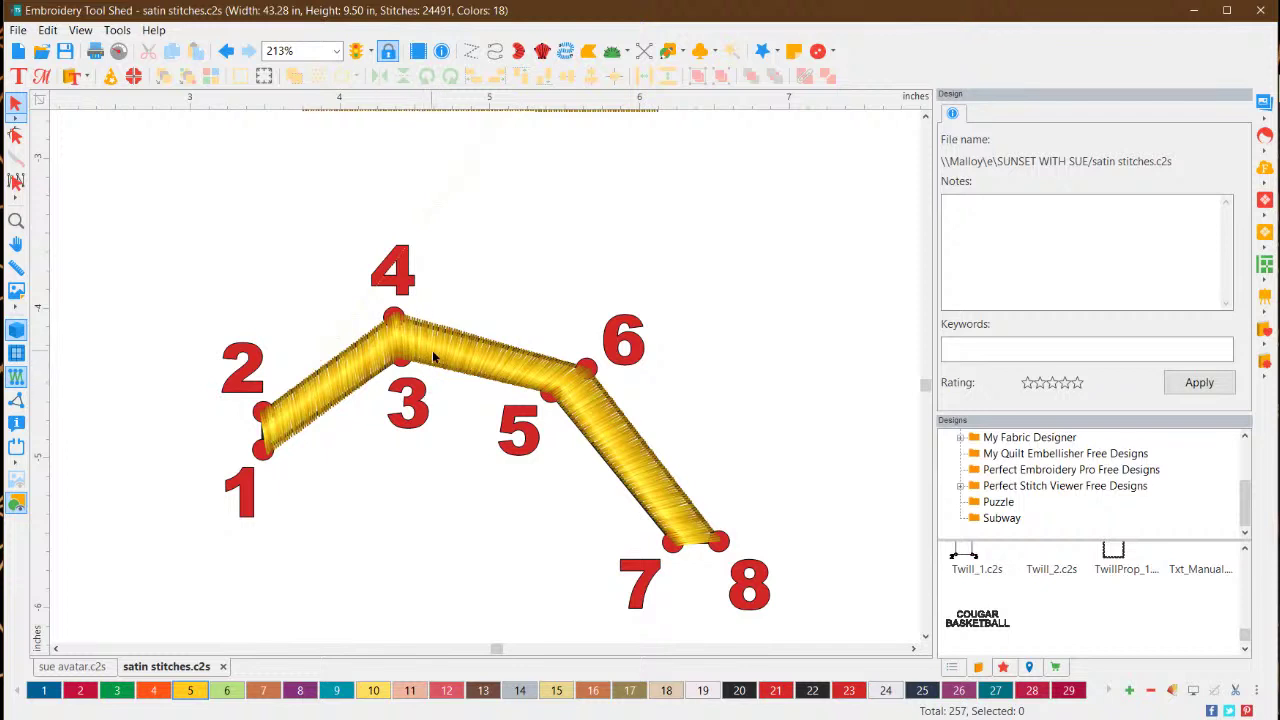
pyautogui.moveTo(432, 350); pyautogui.dragTo(418, 158)
pyautogui.click(825, 365)
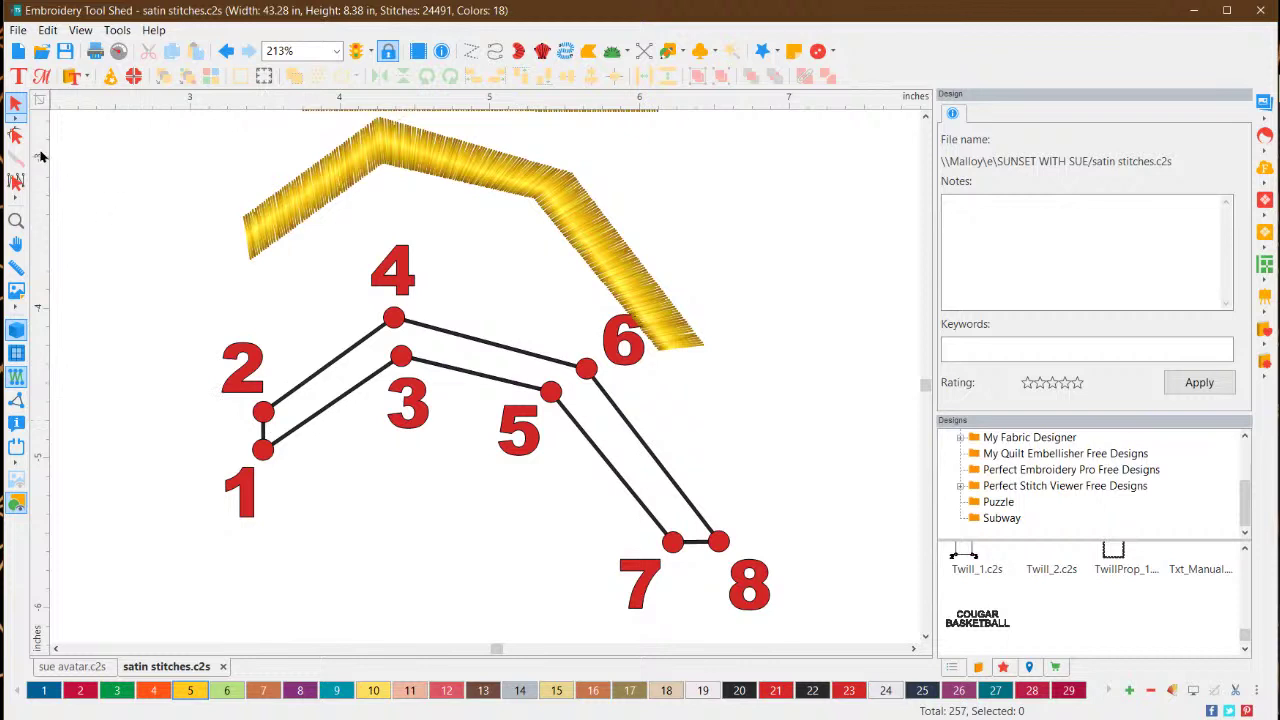
# Start a second classic satin column at markers 1–2, fanning three closely spaced point pairs around the corner at markers 3 and 4
pyautogui.click(541, 50)
pyautogui.click(263, 451)
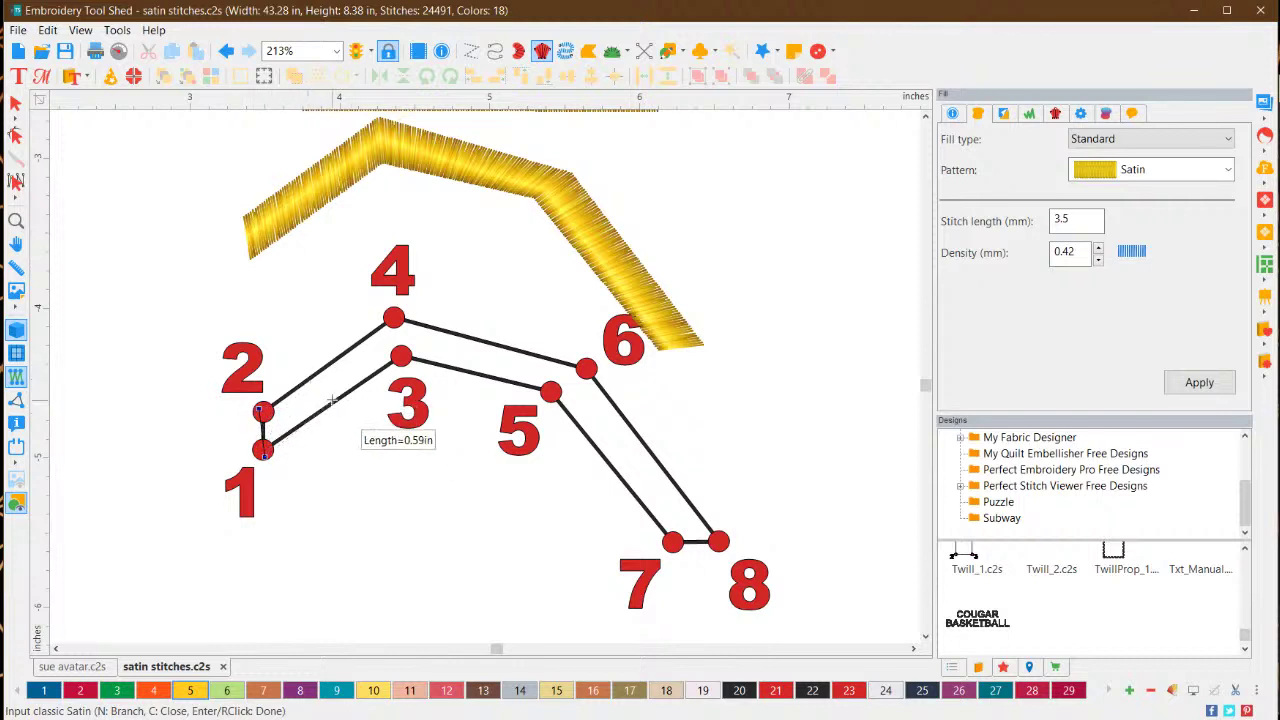
pyautogui.click(395, 361)
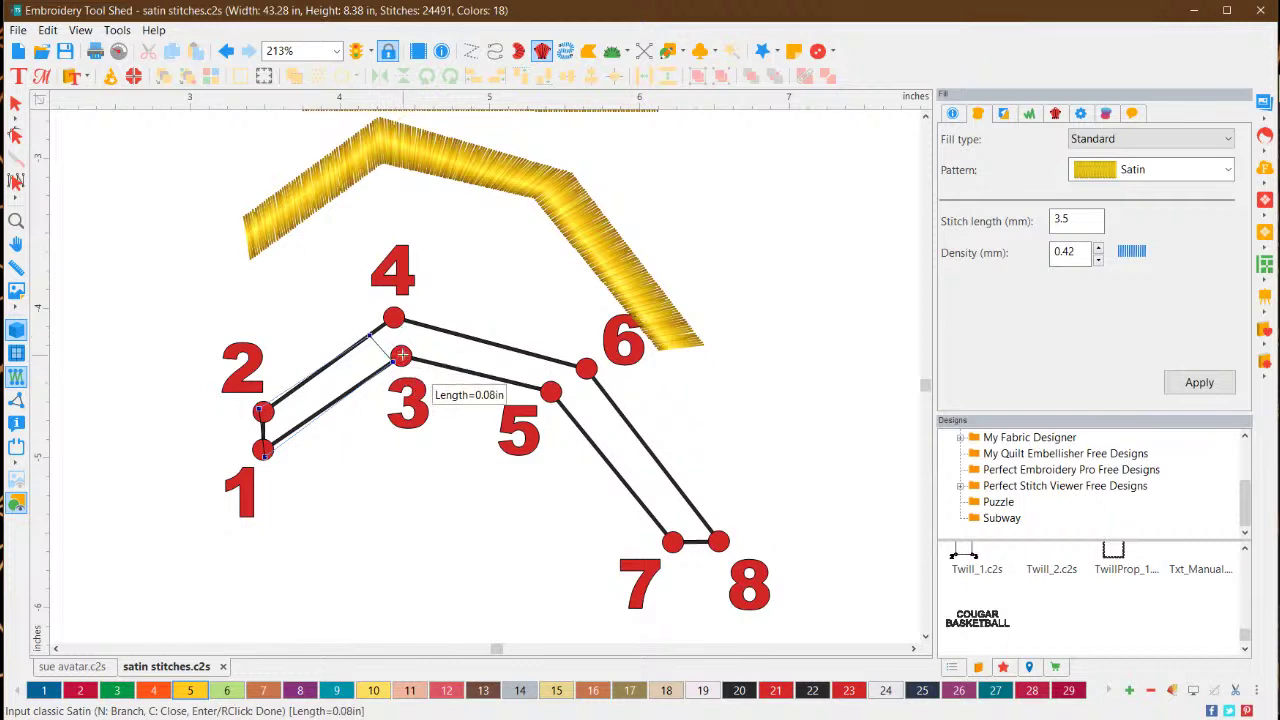
pyautogui.click(394, 318)
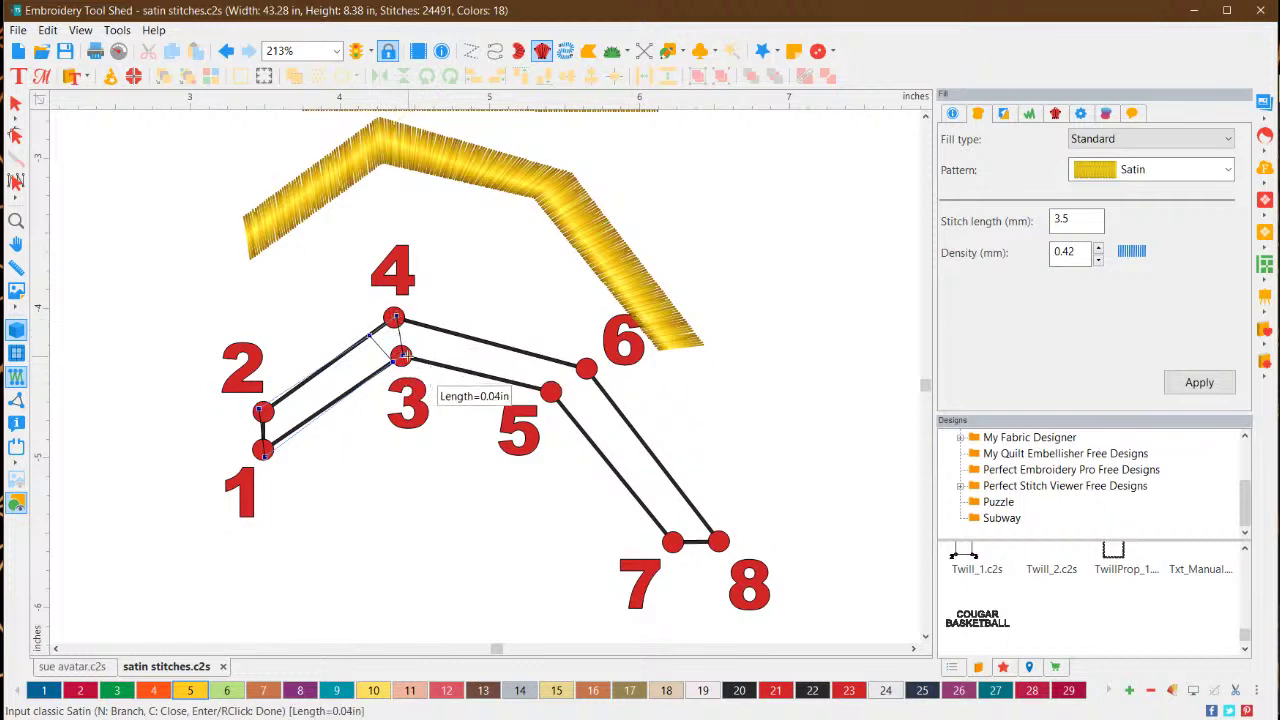
pyautogui.click(401, 355)
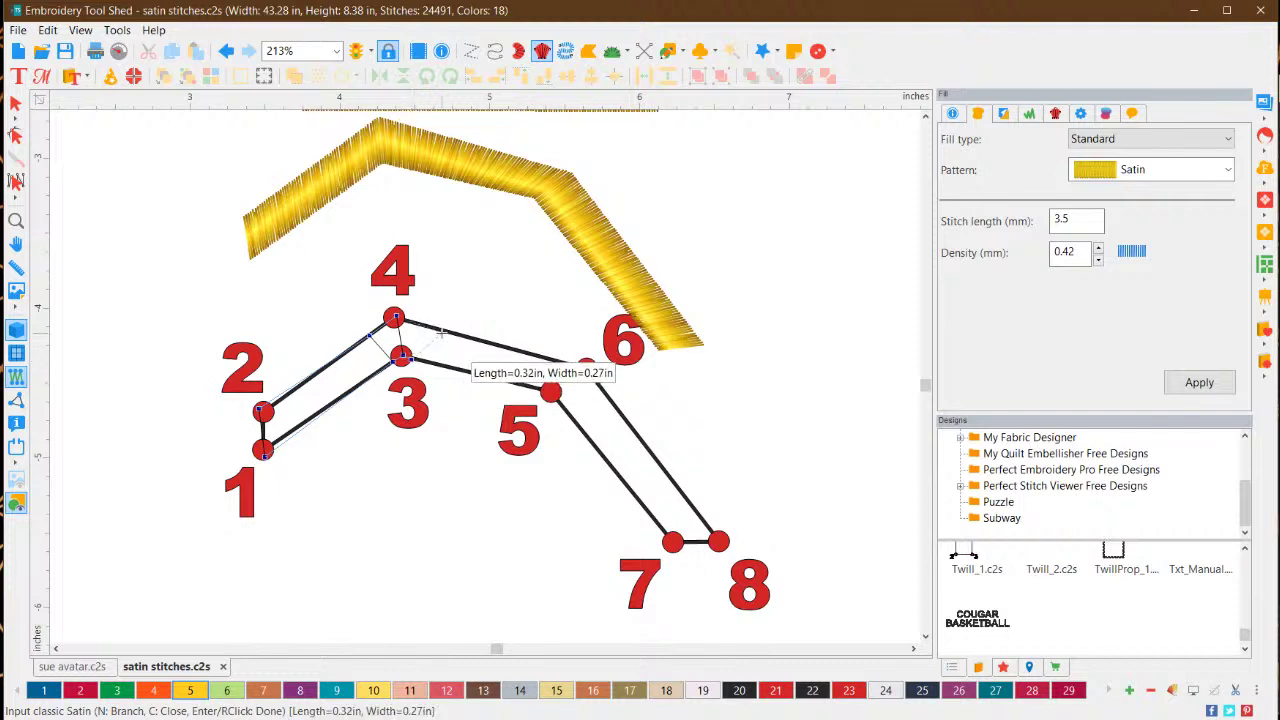
pyautogui.click(440, 330)
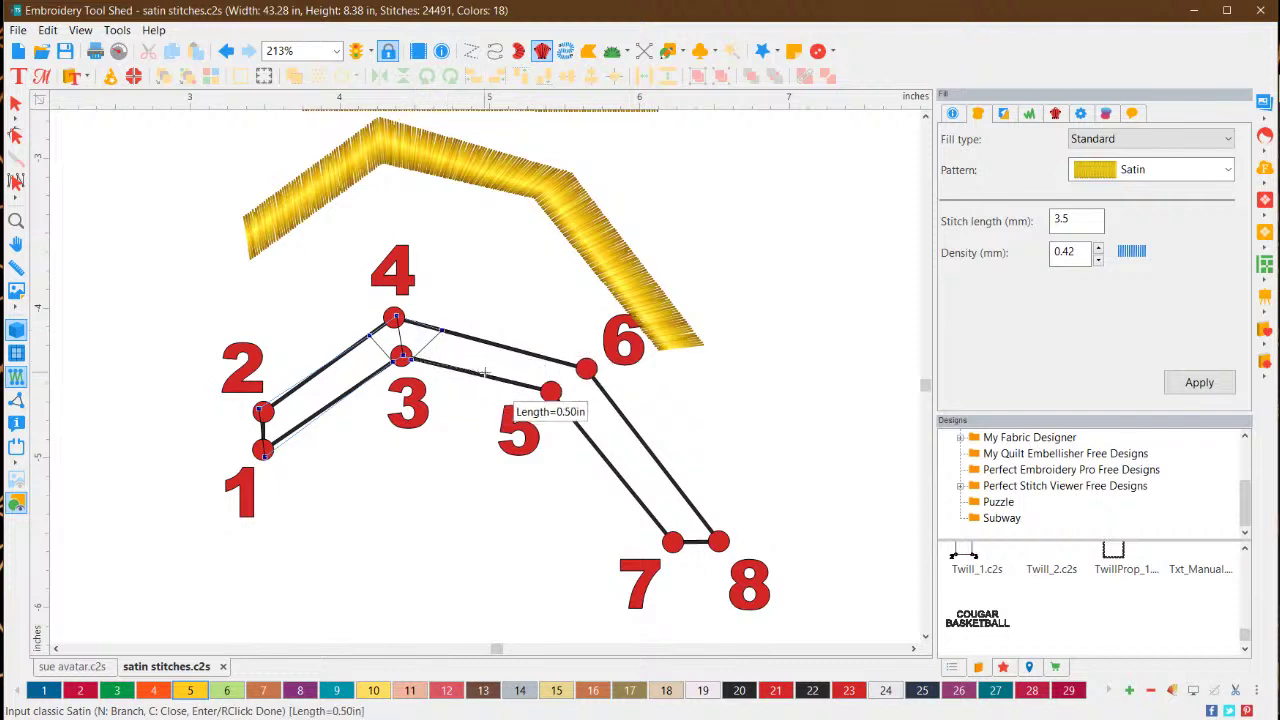
# Finish the second satin column with point pairs at markers 5–6 and 7–8, accept its entry and exit points, and leave it deselected
pyautogui.click(550, 391)
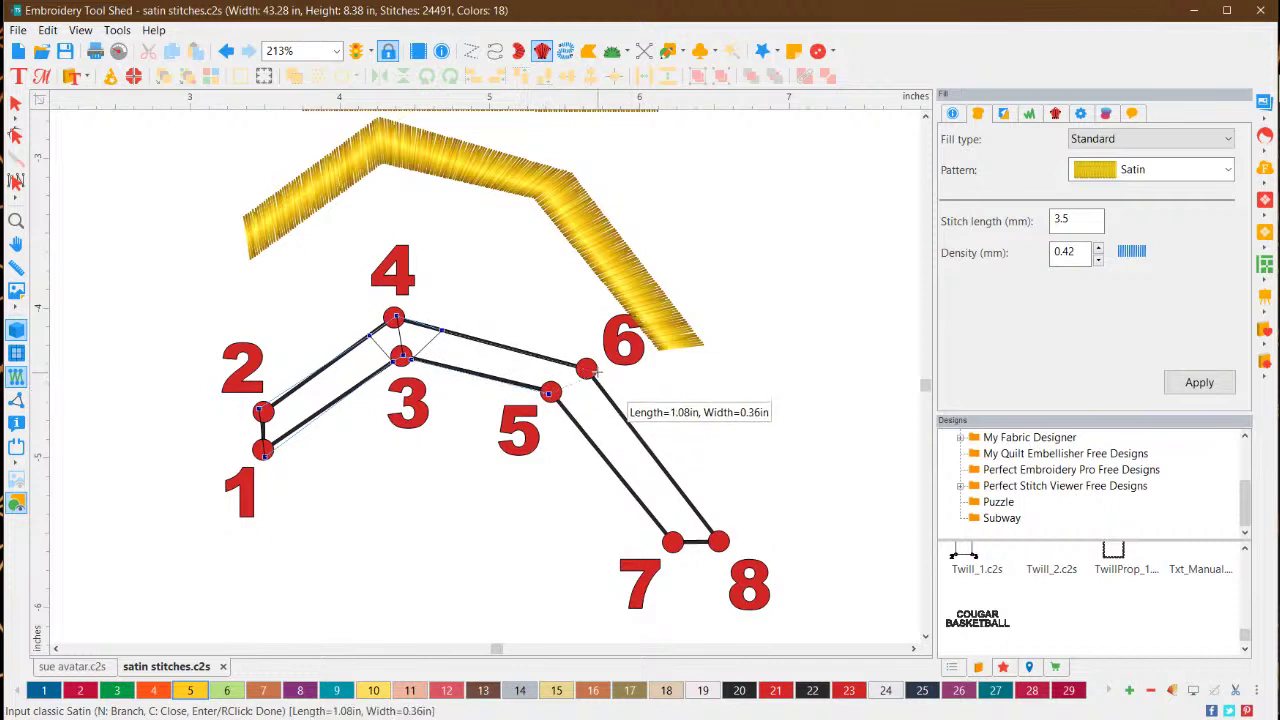
pyautogui.click(589, 369)
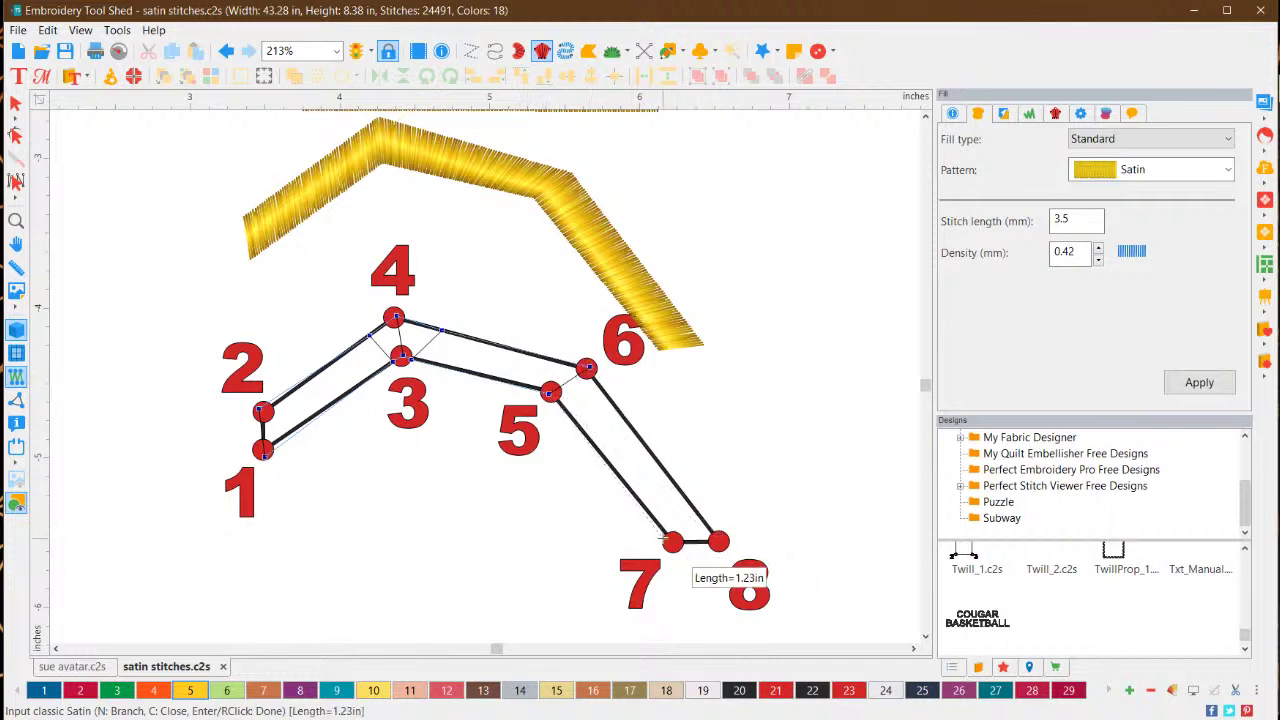
pyautogui.click(672, 541)
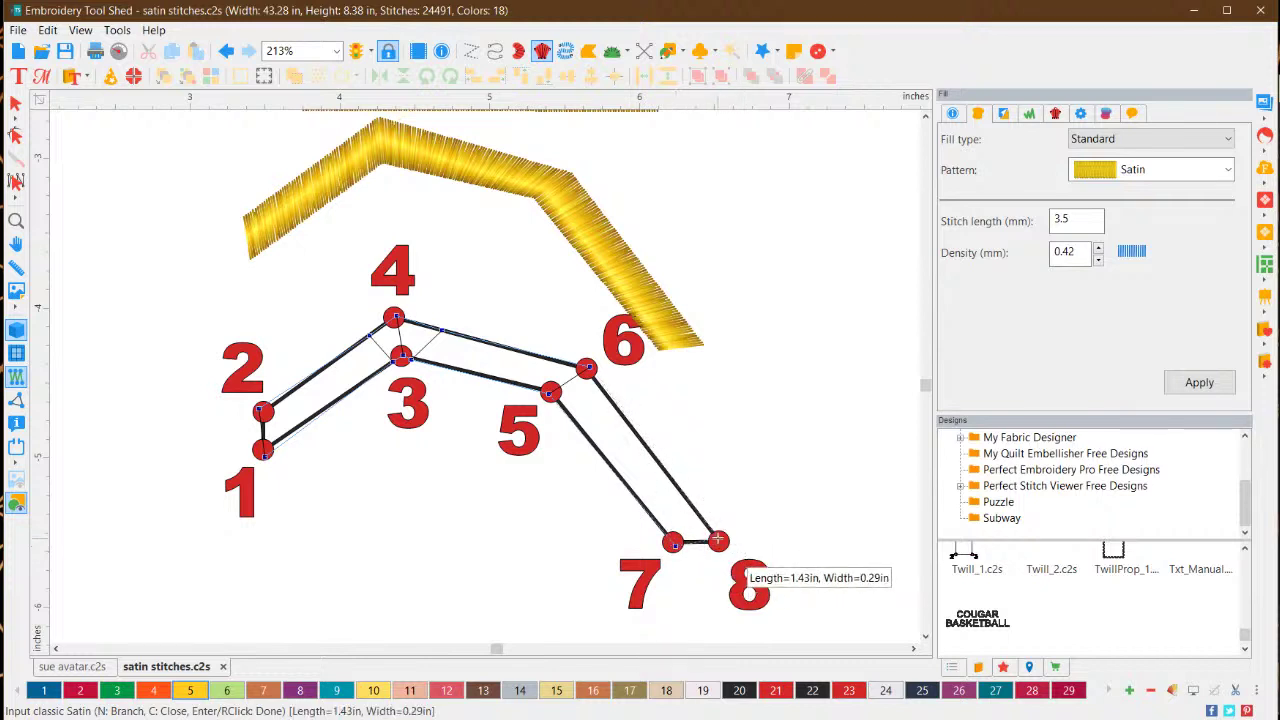
pyautogui.click(718, 541)
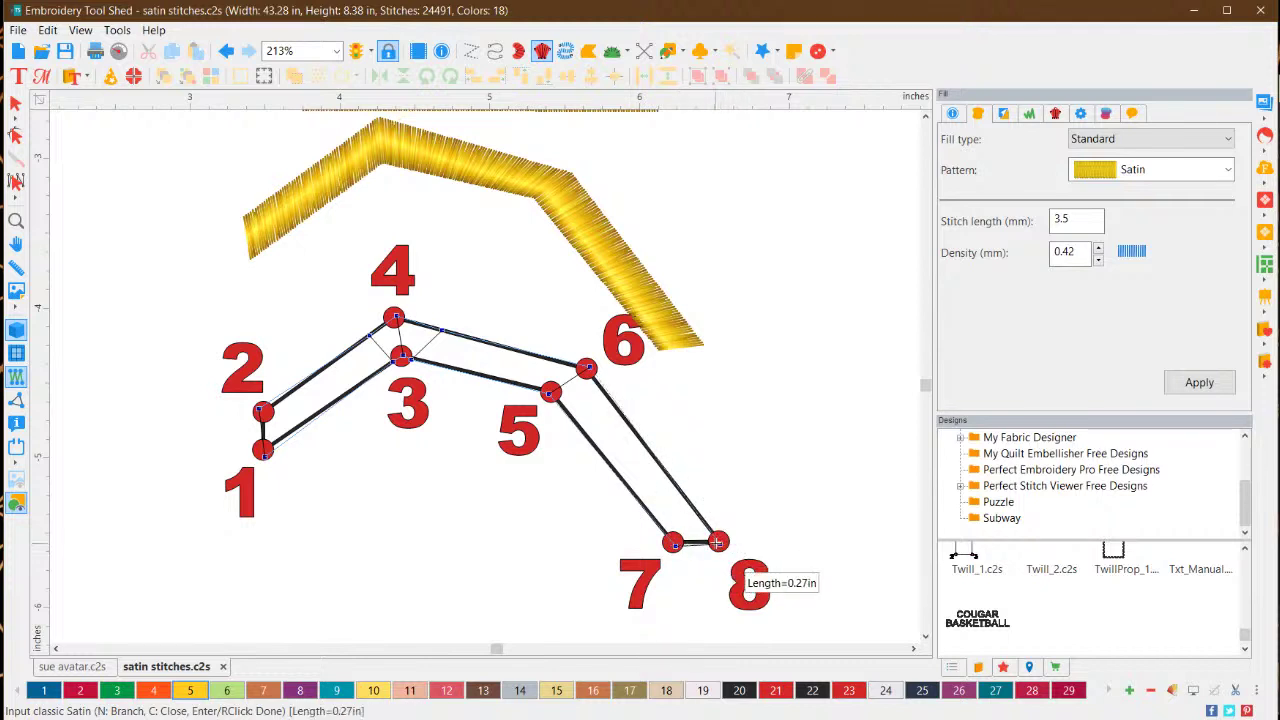
pyautogui.press('Return')
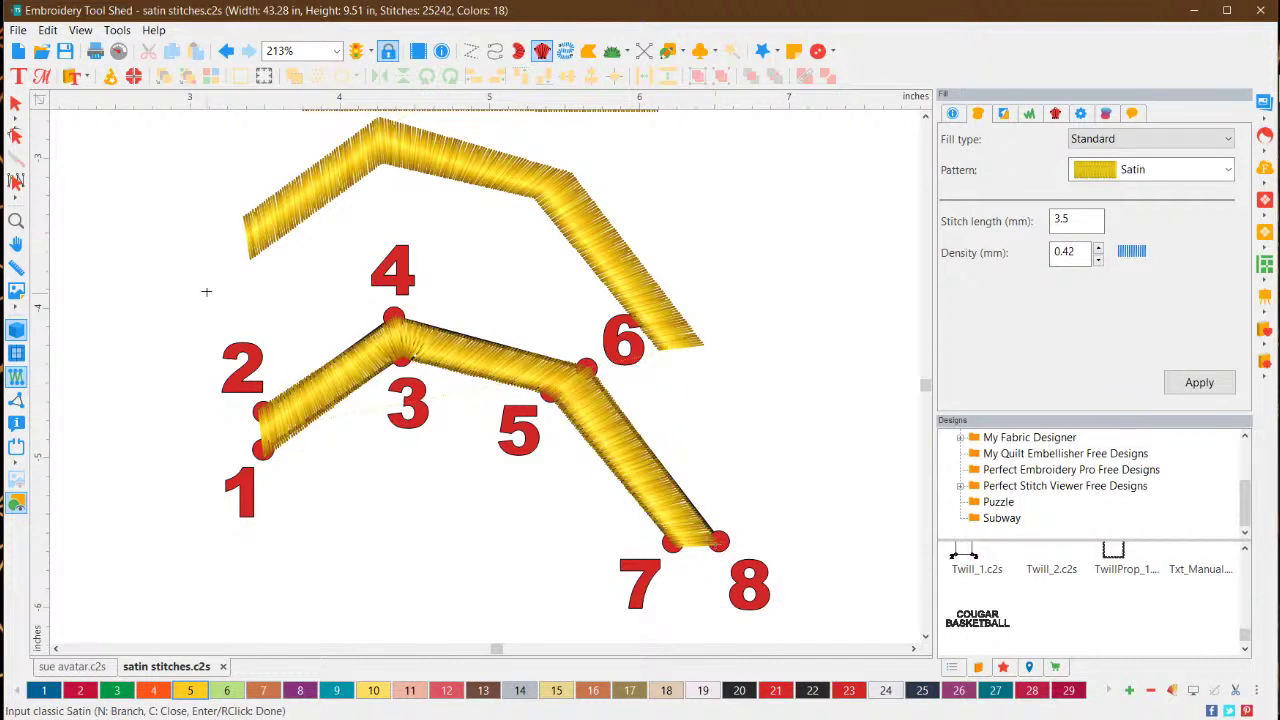
pyautogui.click(15, 103)
pyautogui.click(453, 473)
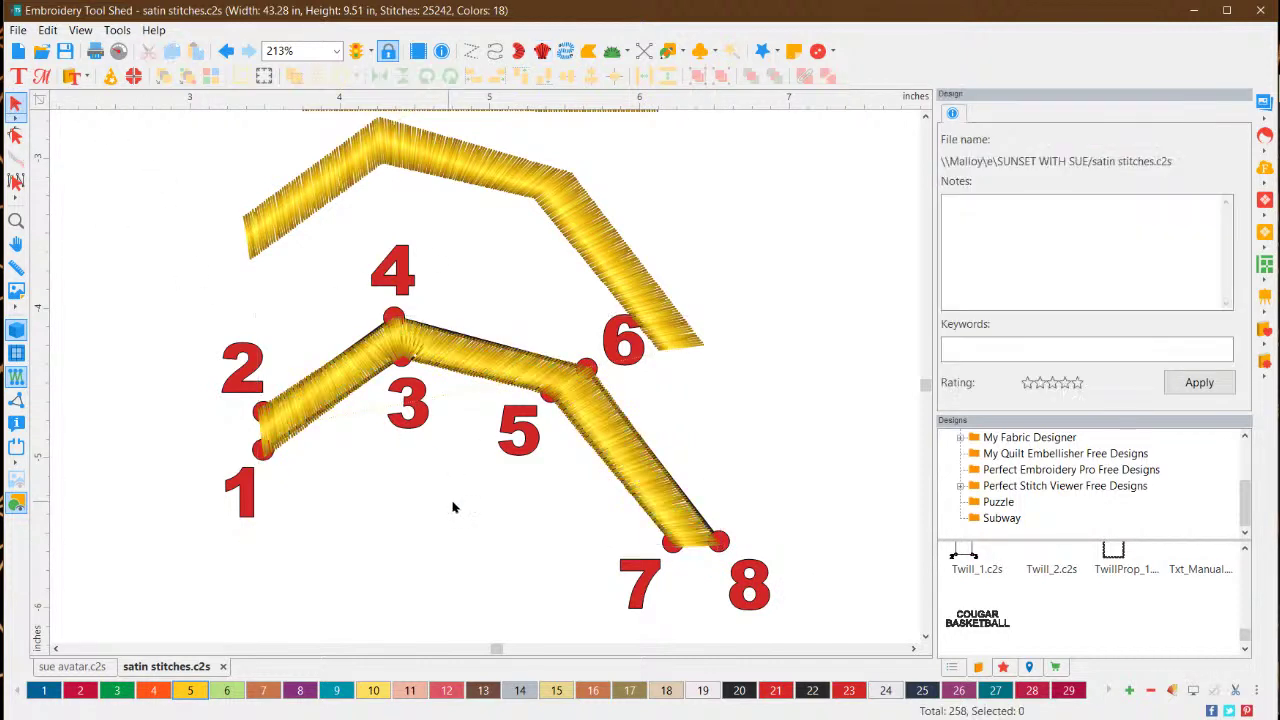
# Examine the second satin column's stitches and outline points around the corner at markers 3 and 4, leaving everything deselected
pyautogui.scroll(3, 351, 323)
pyautogui.scroll(2, 352, 333)
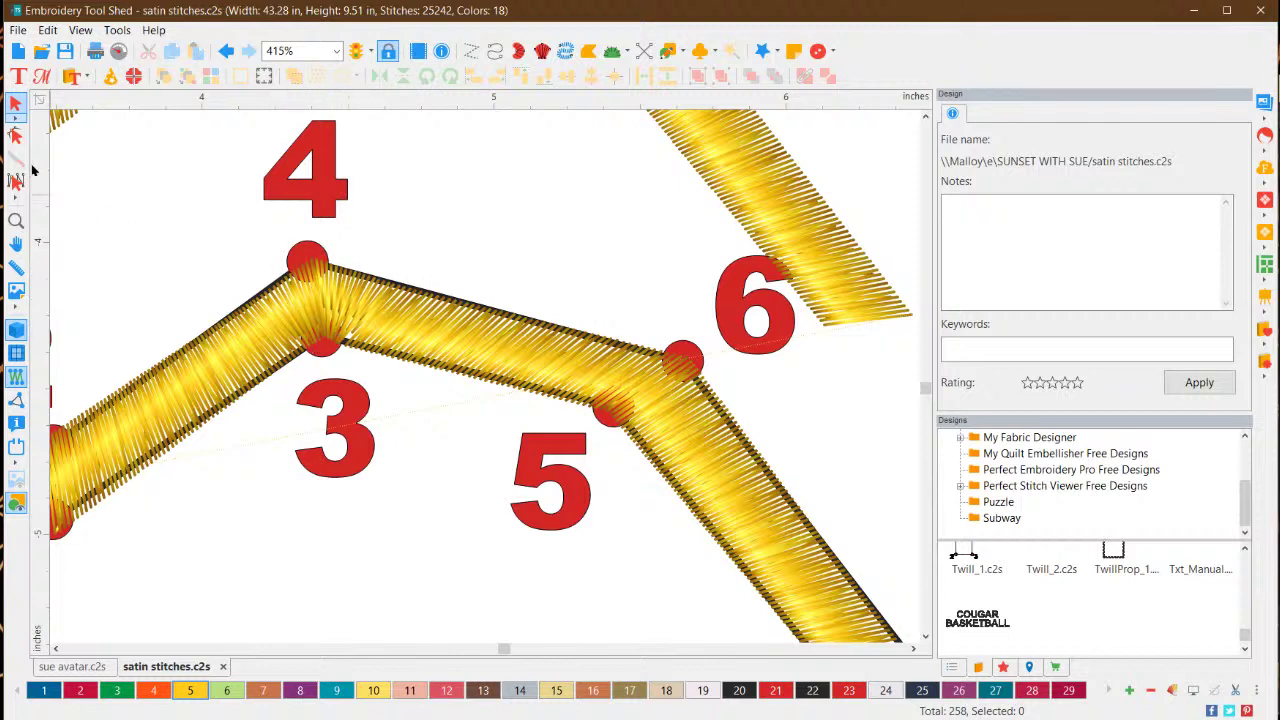
pyautogui.click(16, 135)
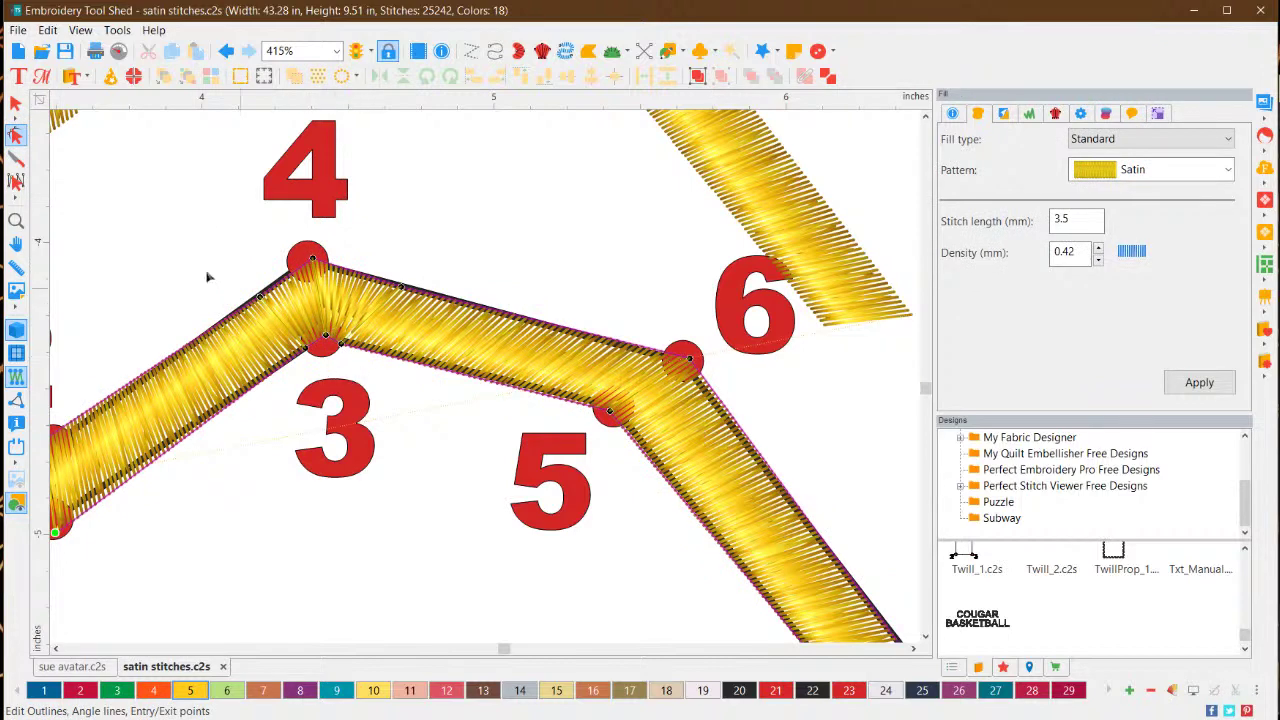
pyautogui.click(16, 103)
pyautogui.click(430, 518)
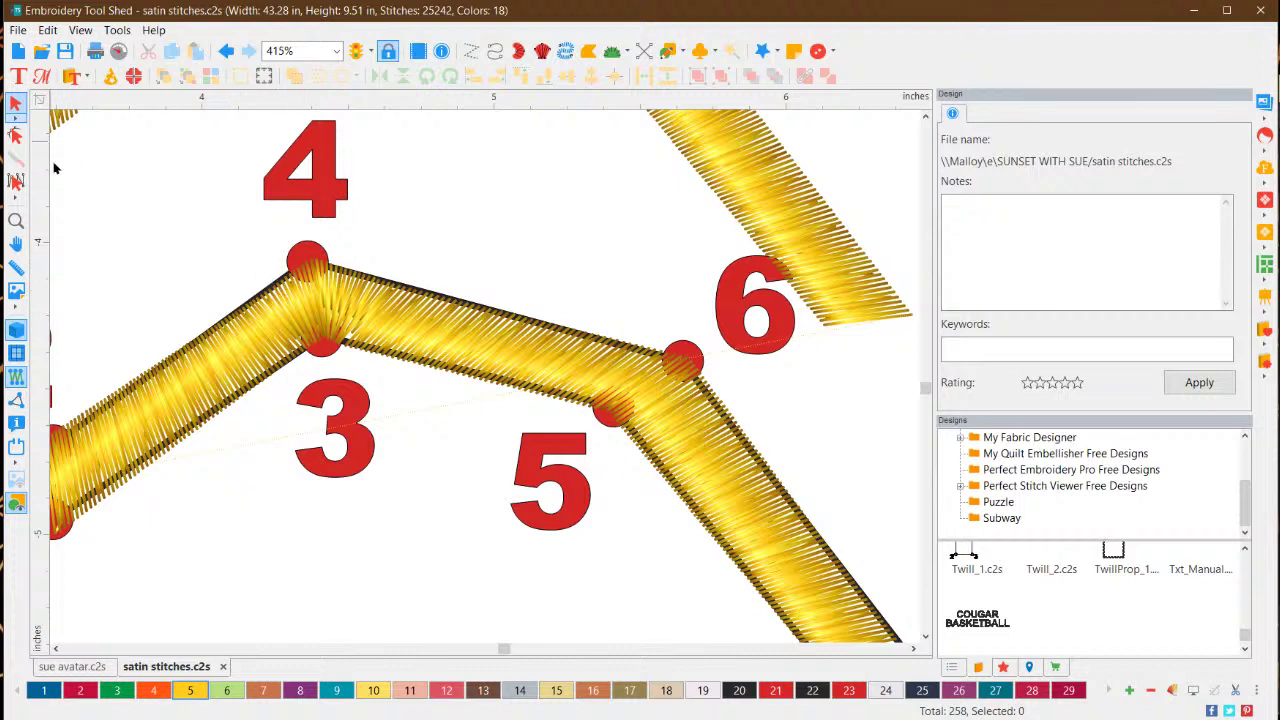
pyautogui.click(322, 284)
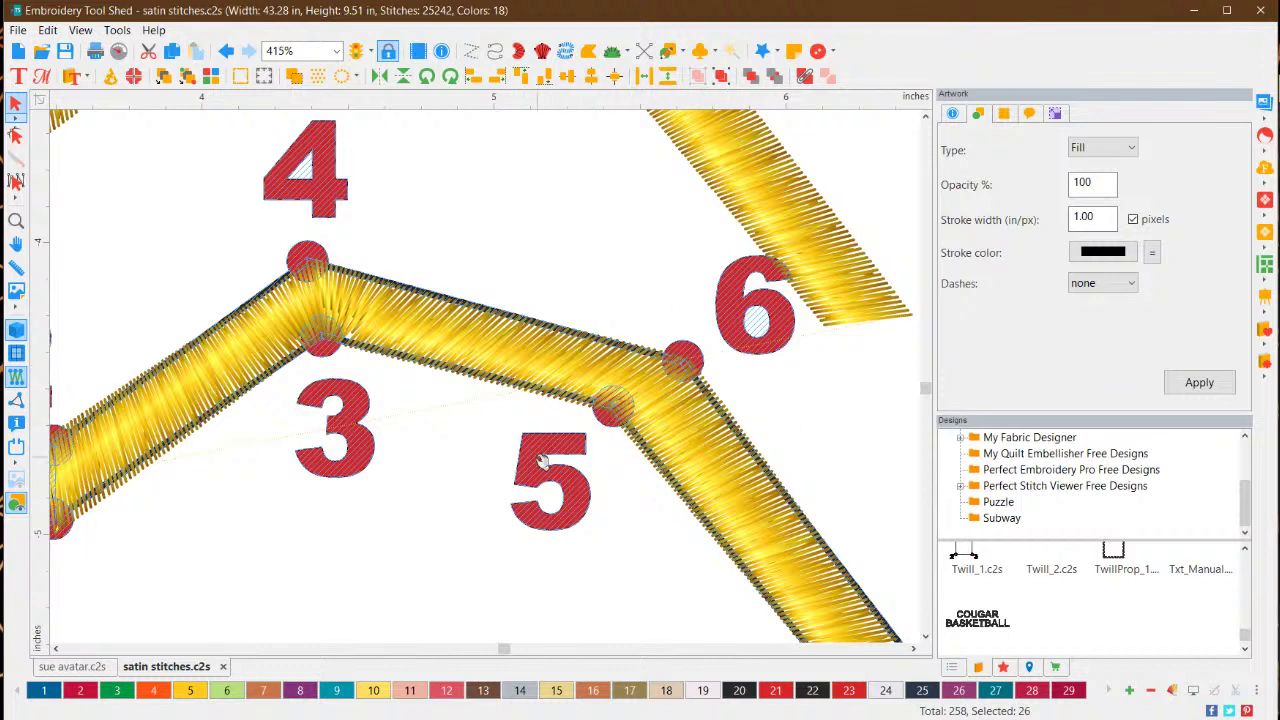
pyautogui.scroll(-5, 440, 452)
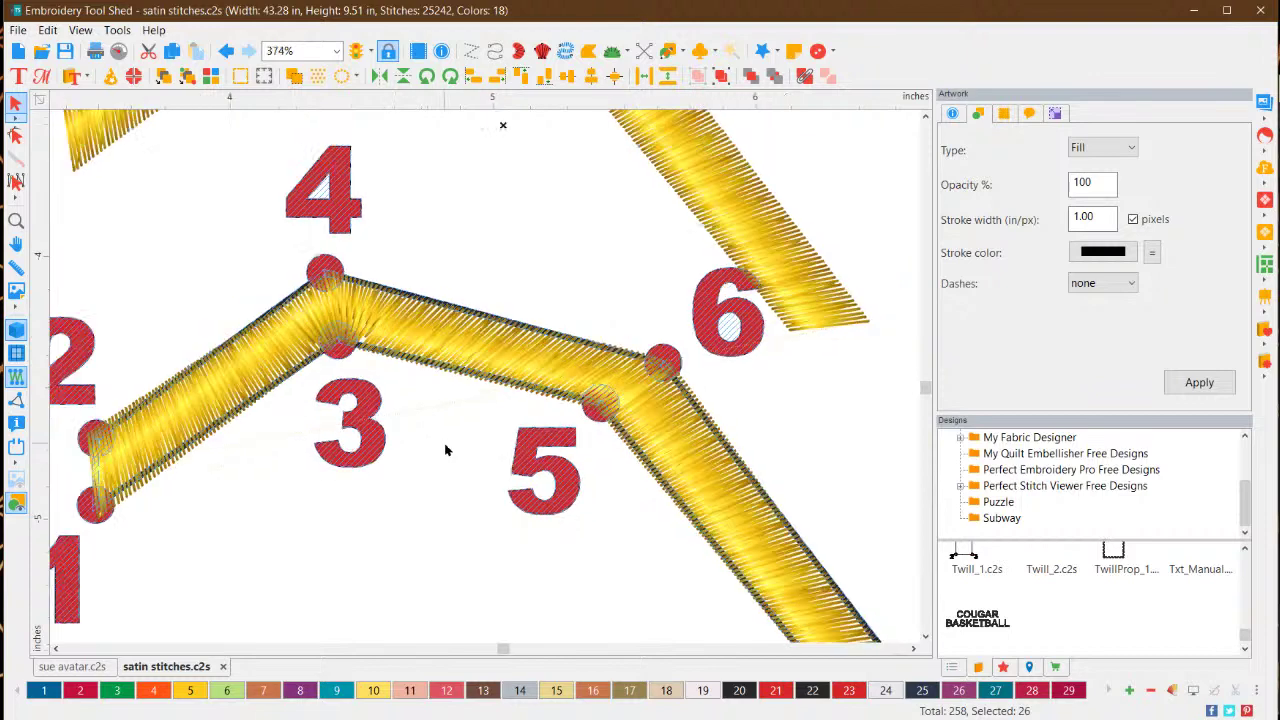
pyautogui.scroll(-1, 448, 452)
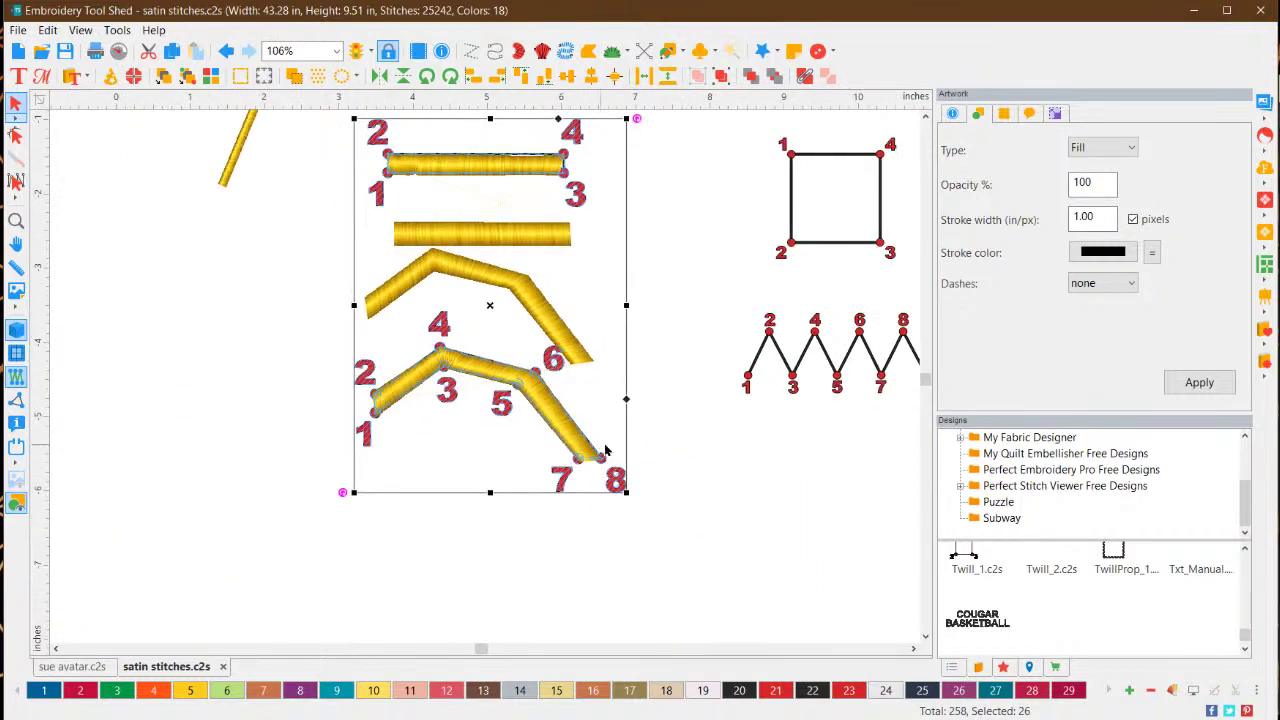
pyautogui.click(670, 456)
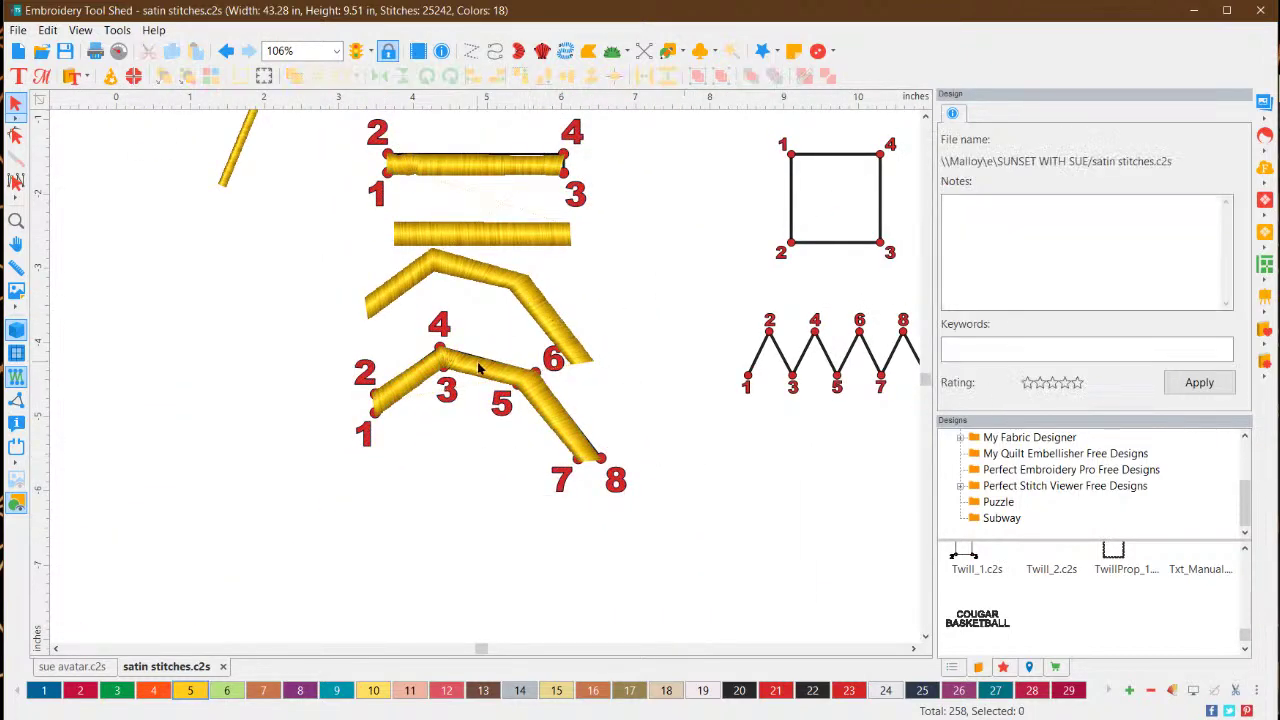
# Move the second satin column straight down, clear of its template, and start a third classic satin column at markers 1–2
pyautogui.moveTo(478, 368); pyautogui.dragTo(483, 503)
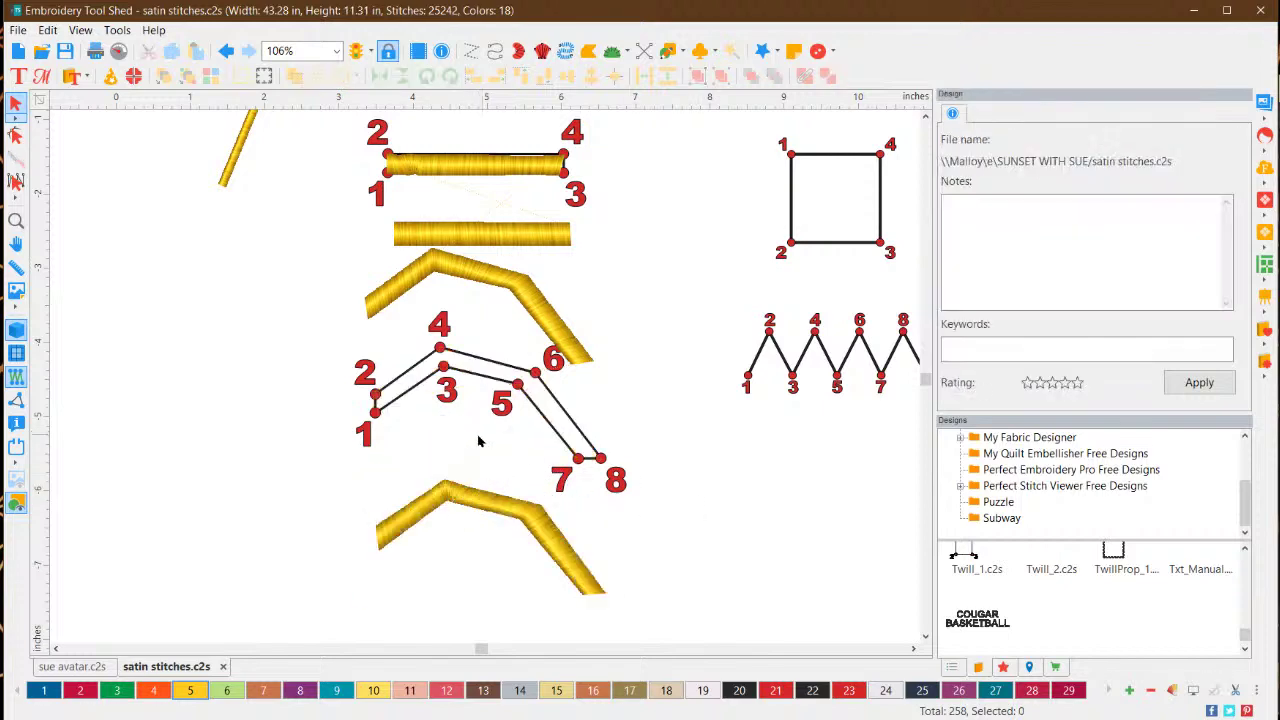
pyautogui.scroll(4, 450, 402)
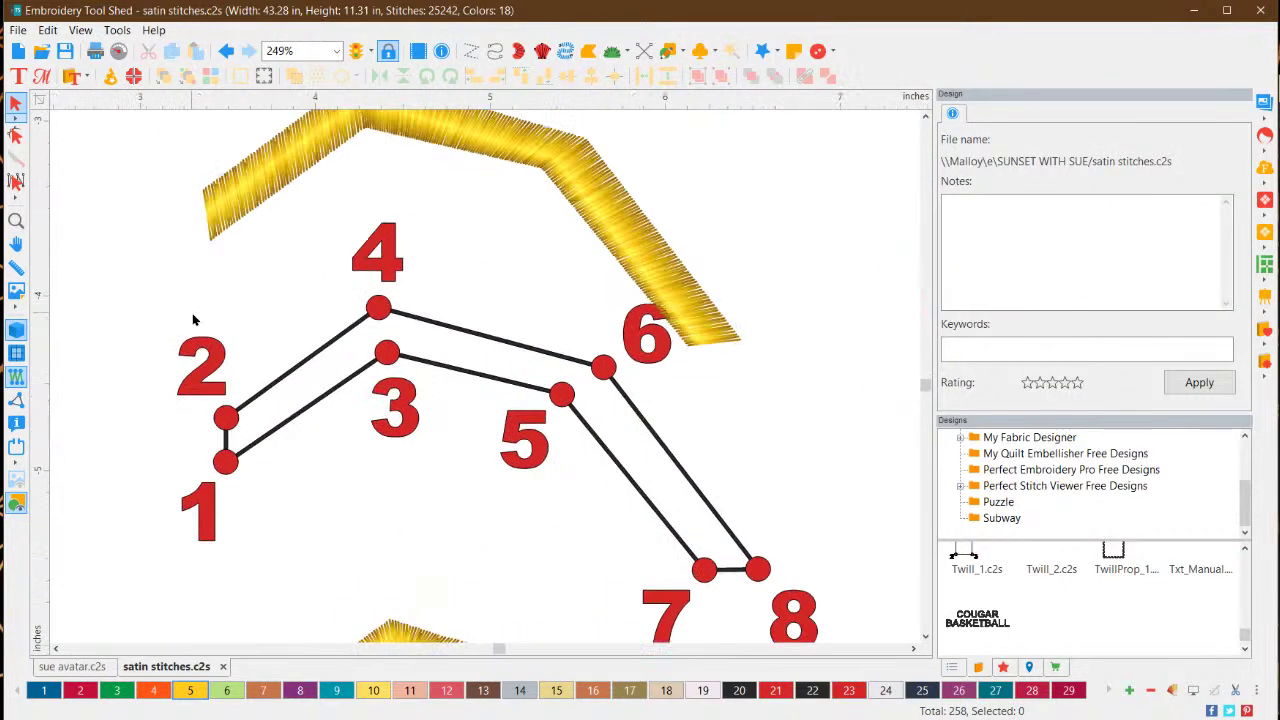
pyautogui.click(541, 50)
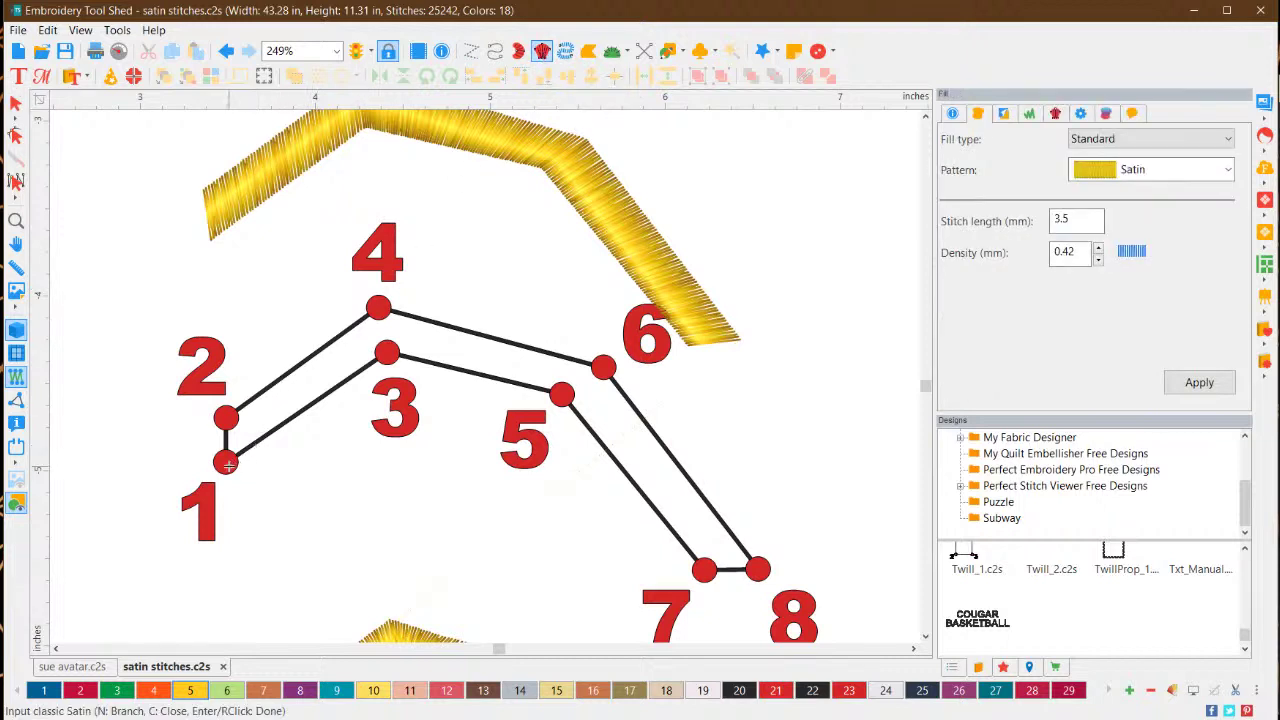
pyautogui.click(228, 463)
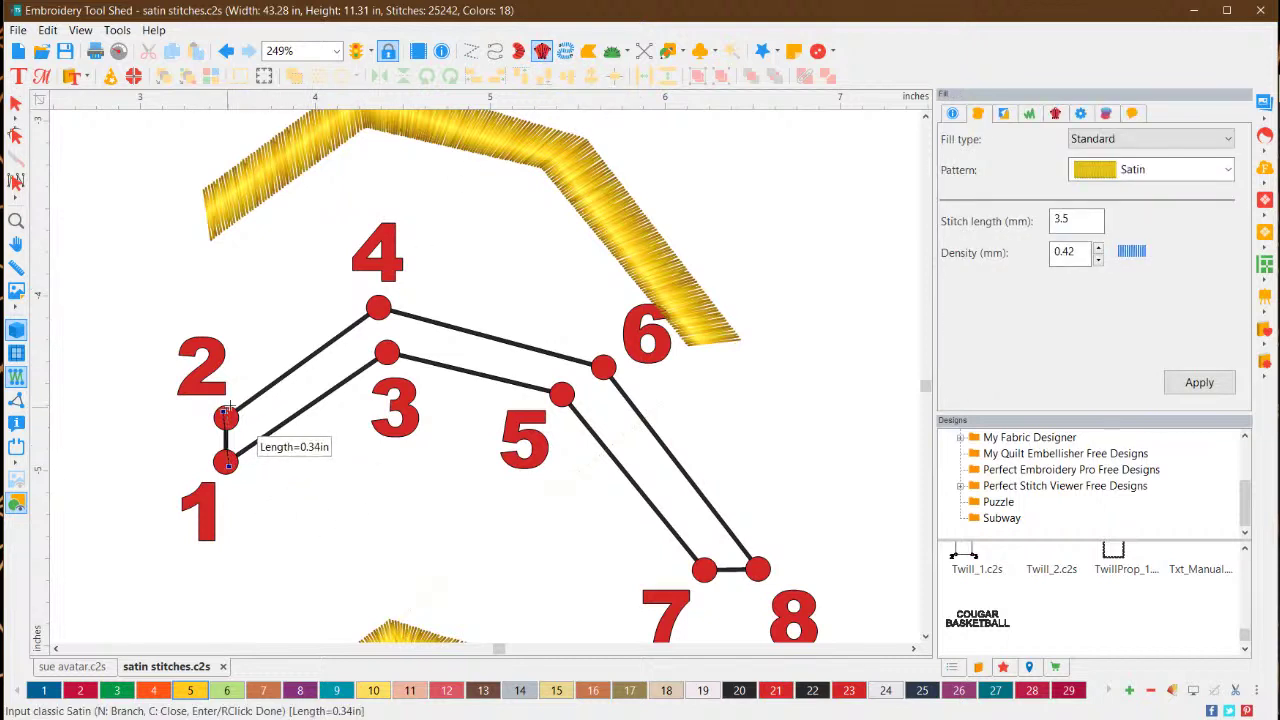
pyautogui.click(227, 412)
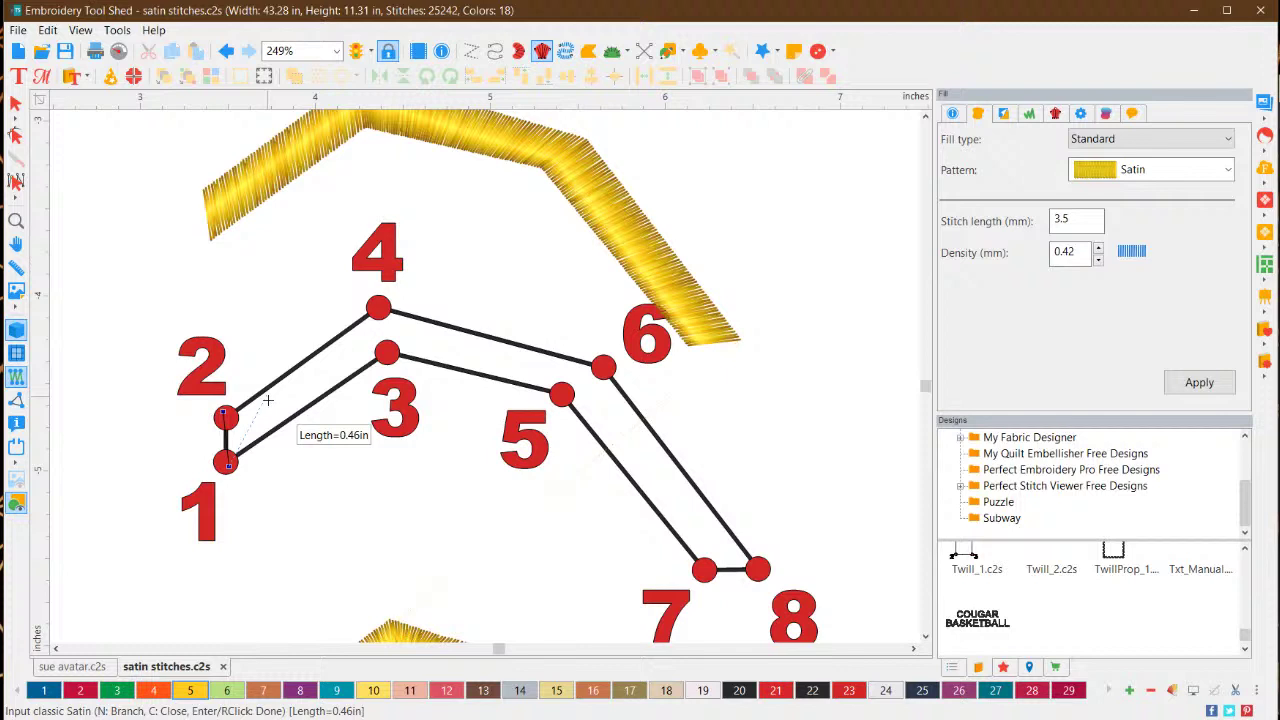
# Continue the column through markers 3–4 and 5–6, placing an extra wide point pair outside the outline midway along each of the first two segments
pyautogui.click(293, 445)
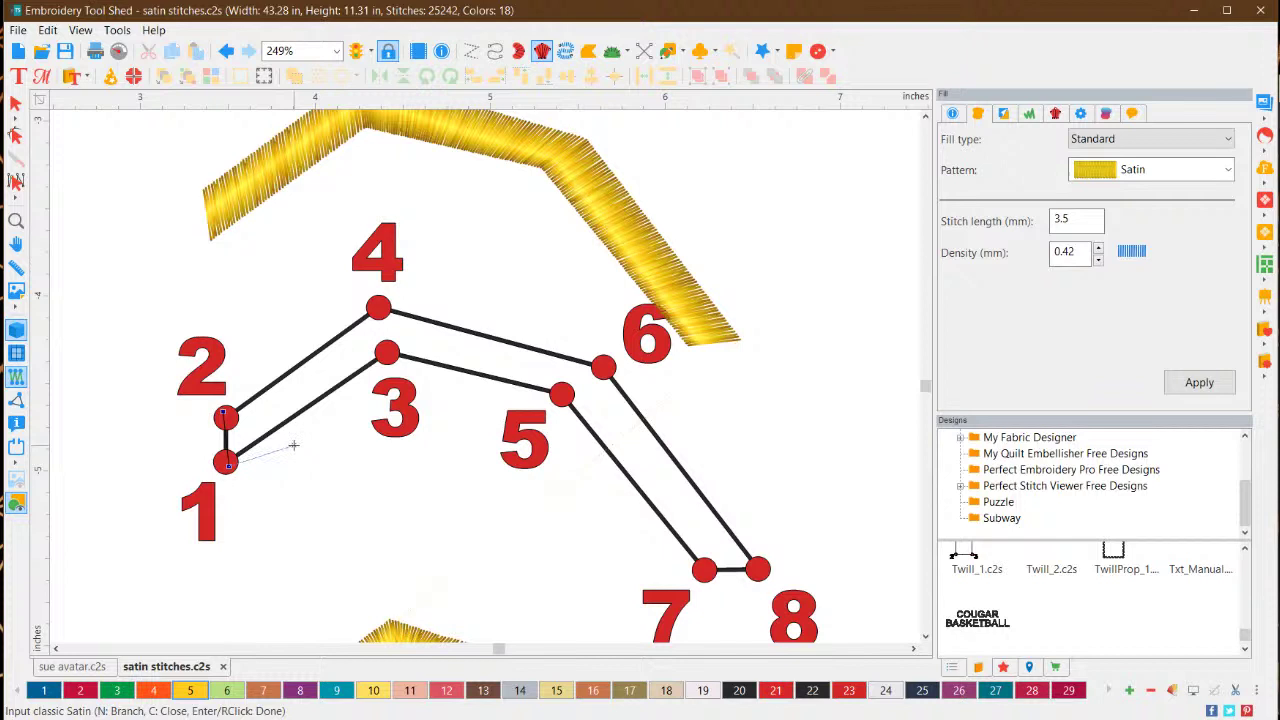
pyautogui.click(262, 373)
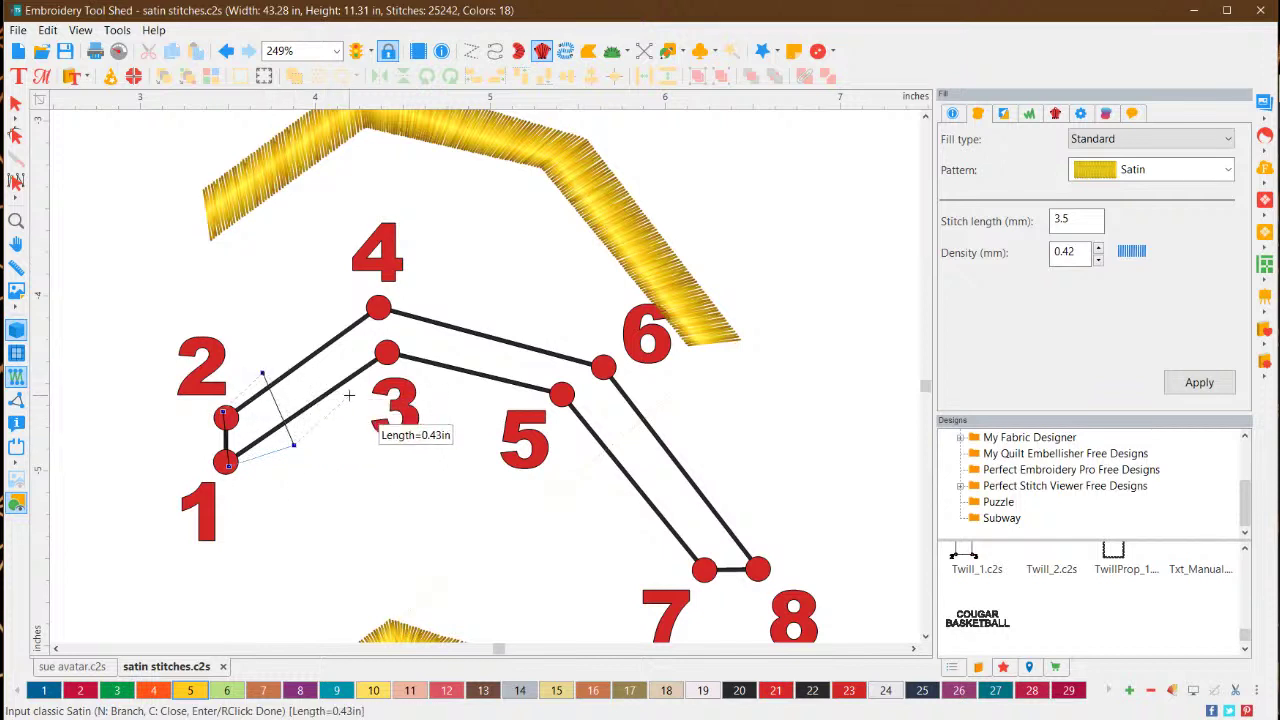
pyautogui.click(388, 355)
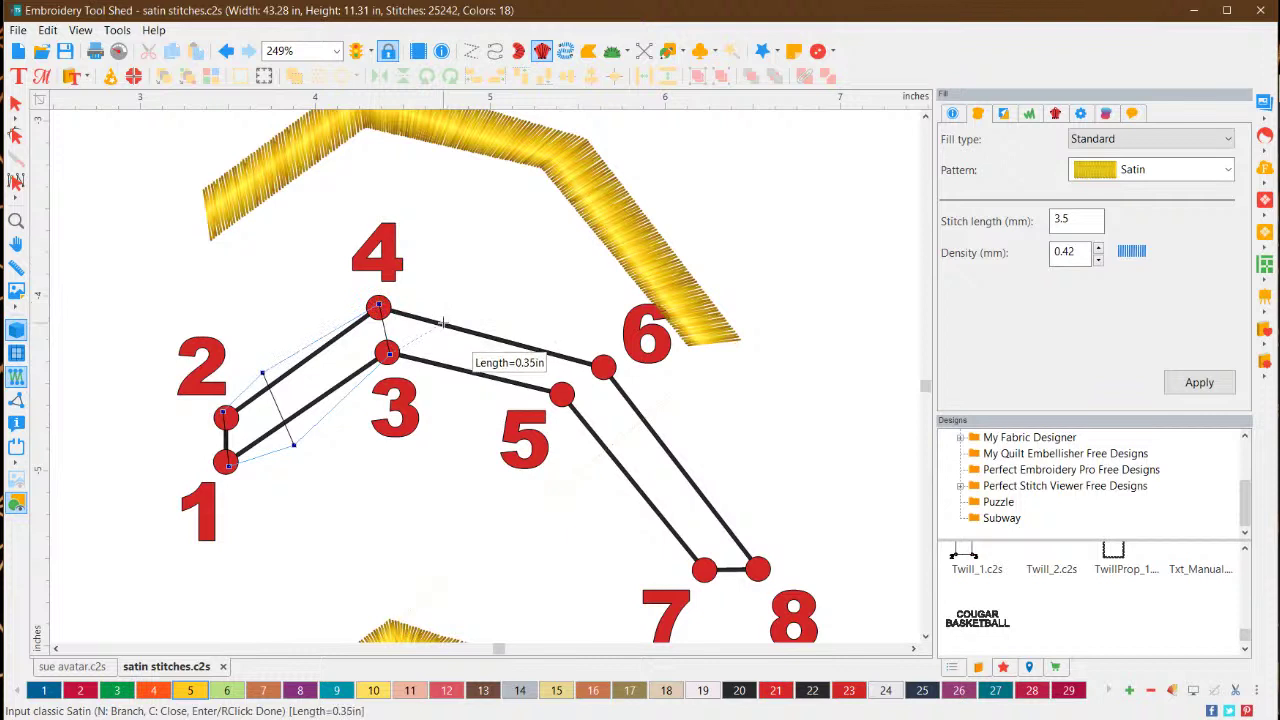
pyautogui.click(442, 395)
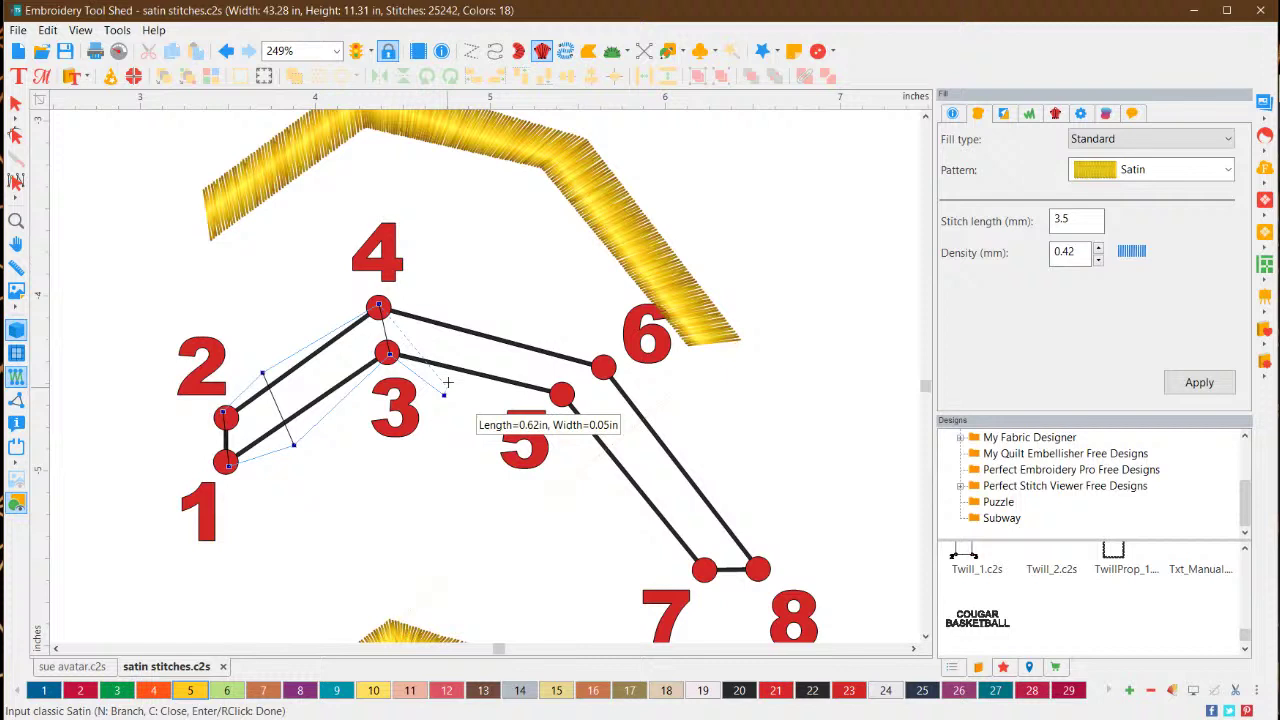
pyautogui.click(465, 308)
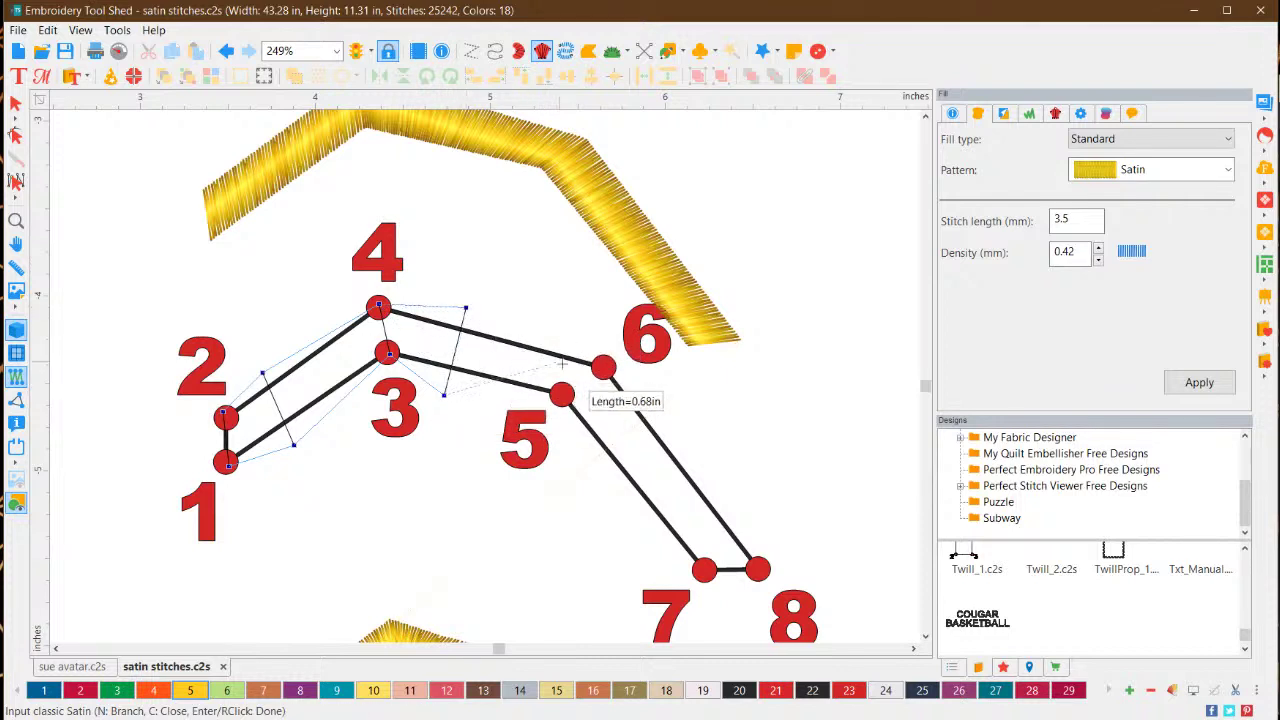
pyautogui.click(561, 398)
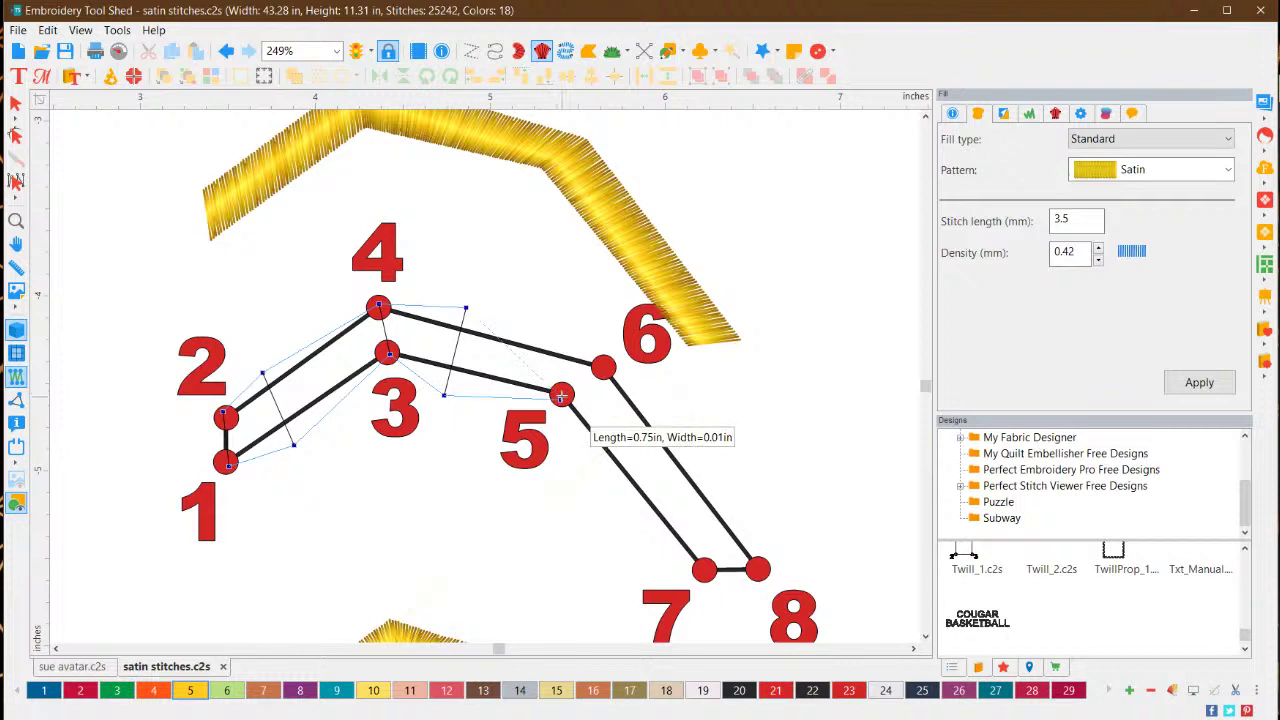
pyautogui.click(606, 366)
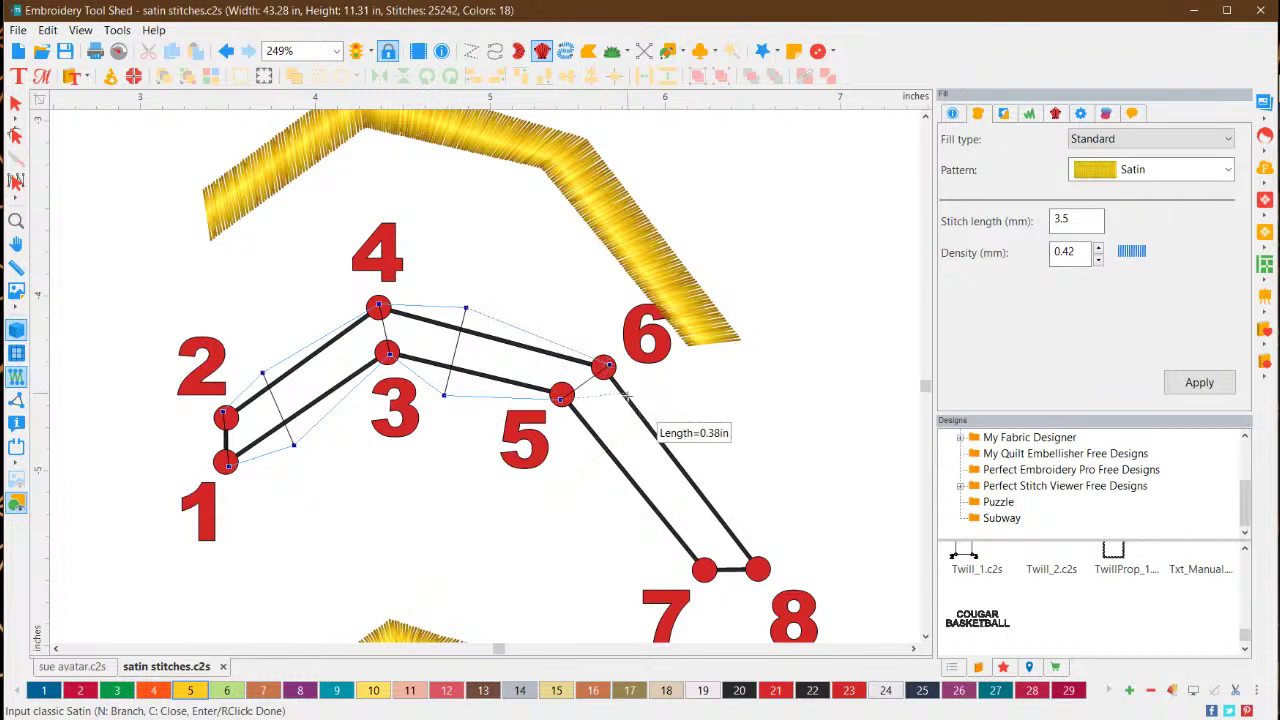
# Finish the third satin column with a wide point pair before markers 7–8, accept its entry and exit points, and leave it deselected
pyautogui.click(609, 497)
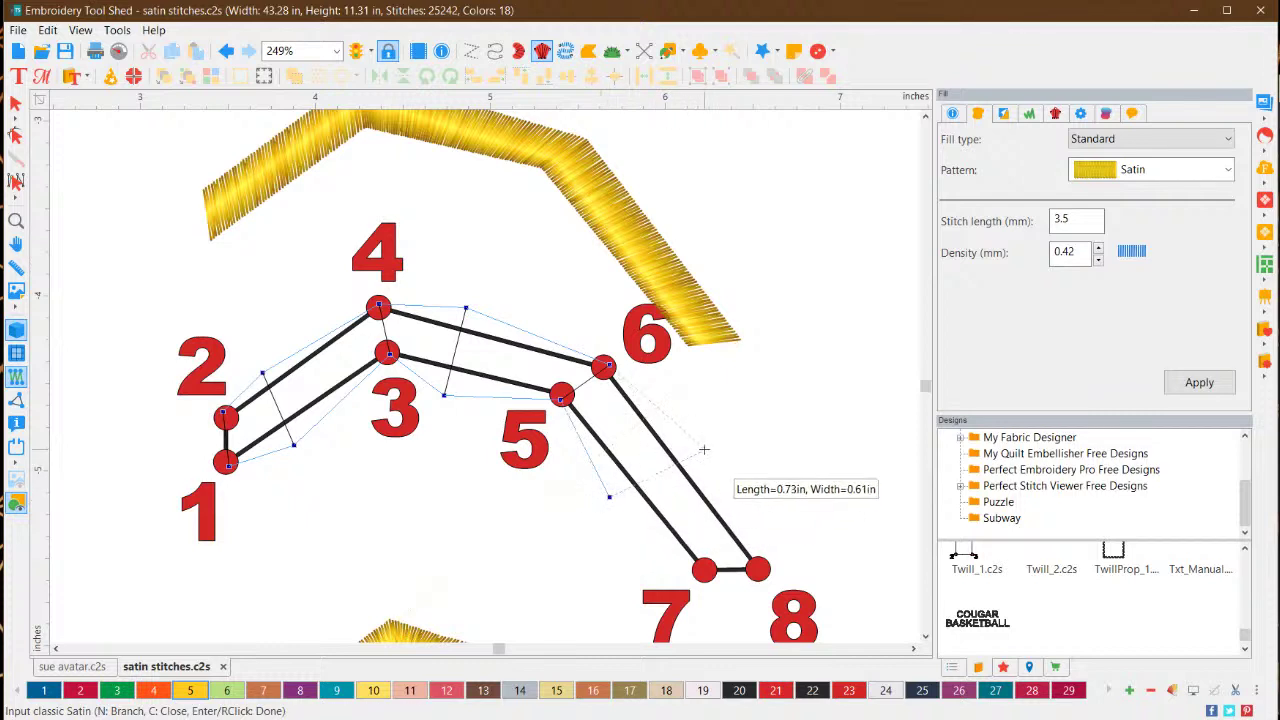
pyautogui.click(695, 447)
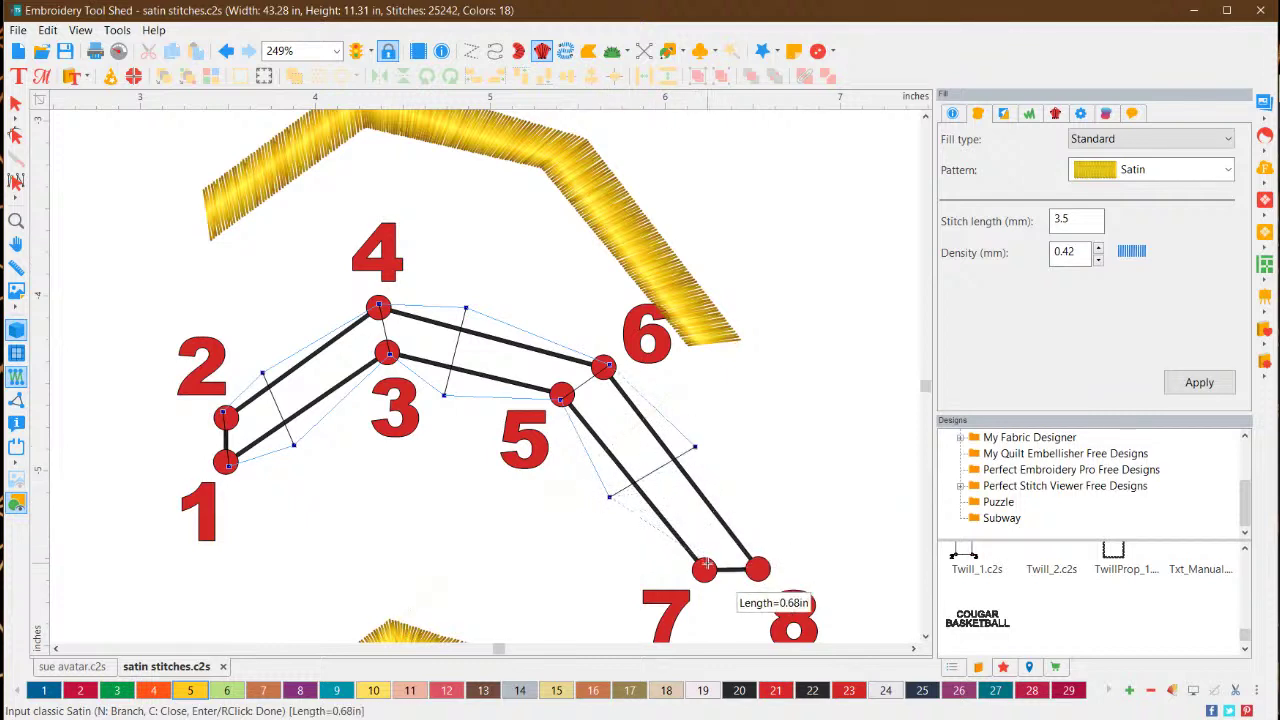
pyautogui.click(758, 568)
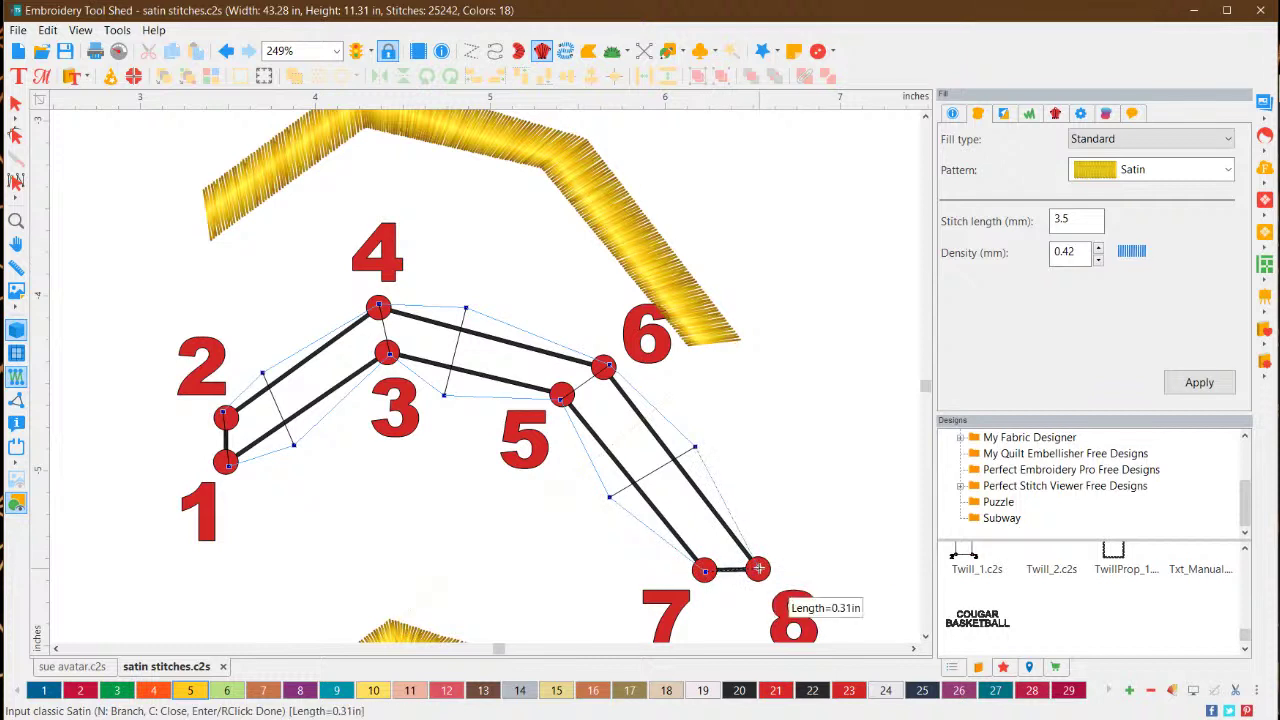
pyautogui.rightClick(758, 568)
pyautogui.rightClick(758, 568)
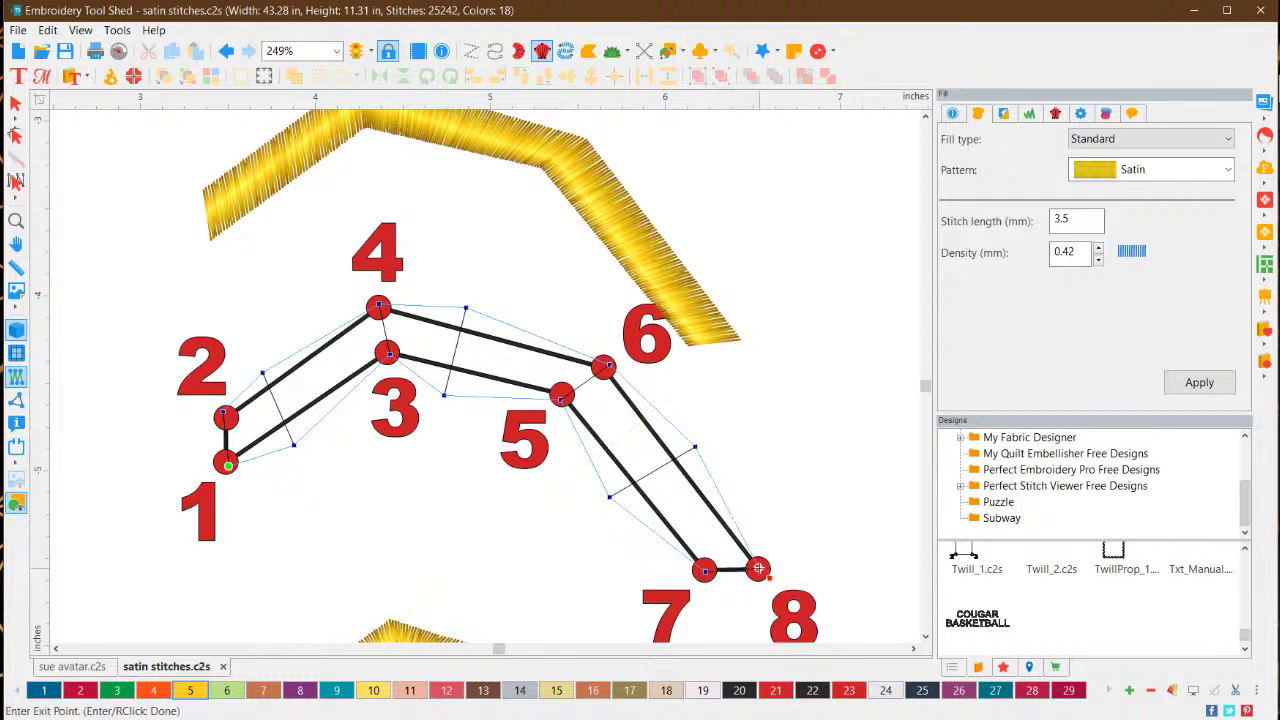
pyautogui.rightClick(758, 568)
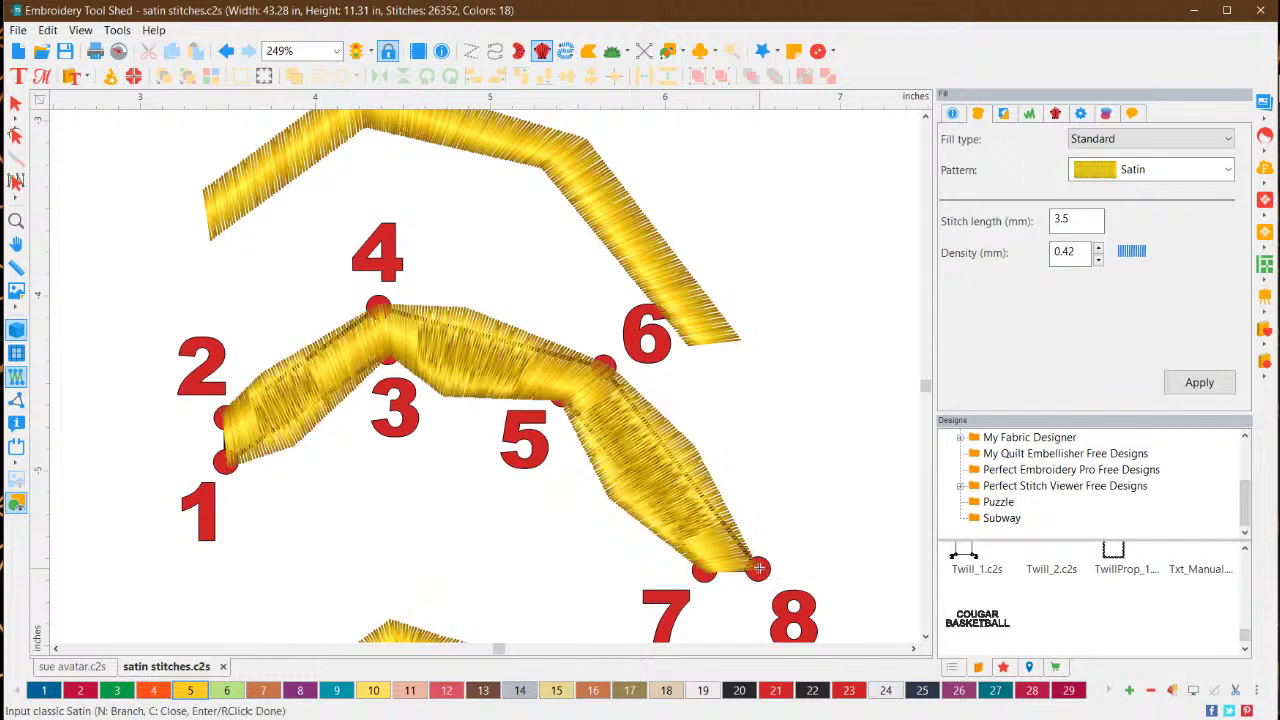
pyautogui.click(15, 103)
pyautogui.click(500, 375)
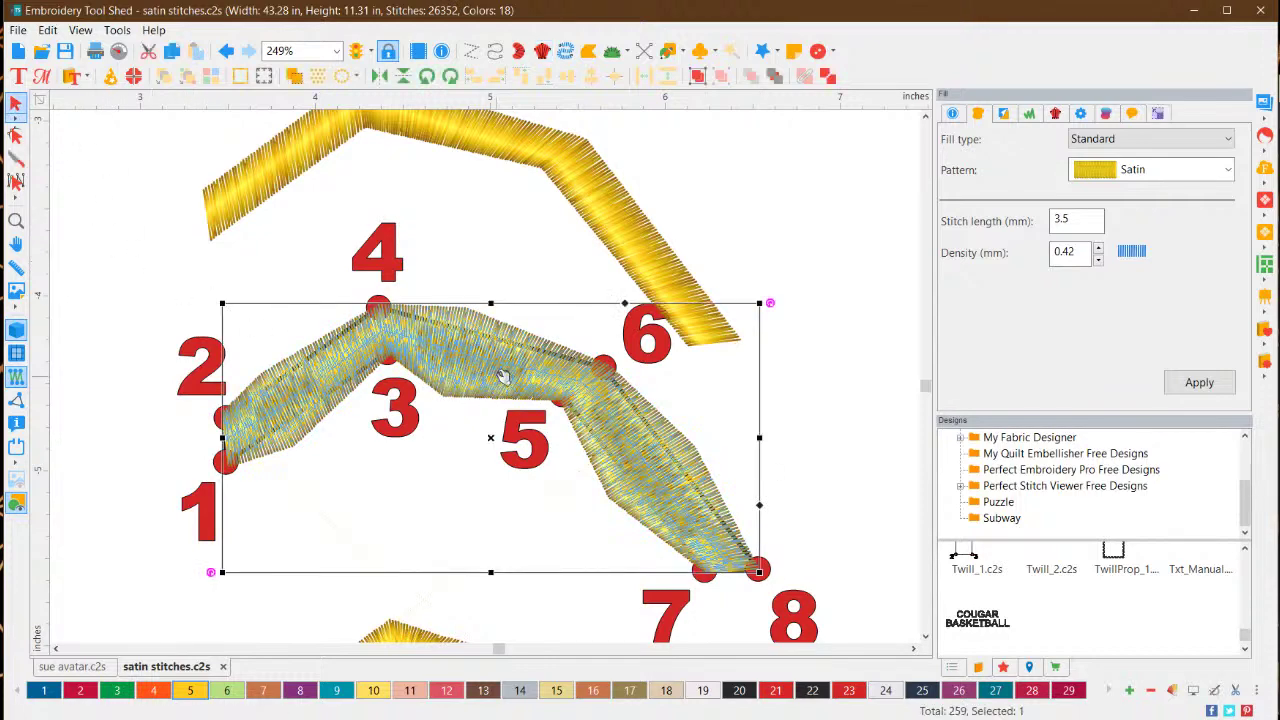
pyautogui.click(840, 460)
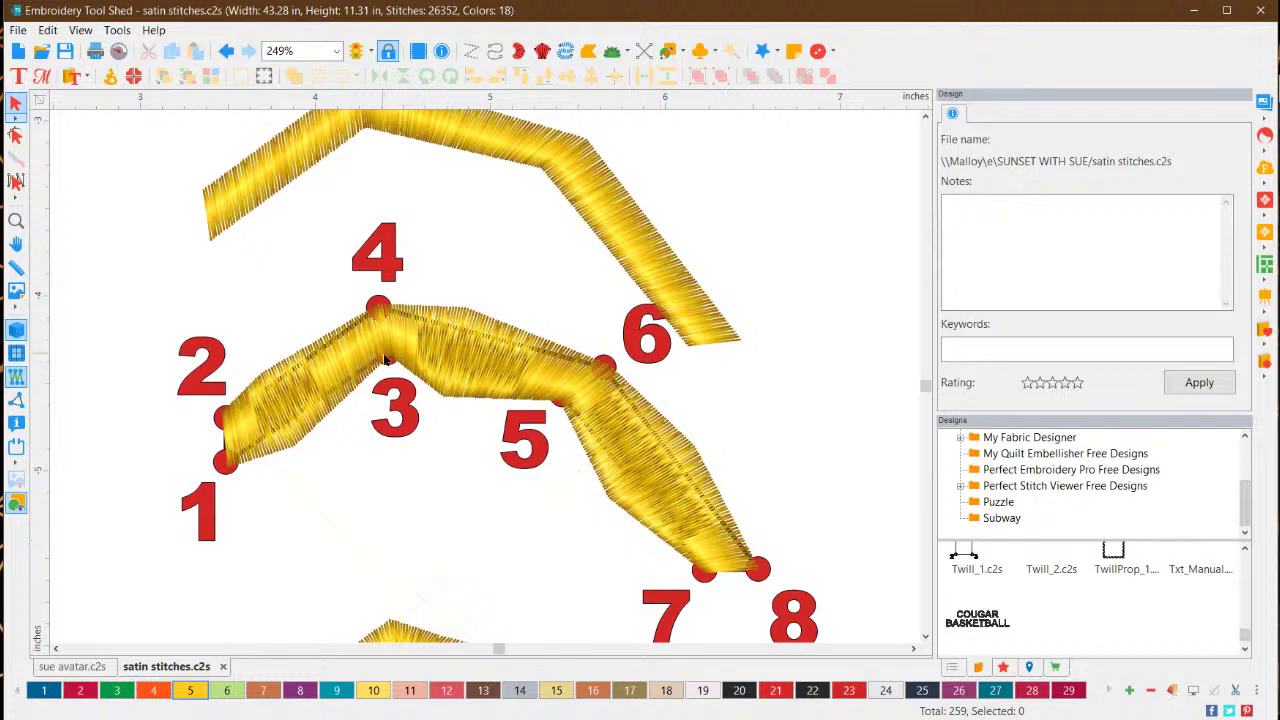
# Shrink the bulging third satin column to a little over half its size and leave it between the bent template and the second column
pyautogui.scroll(-5, 425, 452)
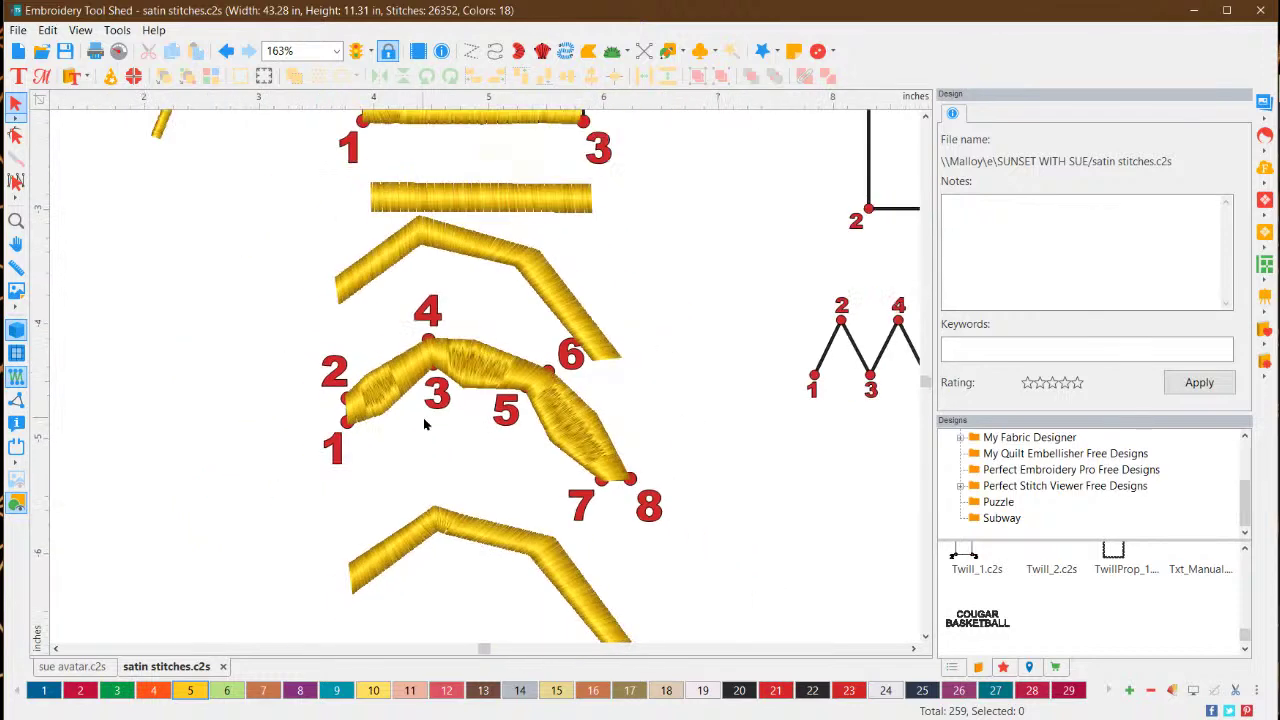
pyautogui.click(540, 418)
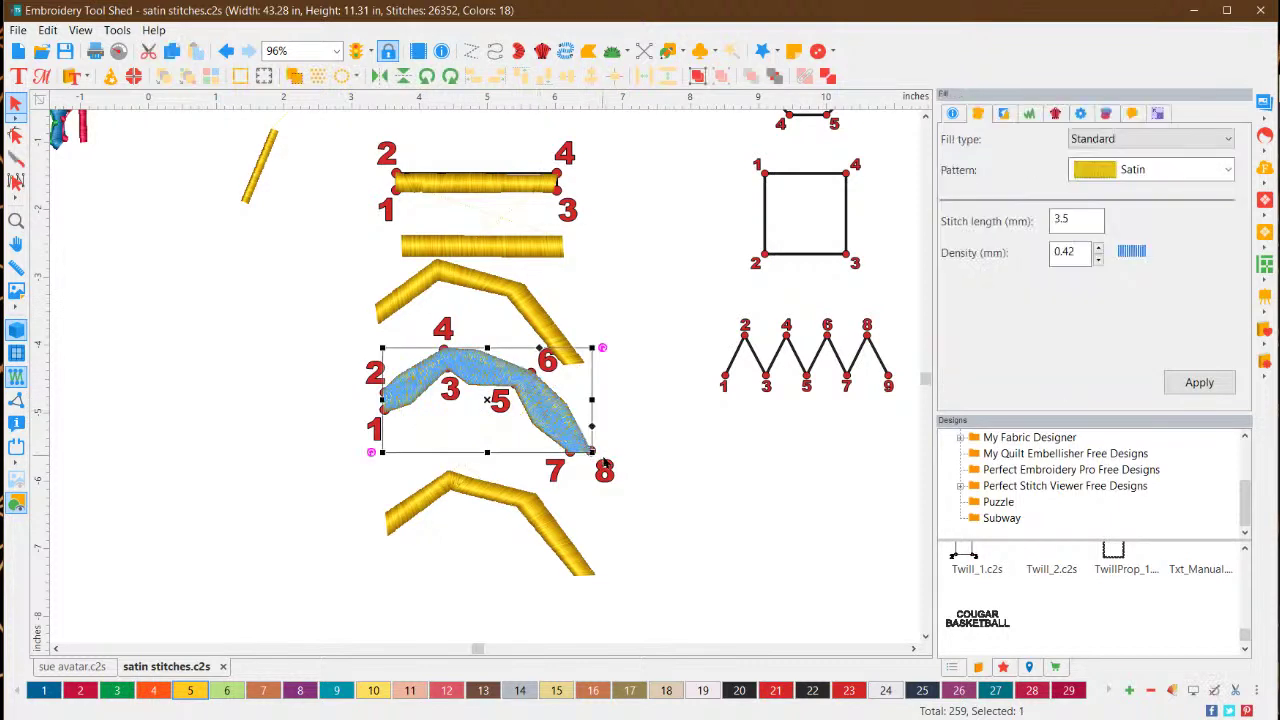
pyautogui.moveTo(592, 451); pyautogui.dragTo(520, 458)
pyautogui.click(677, 477)
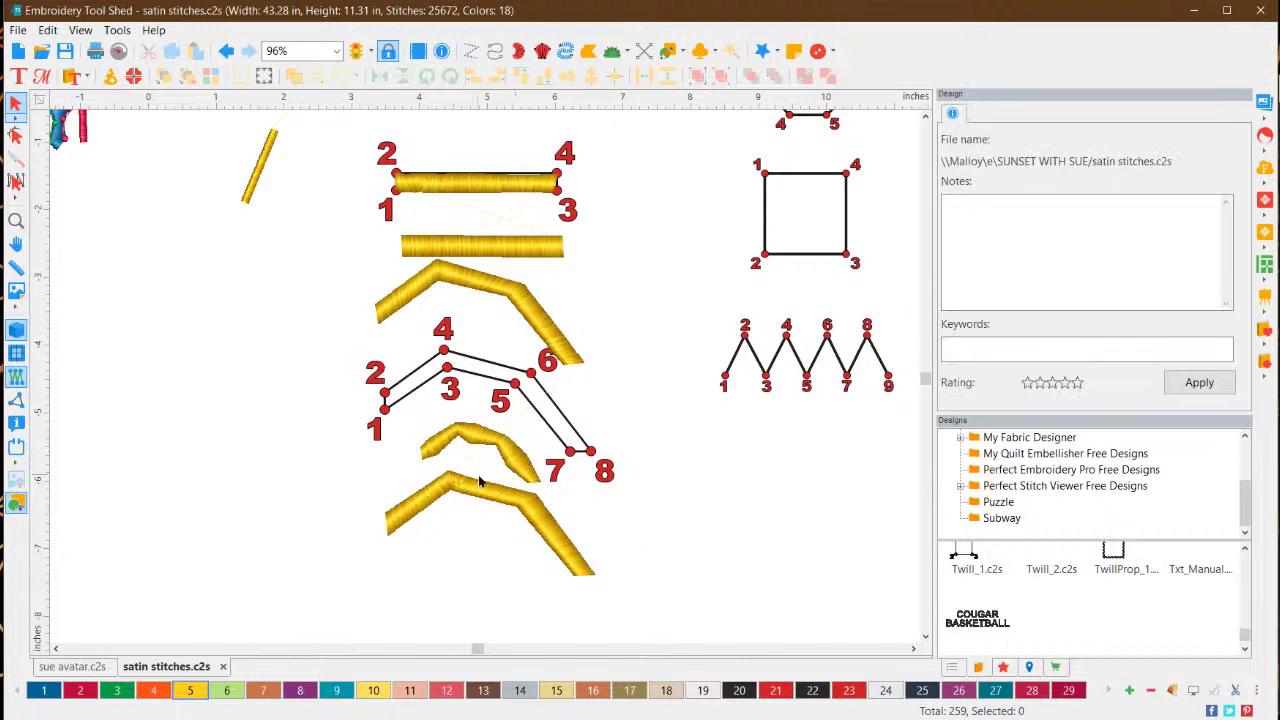
# Move the shrunken bulging satin column into the empty space to the upper left of the bent template
pyautogui.scroll(3, 479, 482)
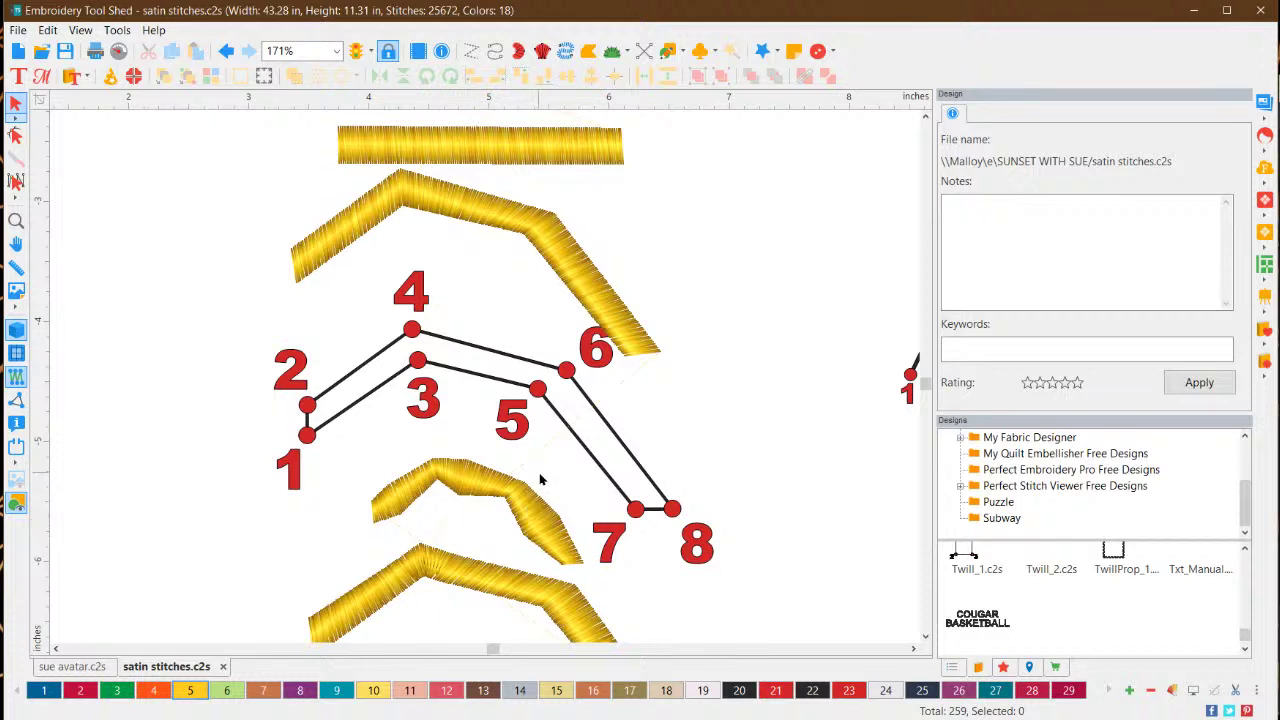
pyautogui.scroll(-1, 610, 503)
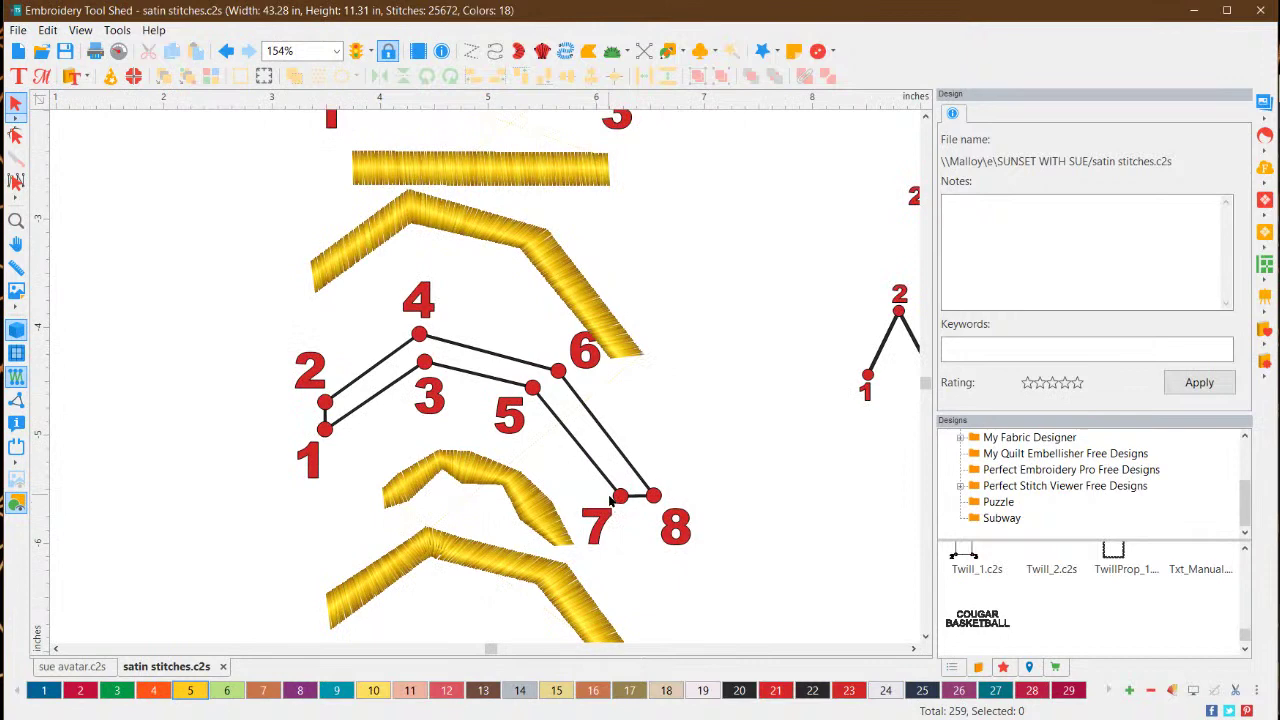
pyautogui.scroll(-4, 609, 499)
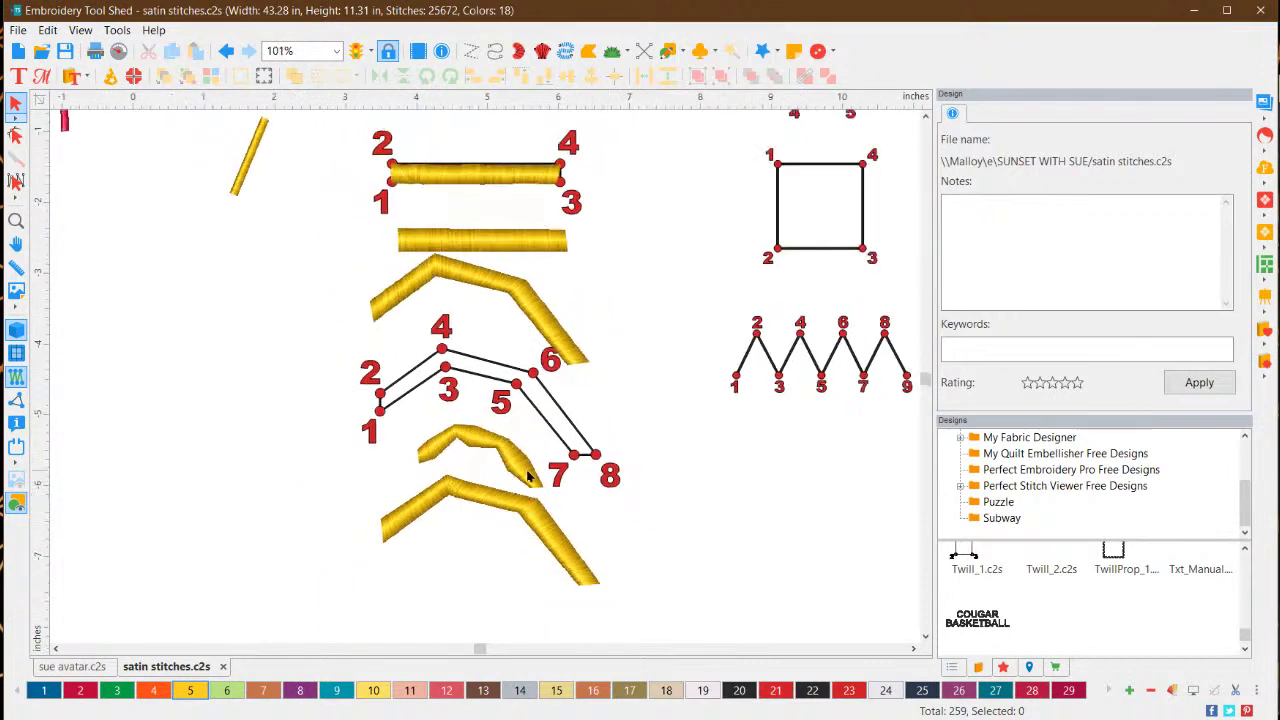
pyautogui.moveTo(528, 477); pyautogui.dragTo(355, 344)
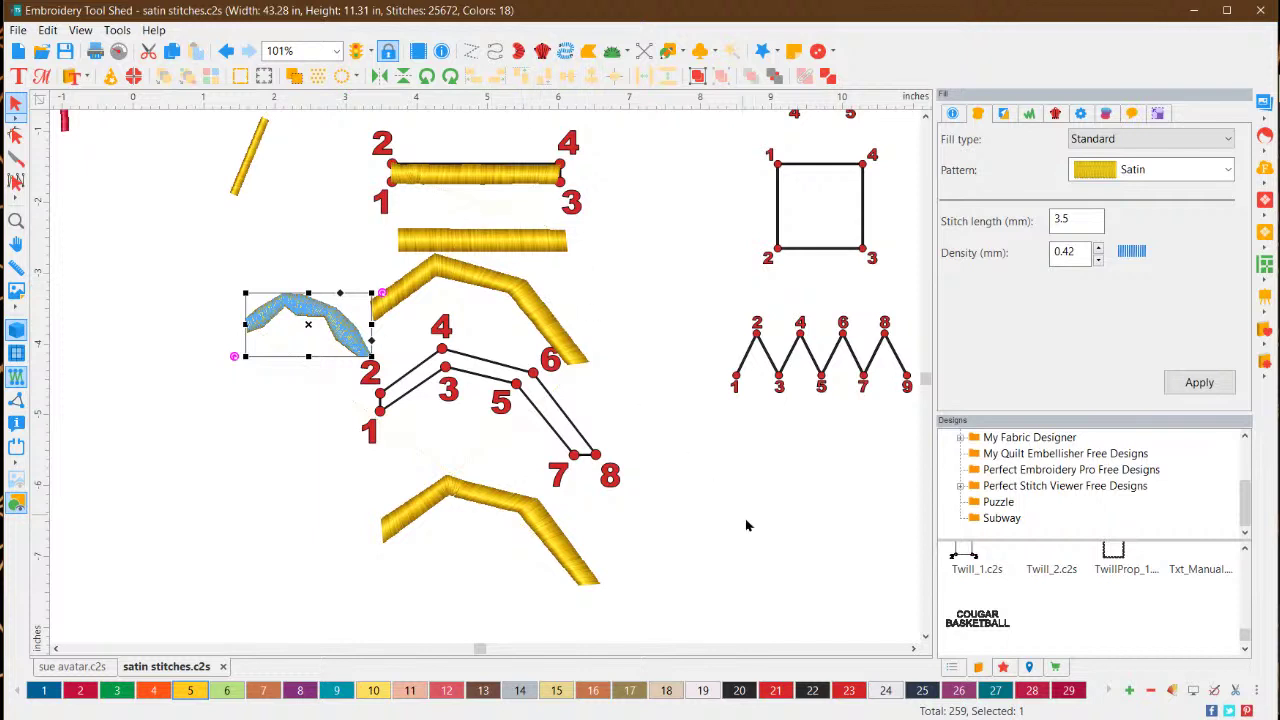
# Start a classic satin on the octagon template with point pairs at markers 3–2 and 4–1
pyautogui.click(912, 649)
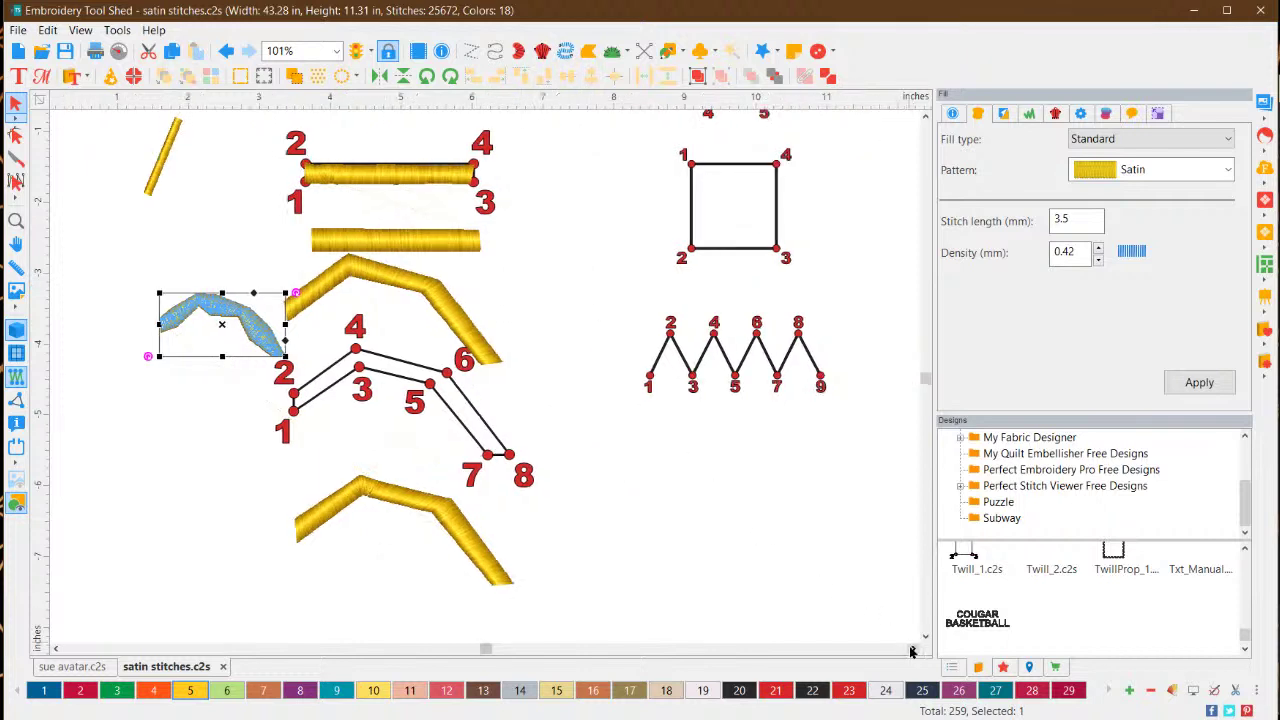
pyautogui.click(912, 651)
pyautogui.click(924, 117)
pyautogui.click(924, 117)
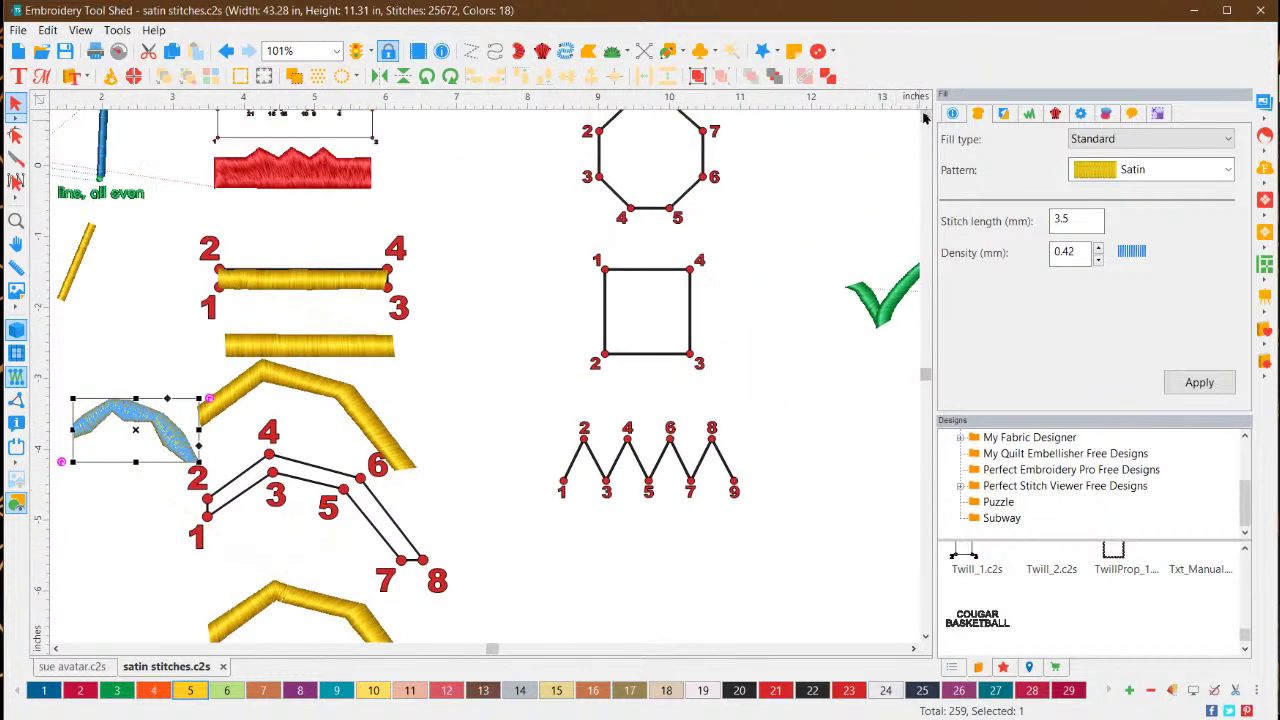
pyautogui.click(924, 117)
pyautogui.click(924, 117)
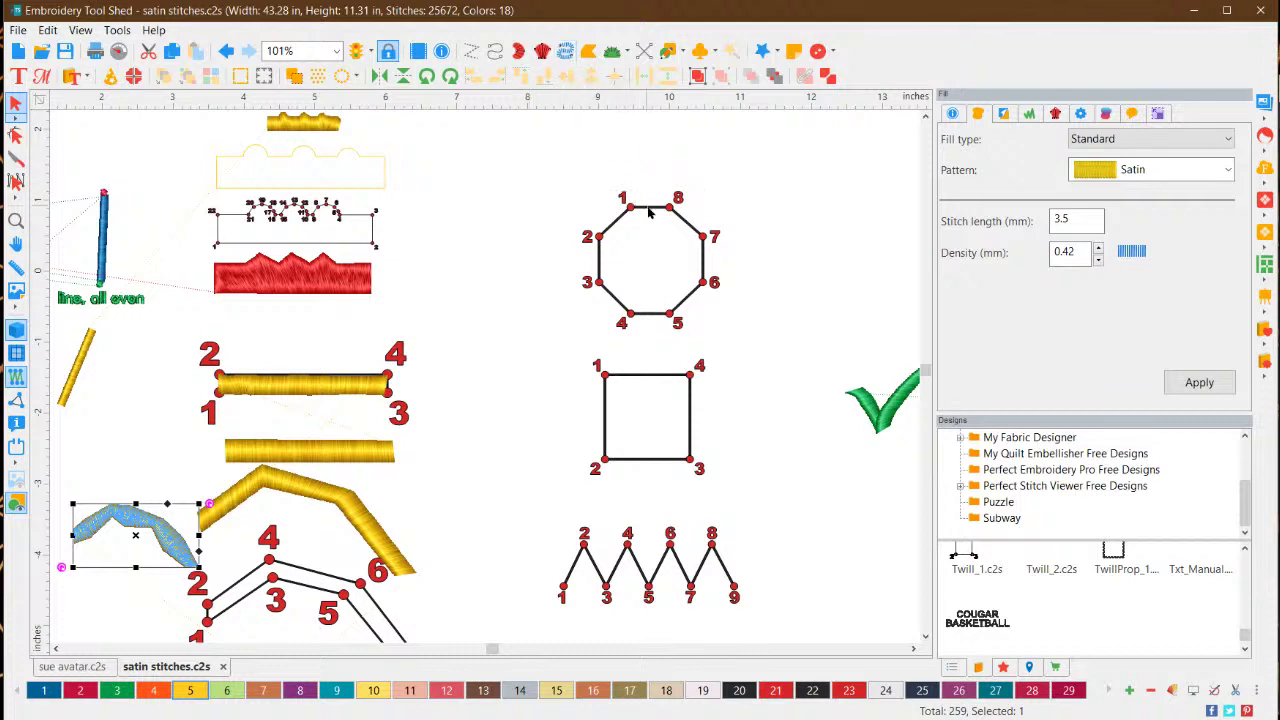
pyautogui.click(542, 51)
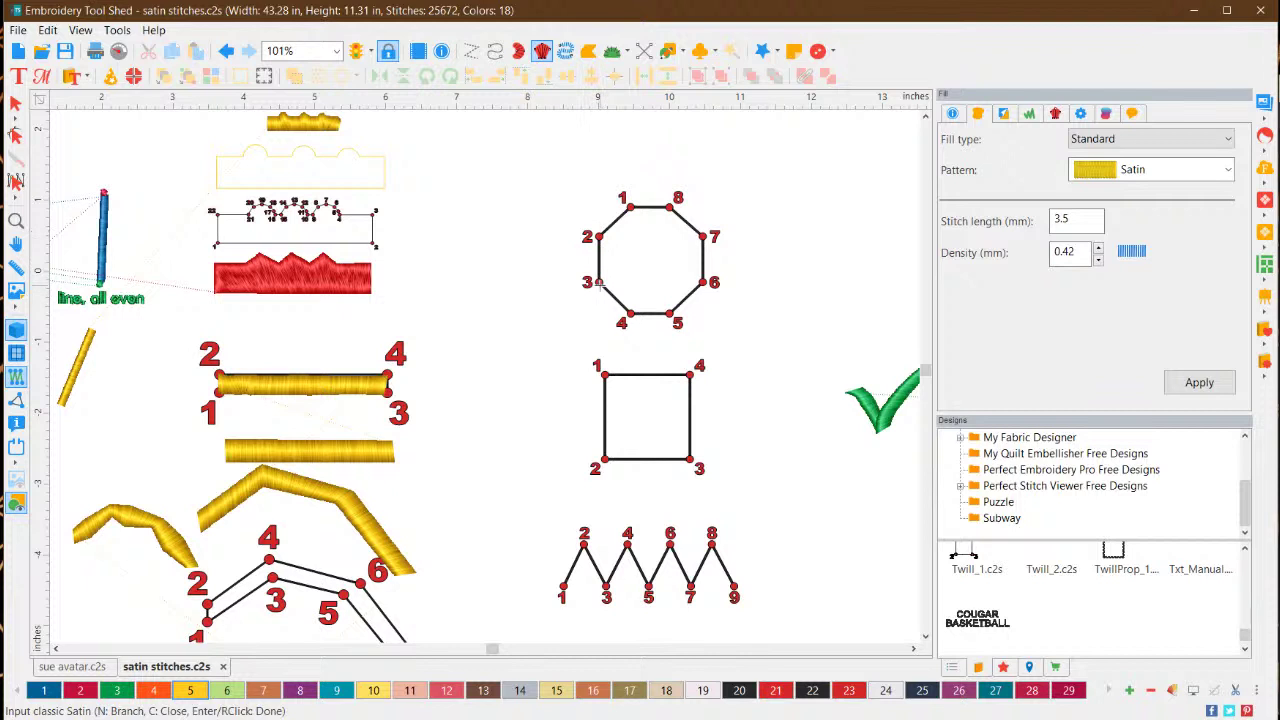
pyautogui.click(598, 283)
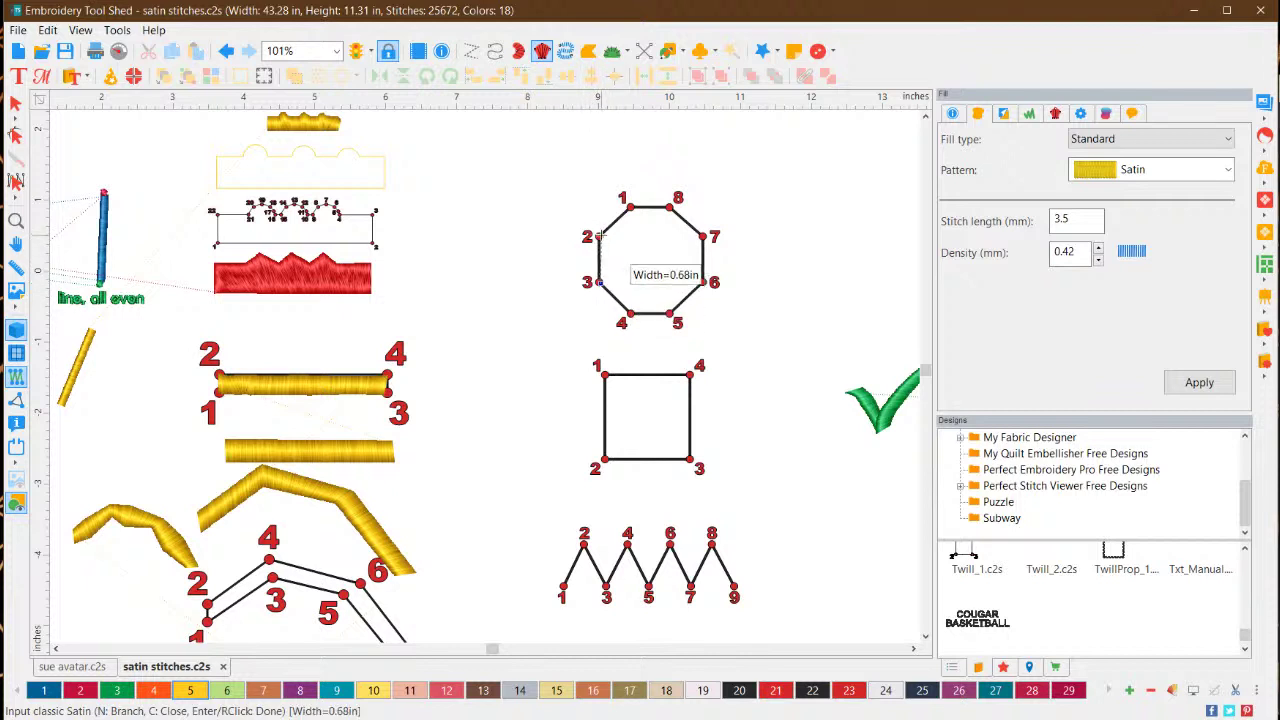
pyautogui.click(599, 236)
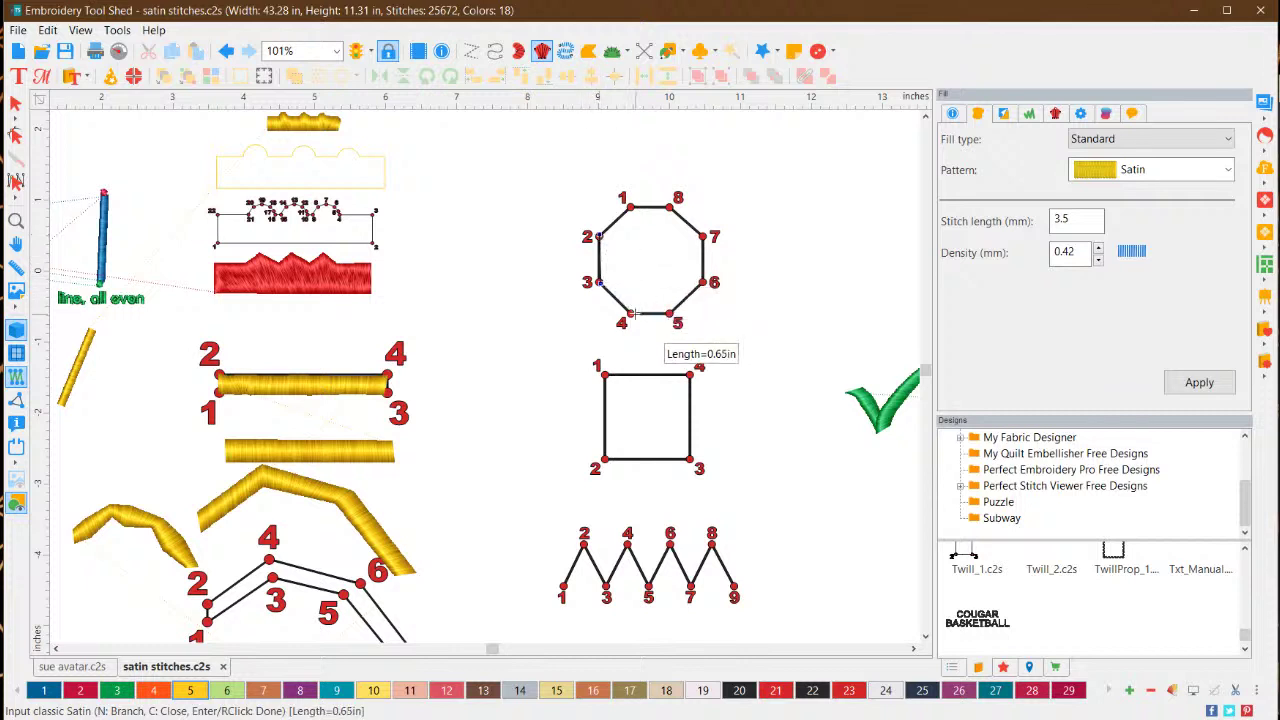
pyautogui.click(631, 314)
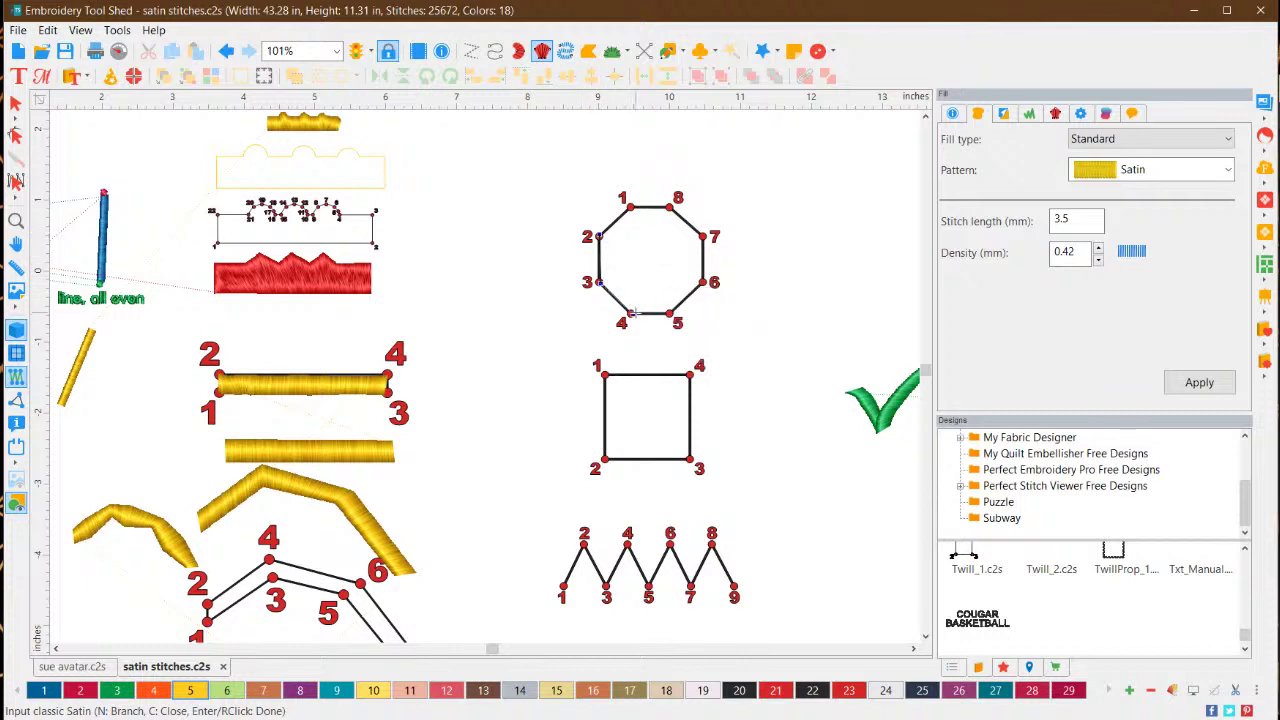
pyautogui.click(630, 206)
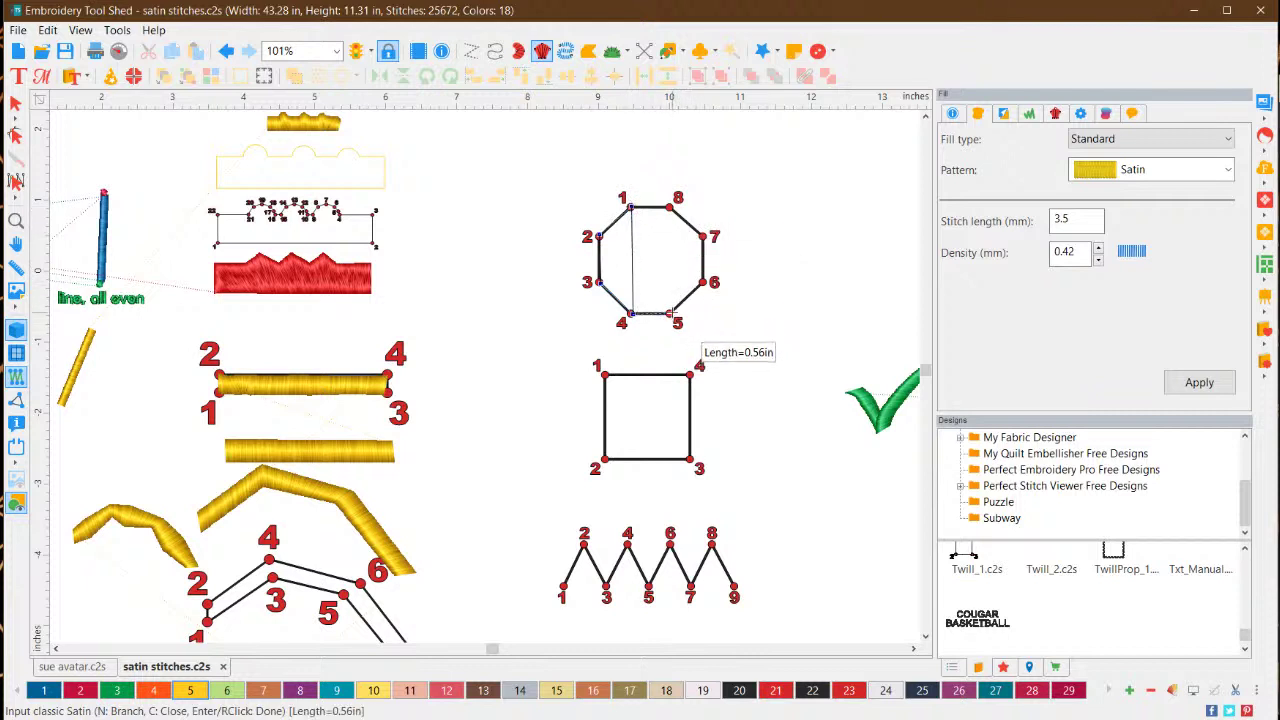
# Complete the satin octagon with point pairs at markers 5–8 and 6–7, accepting its entry and exit points
pyautogui.click(671, 313)
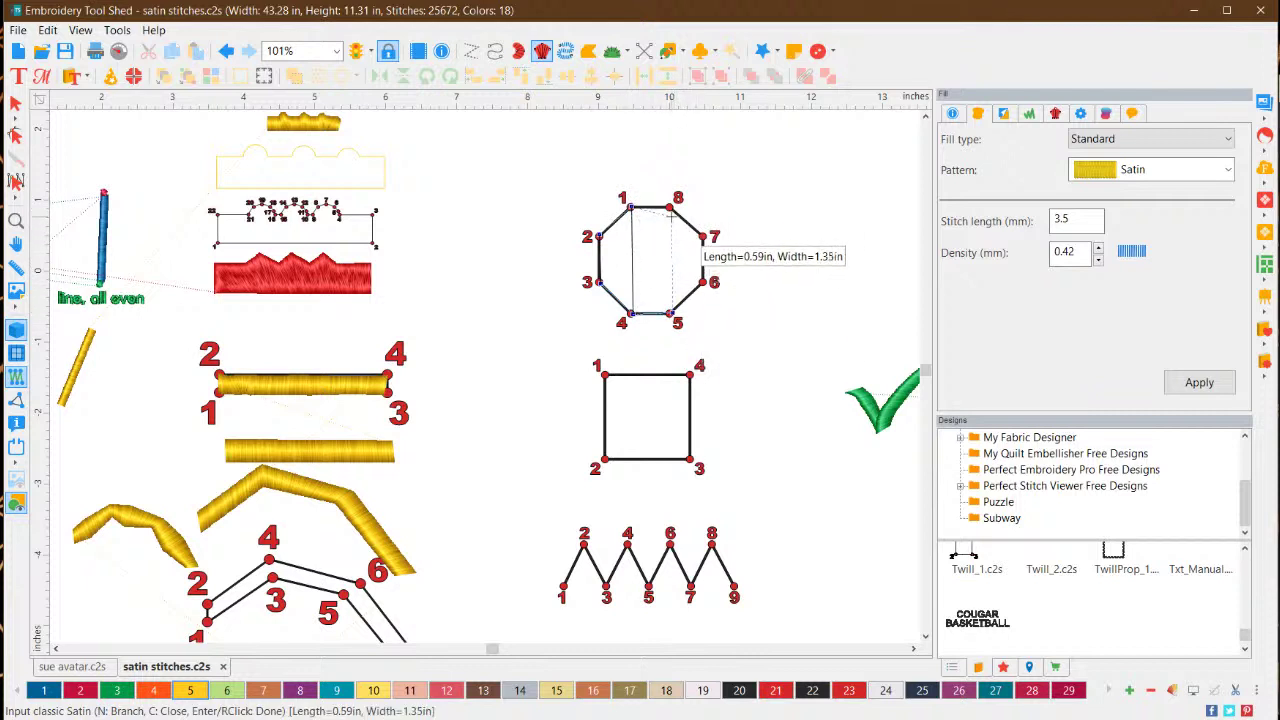
pyautogui.press('BackSpace')
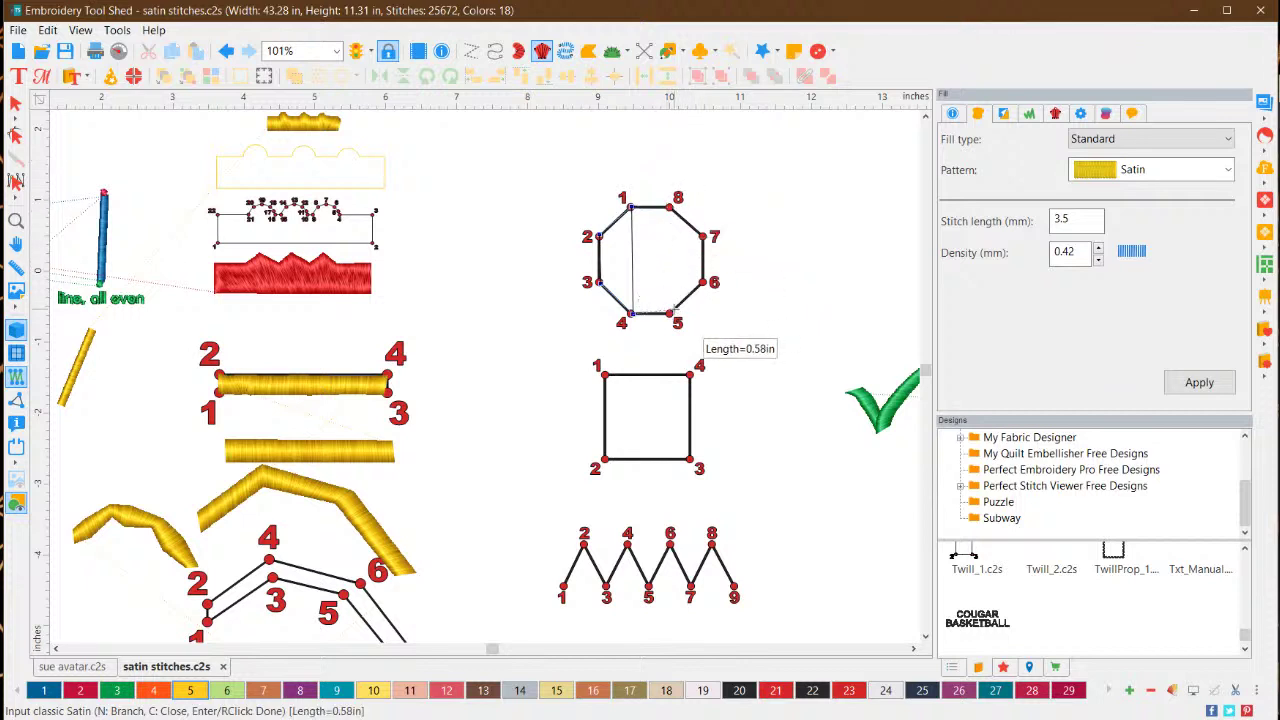
pyautogui.click(670, 313)
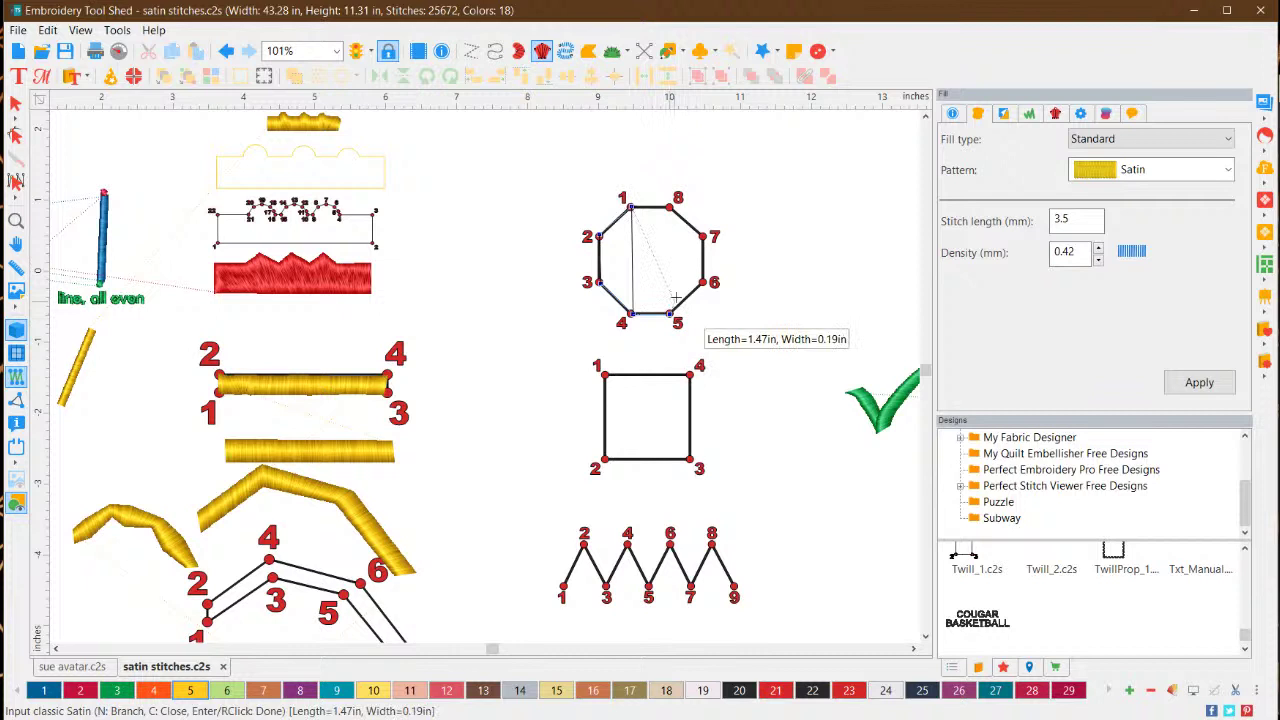
pyautogui.click(669, 207)
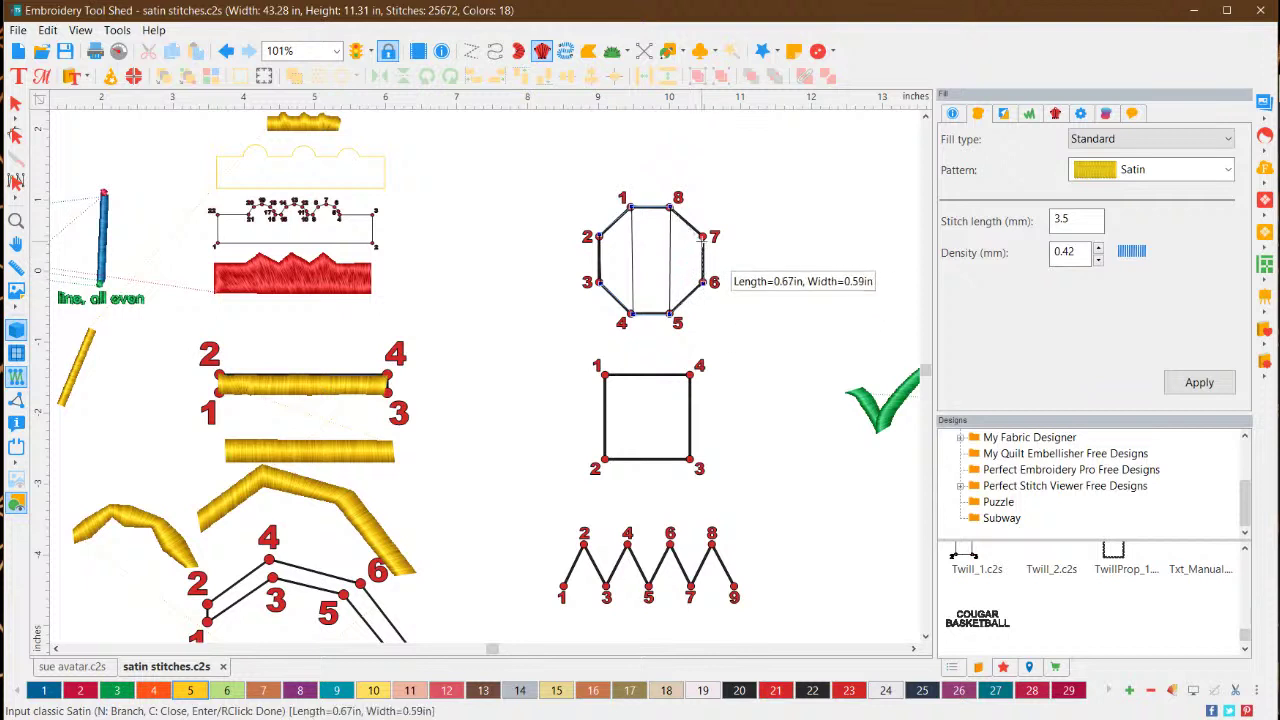
pyautogui.click(702, 237)
pyautogui.press('Return')
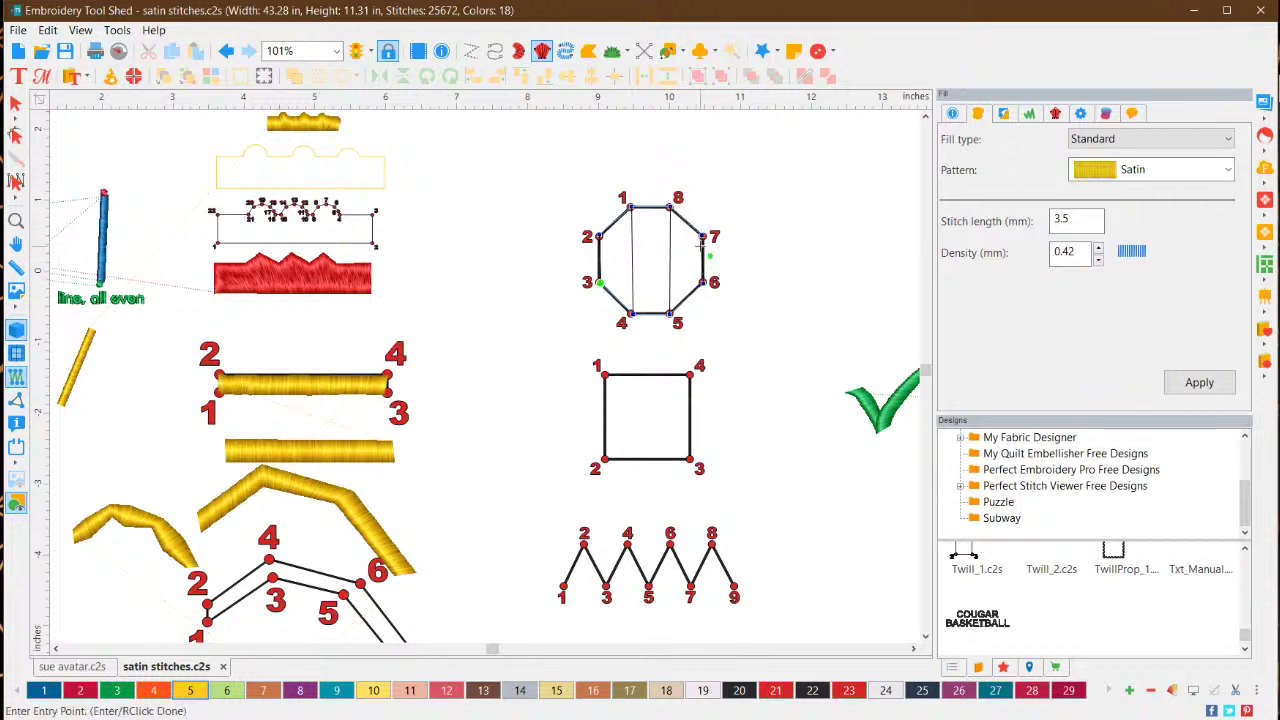
pyautogui.click(702, 237)
pyautogui.click(702, 237)
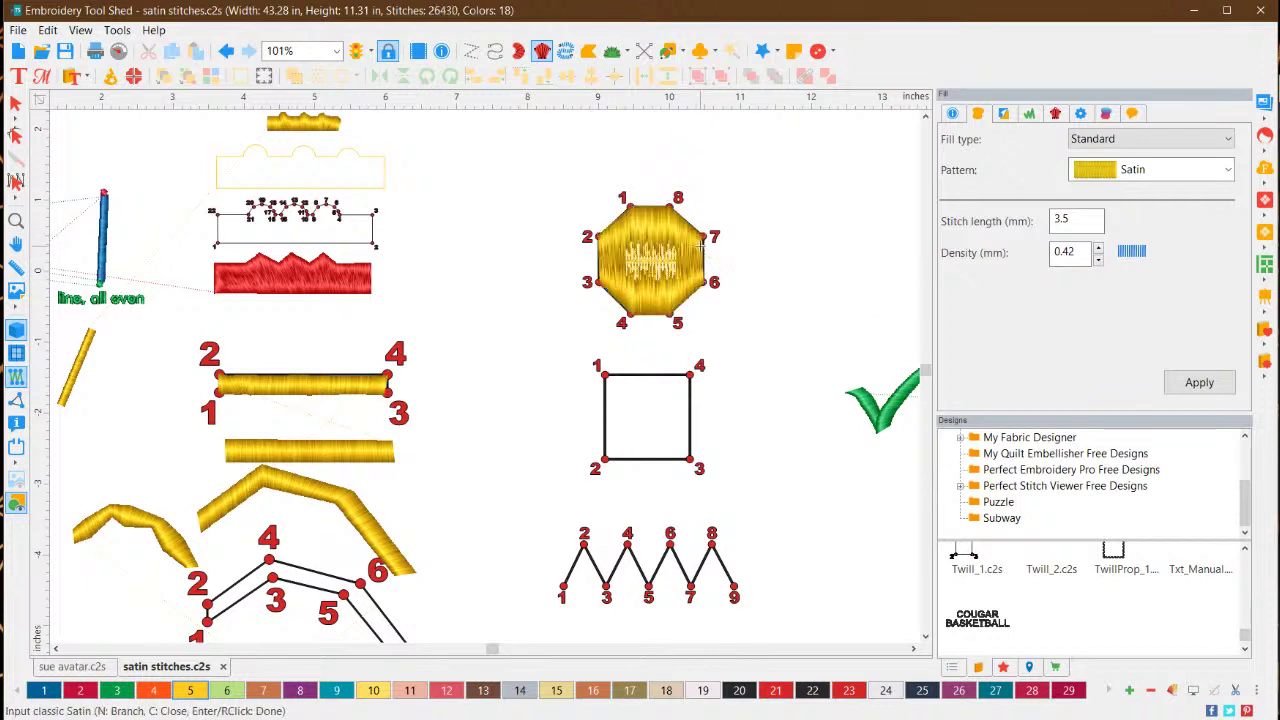
# Shrink the satin octagon to under half its size and place it to the upper right of its template
pyautogui.click(15, 103)
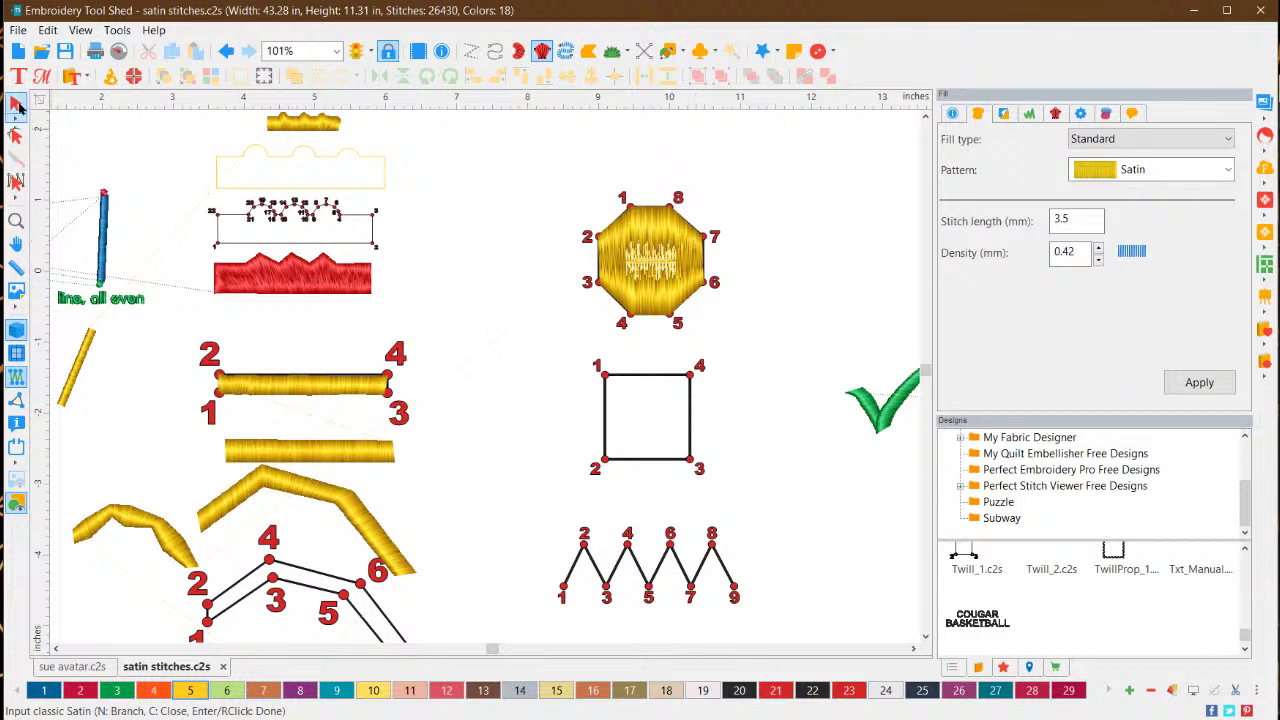
pyautogui.click(703, 283)
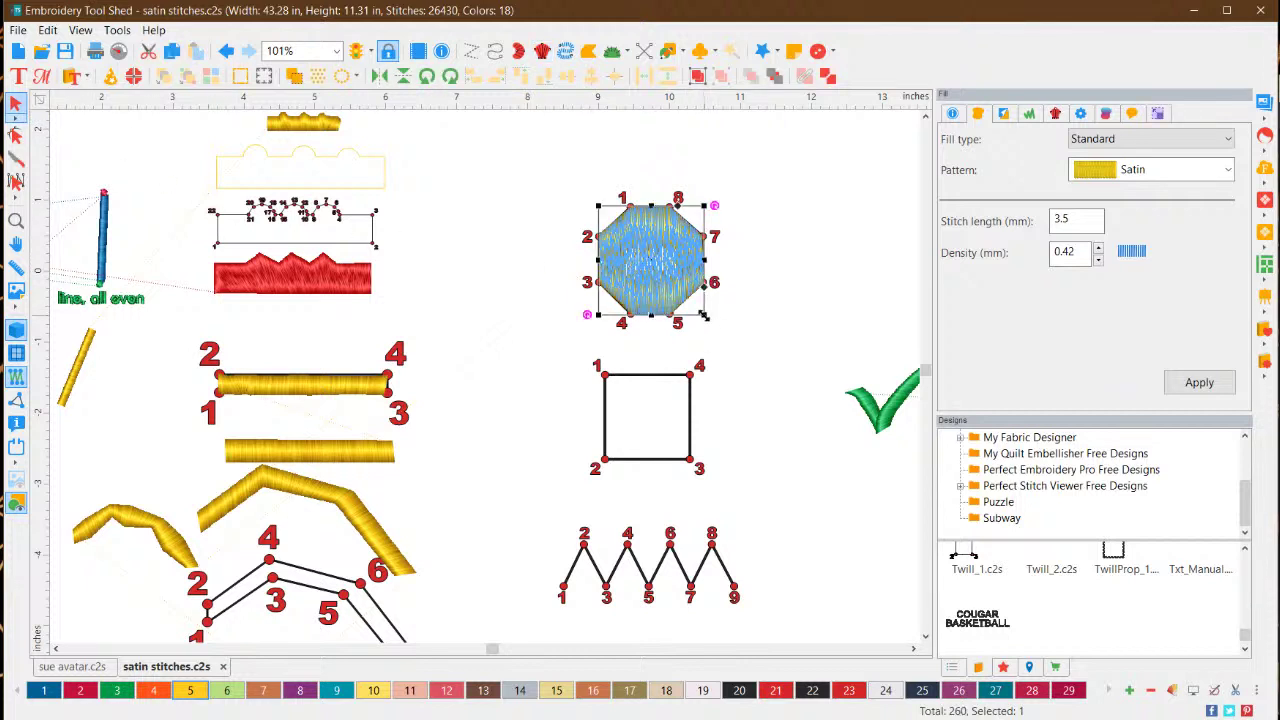
pyautogui.moveTo(703, 315); pyautogui.dragTo(772, 178)
pyautogui.click(789, 338)
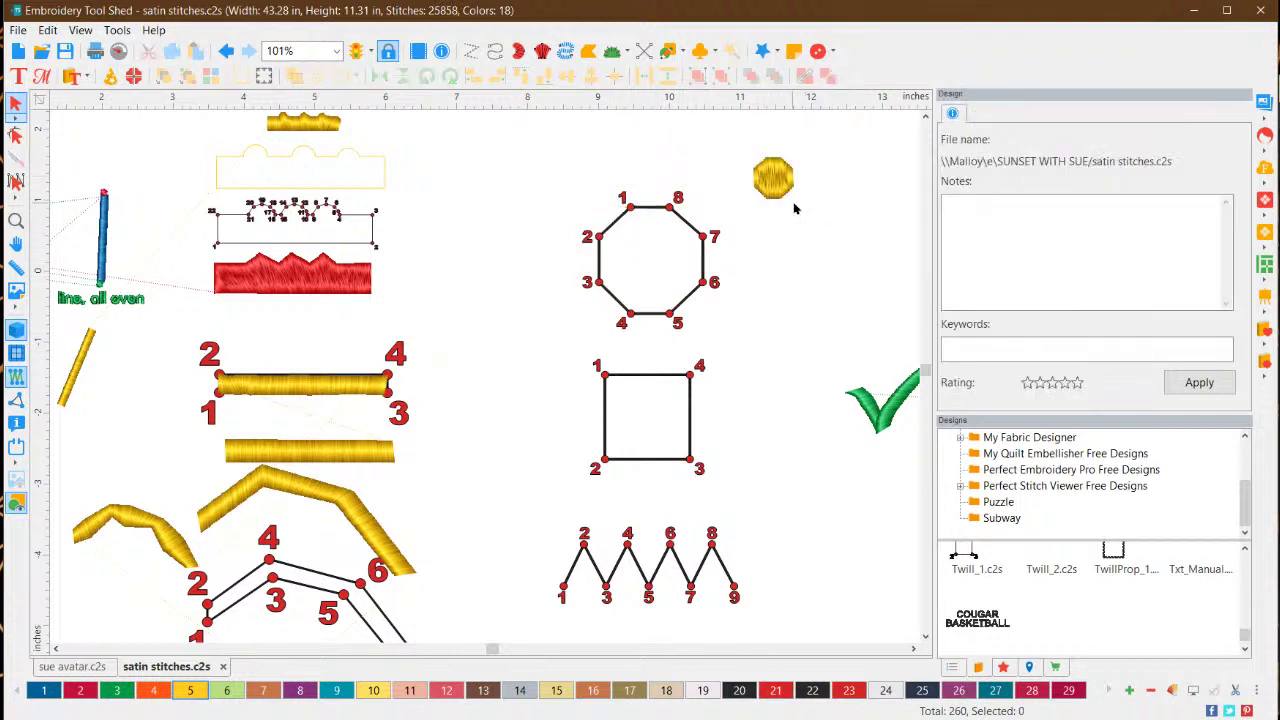
# Move the small satin octagon about 0.23 in closer to its template and leave it deselected
pyautogui.click(784, 176)
pyautogui.click(744, 198)
pyautogui.moveTo(776, 174); pyautogui.dragTo(762, 177)
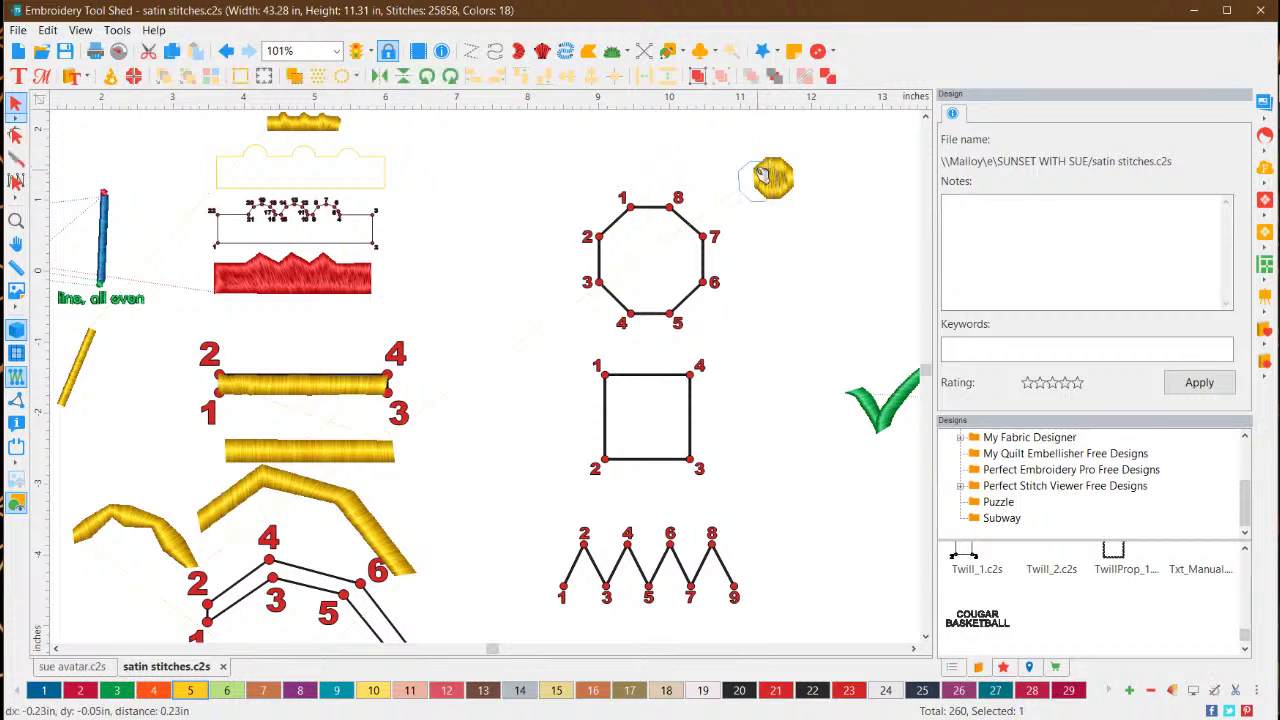
pyautogui.click(771, 197)
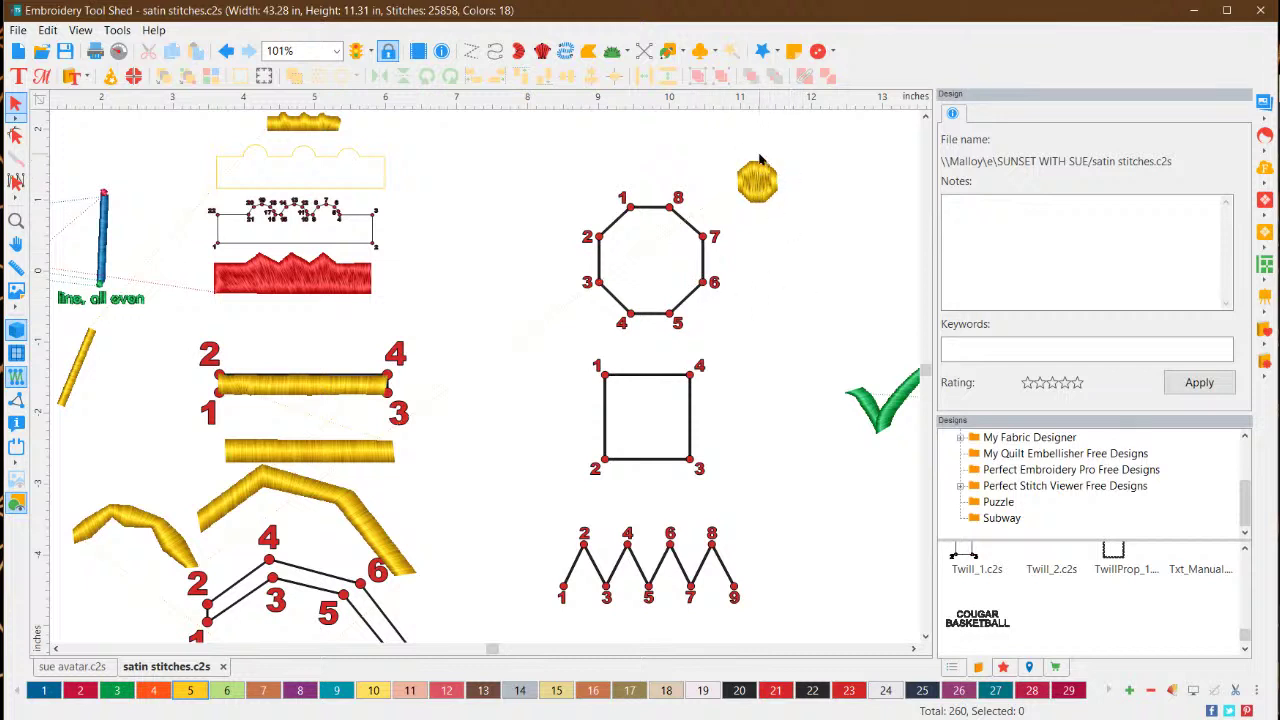
pyautogui.click(768, 185)
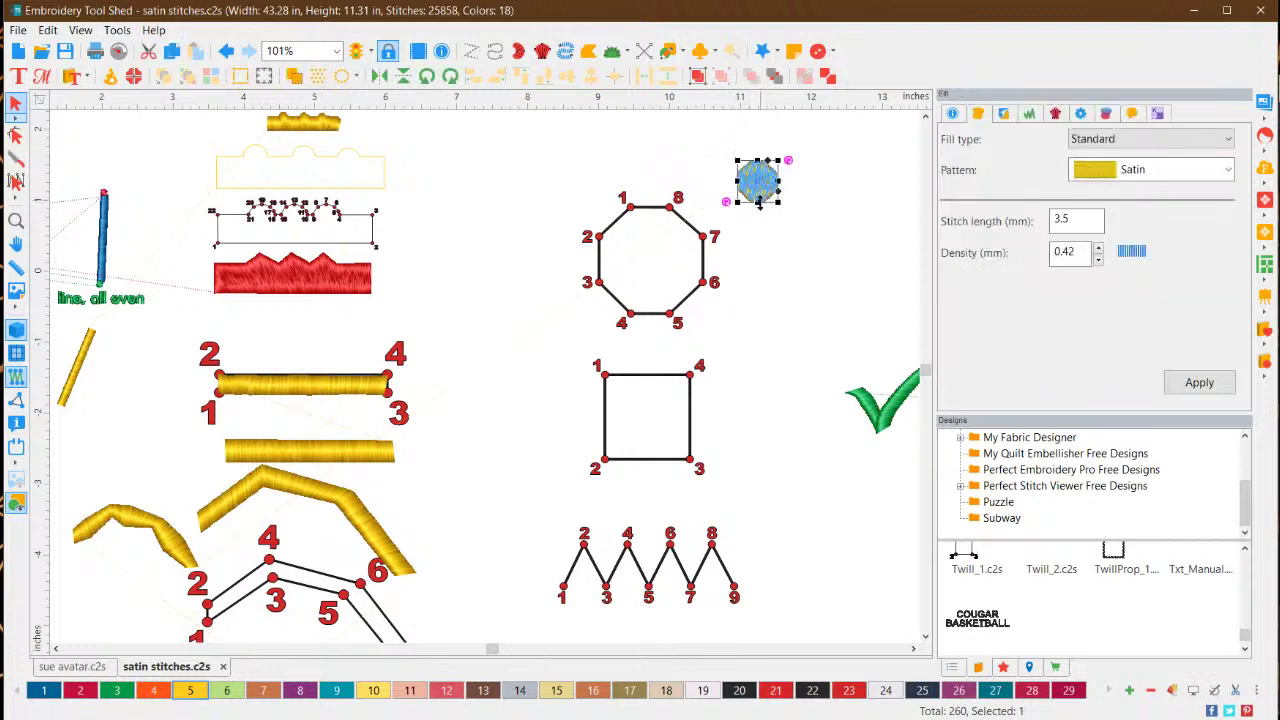
pyautogui.click(770, 180)
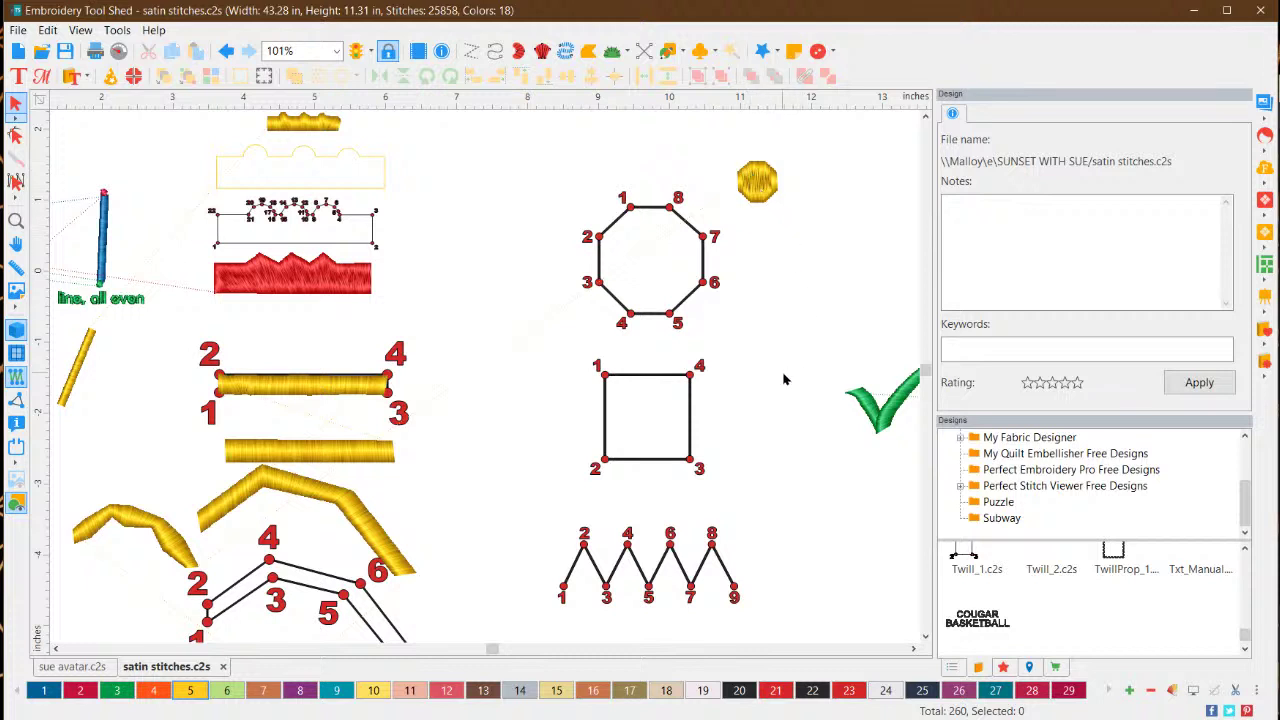
# Start a classic satin on the square template with the first point pair at markers 1 and 2
pyautogui.click(926, 636)
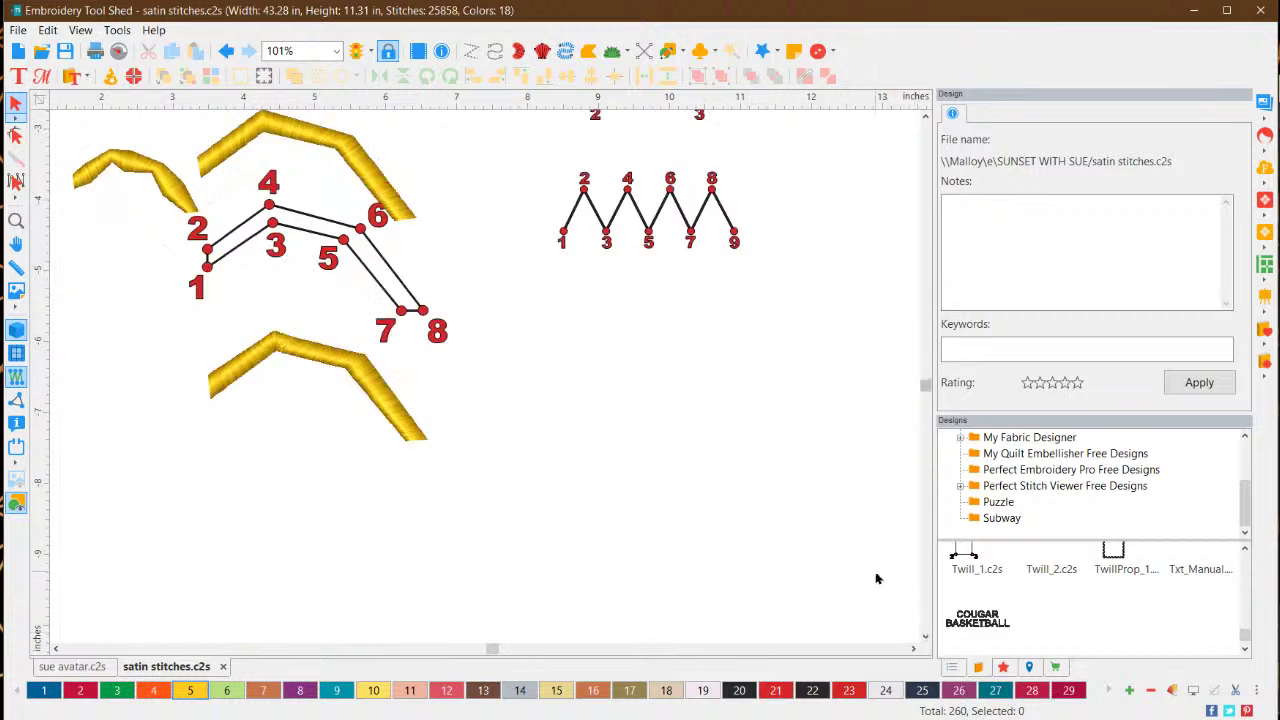
pyautogui.click(927, 120)
pyautogui.click(927, 120)
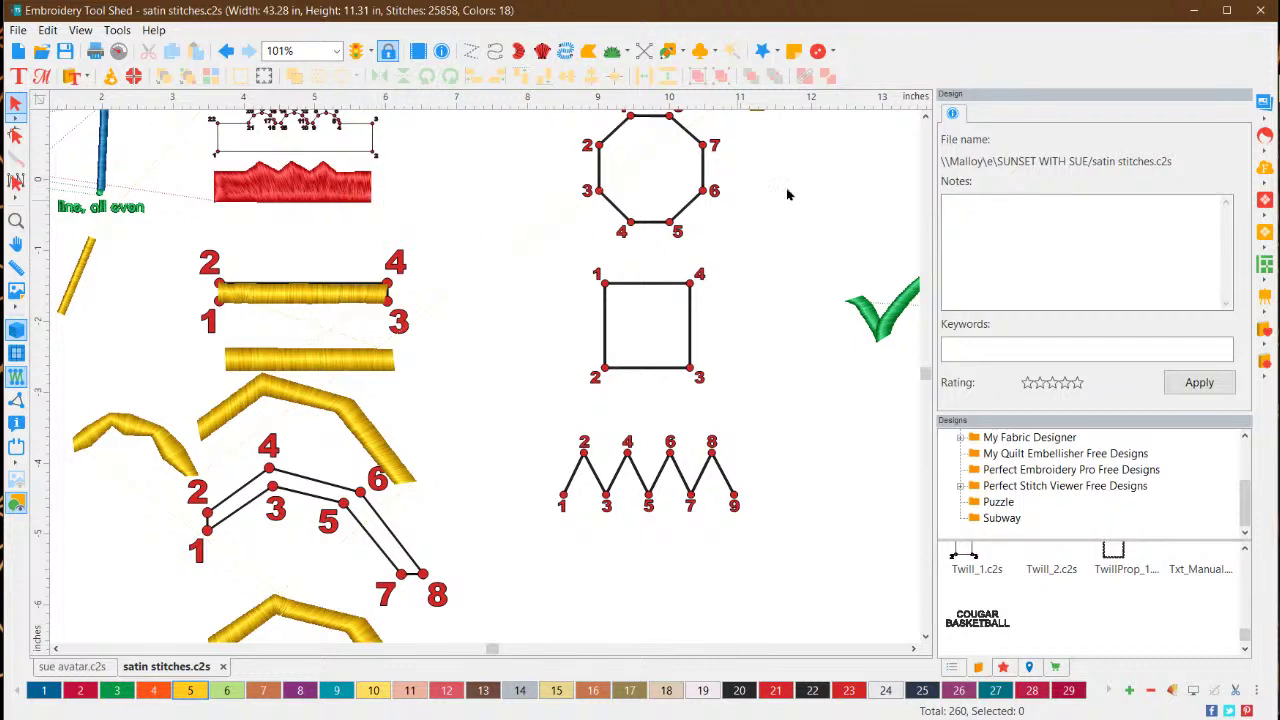
pyautogui.click(926, 117)
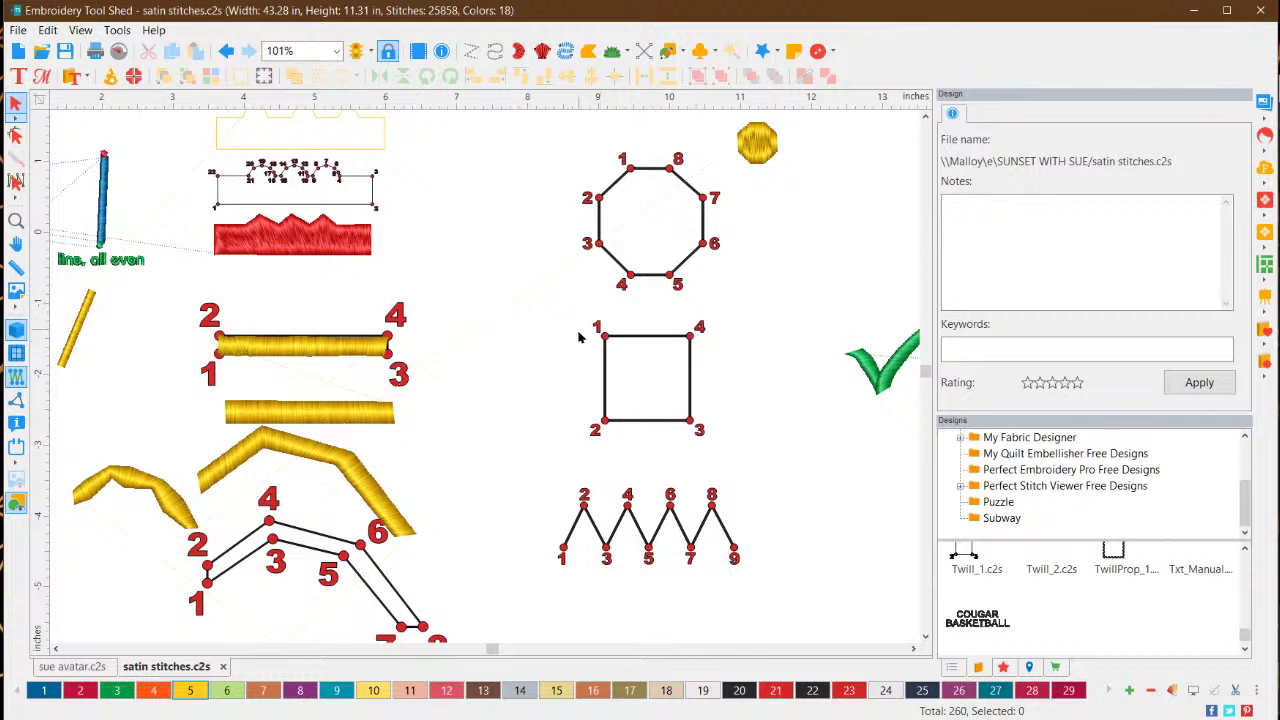
pyautogui.click(541, 51)
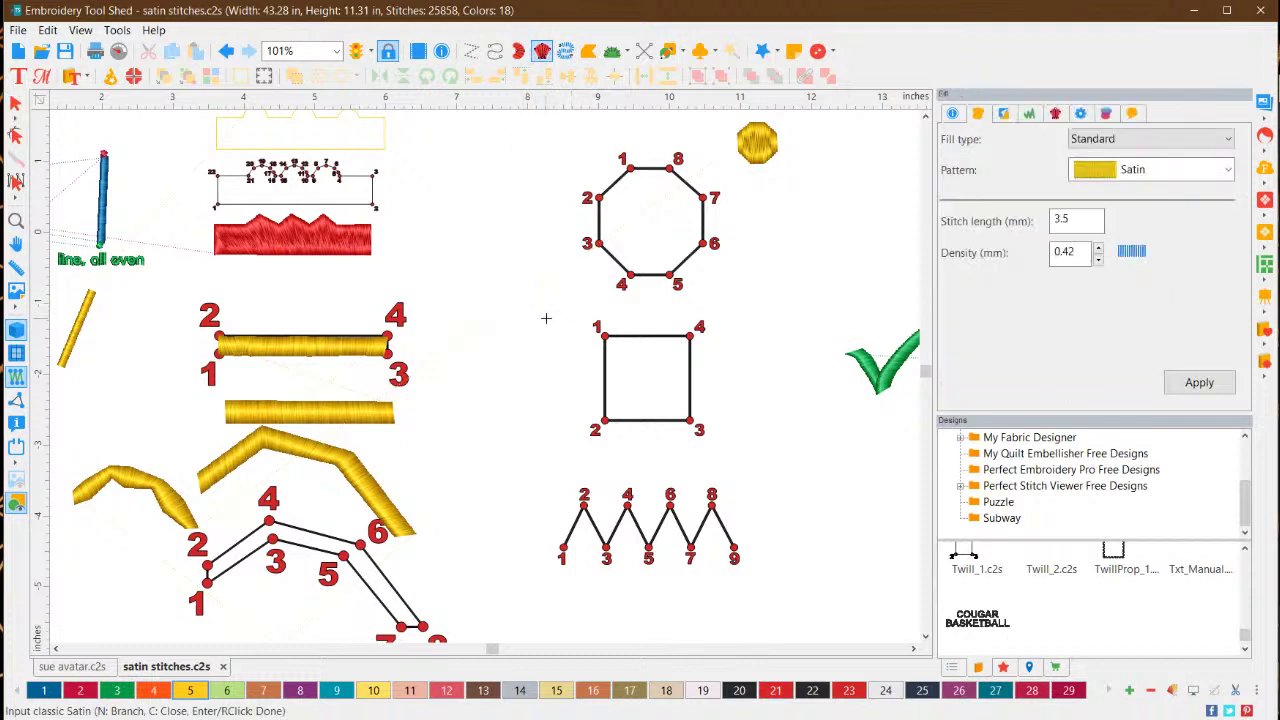
pyautogui.click(604, 337)
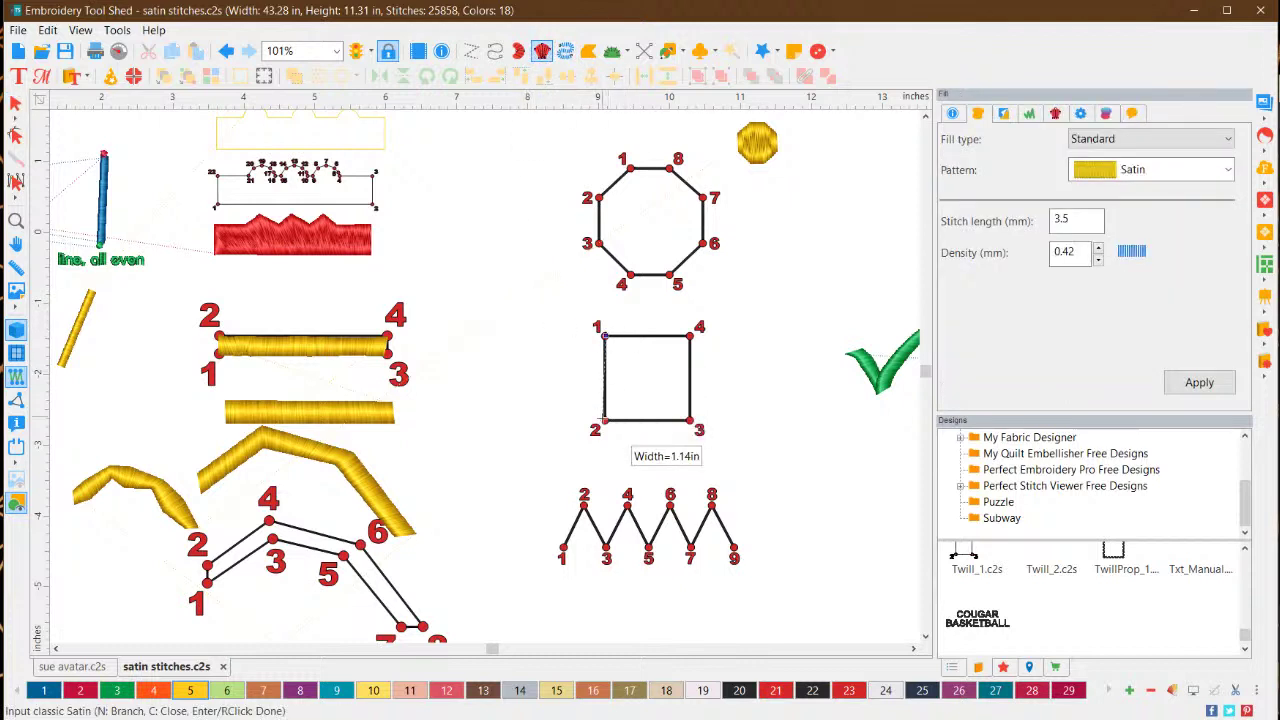
pyautogui.click(604, 422)
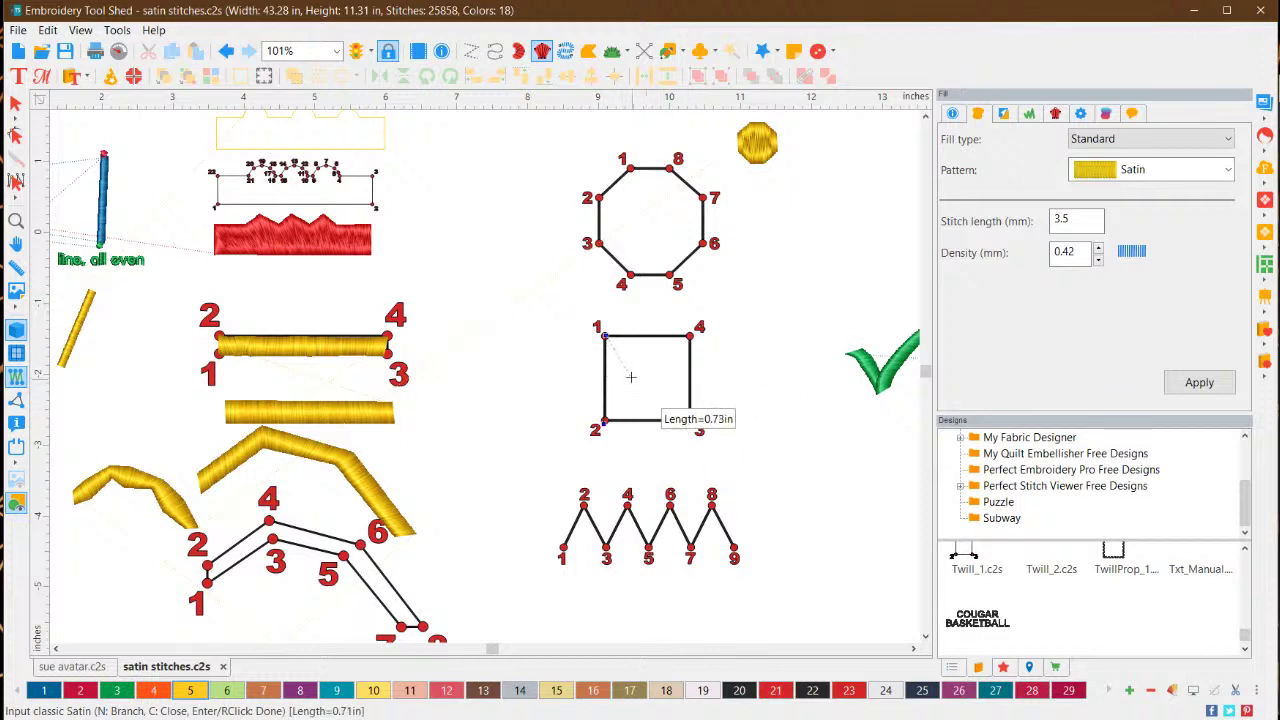
# Complete the satin square with a point pair at markers 4 and 3, accept its entry and exit points, and leave it deselected
pyautogui.click(690, 337)
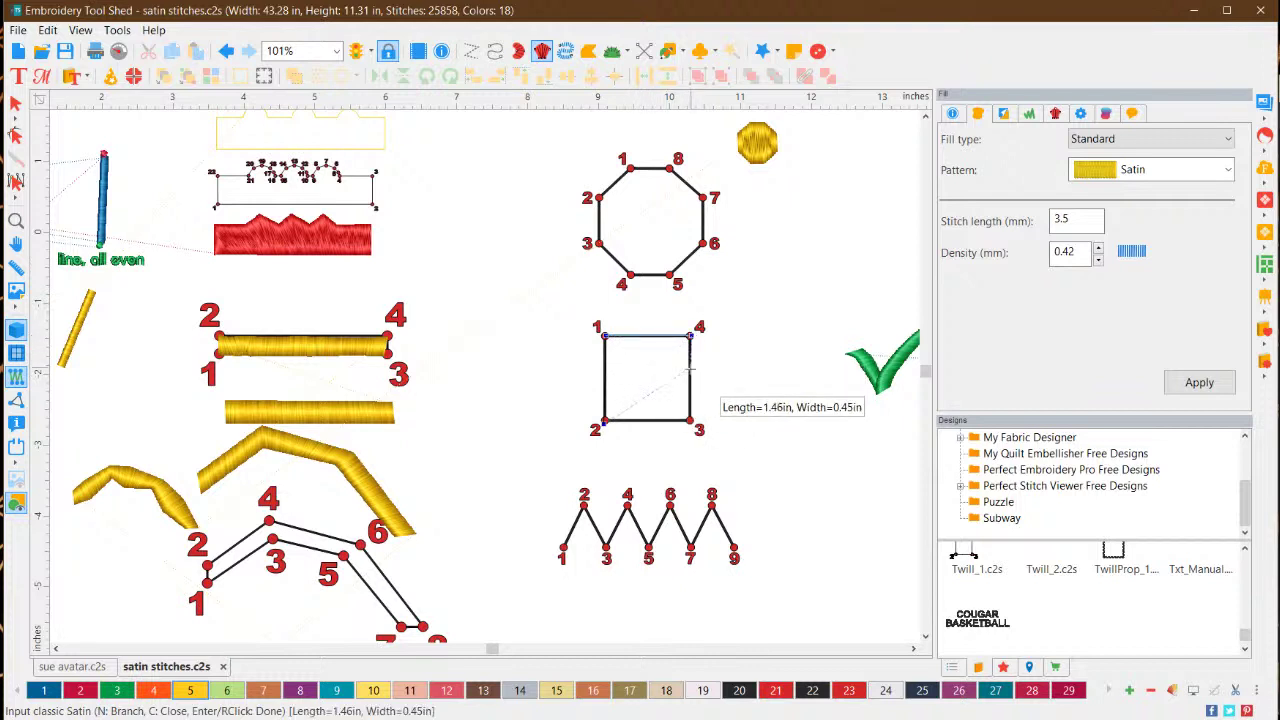
pyautogui.click(690, 422)
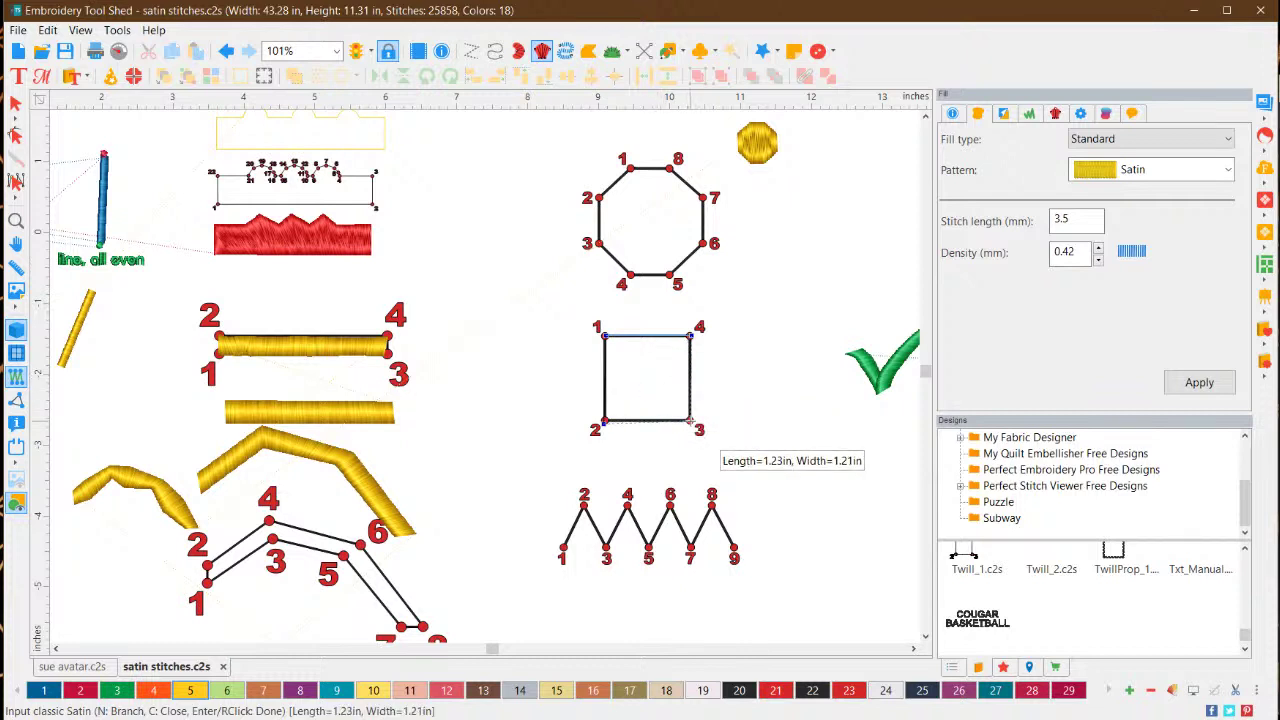
pyautogui.rightClick(691, 423)
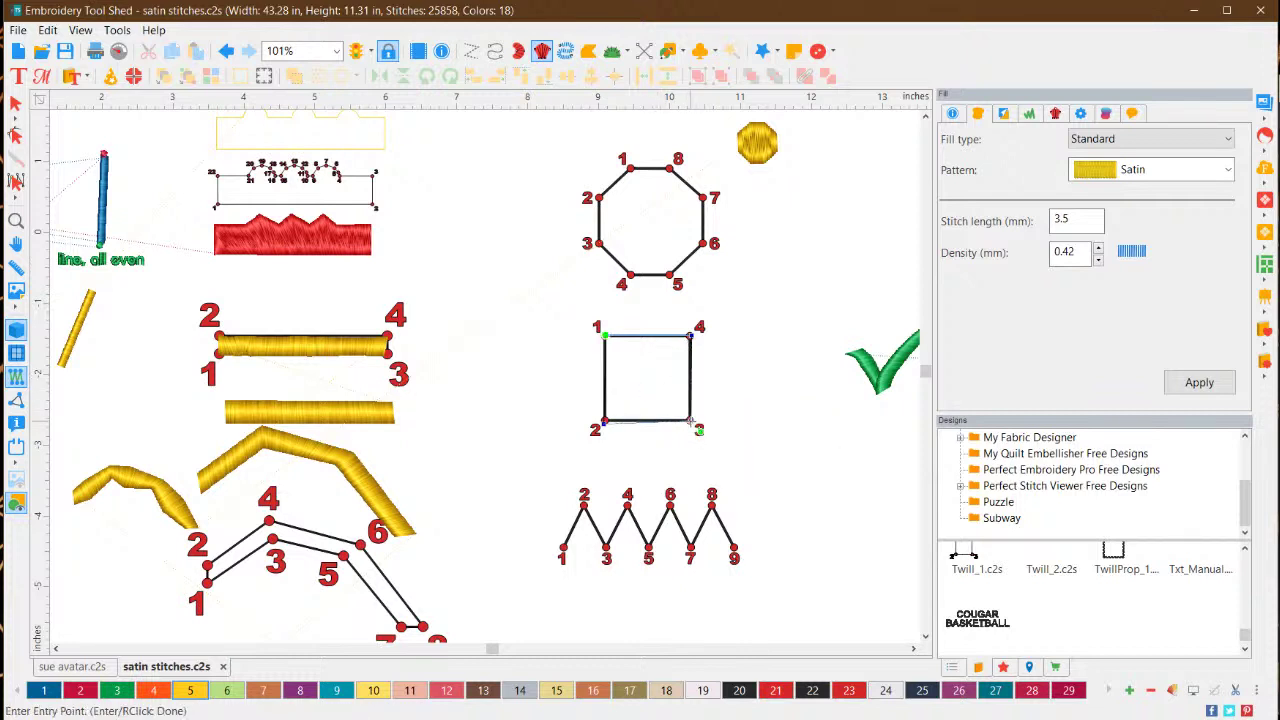
pyautogui.rightClick(691, 421)
pyautogui.rightClick(691, 421)
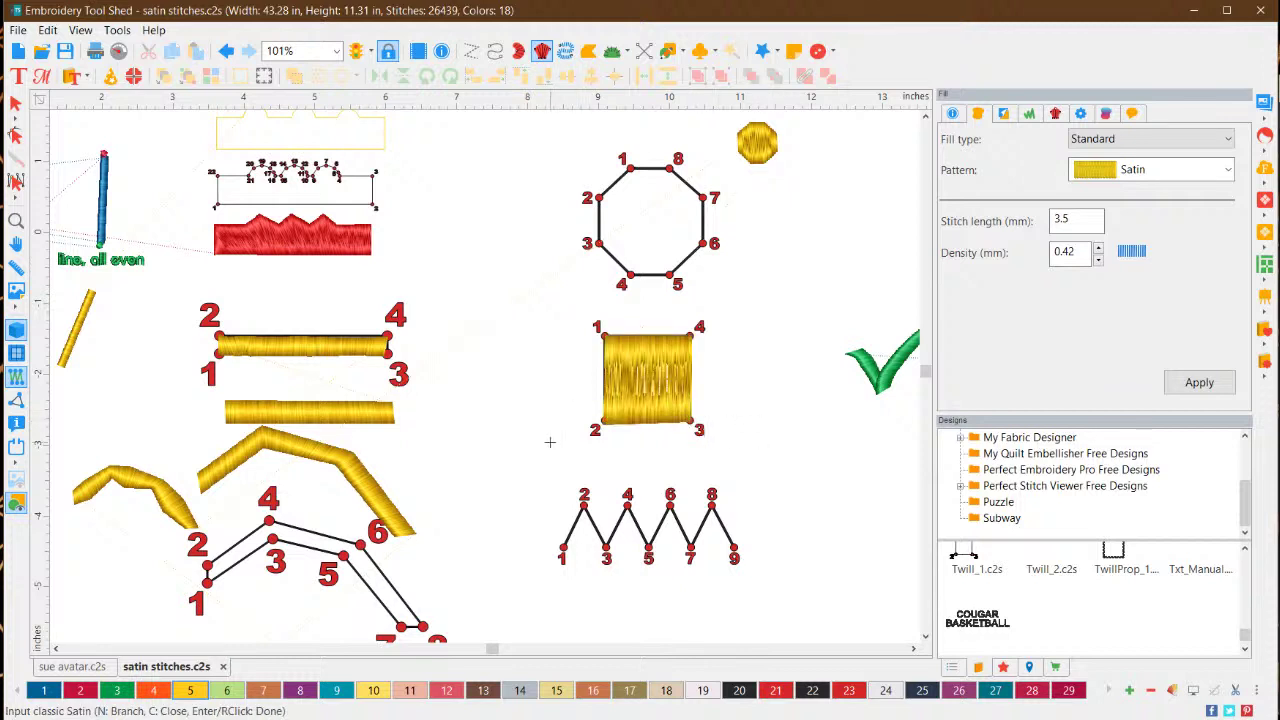
pyautogui.click(15, 103)
pyautogui.click(648, 378)
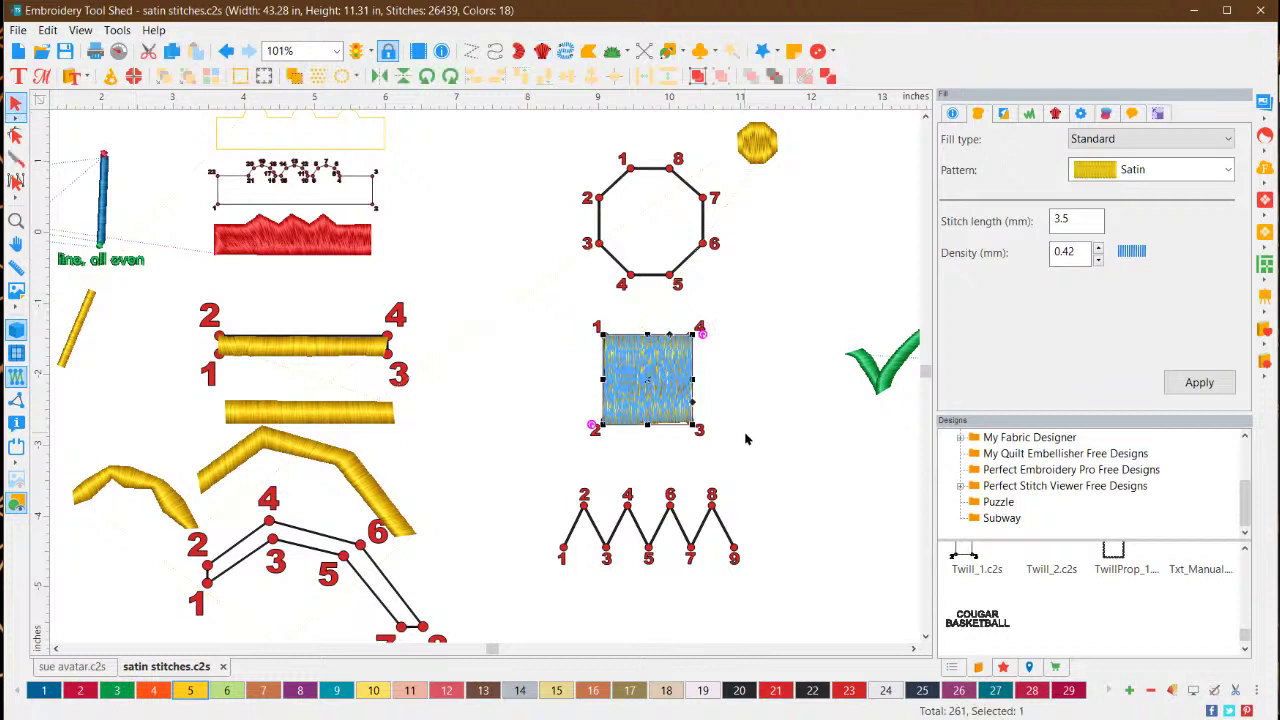
pyautogui.click(662, 362)
pyautogui.click(668, 305)
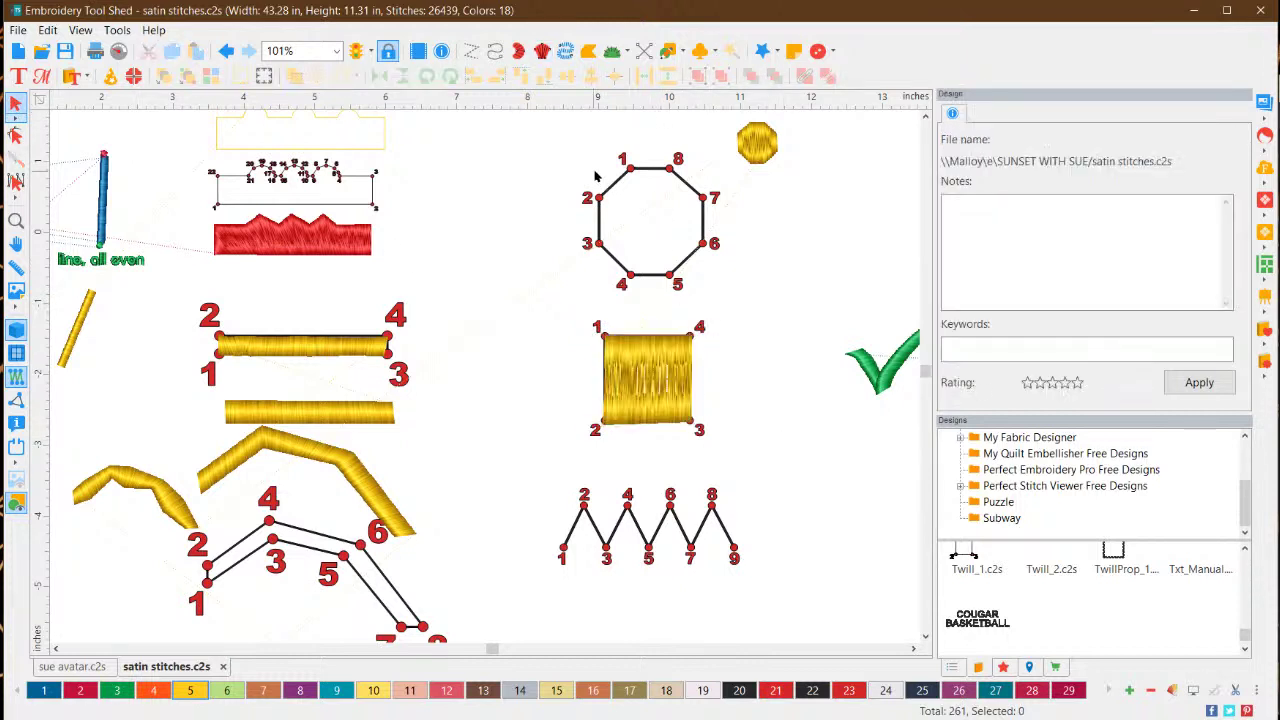
# Draw a flower artwork outline about 1.4 in wide in the empty area between the octagon template and the green check mark
pyautogui.click(684, 52)
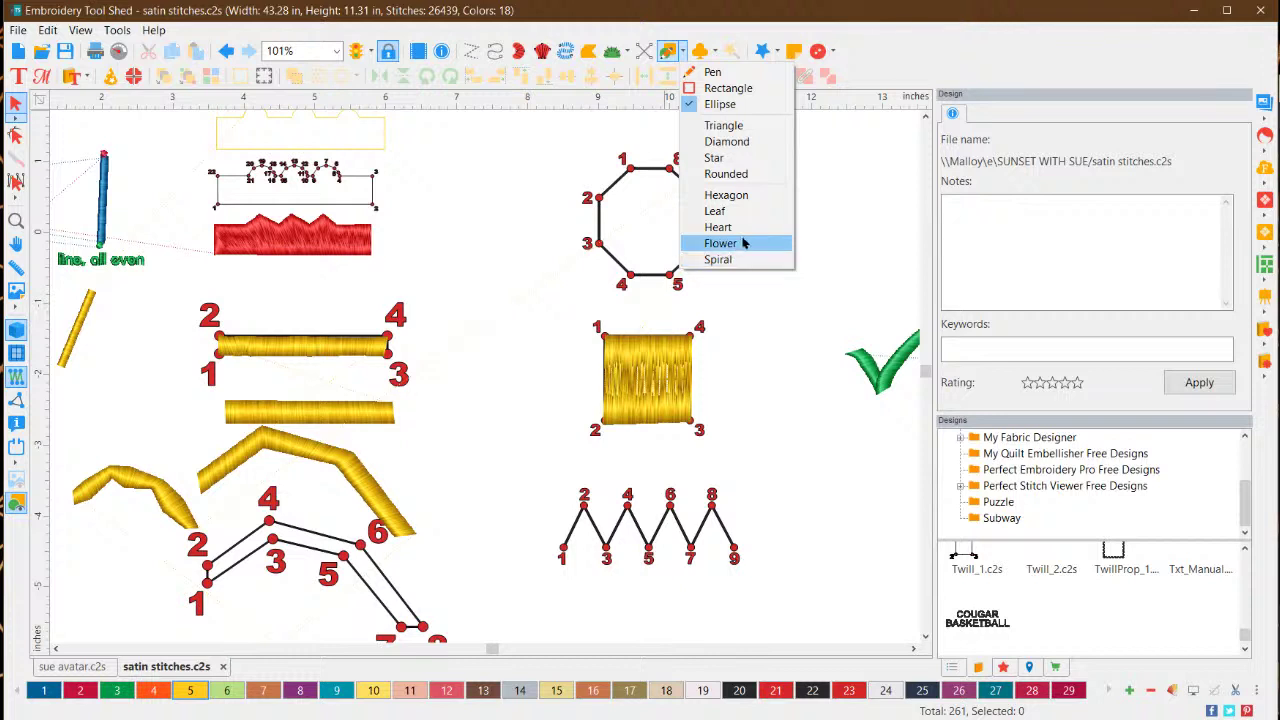
pyautogui.click(742, 243)
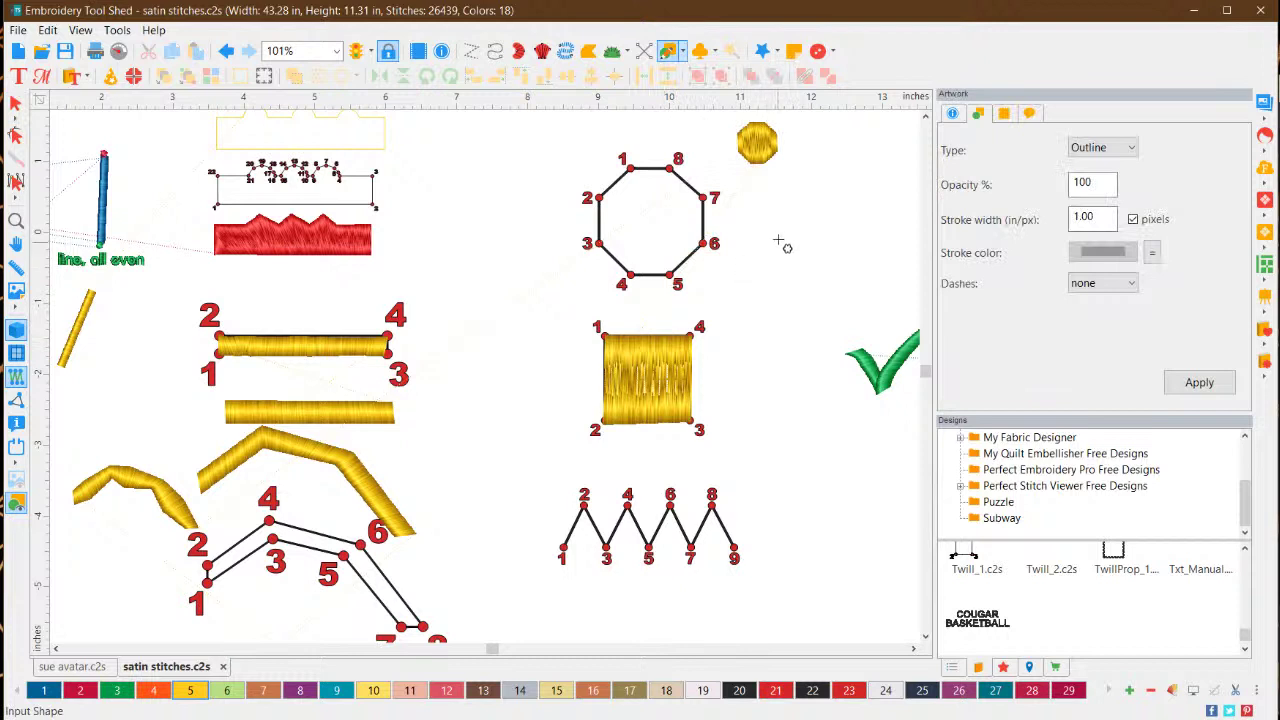
pyautogui.moveTo(781, 219); pyautogui.dragTo(883, 313)
pyautogui.click(683, 55)
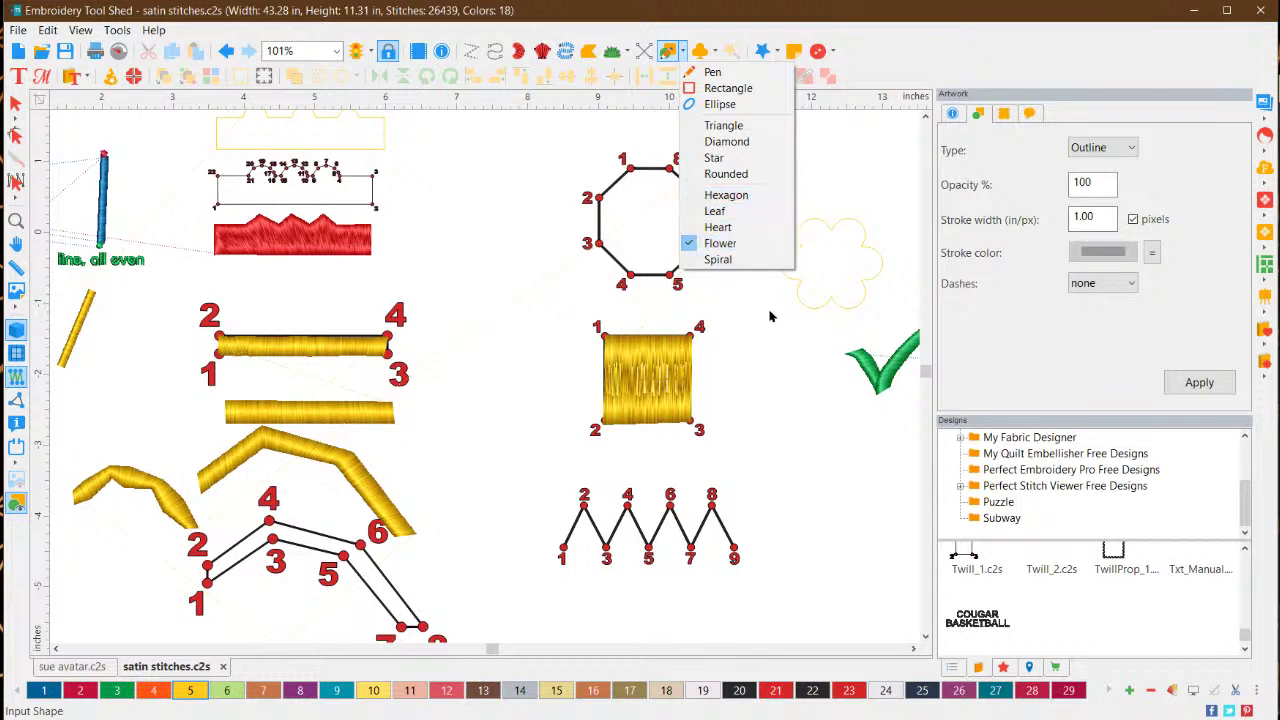
pyautogui.click(781, 398)
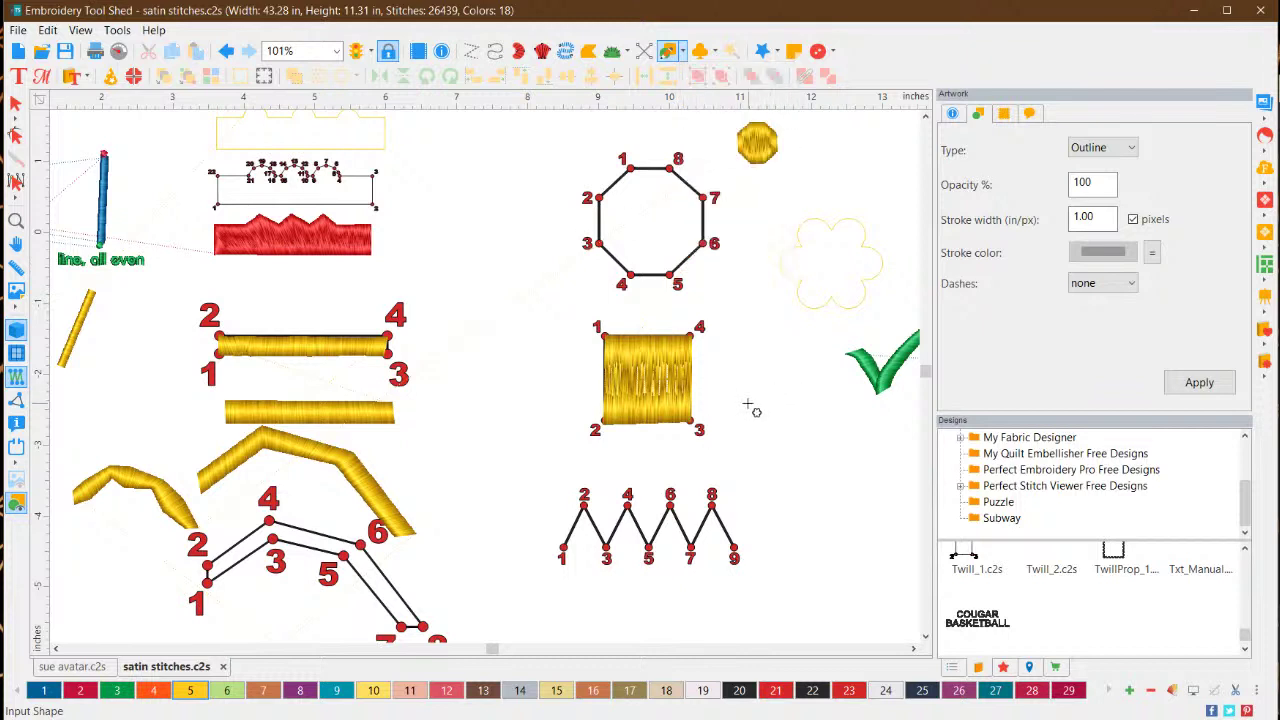
pyautogui.click(15, 104)
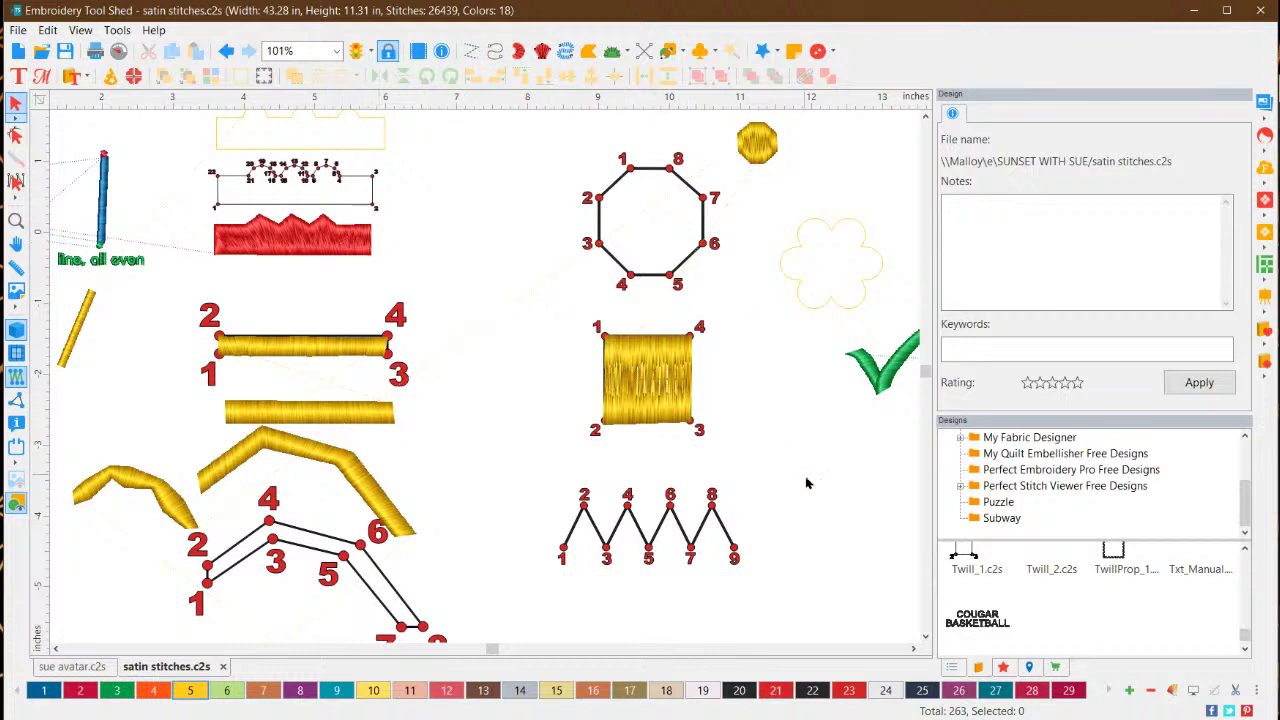
# Tilt the leftmost interior angle line of the pink satin arc perpendicular to its curve and regenerate the stitches
pyautogui.click(917, 649)
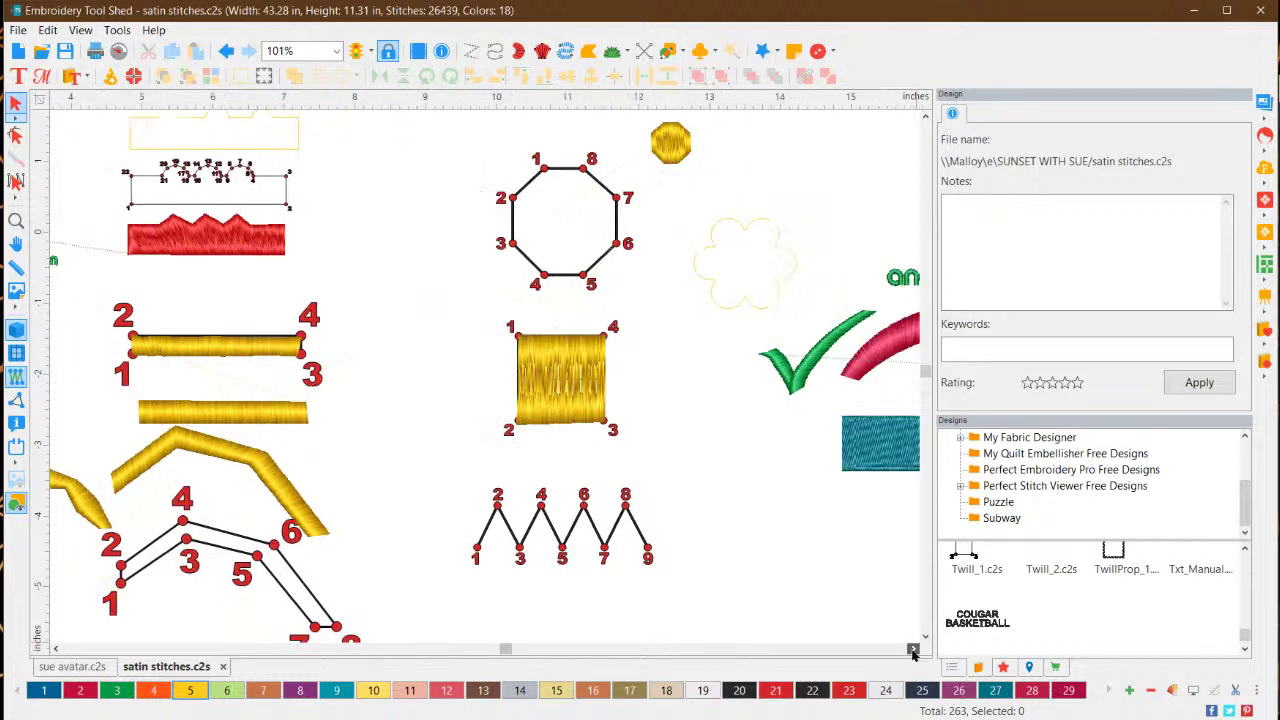
pyautogui.click(913, 651)
pyautogui.click(913, 651)
pyautogui.click(913, 651)
pyautogui.click(913, 651)
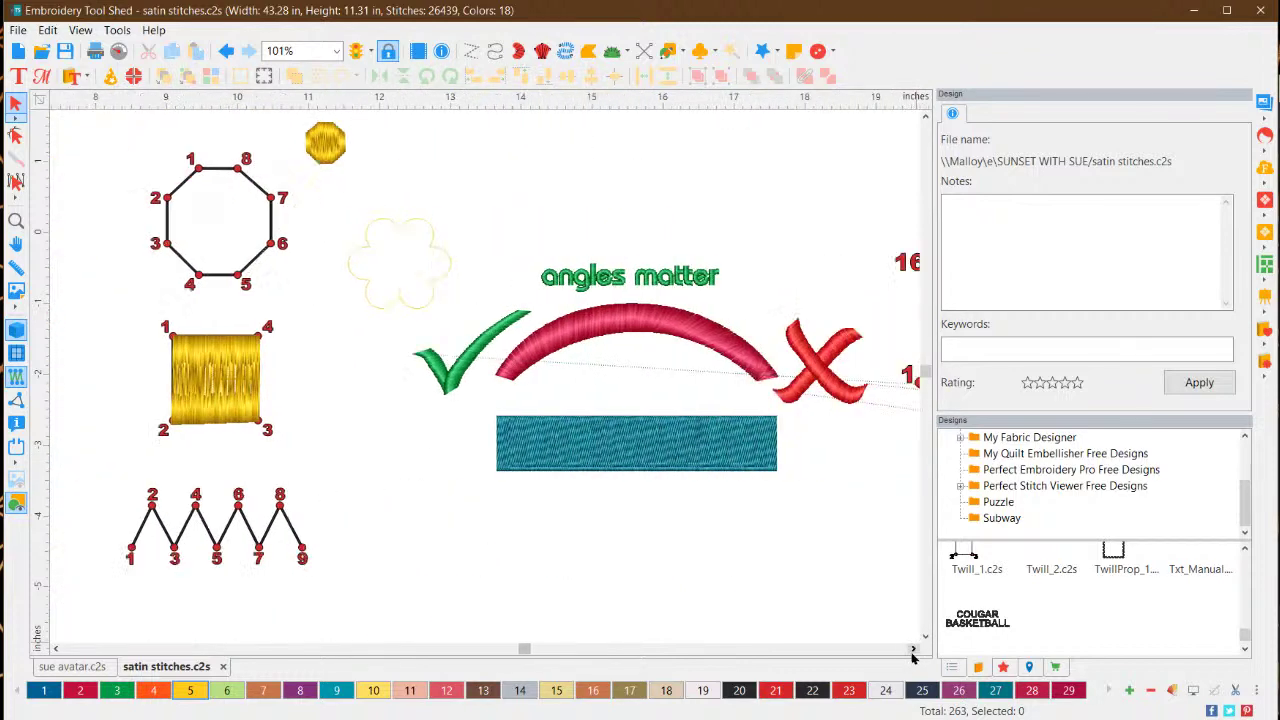
pyautogui.click(913, 651)
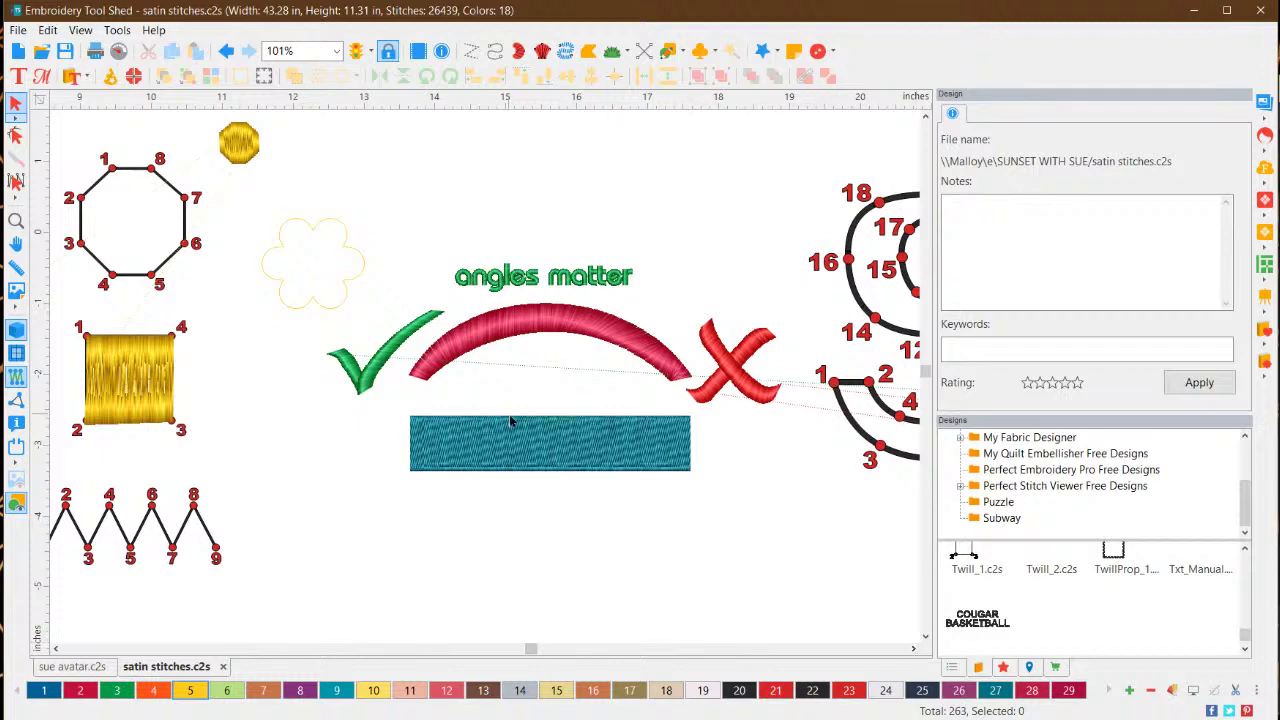
pyautogui.scroll(3, 515, 364)
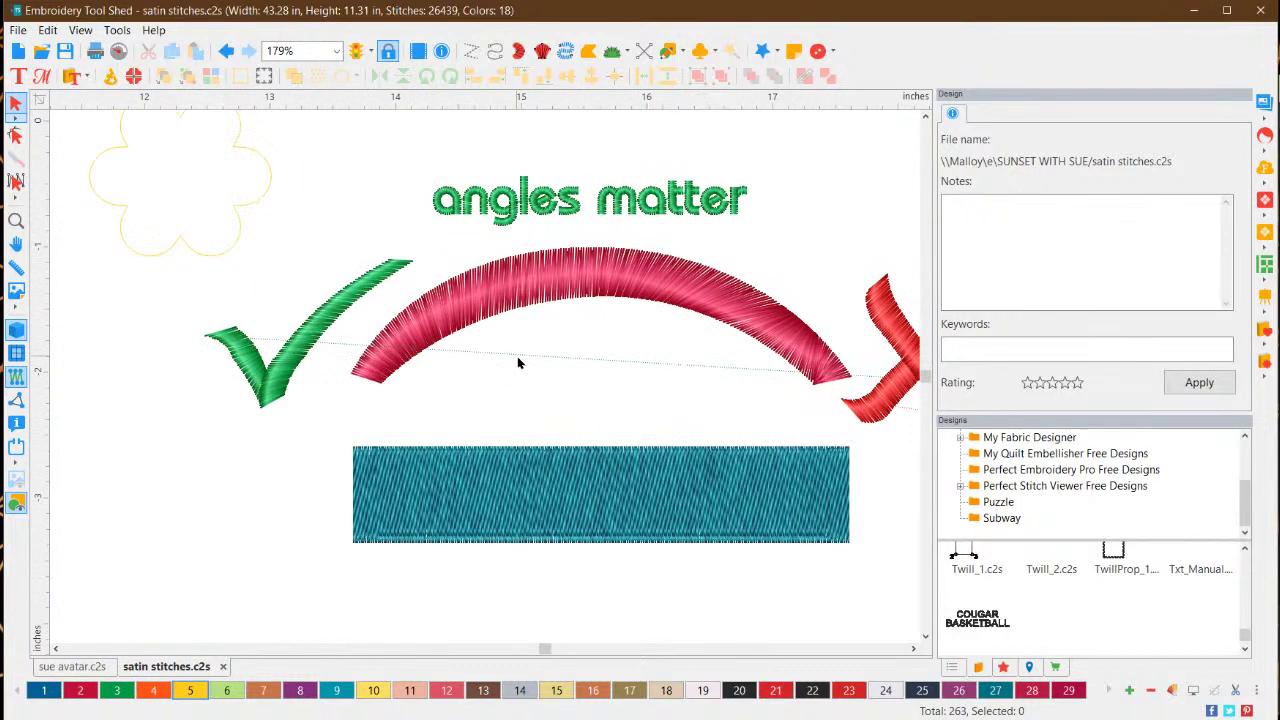
pyautogui.click(916, 648)
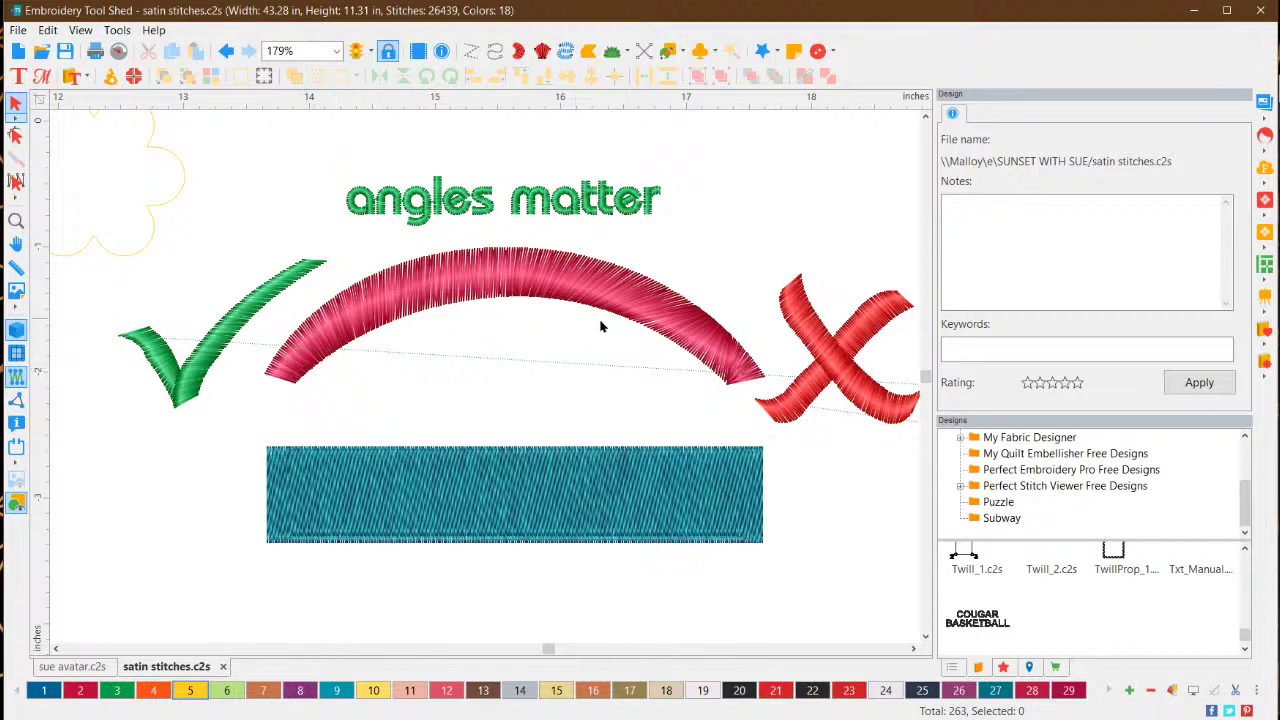
pyautogui.click(432, 306)
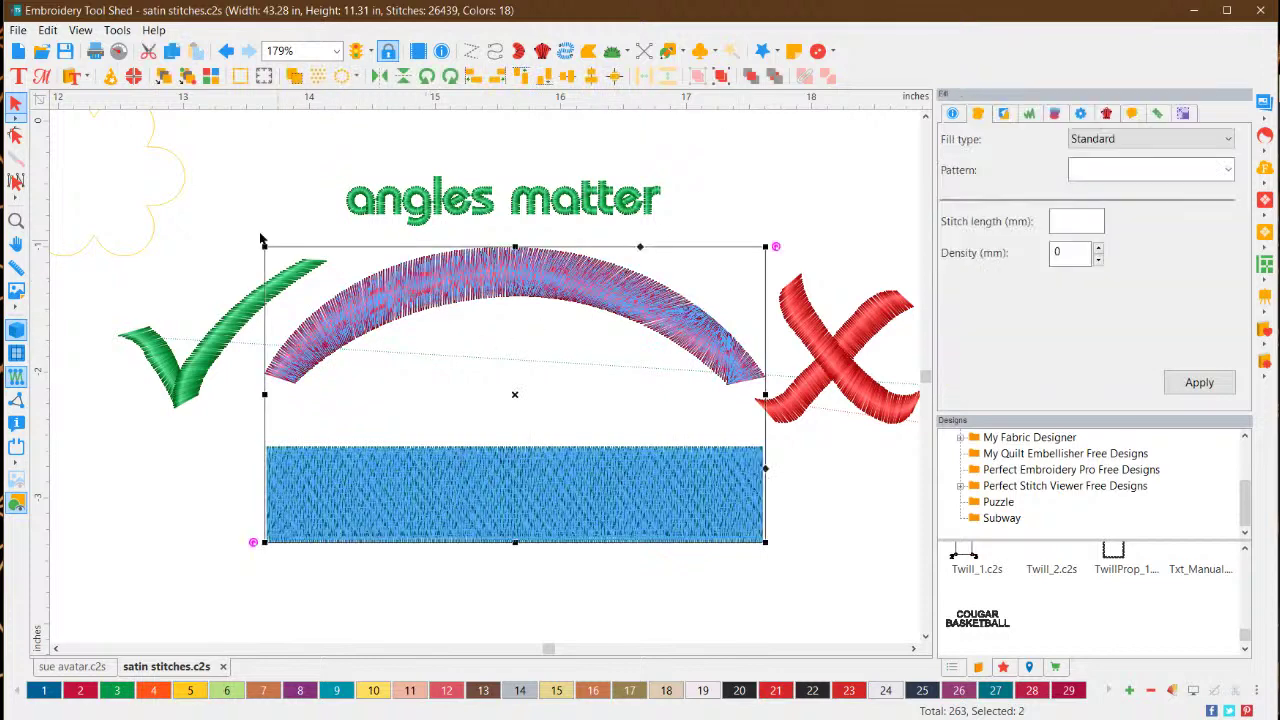
pyautogui.click(17, 136)
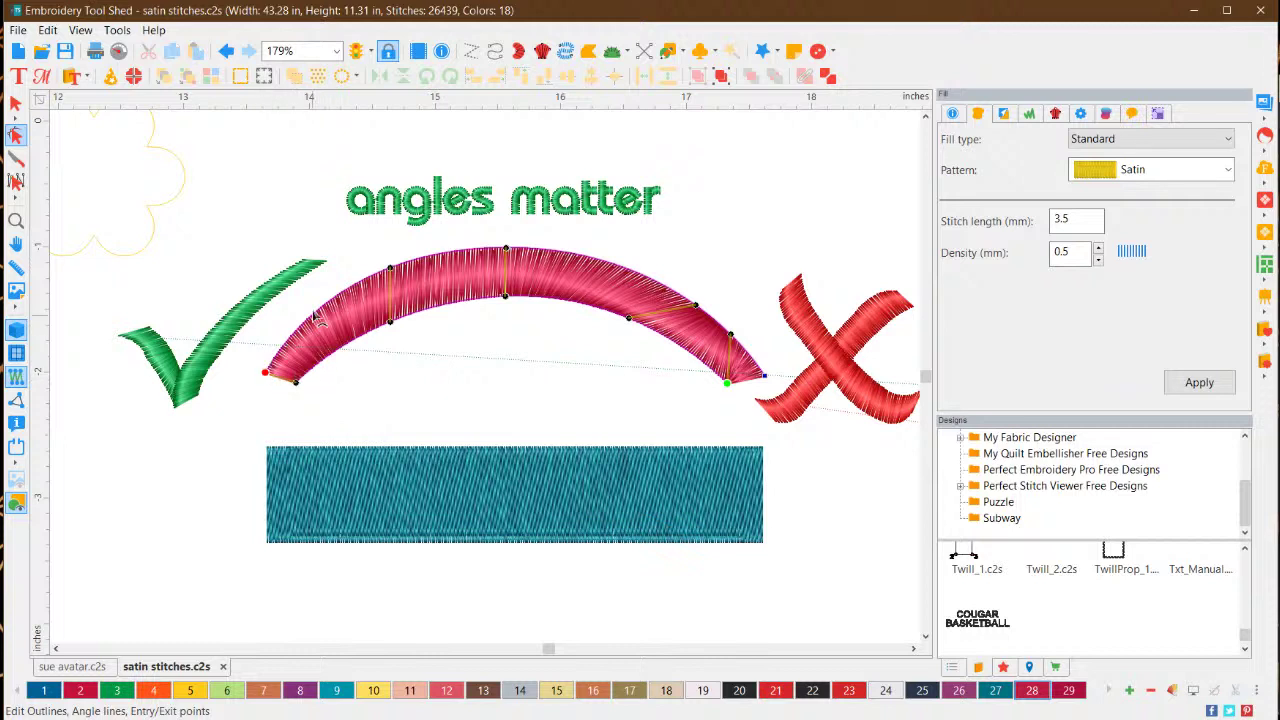
pyautogui.moveTo(392, 270); pyautogui.dragTo(379, 281)
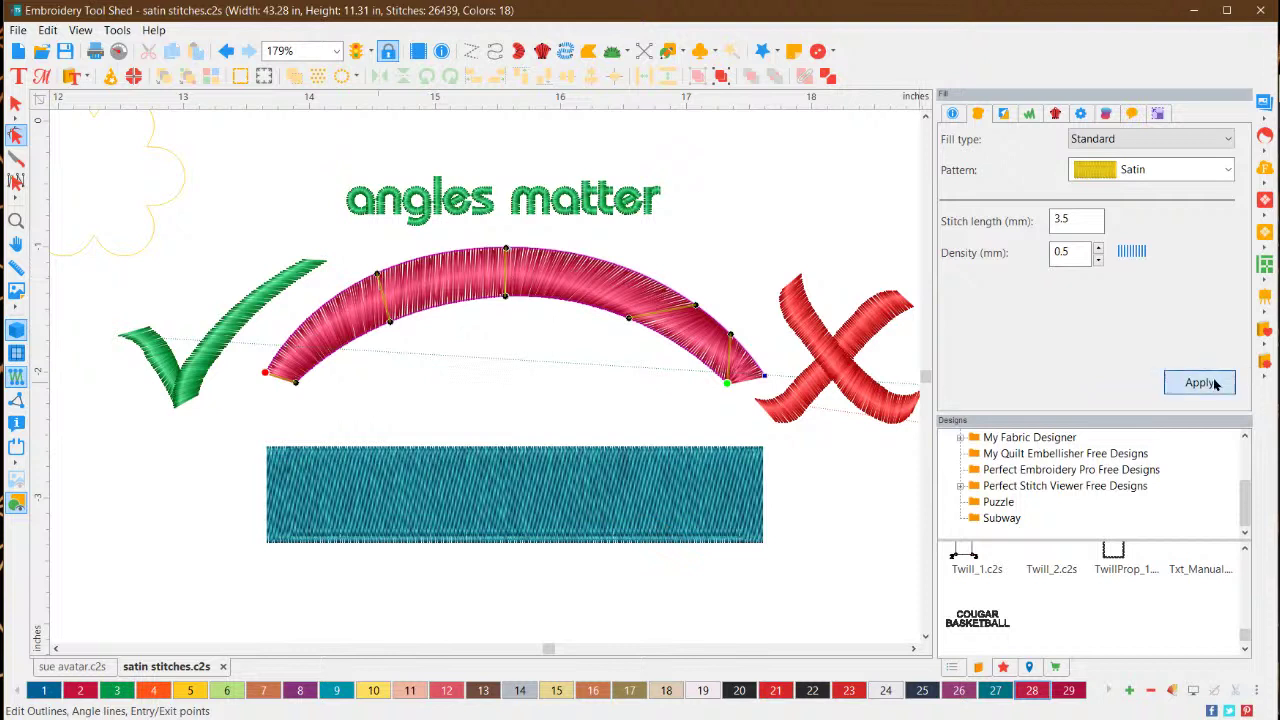
pyautogui.click(1199, 382)
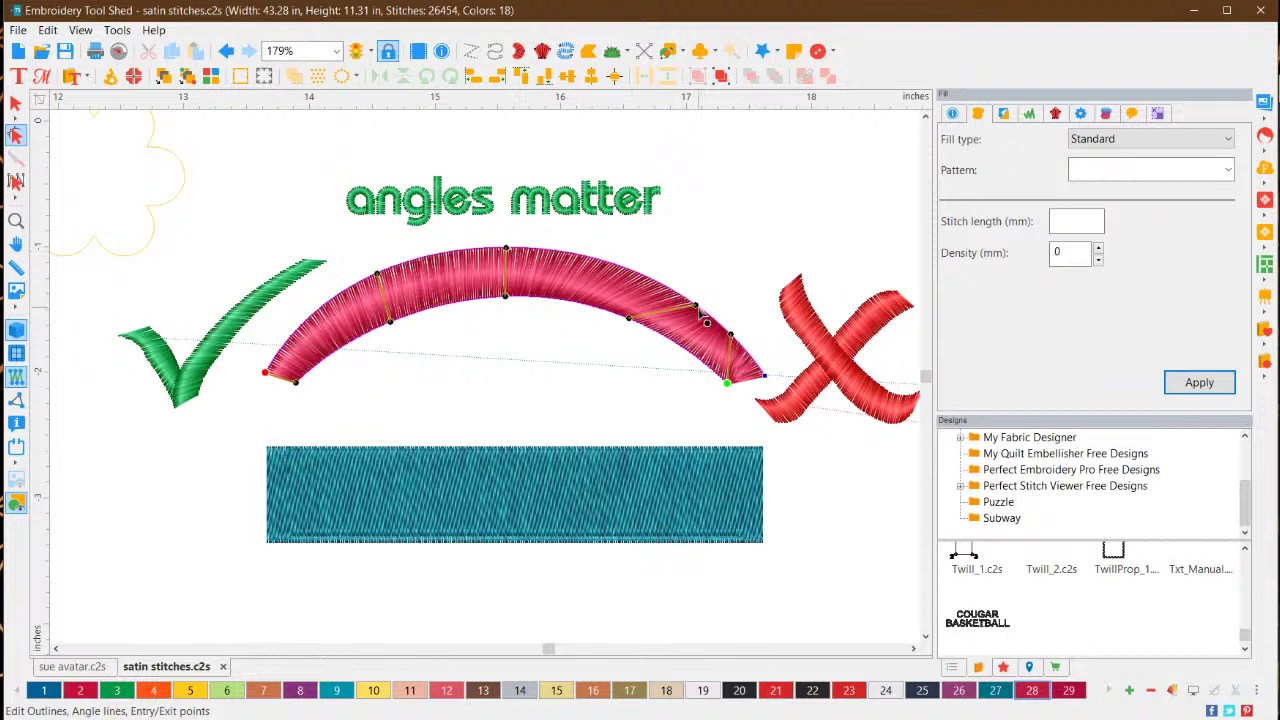
# Realign the two skewed angle lines on the arc's right half to follow its curve, regenerate the stitches, and leave the arc deselected
pyautogui.moveTo(699, 309); pyautogui.dragTo(650, 282)
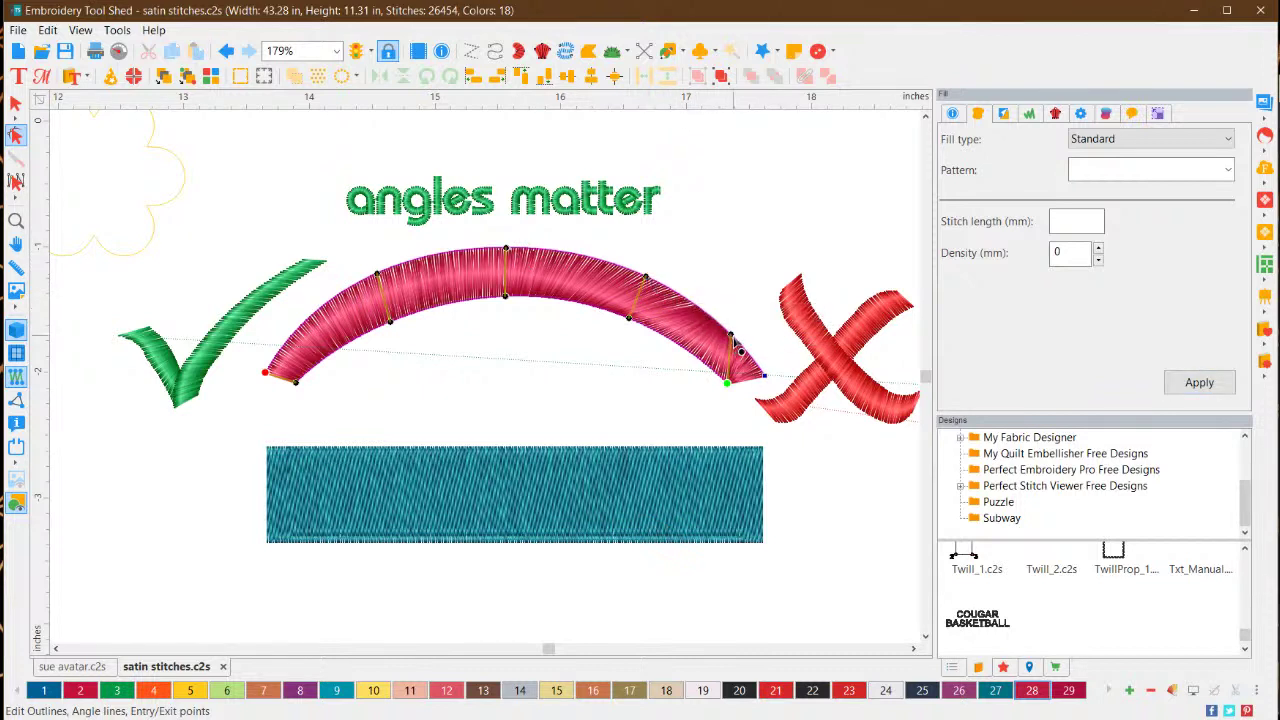
pyautogui.moveTo(733, 336); pyautogui.dragTo(766, 385)
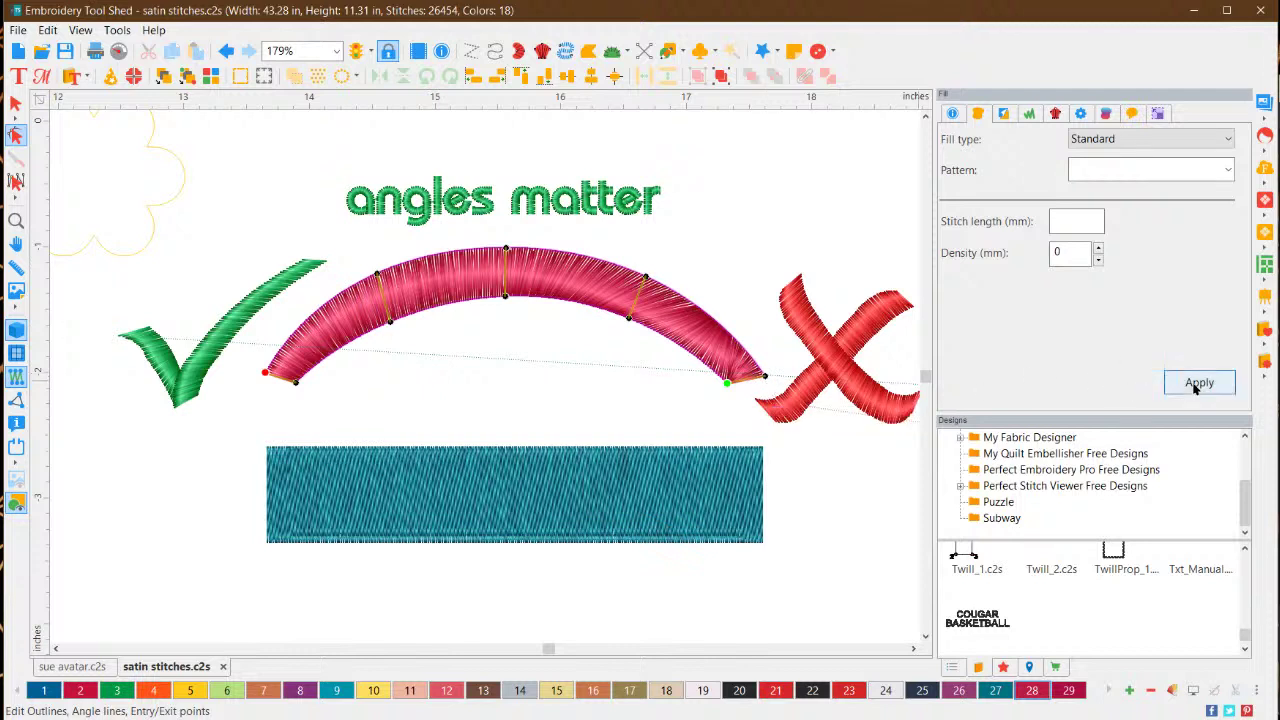
pyautogui.click(1198, 383)
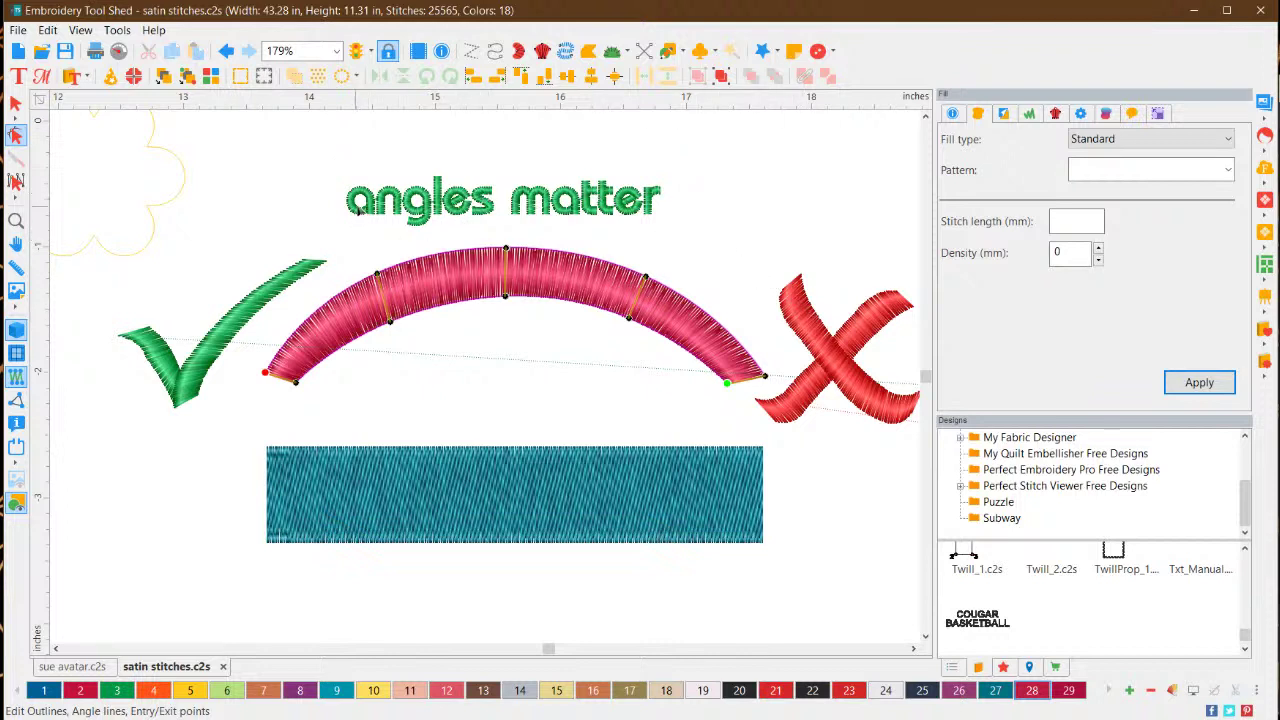
pyautogui.click(15, 102)
pyautogui.click(490, 382)
# Examine the S template with point pairs numbered 1 to 22, located beyond the "angles matter" arc
pyautogui.scroll(-5, 562, 393)
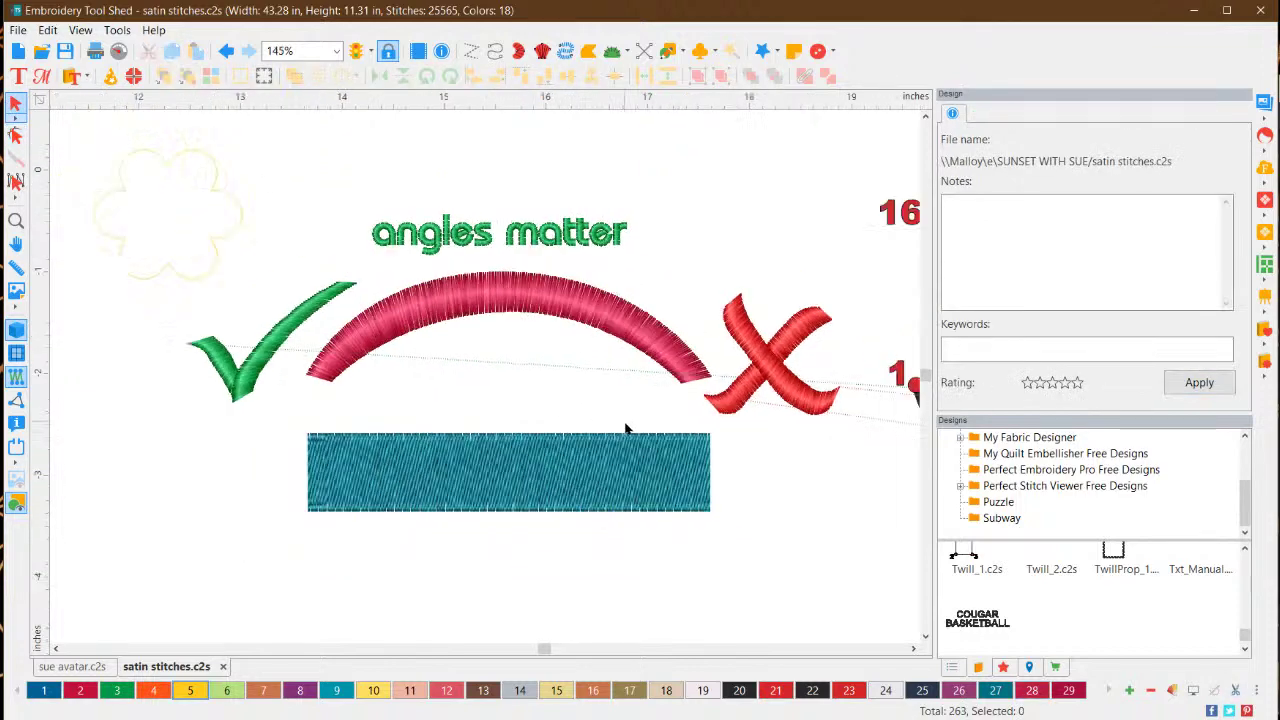
pyautogui.scroll(-2, 686, 458)
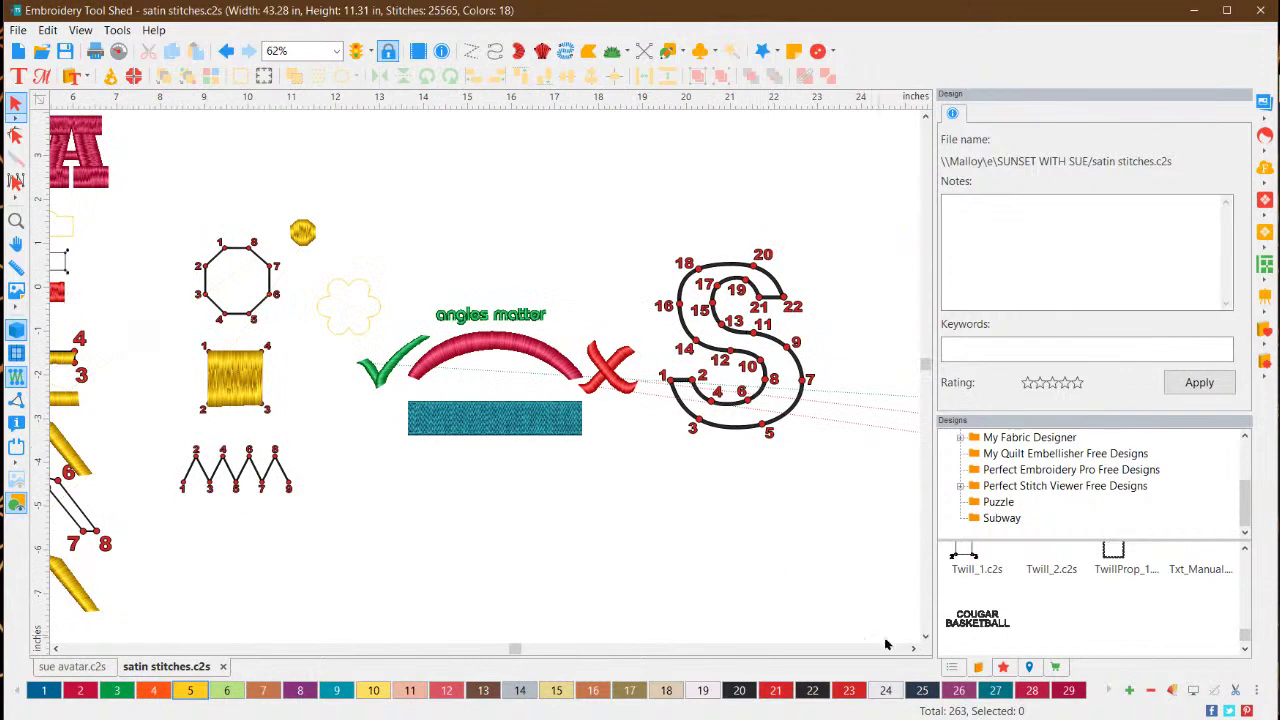
pyautogui.click(912, 648)
pyautogui.click(911, 650)
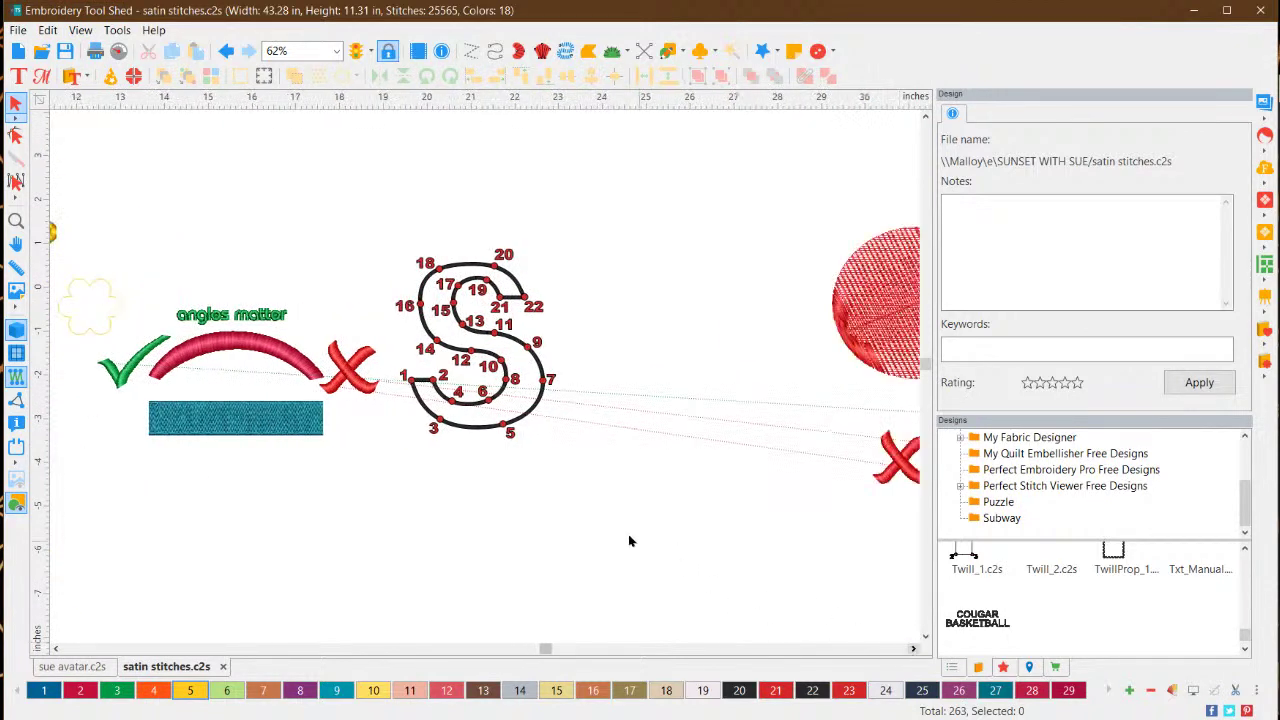
pyautogui.scroll(2, 488, 375)
pyautogui.scroll(2, 471, 345)
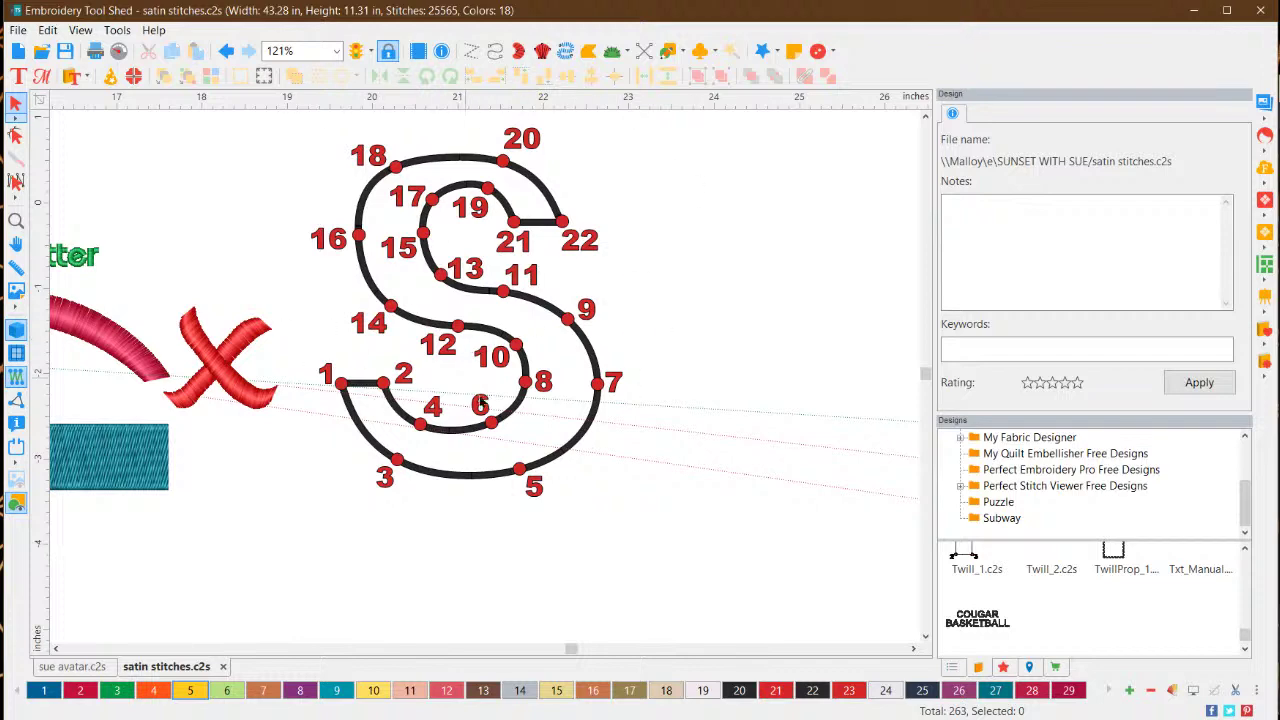
pyautogui.scroll(-2, 902, 645)
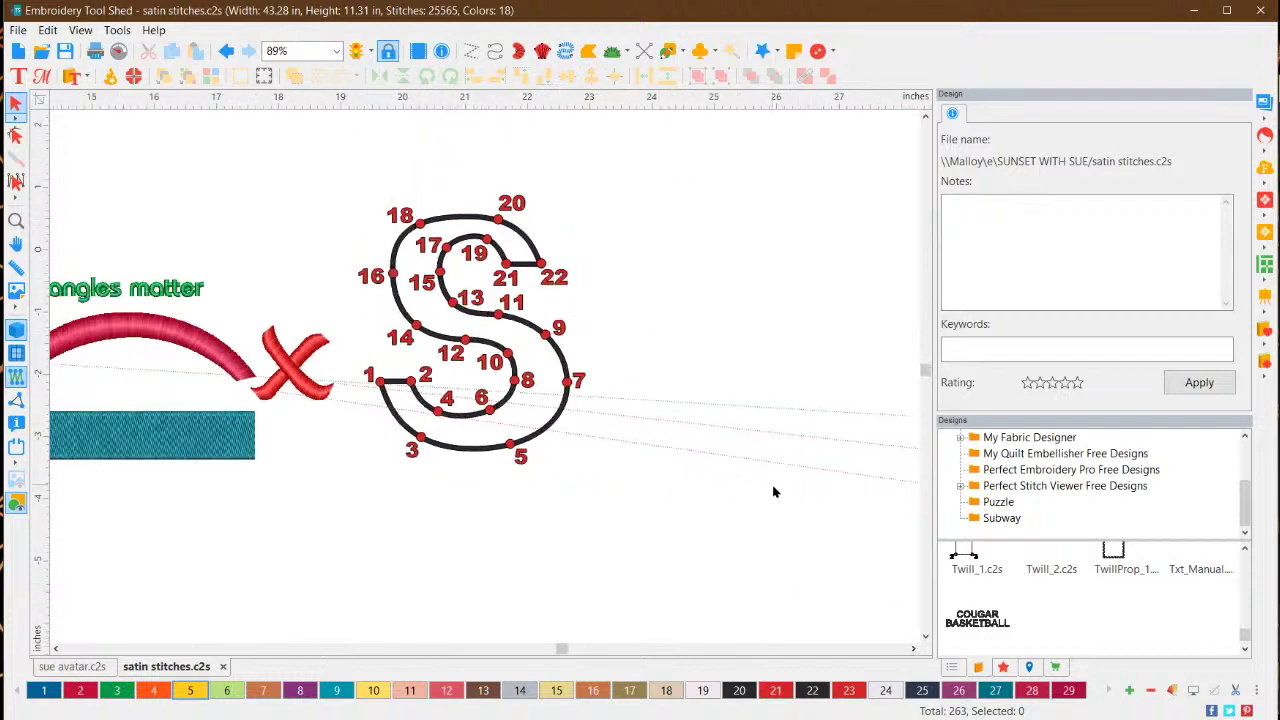
# Check the width and height of the largest red satin oval and leave it deselected
pyautogui.click(912, 649)
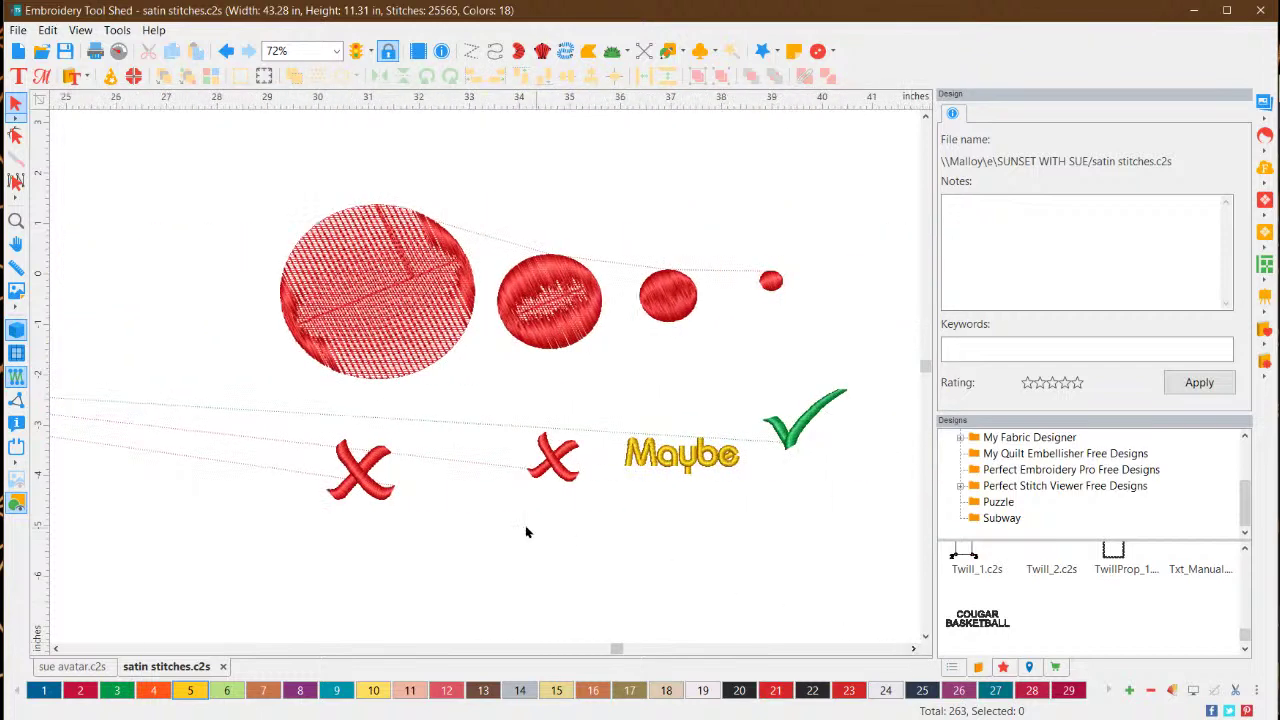
pyautogui.scroll(1, 455, 418)
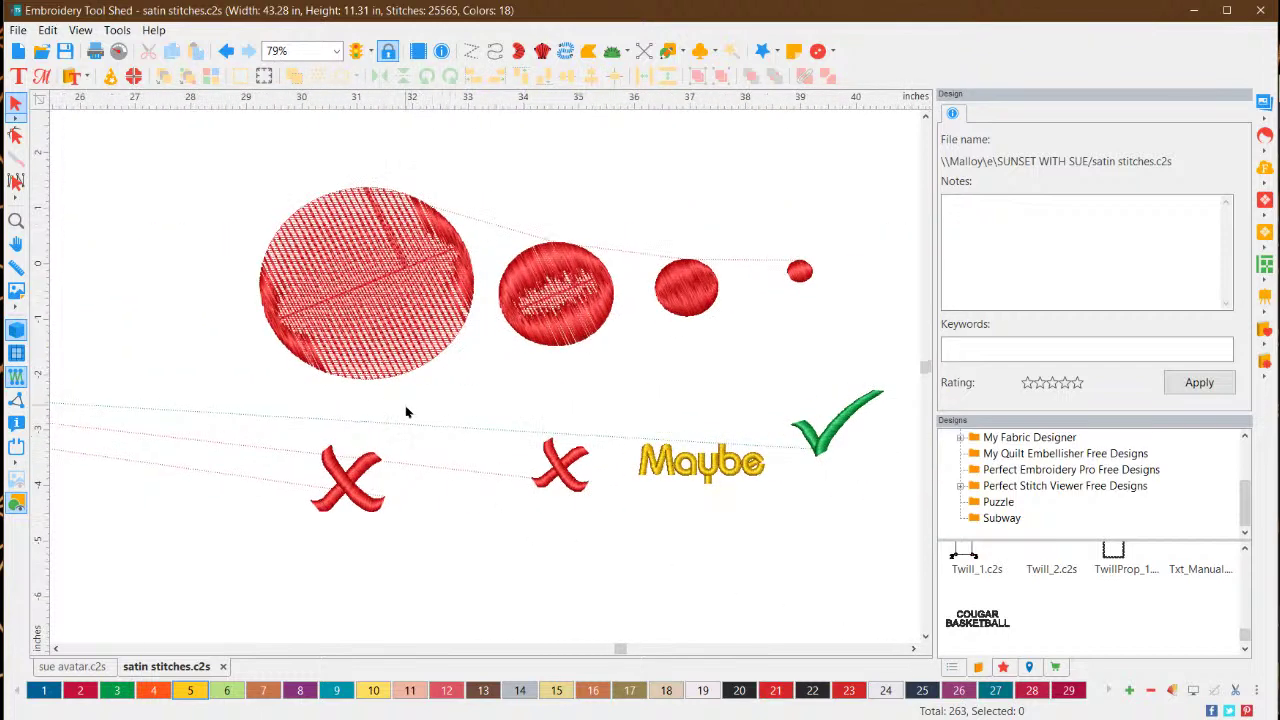
pyautogui.click(368, 297)
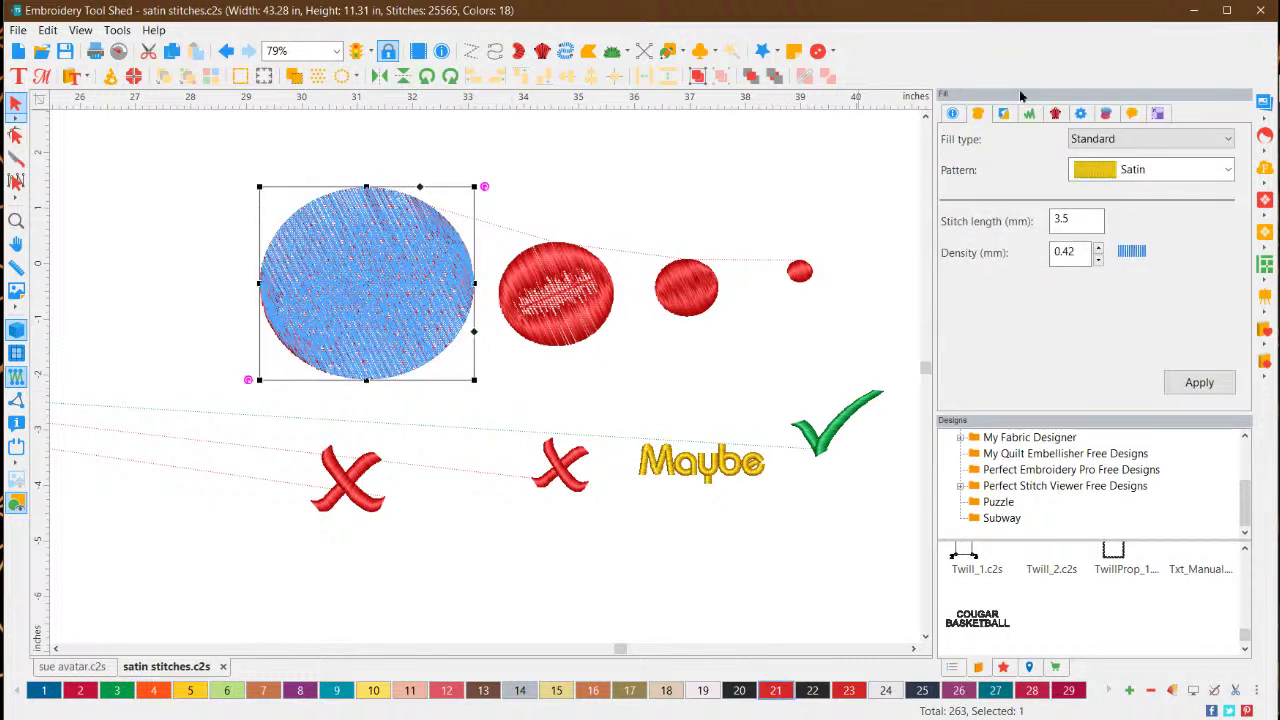
pyautogui.click(1158, 114)
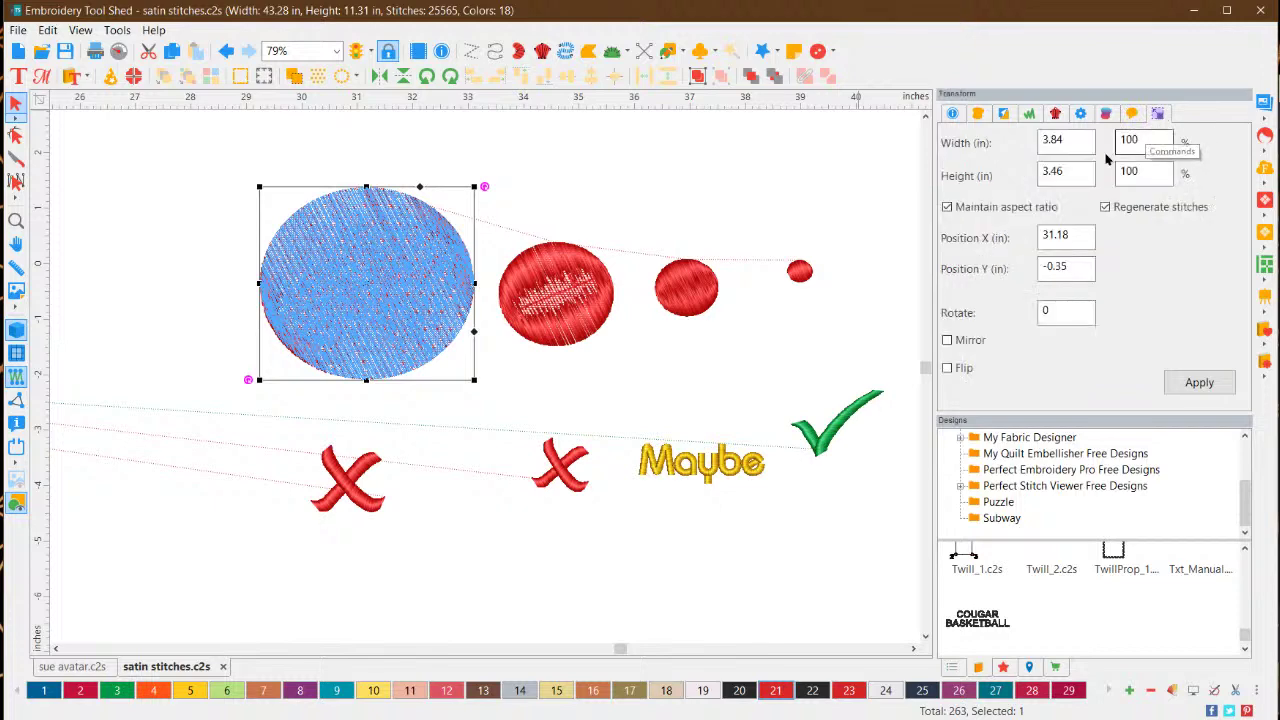
pyautogui.click(643, 182)
pyautogui.click(399, 296)
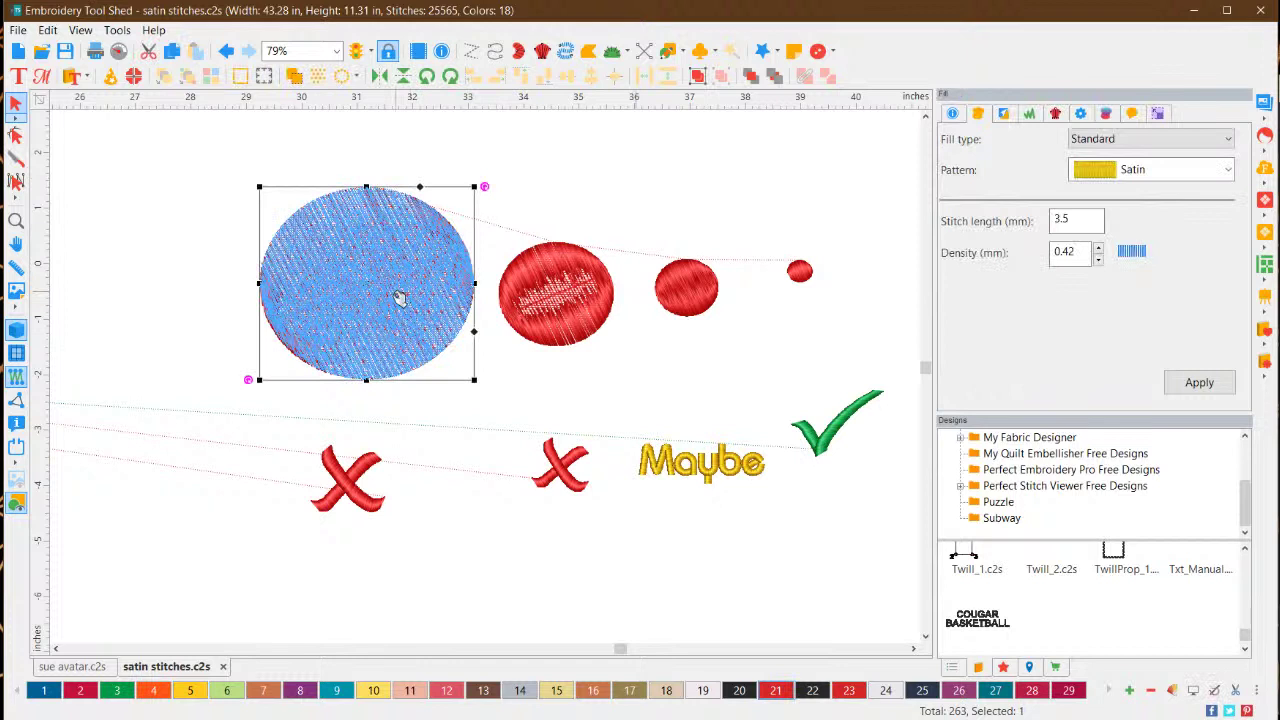
pyautogui.click(497, 444)
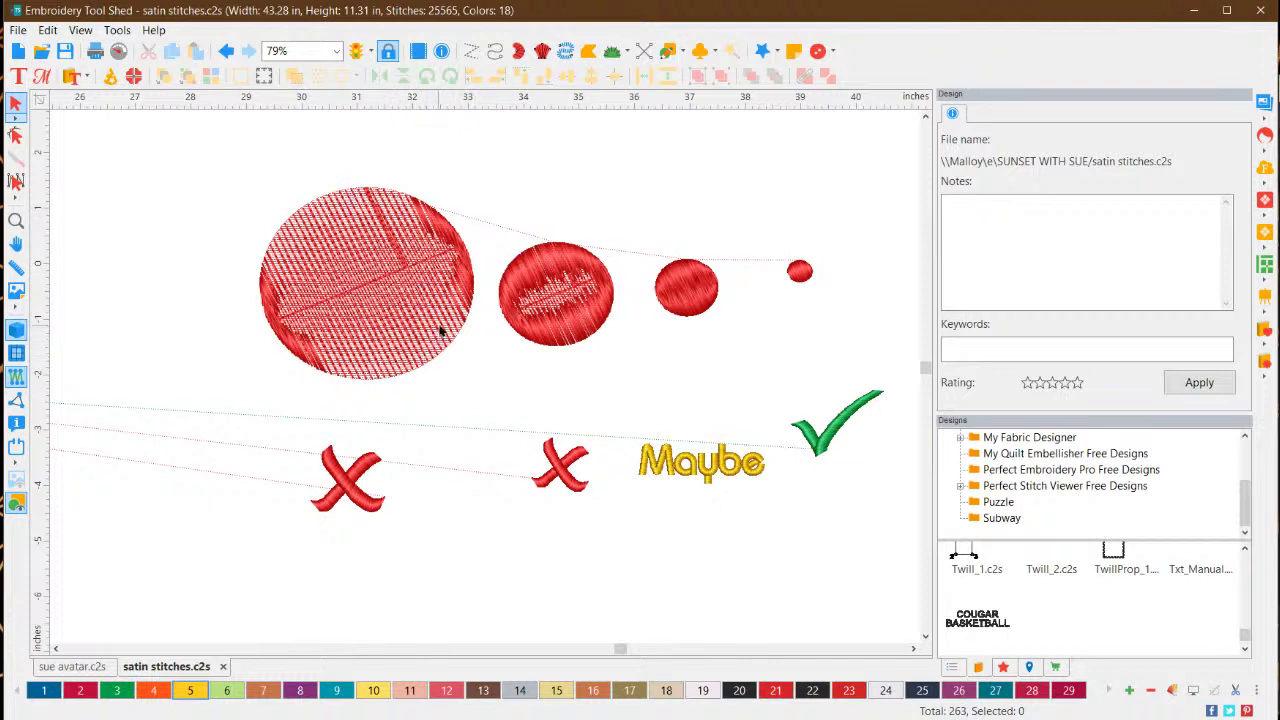
# Check the dimensions of the second-largest satin oval, and inspect the largest oval's fill settings again
pyautogui.click(560, 312)
pyautogui.click(1157, 114)
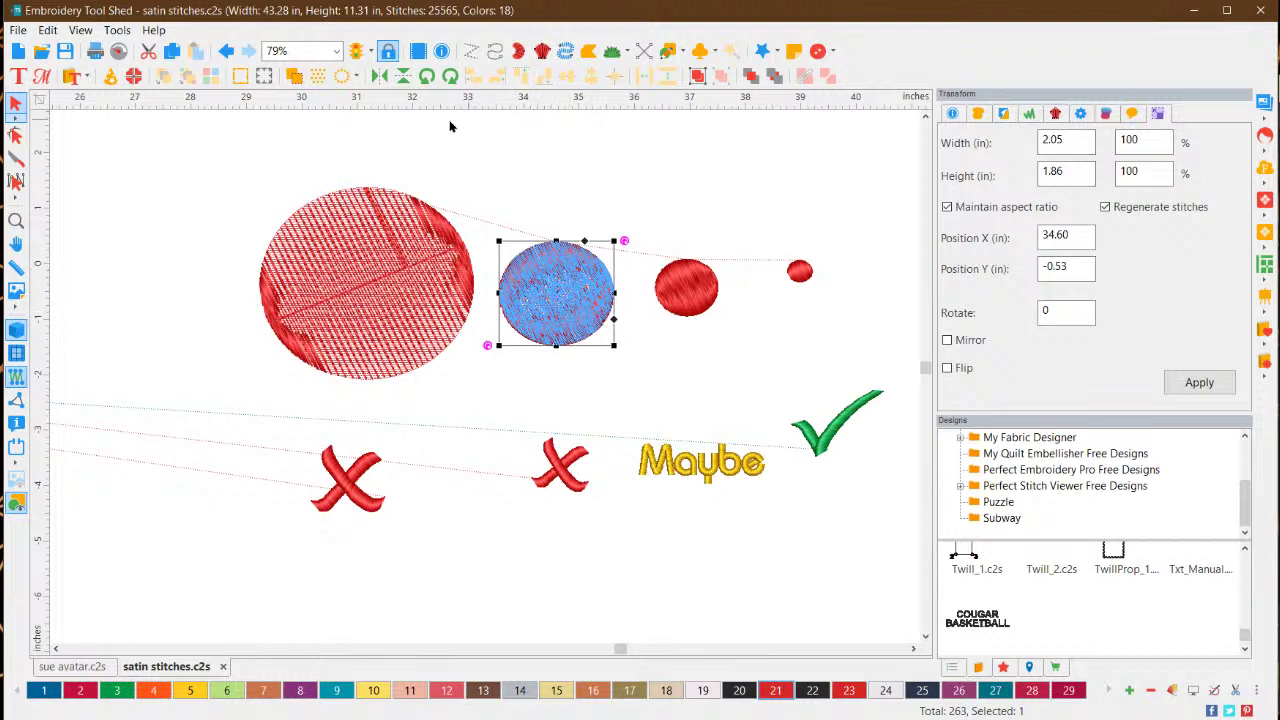
pyautogui.click(665, 382)
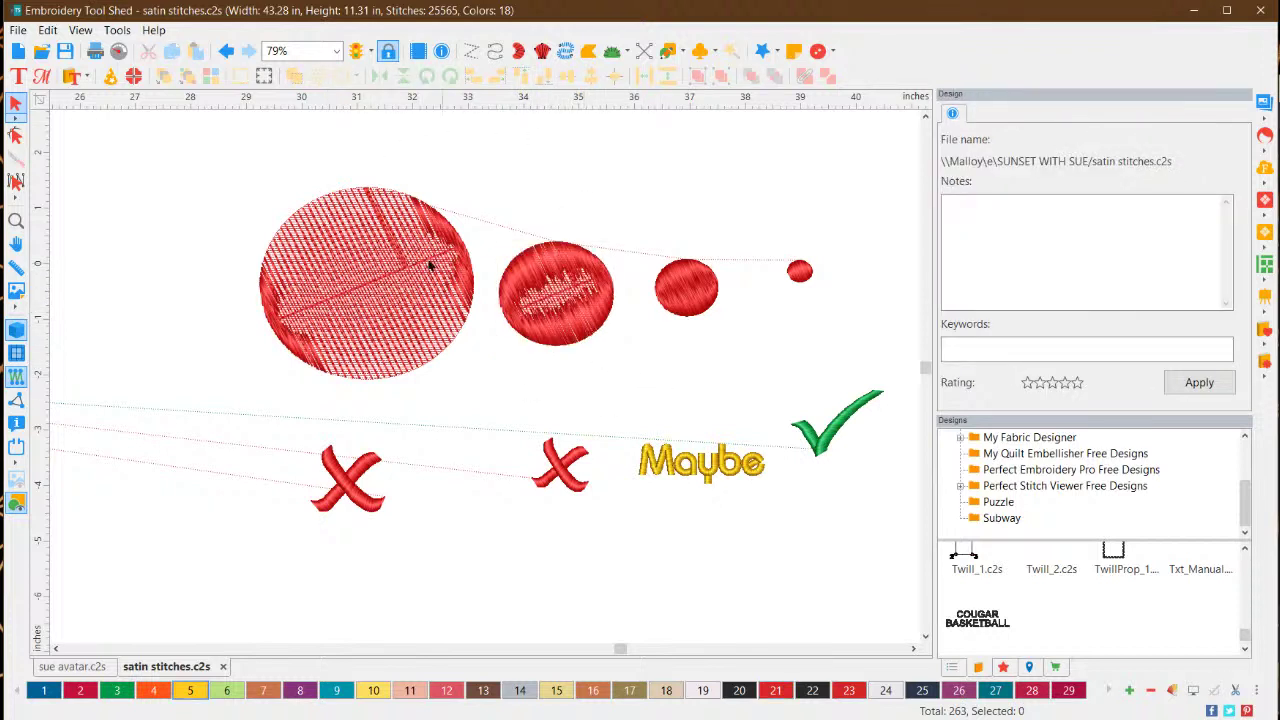
pyautogui.click(305, 244)
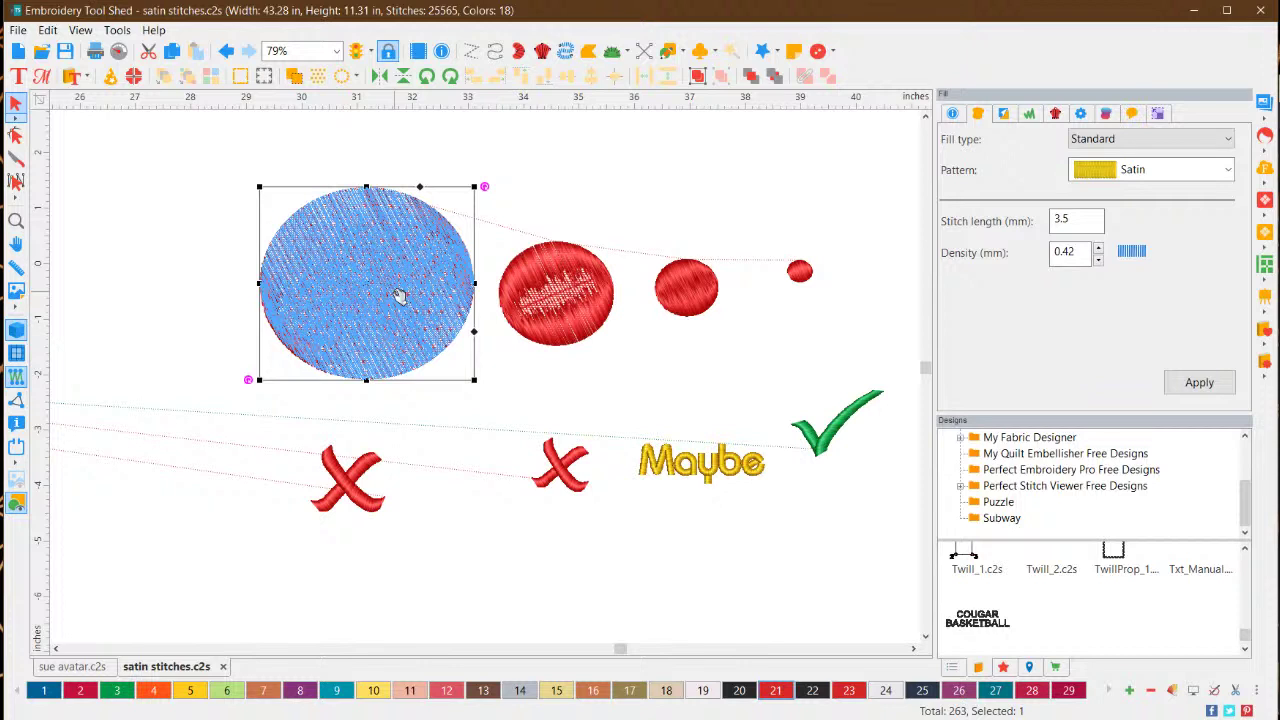
pyautogui.click(569, 206)
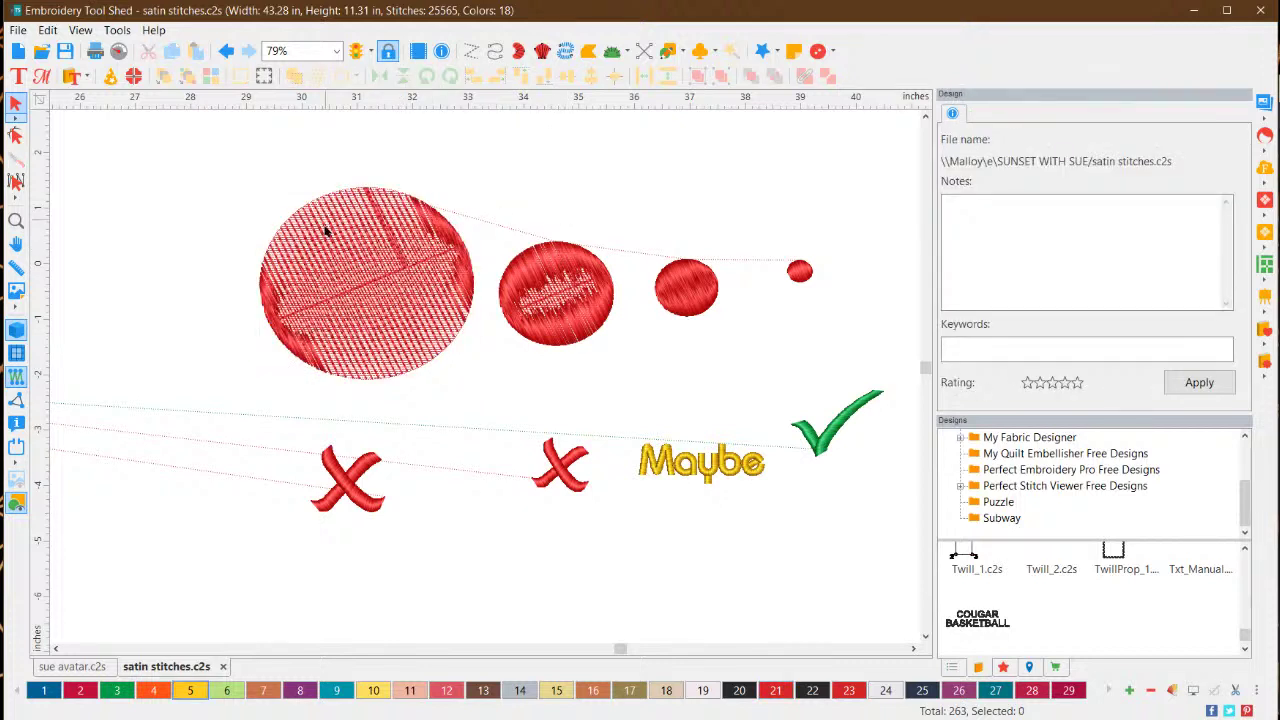
# Check the dimensions of the third satin oval, above the word Maybe, and leave it deselected
pyautogui.click(691, 299)
pyautogui.click(710, 330)
pyautogui.click(705, 291)
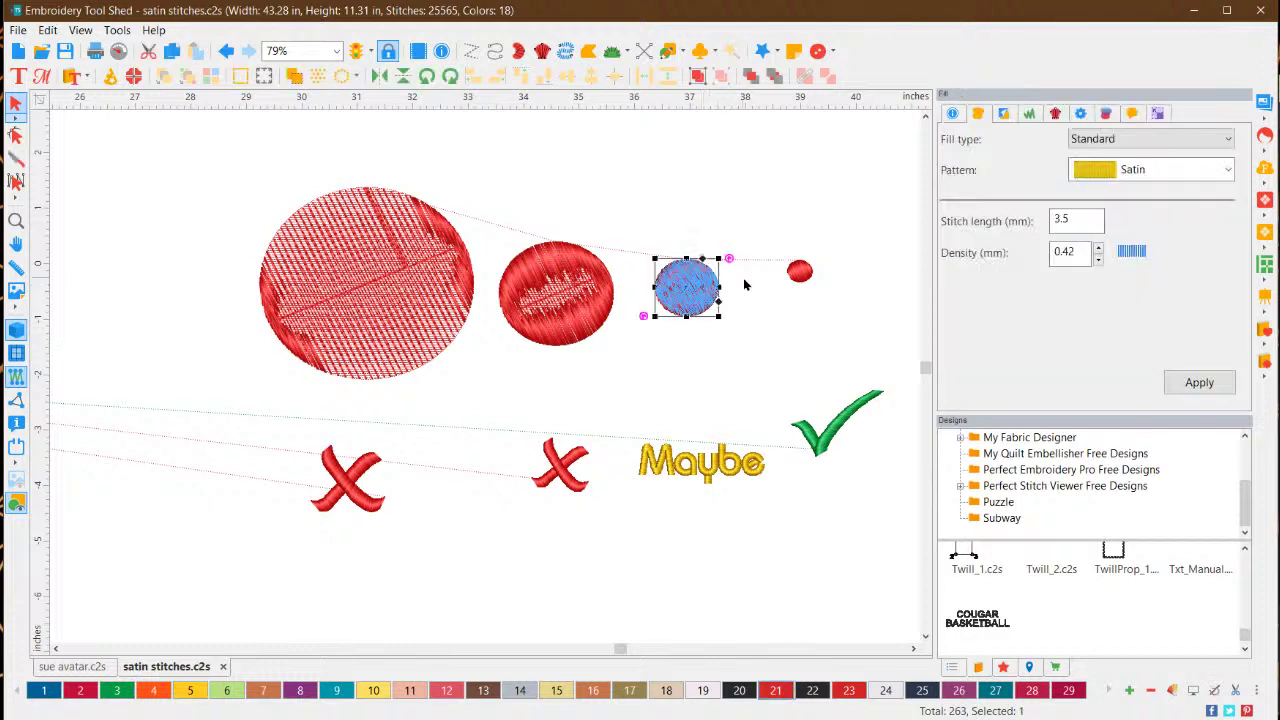
pyautogui.click(1160, 113)
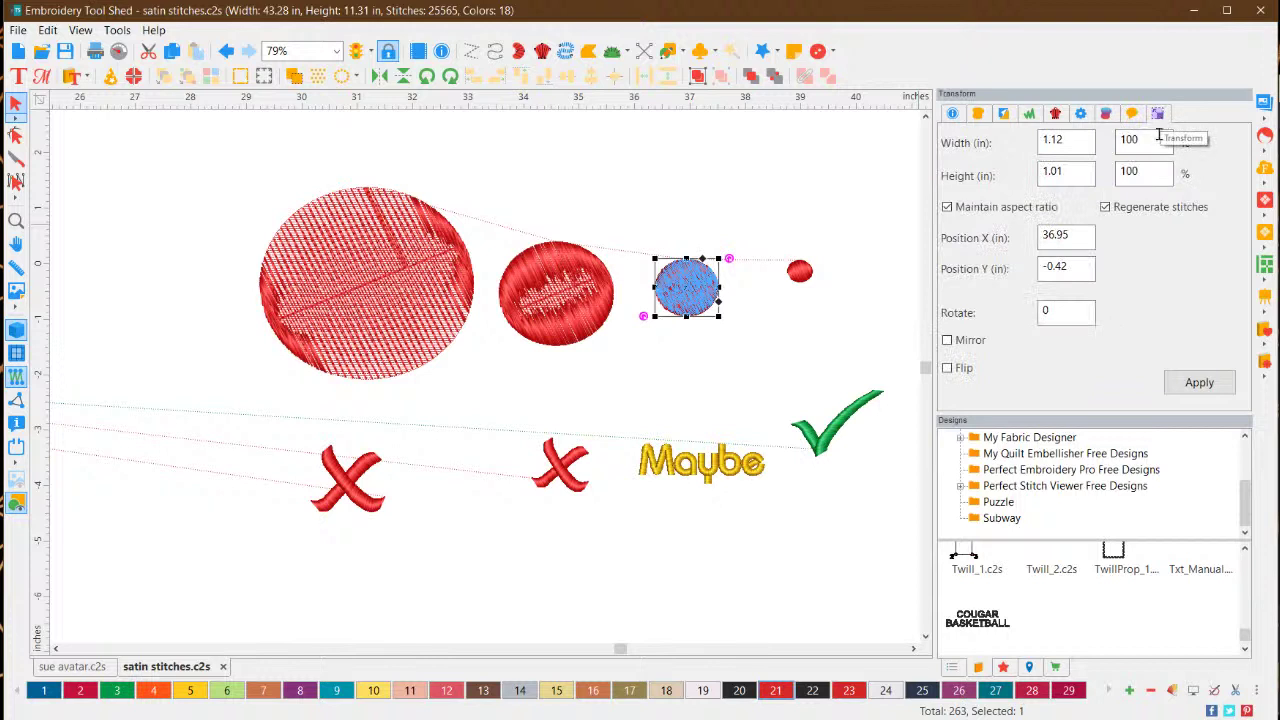
pyautogui.click(706, 386)
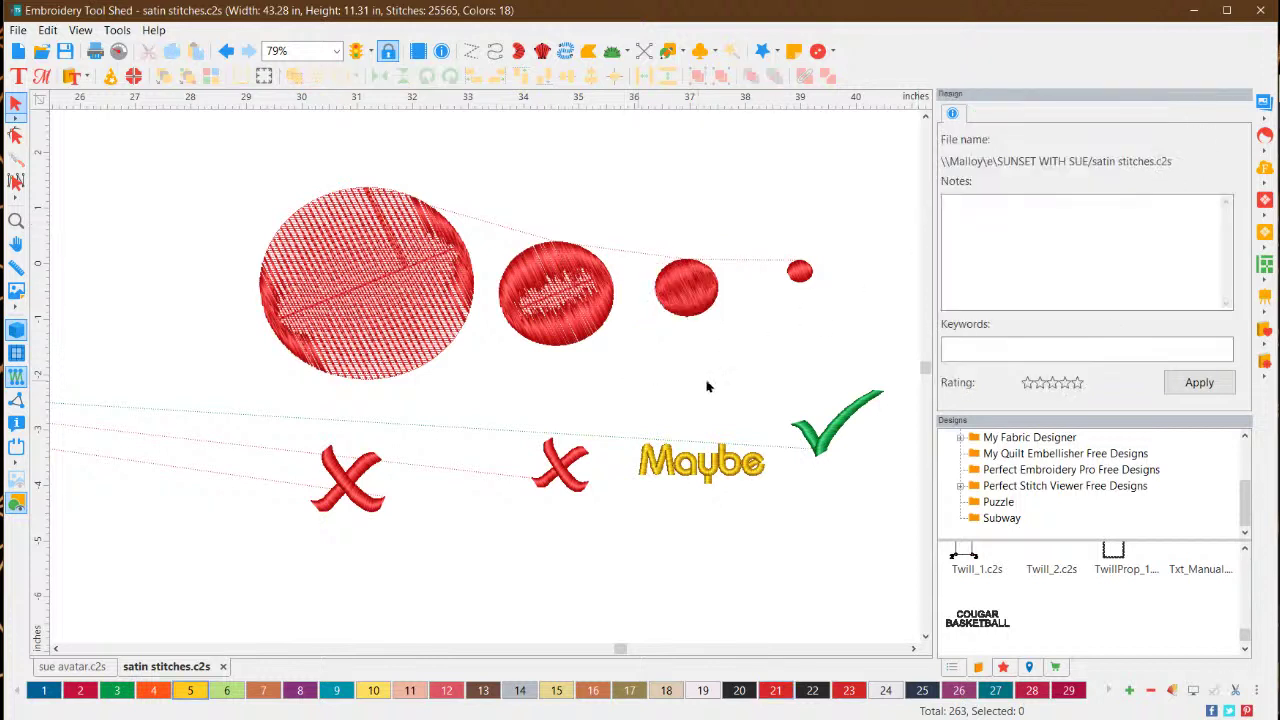
# Check the size and fill settings of the smallest satin oval, above the green check mark, and leave it deselected
pyautogui.click(804, 272)
pyautogui.click(871, 534)
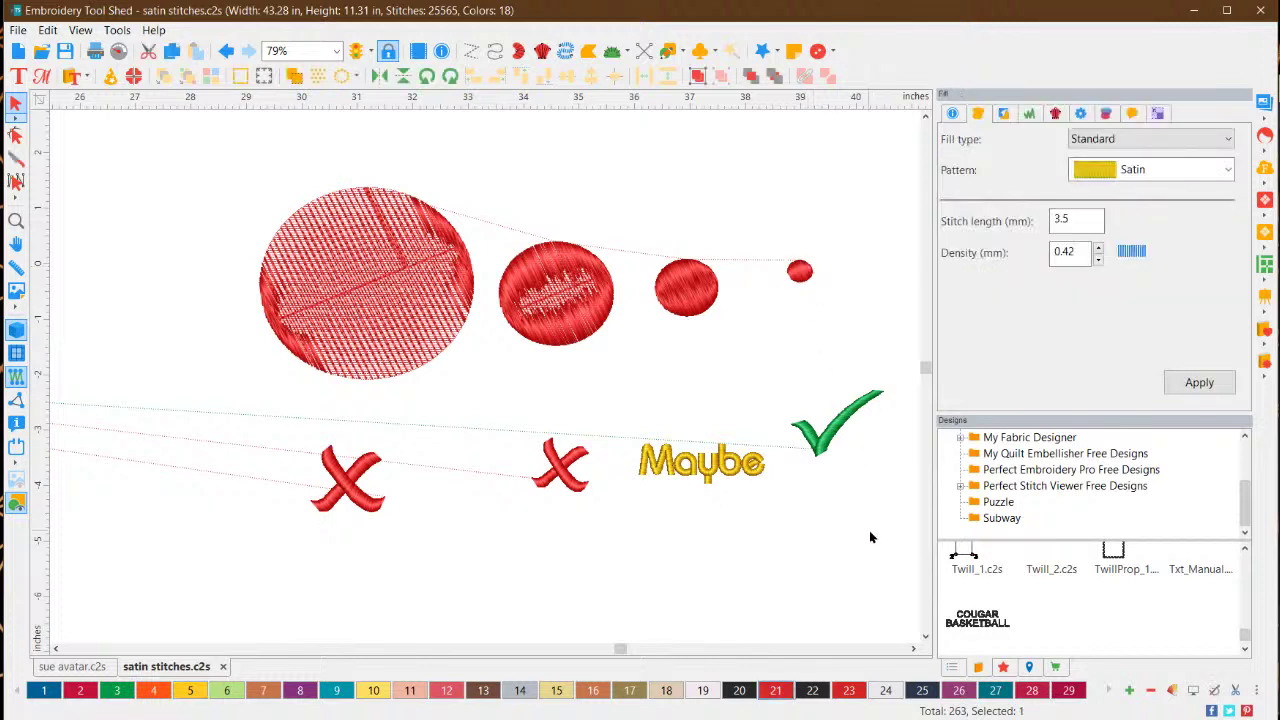
pyautogui.click(800, 272)
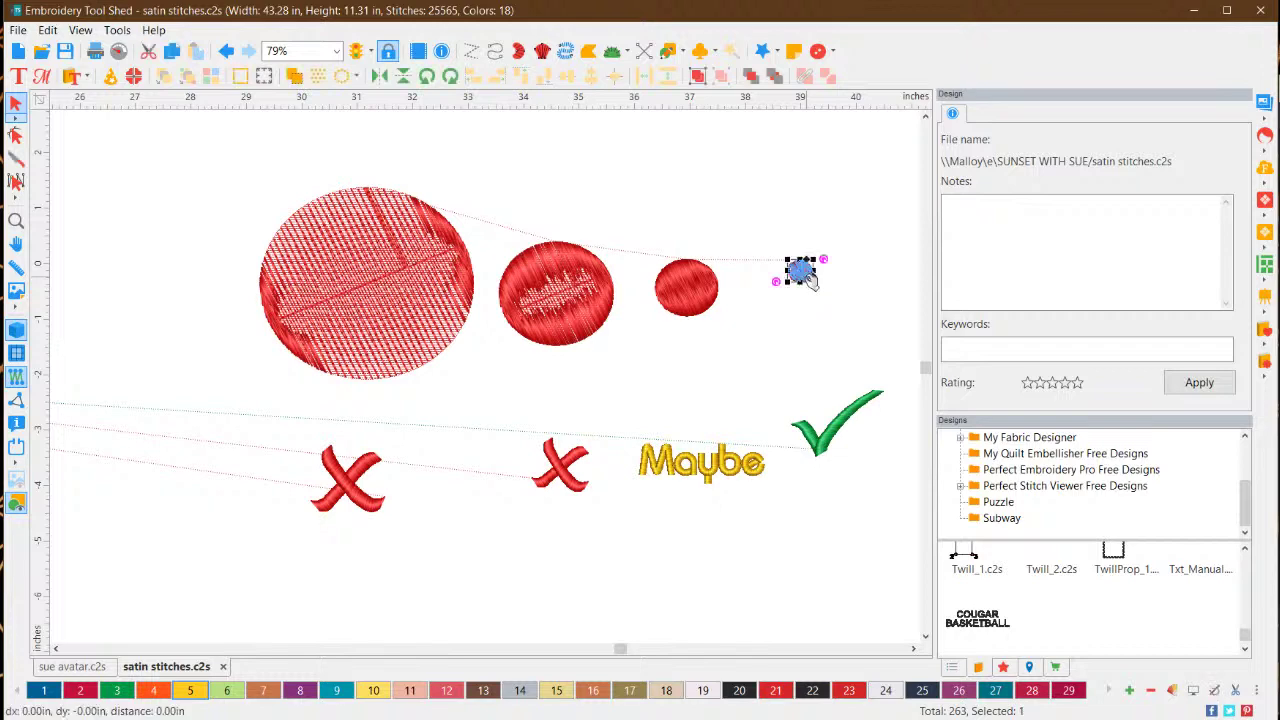
pyautogui.click(860, 278)
pyautogui.scroll(1, 860, 278)
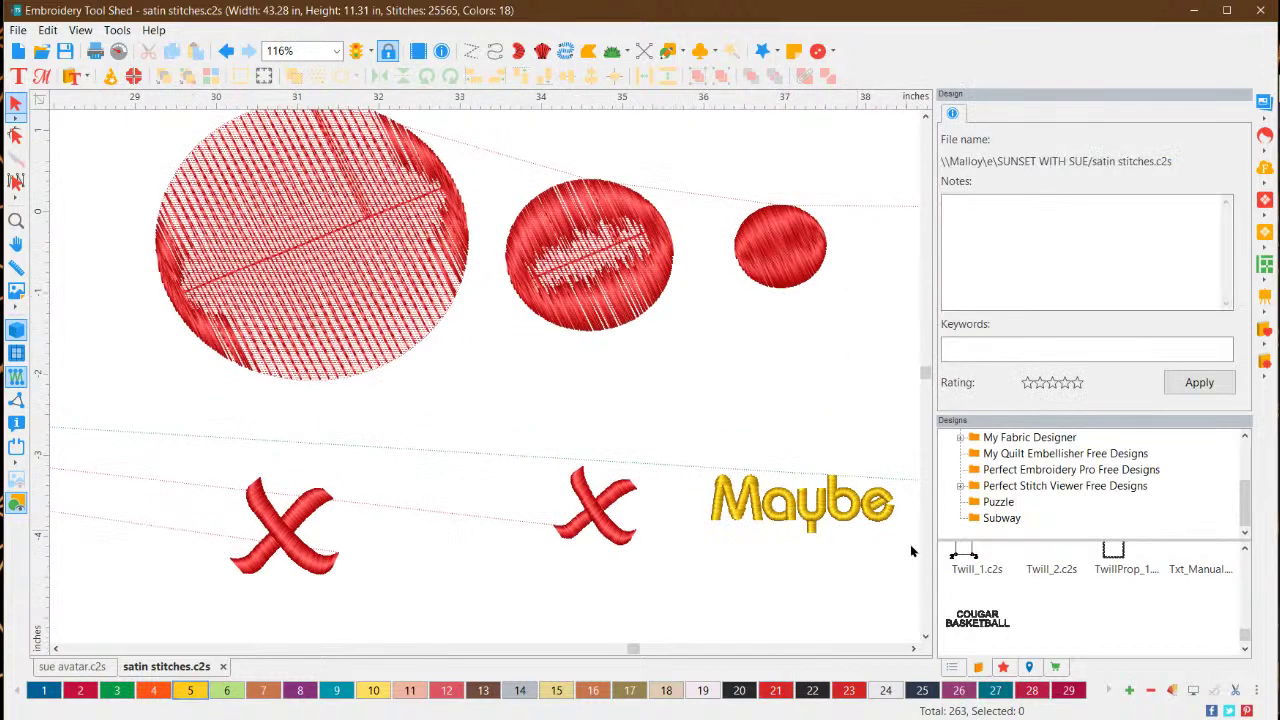
pyautogui.click(913, 648)
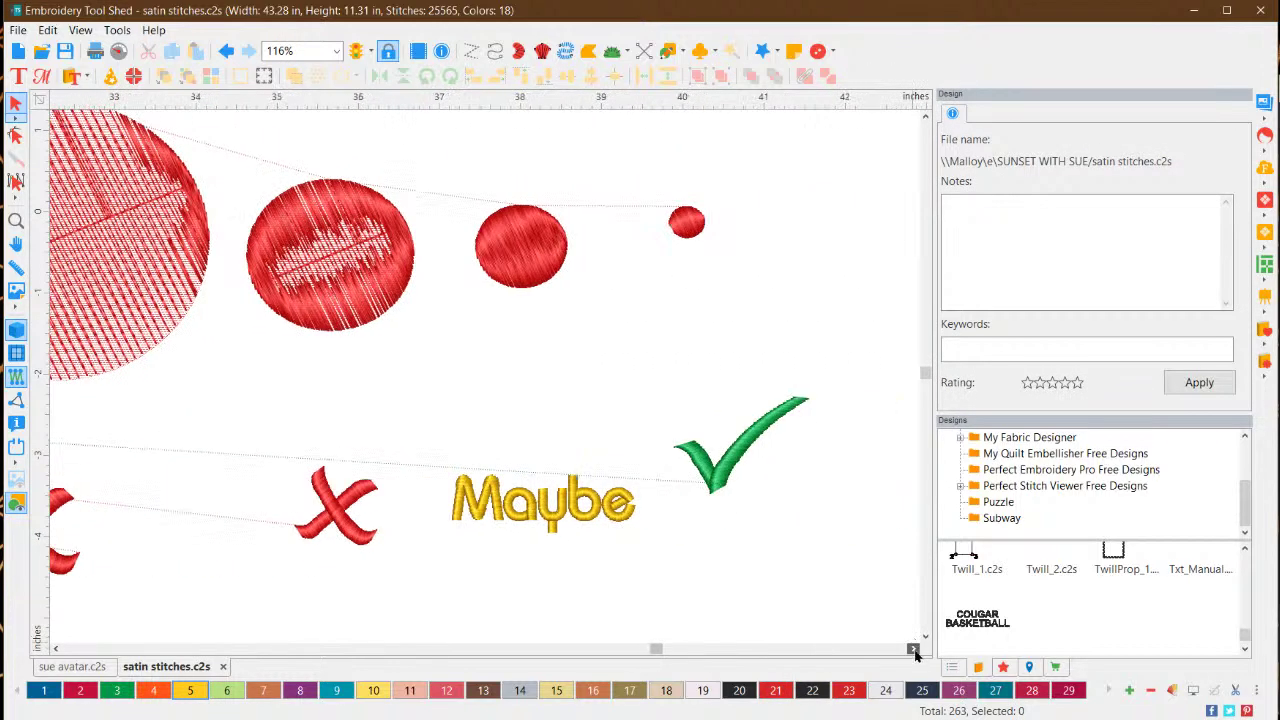
pyautogui.scroll(1, 630, 340)
pyautogui.scroll(1, 600, 235)
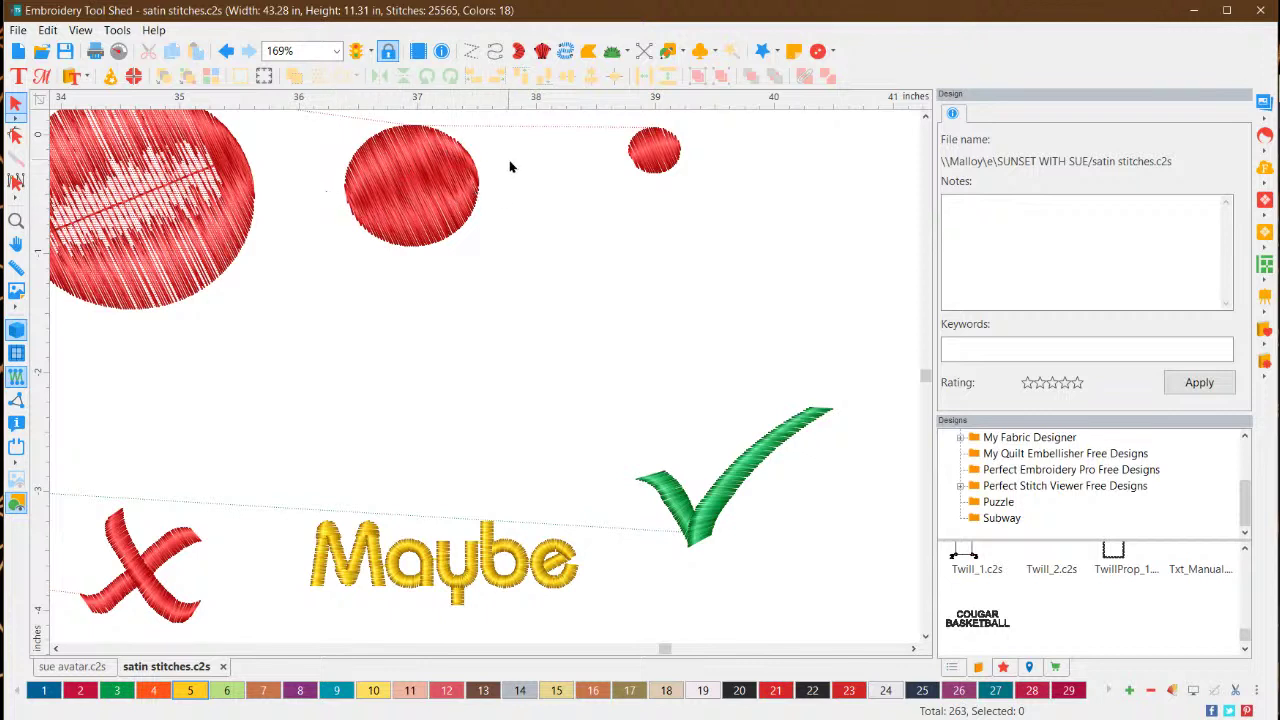
pyautogui.click(658, 152)
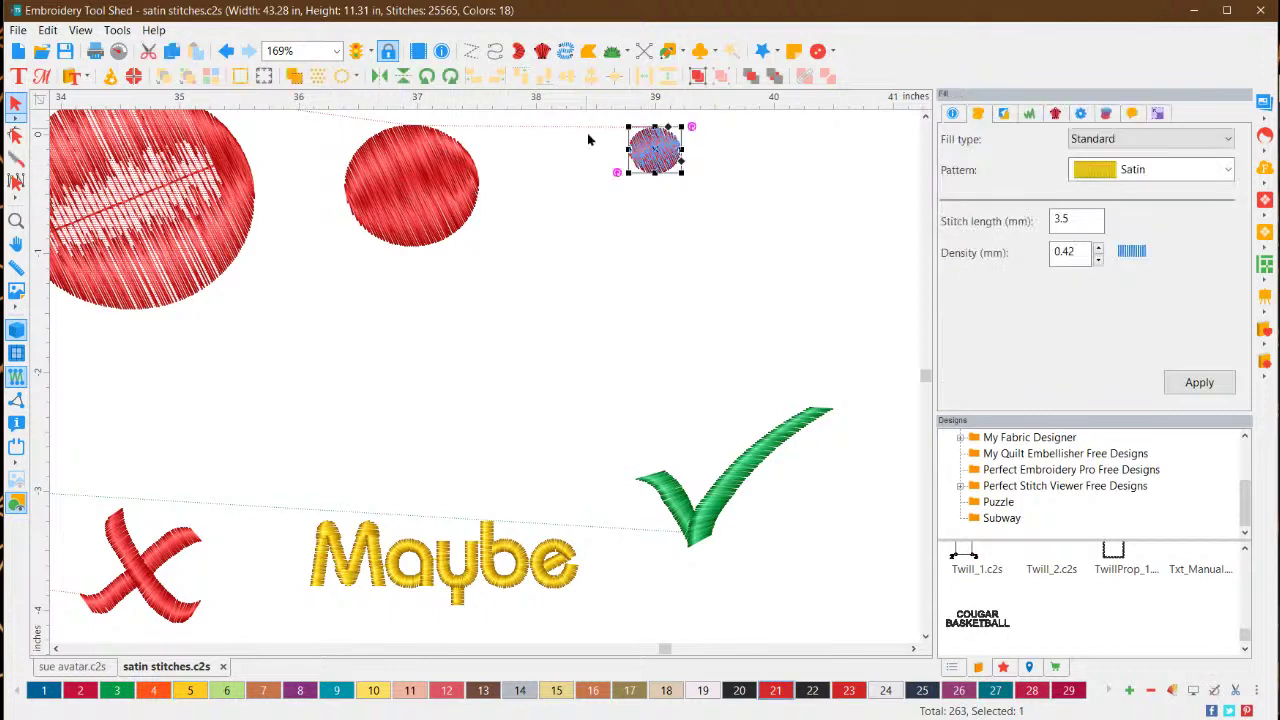
pyautogui.click(707, 261)
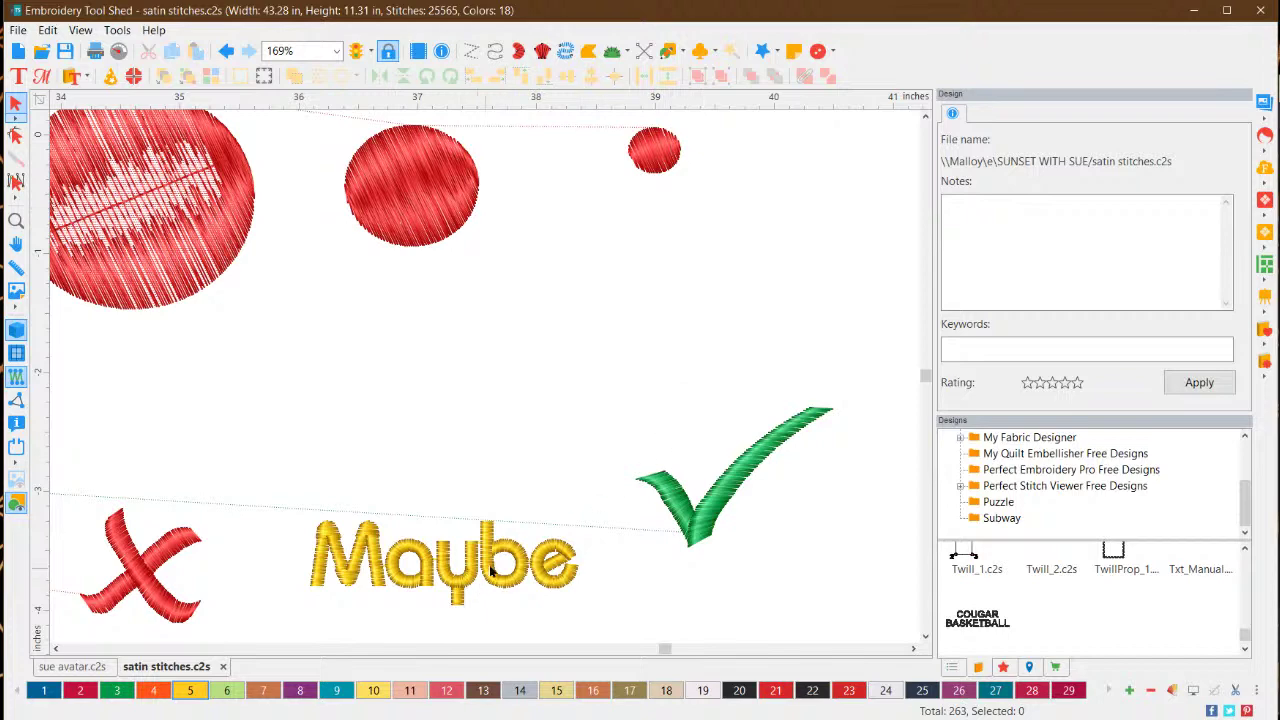
# Compare the row of satin ovals, checking the fill settings of the second-largest one and leaving it deselected
pyautogui.scroll(-2, 389, 360)
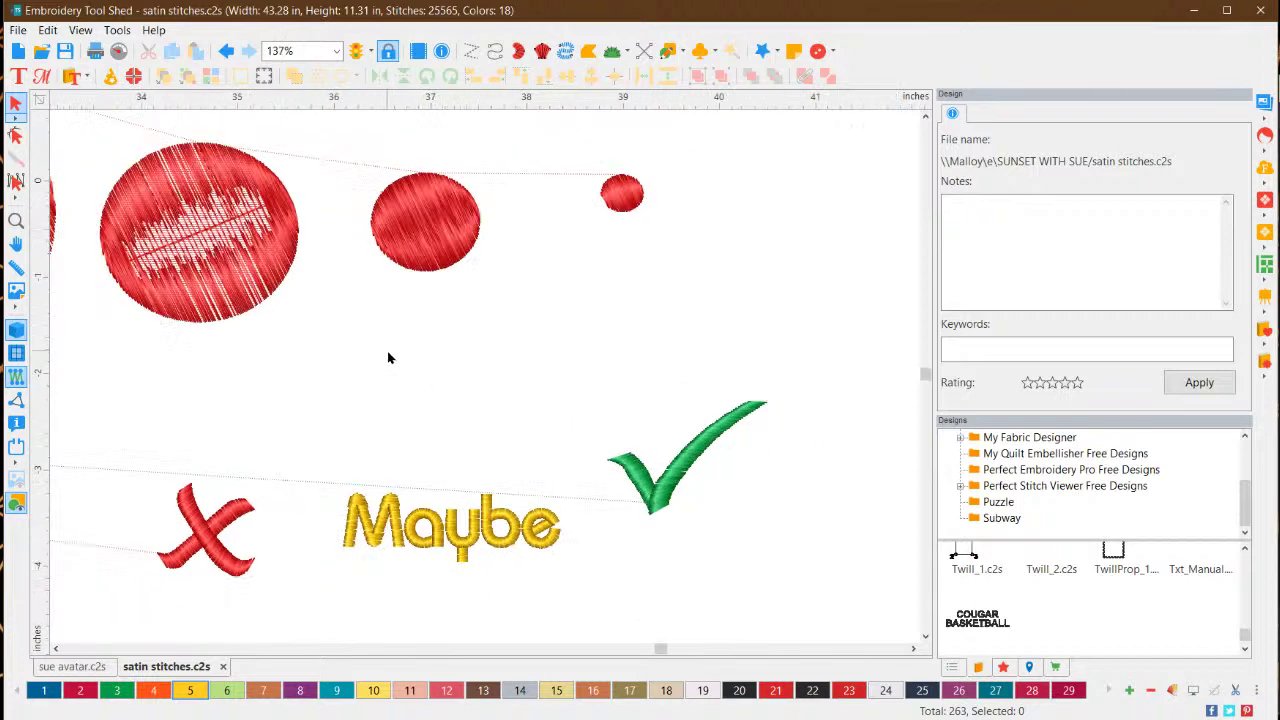
pyautogui.scroll(-5, 196, 322)
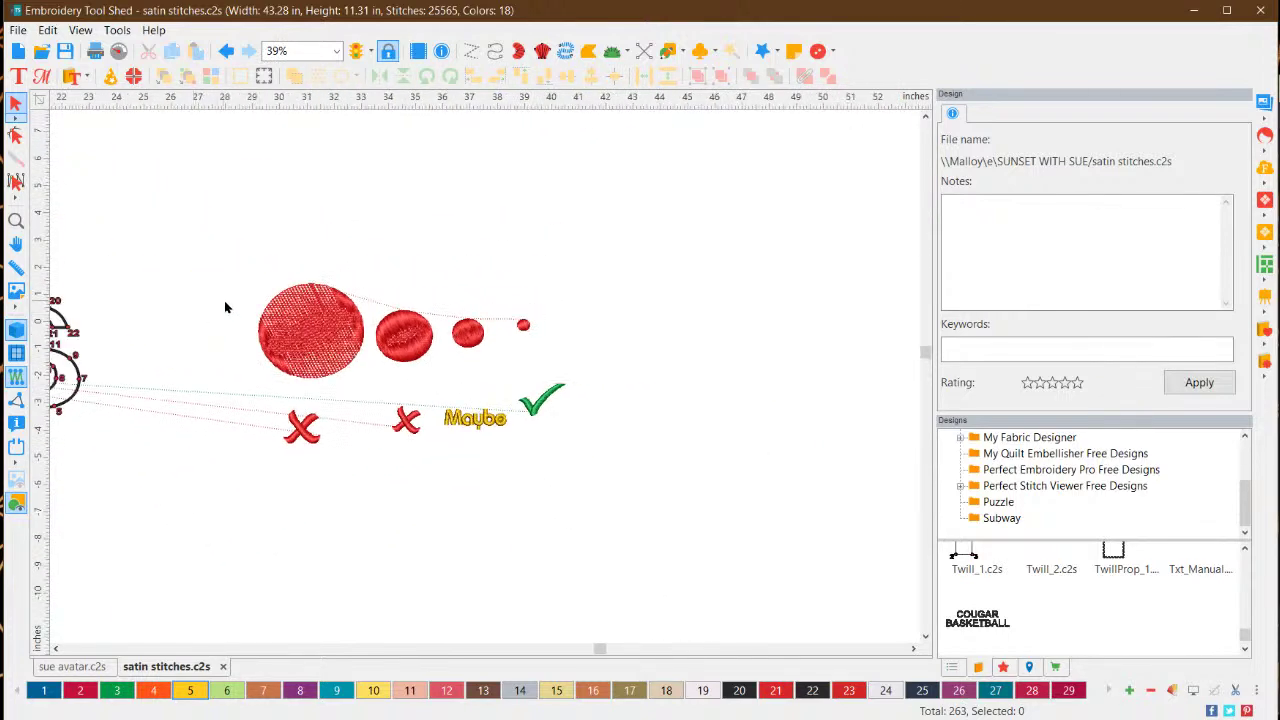
pyautogui.click(321, 322)
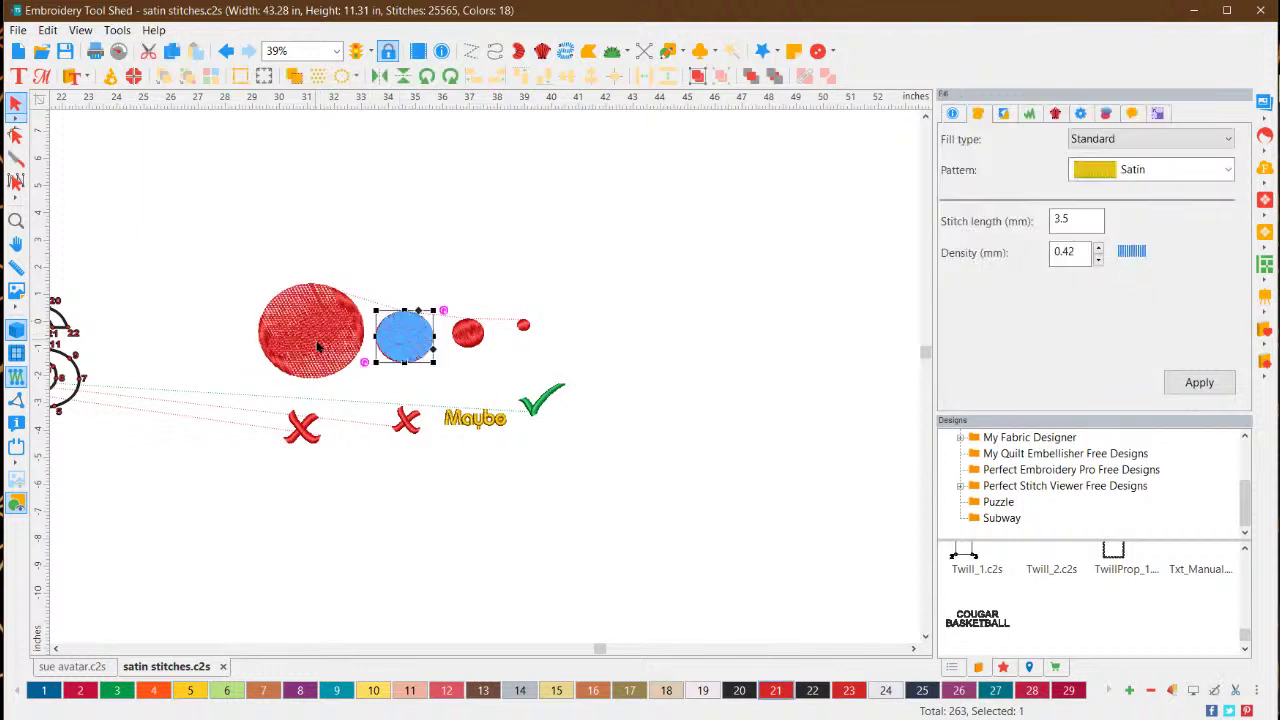
pyautogui.click(630, 402)
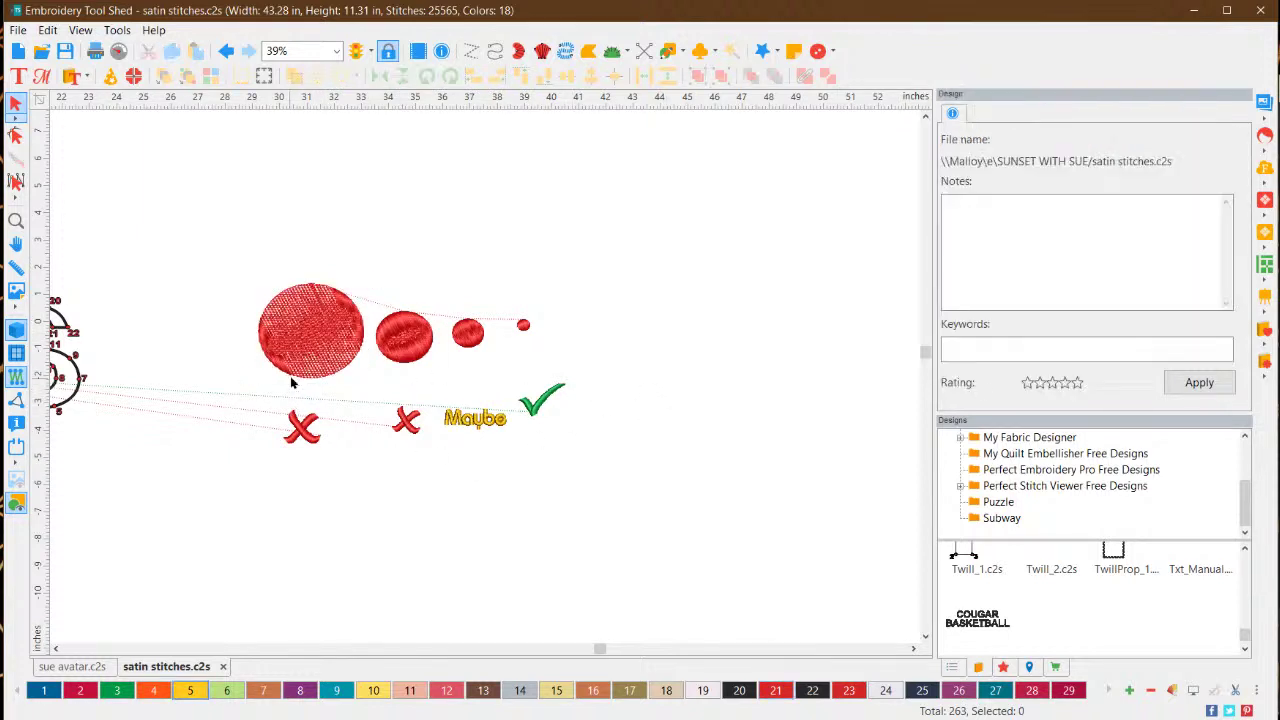
# Return to the S template numbered 1 to 22 and place a text object reading A in the empty space beside it
pyautogui.scroll(1, 292, 373)
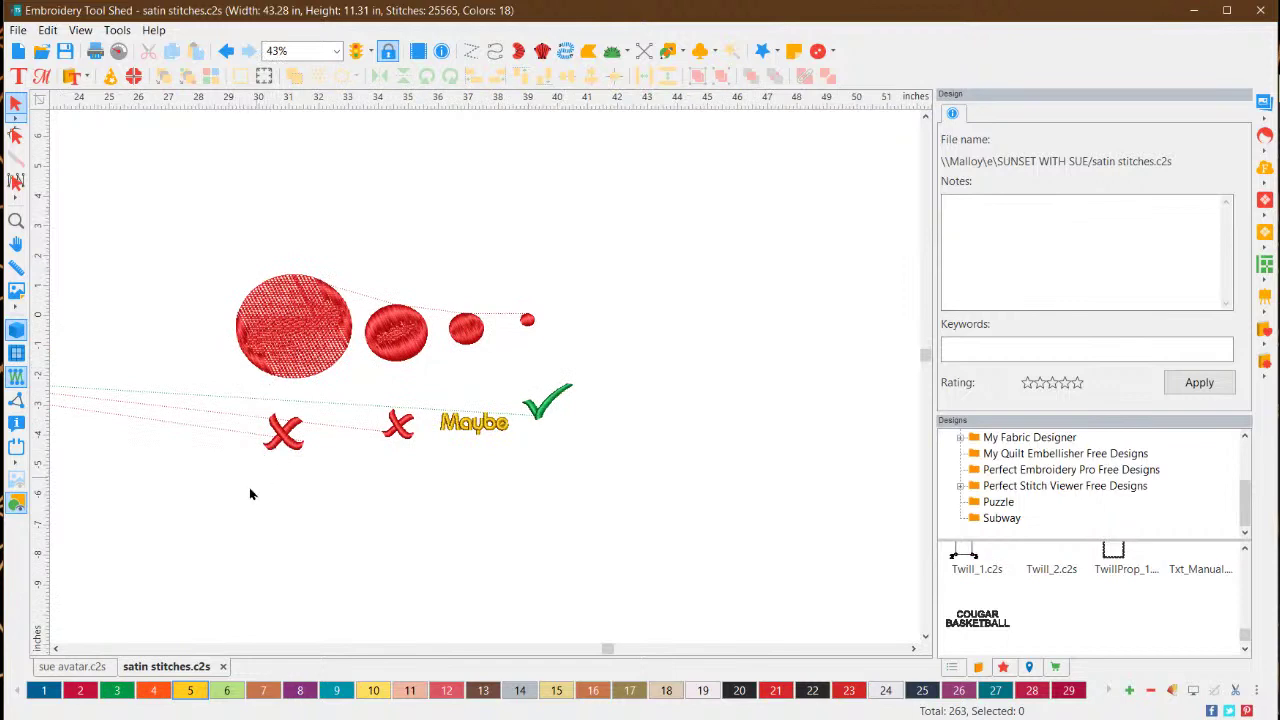
pyautogui.click(55, 648)
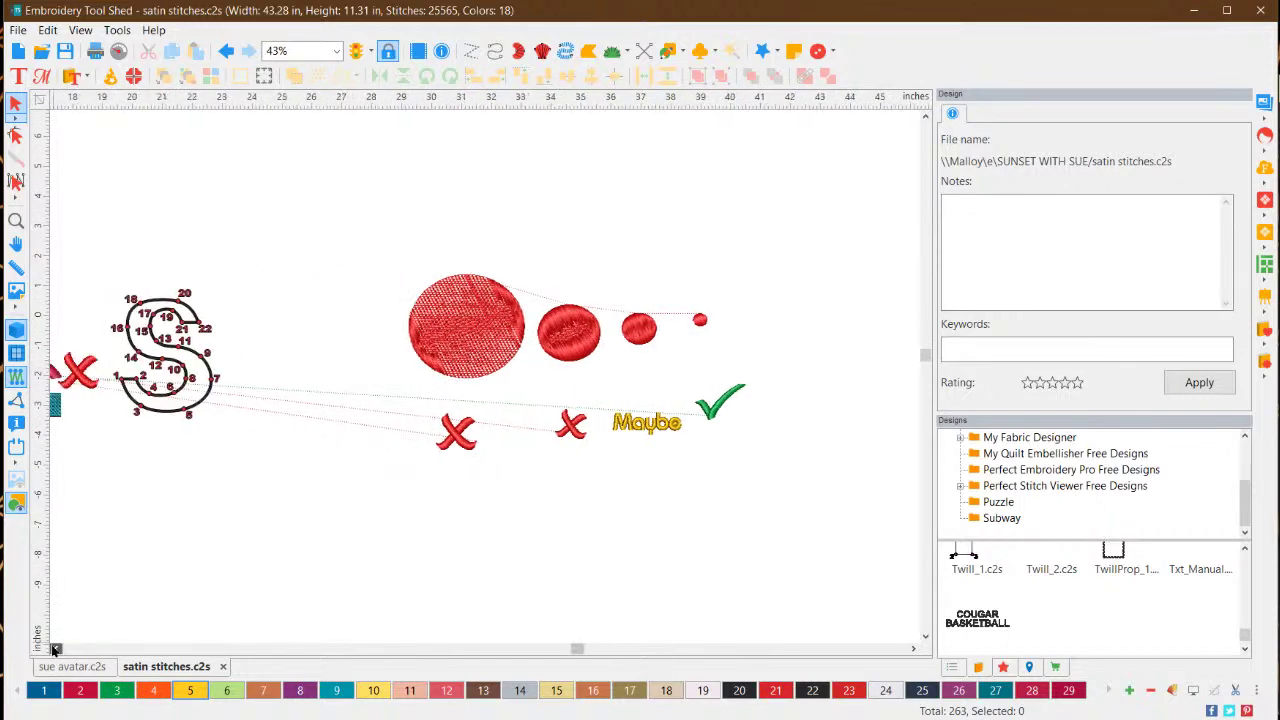
pyautogui.click(55, 648)
pyautogui.scroll(2, 362, 334)
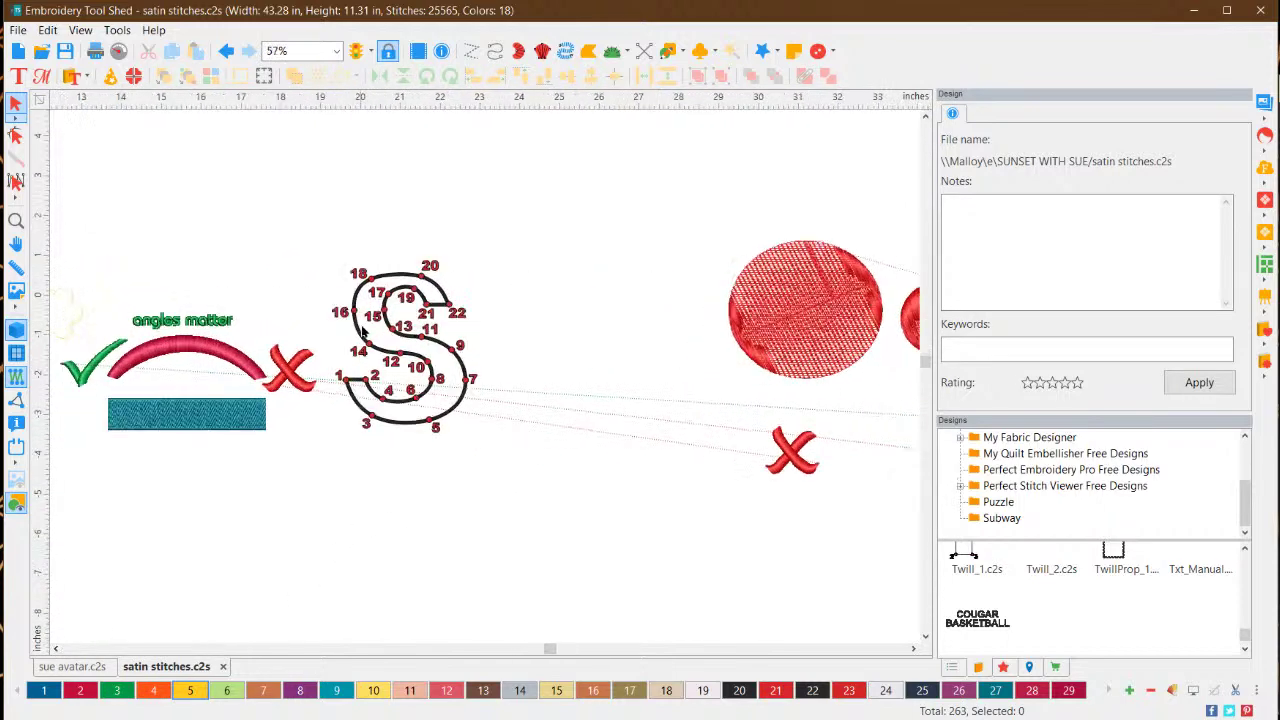
pyautogui.scroll(5, 296, 318)
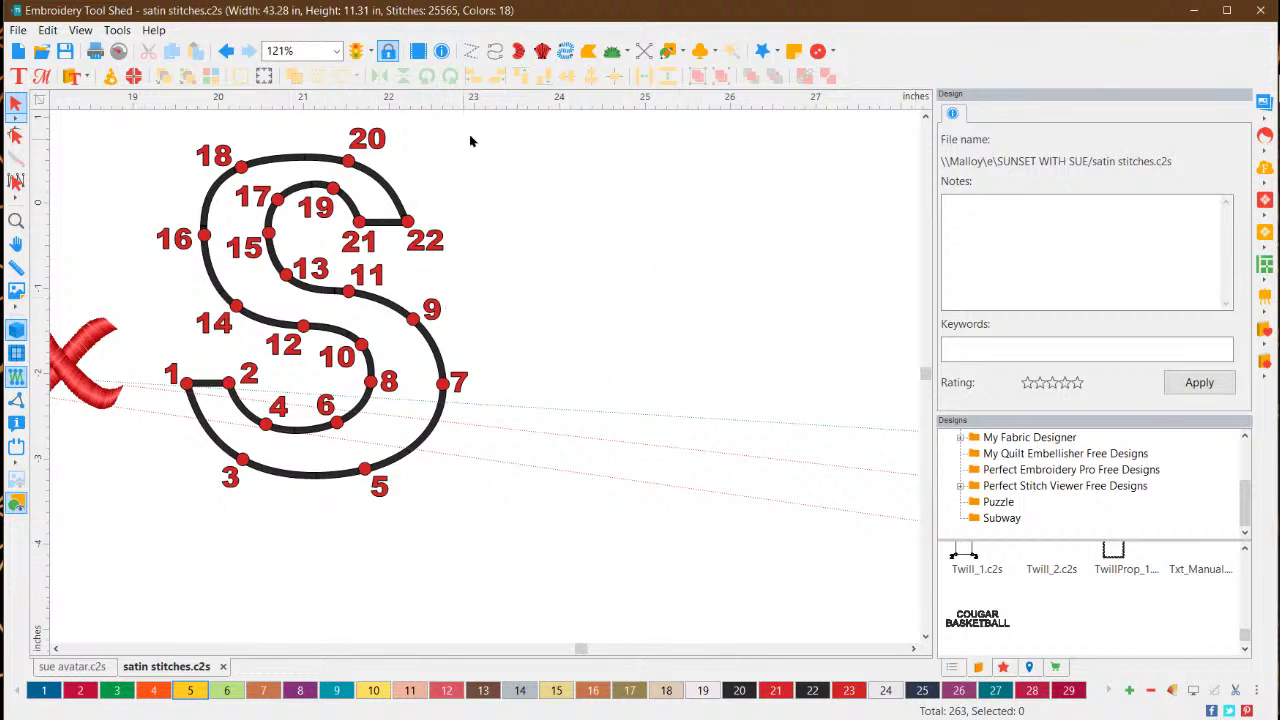
pyautogui.click(18, 76)
pyautogui.click(647, 222)
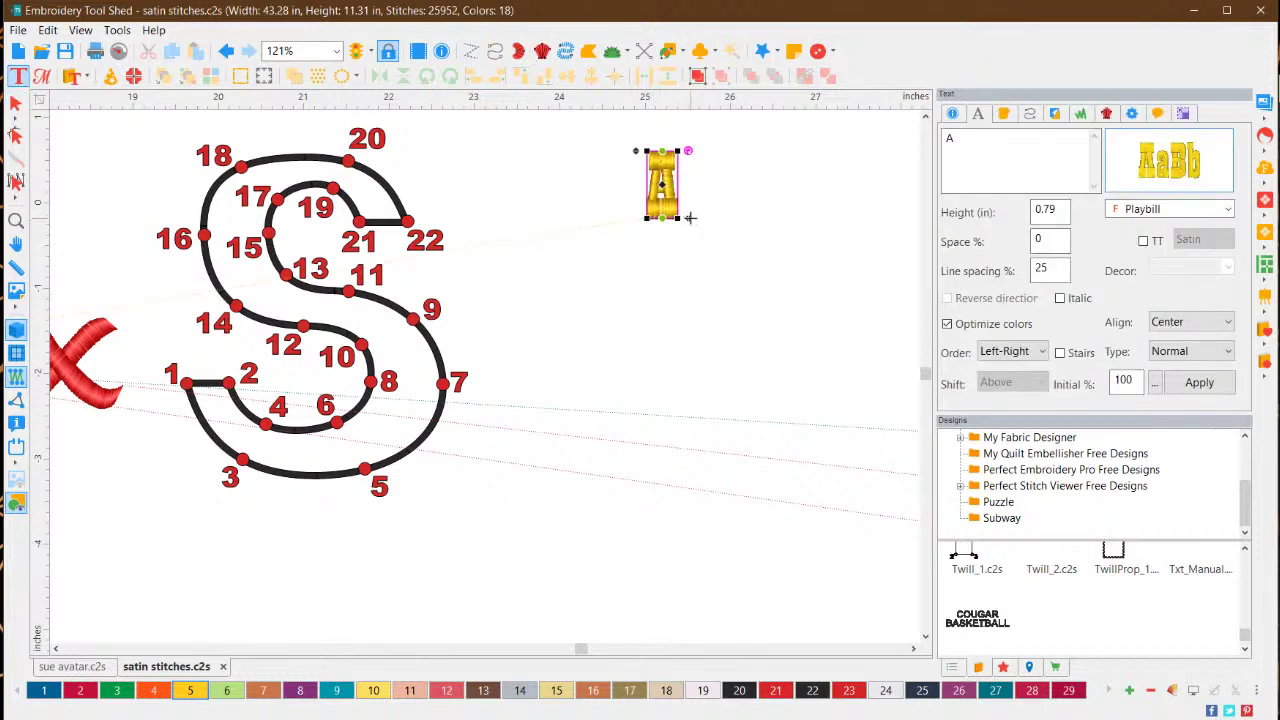
pyautogui.click(15, 103)
# Set the new letter's font to Dallas from the font catalog
pyautogui.click(1212, 209)
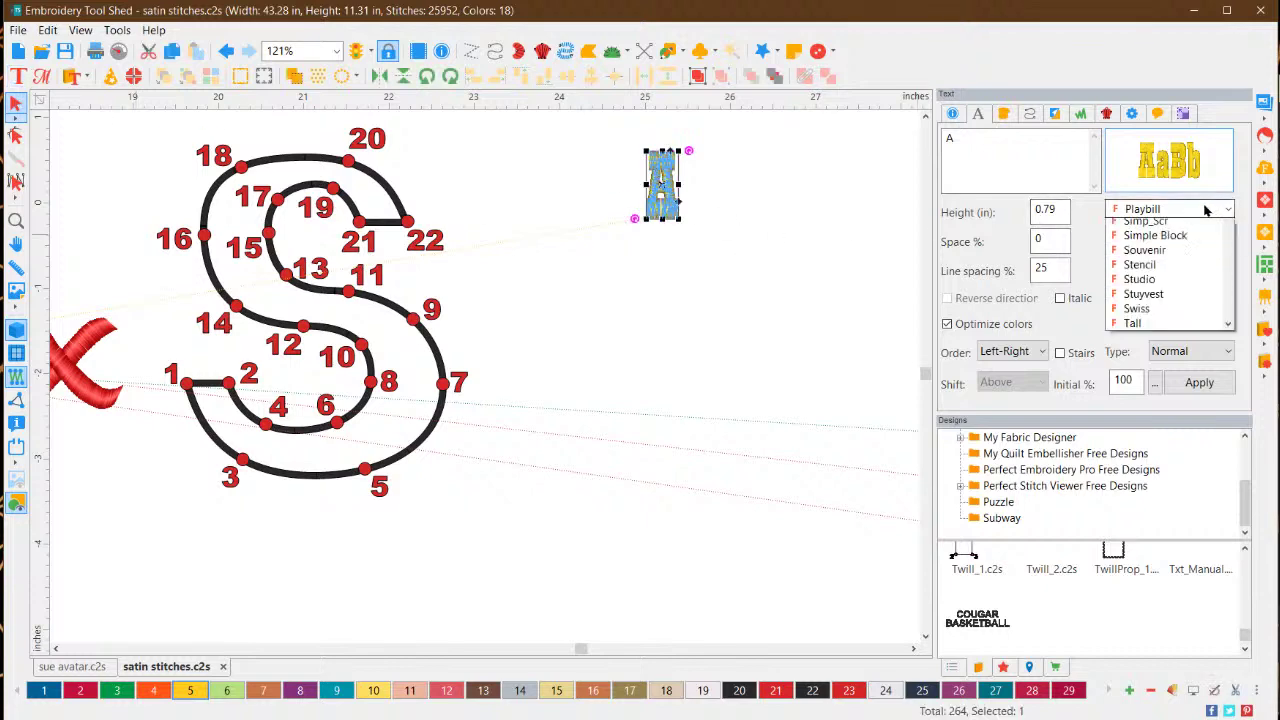
pyautogui.click(1181, 166)
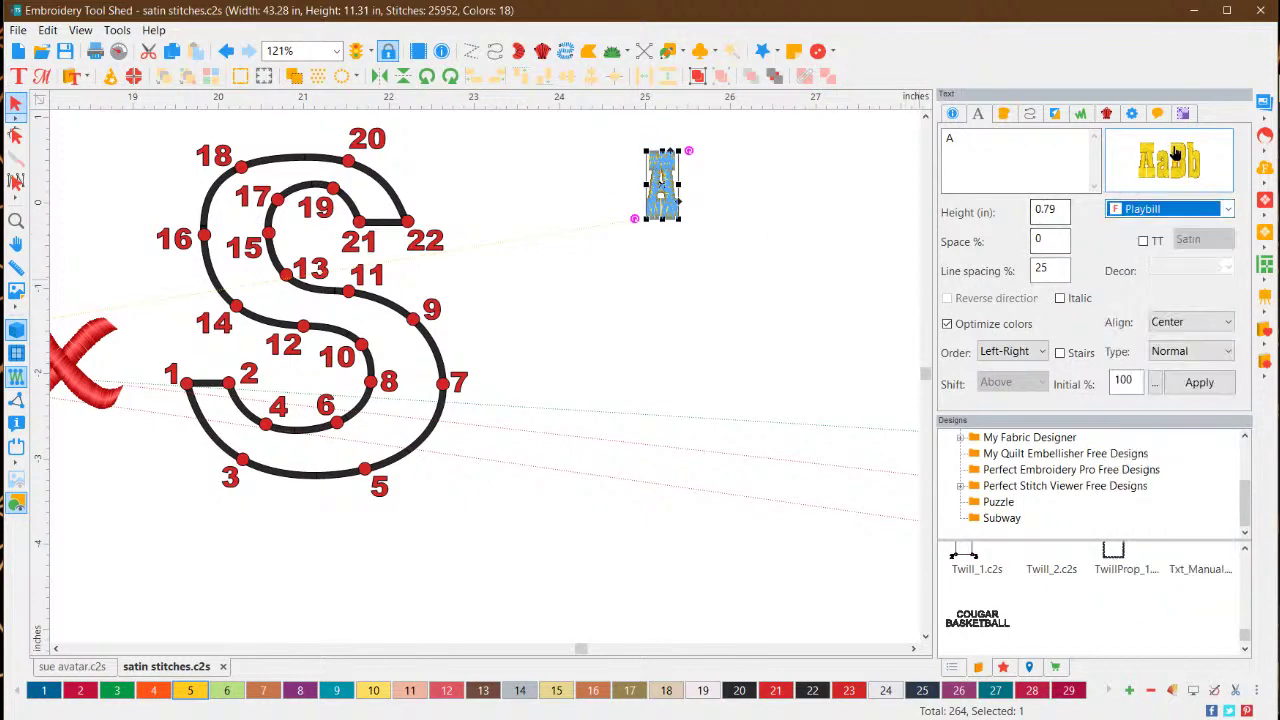
pyautogui.click(1172, 162)
pyautogui.scroll(5, 605, 370)
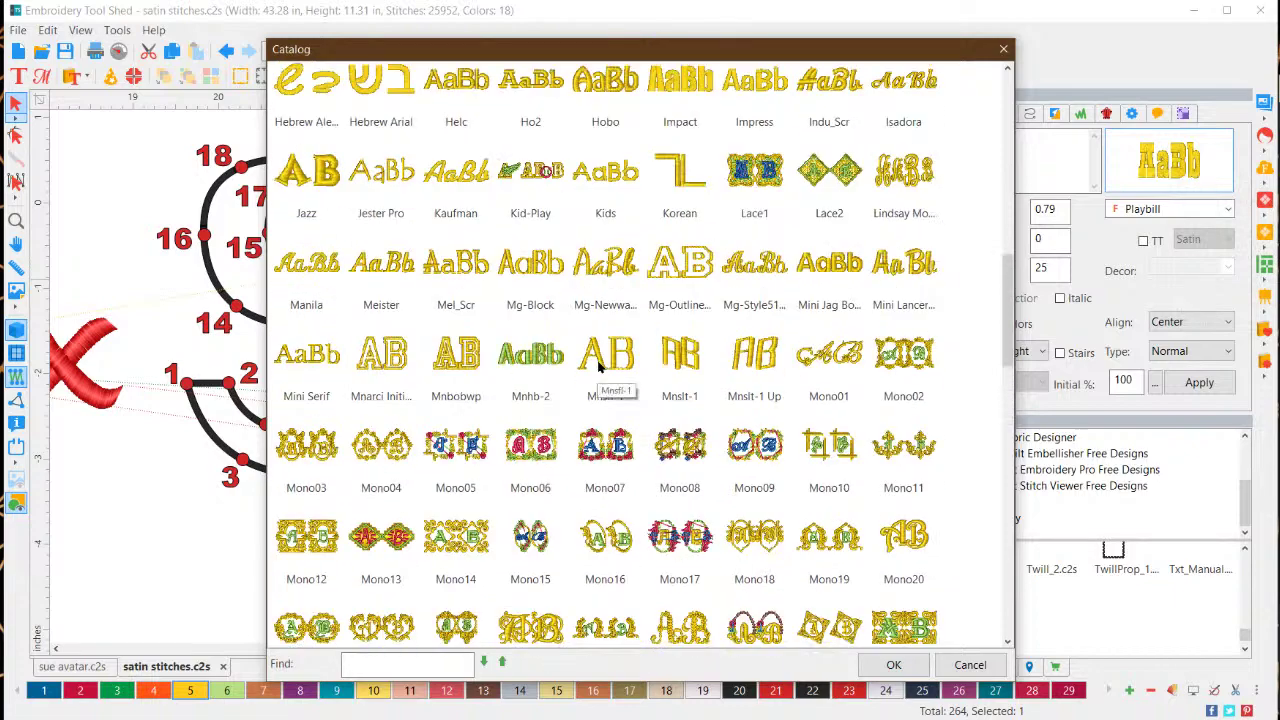
pyautogui.scroll(2, 598, 368)
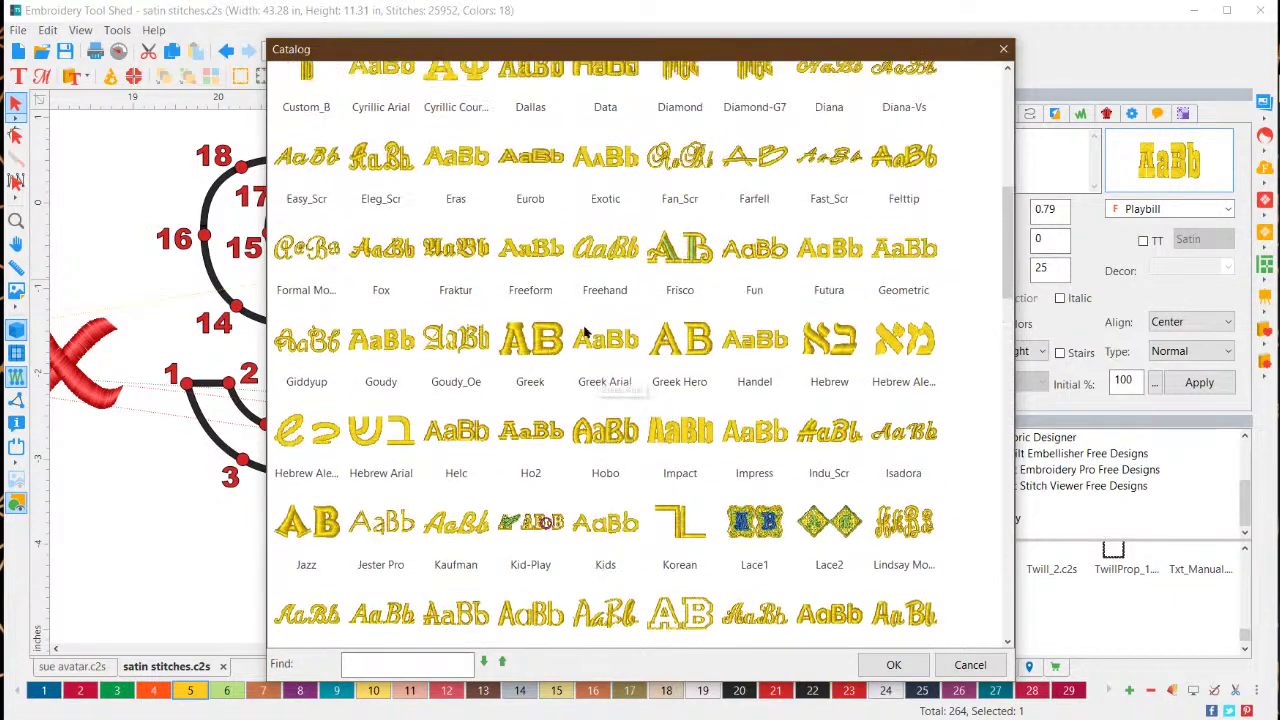
pyautogui.scroll(2, 570, 330)
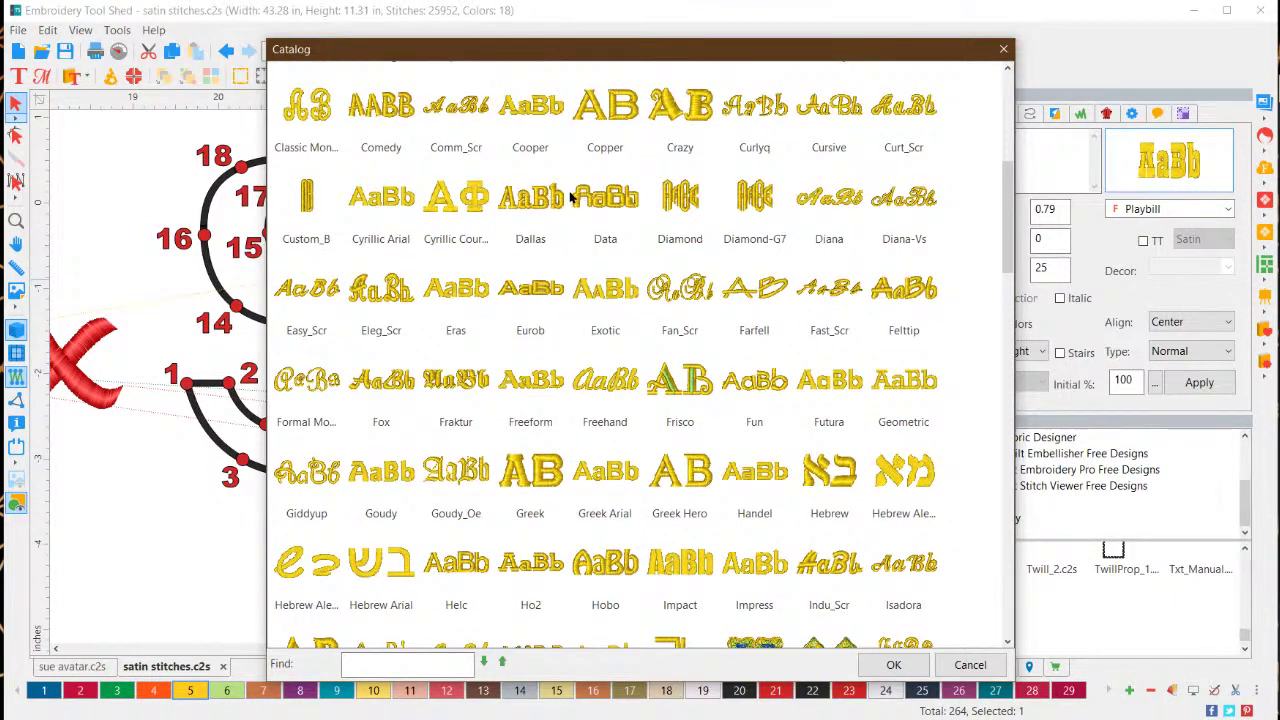
pyautogui.click(538, 206)
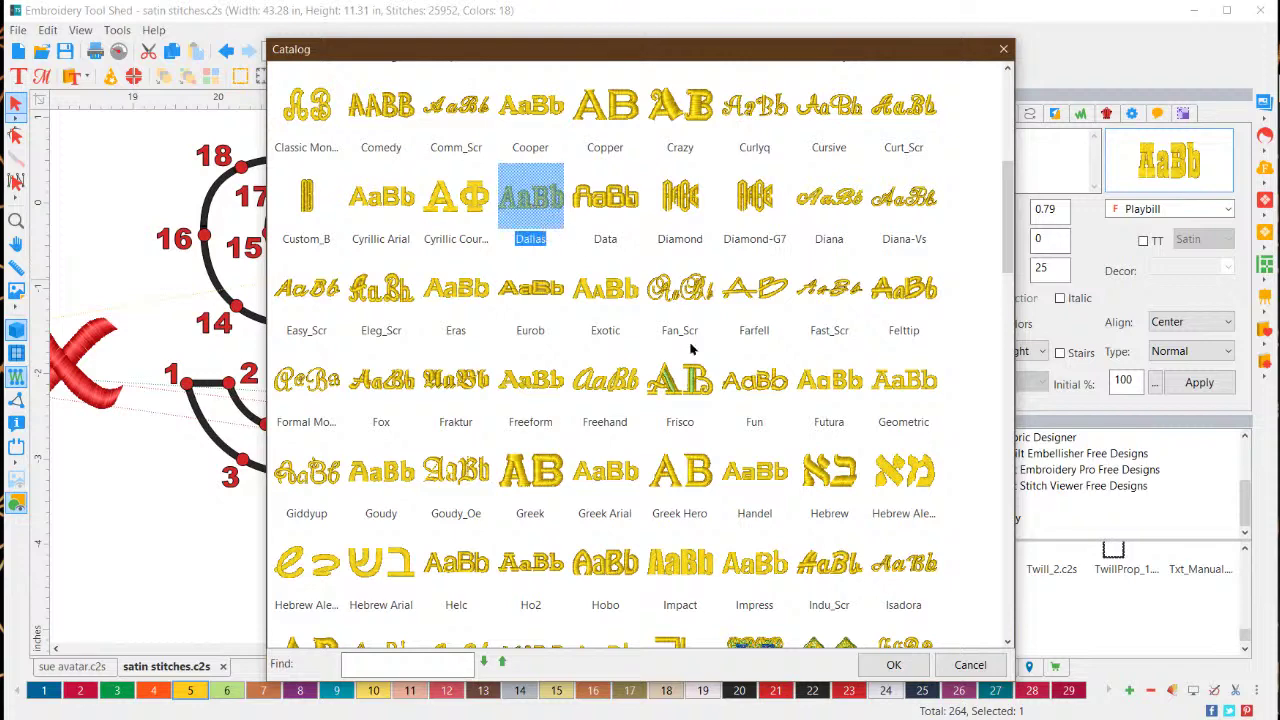
pyautogui.click(893, 664)
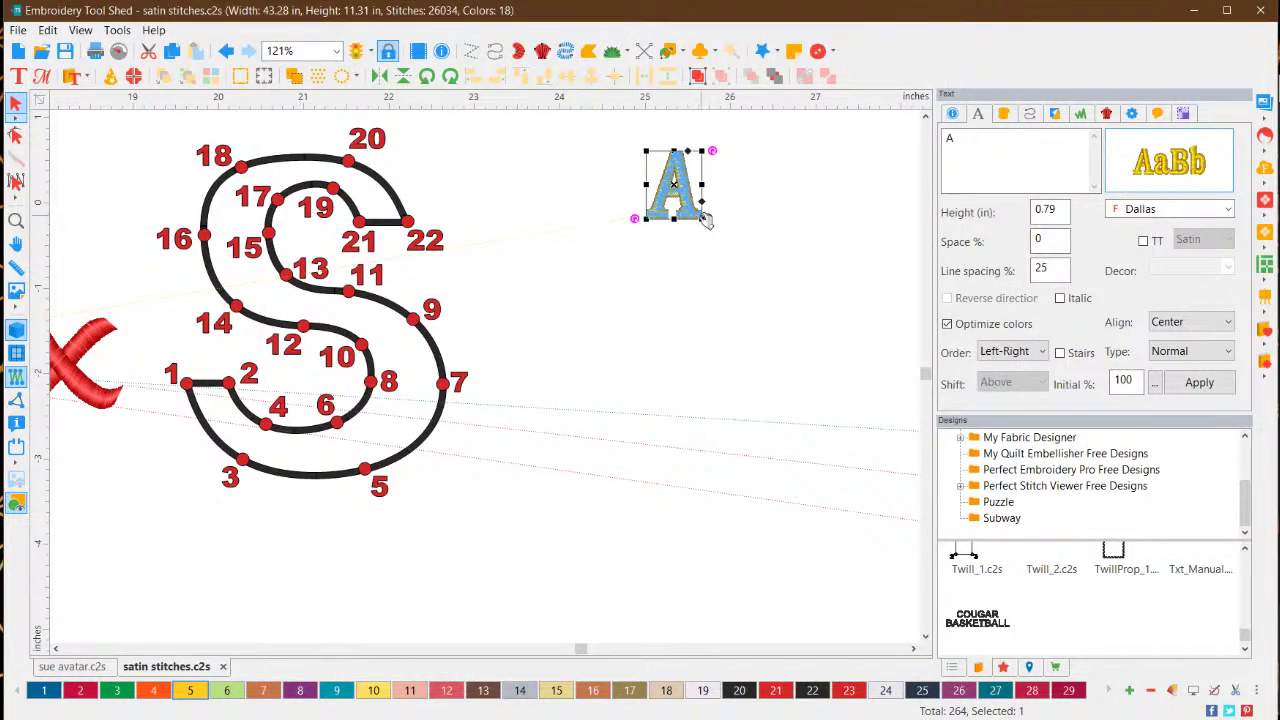
# Enlarge the letter A to about 1.7 inches tall, replace its text with s, and leave it deselected
pyautogui.moveTo(706, 224); pyautogui.dragTo(792, 263)
pyautogui.click(981, 160)
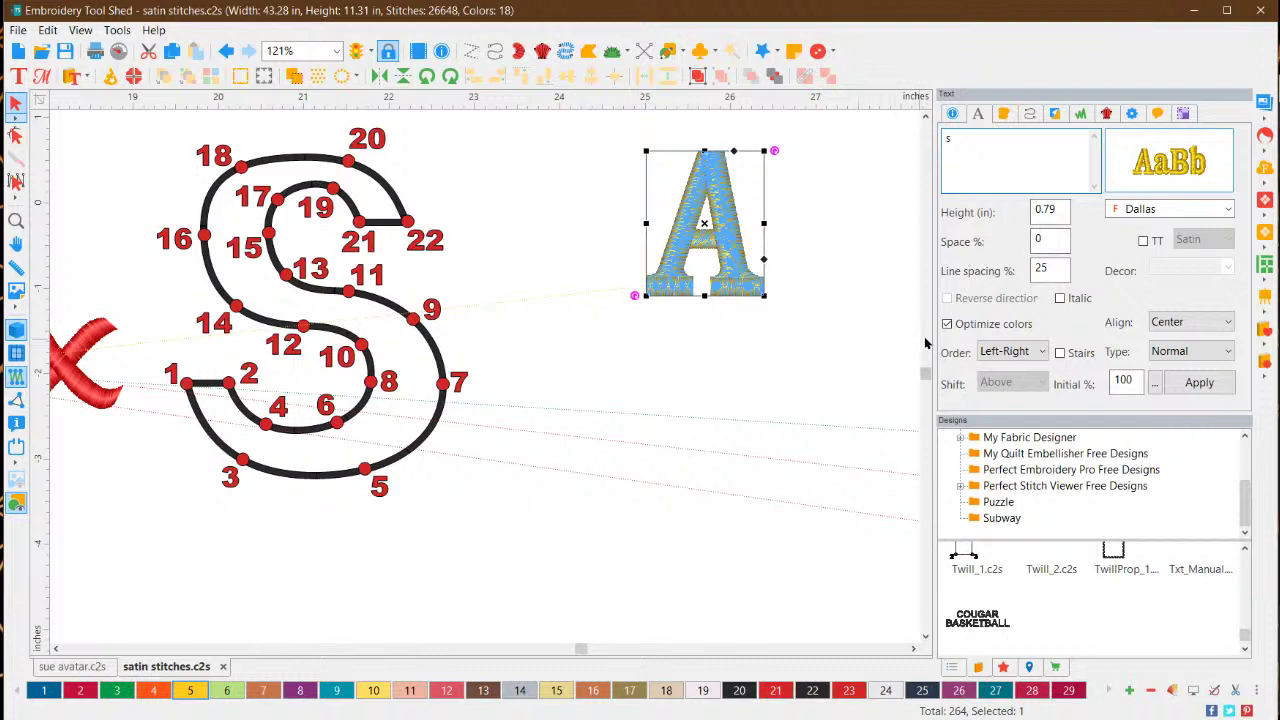
pyautogui.press('Return')
pyautogui.click(1199, 382)
pyautogui.click(794, 338)
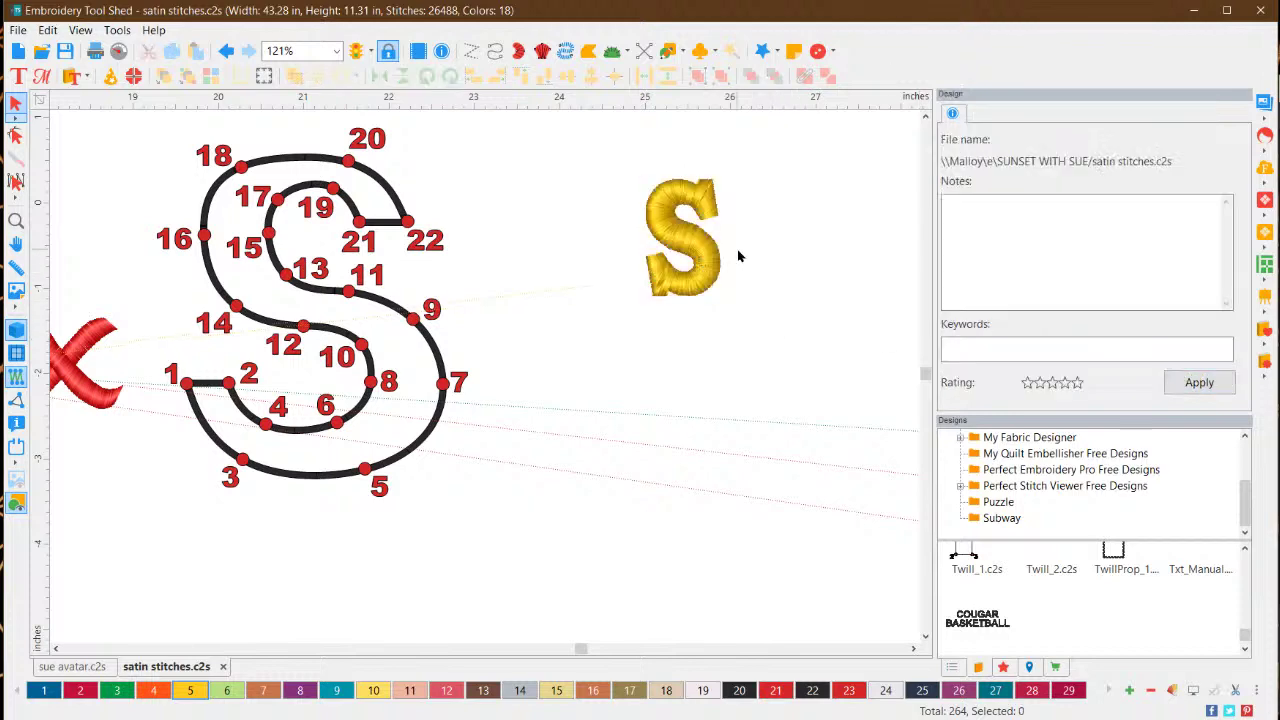
# Set the yellow s lettering's font to Bauhaus from the font catalog
pyautogui.click(712, 255)
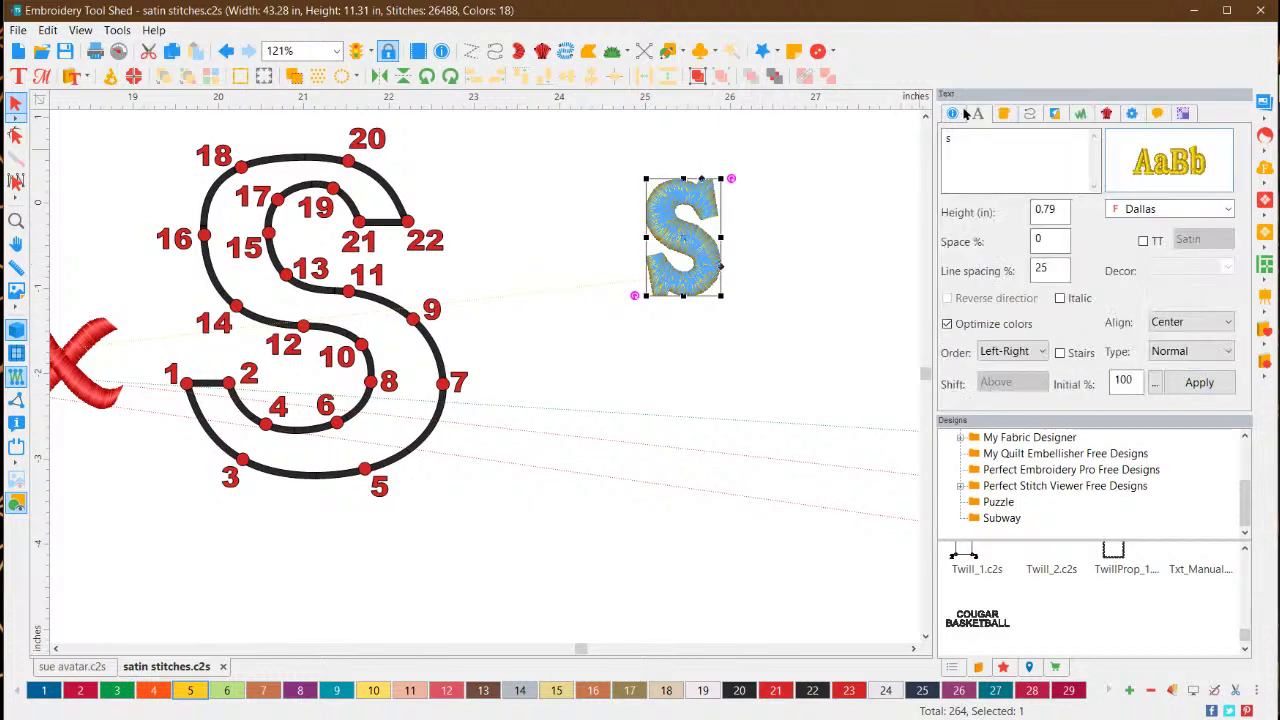
pyautogui.click(1120, 165)
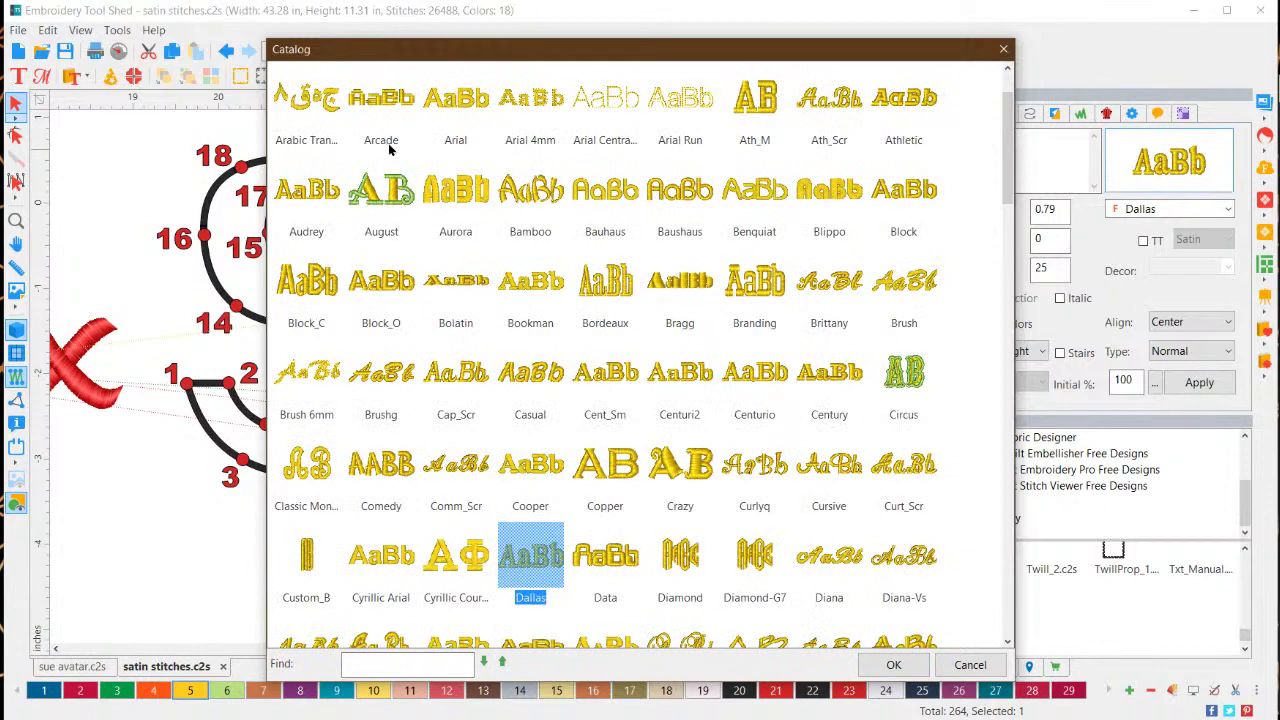
pyautogui.click(596, 188)
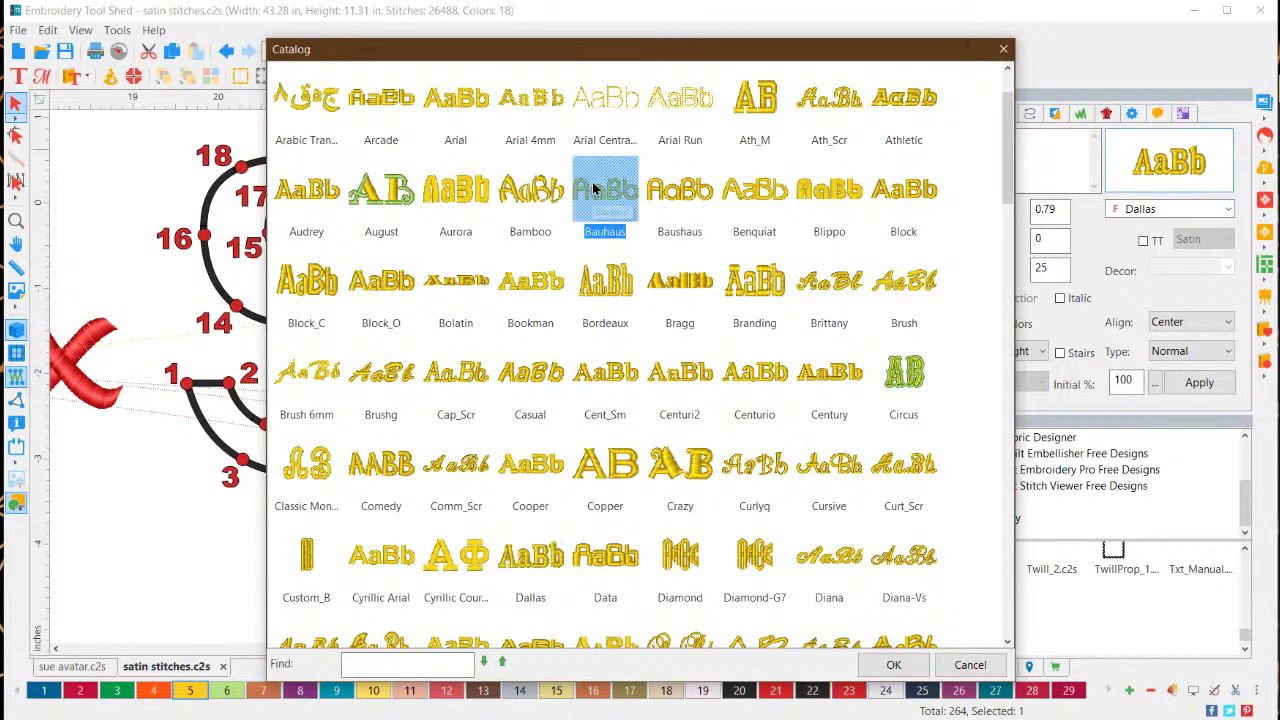
pyautogui.click(893, 665)
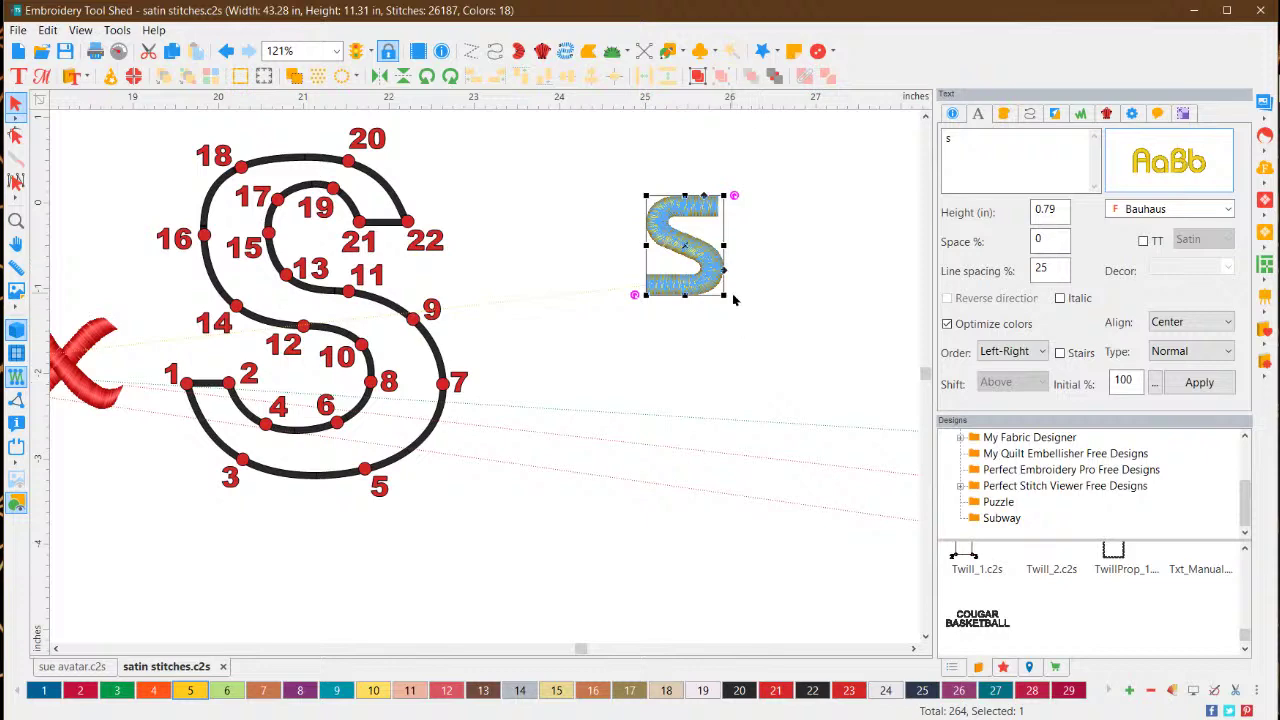
# Move the yellow s about 0.75 inch toward the numbered S template and about 0.75 inch down
pyautogui.click(783, 309)
pyautogui.click(718, 262)
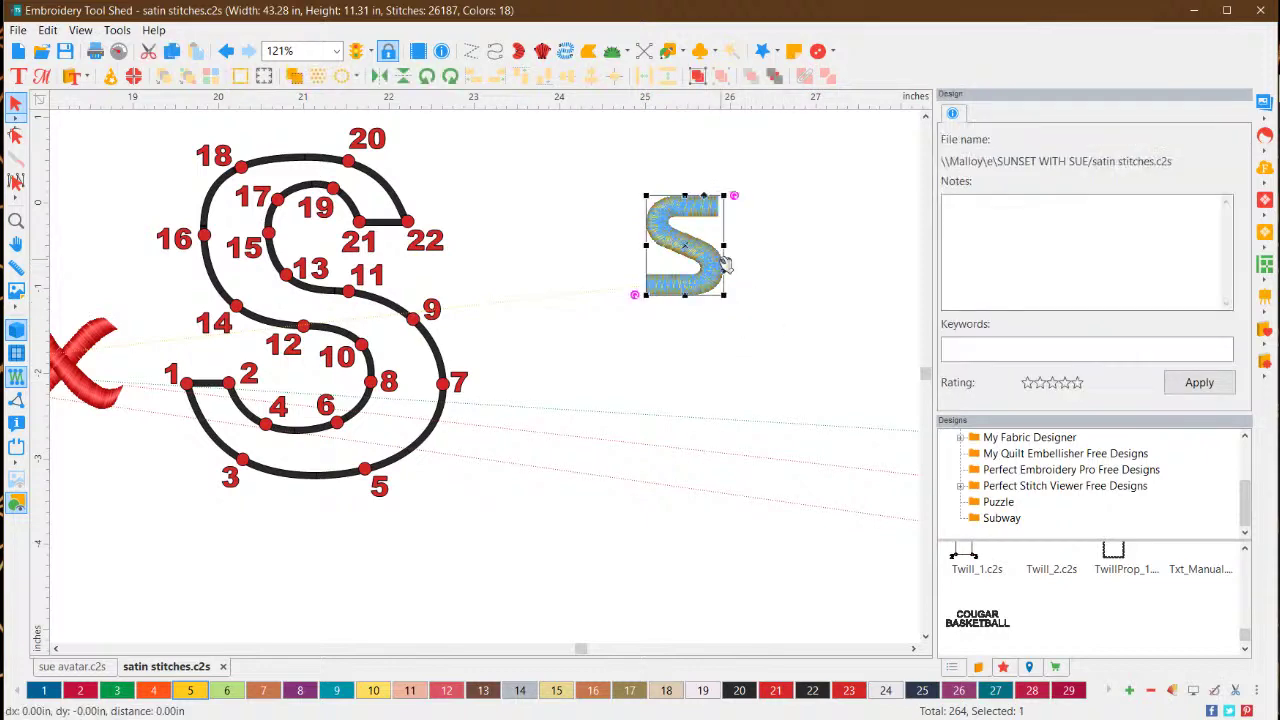
pyautogui.scroll(1, 787, 270)
pyautogui.moveTo(767, 244); pyautogui.dragTo(700, 334)
pyautogui.click(774, 352)
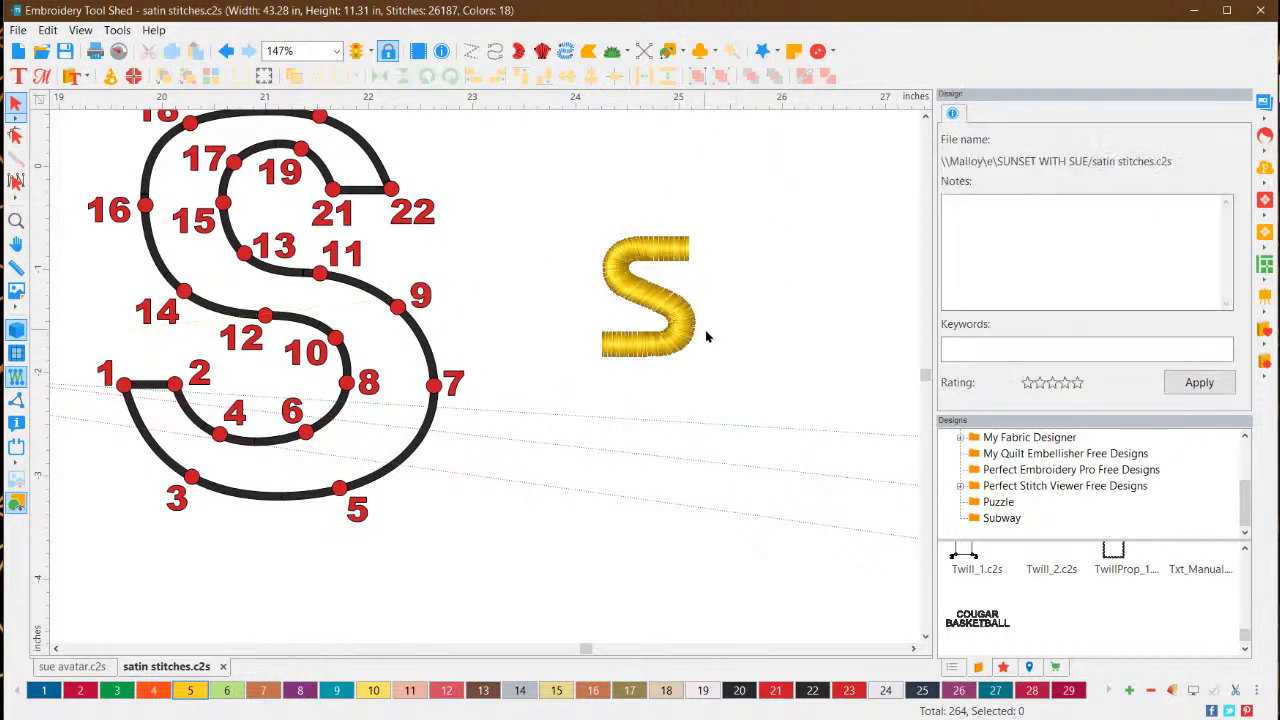
# Nudge the yellow s slightly closer to the numbered S template and lower, leave it deselected, and compare the two shapes
pyautogui.scroll(1, 700, 340)
pyautogui.scroll(3, 707, 333)
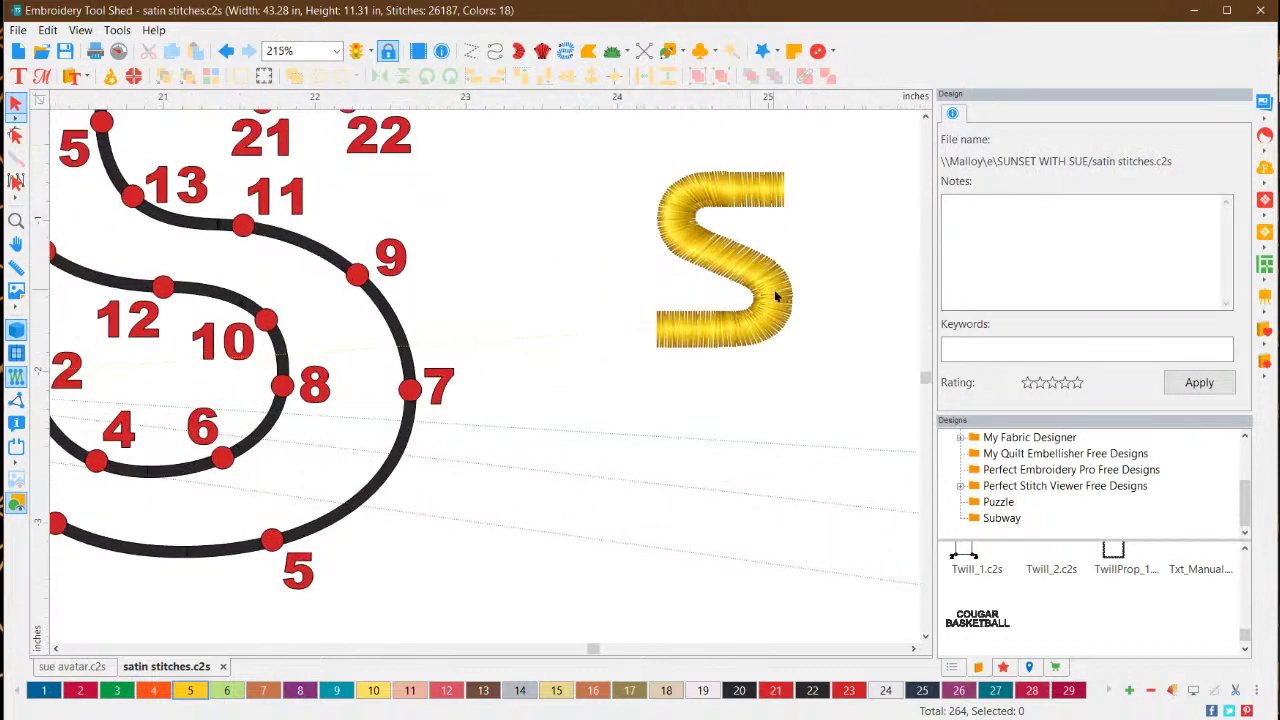
pyautogui.moveTo(778, 296); pyautogui.dragTo(740, 305)
pyautogui.click(816, 338)
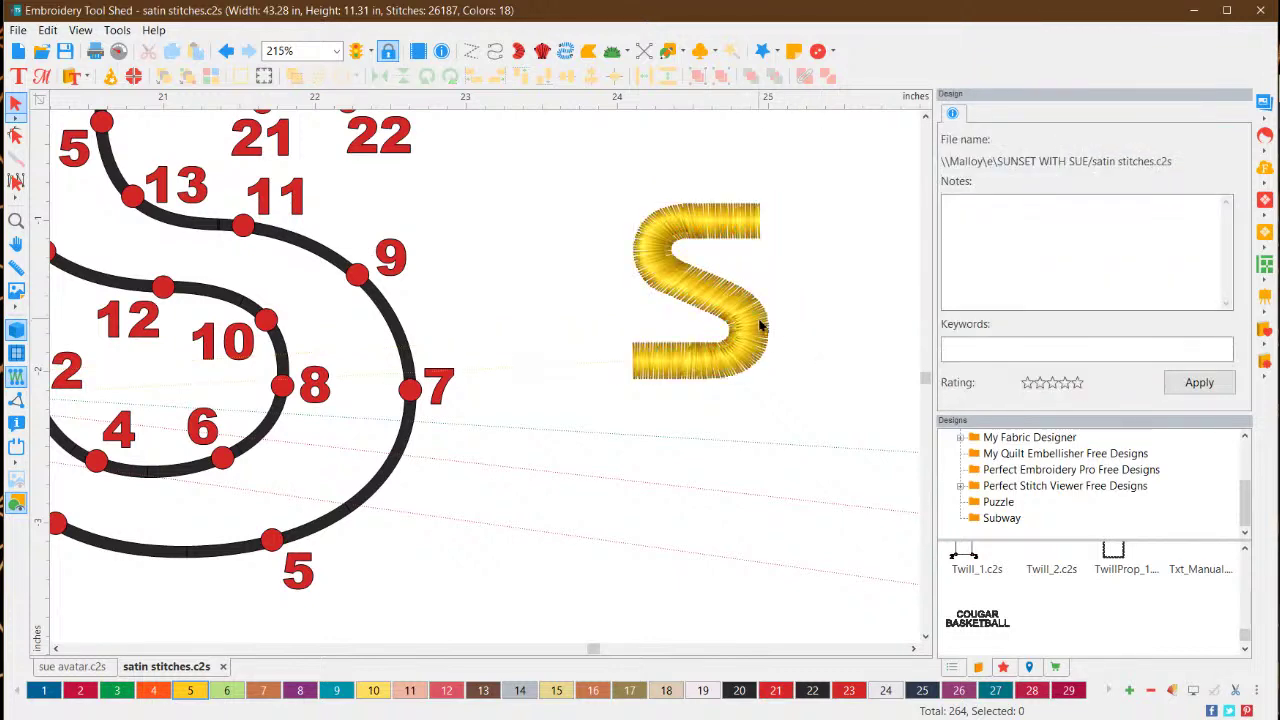
pyautogui.hotkey('ctrl', 'z')
pyautogui.click(815, 355)
pyautogui.scroll(-4, 325, 346)
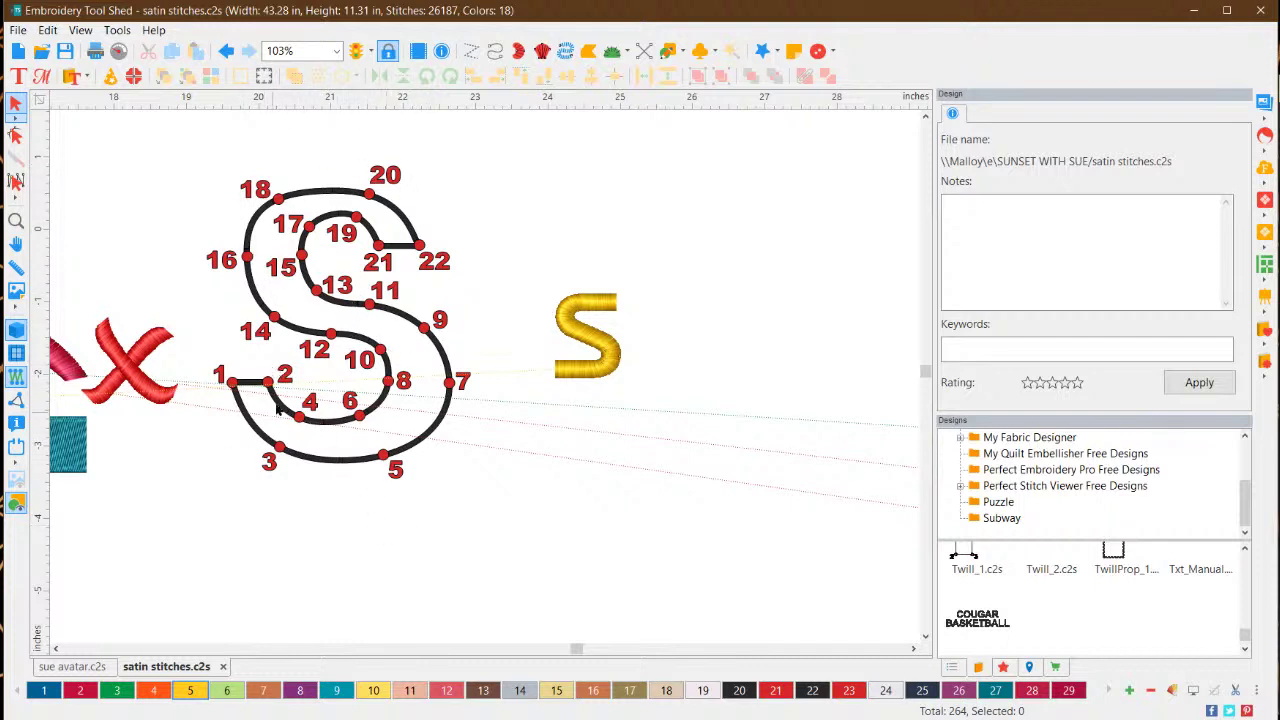
pyautogui.scroll(-5, 180, 450)
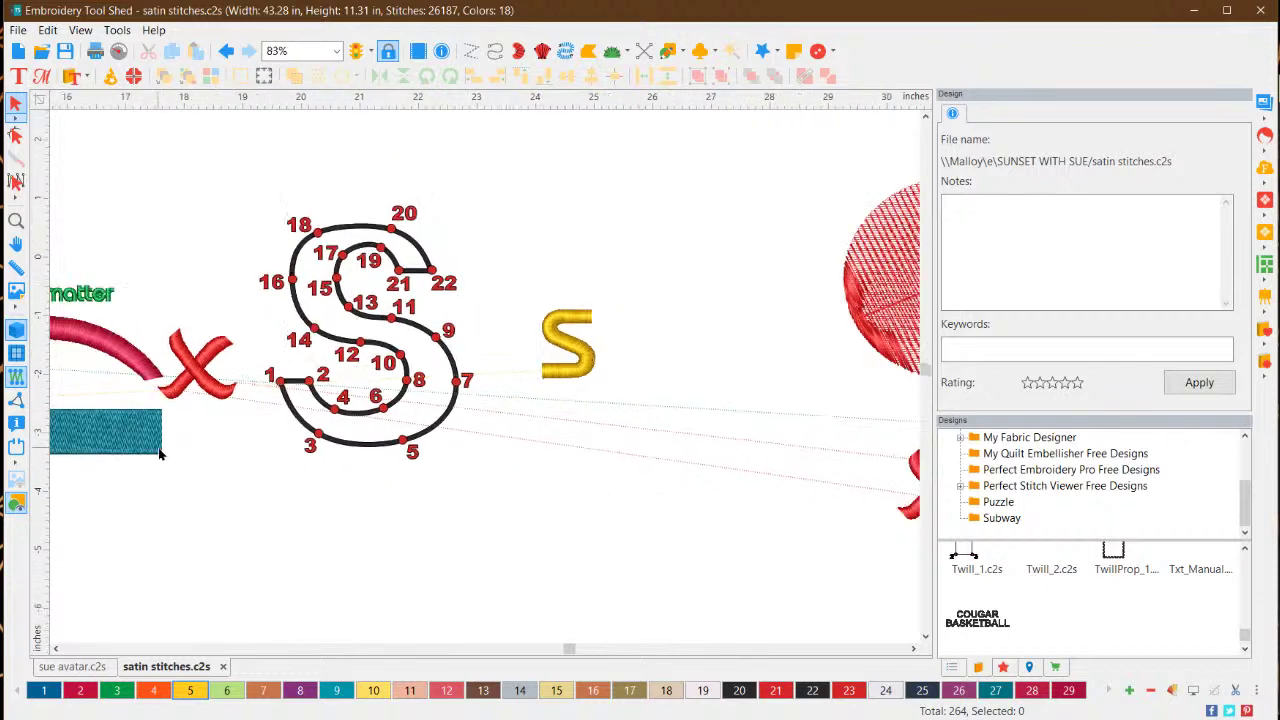
# Examine the order of the numbered points around the S template's curves and compare it with the yellow s
pyautogui.scroll(-2, 134, 444)
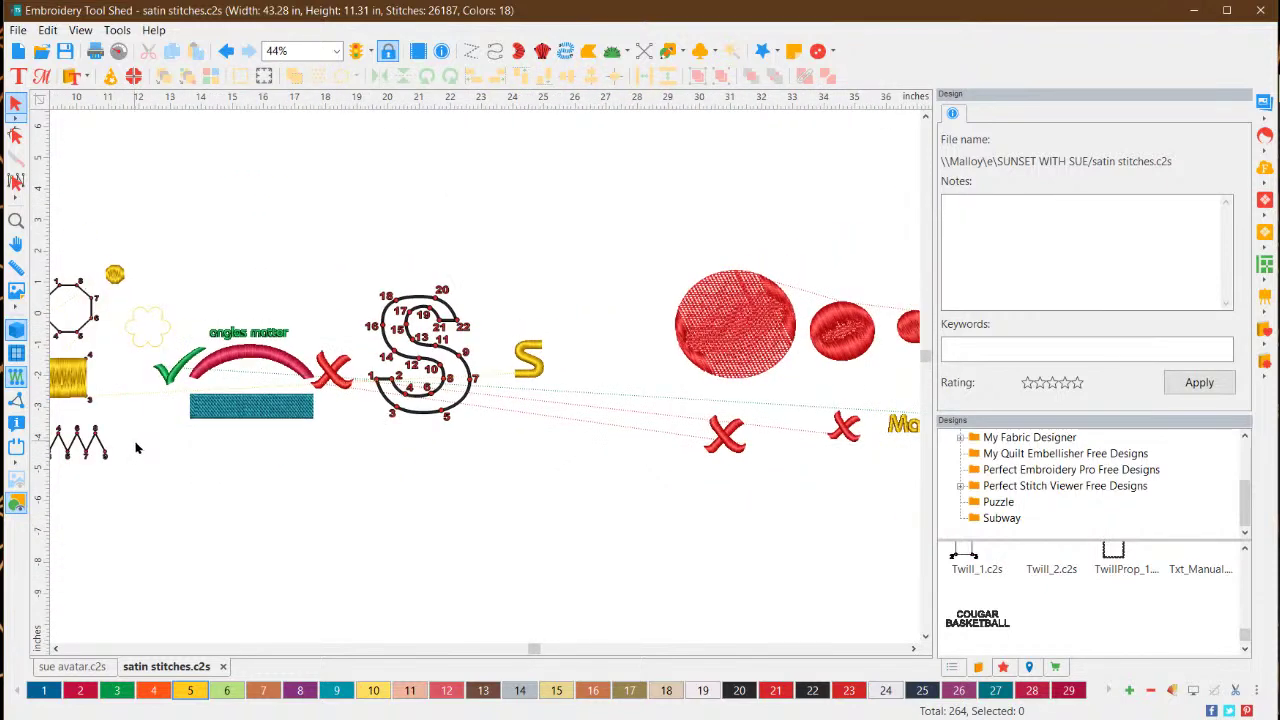
pyautogui.scroll(4, 184, 430)
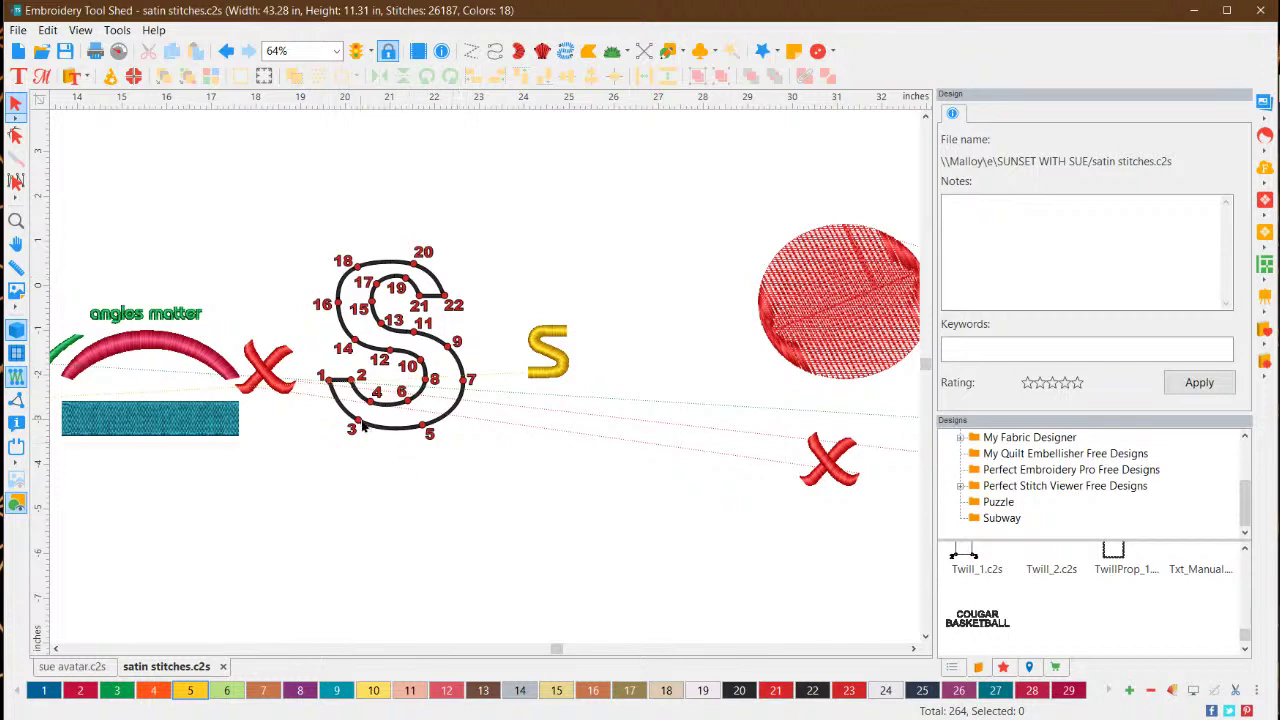
pyautogui.scroll(4, 370, 400)
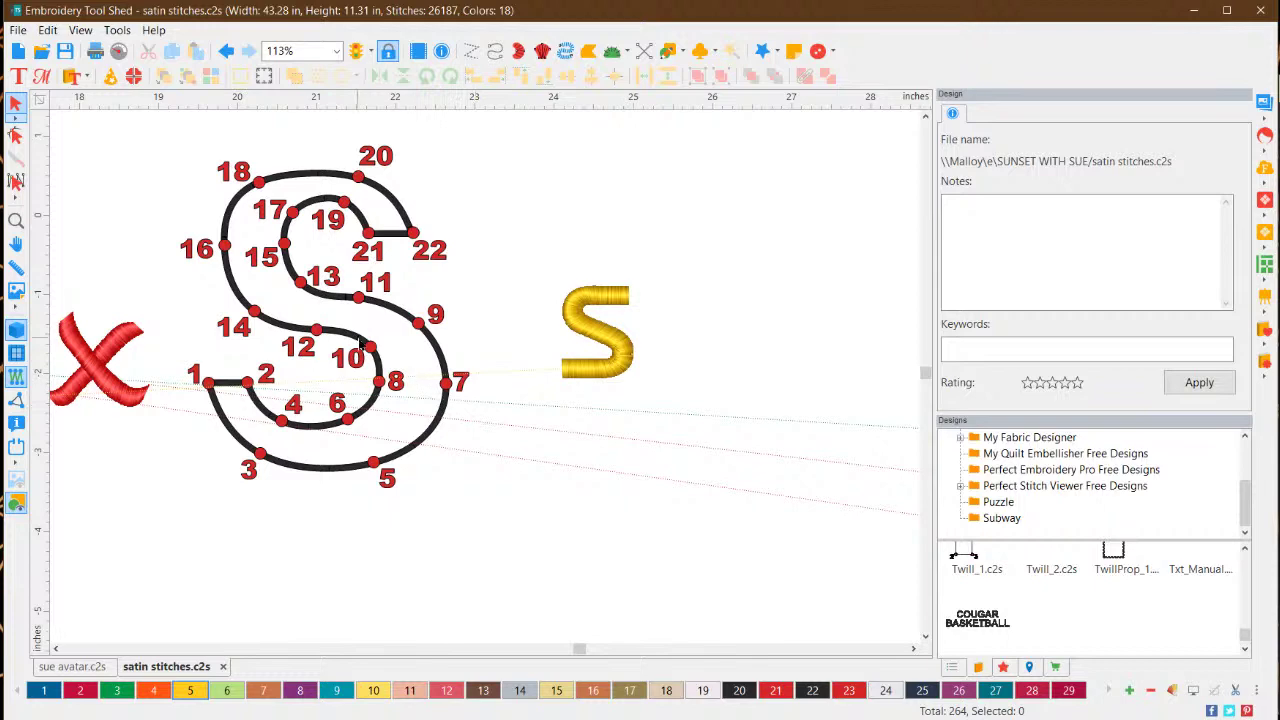
pyautogui.scroll(-1, 307, 337)
pyautogui.scroll(-4, 307, 337)
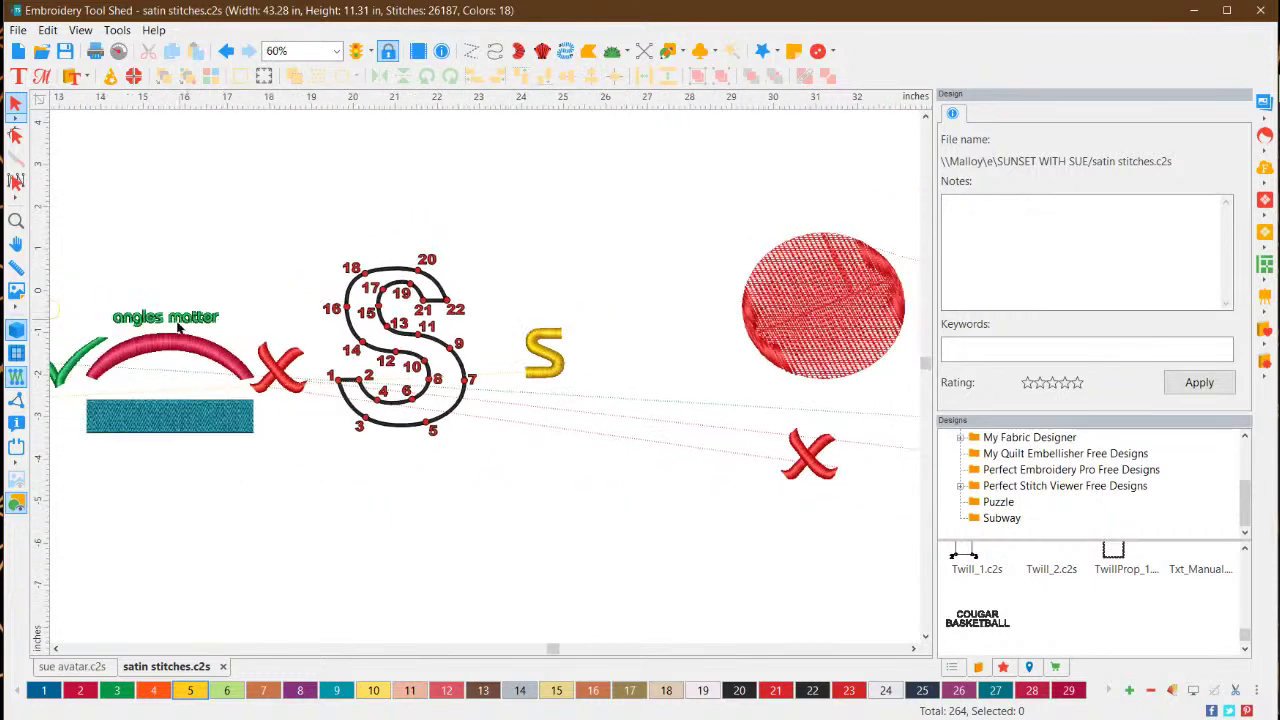
# Move the yellow flower outline about 0.7 inch right and about 2.75 inches up, above the "angles matter" samples
pyautogui.scroll(-1, 136, 361)
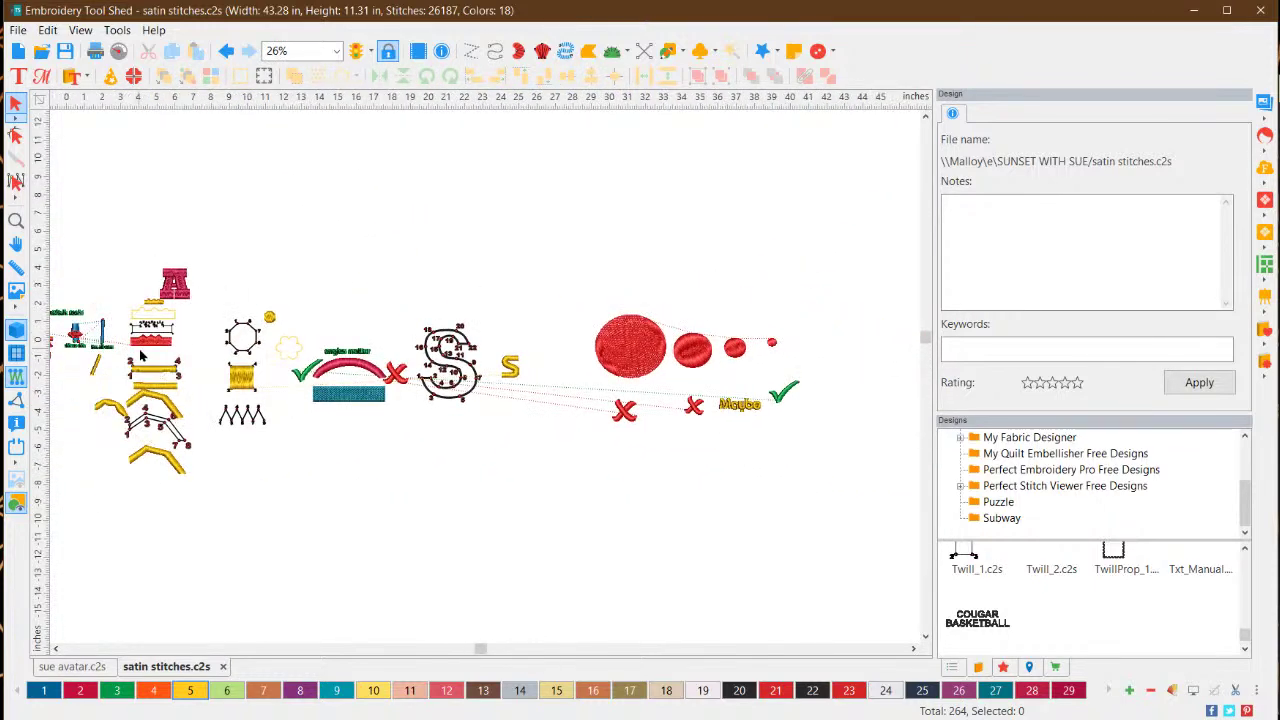
pyautogui.click(56, 648)
pyautogui.click(56, 648)
pyautogui.click(56, 648)
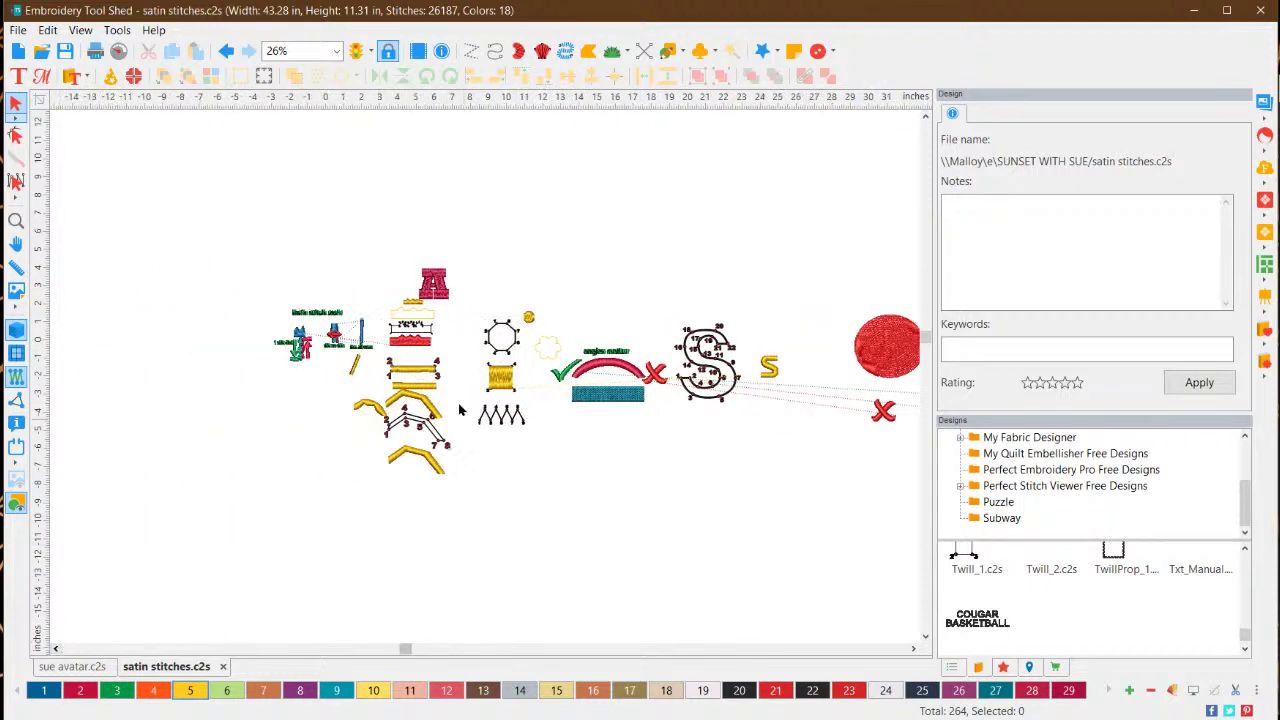
pyautogui.scroll(3, 313, 343)
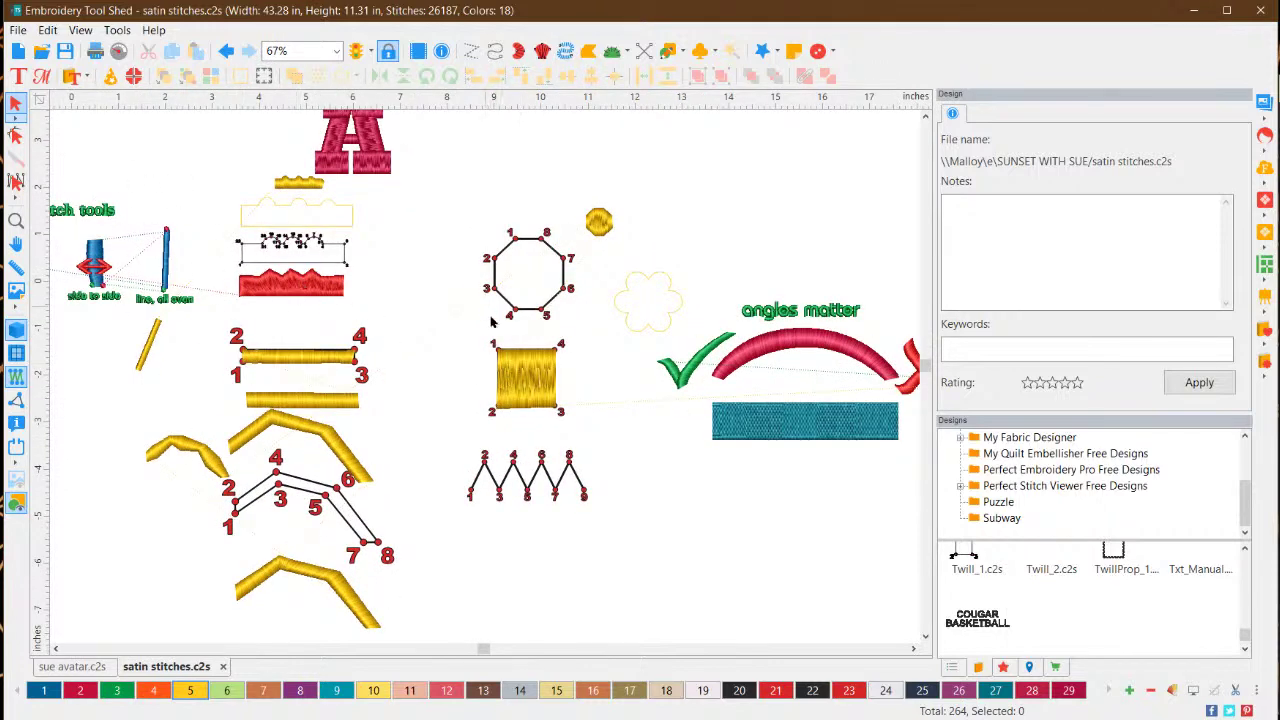
pyautogui.click(657, 279)
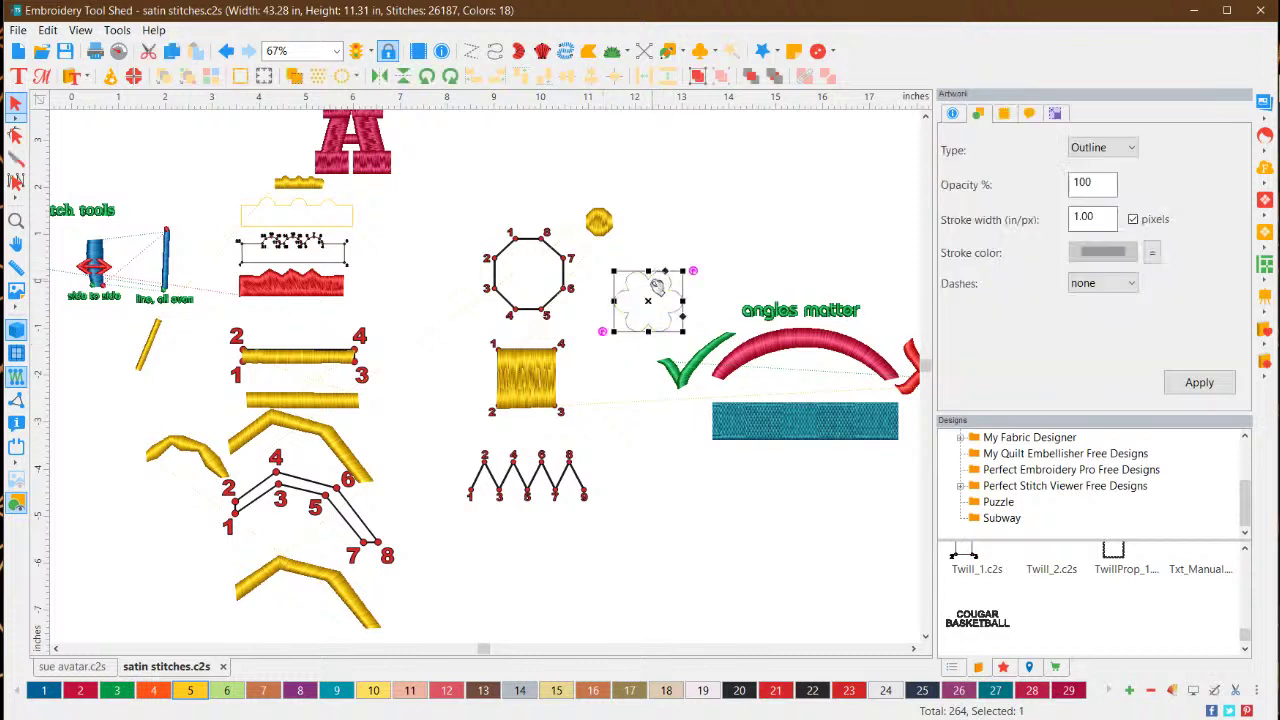
pyautogui.moveTo(660, 300); pyautogui.dragTo(688, 183)
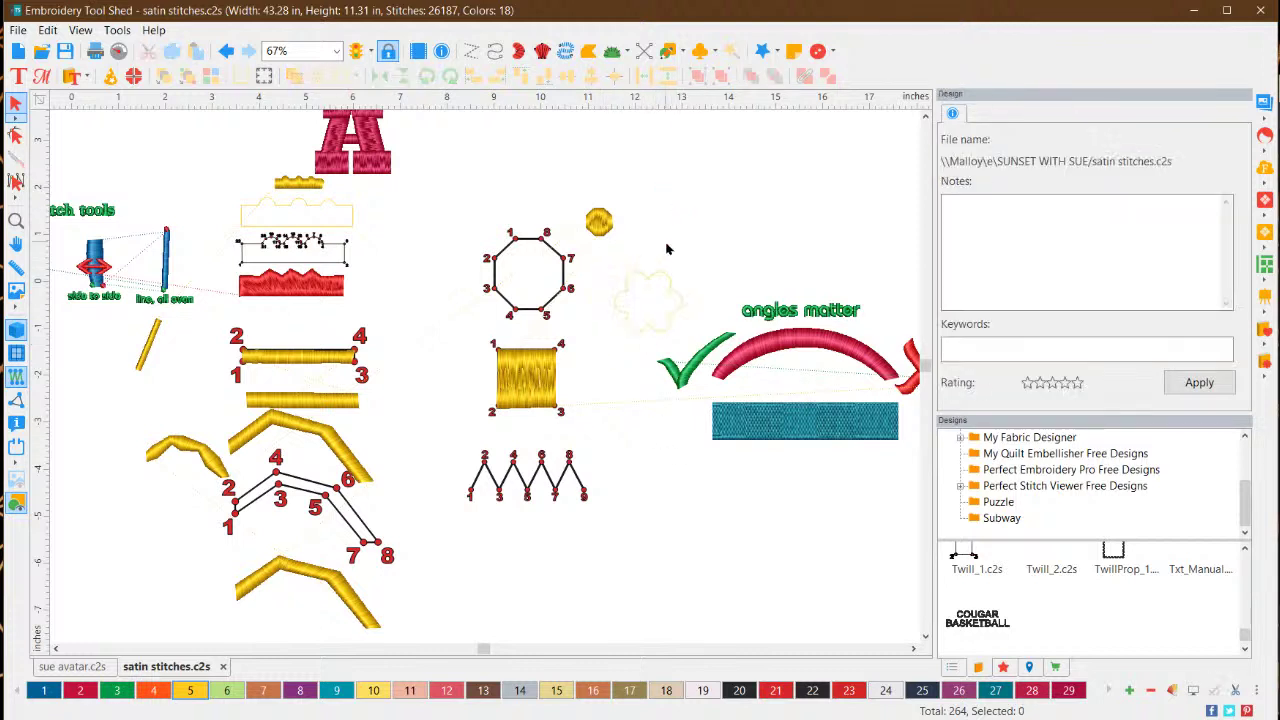
pyautogui.click(660, 278)
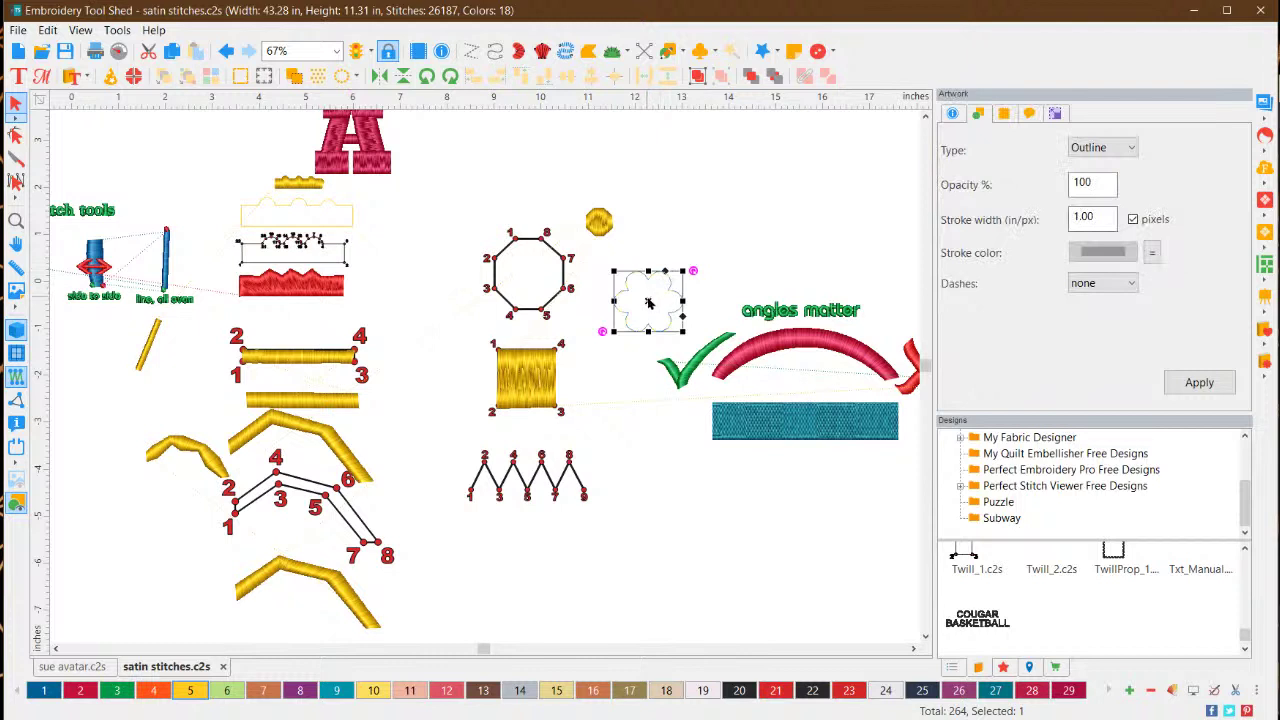
pyautogui.moveTo(648, 303); pyautogui.dragTo(679, 174)
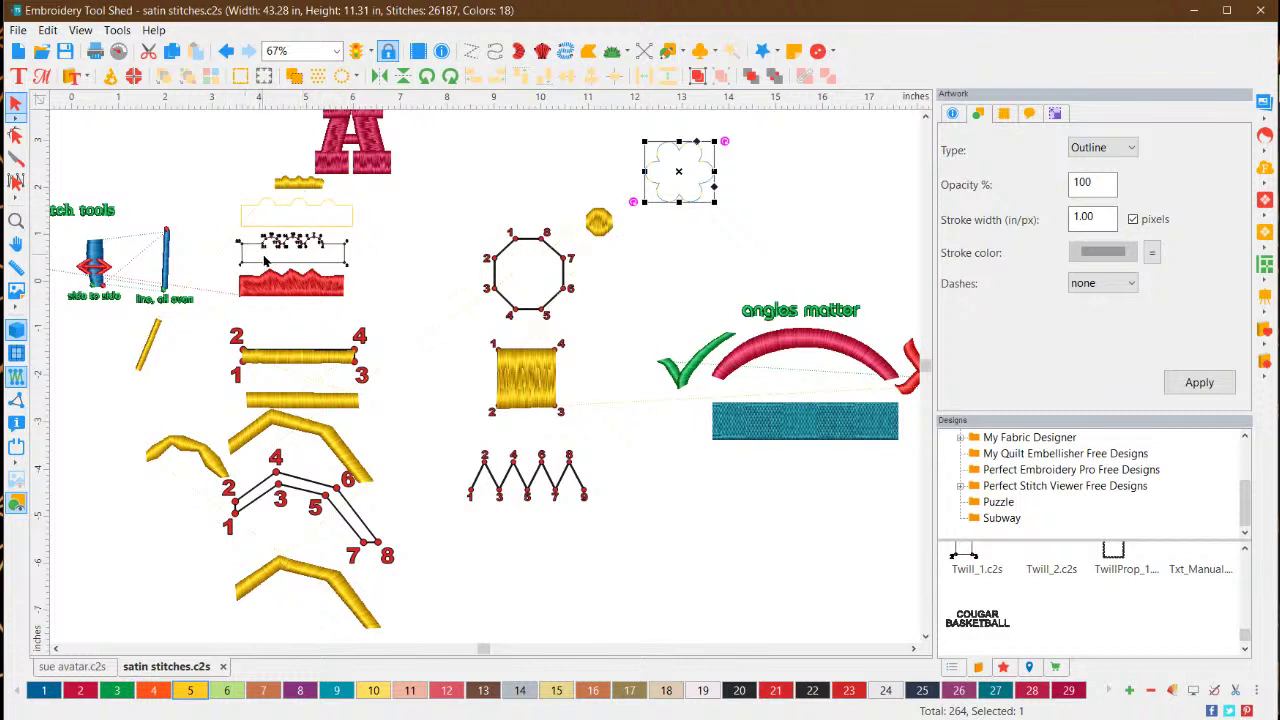
# Move the yellow scalloped outline about 3.7 inches right and 0.4 inch up, above the numbered octagon, and leave it deselected
pyautogui.click(293, 218)
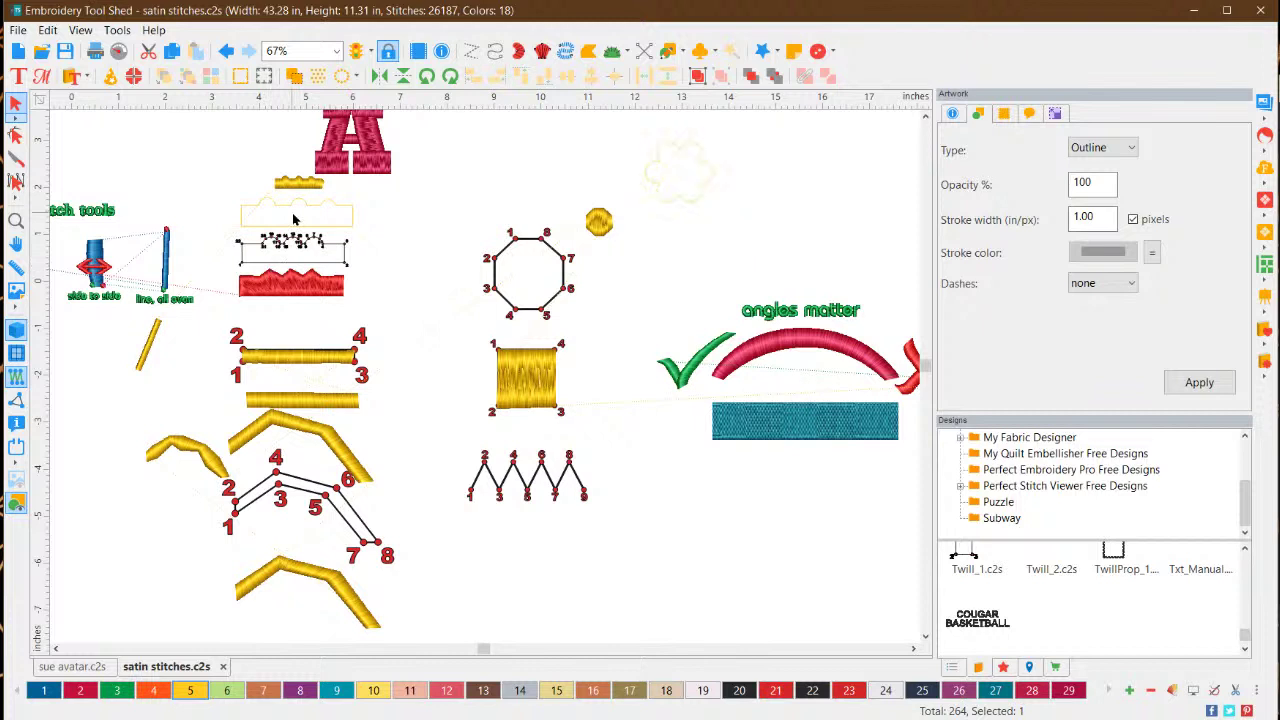
pyautogui.click(305, 205)
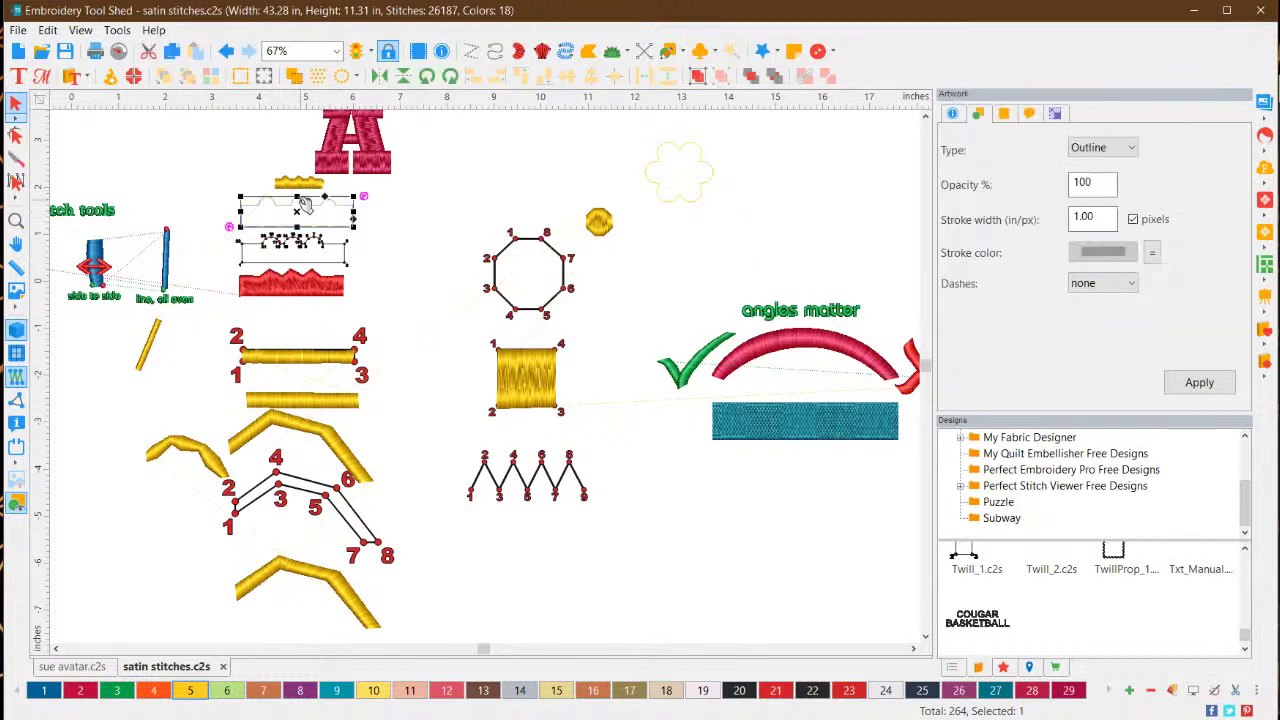
pyautogui.moveTo(305, 205); pyautogui.dragTo(480, 189)
pyautogui.click(455, 245)
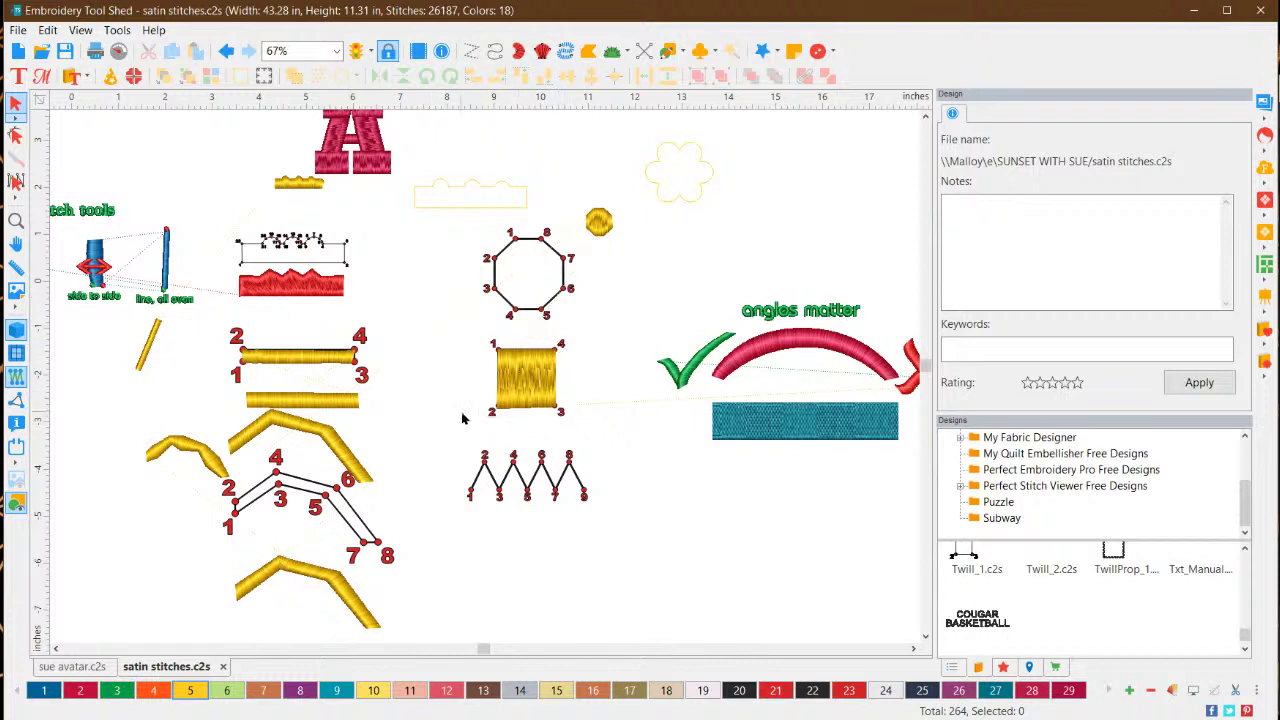
# Move the yellow satin square off its numbered square template, about 2.2 inches right and 1.6 inches up
pyautogui.click(550, 383)
pyautogui.click(608, 407)
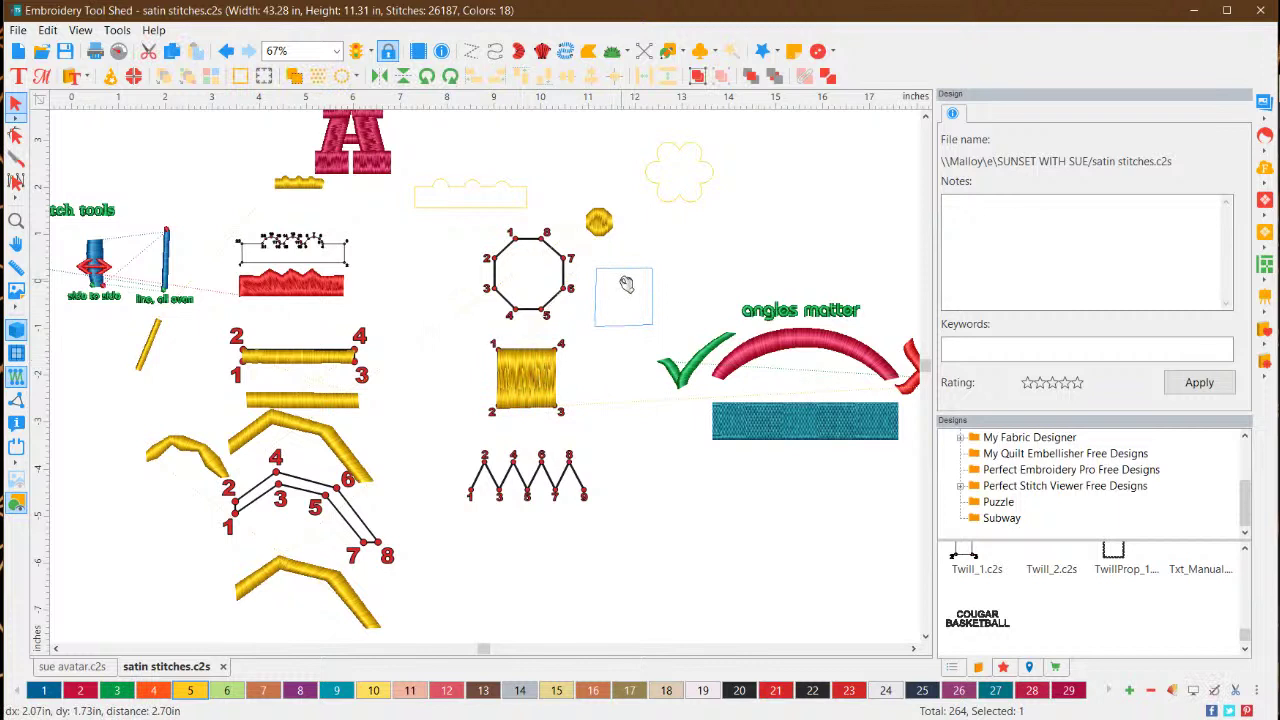
pyautogui.moveTo(626, 284); pyautogui.dragTo(630, 292)
pyautogui.click(620, 391)
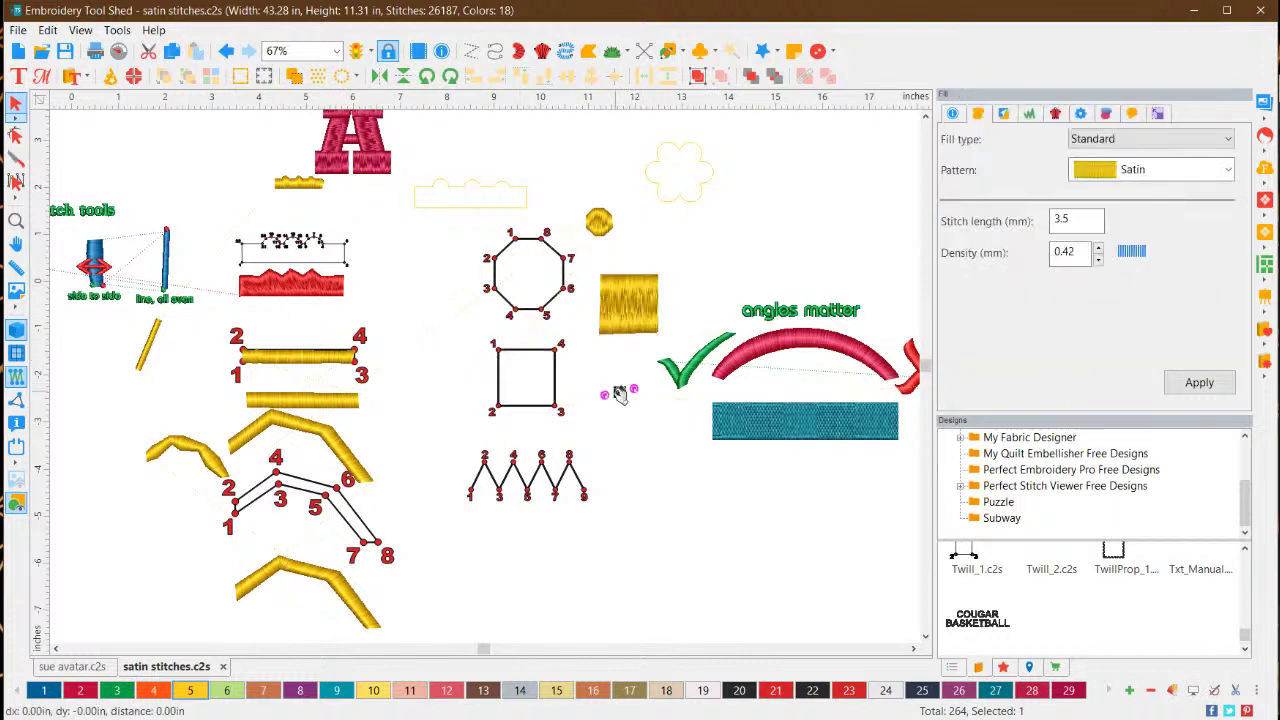
pyautogui.click(622, 322)
pyautogui.click(622, 369)
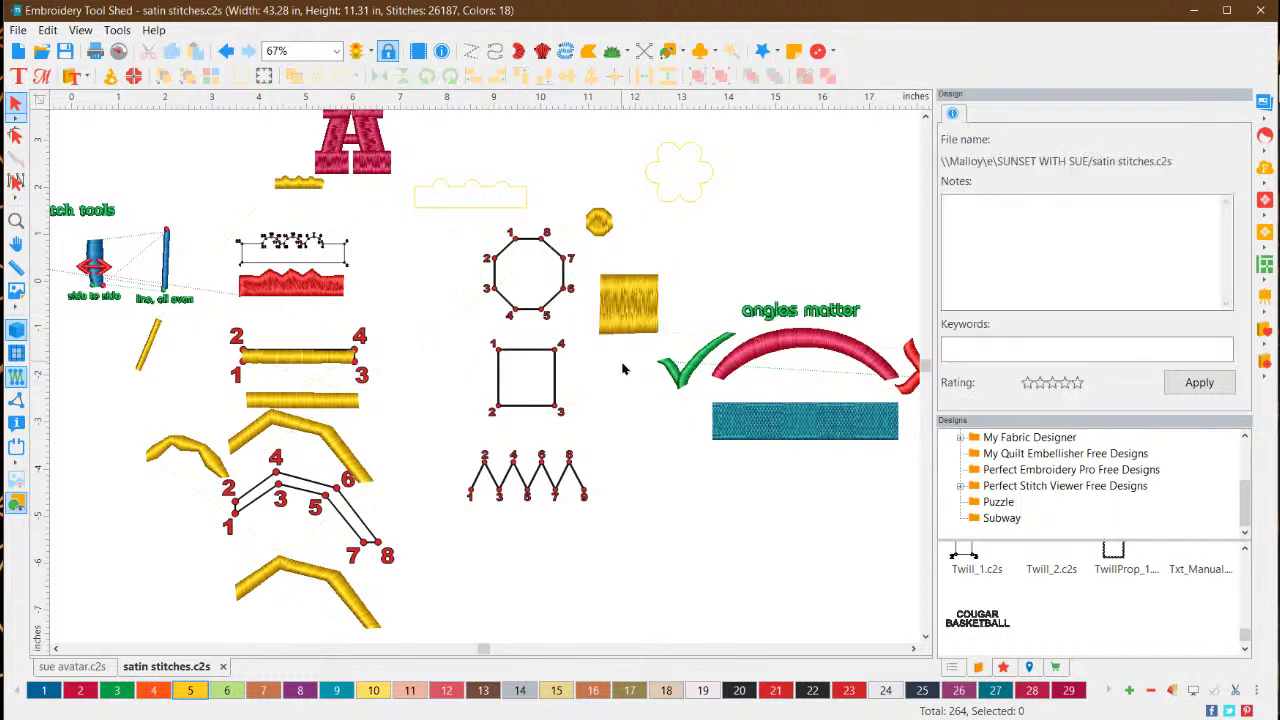
# Move the yellow satin square down about 1.4 inches and 0.5 inch left, beside its numbered square template, and leave it deselected
pyautogui.click(630, 310)
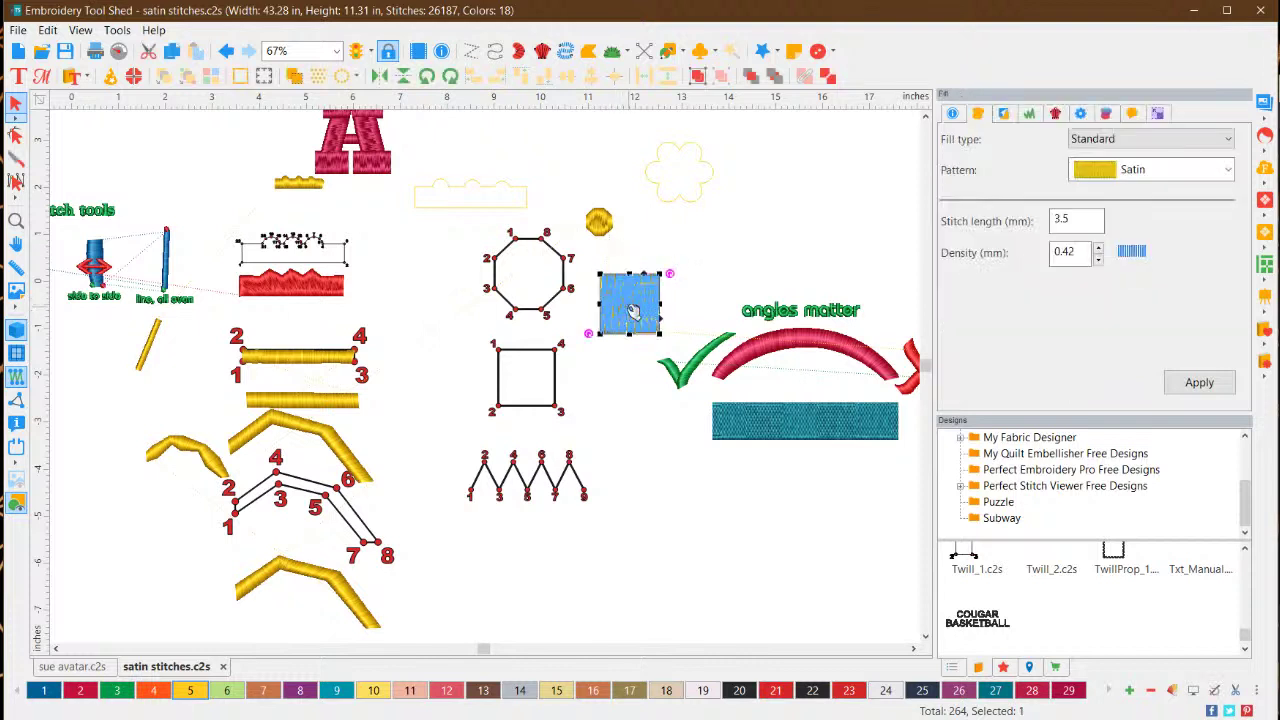
pyautogui.moveTo(632, 311); pyautogui.dragTo(605, 387)
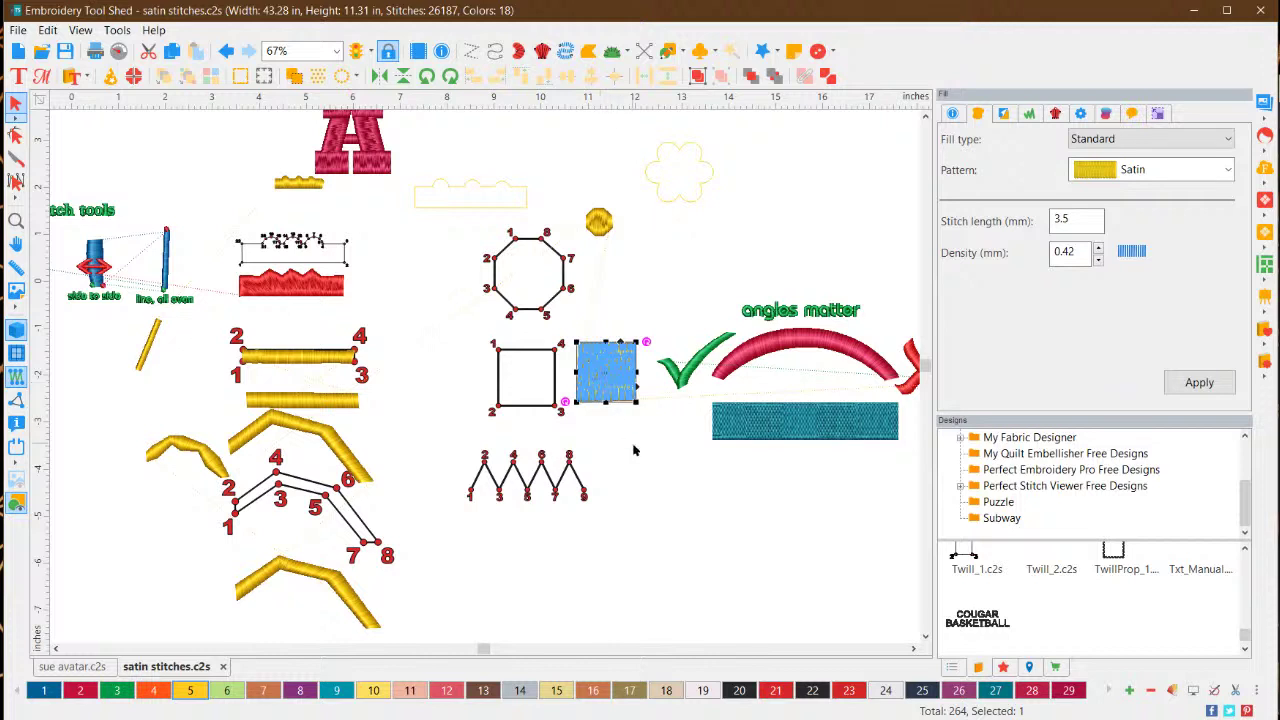
pyautogui.press('Escape')
pyautogui.click(605, 352)
pyautogui.click(416, 496)
pyautogui.click(610, 378)
pyautogui.click(450, 360)
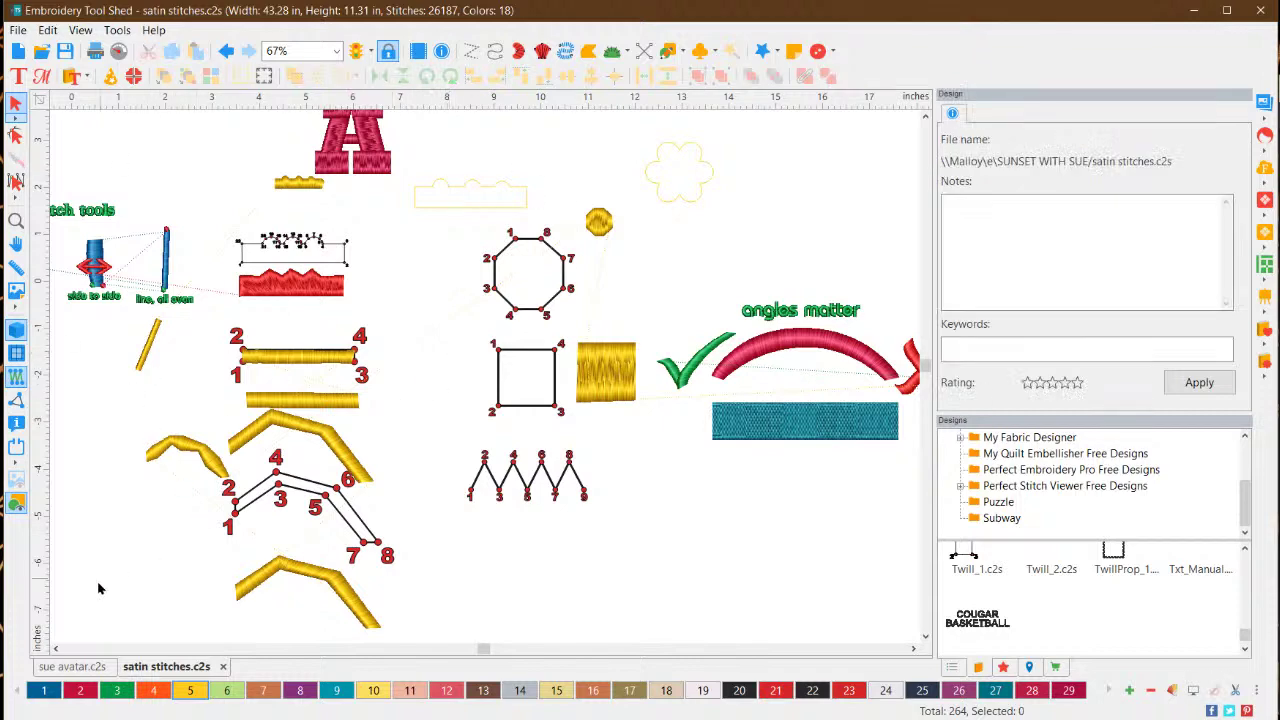
# Examine the stitch direction and scalloped edge of the red satin shape beneath its numbered template
pyautogui.click(57, 649)
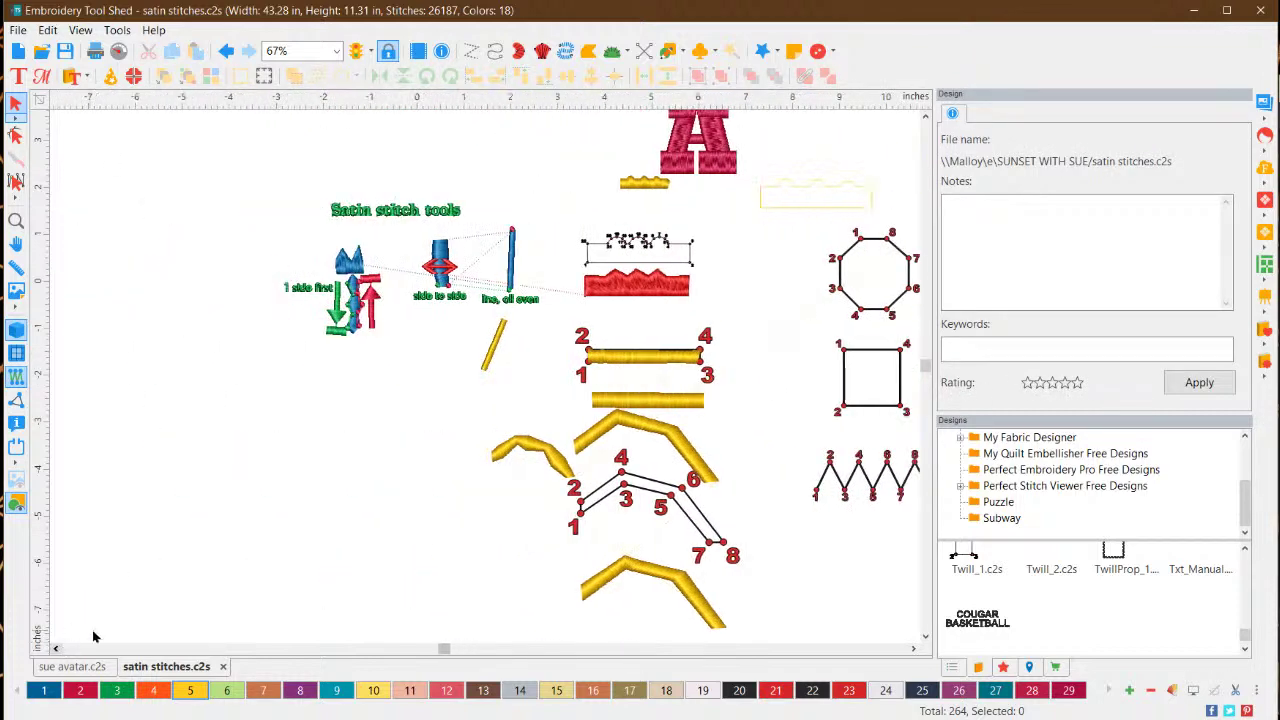
pyautogui.scroll(2, 425, 365)
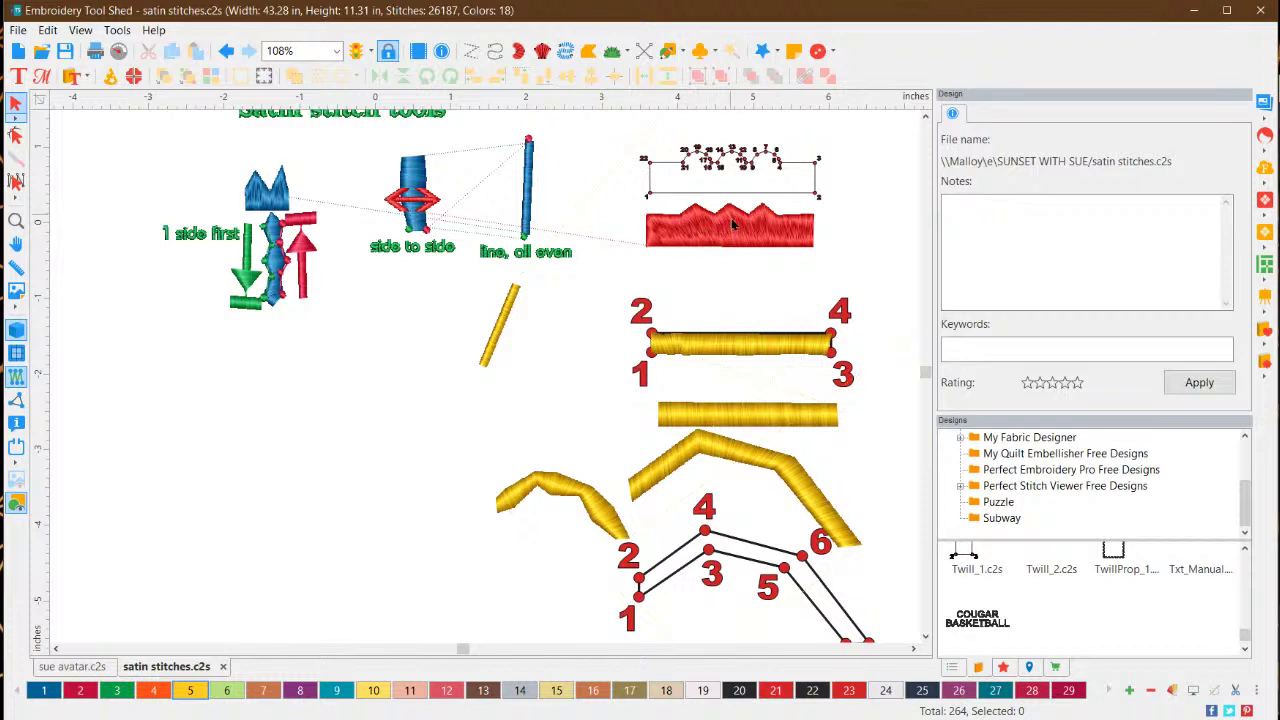
pyautogui.click(736, 224)
pyautogui.scroll(2, 818, 298)
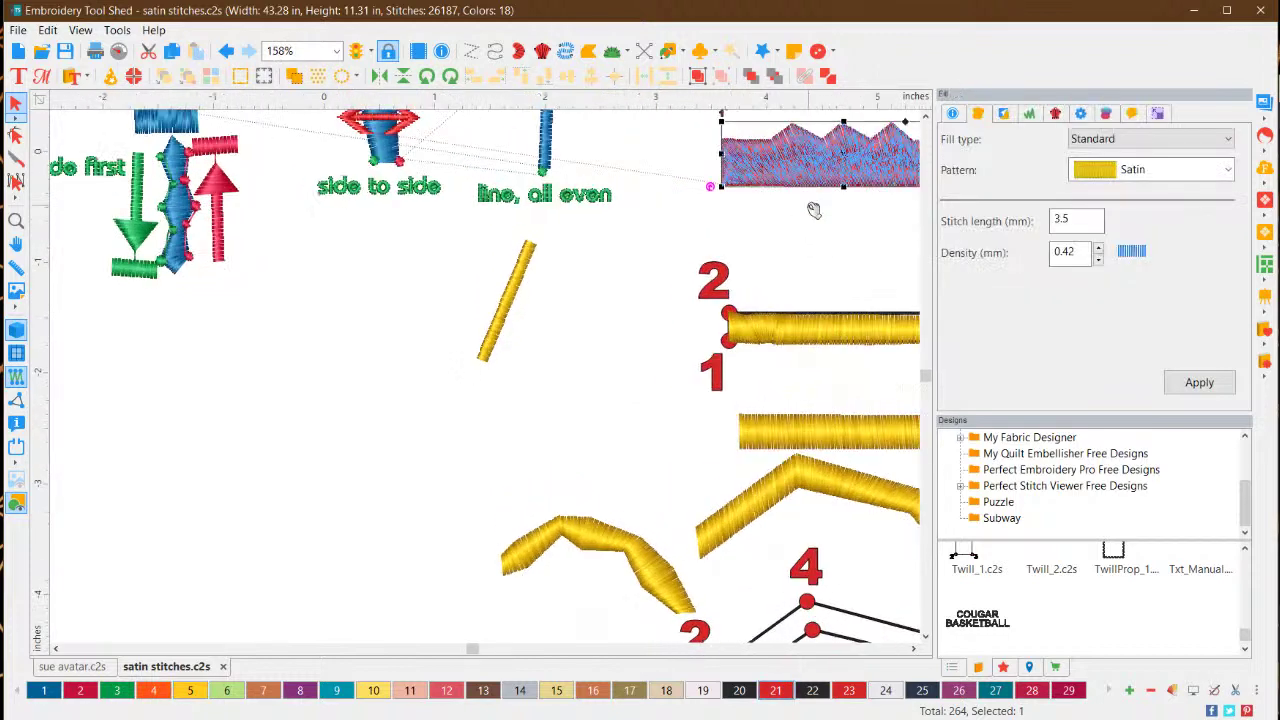
pyautogui.click(913, 648)
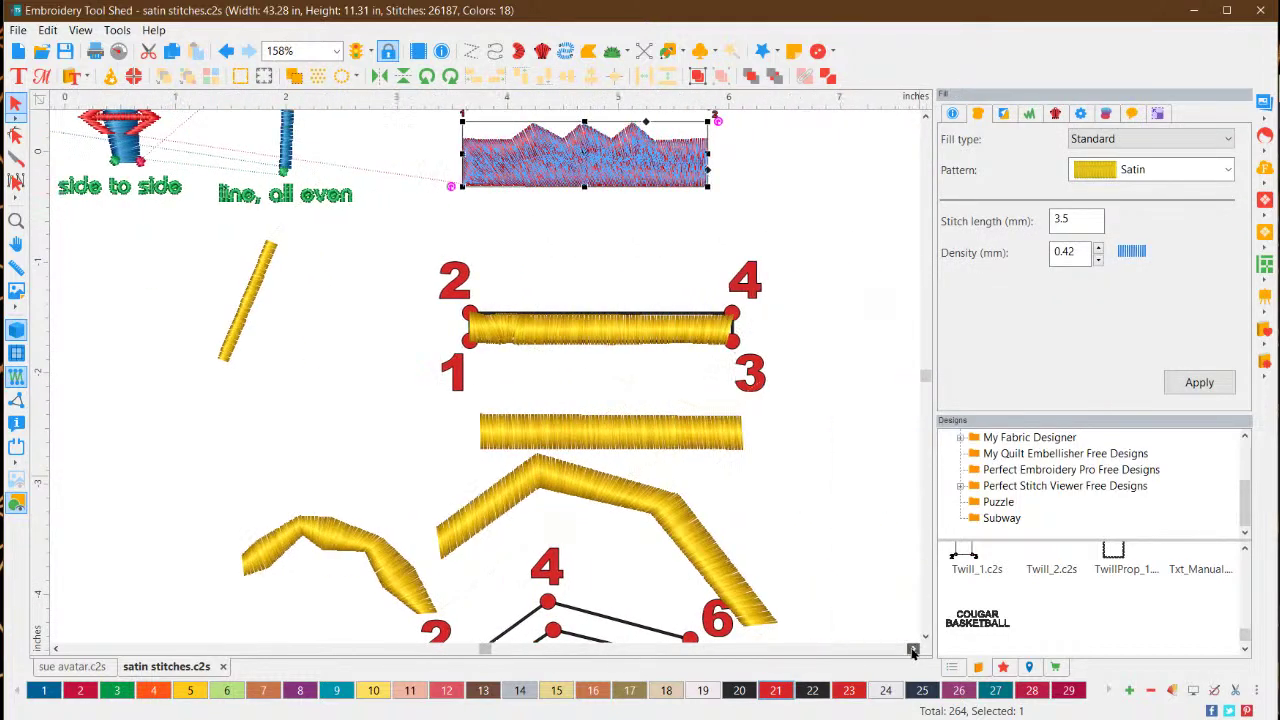
pyautogui.scroll(1, 630, 152)
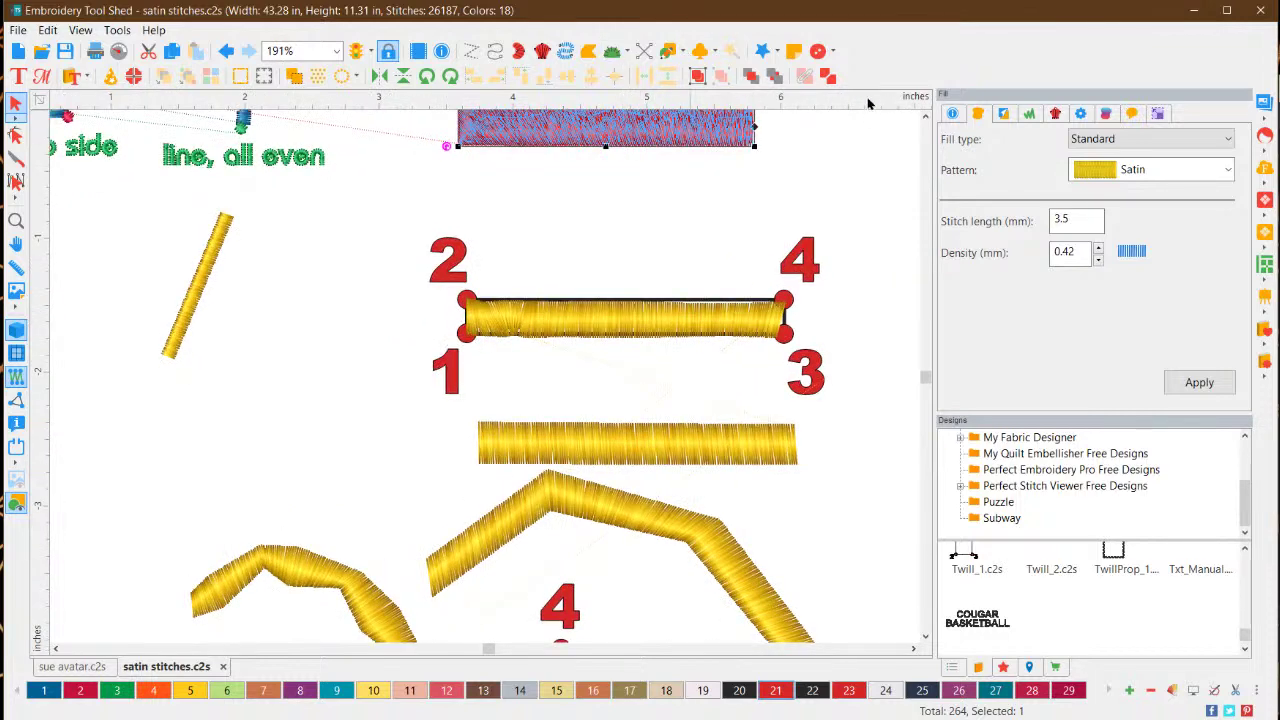
pyautogui.click(925, 118)
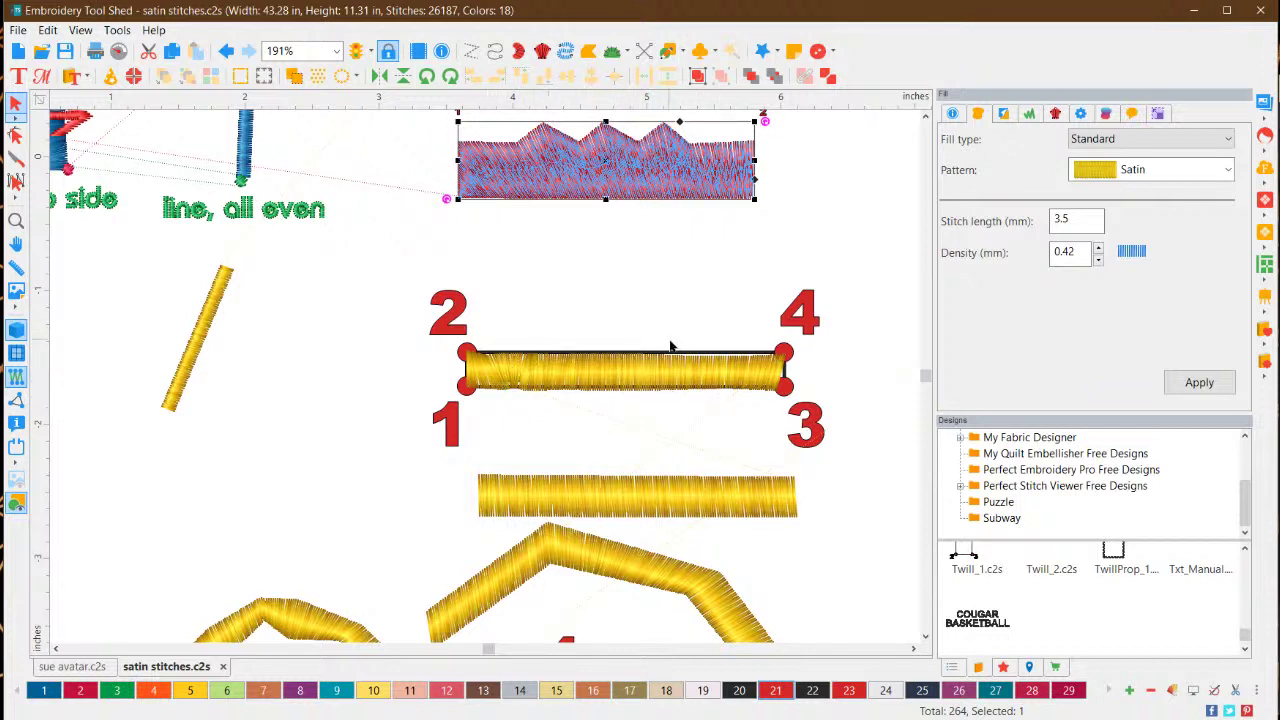
pyautogui.click(806, 195)
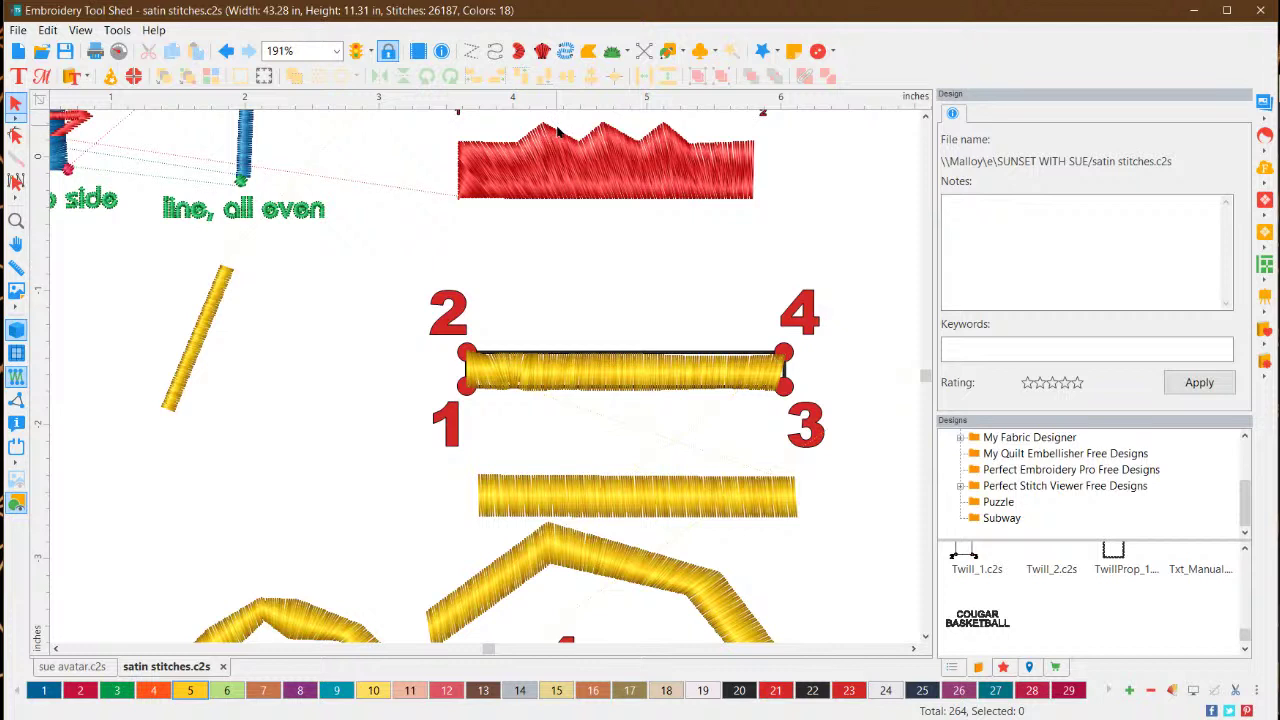
# Shrink the red scalloped satin to about 1.1 inches wide and move it about 0.4 inch right and 0.5 inch down
pyautogui.click(615, 176)
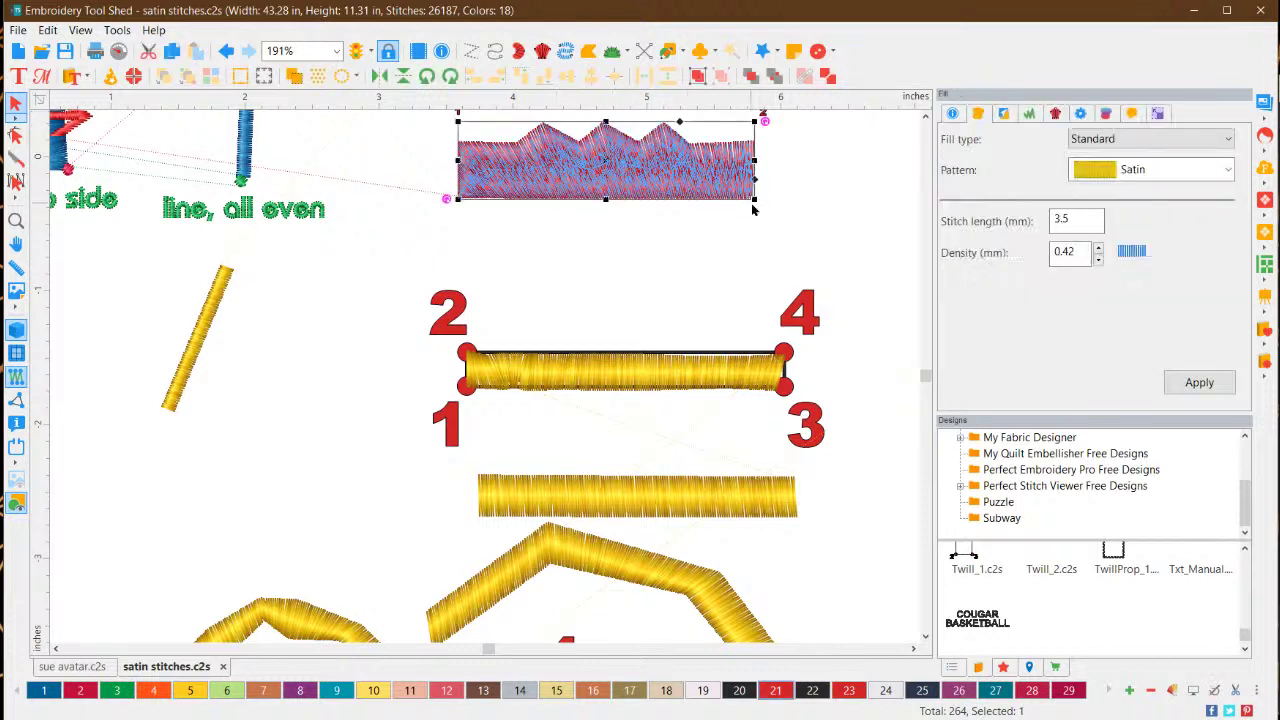
pyautogui.moveTo(754, 200); pyautogui.dragTo(565, 245)
pyautogui.moveTo(586, 152); pyautogui.dragTo(636, 224)
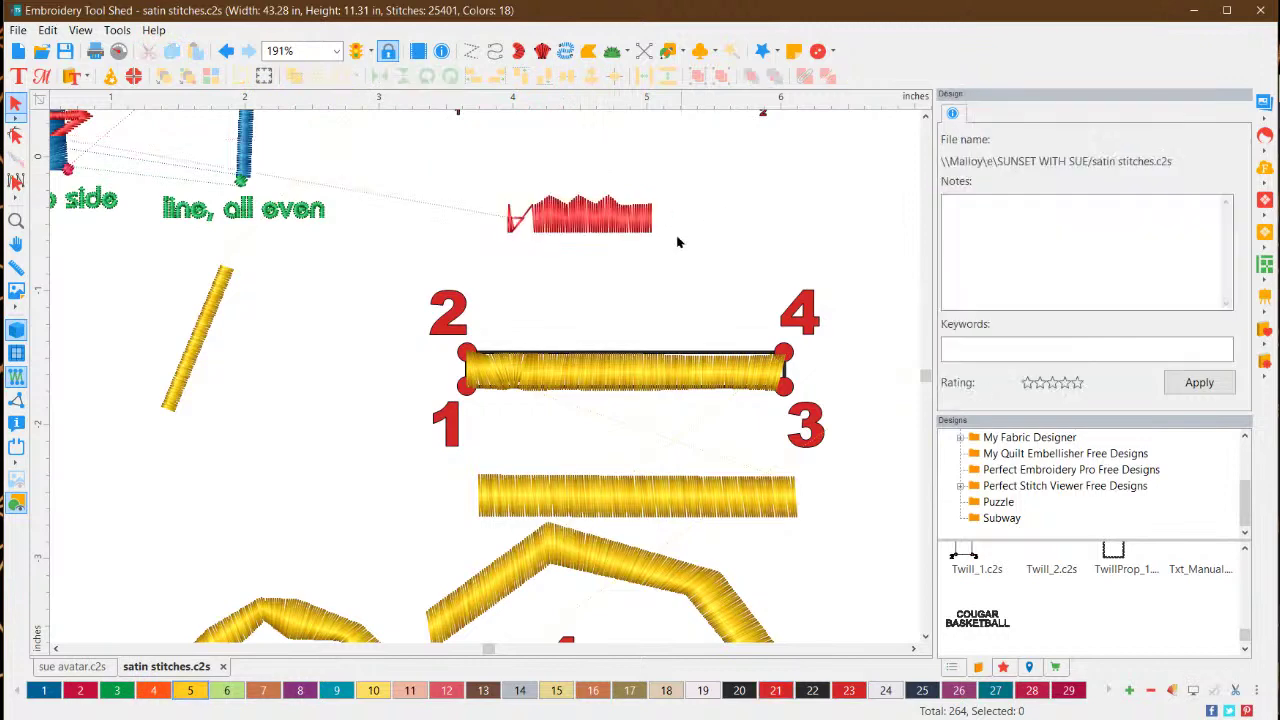
pyautogui.scroll(4, 613, 249)
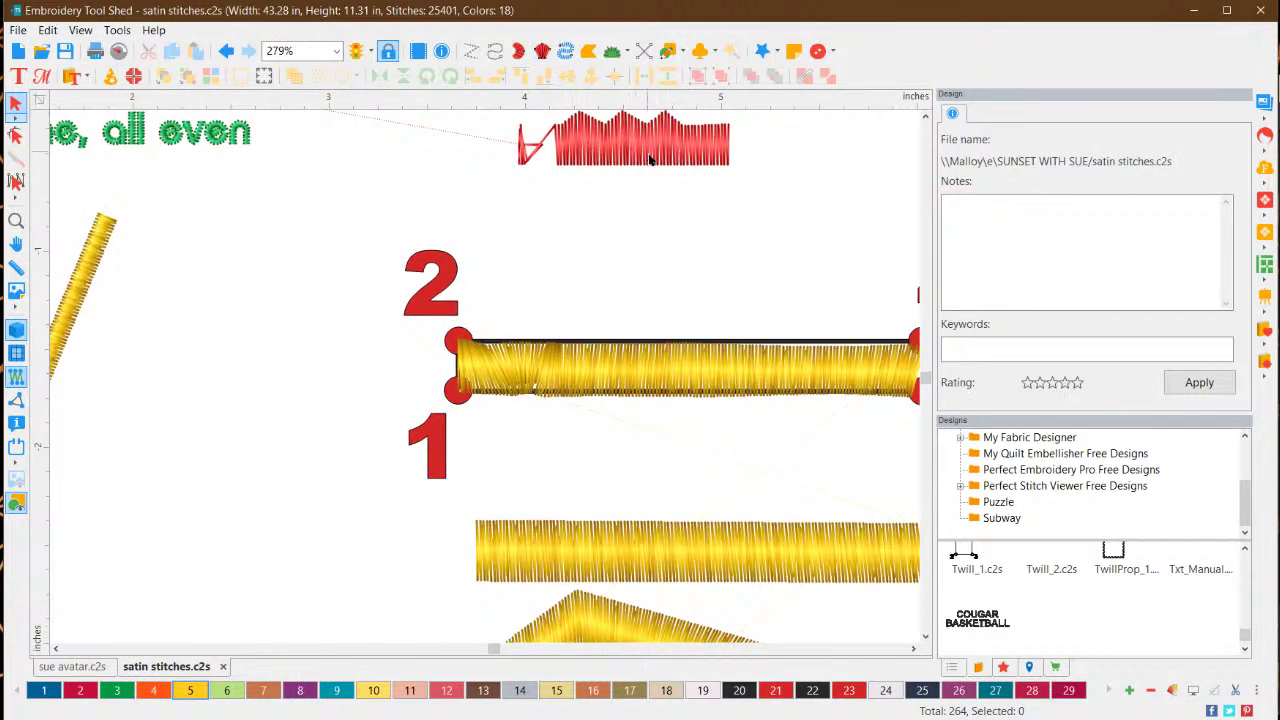
pyautogui.scroll(-4, 660, 184)
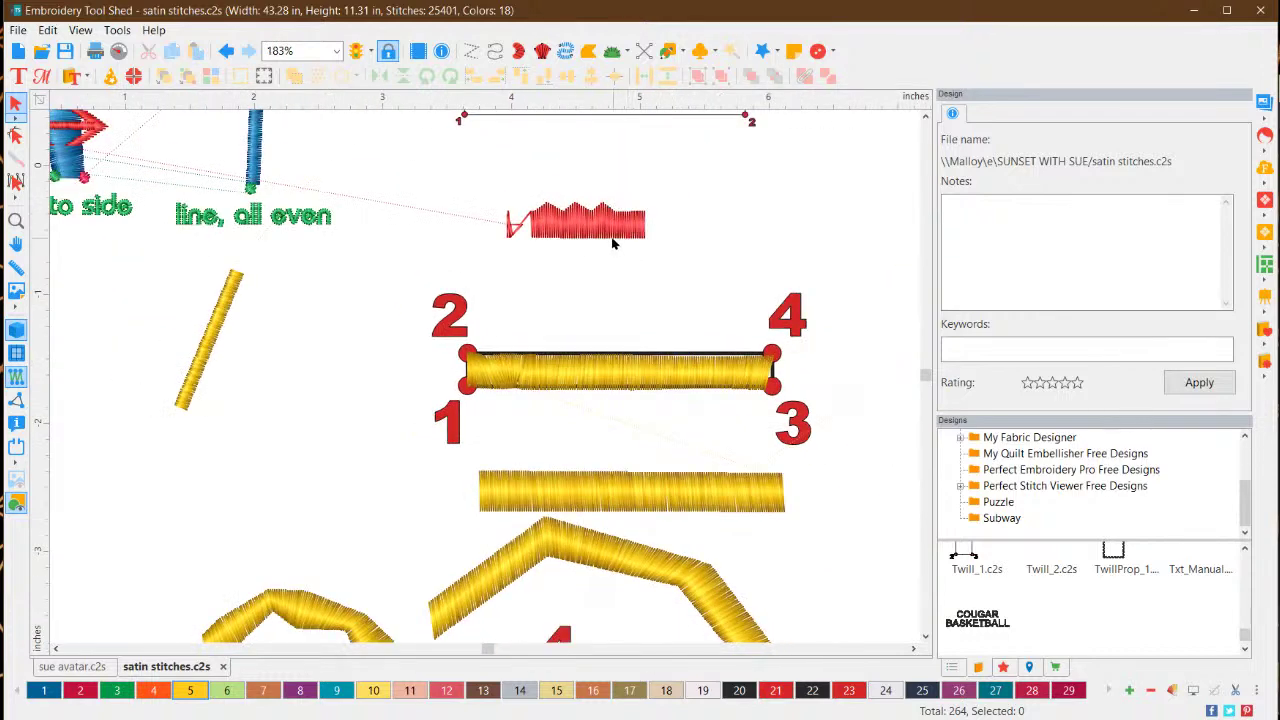
# Enlarge the shrunken red scalloped satin to about 1.9 inches wide and leave it deselected
pyautogui.click(596, 232)
pyautogui.moveTo(638, 232); pyautogui.dragTo(835, 236)
pyautogui.press('Escape')
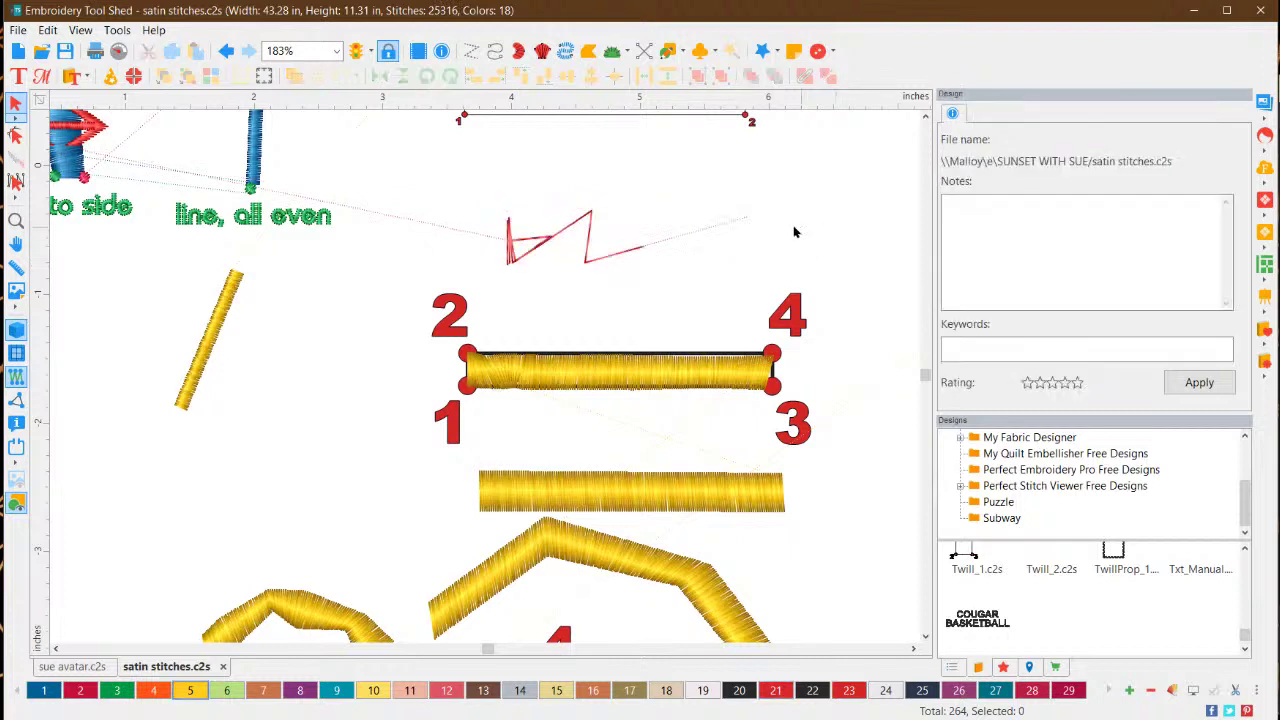
# Delete the distorted red scalloped satin located above the yellow satin bar numbered 1 to 4
pyautogui.click(600, 260)
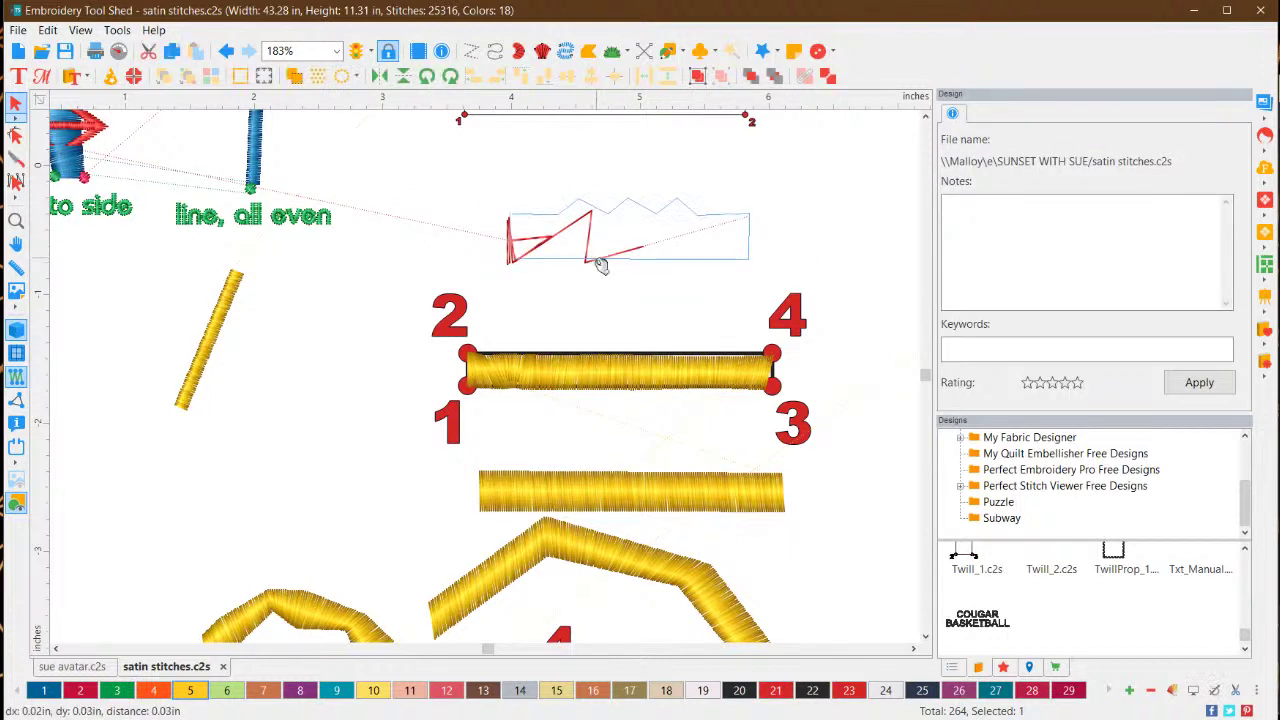
pyautogui.moveTo(600, 262); pyautogui.dragTo(628, 242)
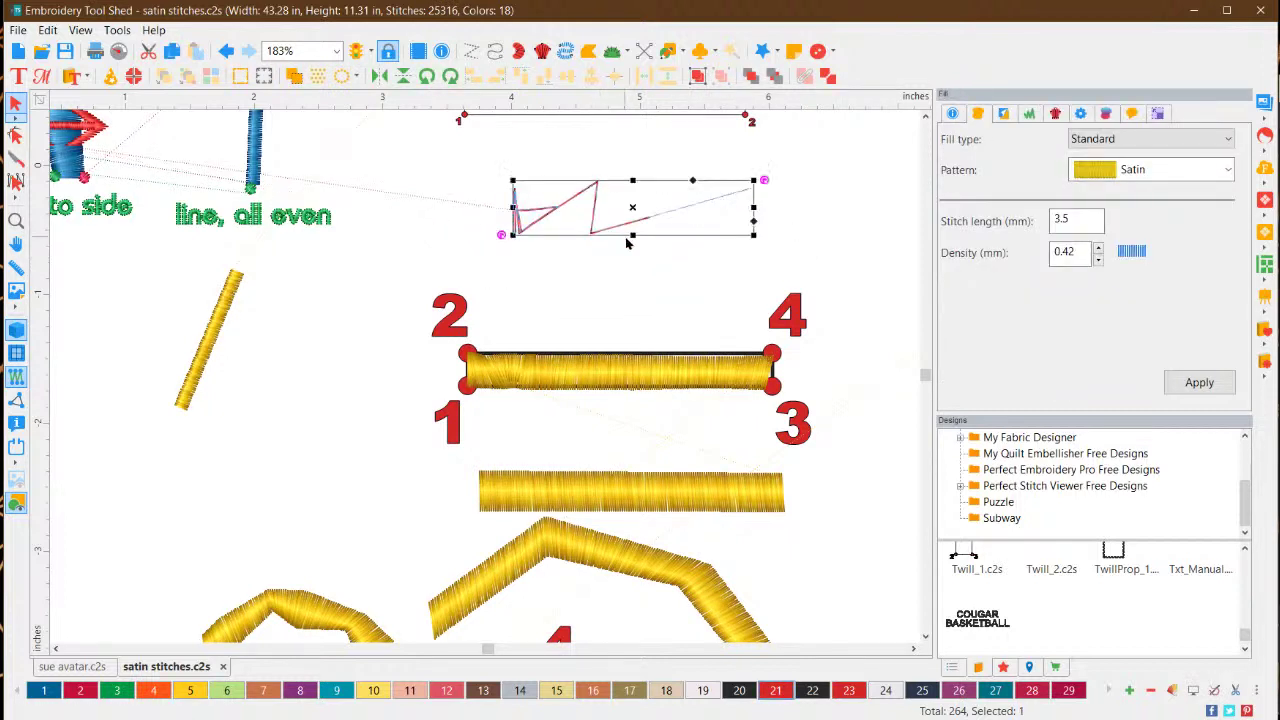
pyautogui.press('Delete')
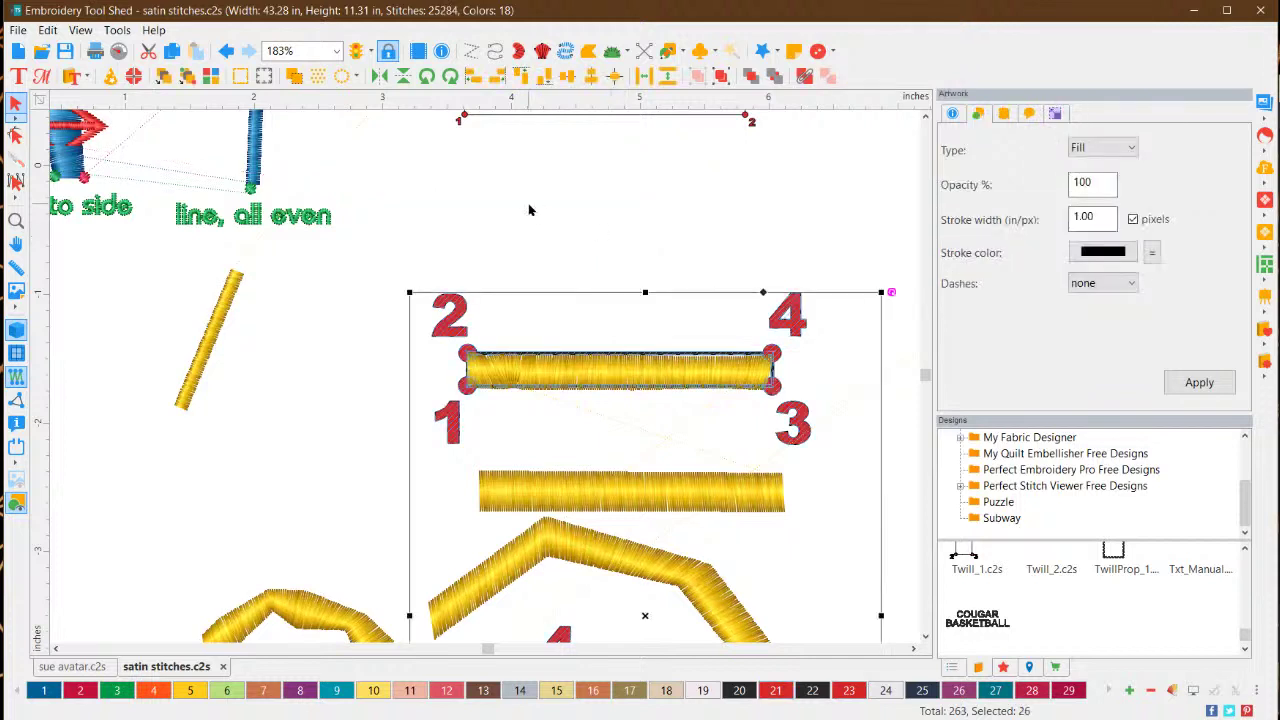
# Move the unstitched yellow scalloped outline above the numbered octagon about 0.5 inch left and 0.3 inch down, leaving it deselected
pyautogui.click(626, 220)
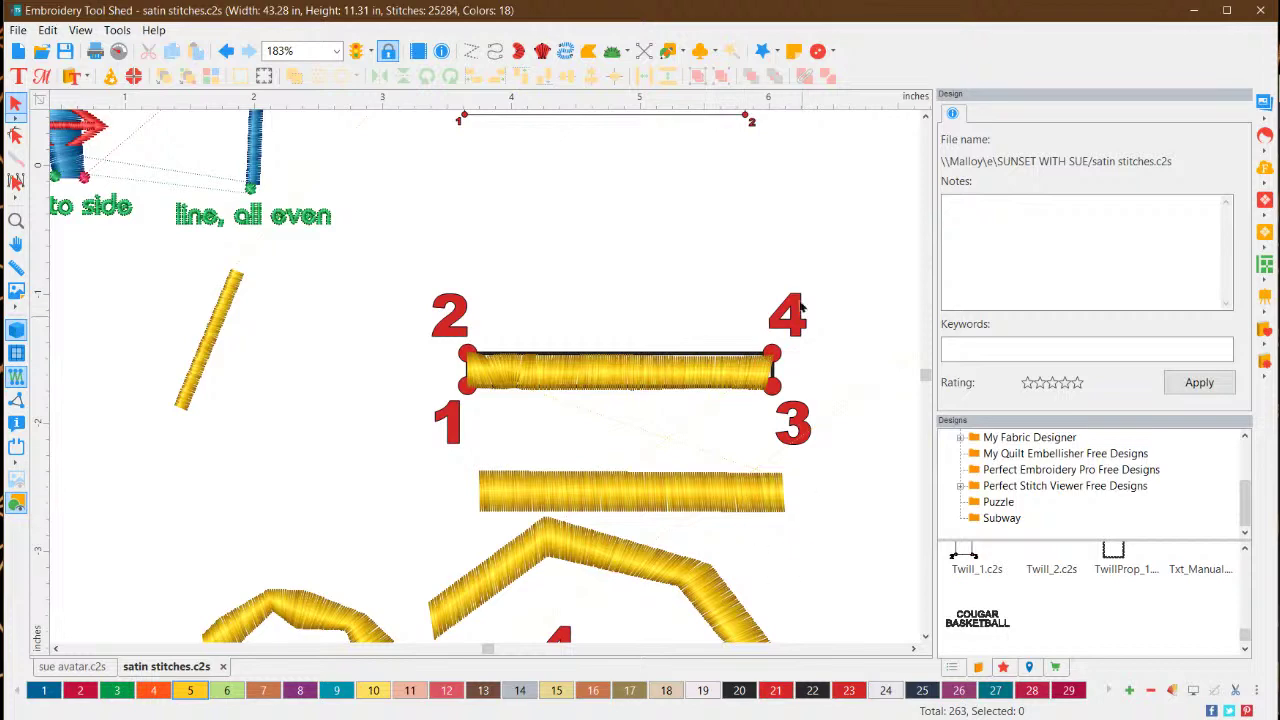
pyautogui.scroll(-5, 414, 306)
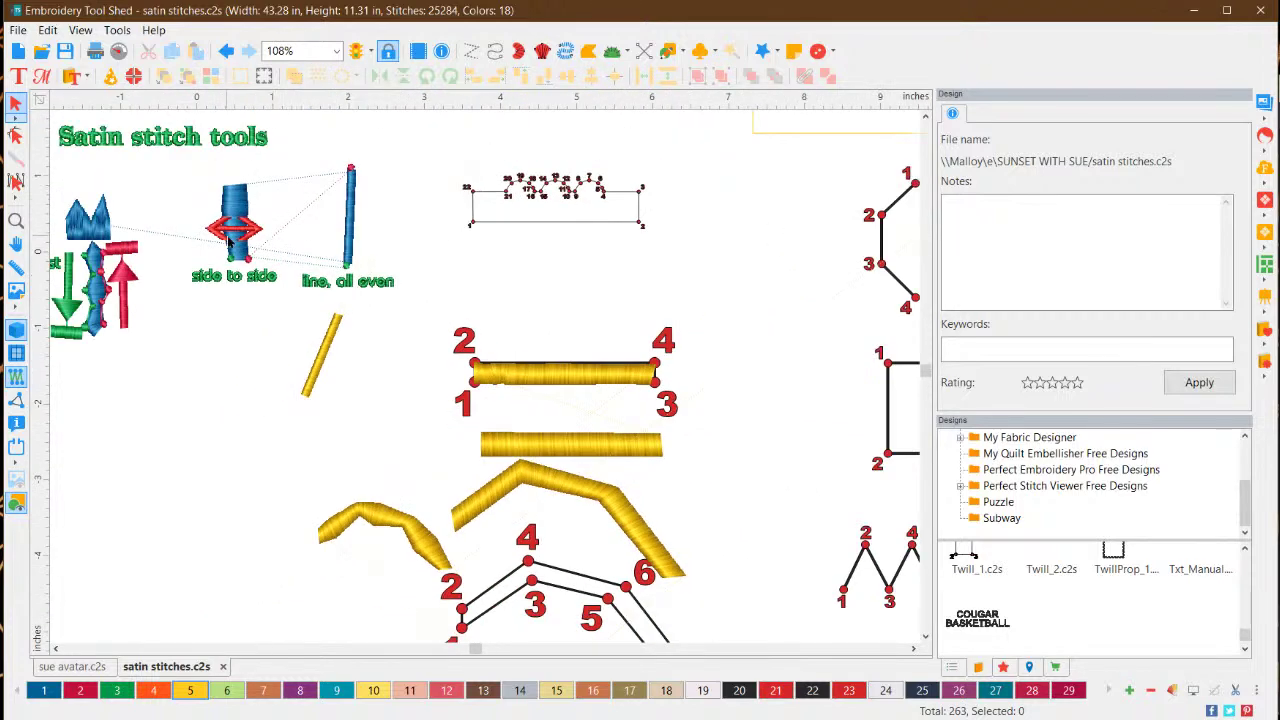
pyautogui.scroll(-2, 264, 232)
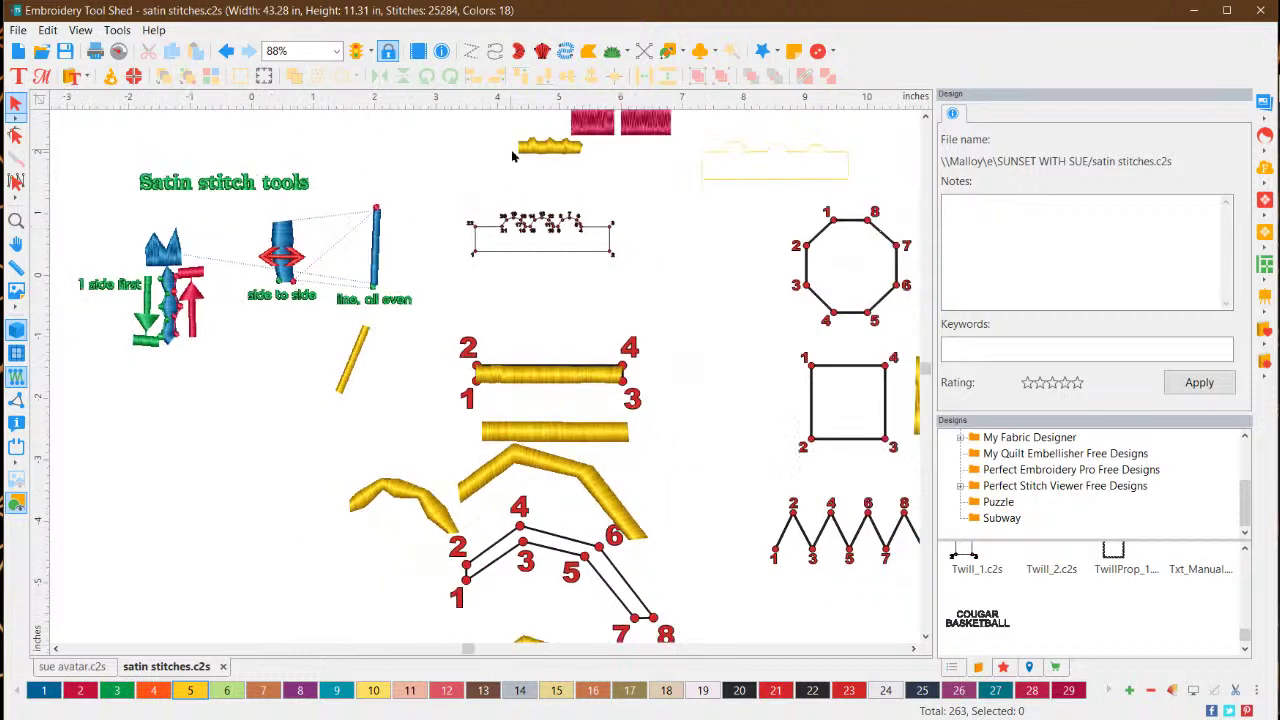
pyautogui.click(798, 183)
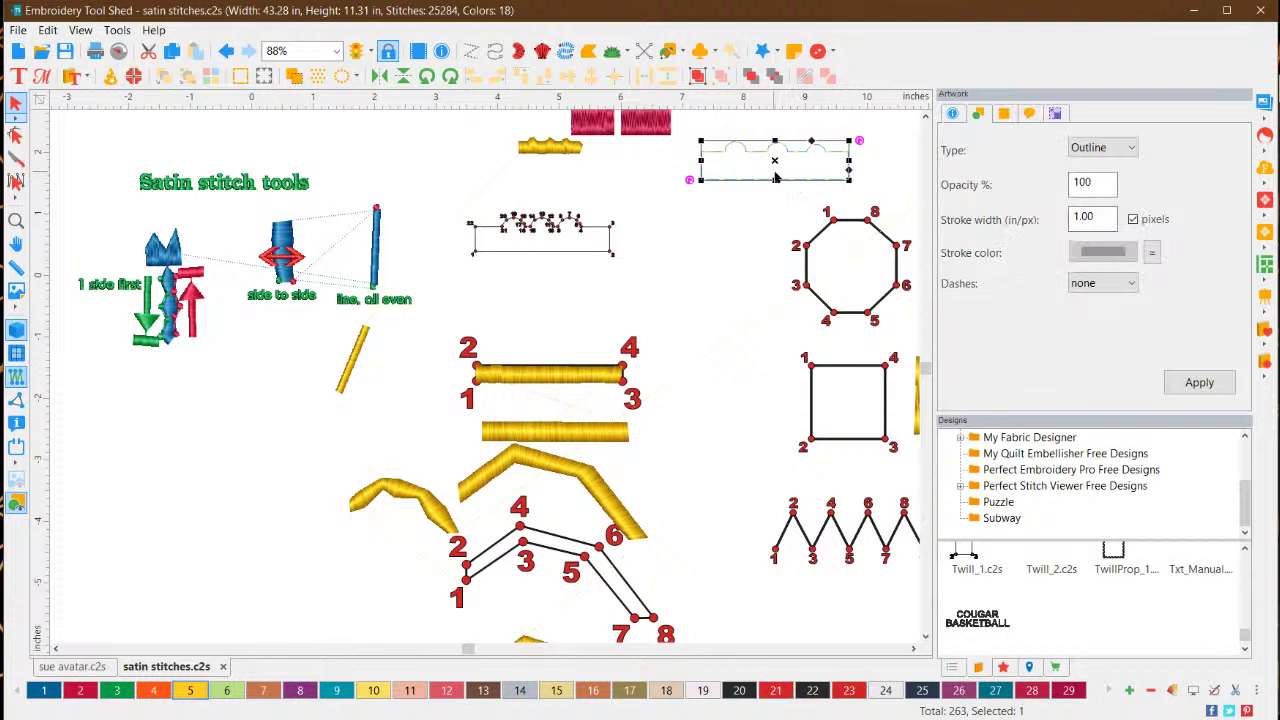
pyautogui.moveTo(776, 177); pyautogui.dragTo(815, 255)
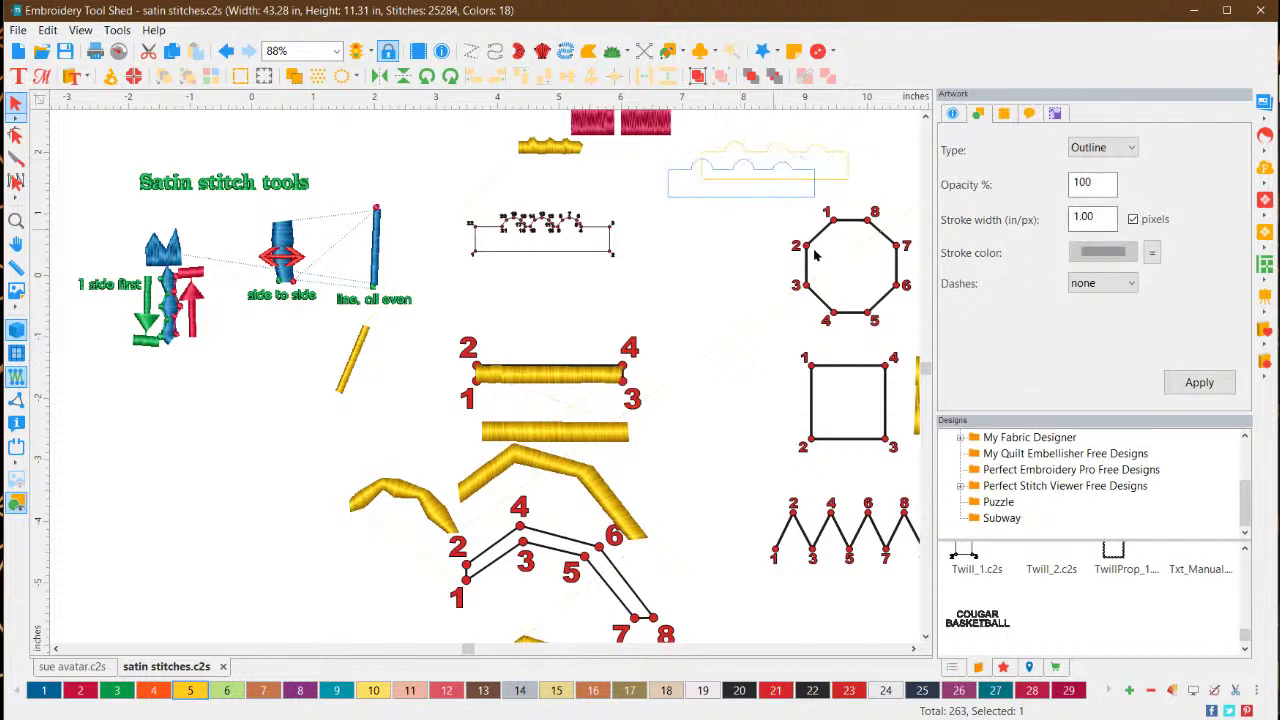
pyautogui.click(830, 232)
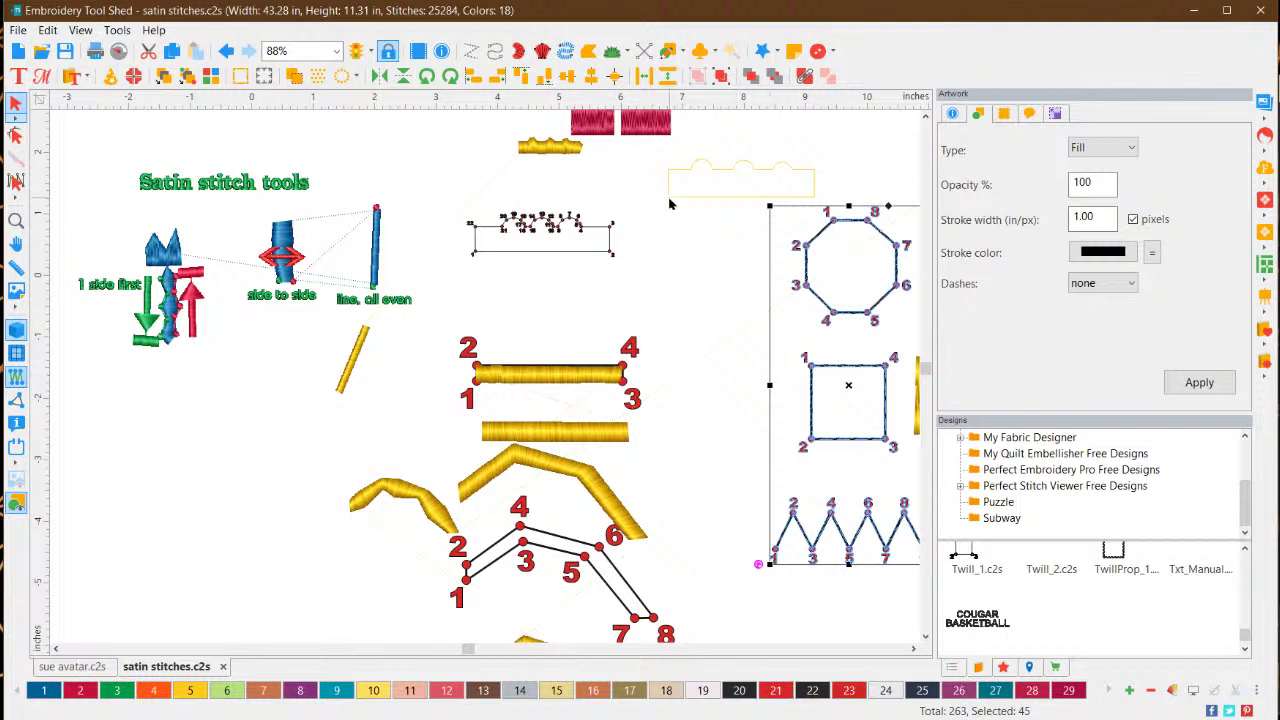
# Move the small yellow scalloped satin up against the red satin letter A and deselect it
pyautogui.click(556, 152)
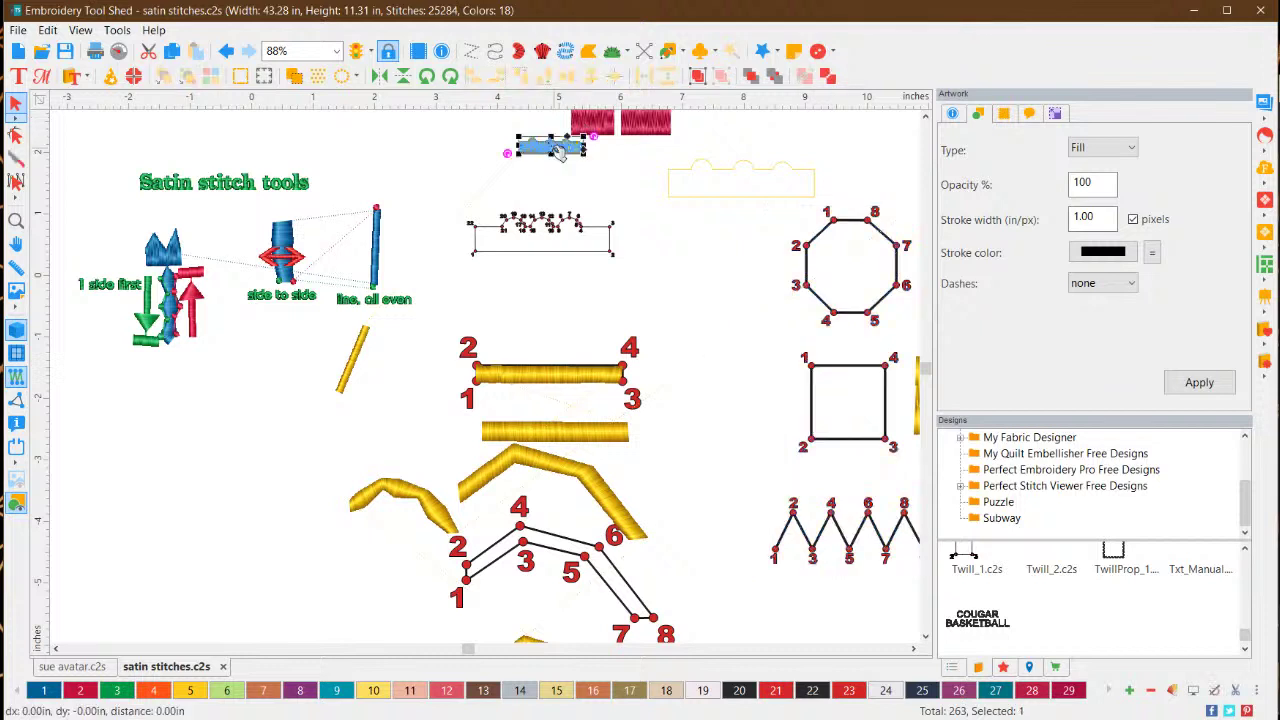
pyautogui.moveTo(556, 150)
pyautogui.mouseDown()
pyautogui.moveTo(541, 128)
pyautogui.moveTo(551, 134)
pyautogui.mouseUp()
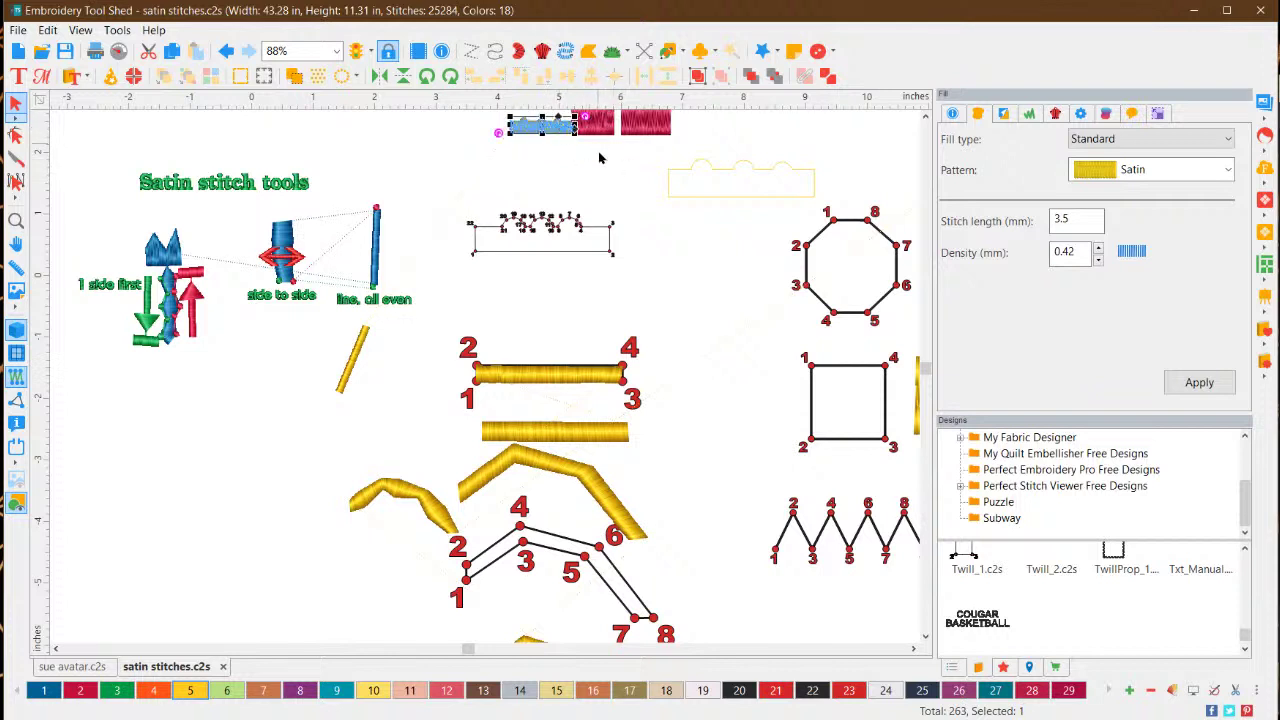
pyautogui.click(600, 184)
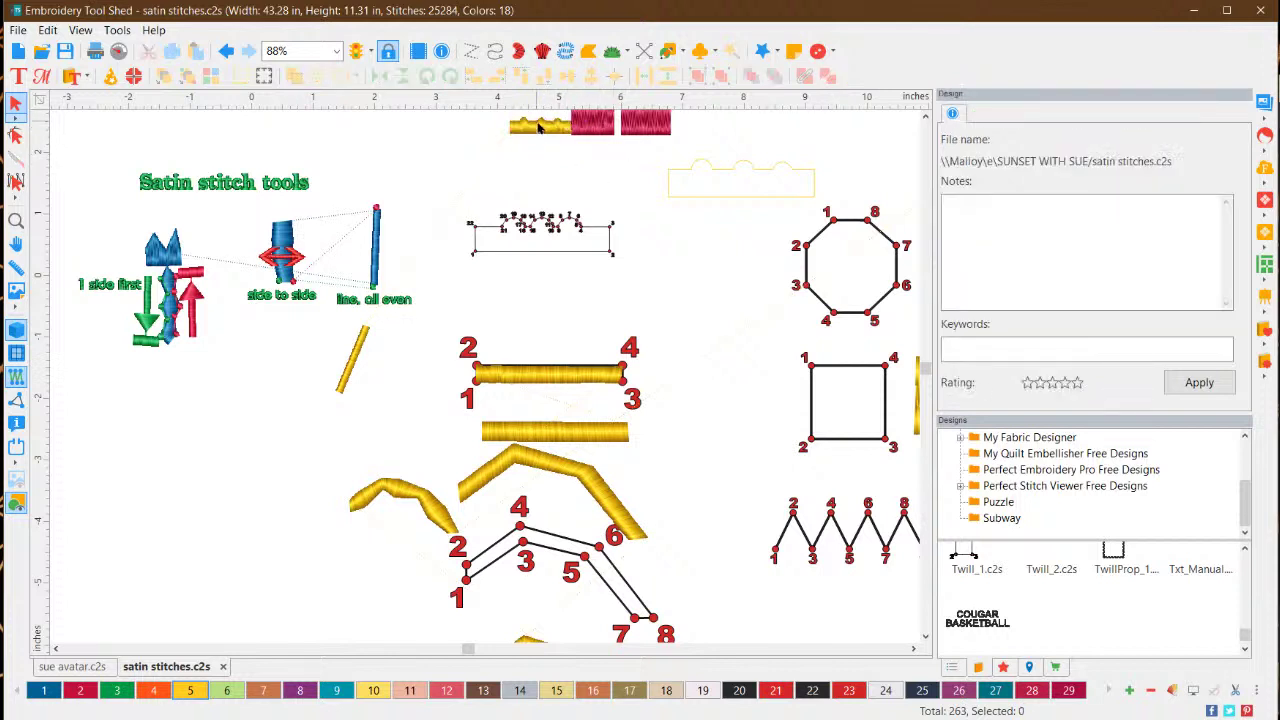
# Move the small yellow scalloped satin about 0.8 inch down to just above the numbered scalloped template and deselect it
pyautogui.moveTo(541, 128); pyautogui.dragTo(538, 175)
pyautogui.click(630, 200)
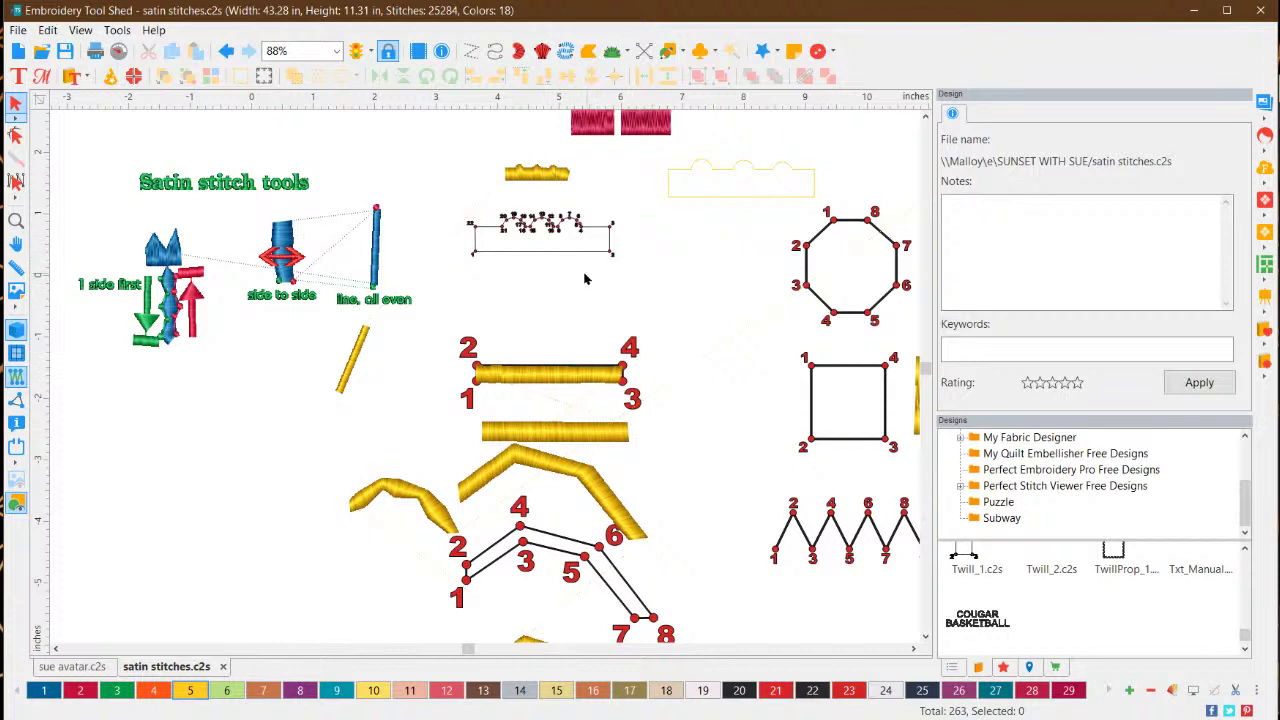
pyautogui.click(536, 173)
pyautogui.click(630, 311)
# Move the yellow satin bar below the template numbered 1 to 4 up about 0.25 inch
pyautogui.scroll(1, 552, 313)
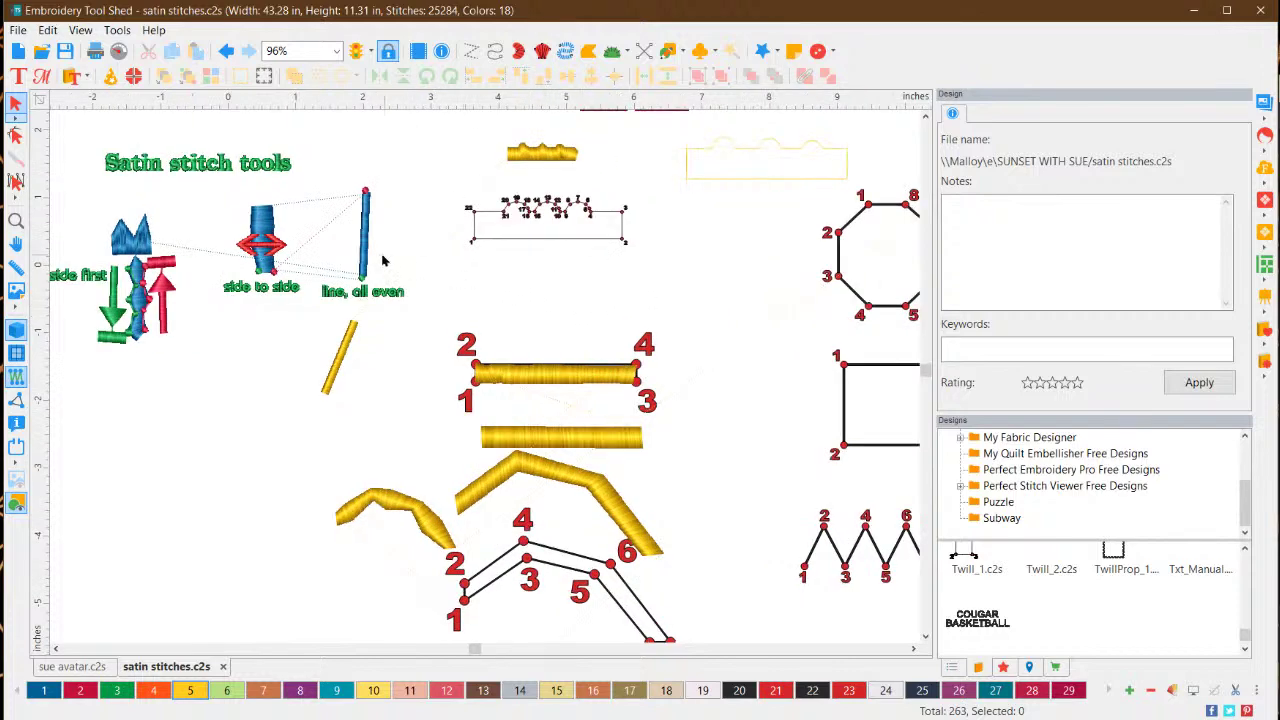
pyautogui.scroll(1, 320, 250)
pyautogui.scroll(1, 278, 243)
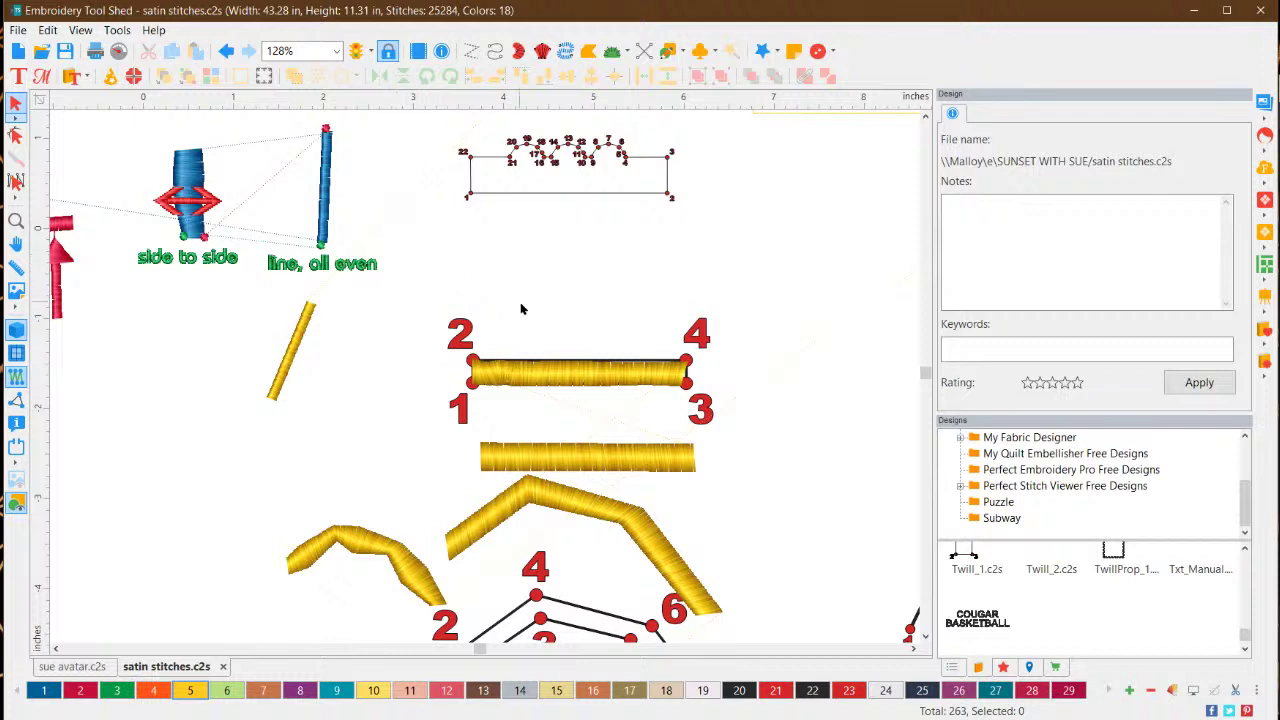
pyautogui.scroll(3, 565, 458)
pyautogui.click(570, 487)
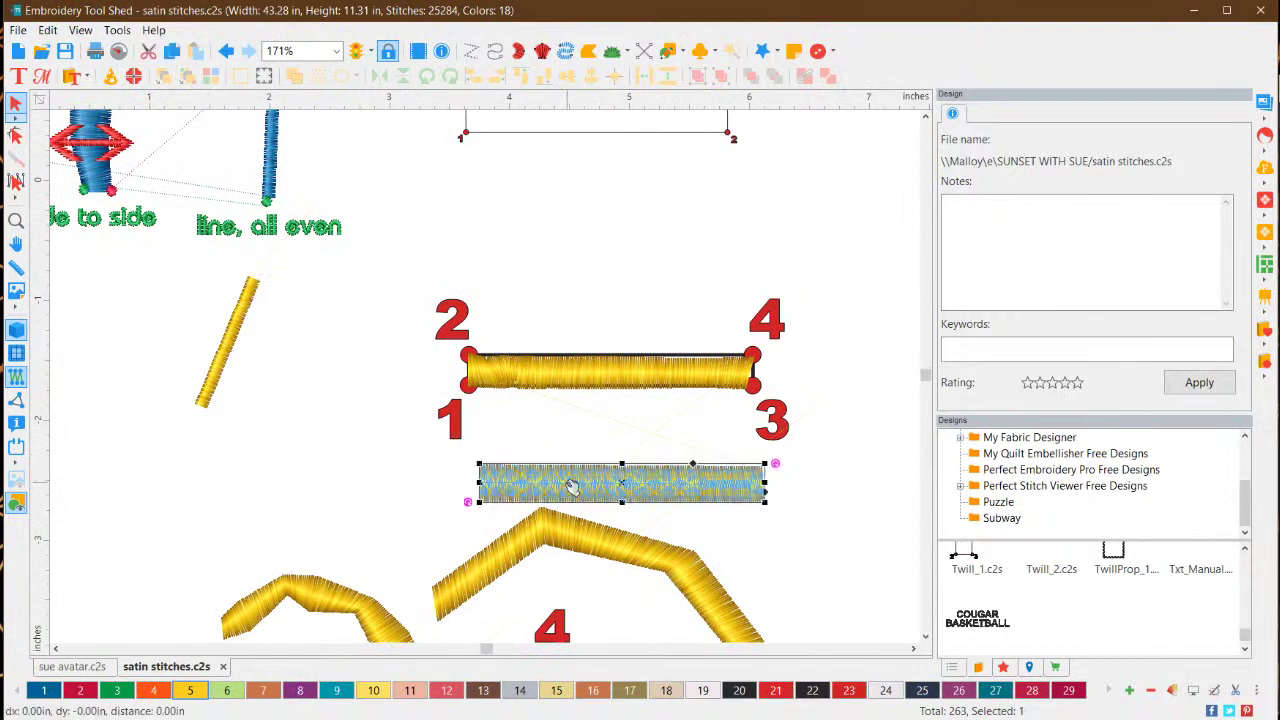
pyautogui.moveTo(570, 487); pyautogui.dragTo(570, 458)
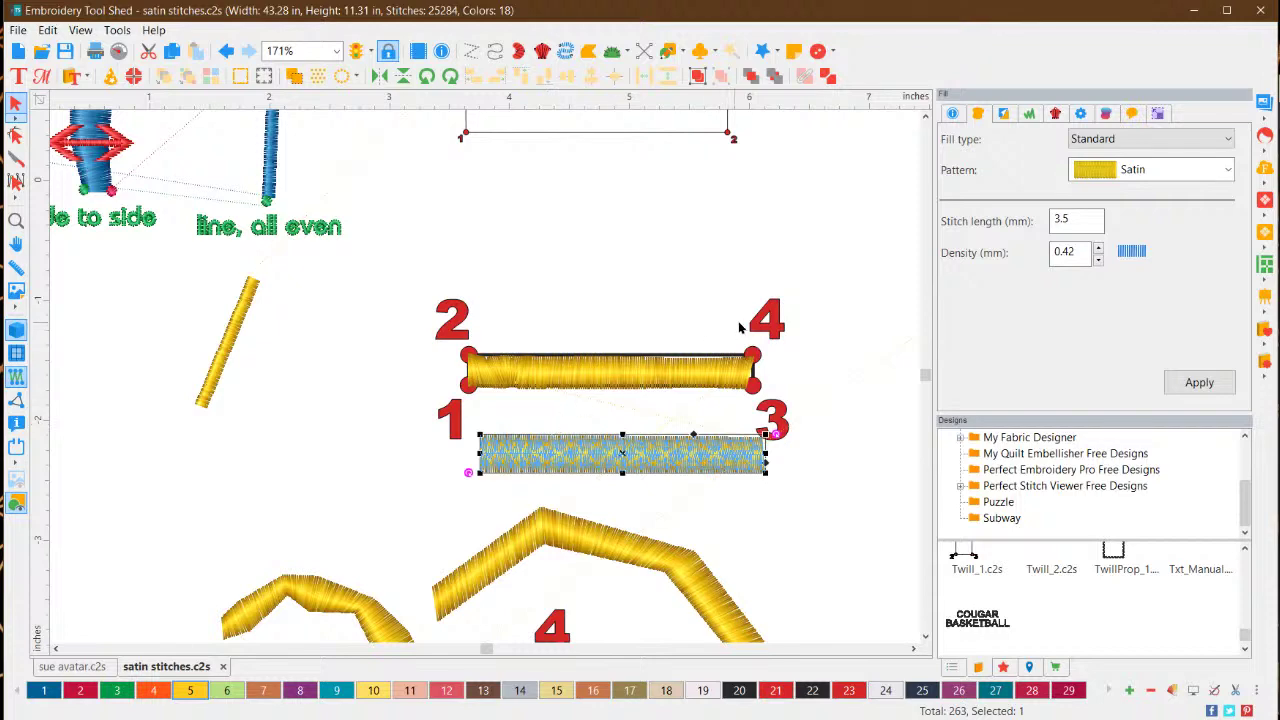
pyautogui.scroll(-3, 760, 295)
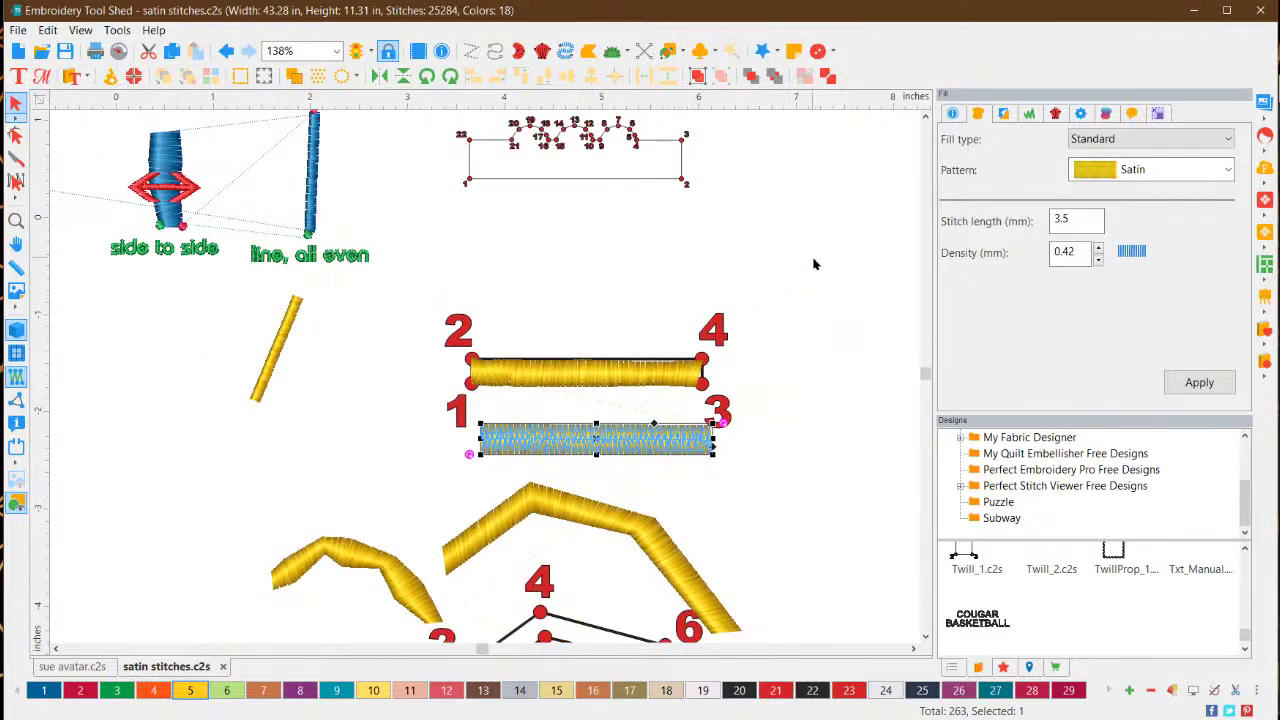
pyautogui.scroll(-4, 813, 264)
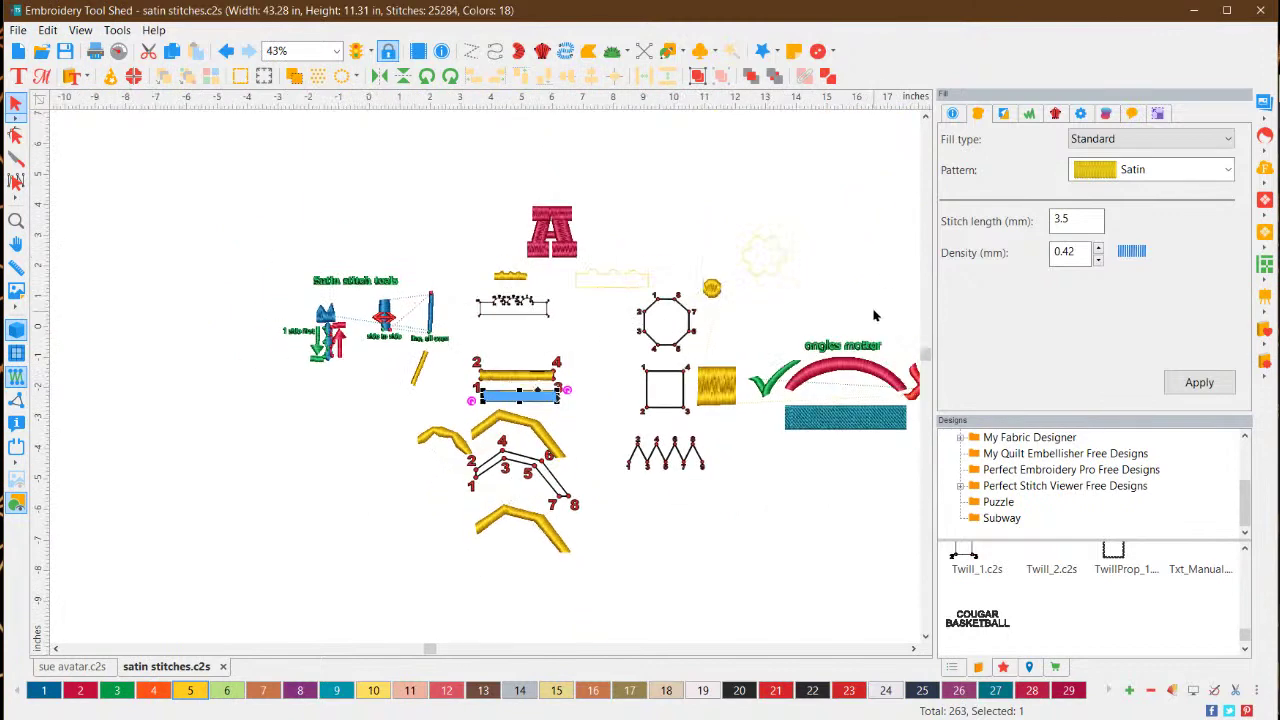
pyautogui.scroll(-1, 868, 304)
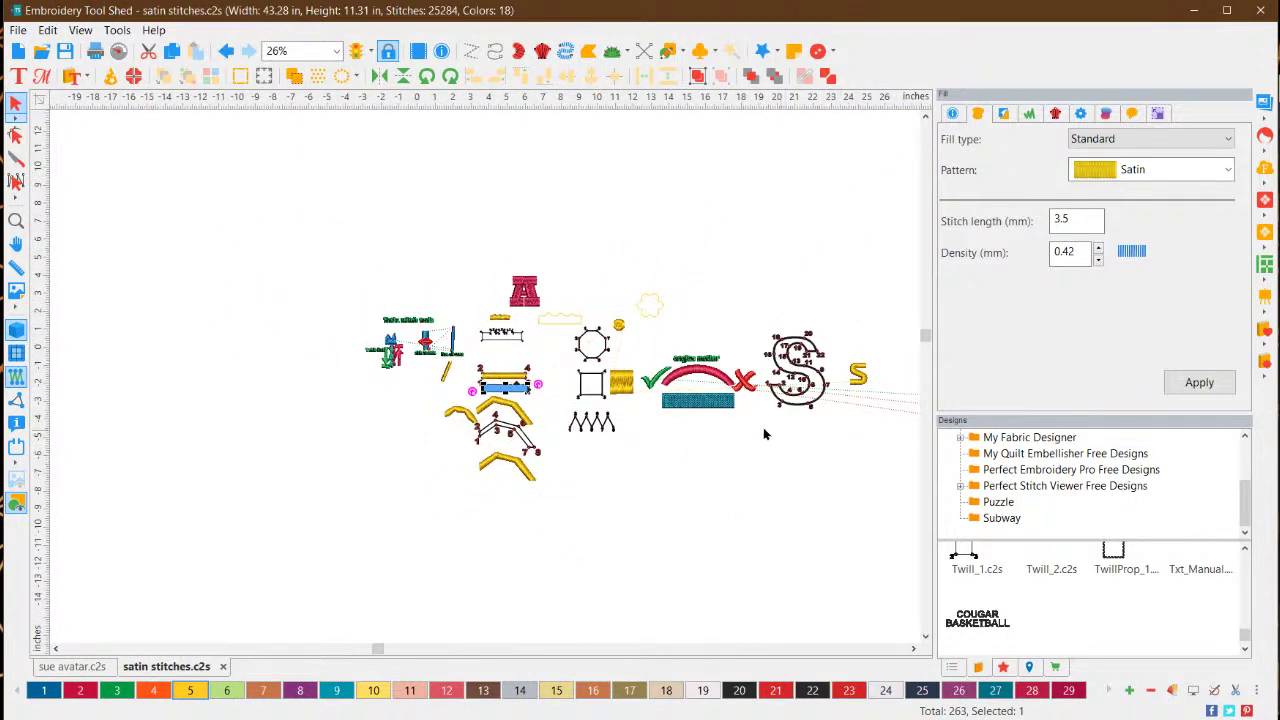
pyautogui.scroll(4, 641, 333)
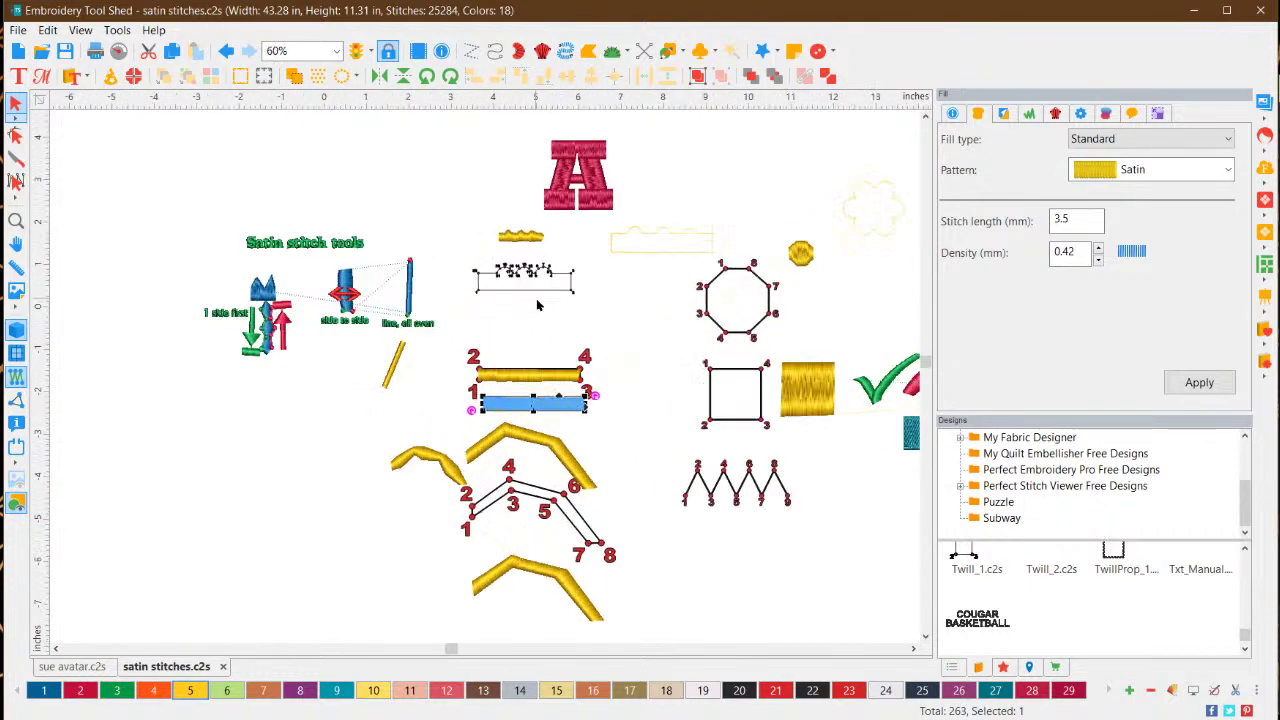